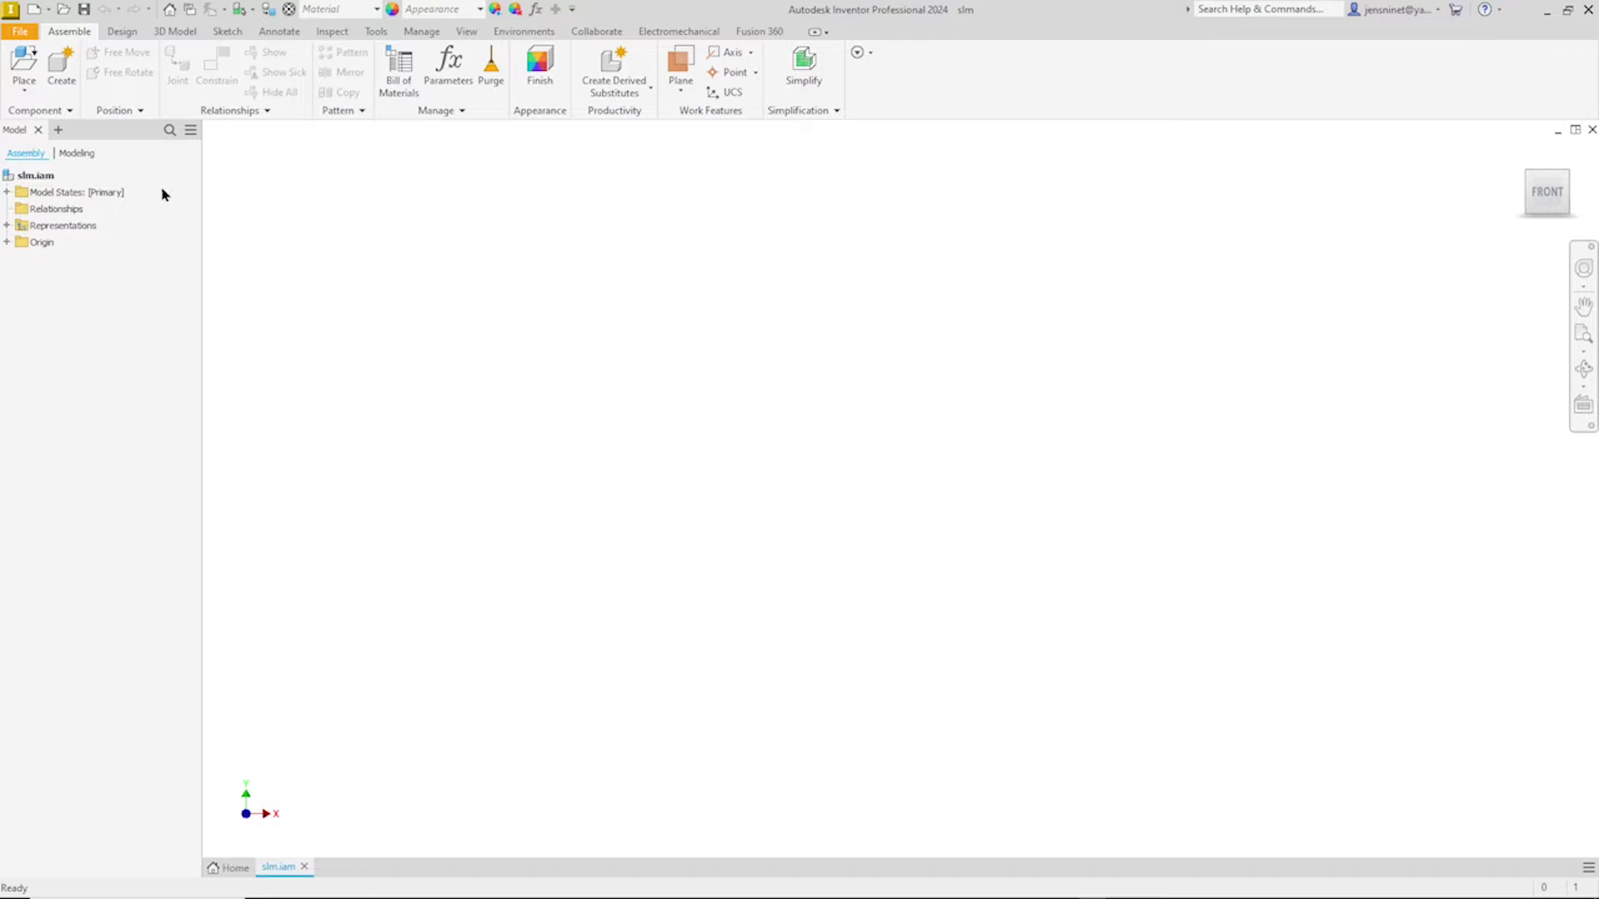
Step: Start a new in-place component in the slm assembly
click(53, 69)
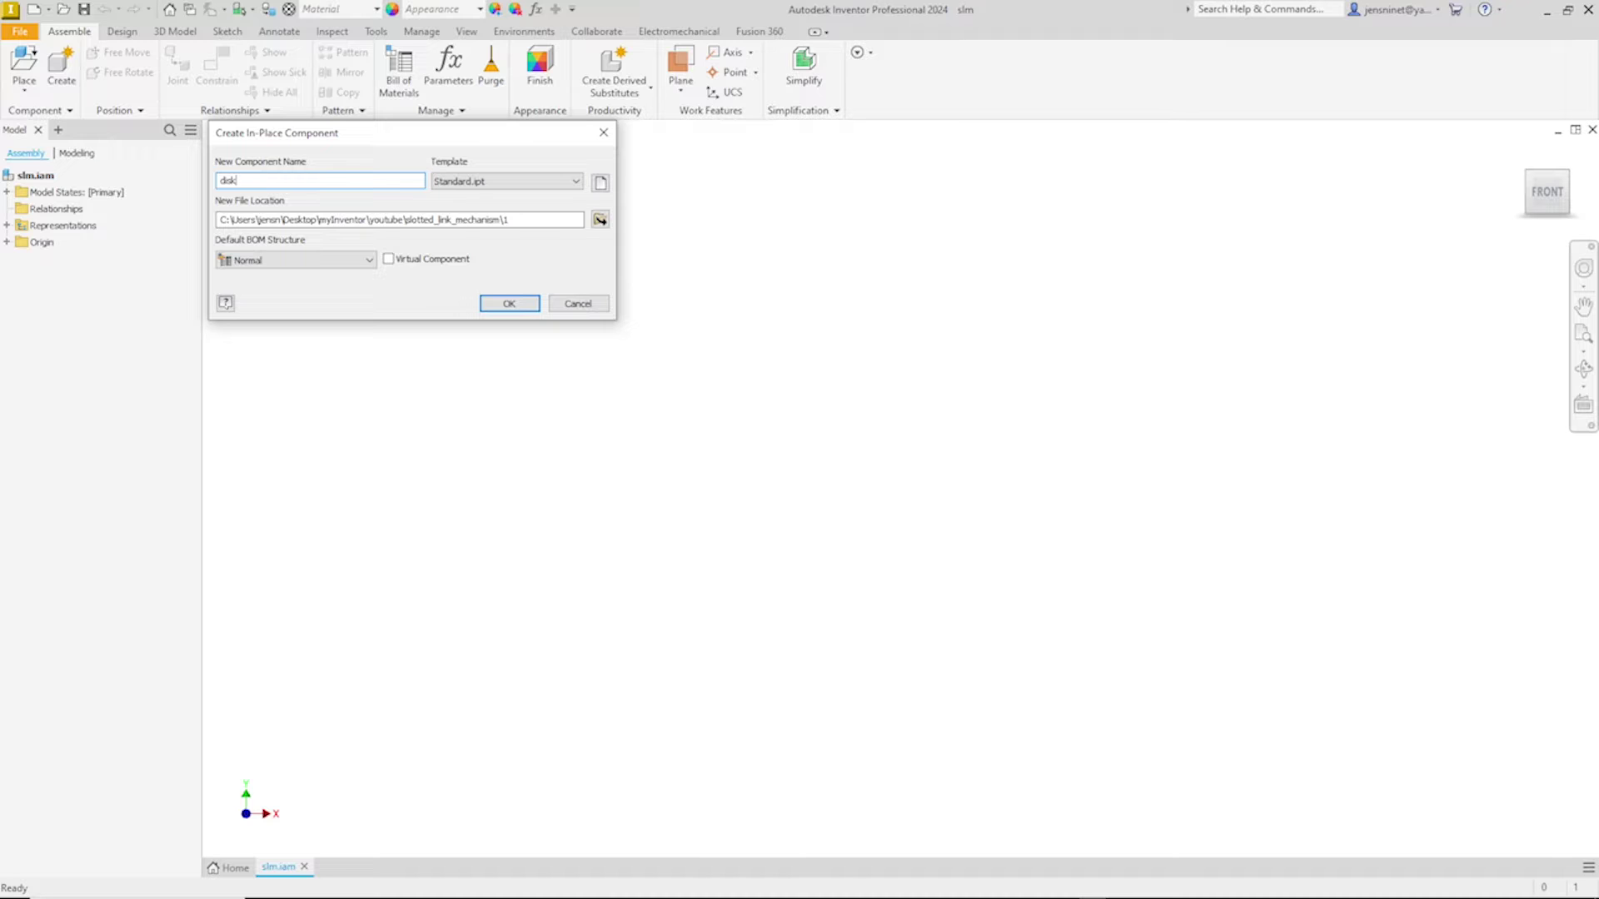
Step: Create the disk component from the Metric Standard (mm).ipt template
click(601, 182)
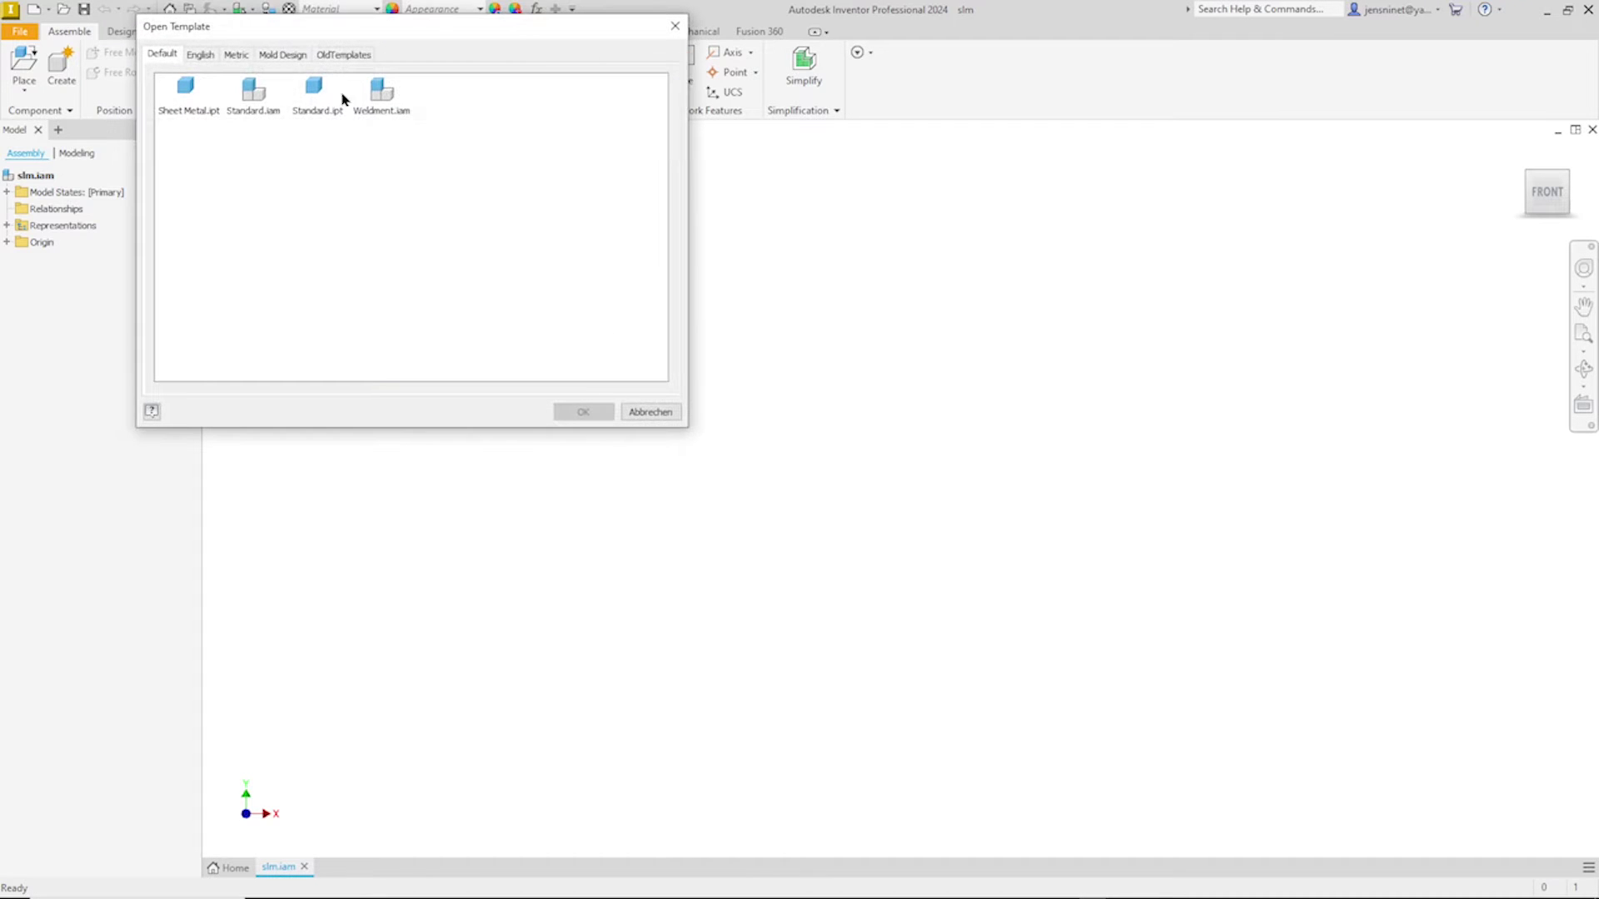
click(237, 56)
click(527, 171)
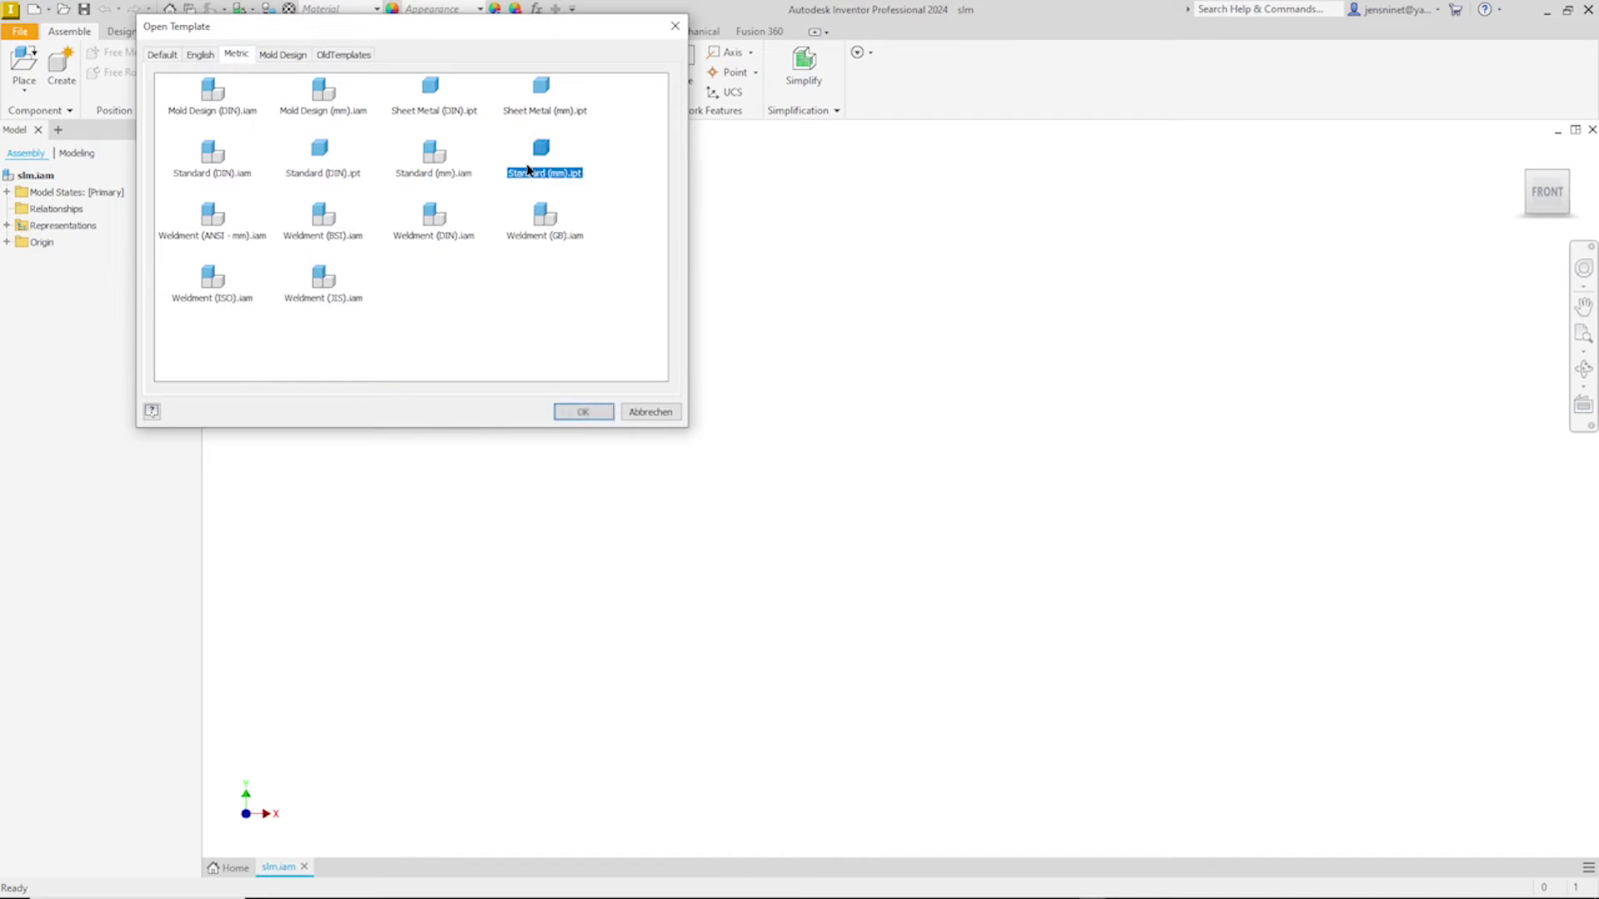
click(584, 413)
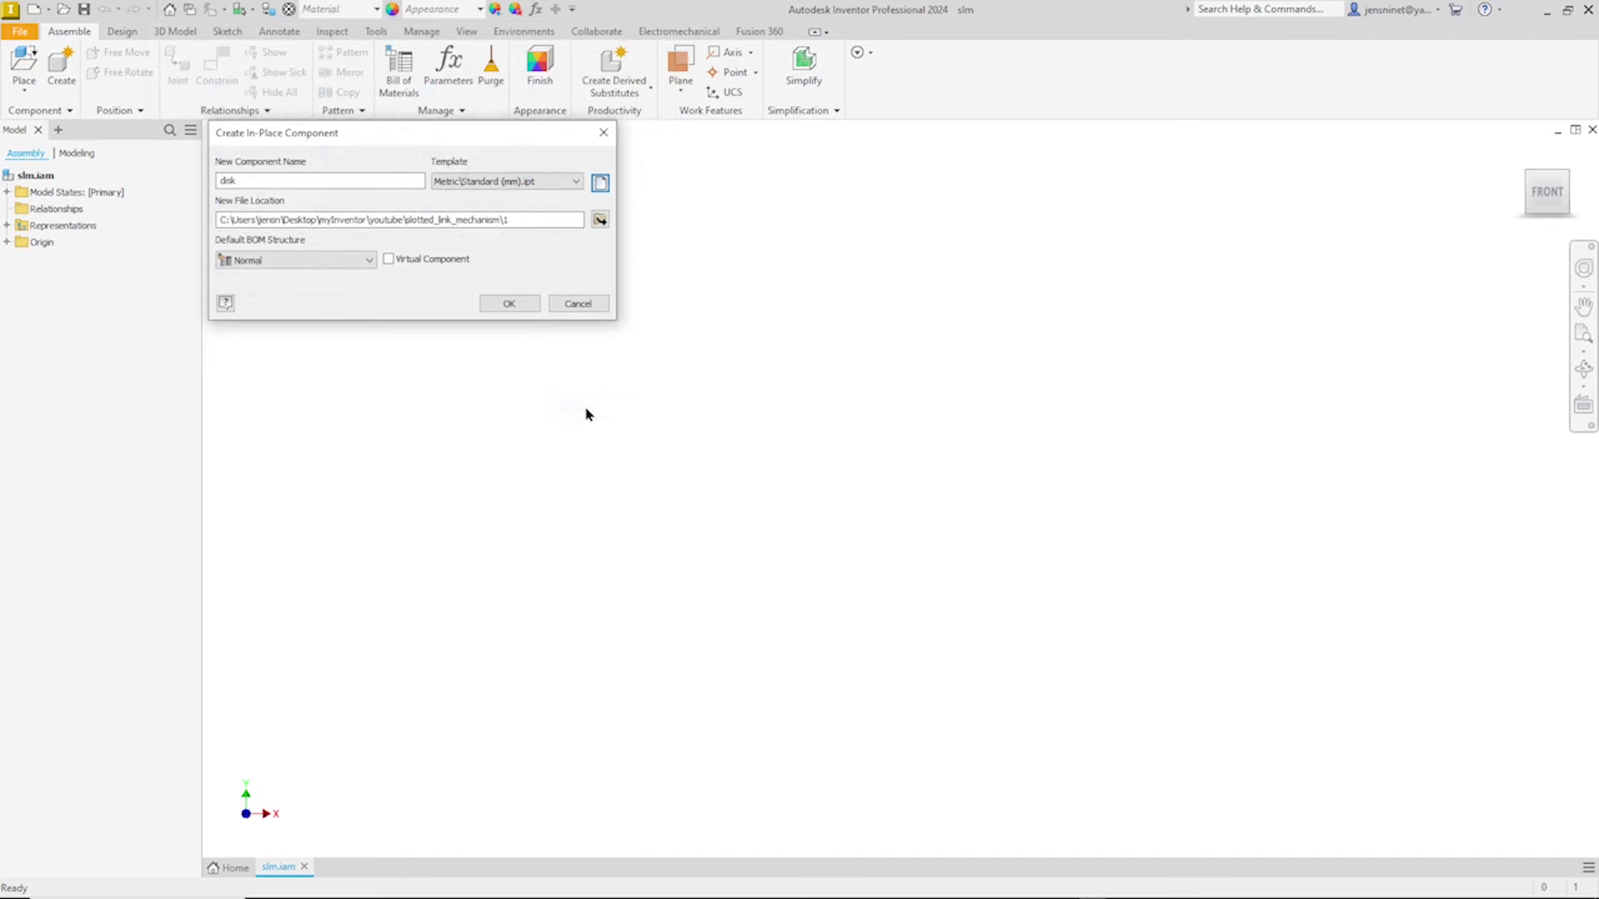
click(509, 305)
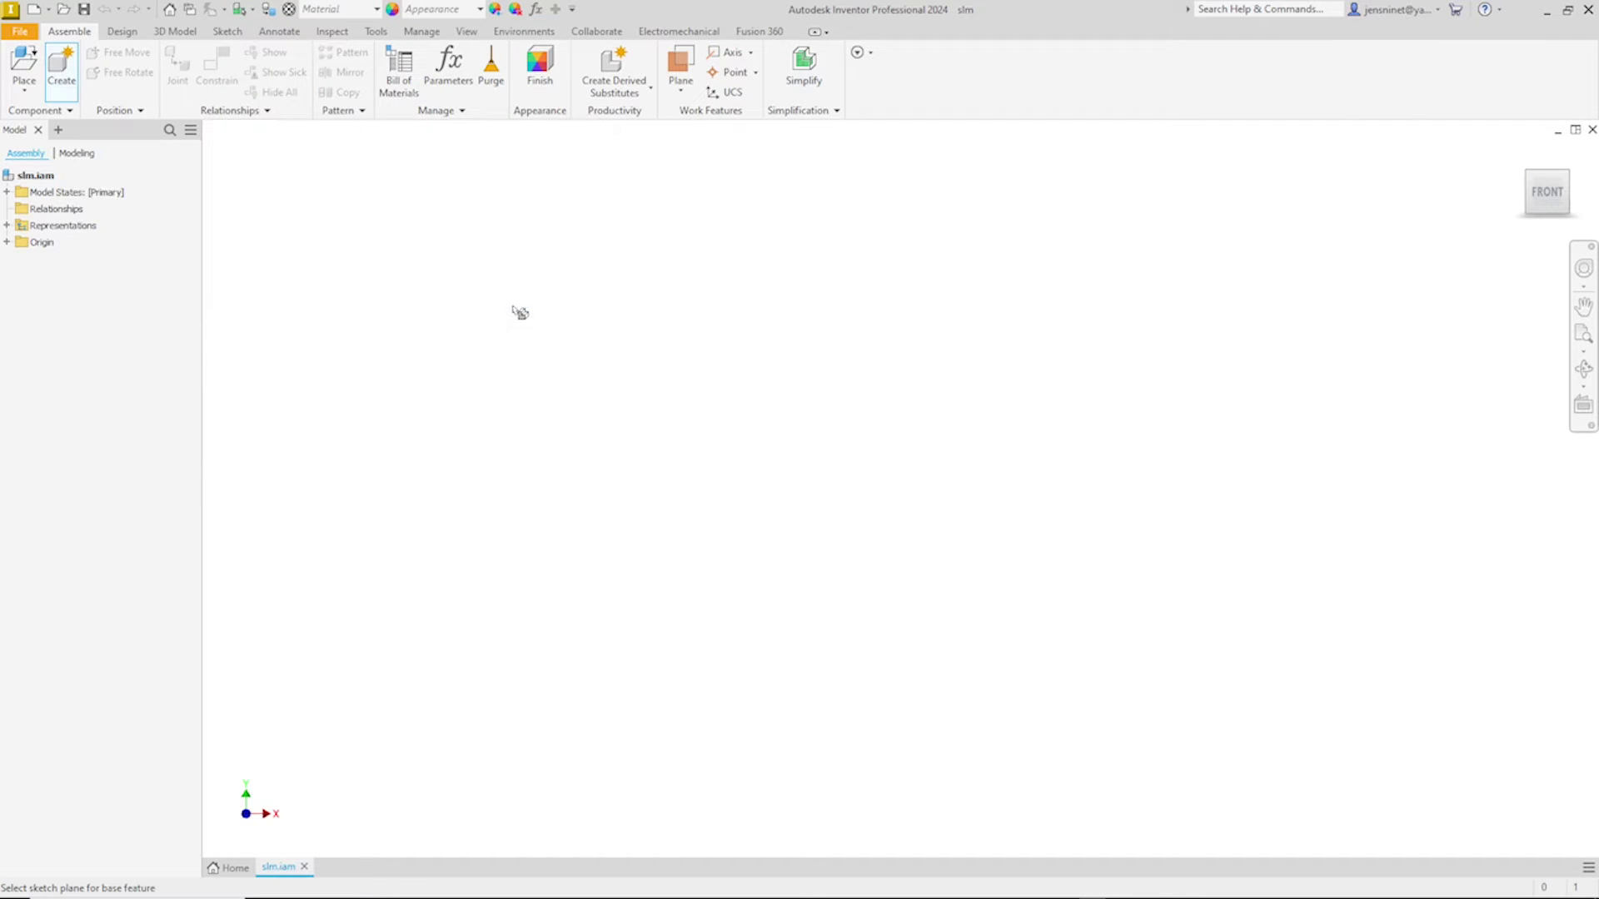
Step: Base the disk on the assembly XZ Plane and start a new sketch in it
click(7, 242)
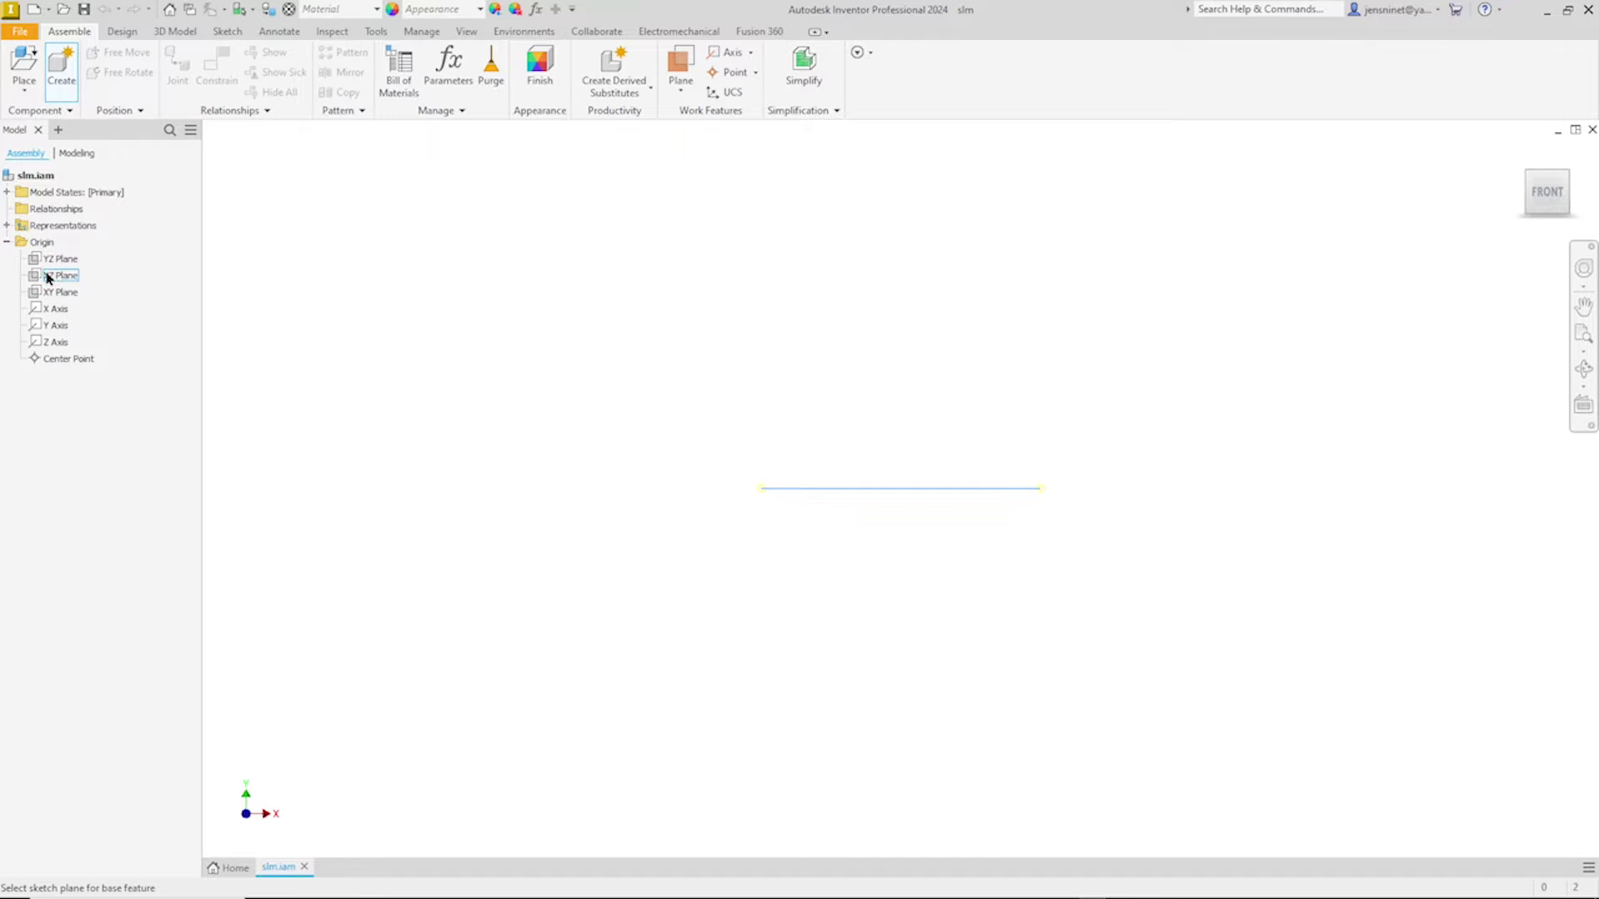
click(48, 276)
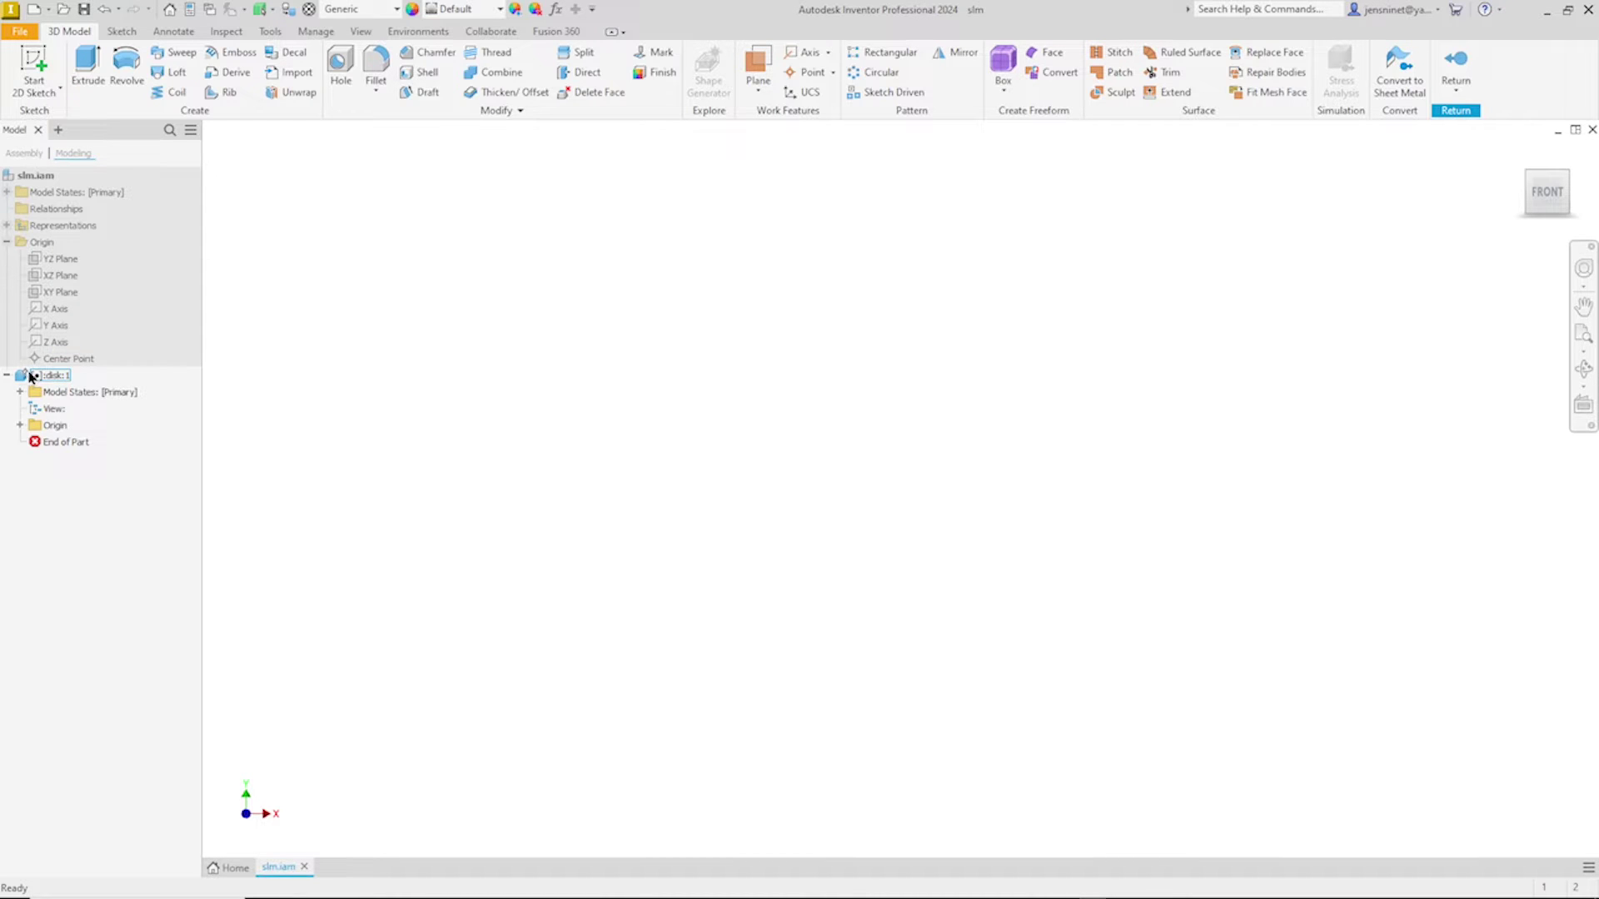
right_click(367, 371)
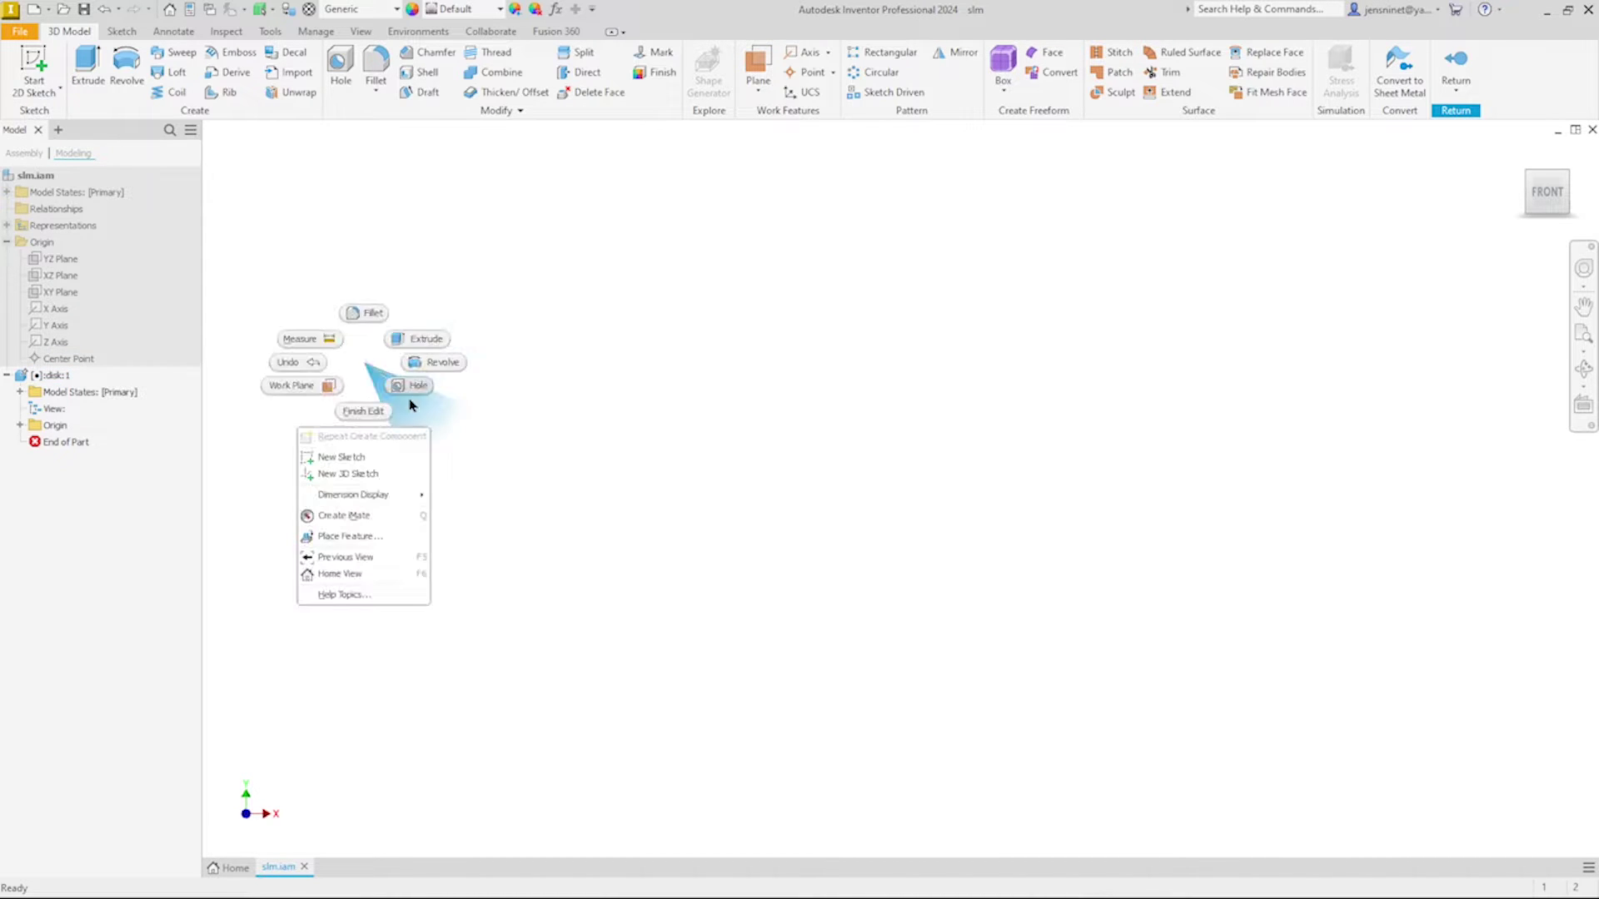
click(379, 456)
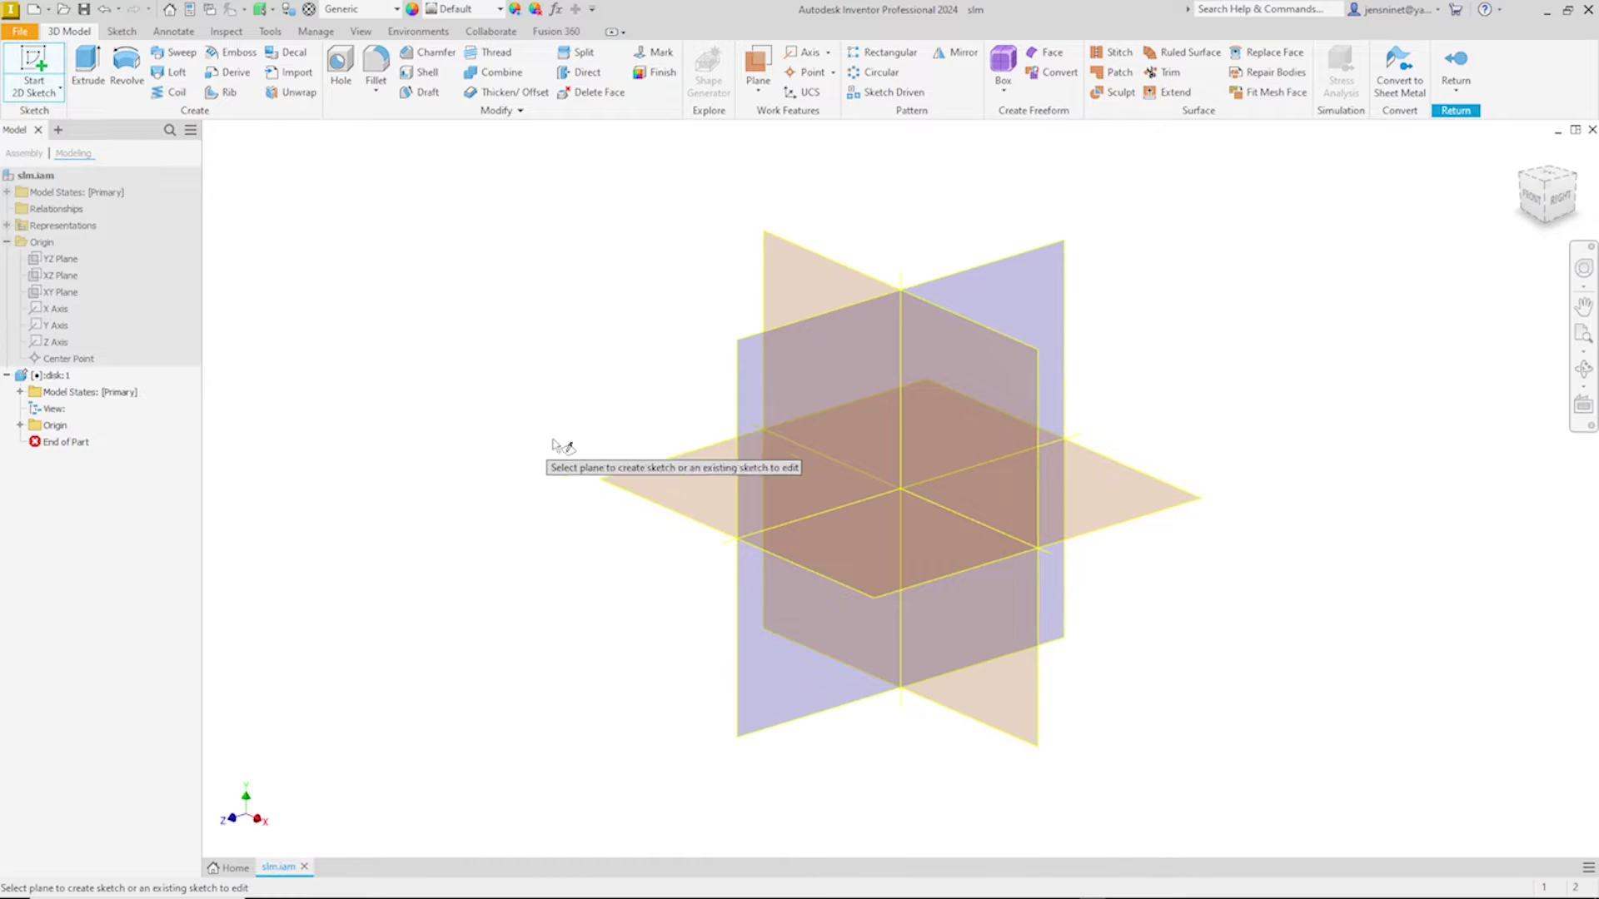
Step: On the XY plane, draw an 88 mm circle centred at the origin
click(613, 476)
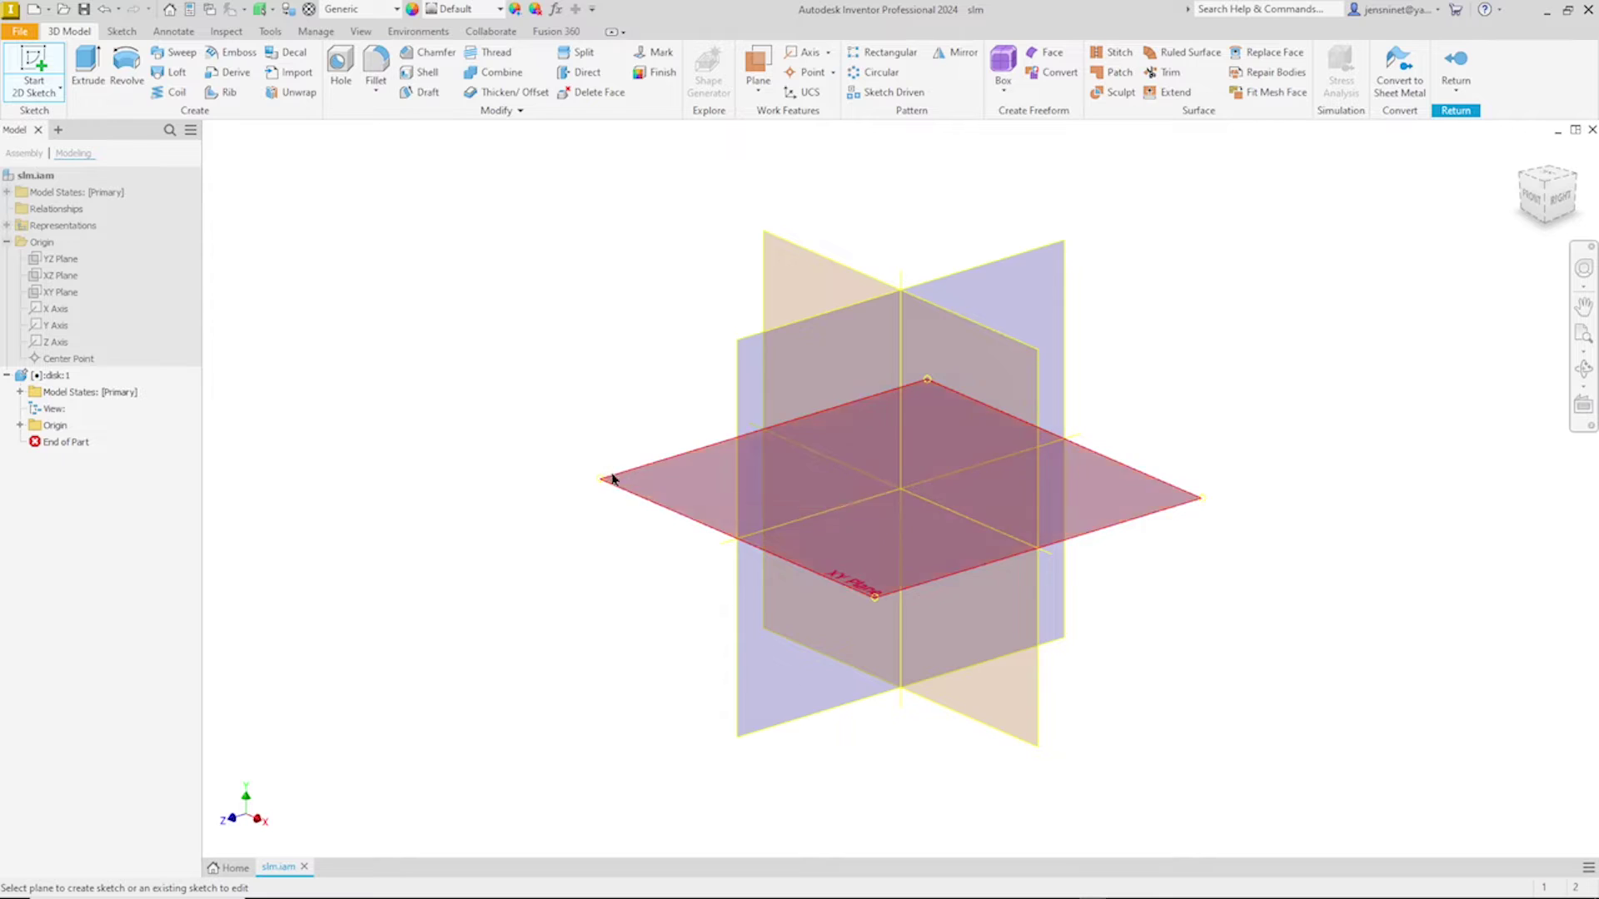
right_click(603, 371)
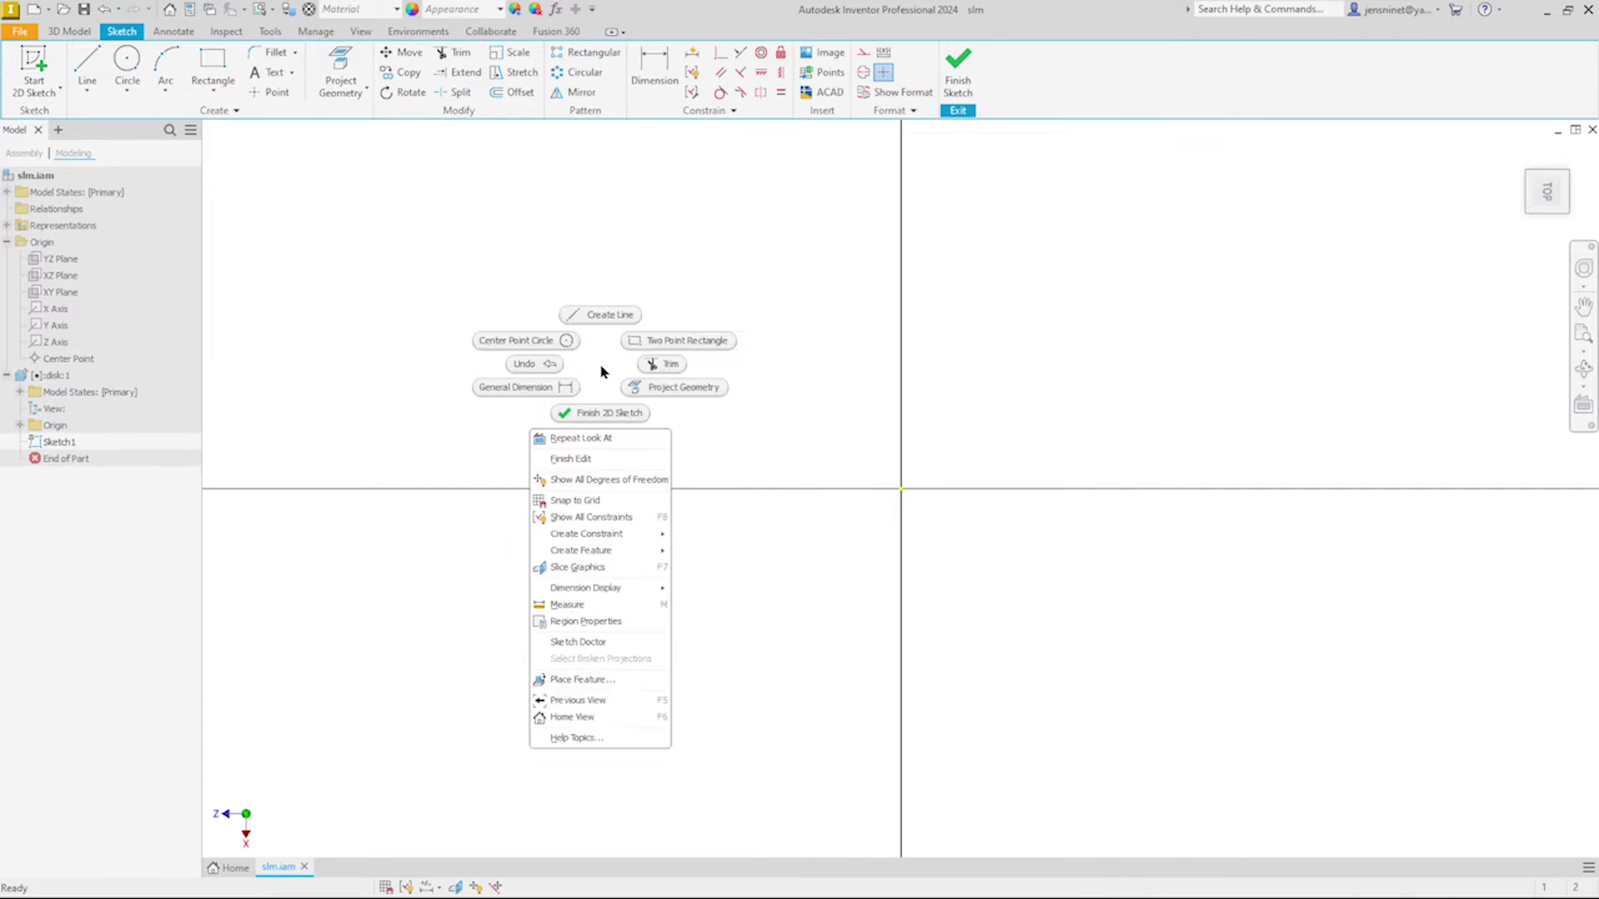
click(545, 346)
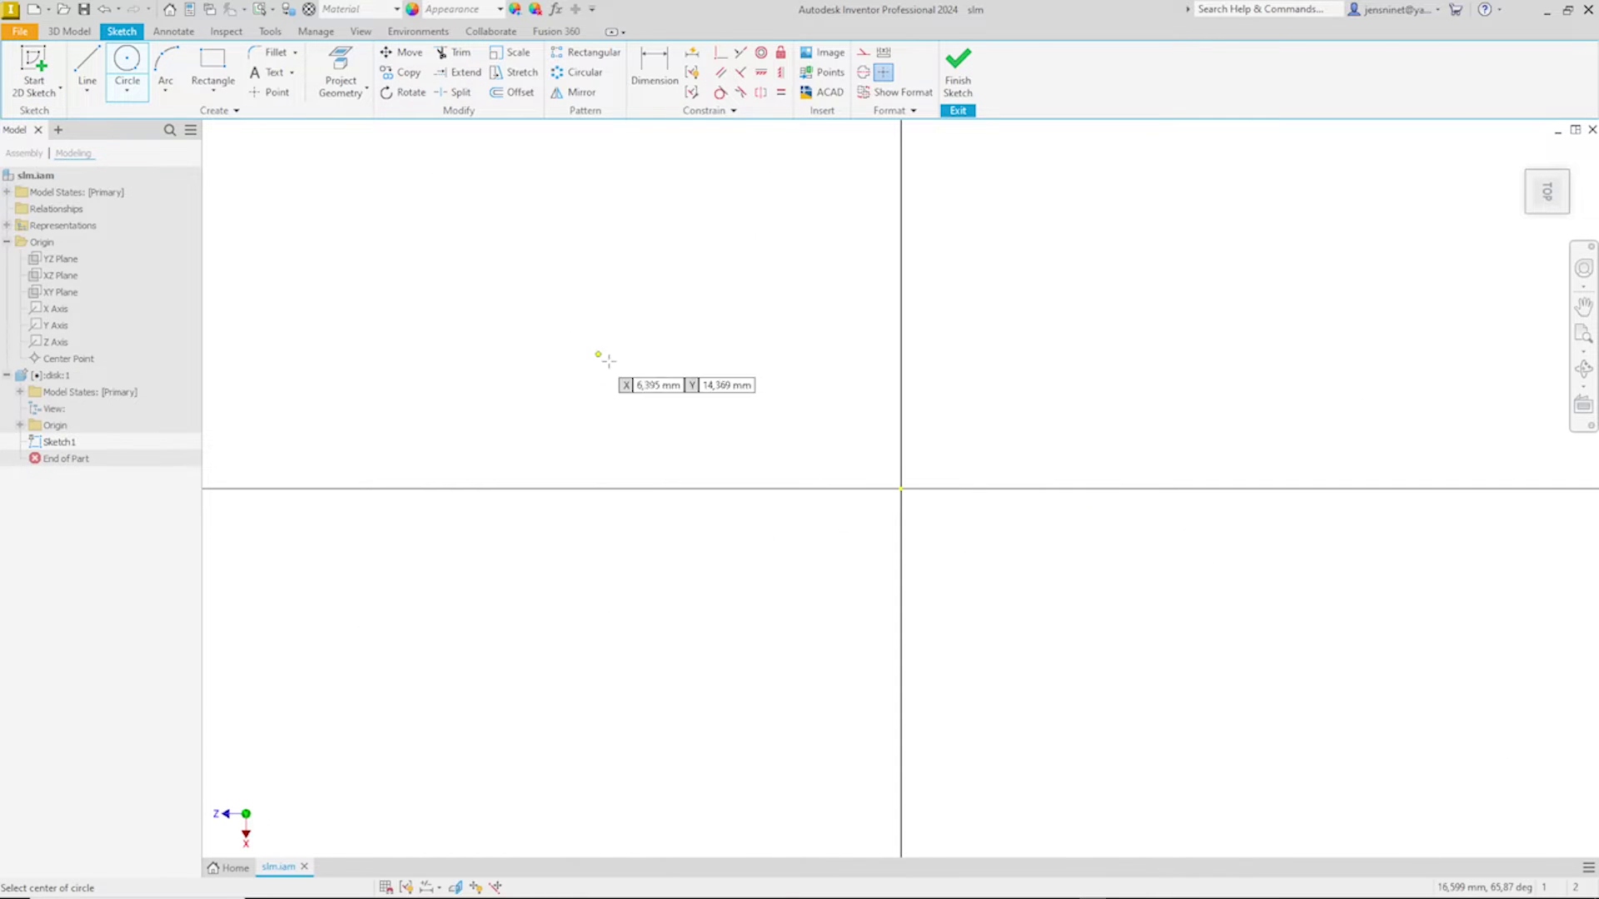
click(900, 488)
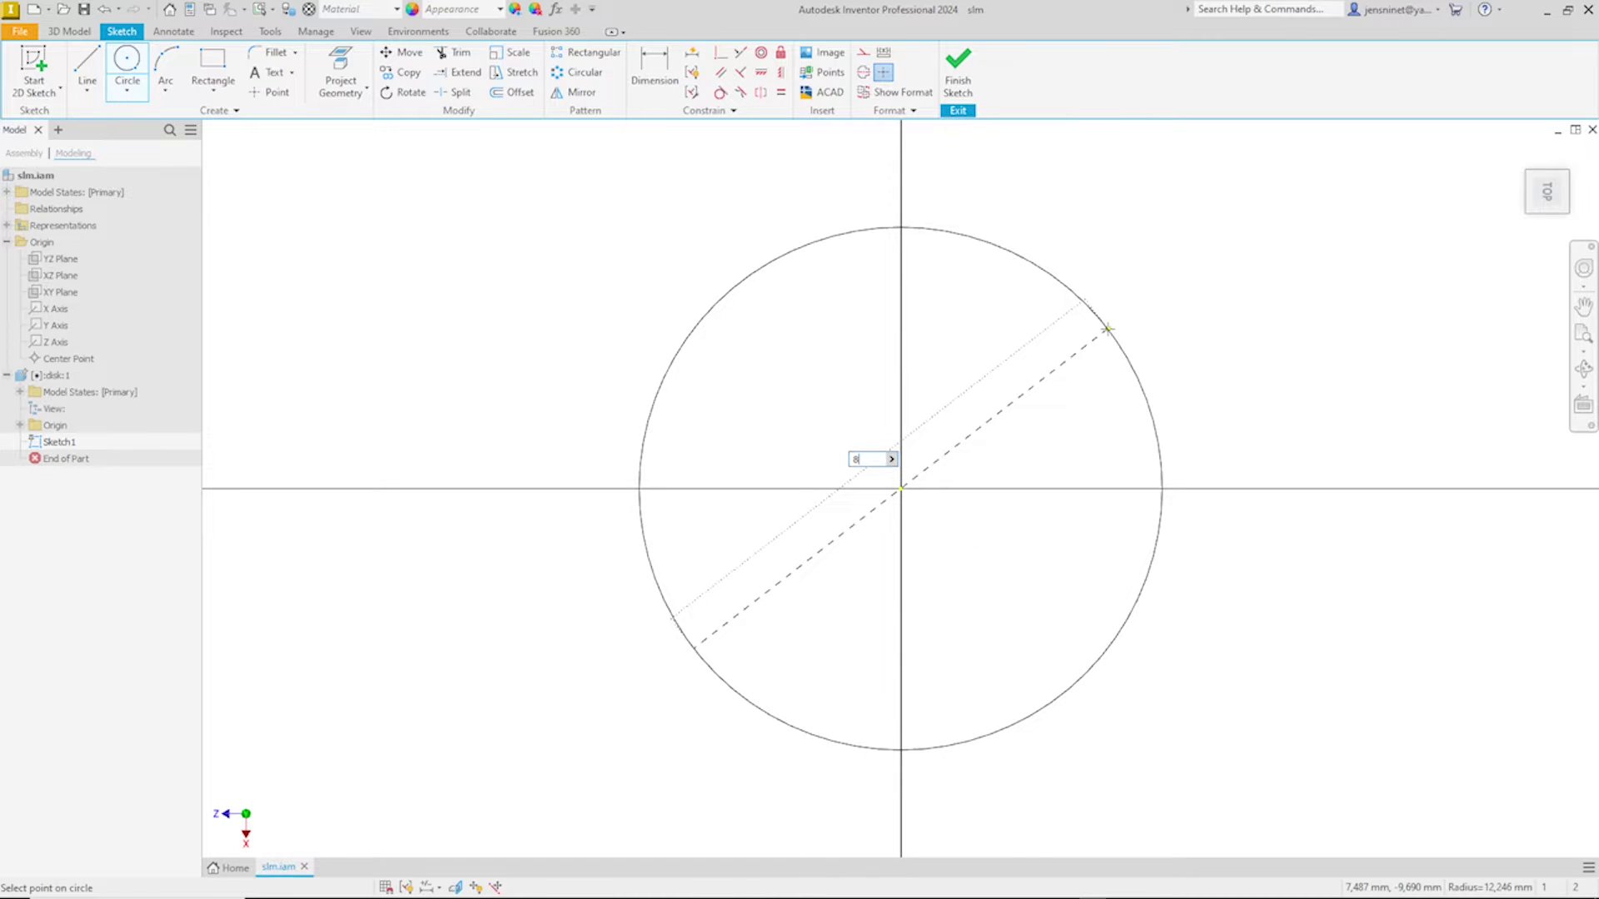
text(88)
key(Return)
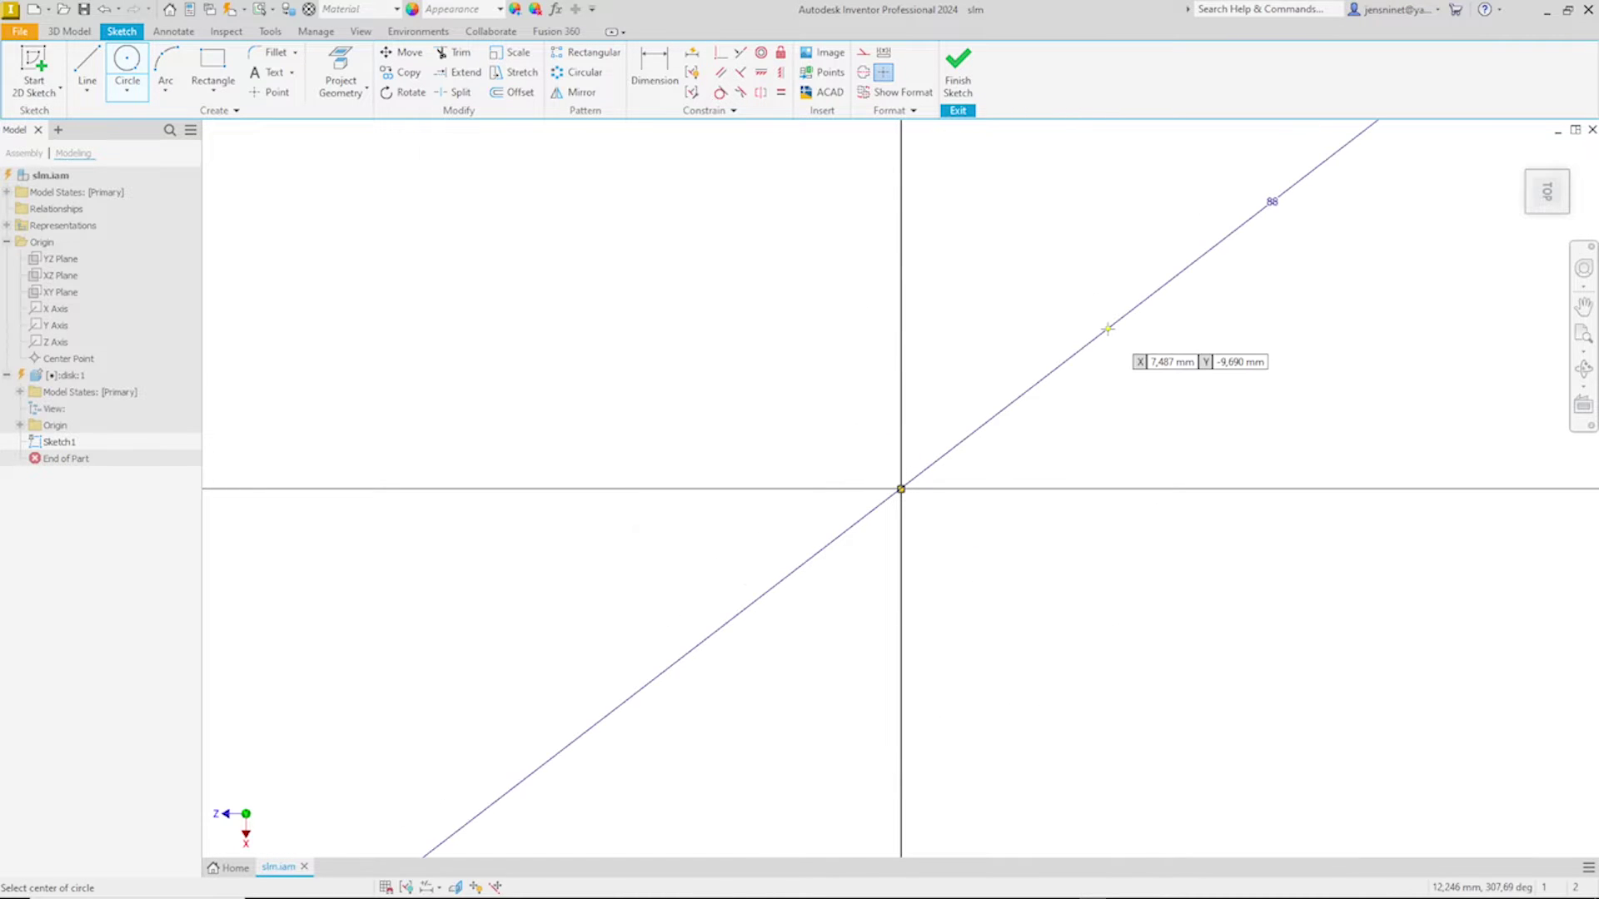
key(Home)
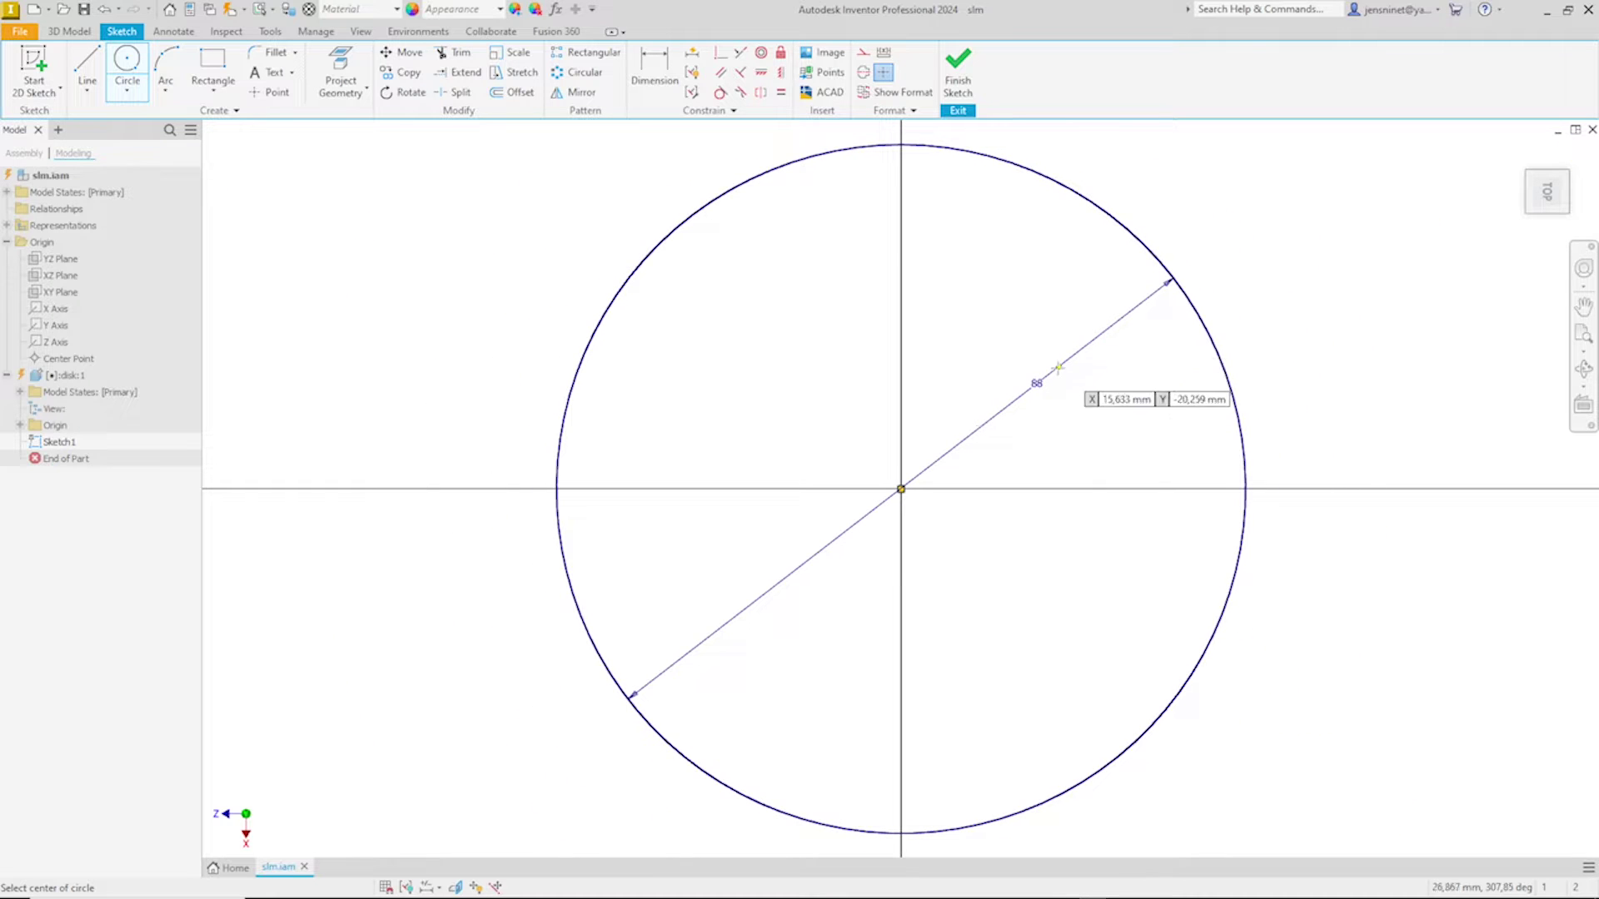
Step: Add a 12 mm circle at the origin and an 8 mm circle on the horizontal axis
click(900, 489)
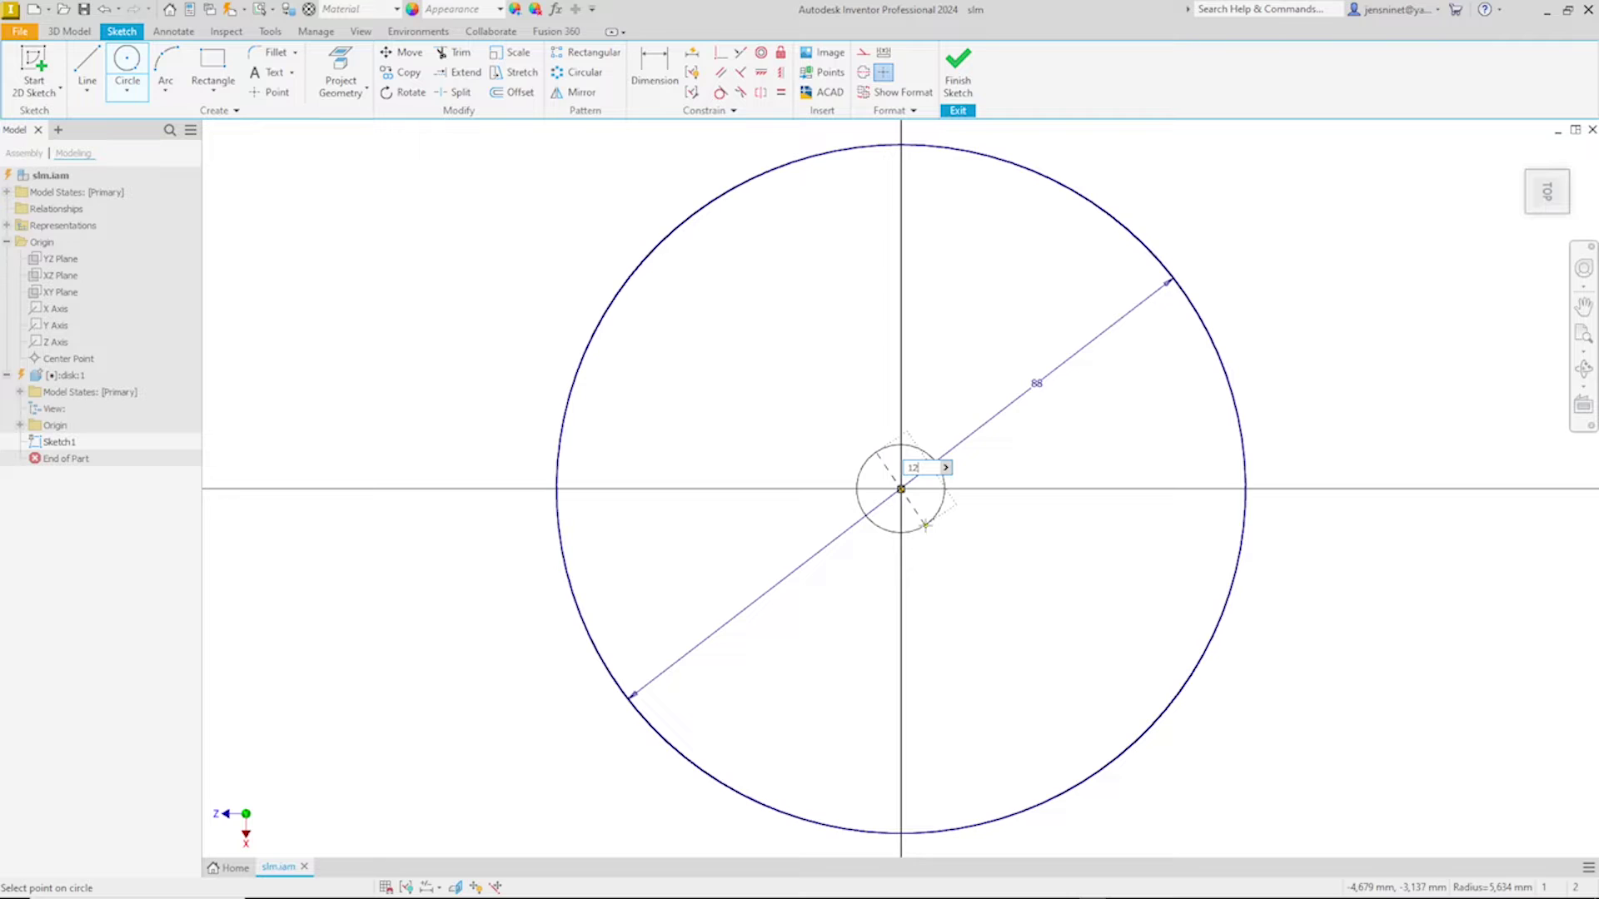
text(12)
key(Return)
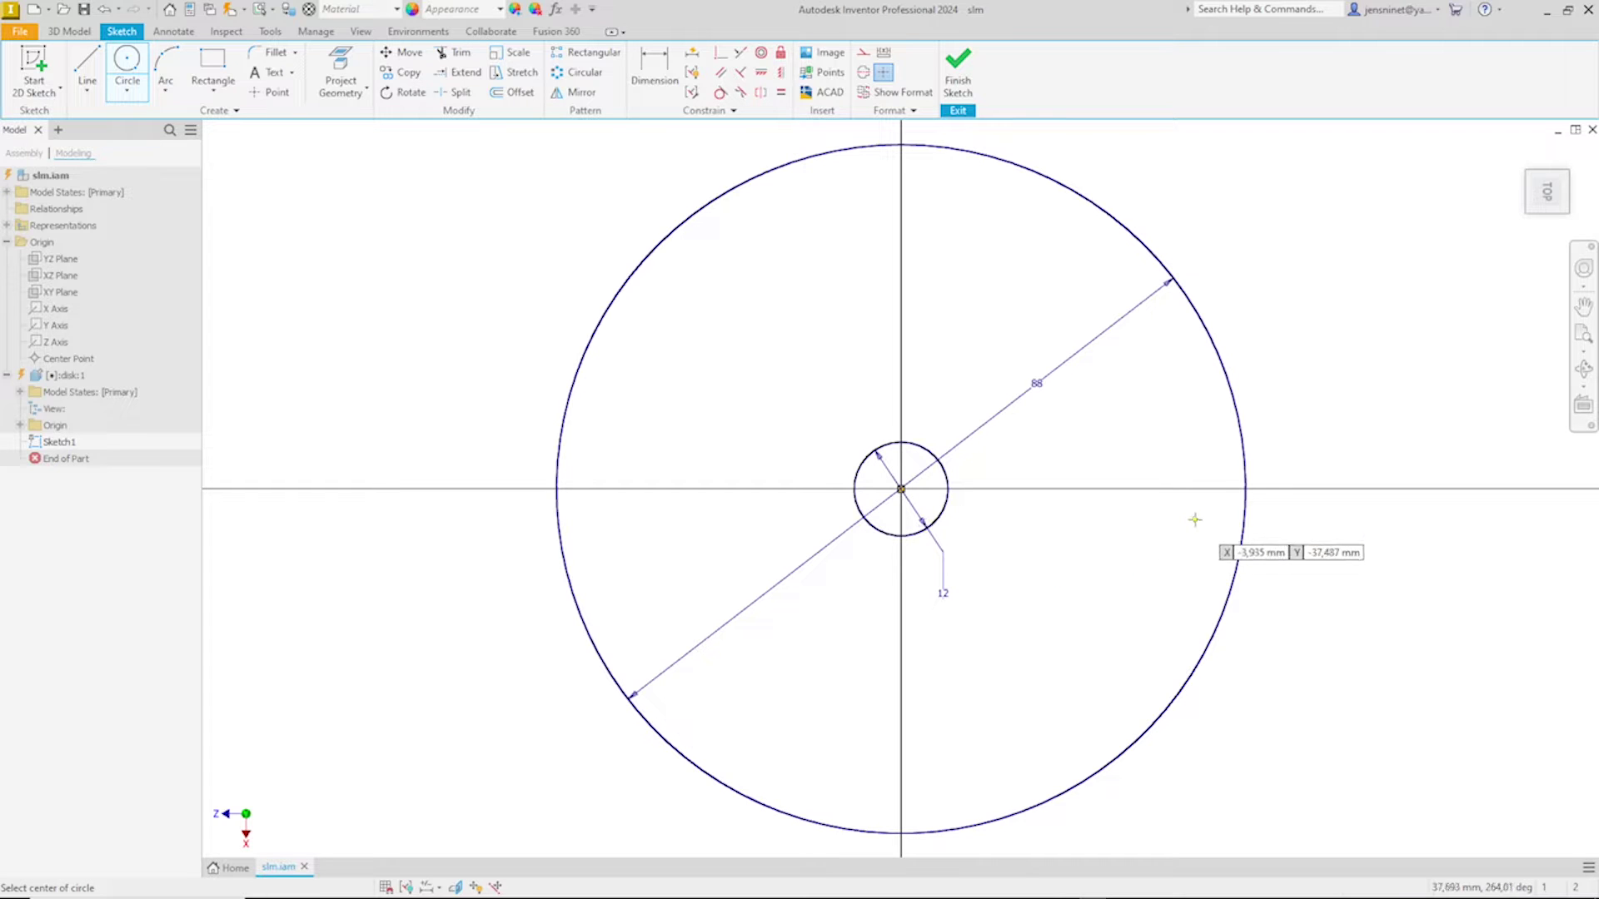
click(1185, 491)
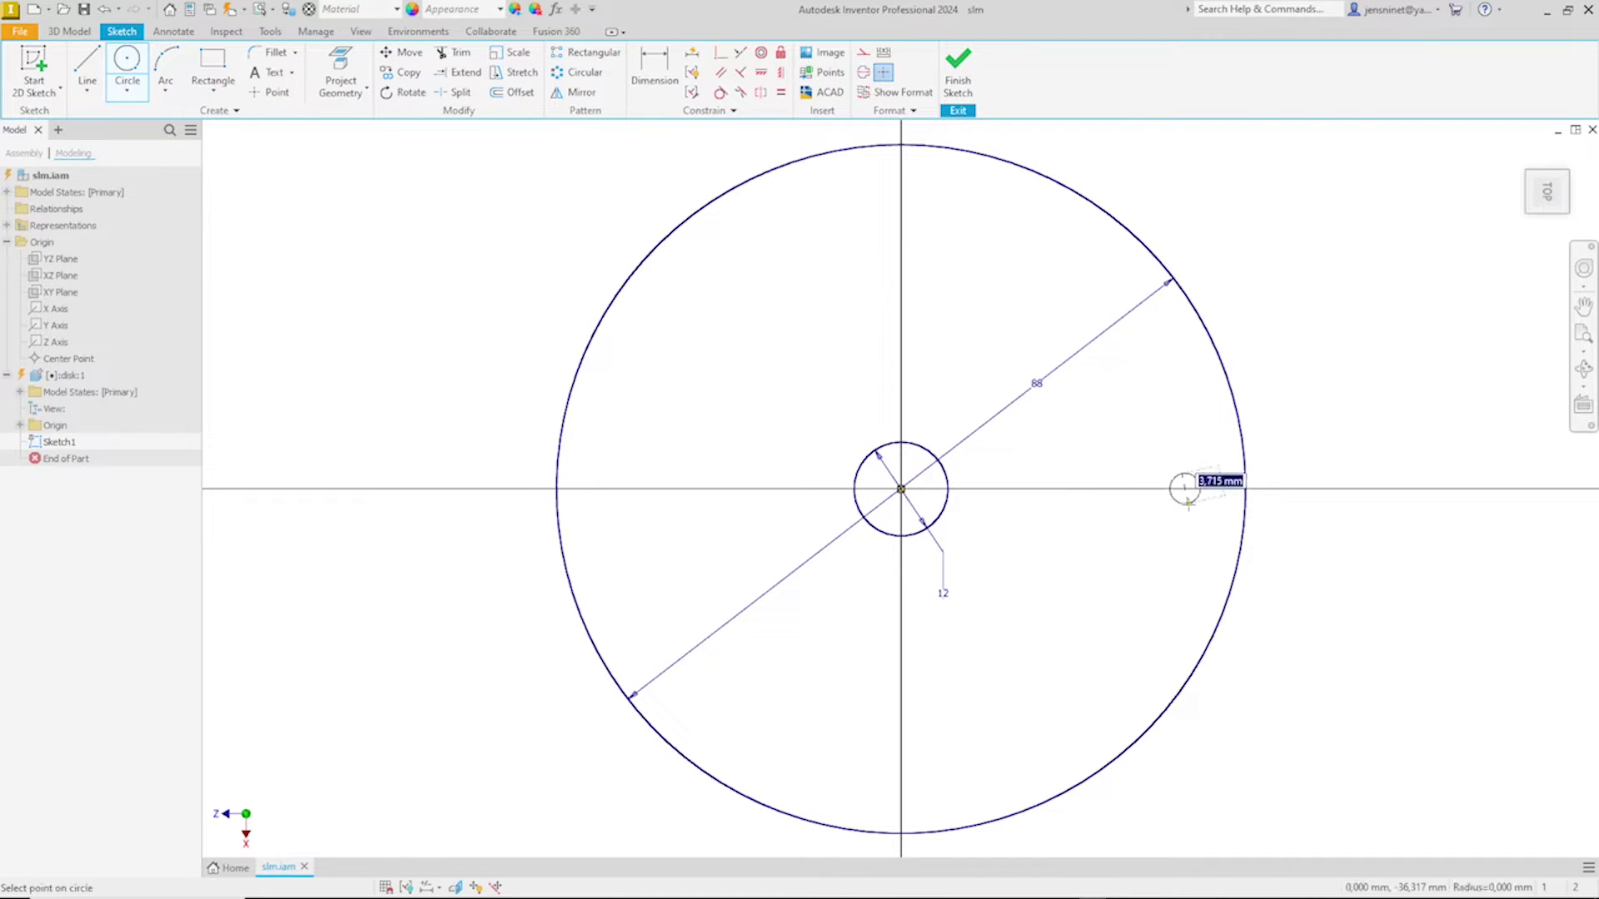
text(8)
key(Return)
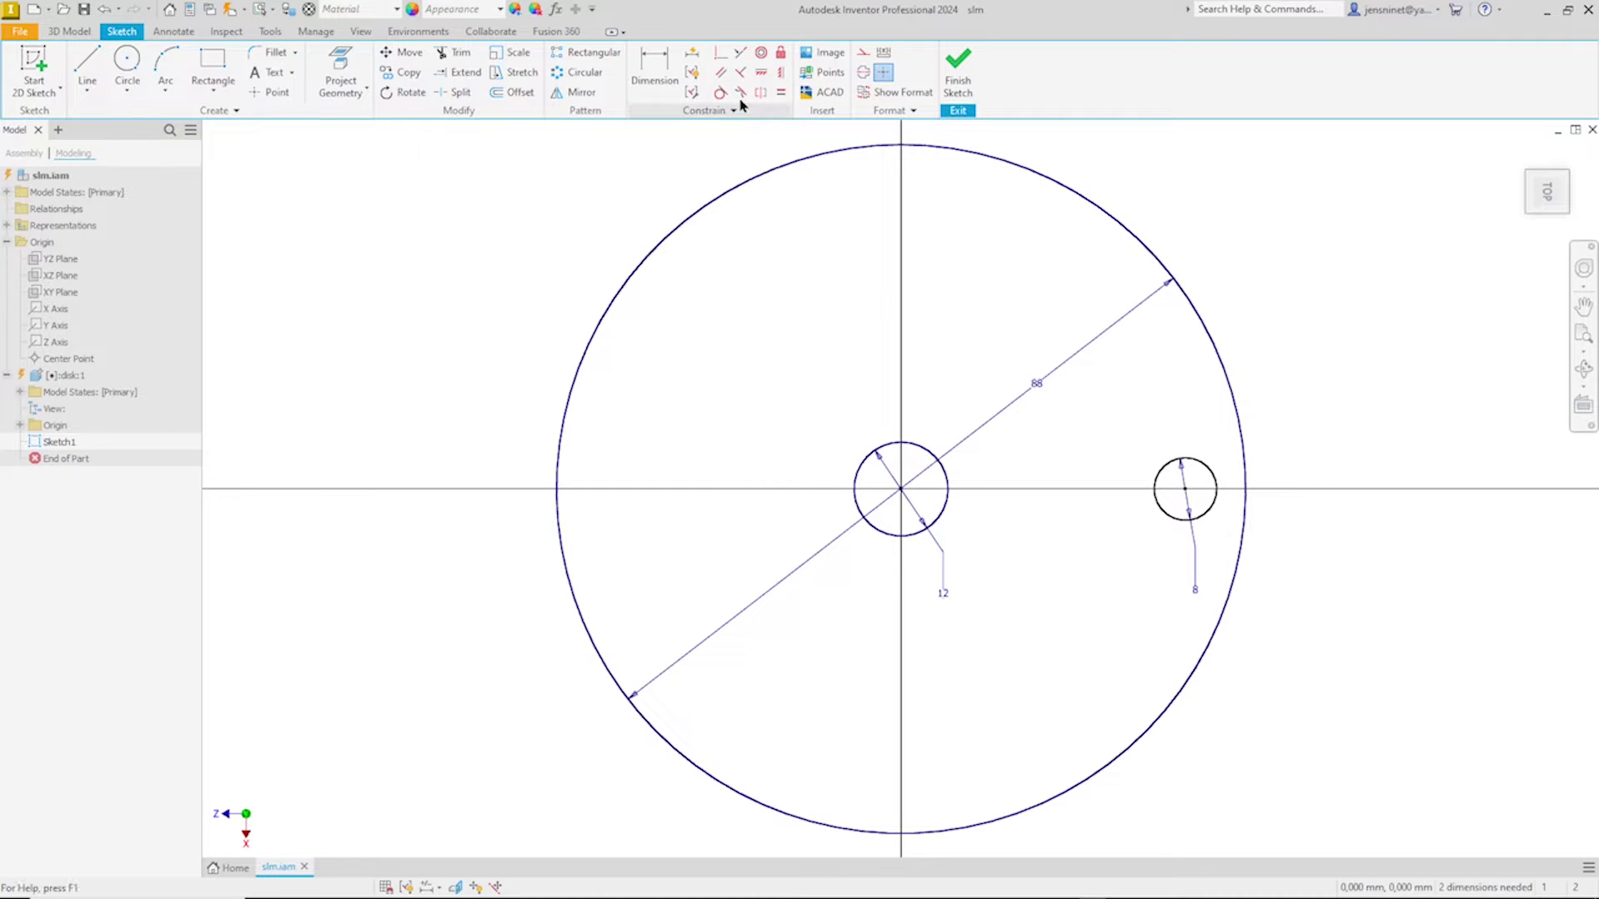
Step: Align the 8 mm circle vertically with the origin and dimension it 36 mm from centre
click(760, 72)
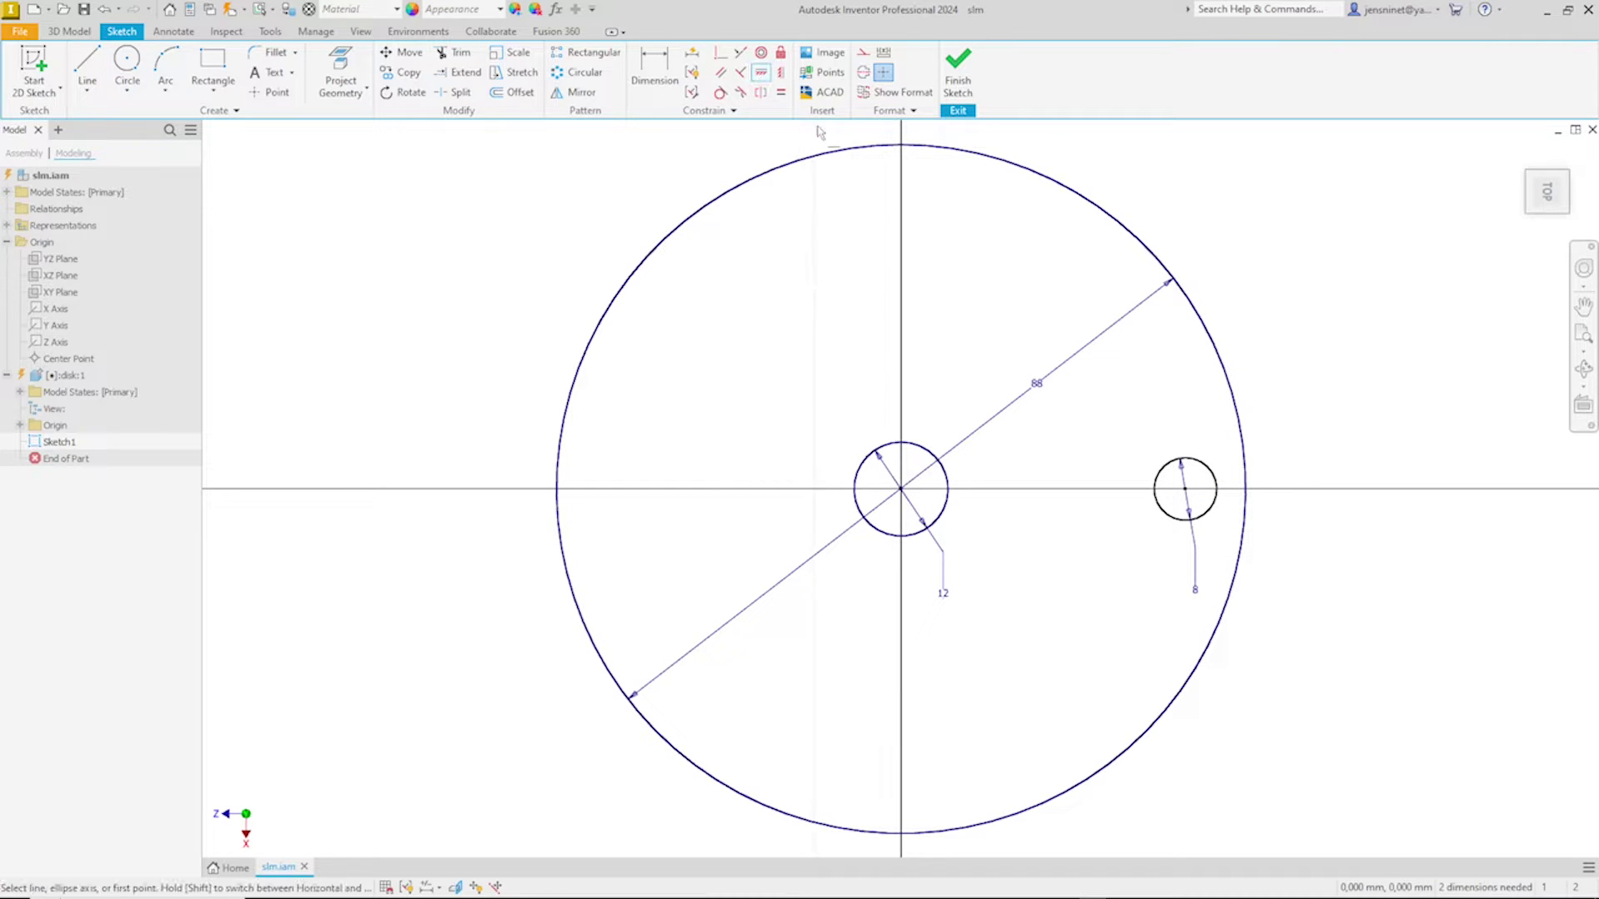
key(shift)
click(900, 491)
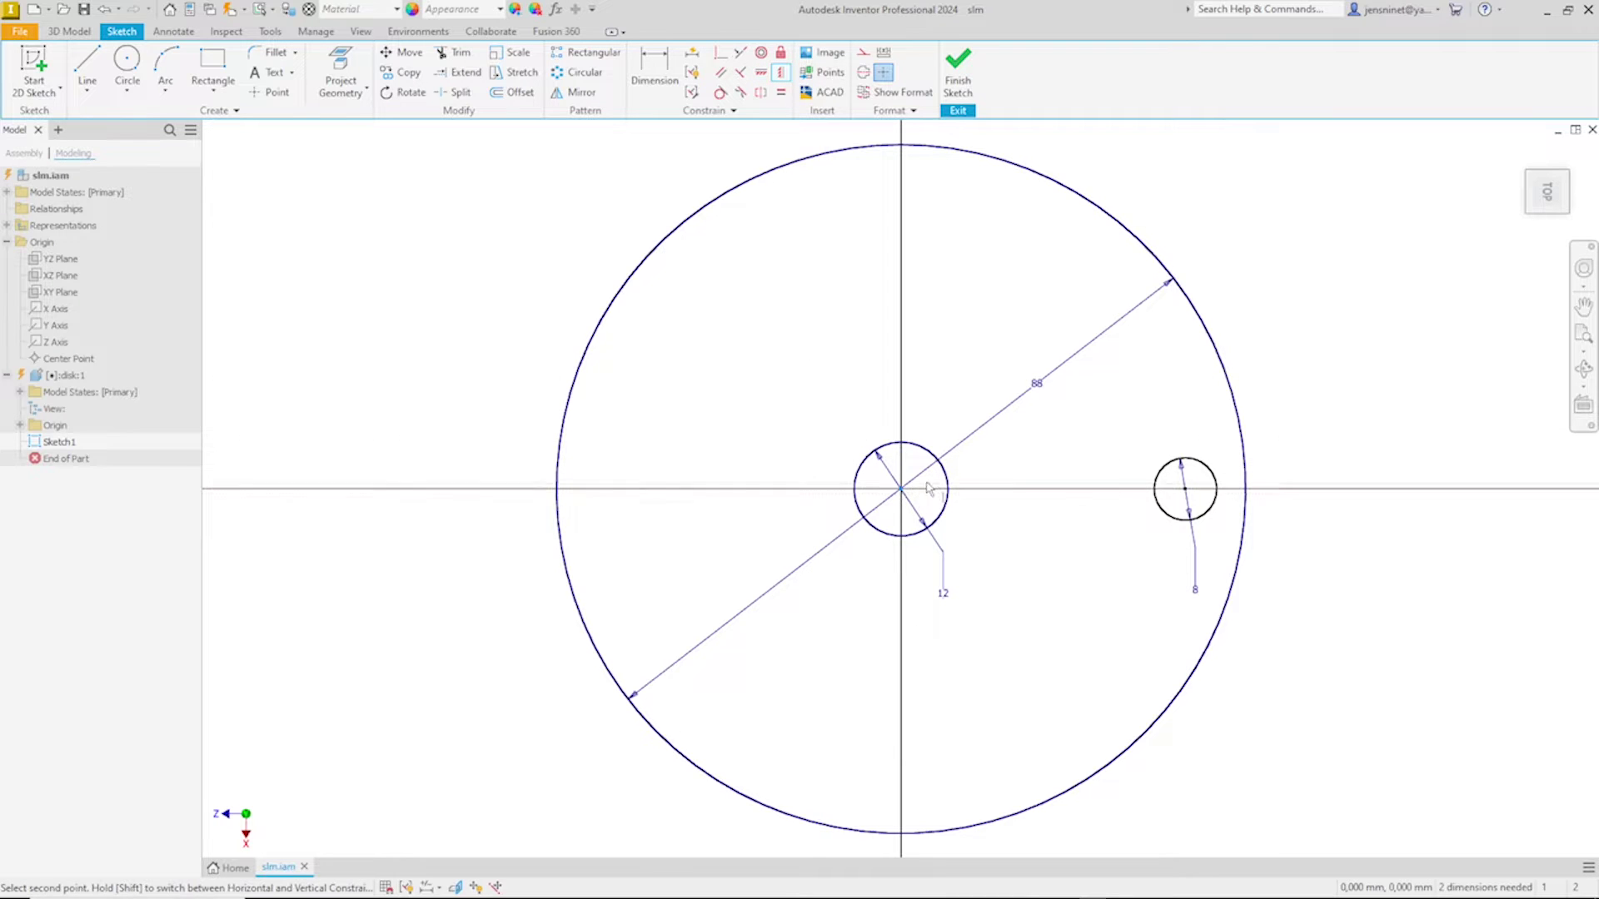
click(1186, 492)
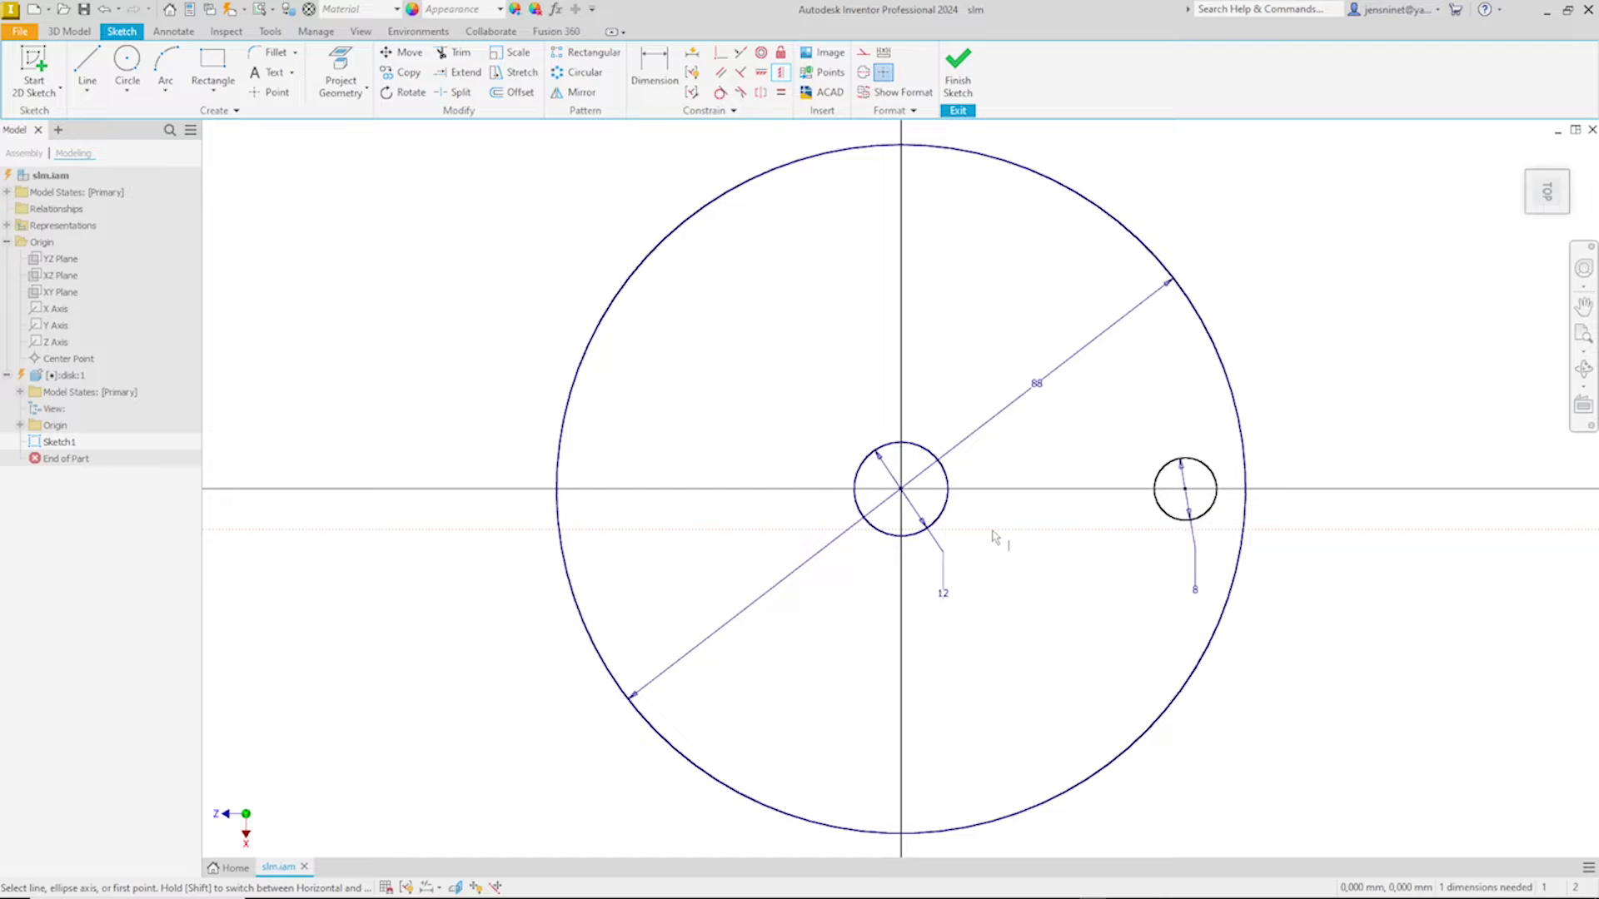
right_click(993, 537)
click(968, 573)
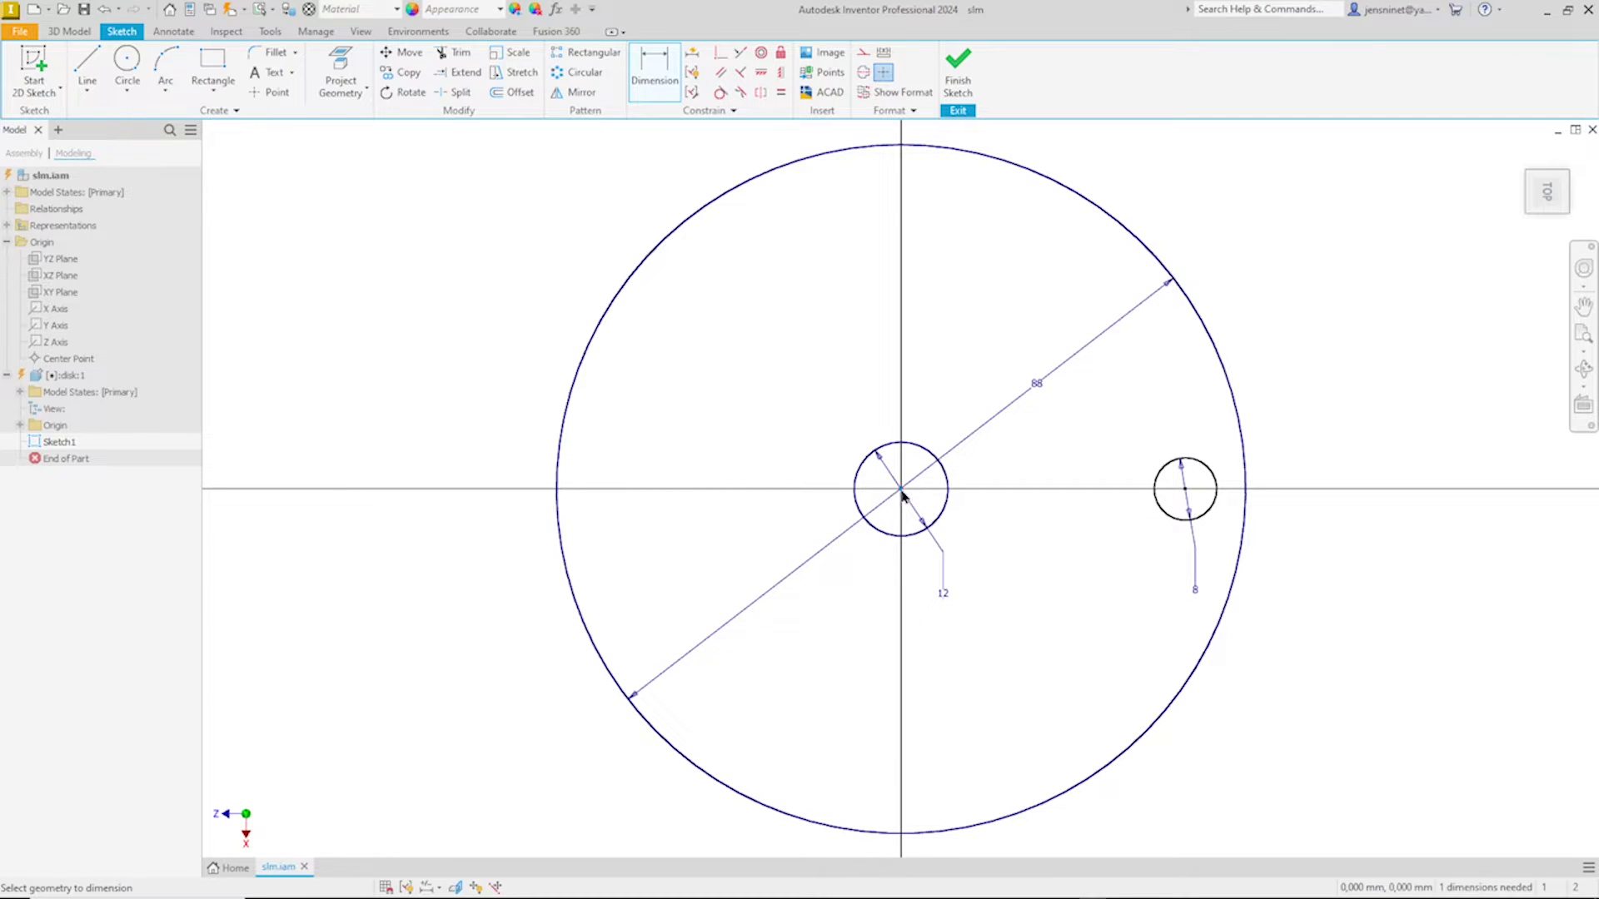
click(1185, 492)
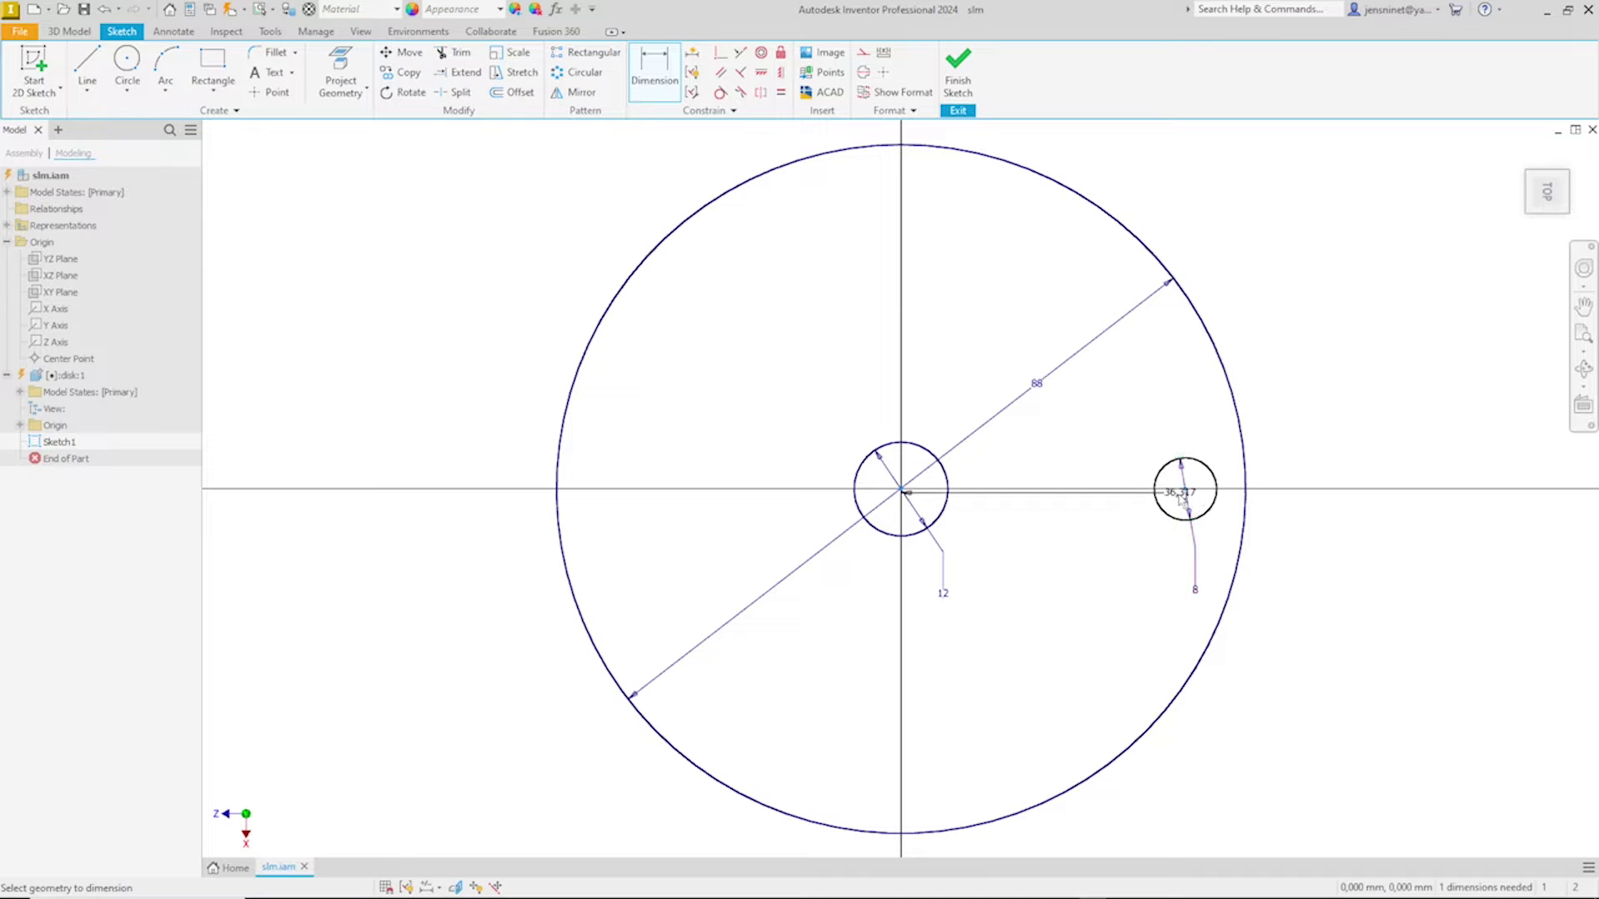
click(1111, 566)
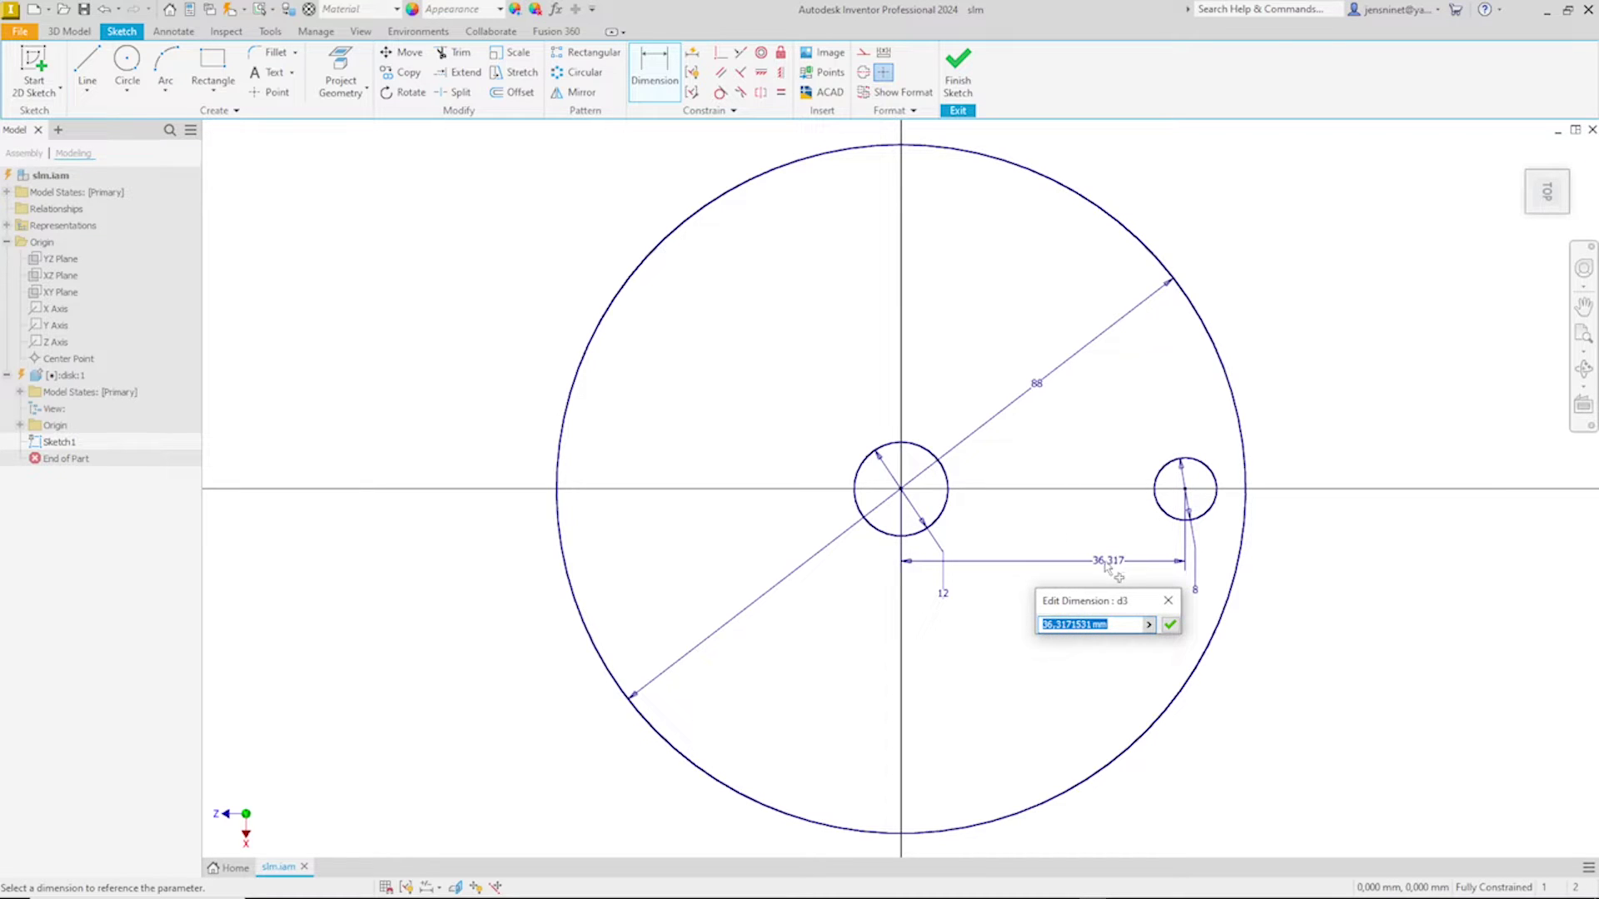
text(36)
key(Return)
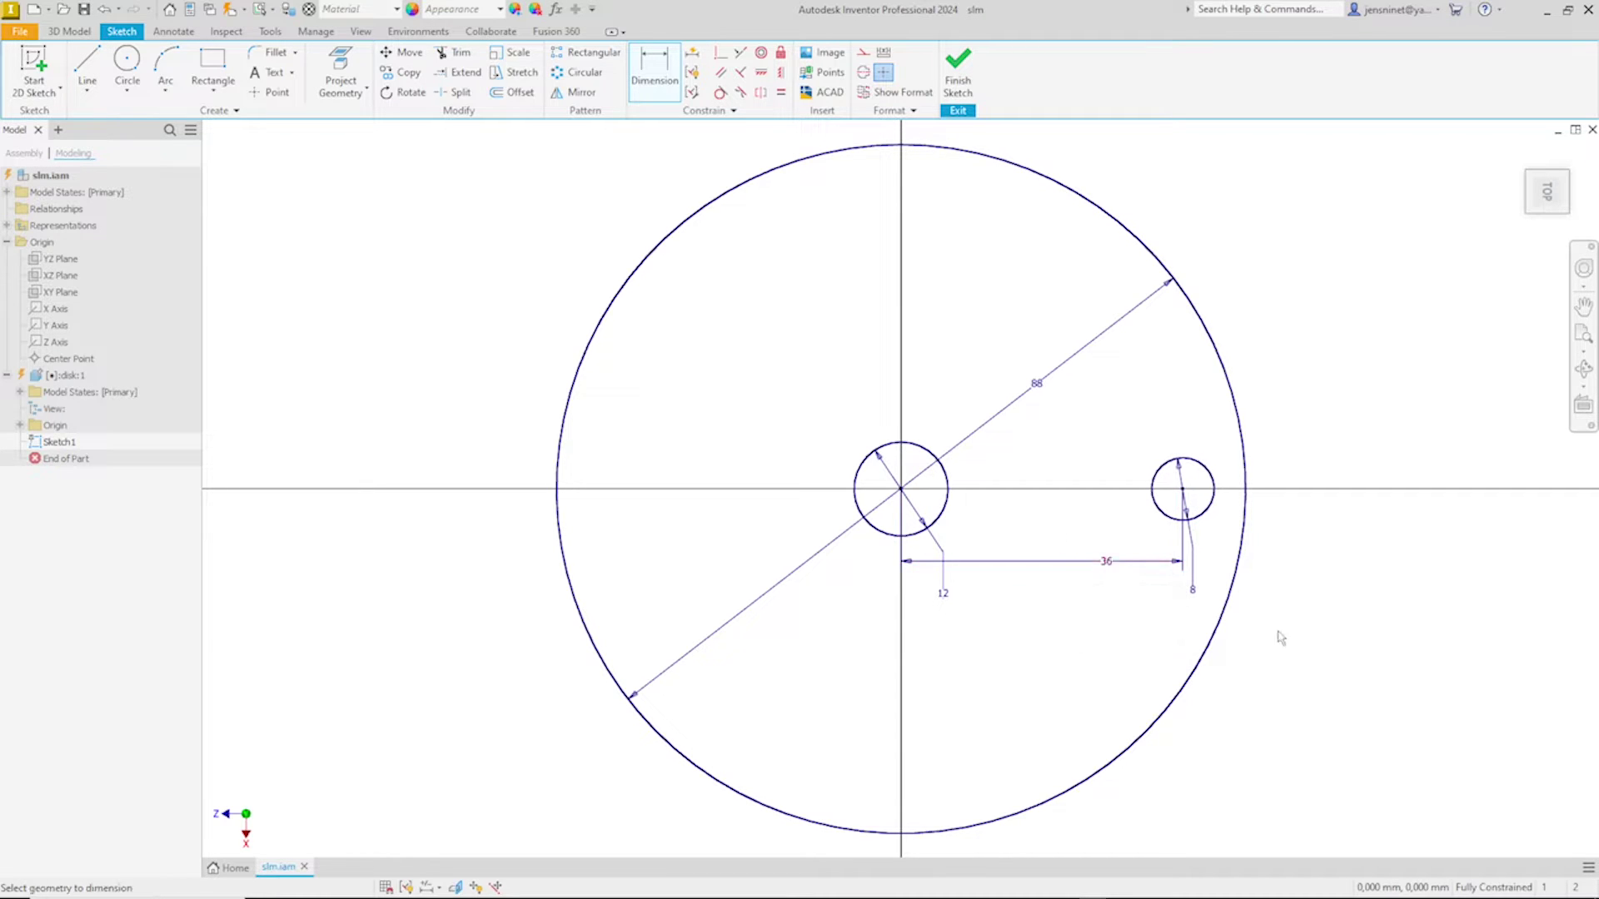
key(Escape)
Step: Draw a centre-point arc slot centred on the origin, sweeping from the top toward the upper right
click(213, 86)
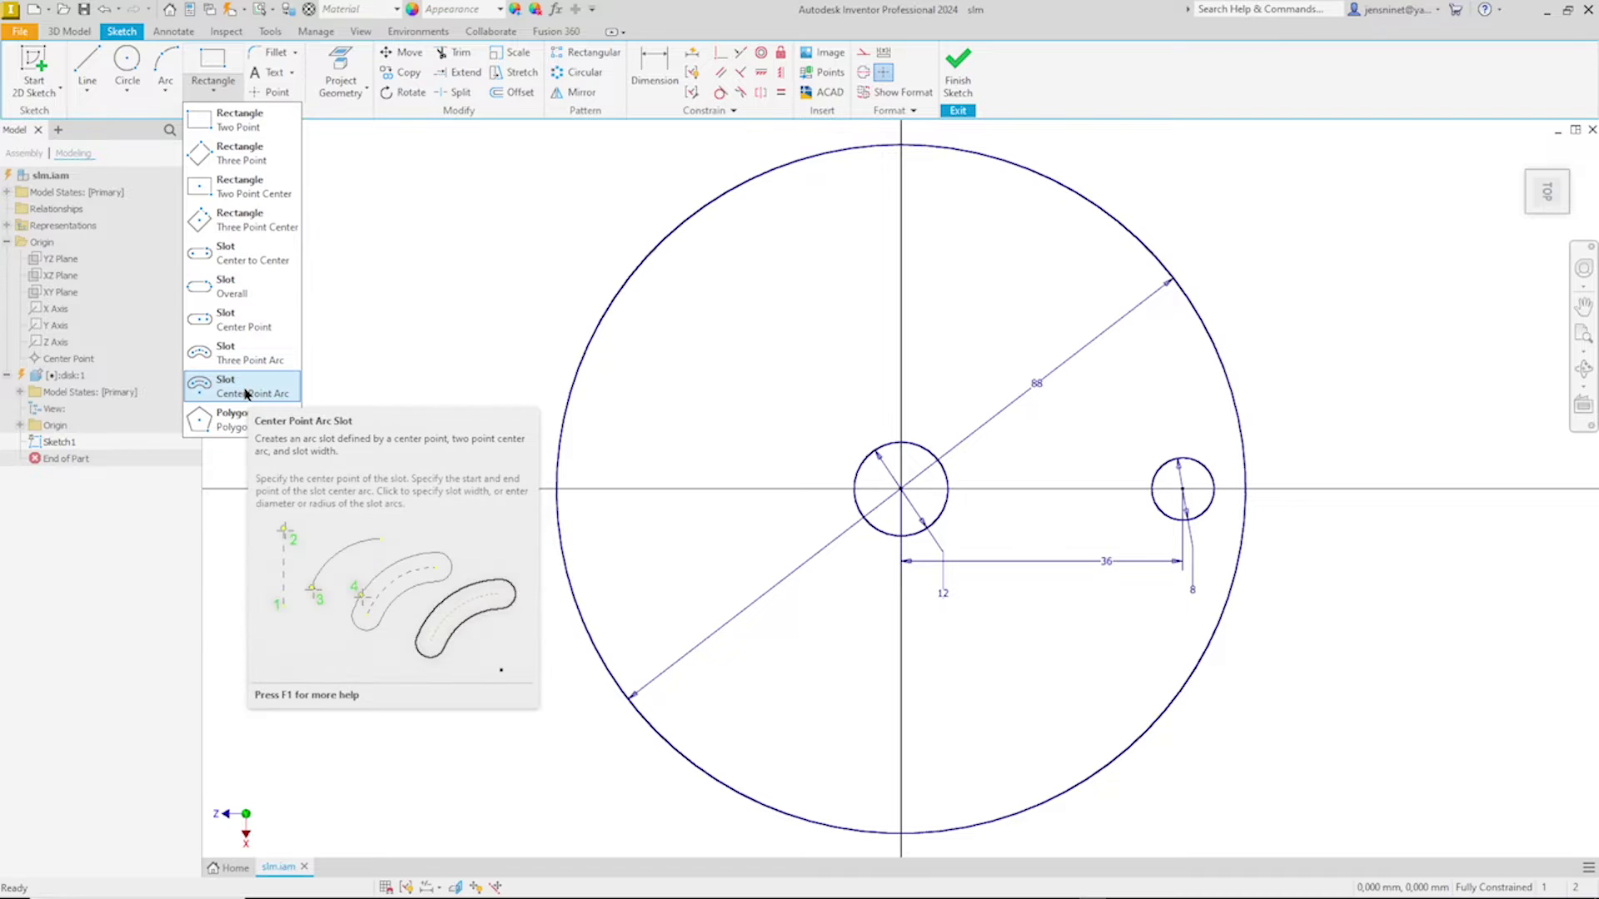
click(247, 391)
click(901, 489)
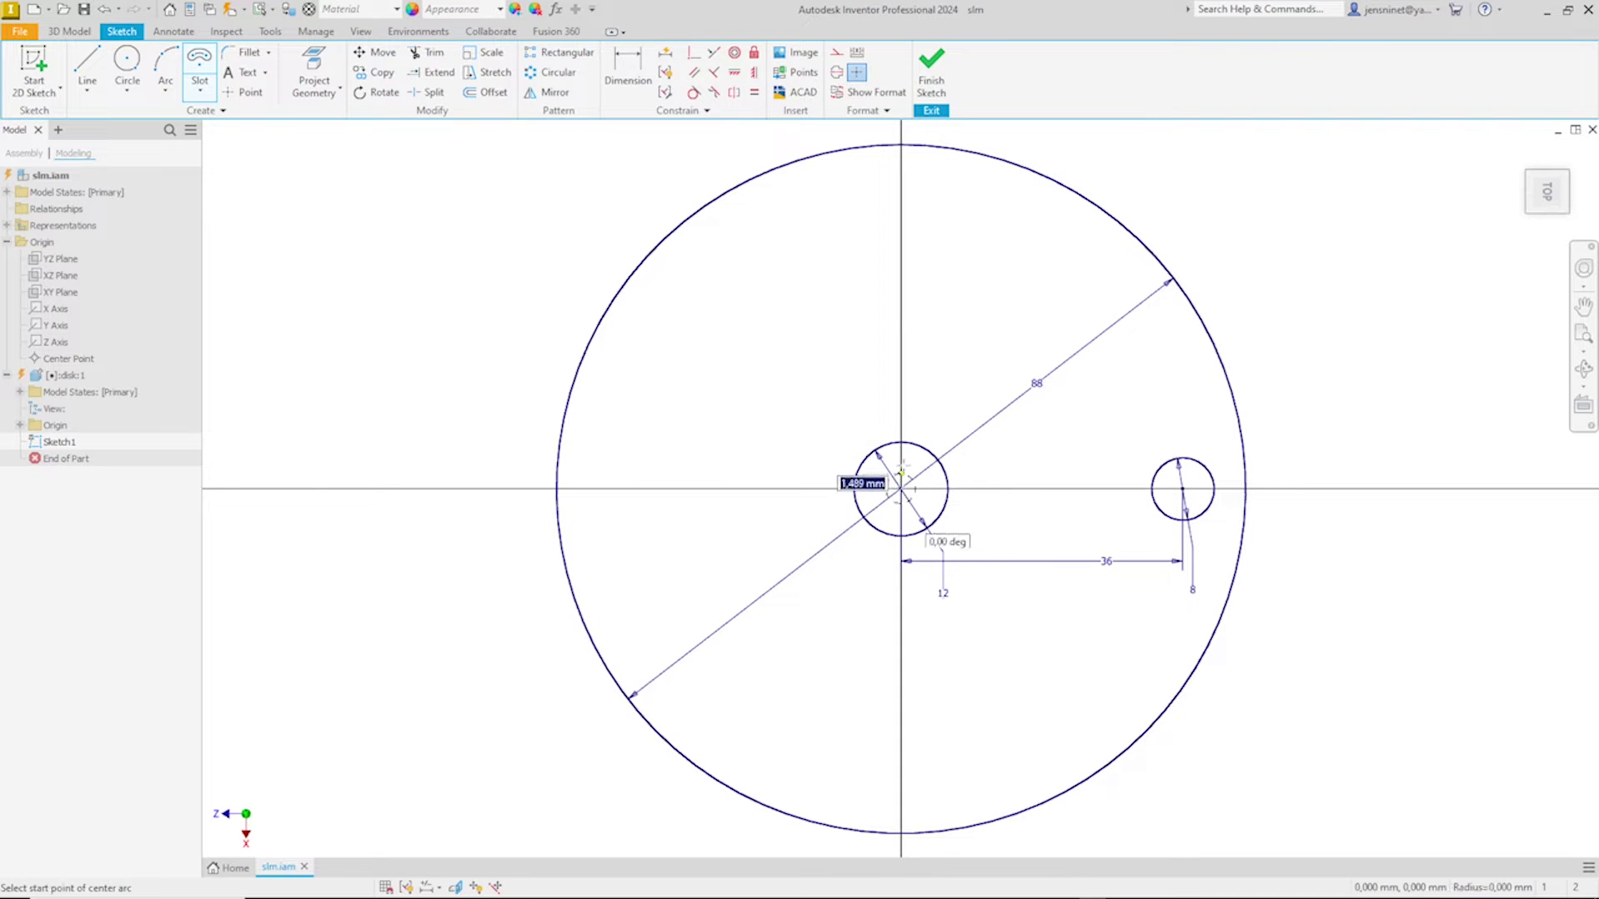
click(901, 213)
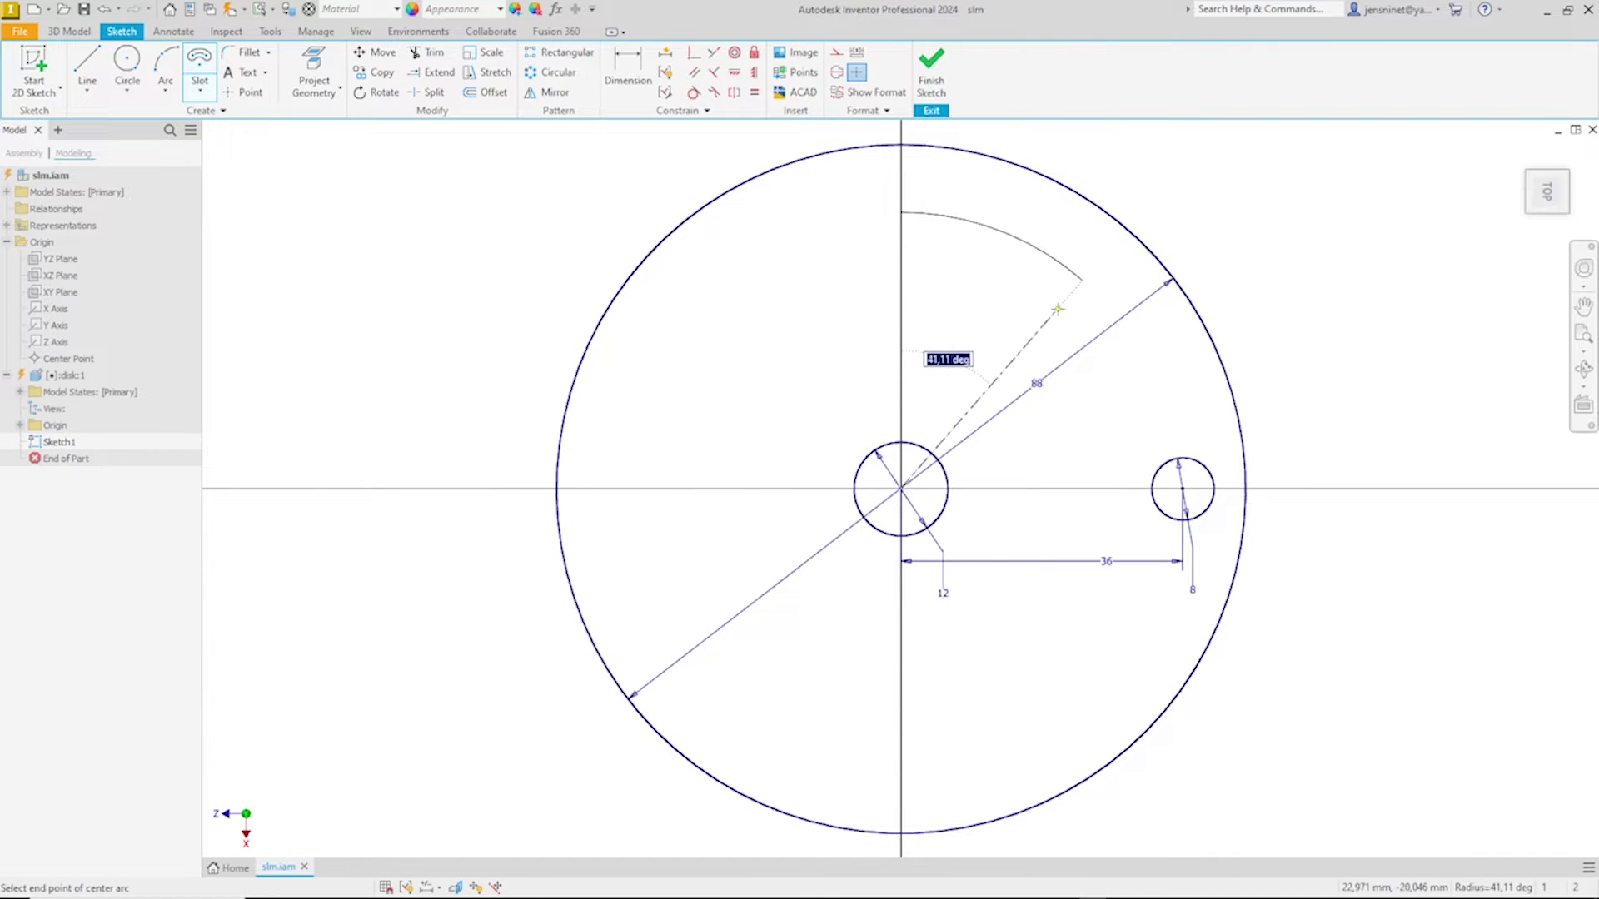
click(1082, 279)
click(1045, 318)
key(Escape)
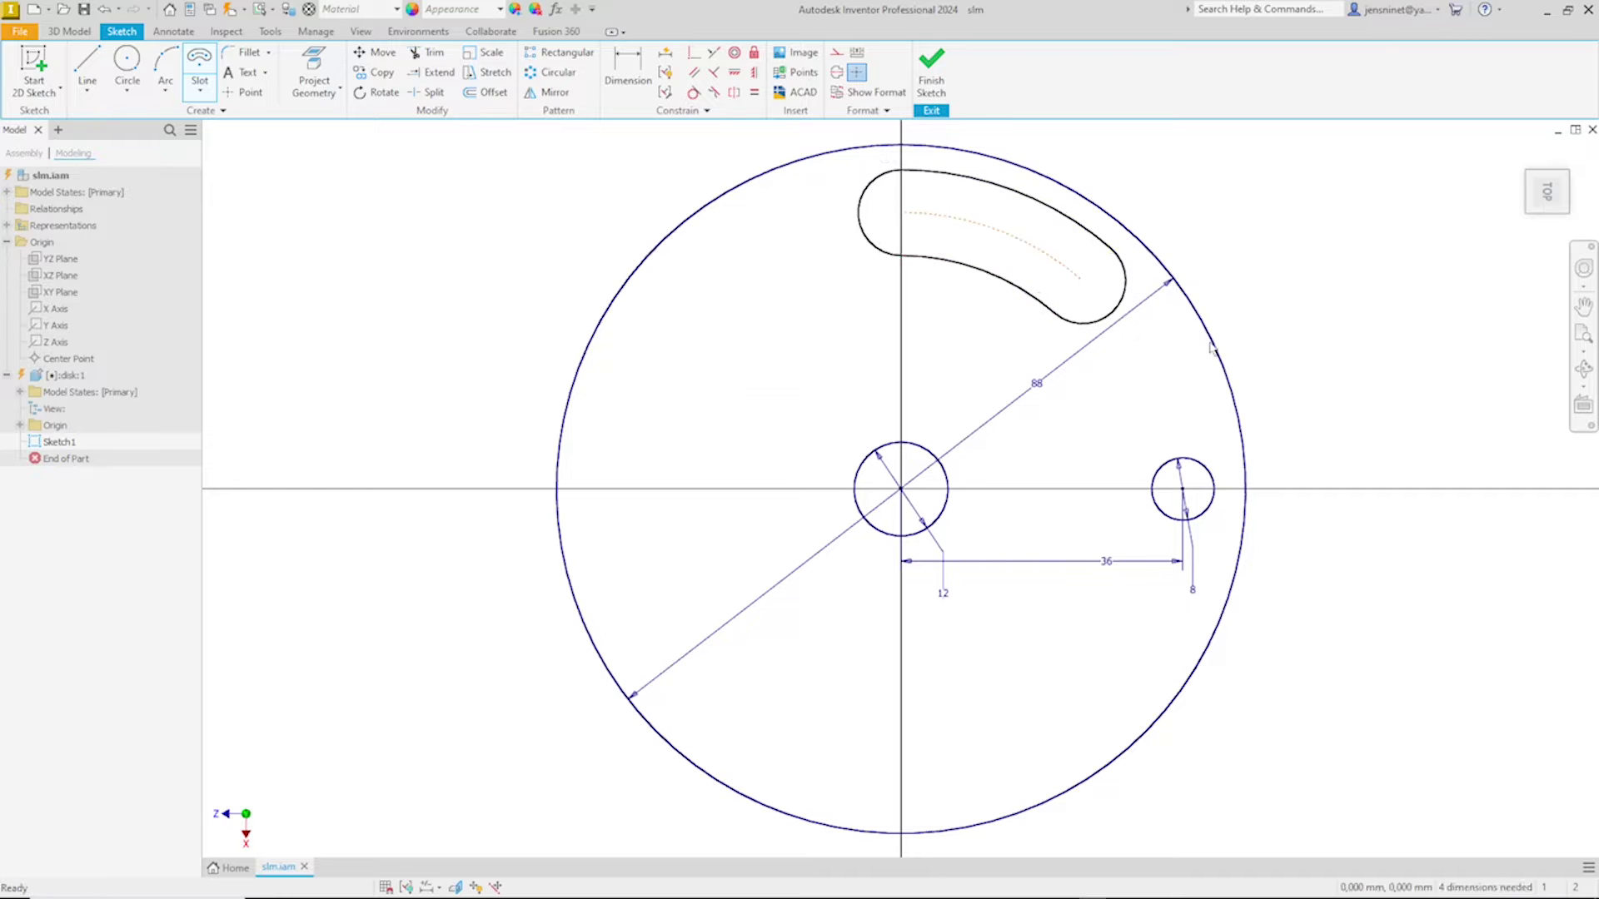
Step: Draw lines from both slot arc ends to the disk centre
right_click(1338, 356)
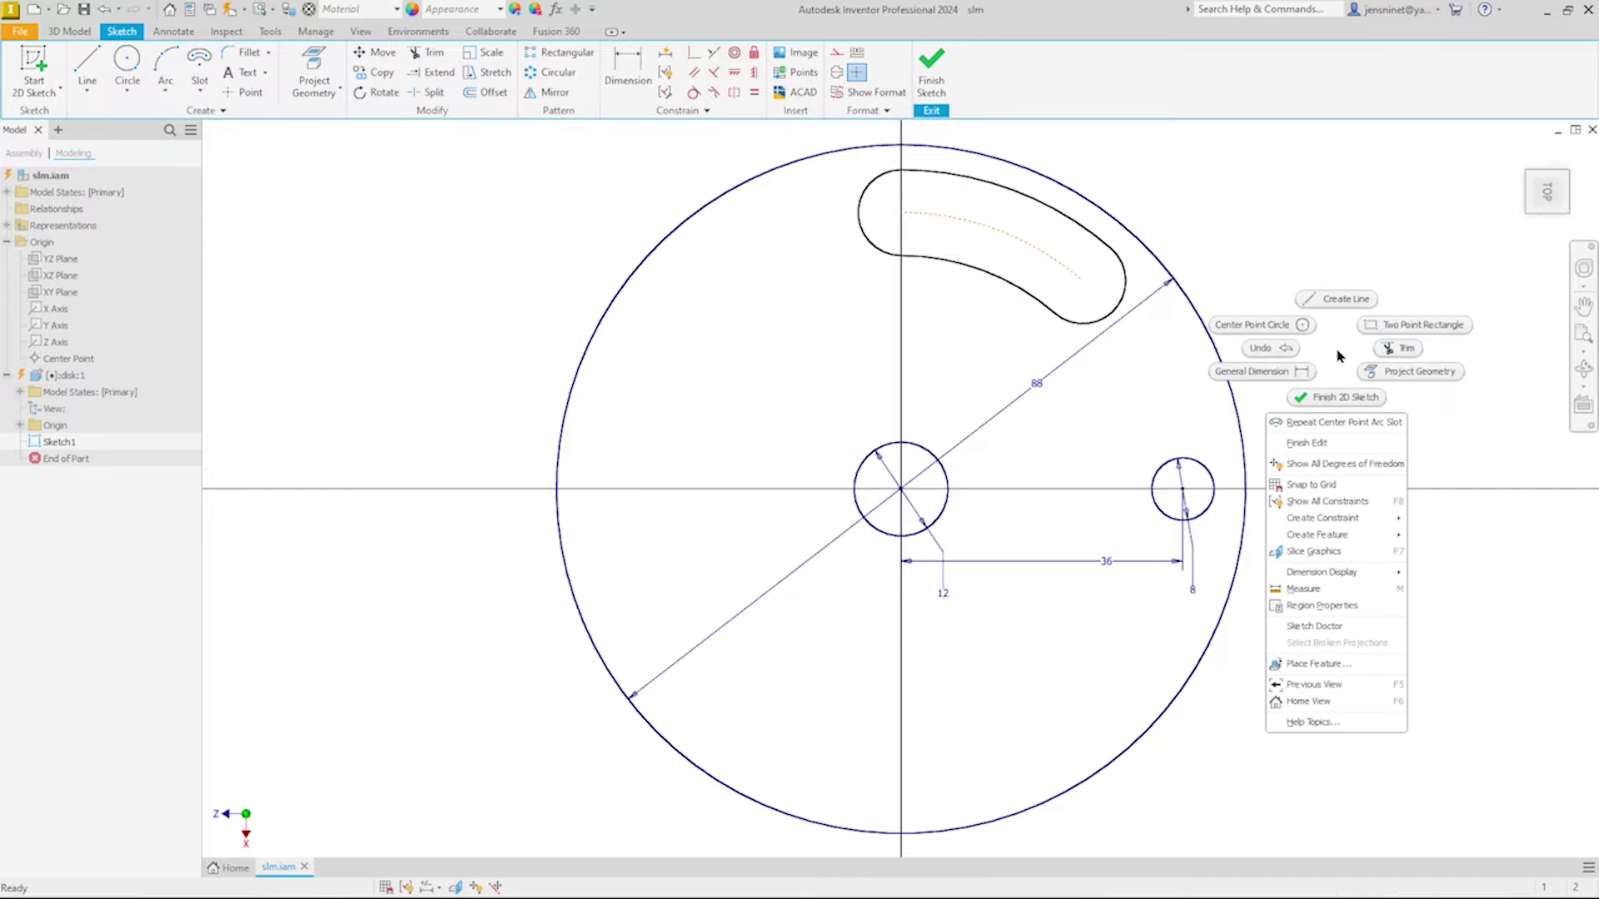
click(1338, 300)
click(900, 213)
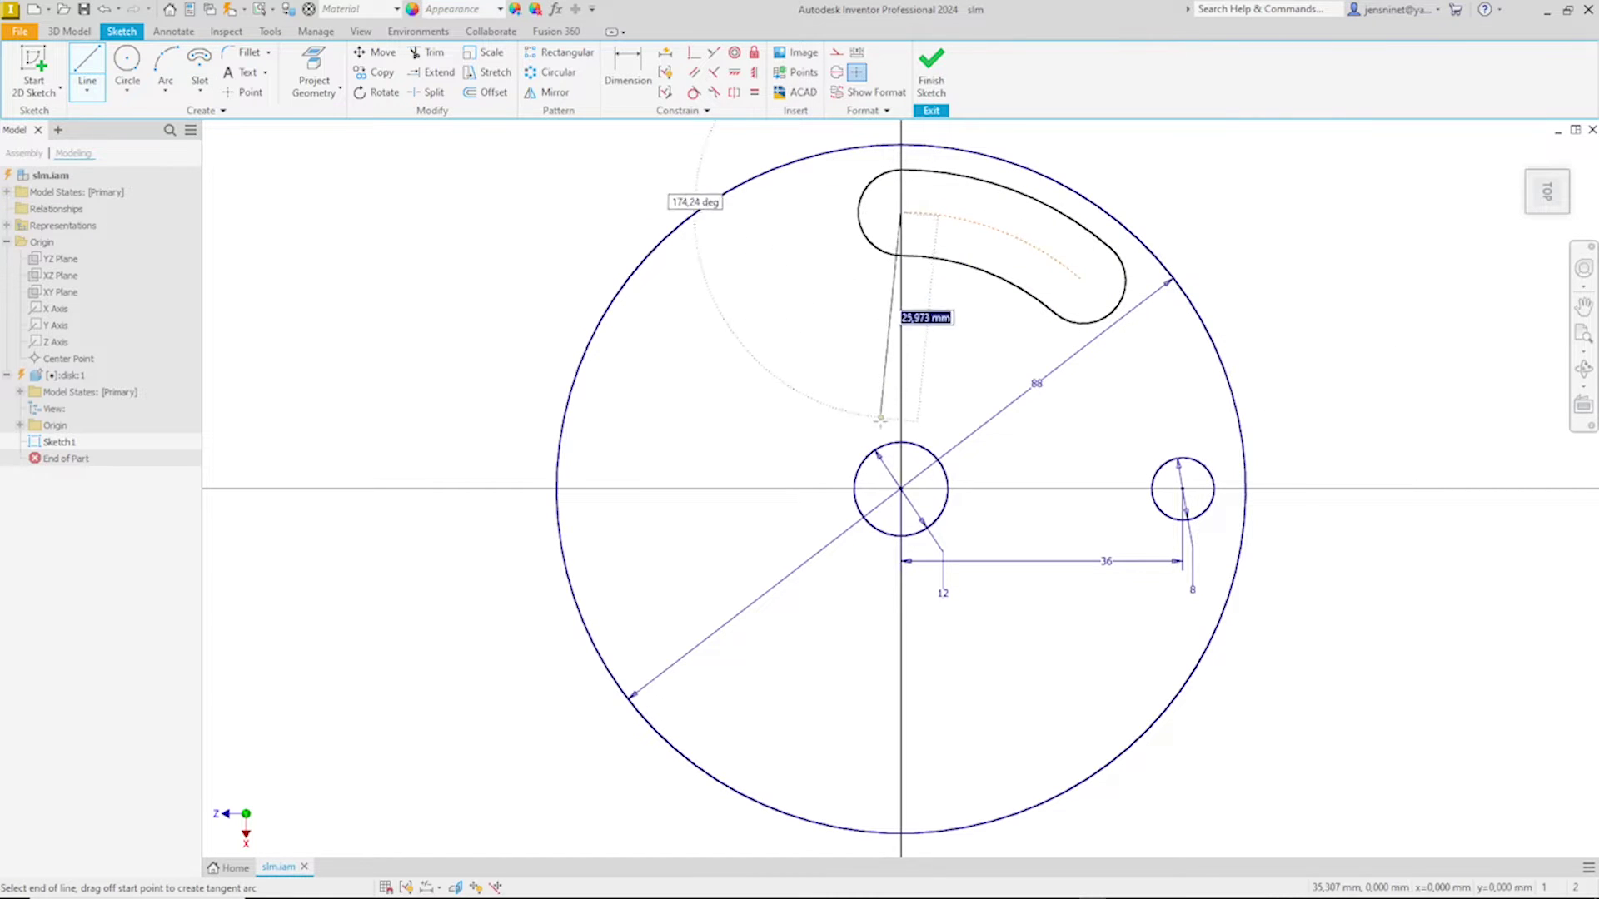
click(901, 489)
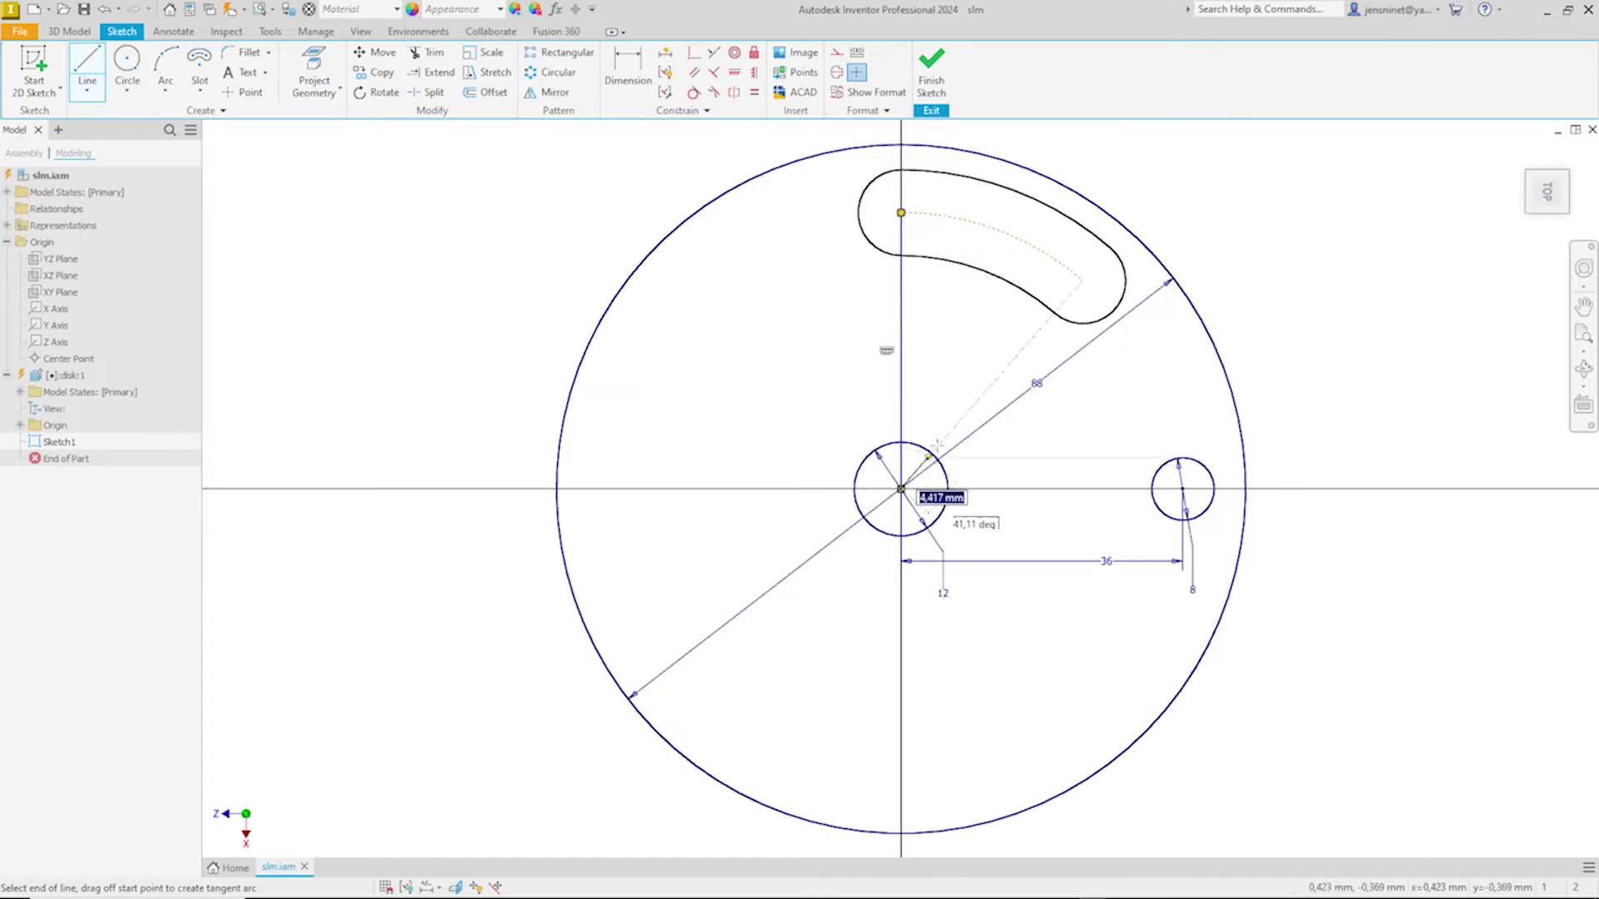
click(1077, 291)
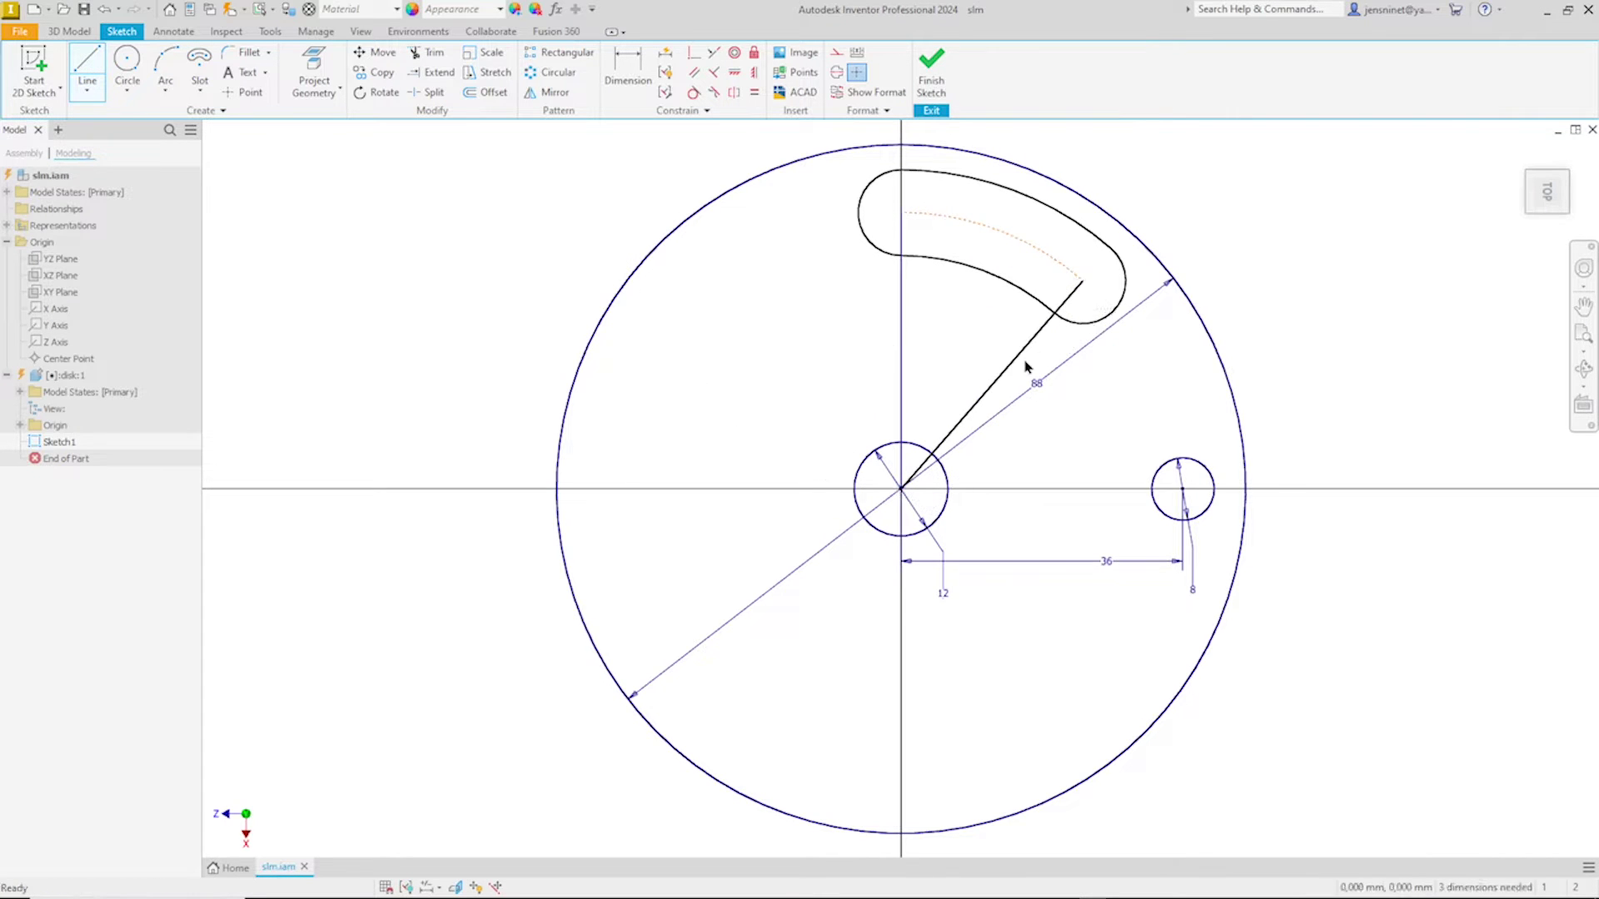
key(Escape)
Step: Convert both slot-to-centre lines into construction geometry
right_click(1023, 366)
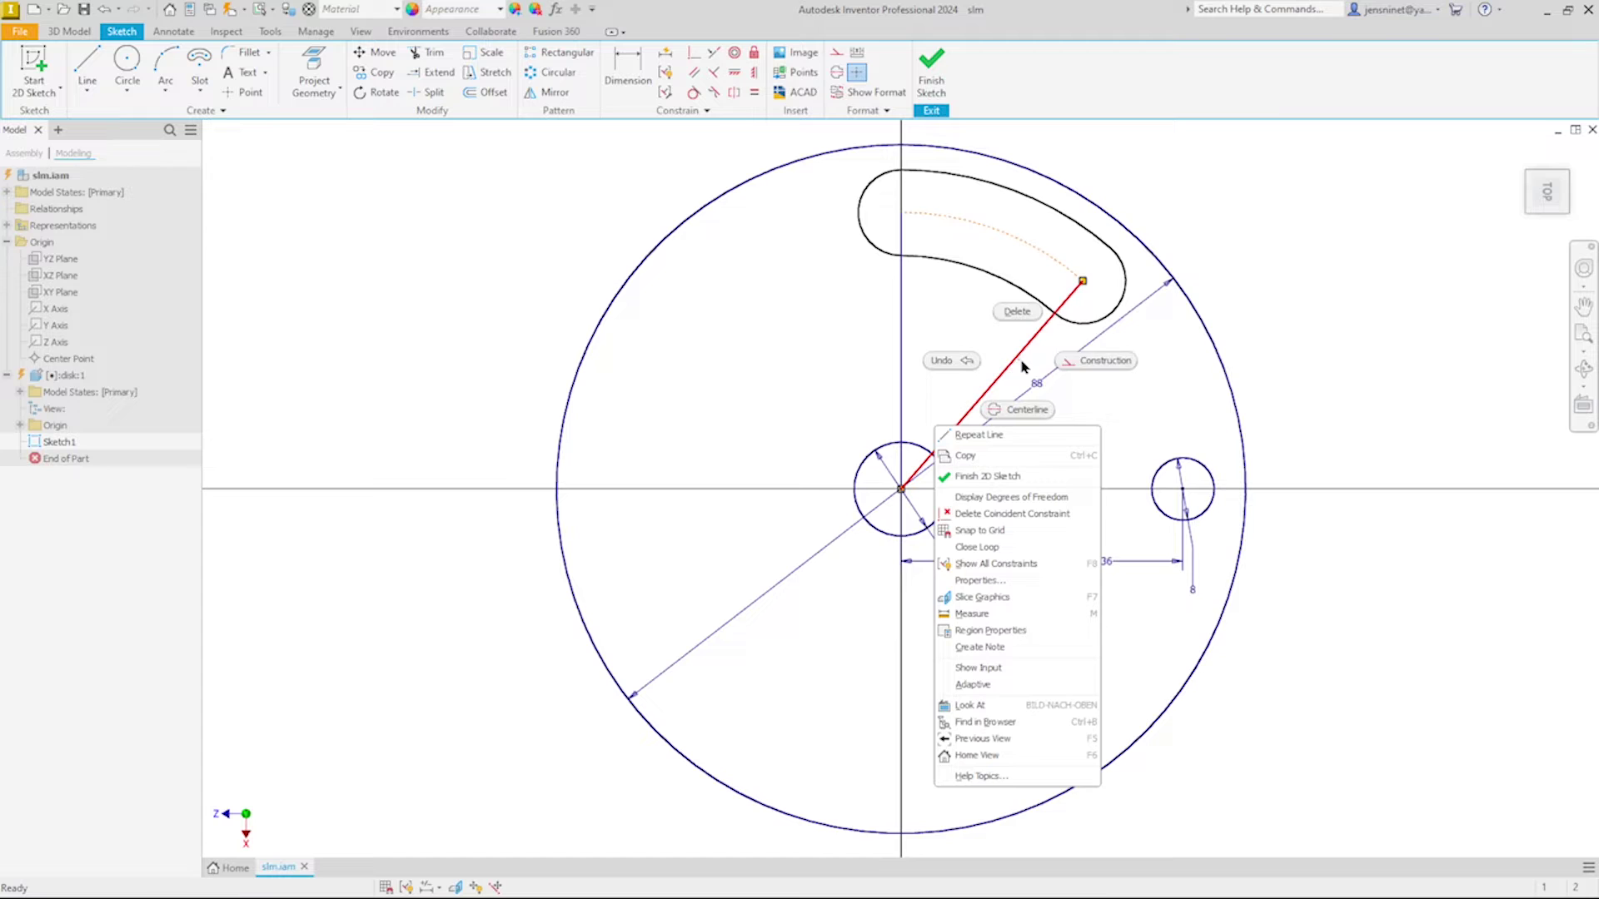
click(1083, 361)
right_click(906, 371)
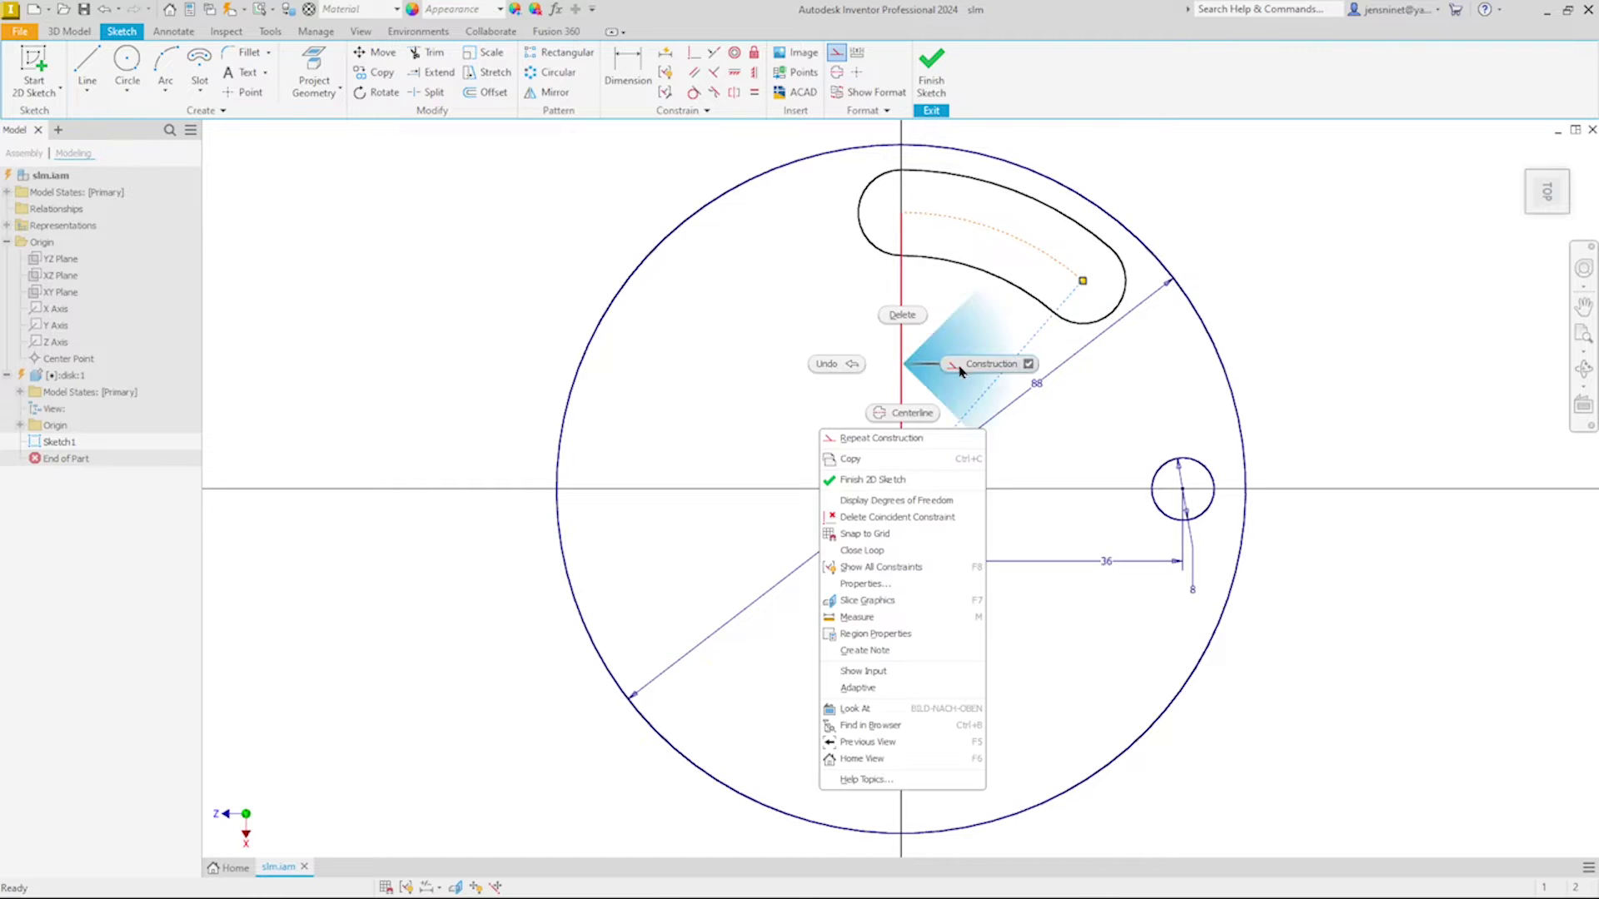
click(958, 371)
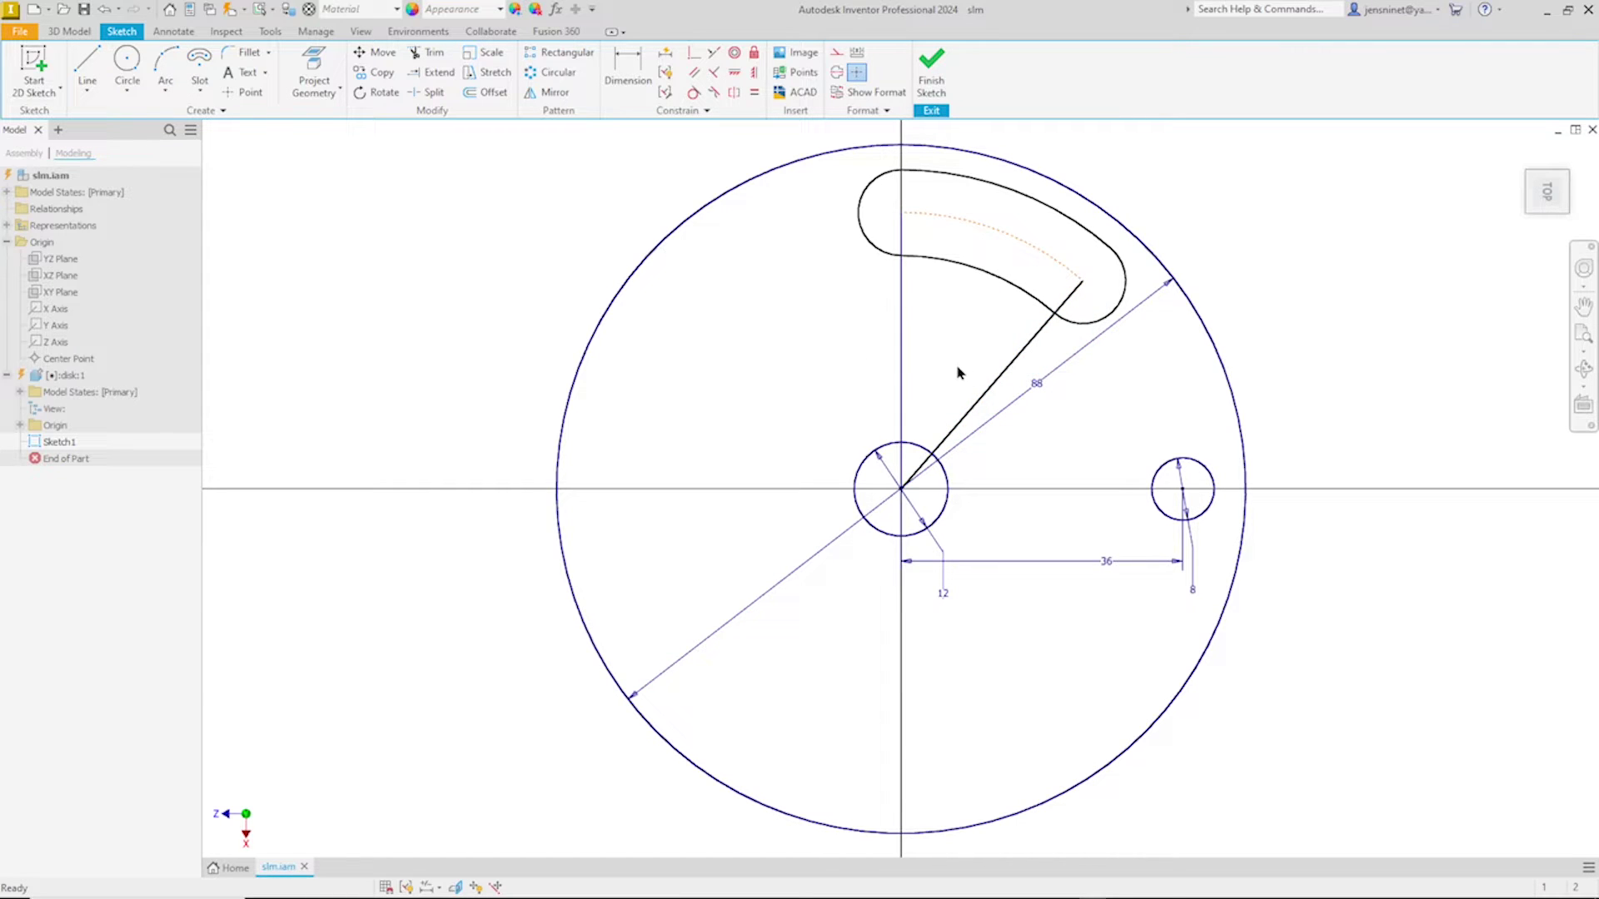
right_click(991, 388)
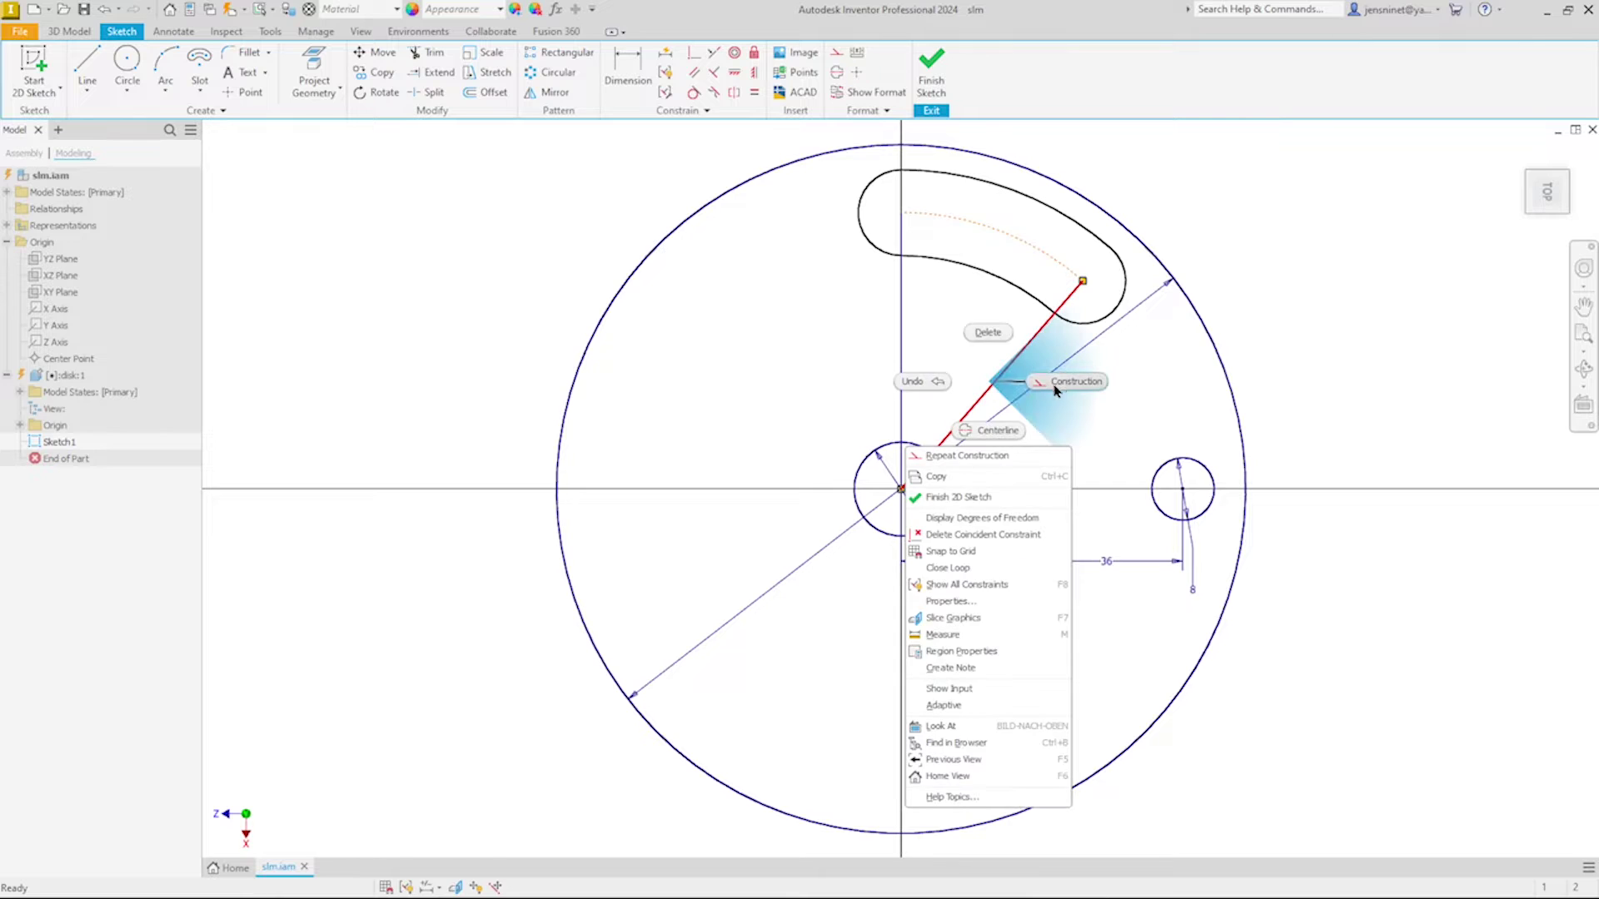
click(1064, 387)
click(967, 348)
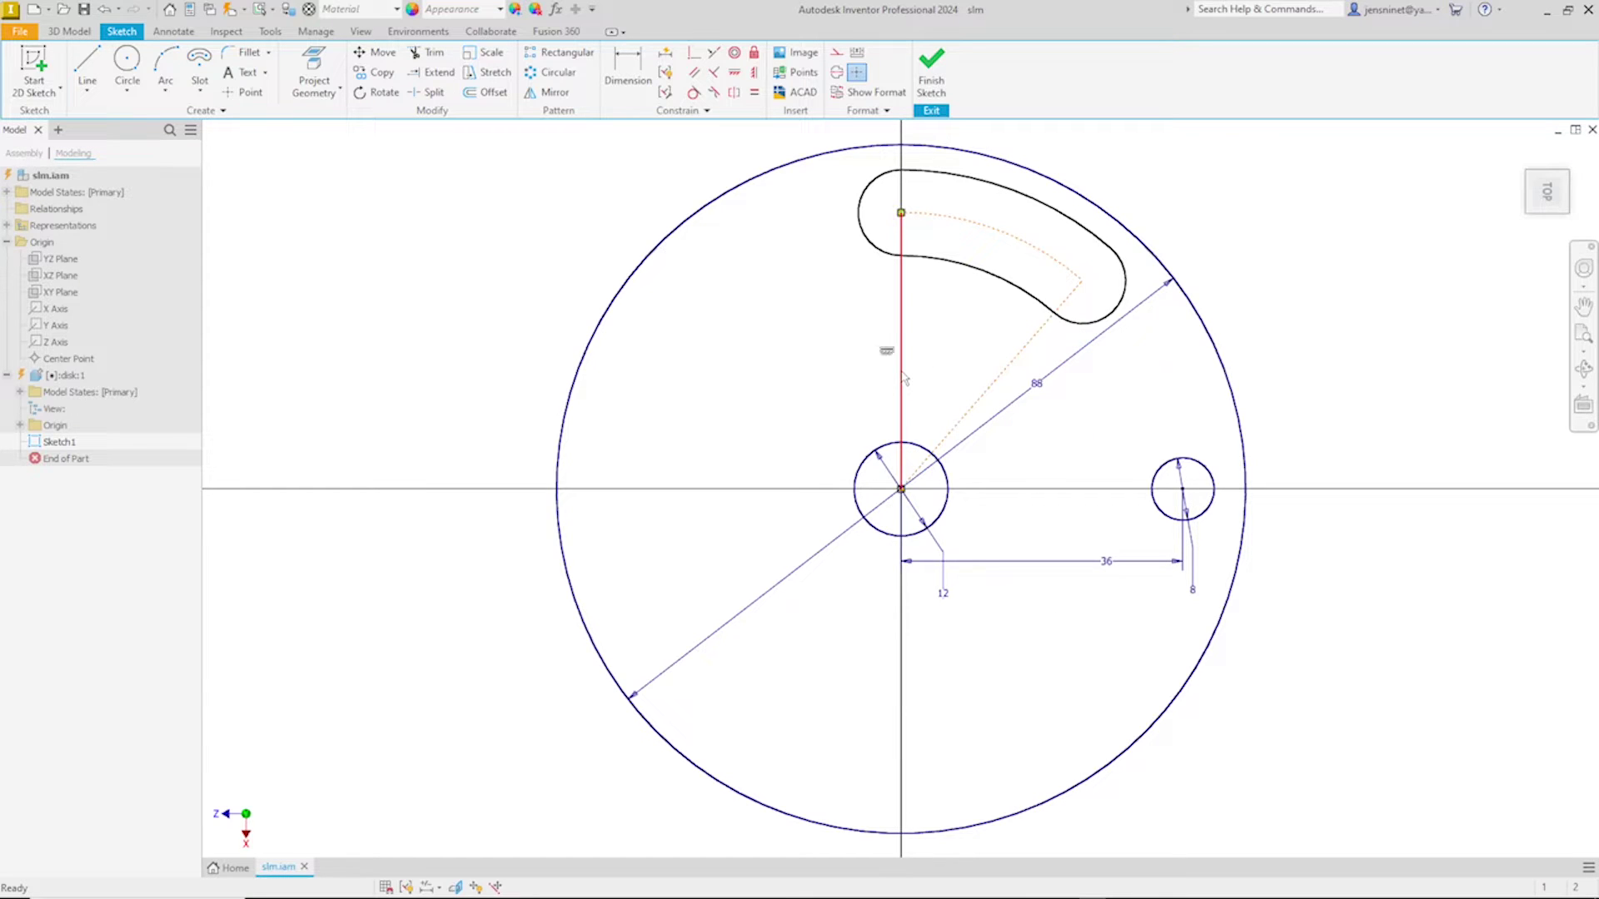
right_click(902, 379)
click(962, 376)
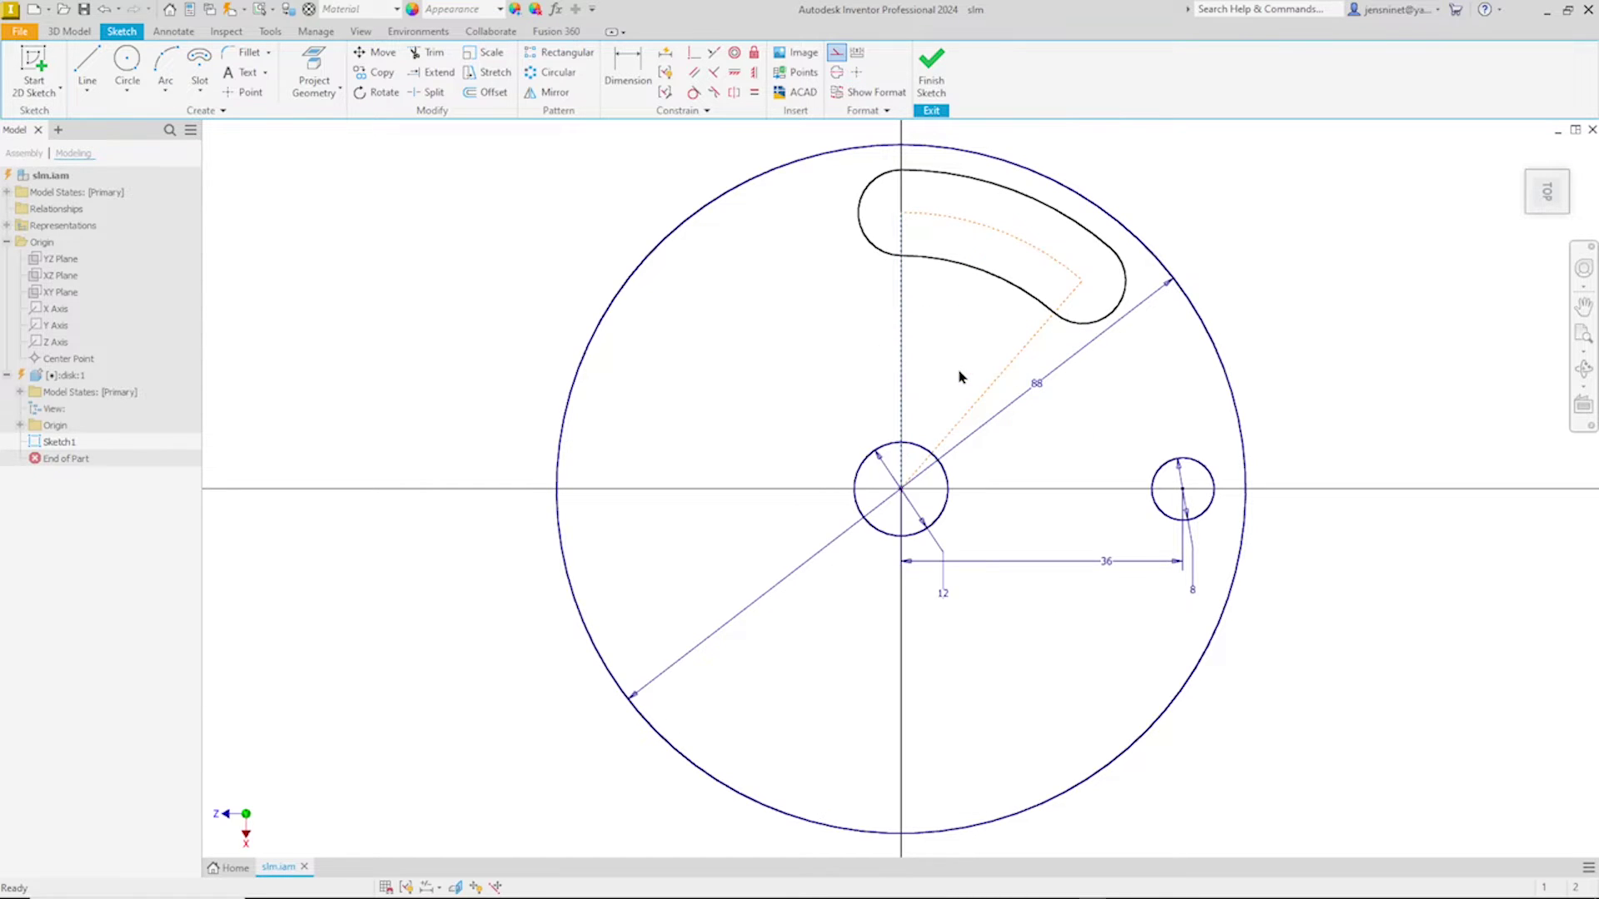
Step: Dimension the angle between the construction lines as 66°
key(d)
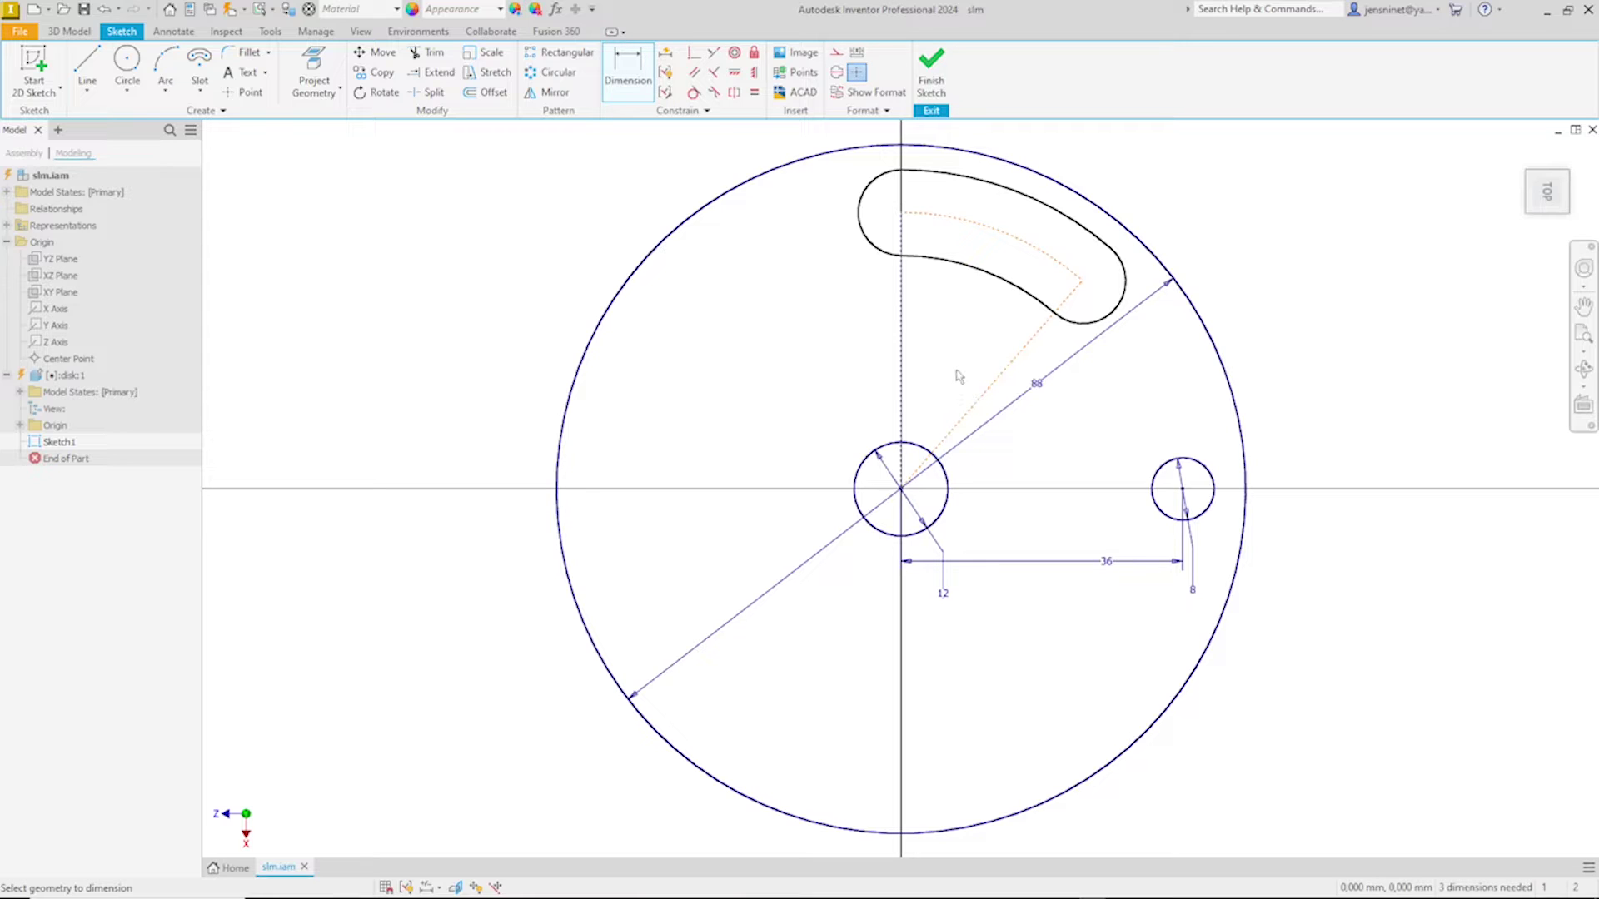
right_click(957, 375)
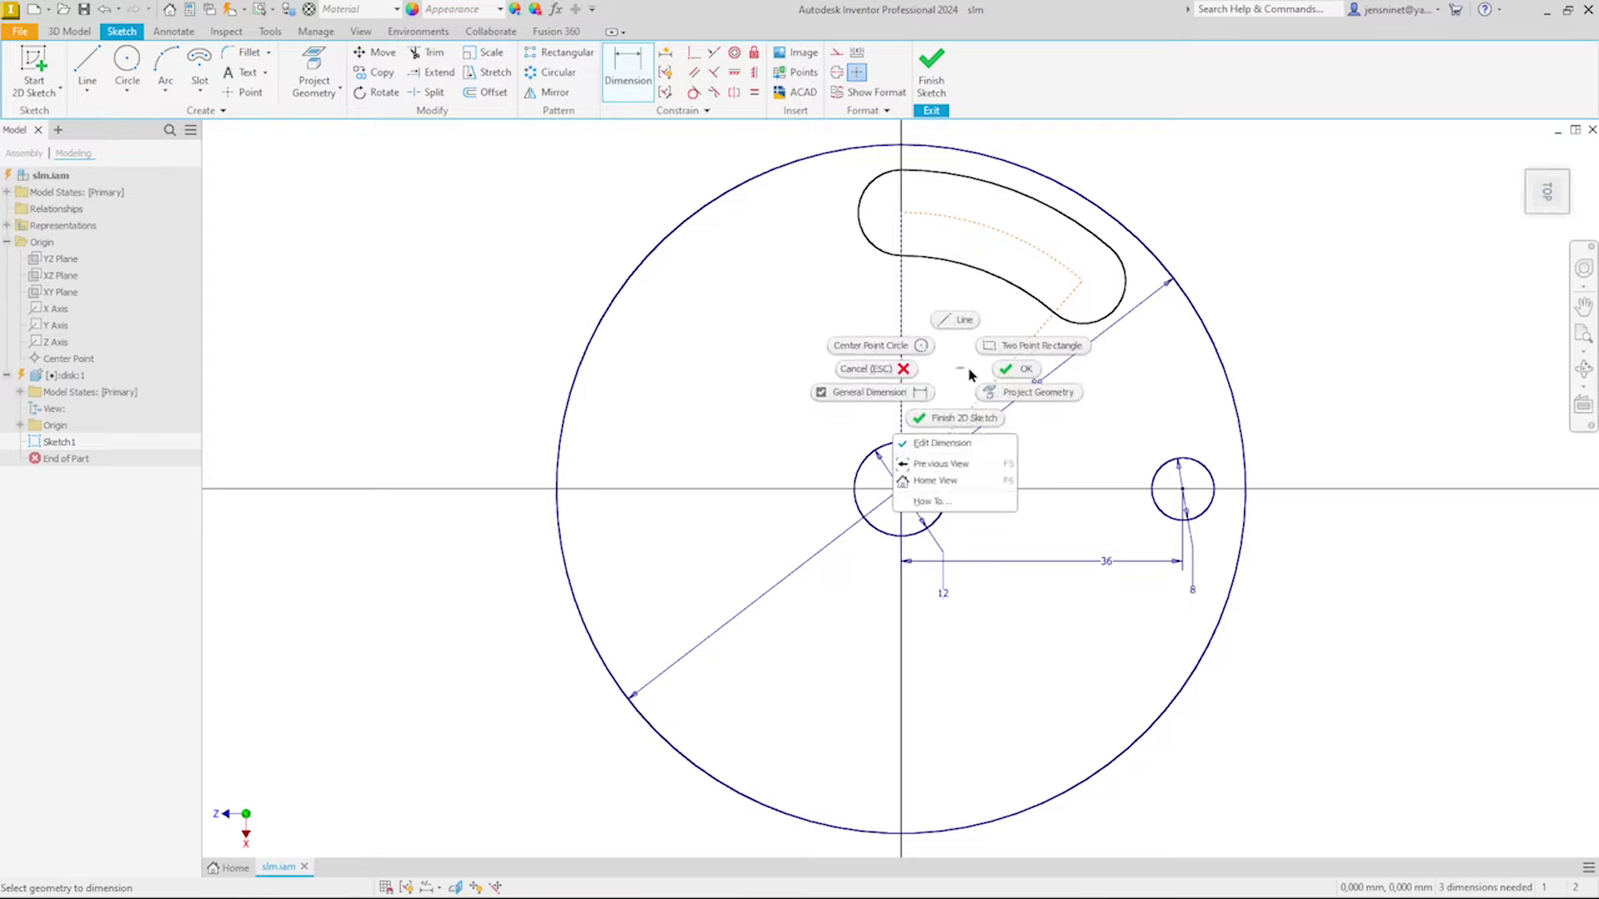
click(931, 396)
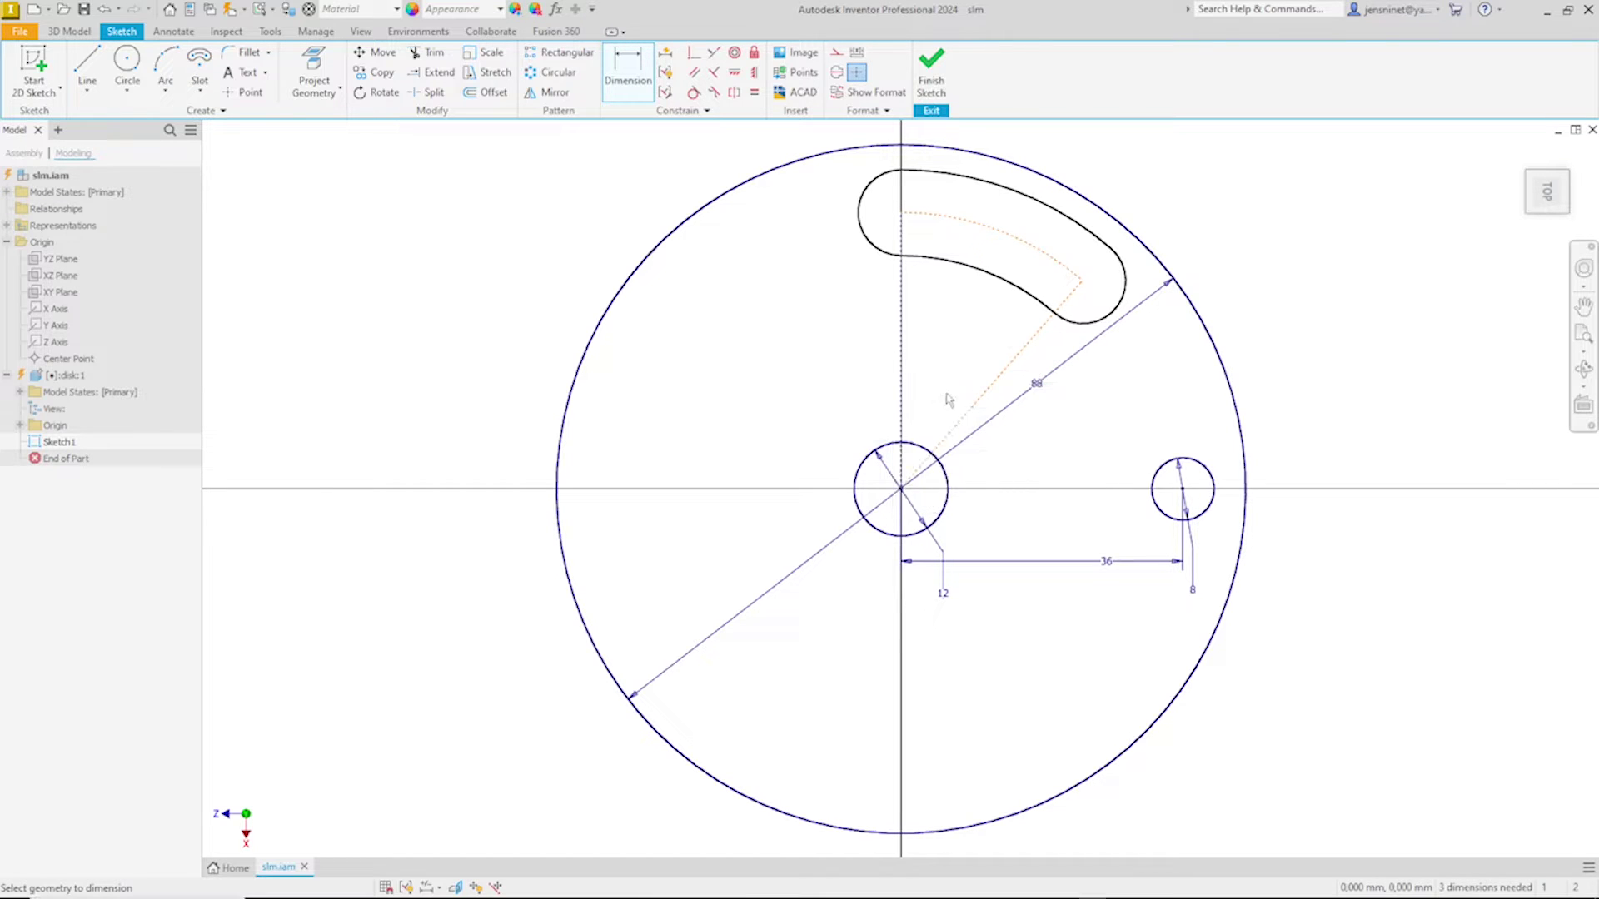
click(903, 414)
click(937, 386)
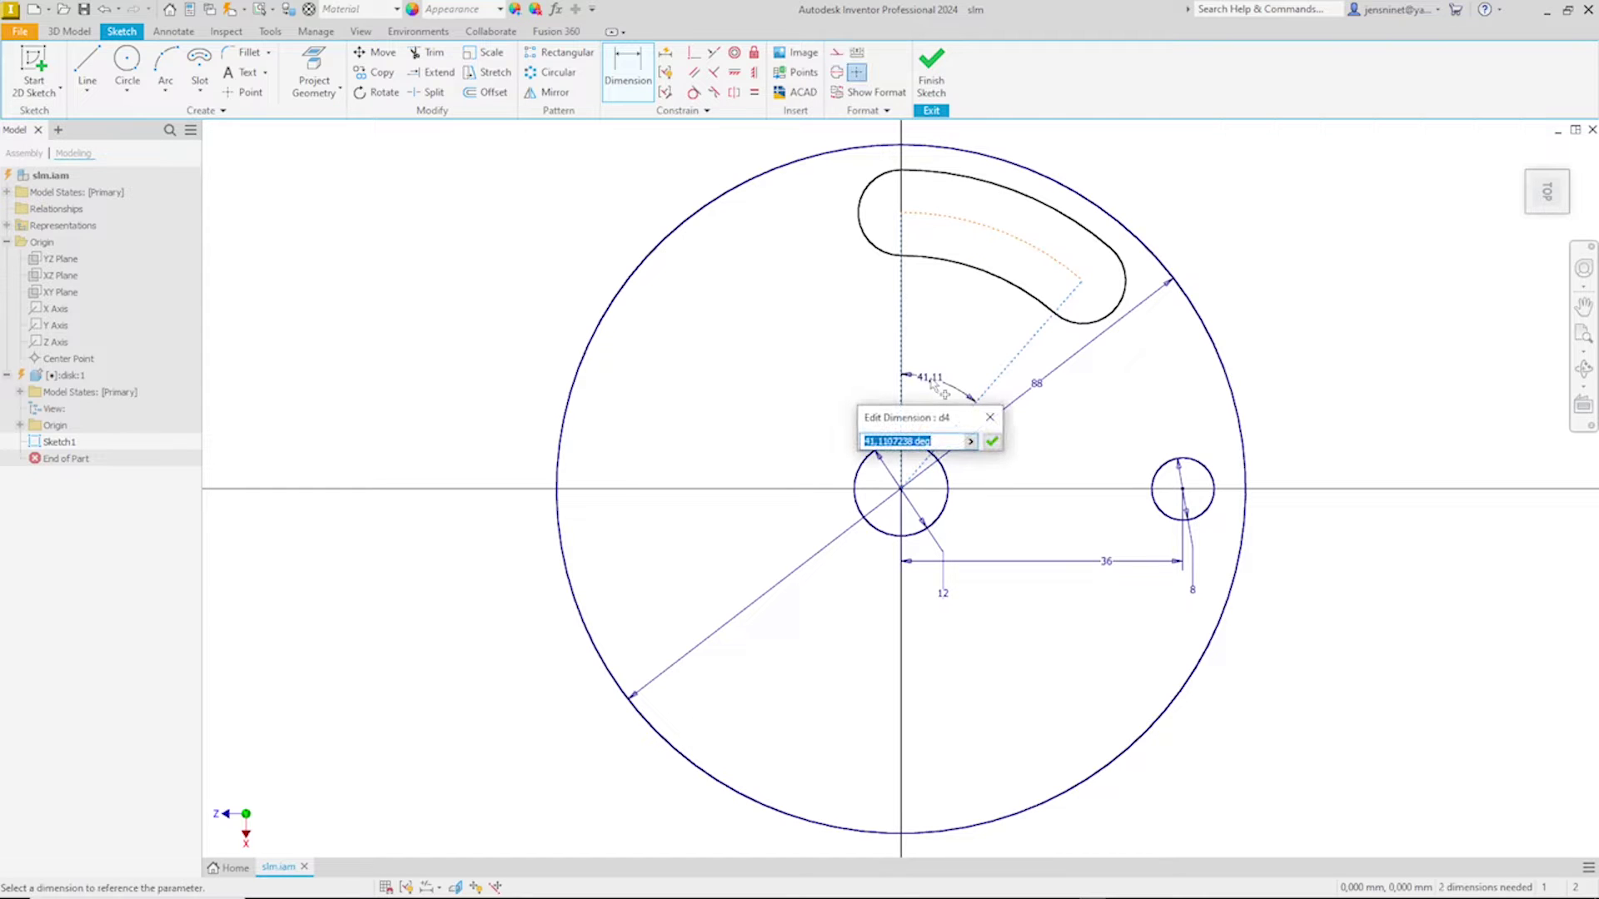
key(Return)
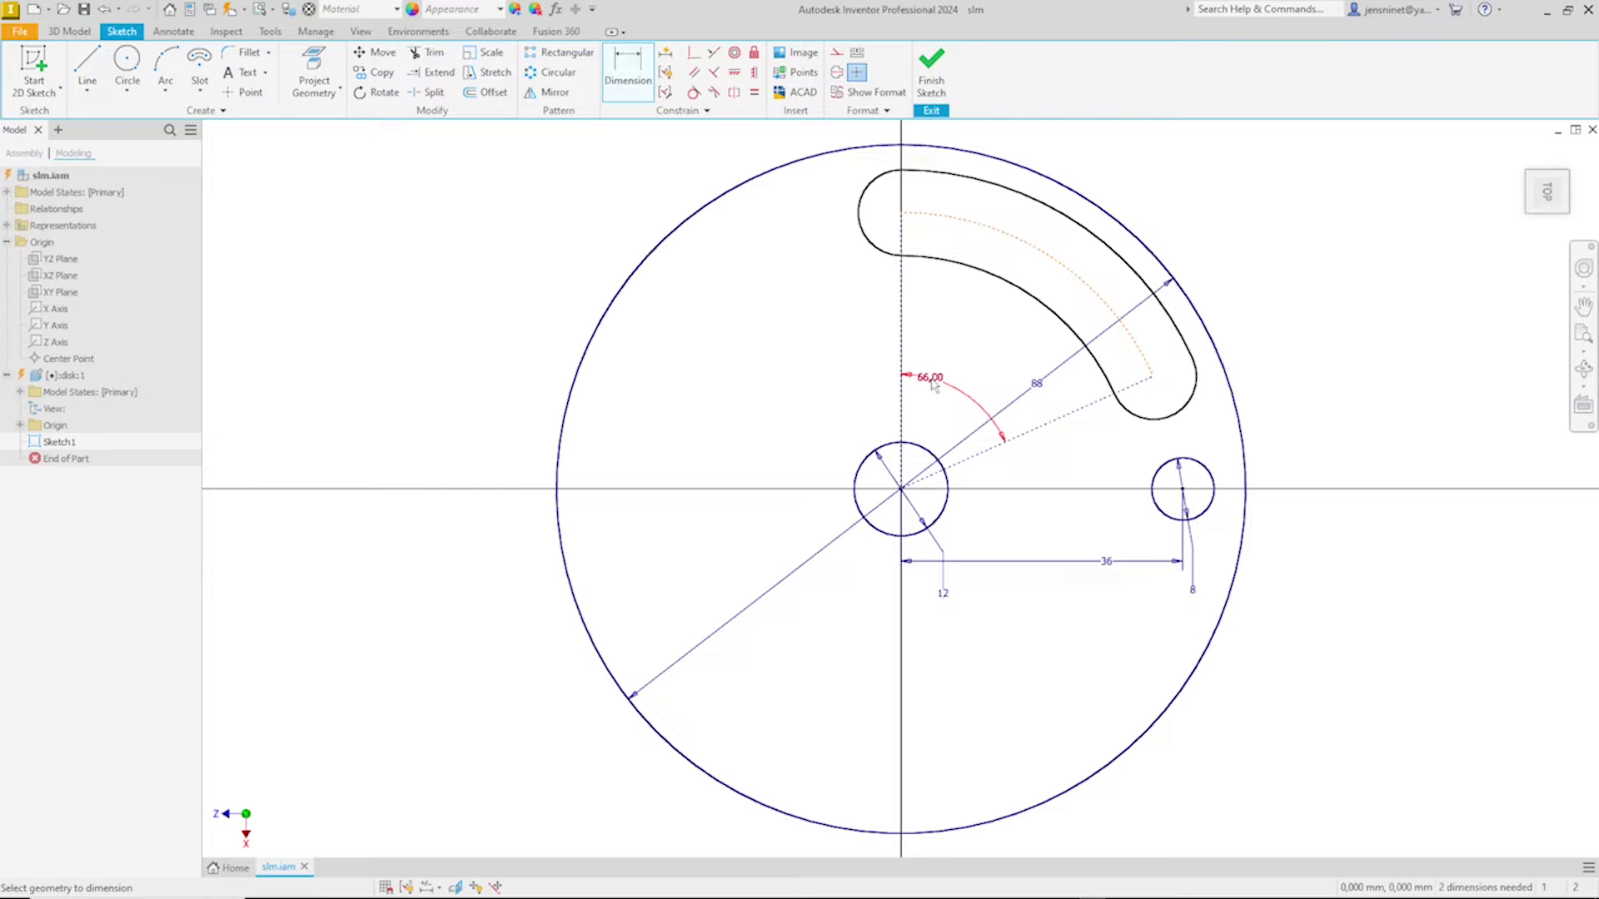
Step: Dimension the slot's centre arc radius as 28 and its end radius as 3
click(1093, 295)
click(1189, 226)
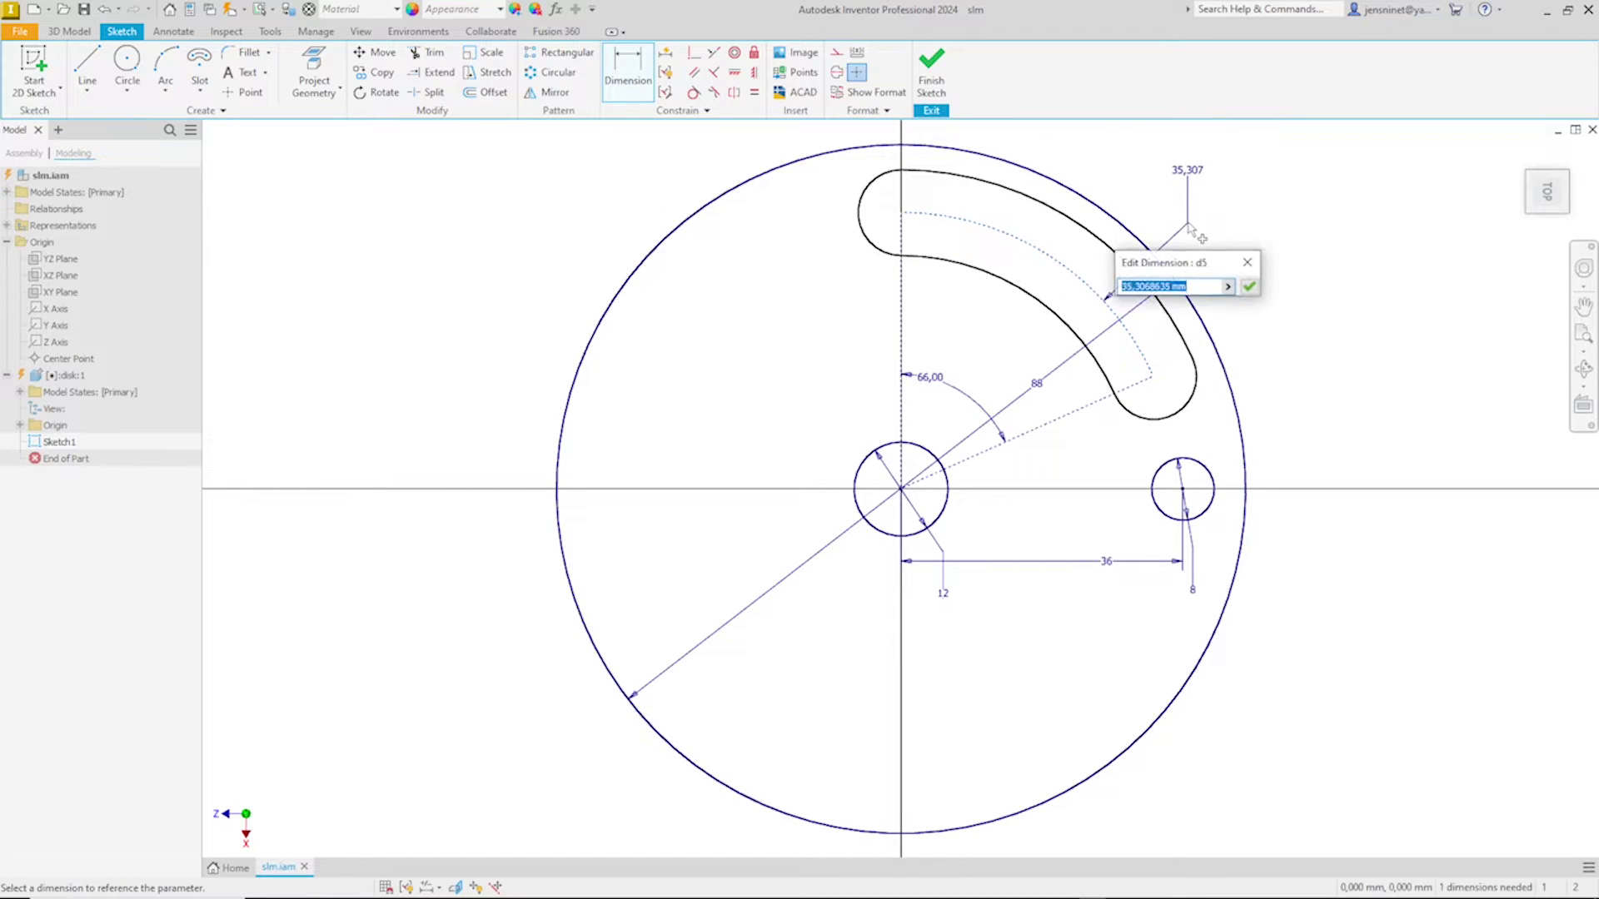
key(Return)
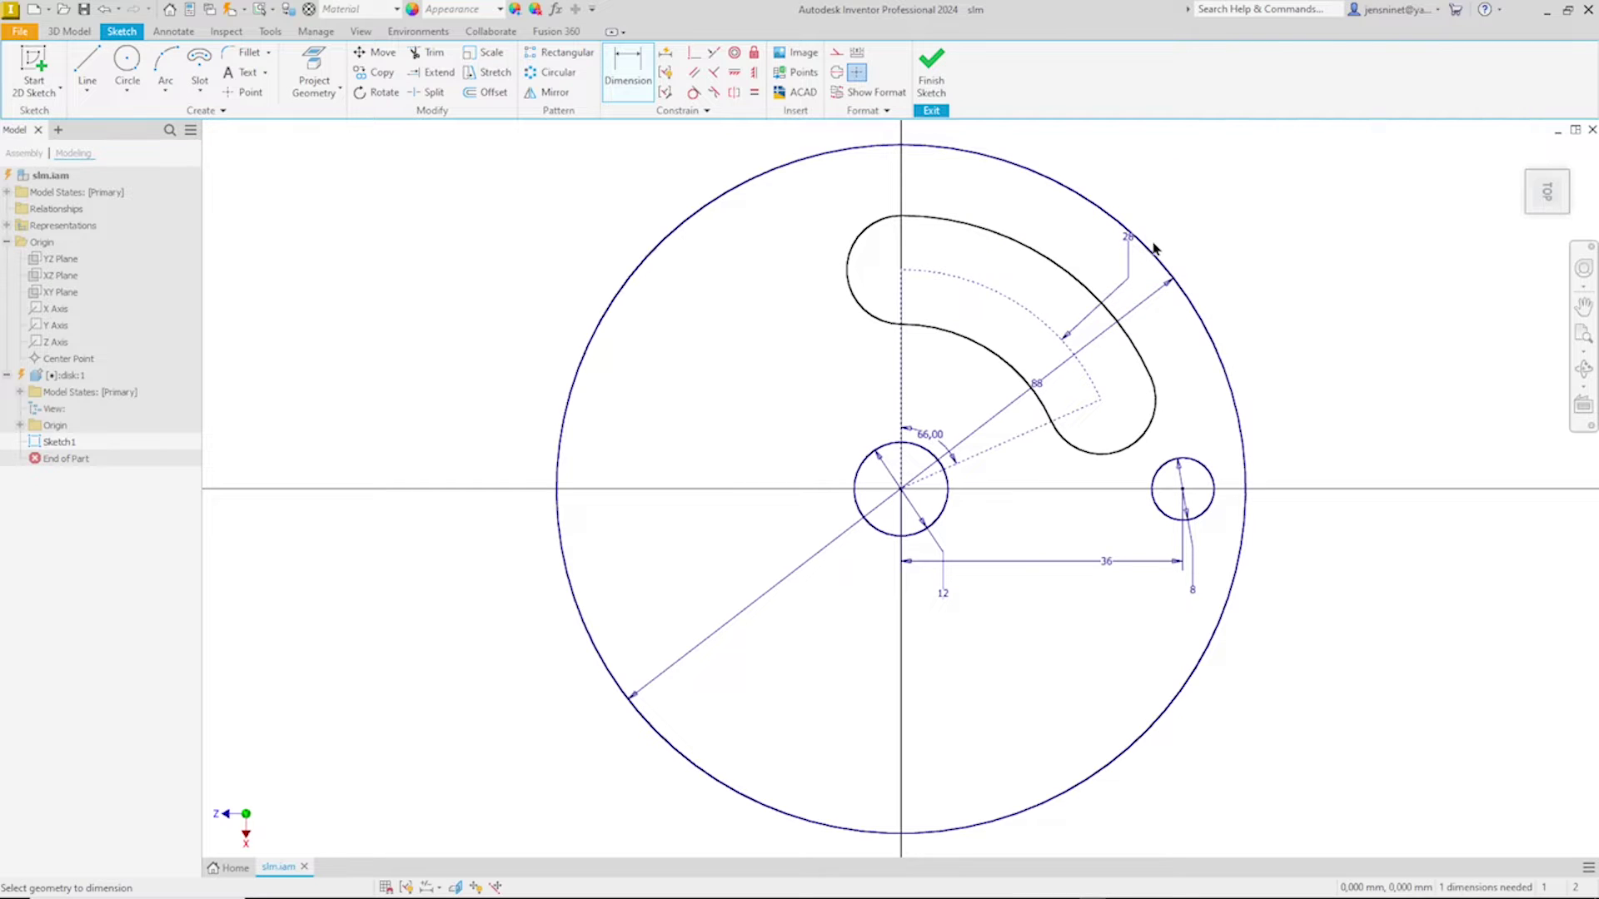
click(860, 311)
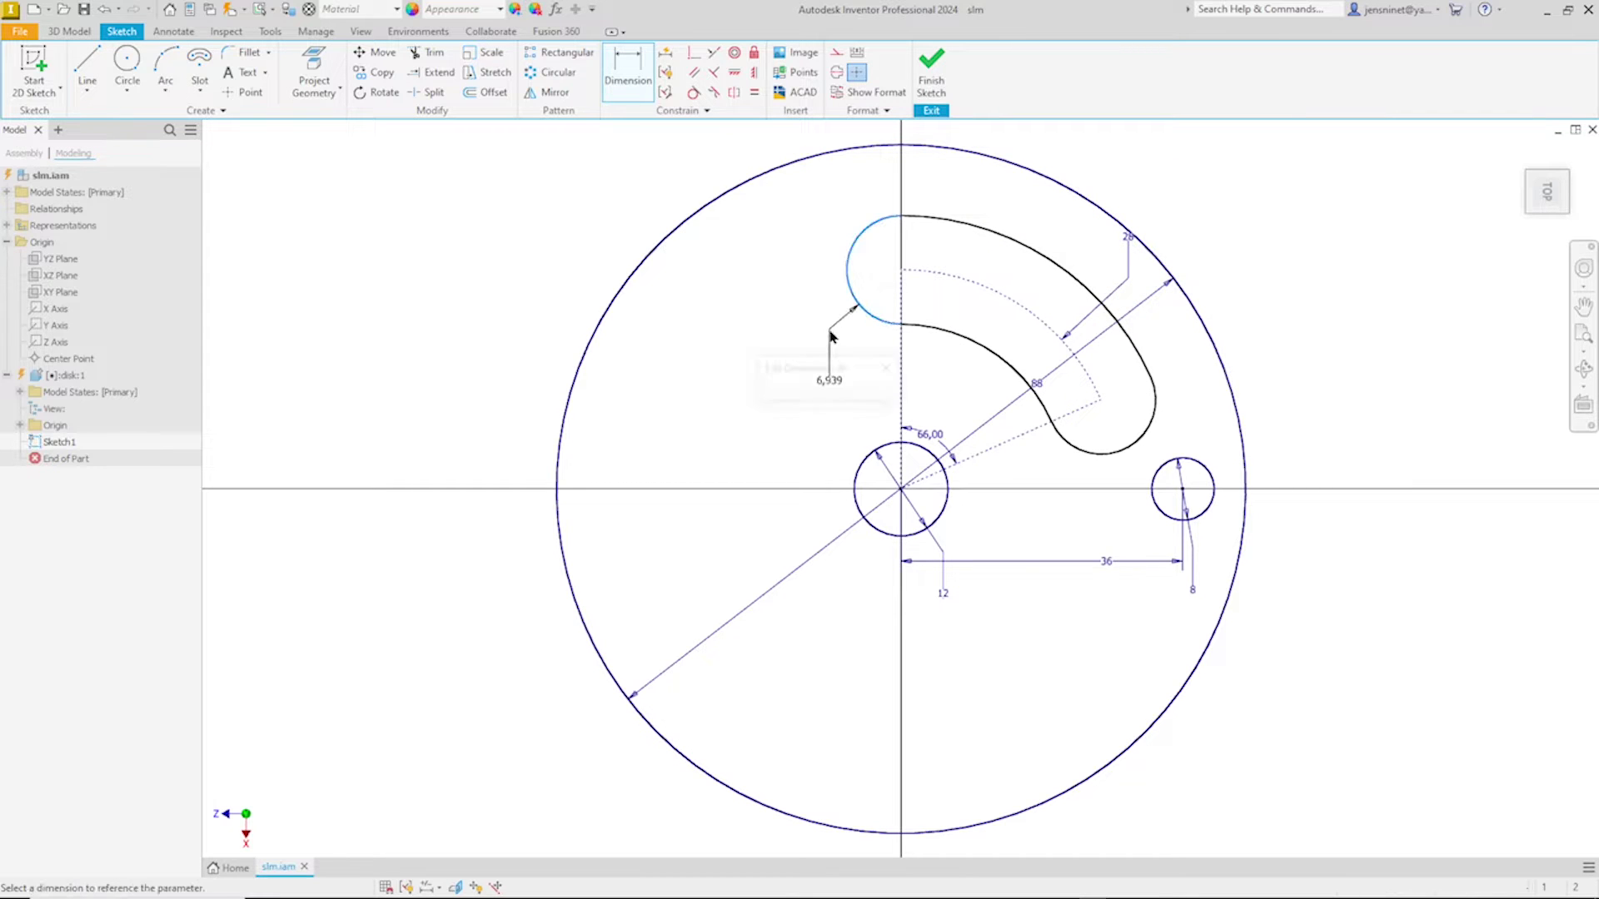
click(827, 348)
key(Return)
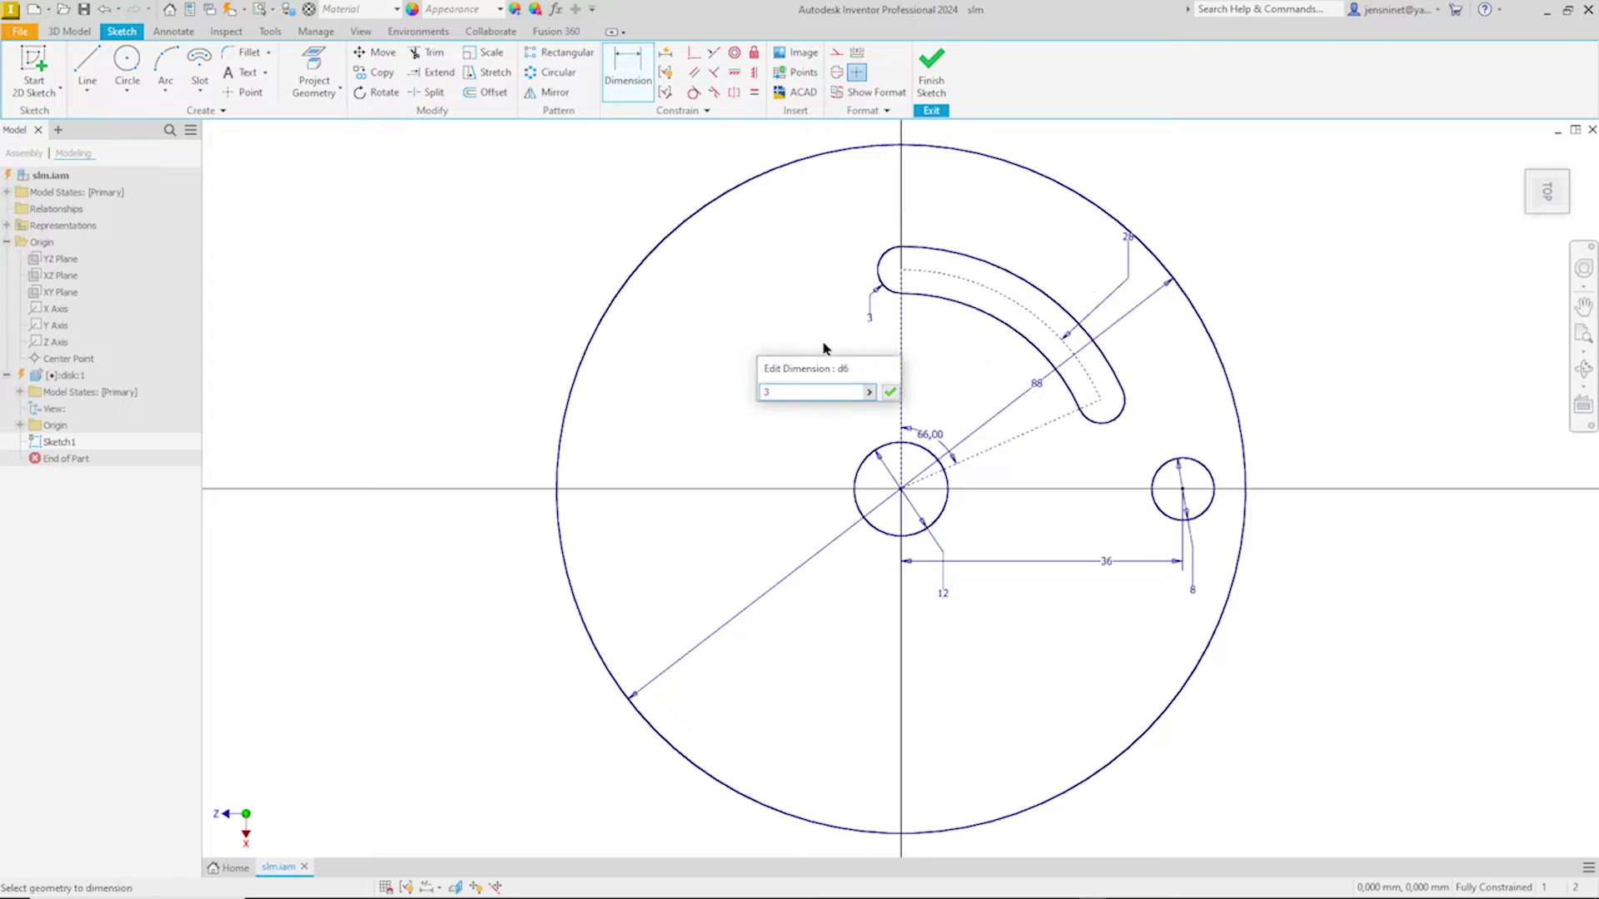
key(Escape)
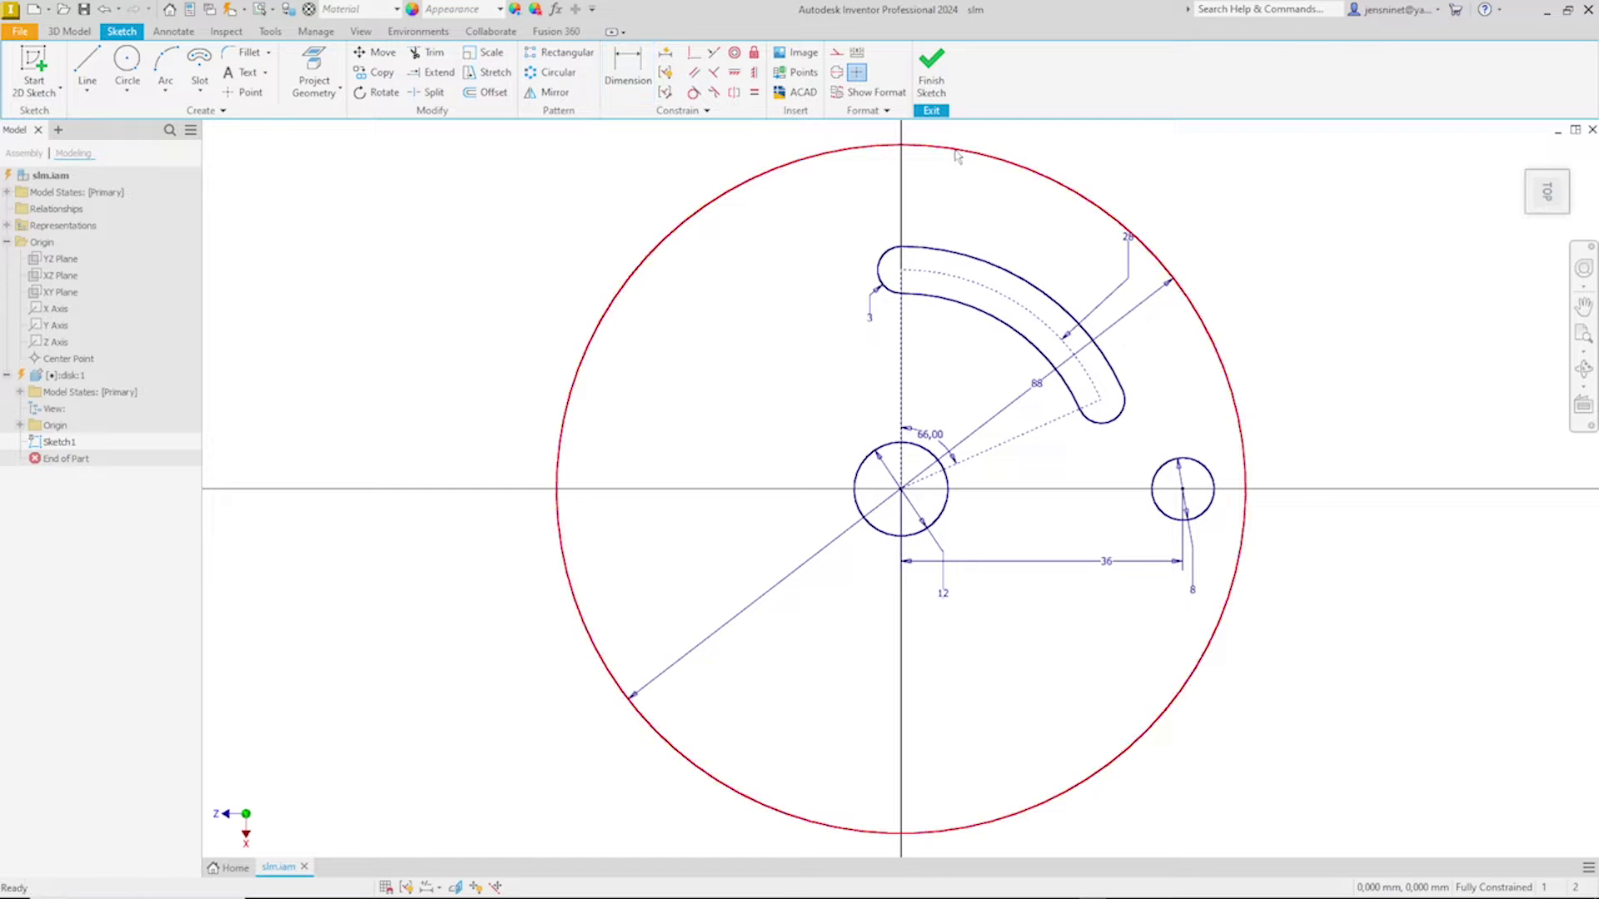
Step: Finish the sketch and select the disk, small circle and slot profiles for extrusion
click(938, 93)
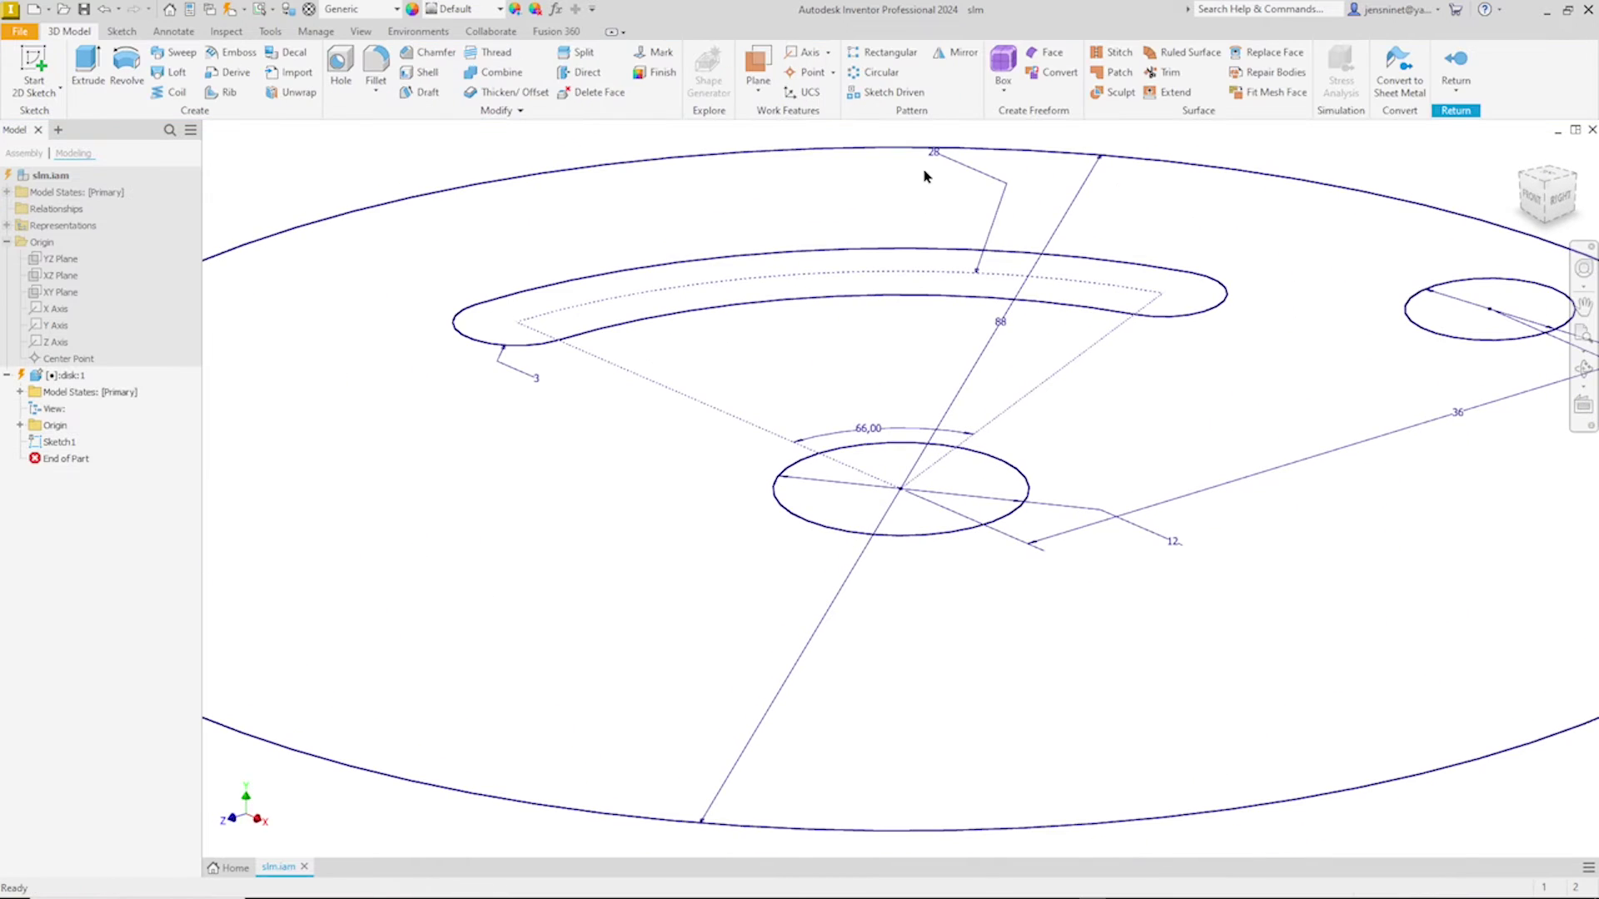
right_click(1005, 197)
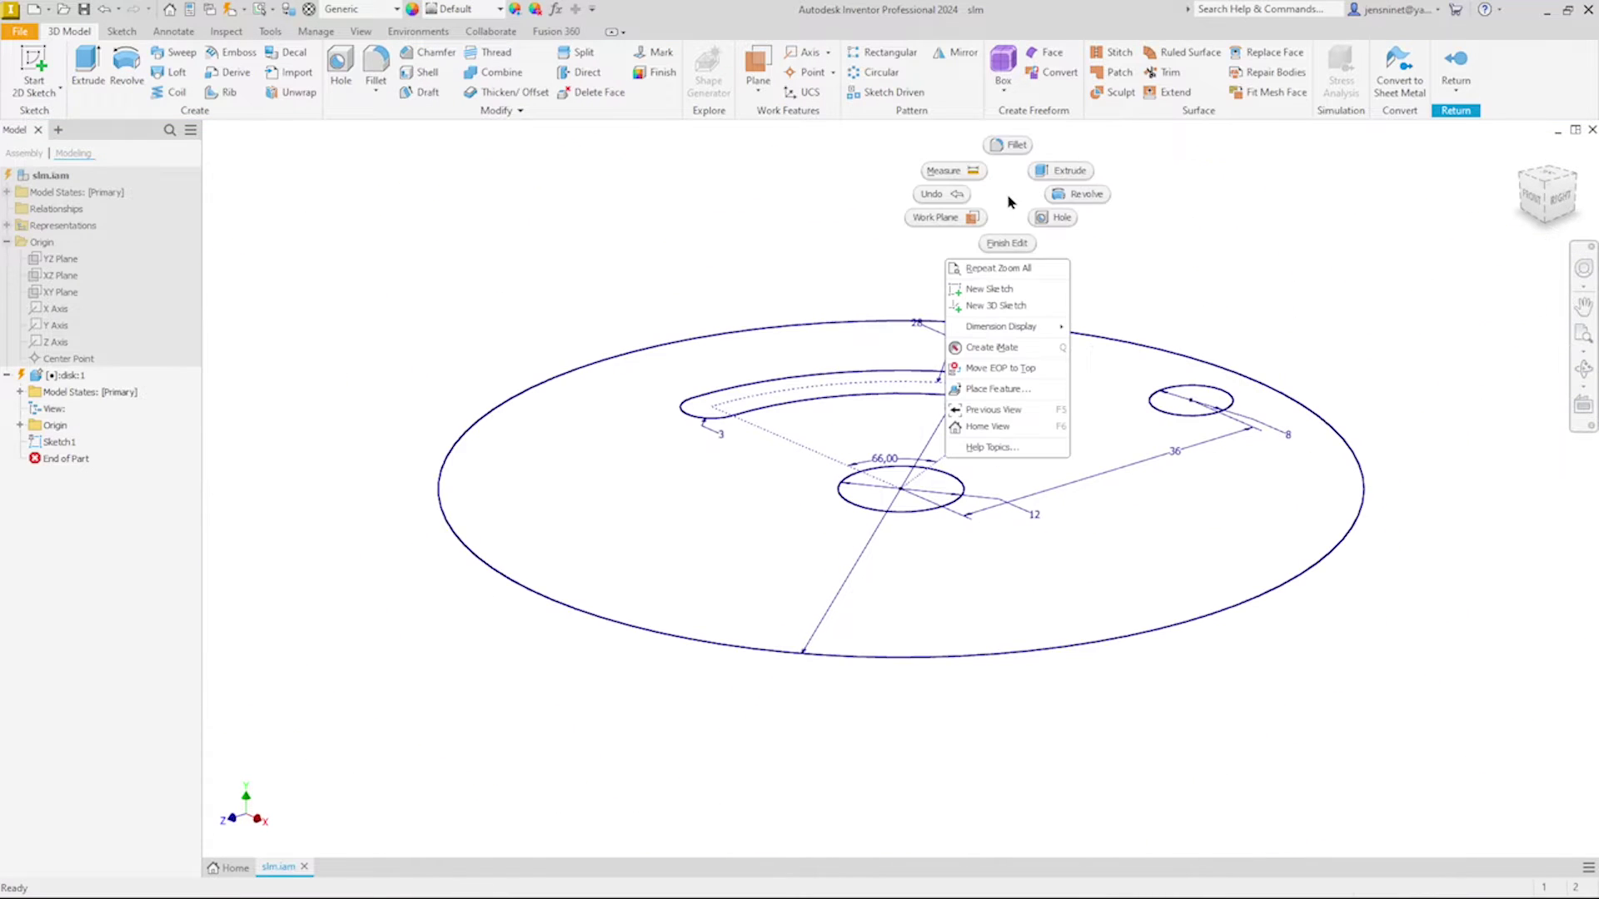
click(1064, 182)
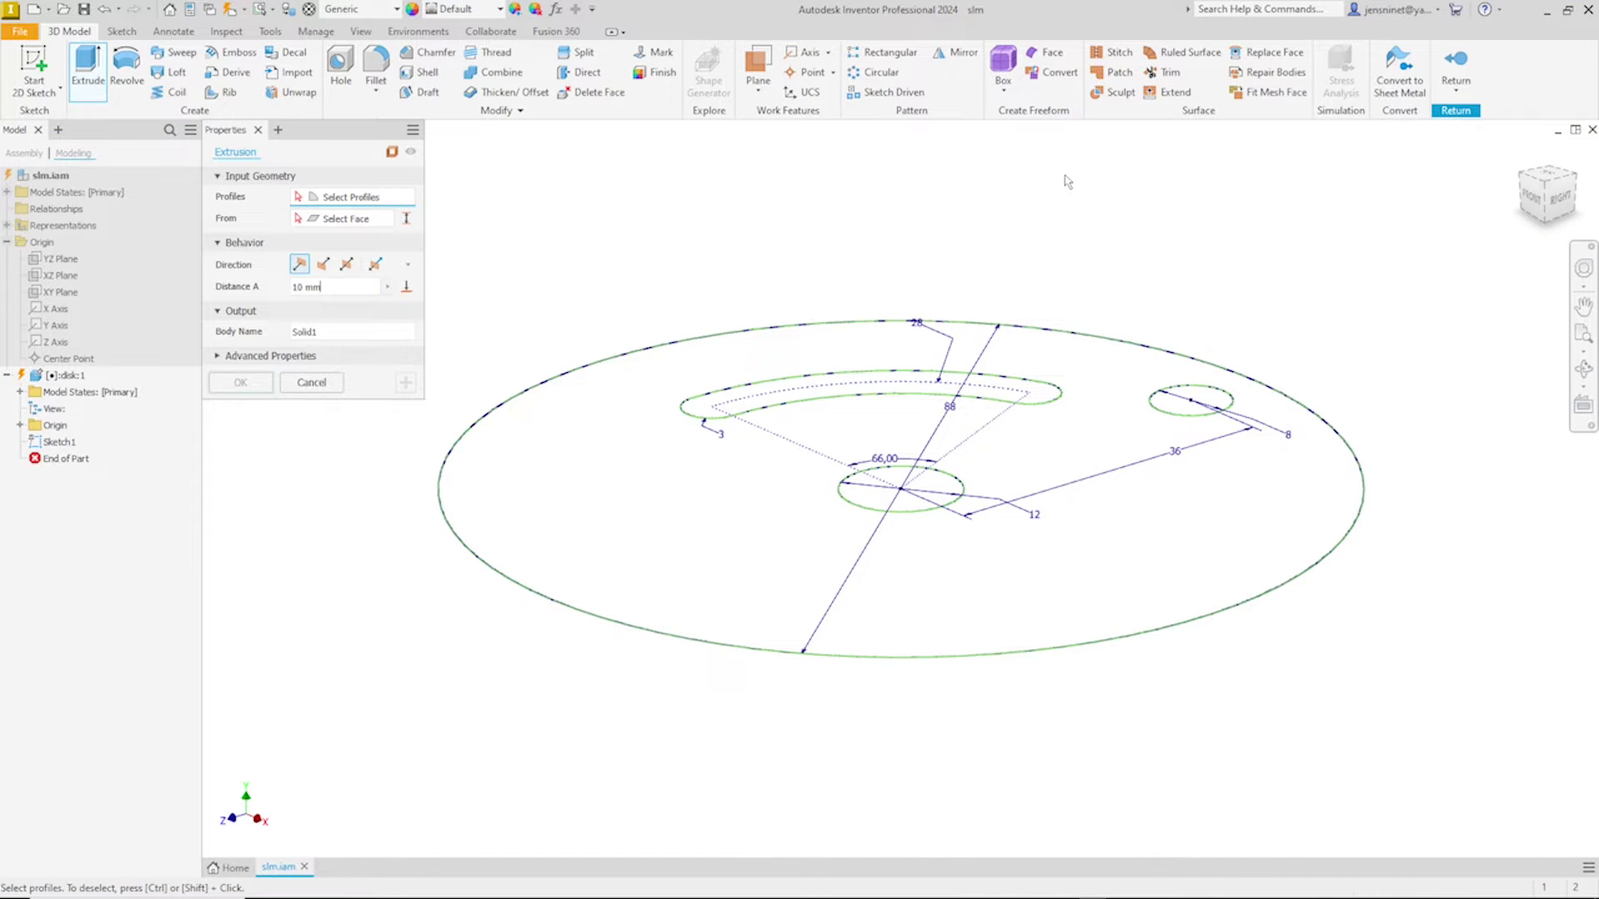
click(1106, 384)
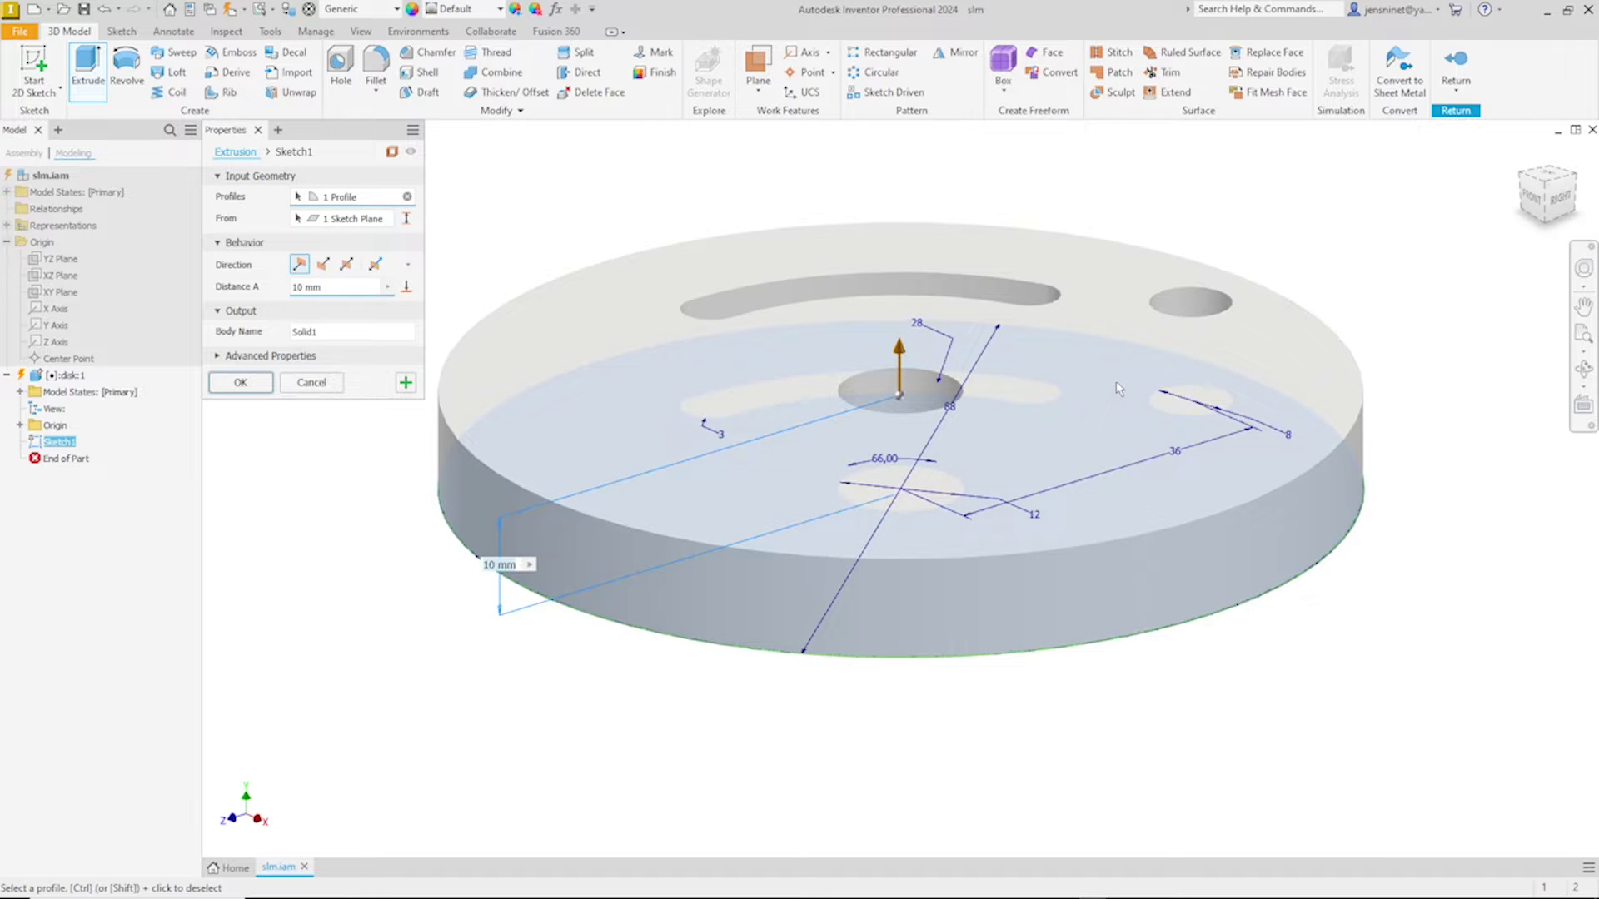
key(Page_Up)
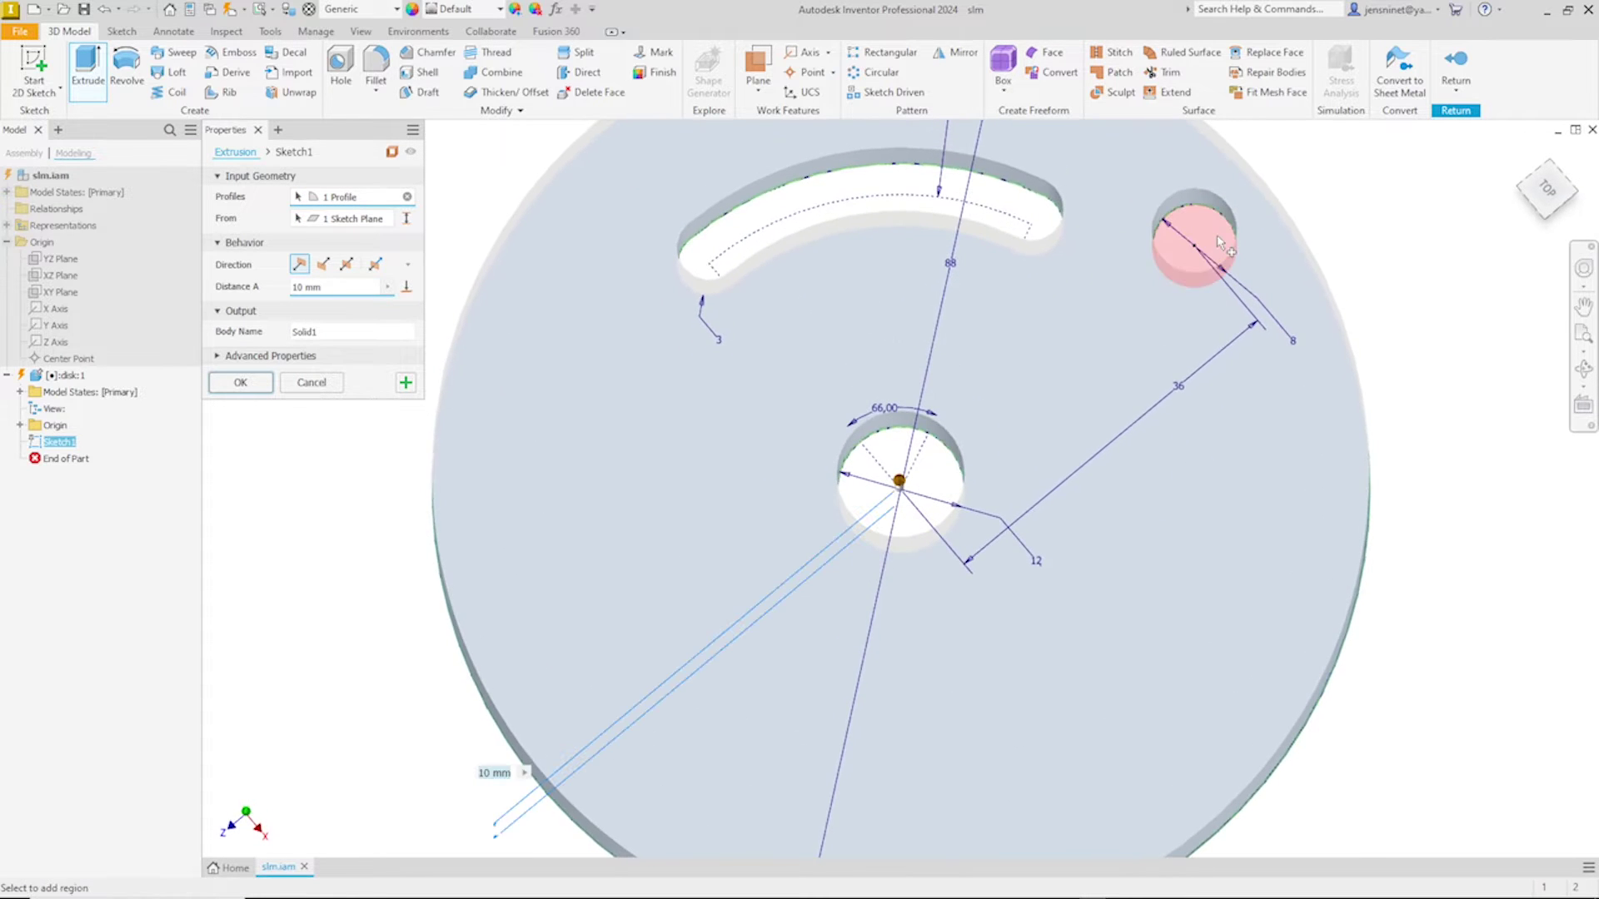
click(1218, 242)
click(840, 196)
key(F6)
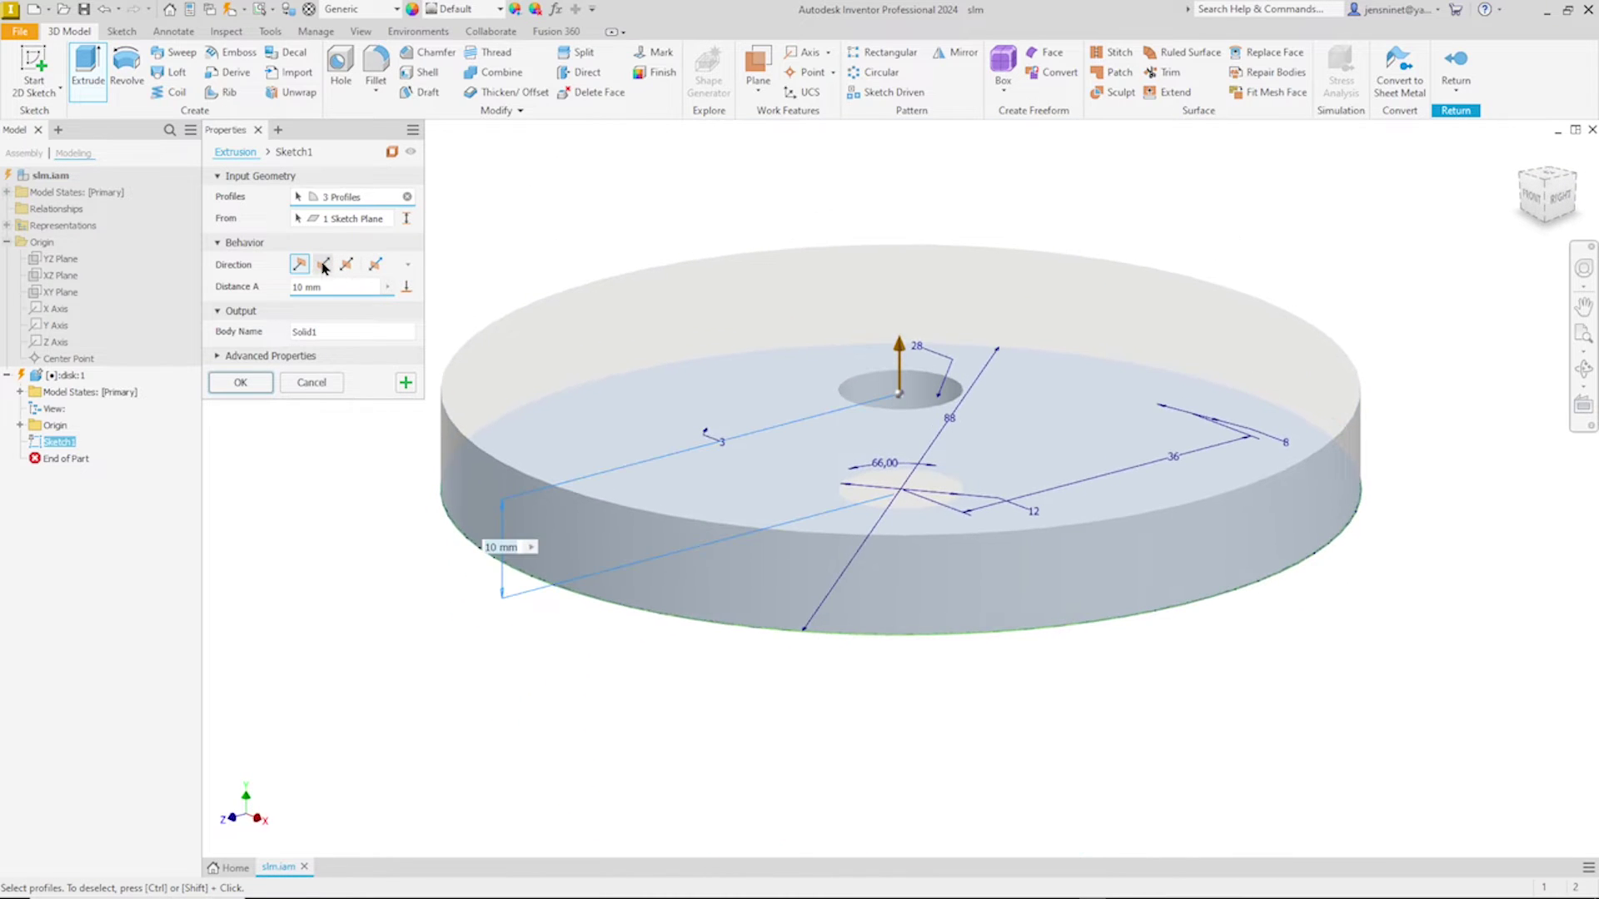
Step: Extrude the selected profiles 6 mm downward
click(324, 265)
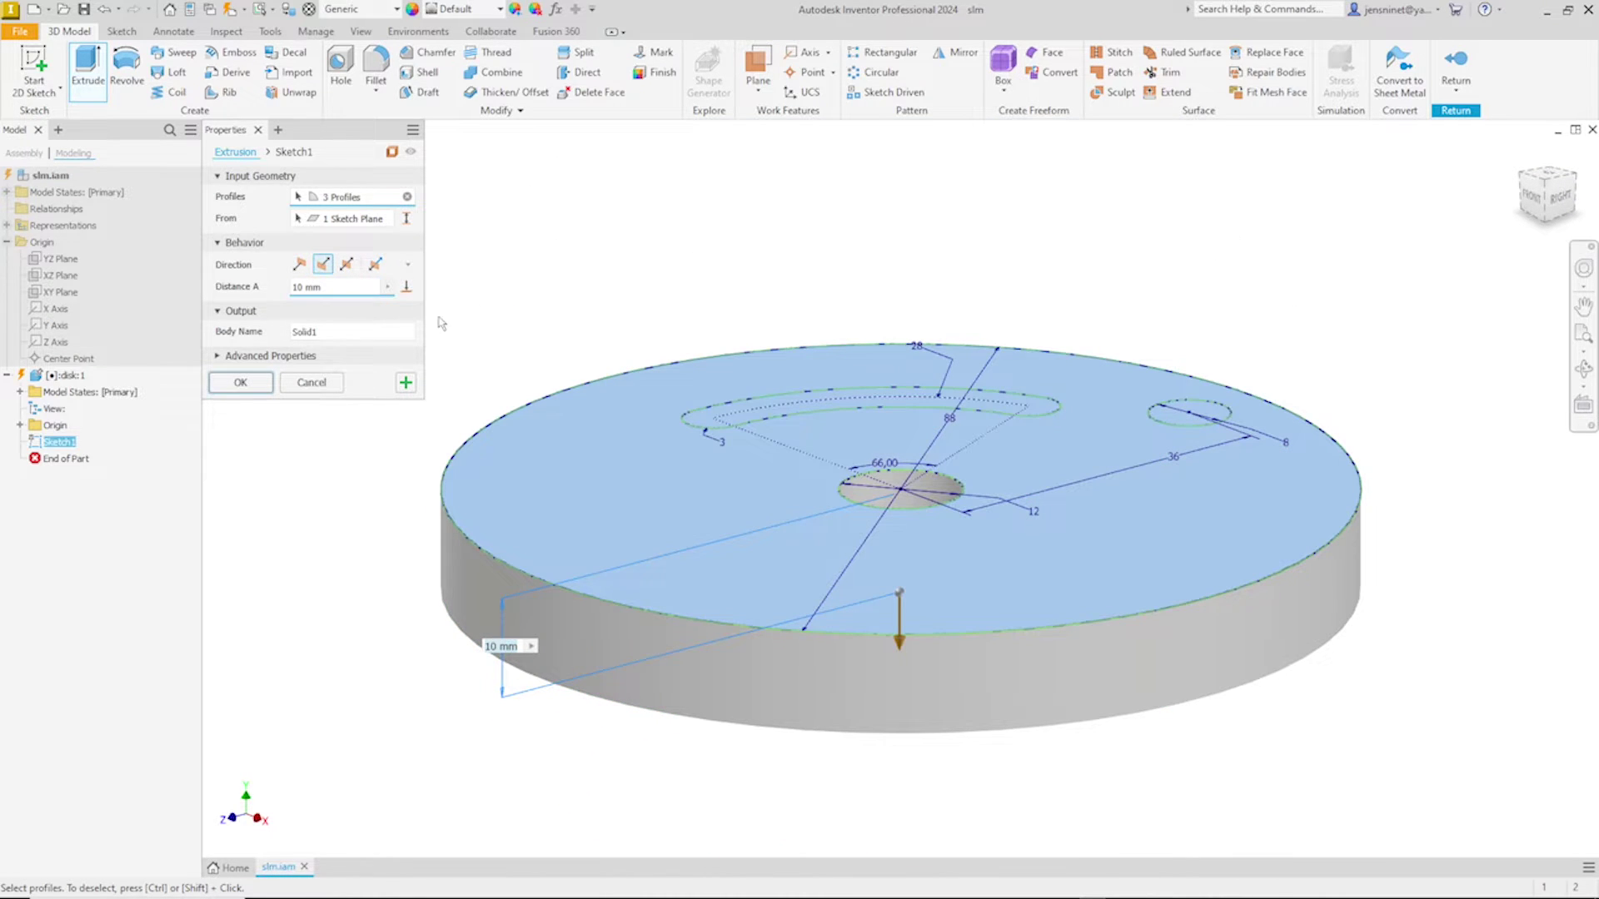
scroll(478, 310, down, 2)
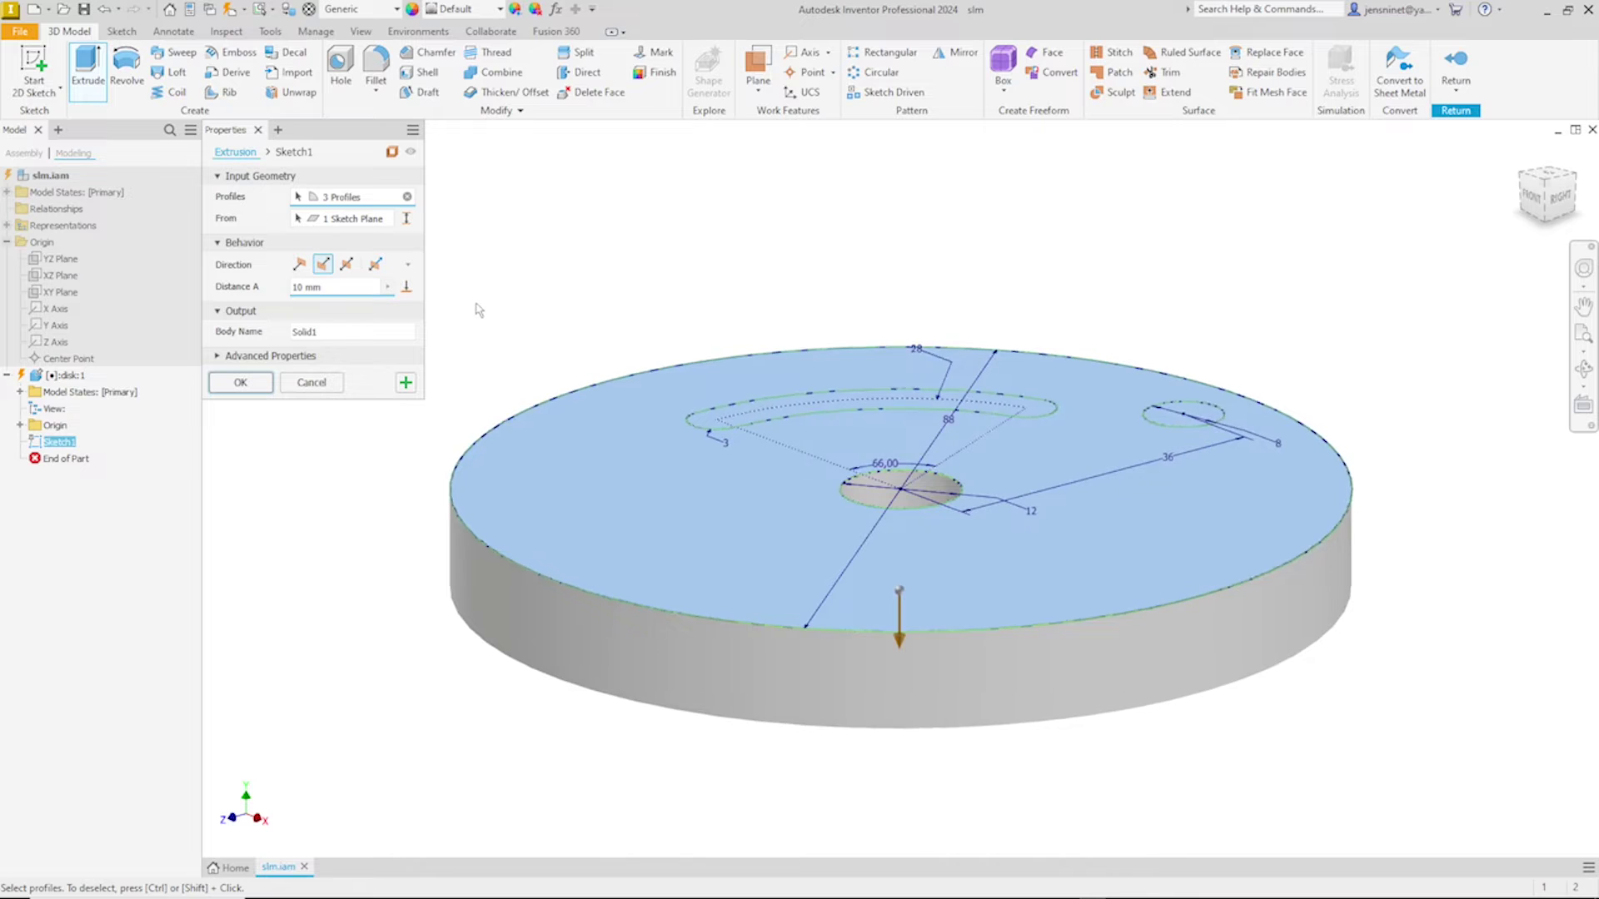
click(345, 288)
text(6)
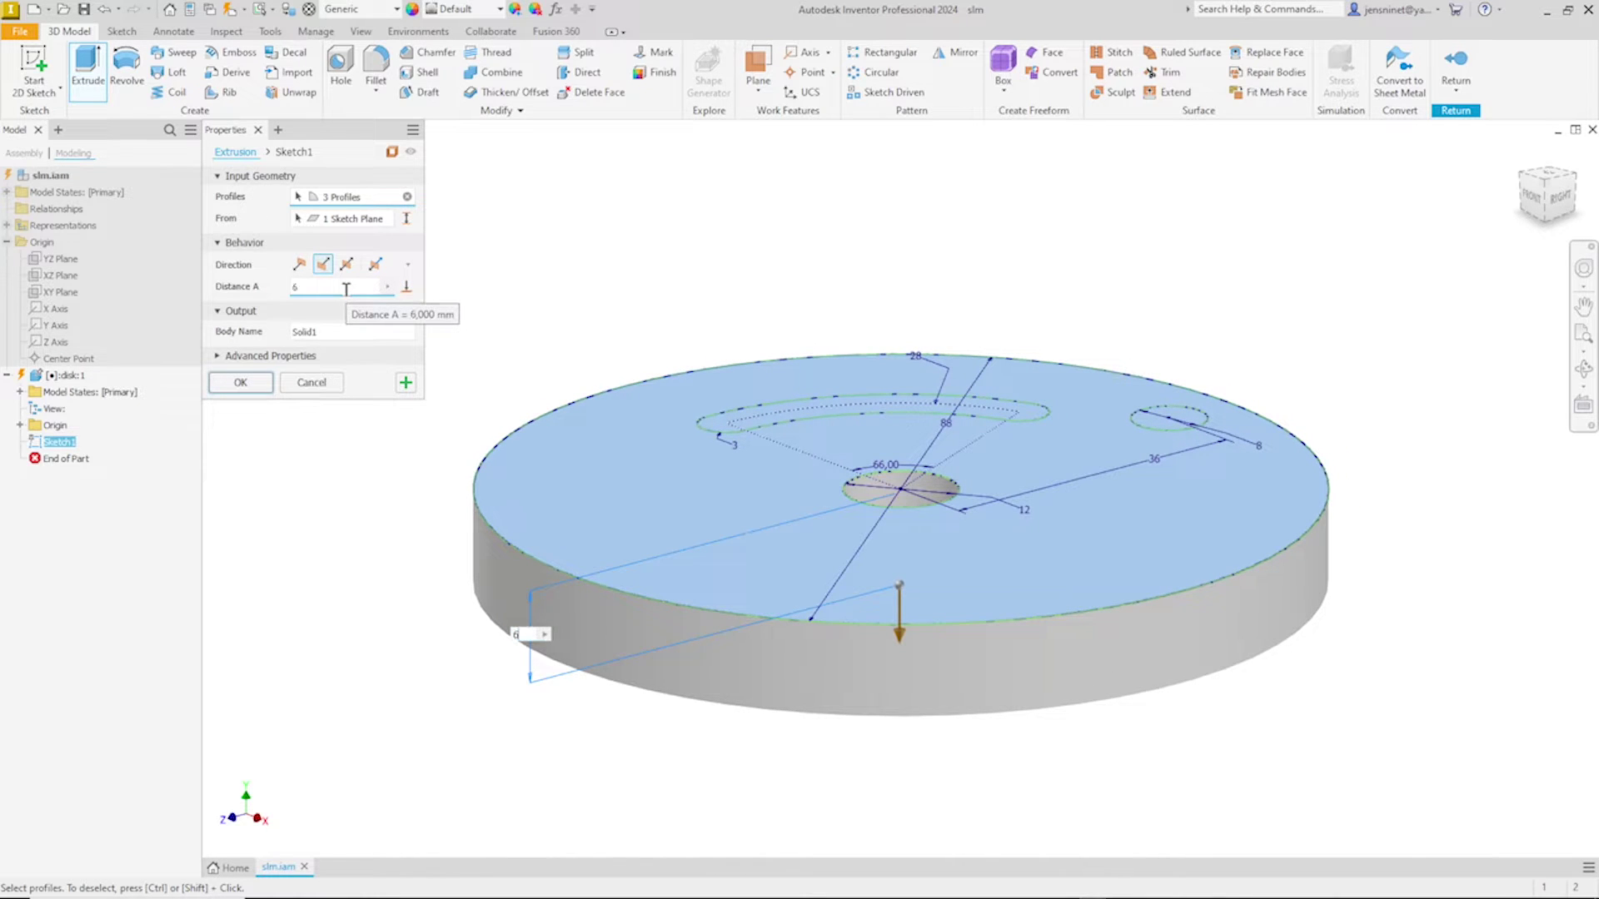
click(406, 383)
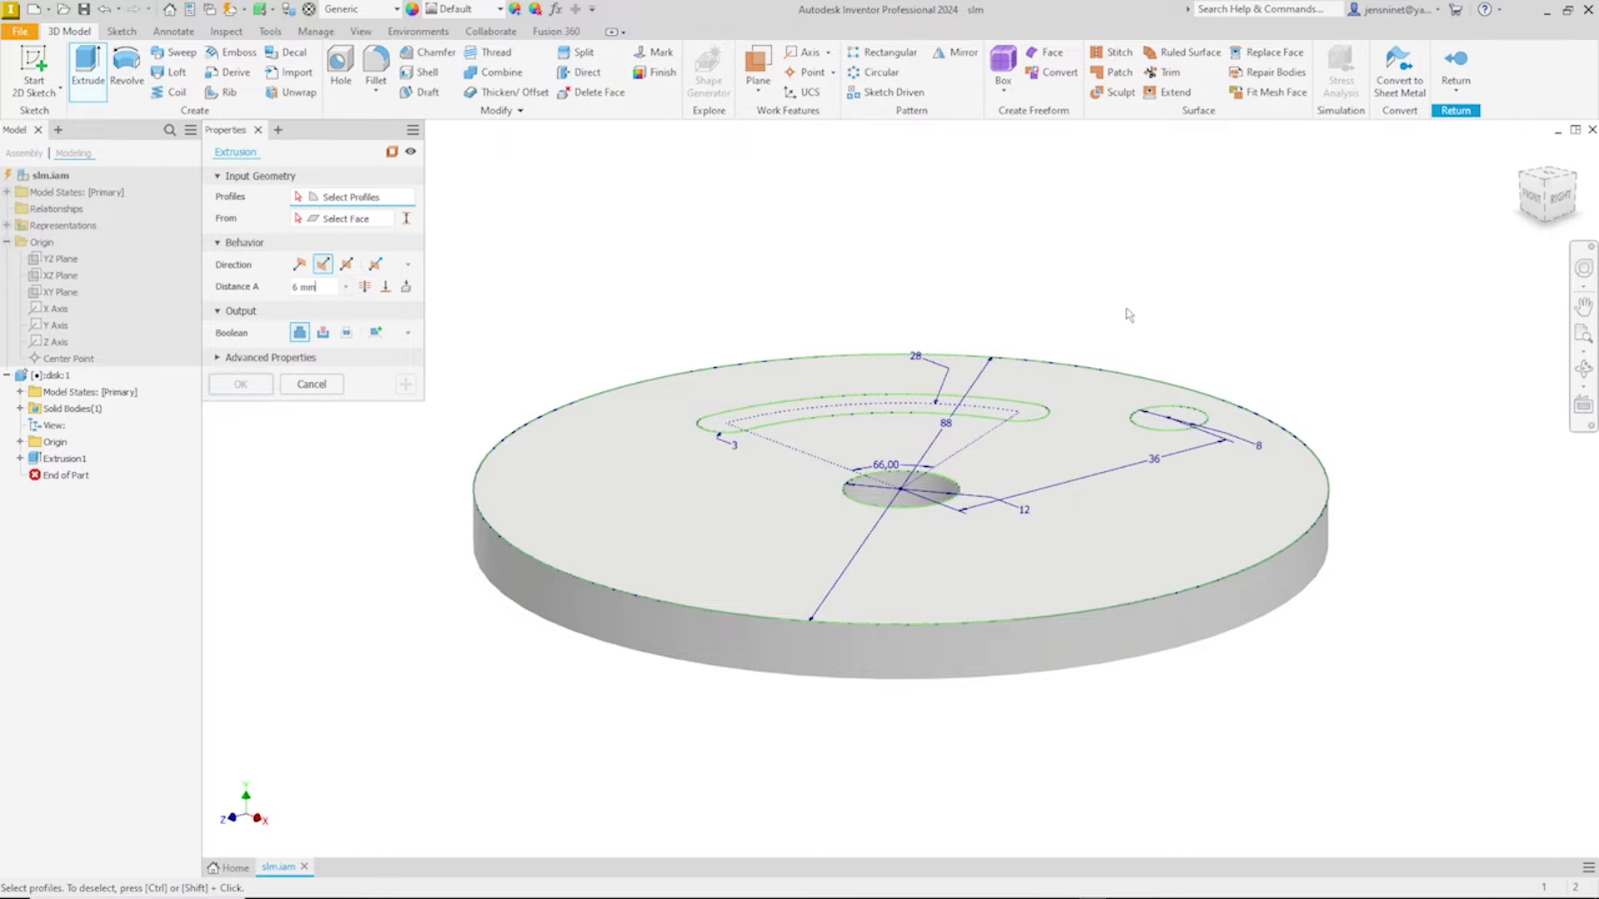
Step: Extrude the small circle 8 mm to form the pin
shift+middle_drag(1128, 314, 1149, 375)
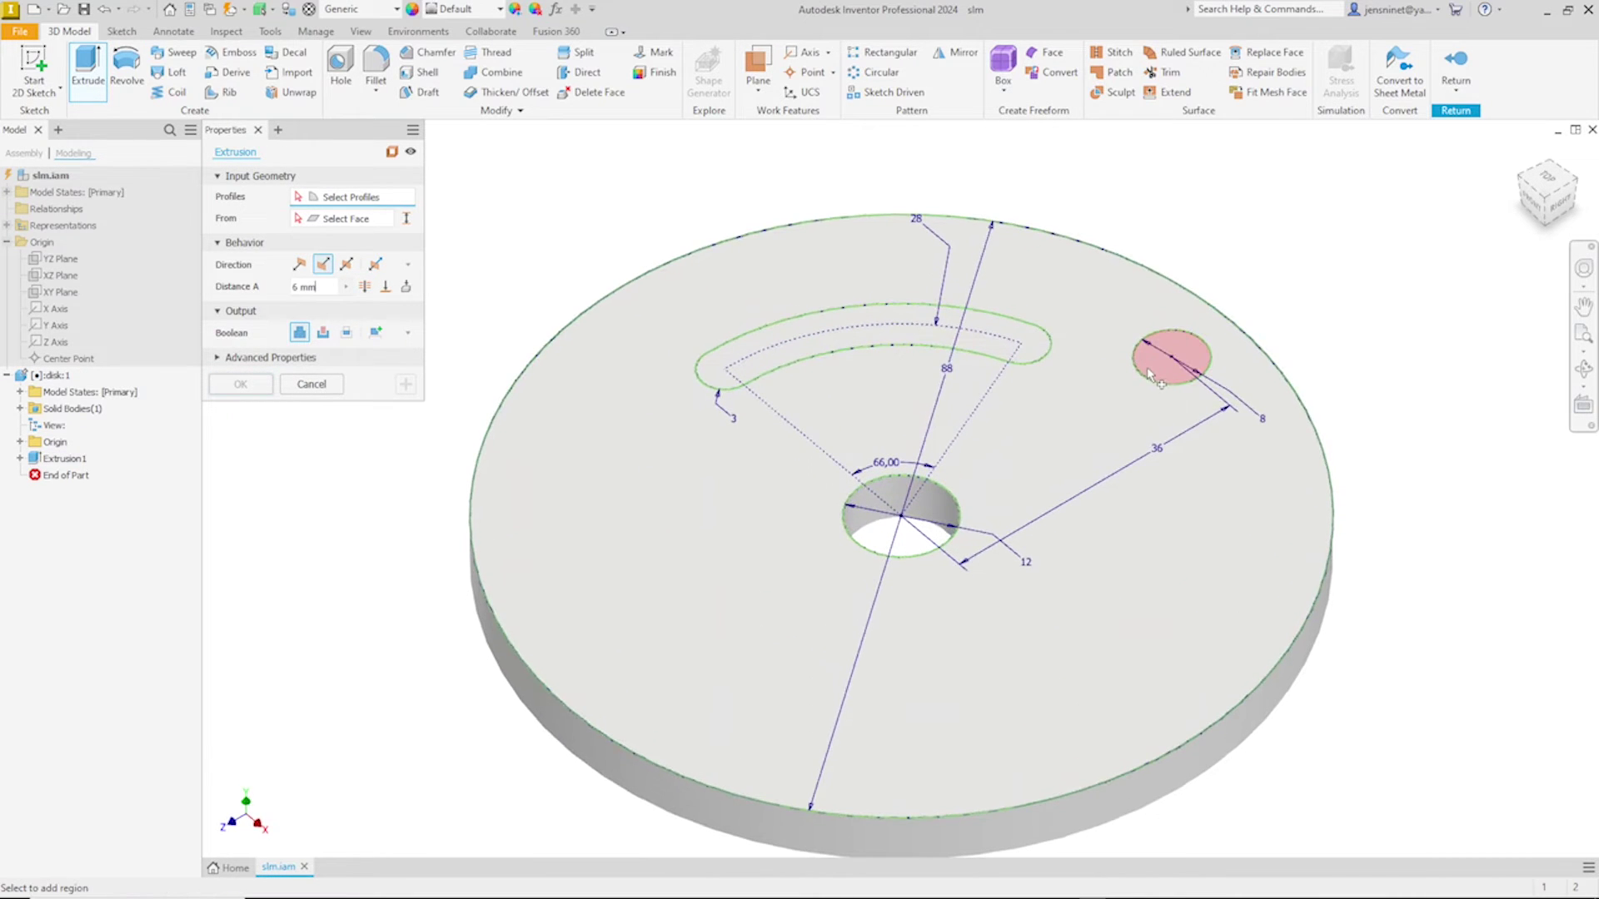
click(1156, 367)
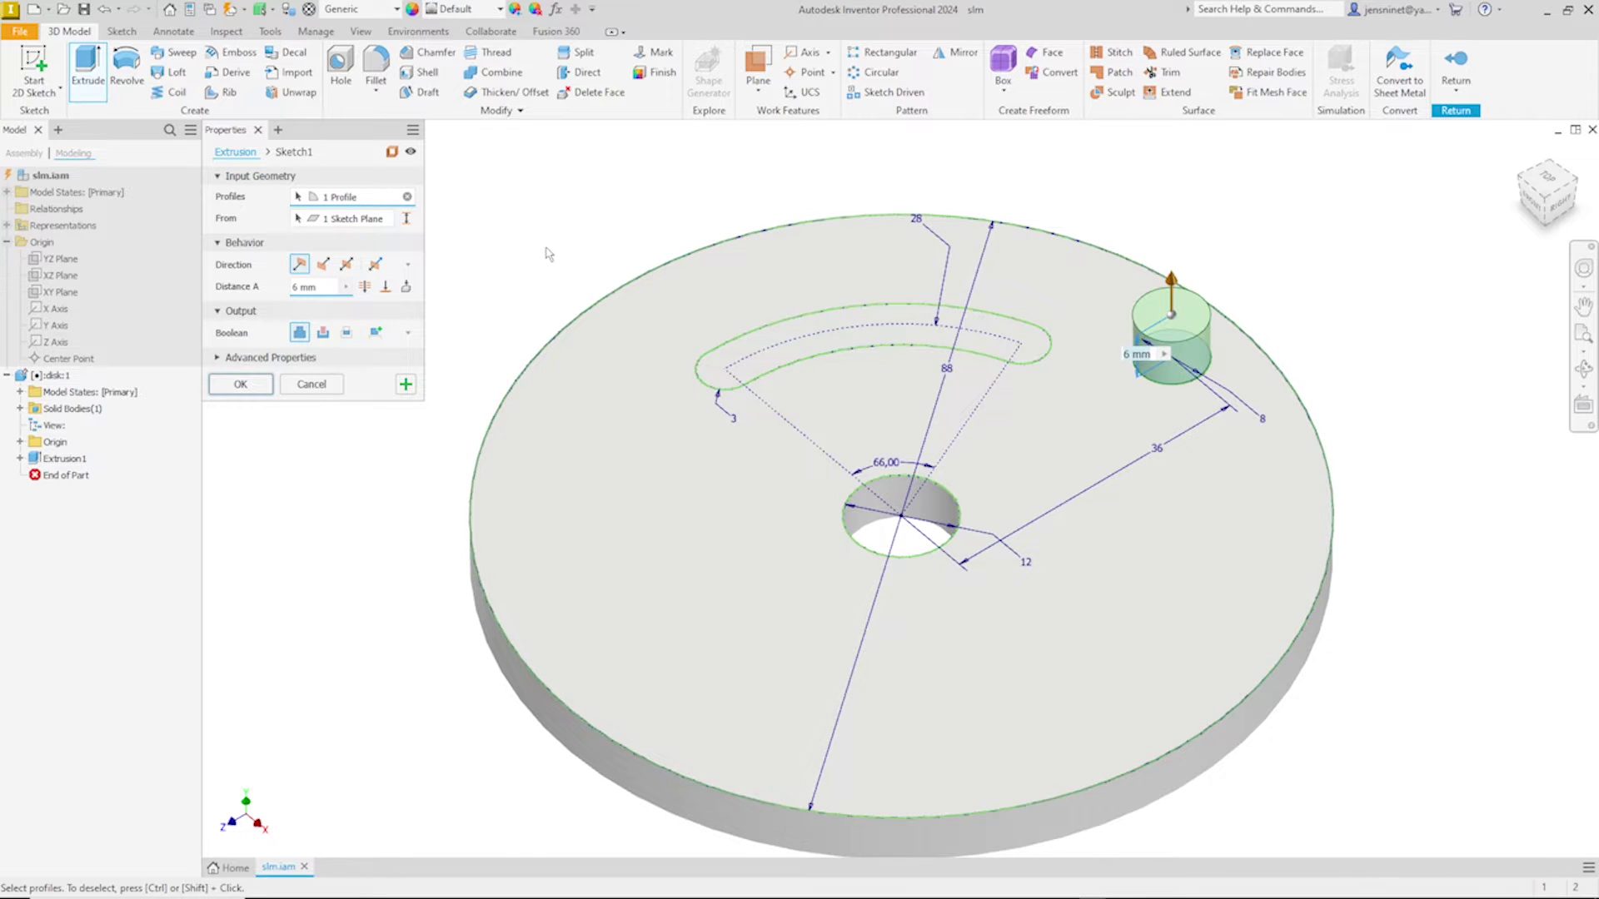
text(8)
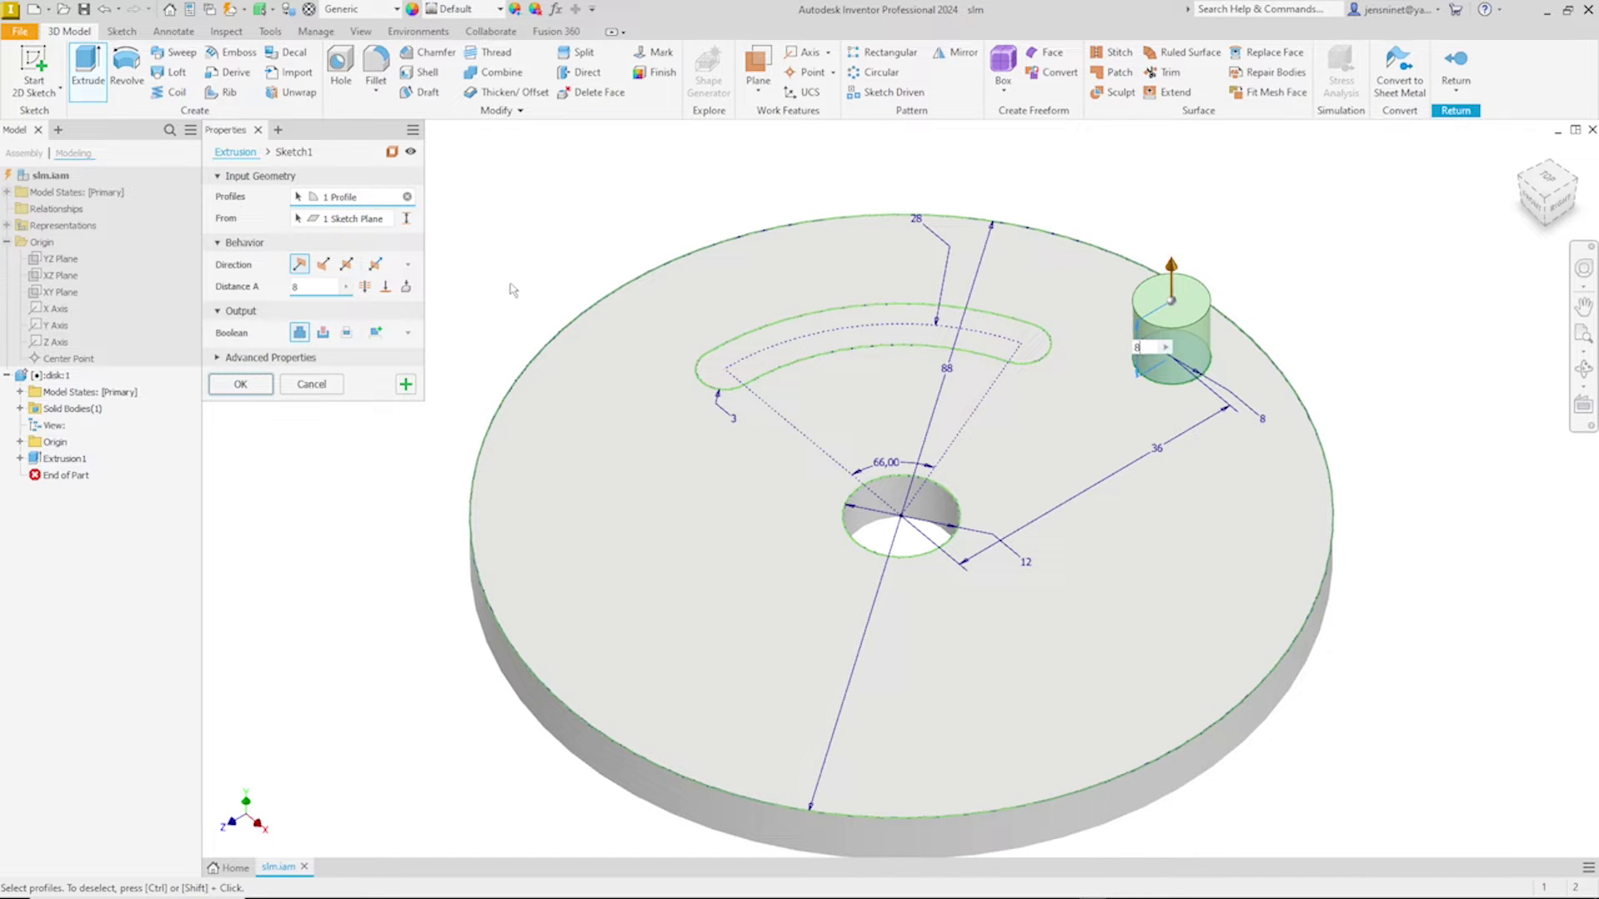
click(408, 385)
Step: Cut the curved slot 6 mm down into the disk
click(751, 364)
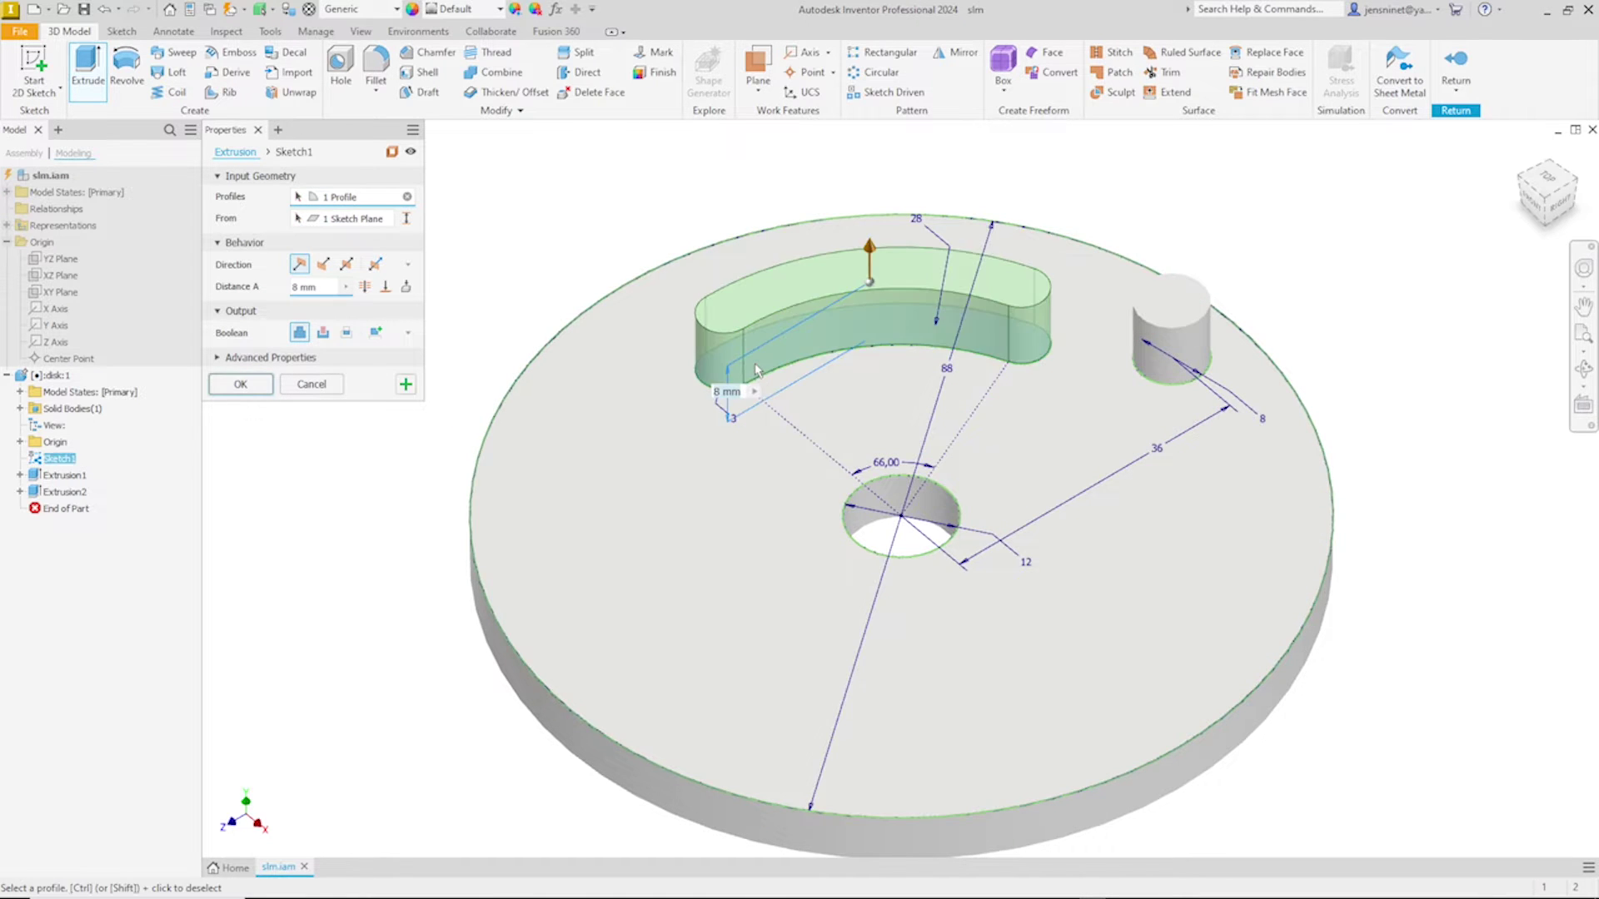
click(365, 290)
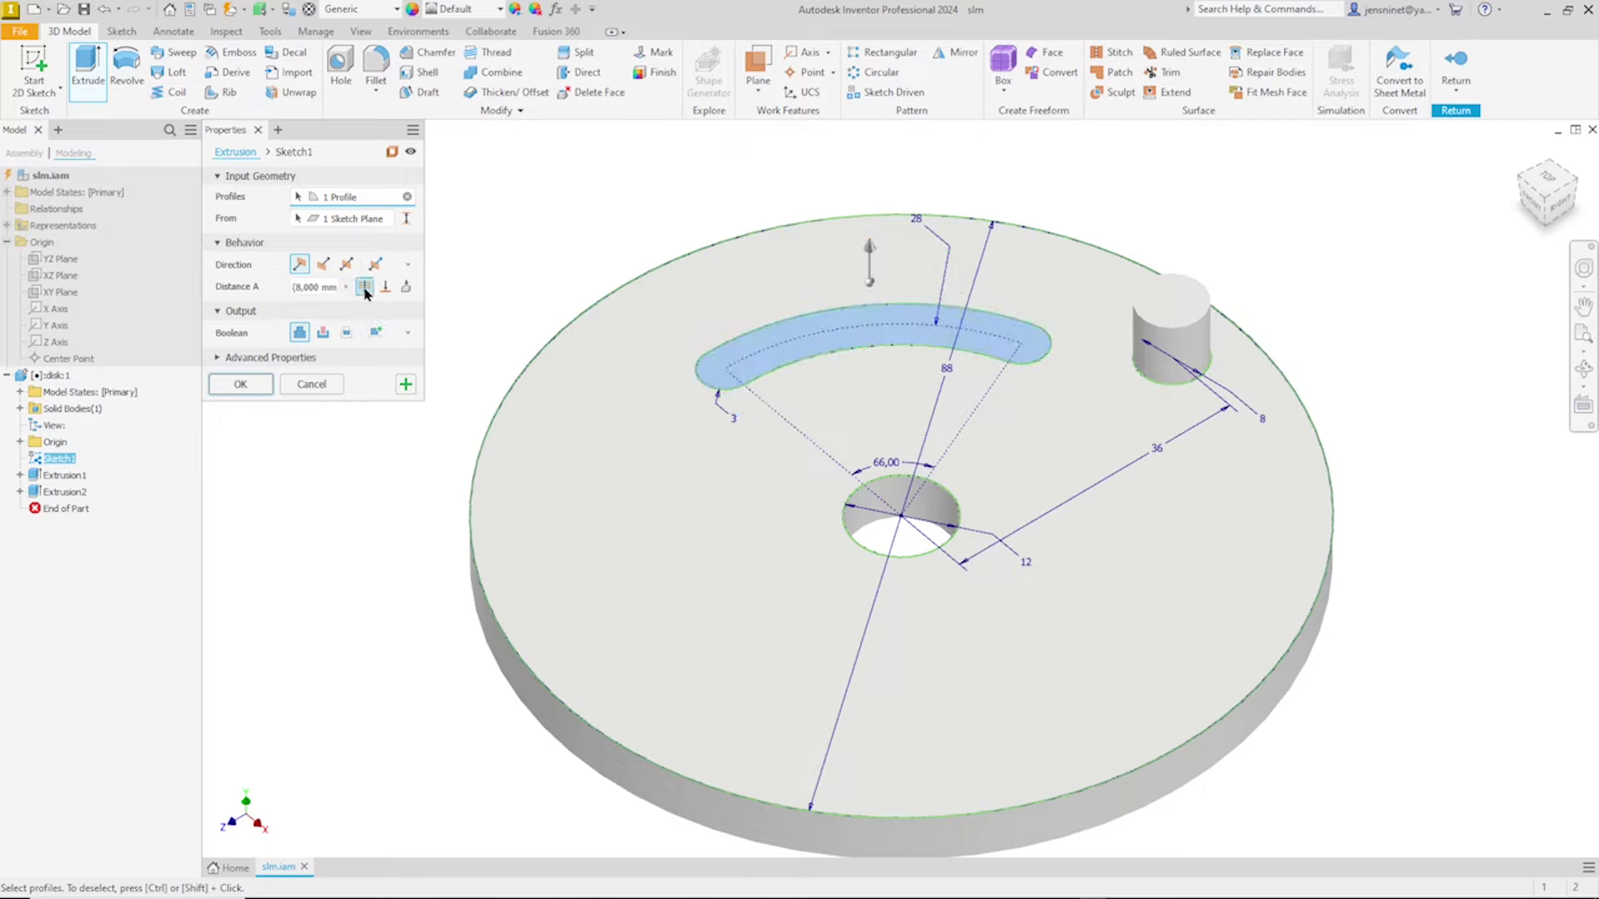
click(323, 264)
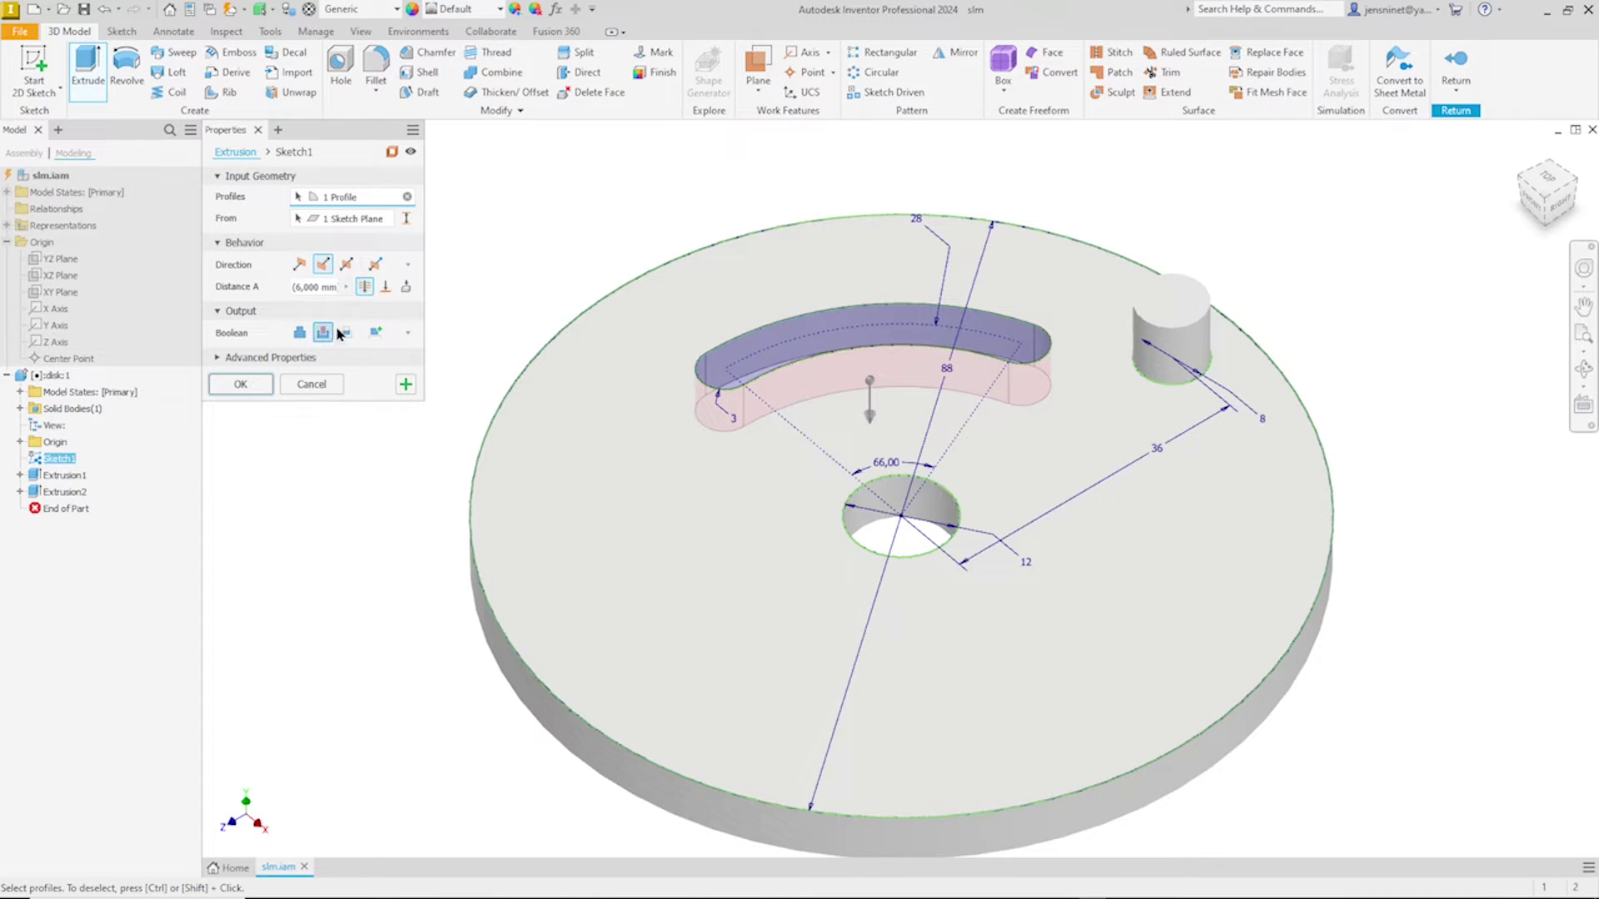
click(258, 385)
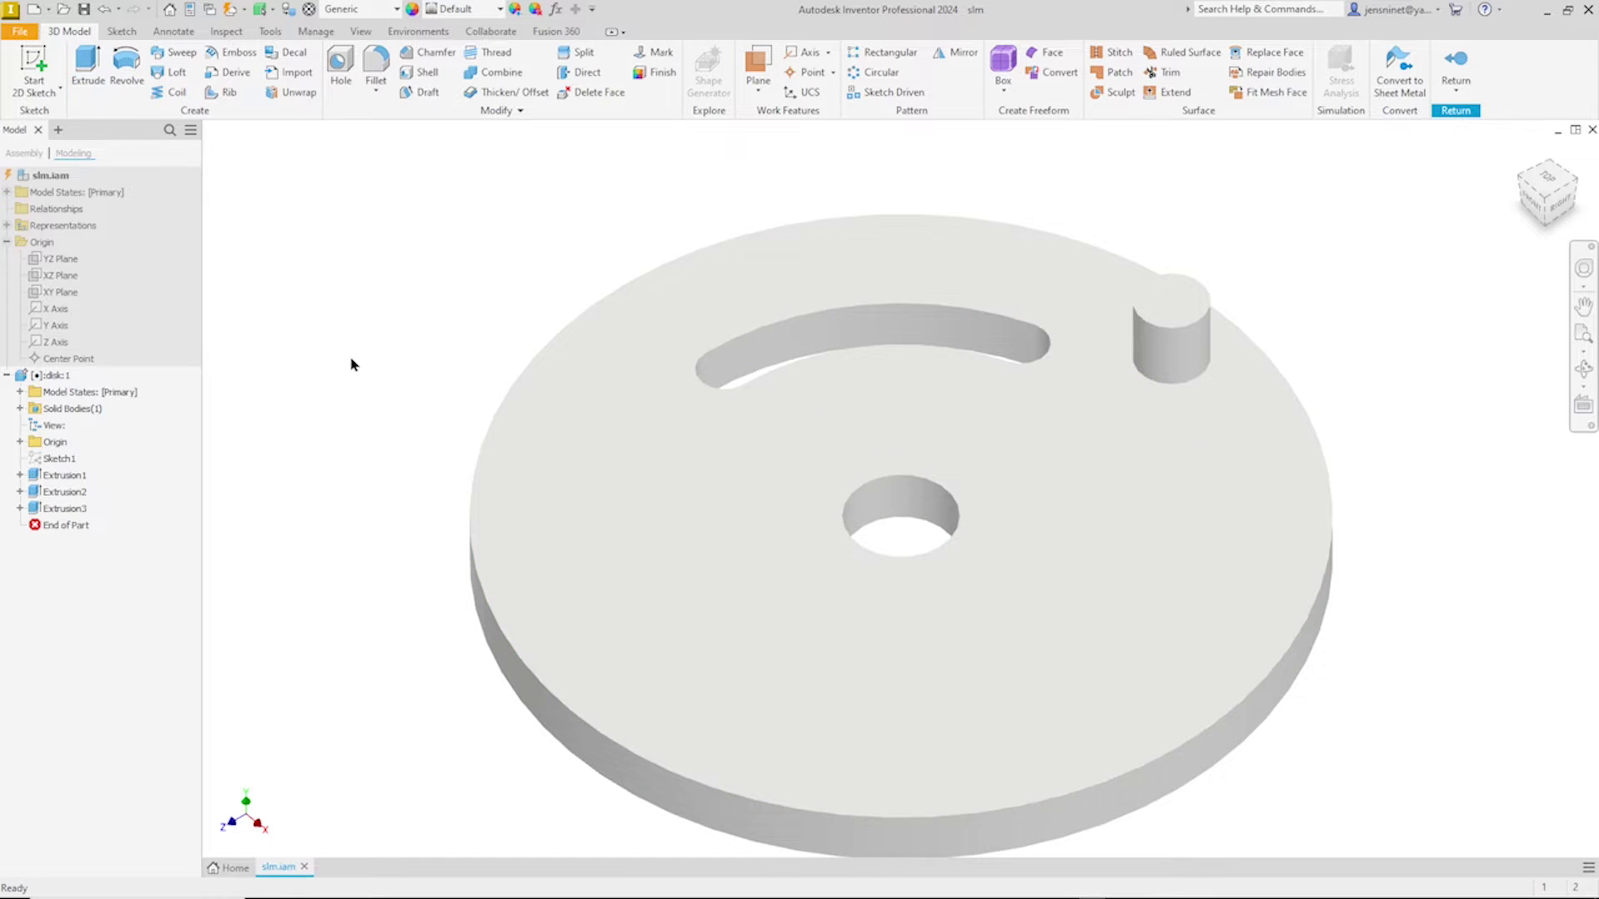
Step: Add a full round fillet to the disk rim using the top, rim and bottom faces
click(377, 86)
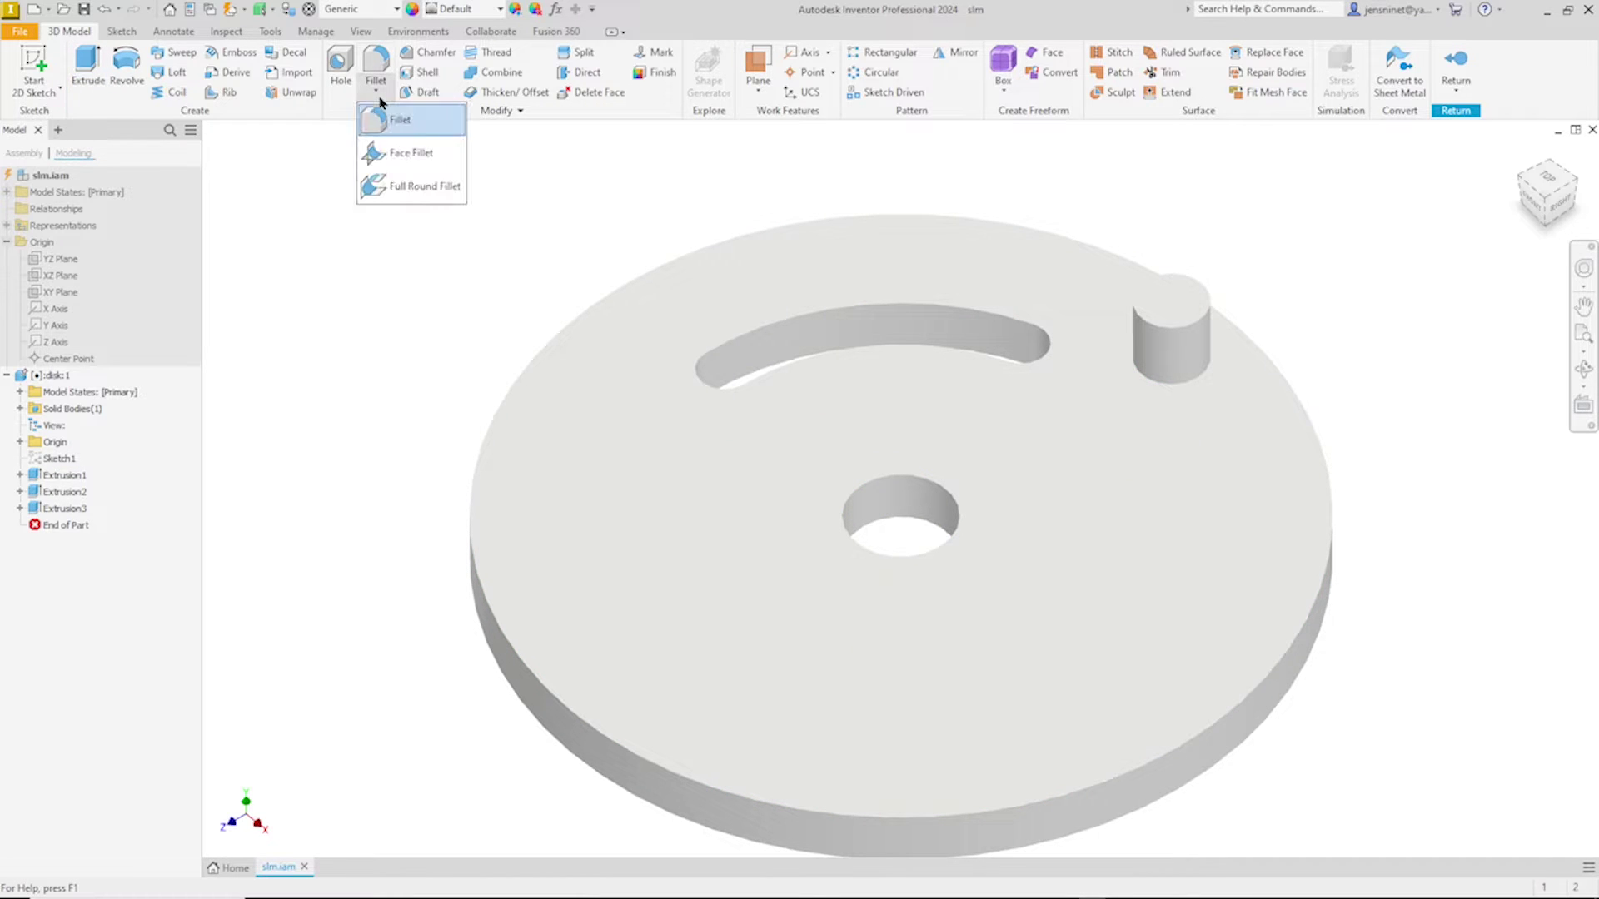
click(397, 189)
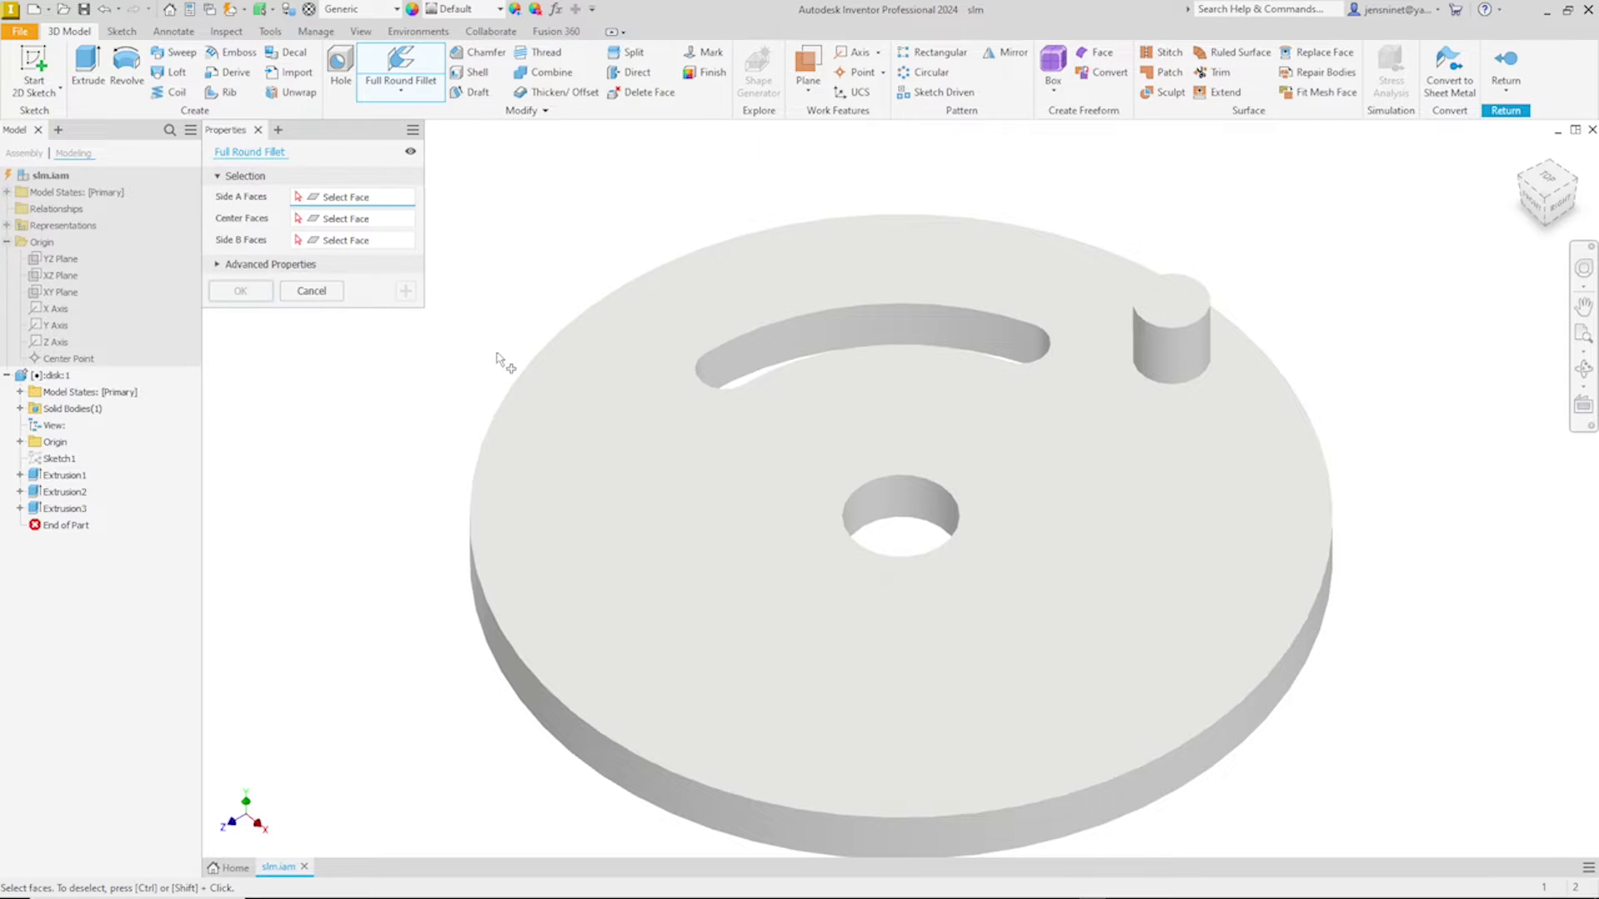
click(531, 406)
shift+middle_drag(531, 407, 527, 542)
click(522, 593)
click(529, 539)
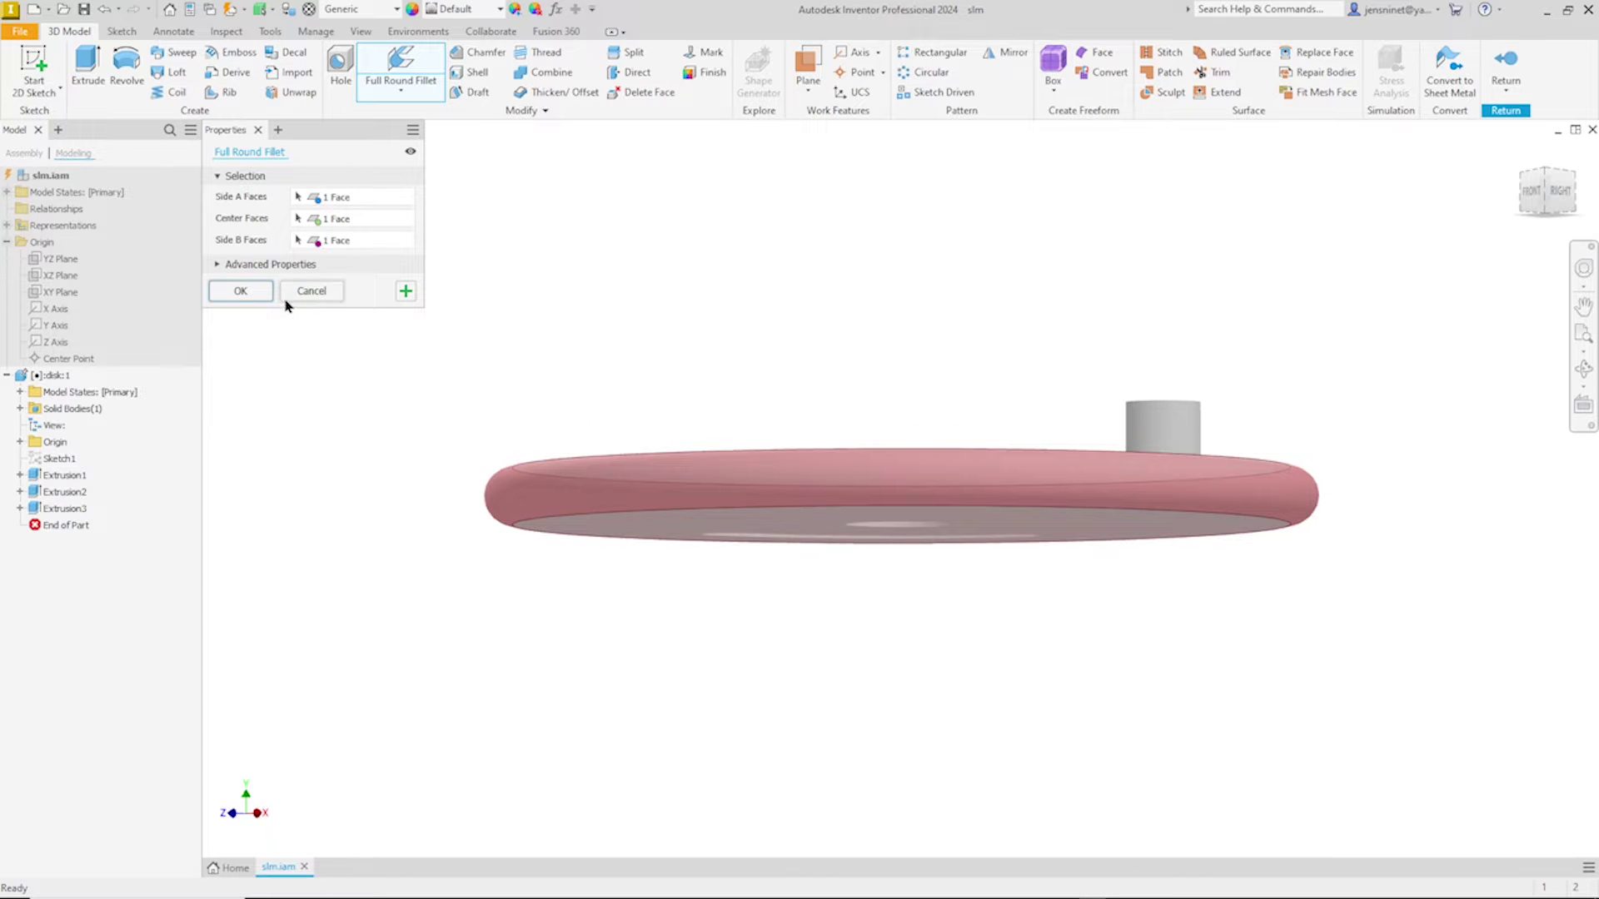
click(249, 291)
shift+middle_drag(553, 317, 556, 328)
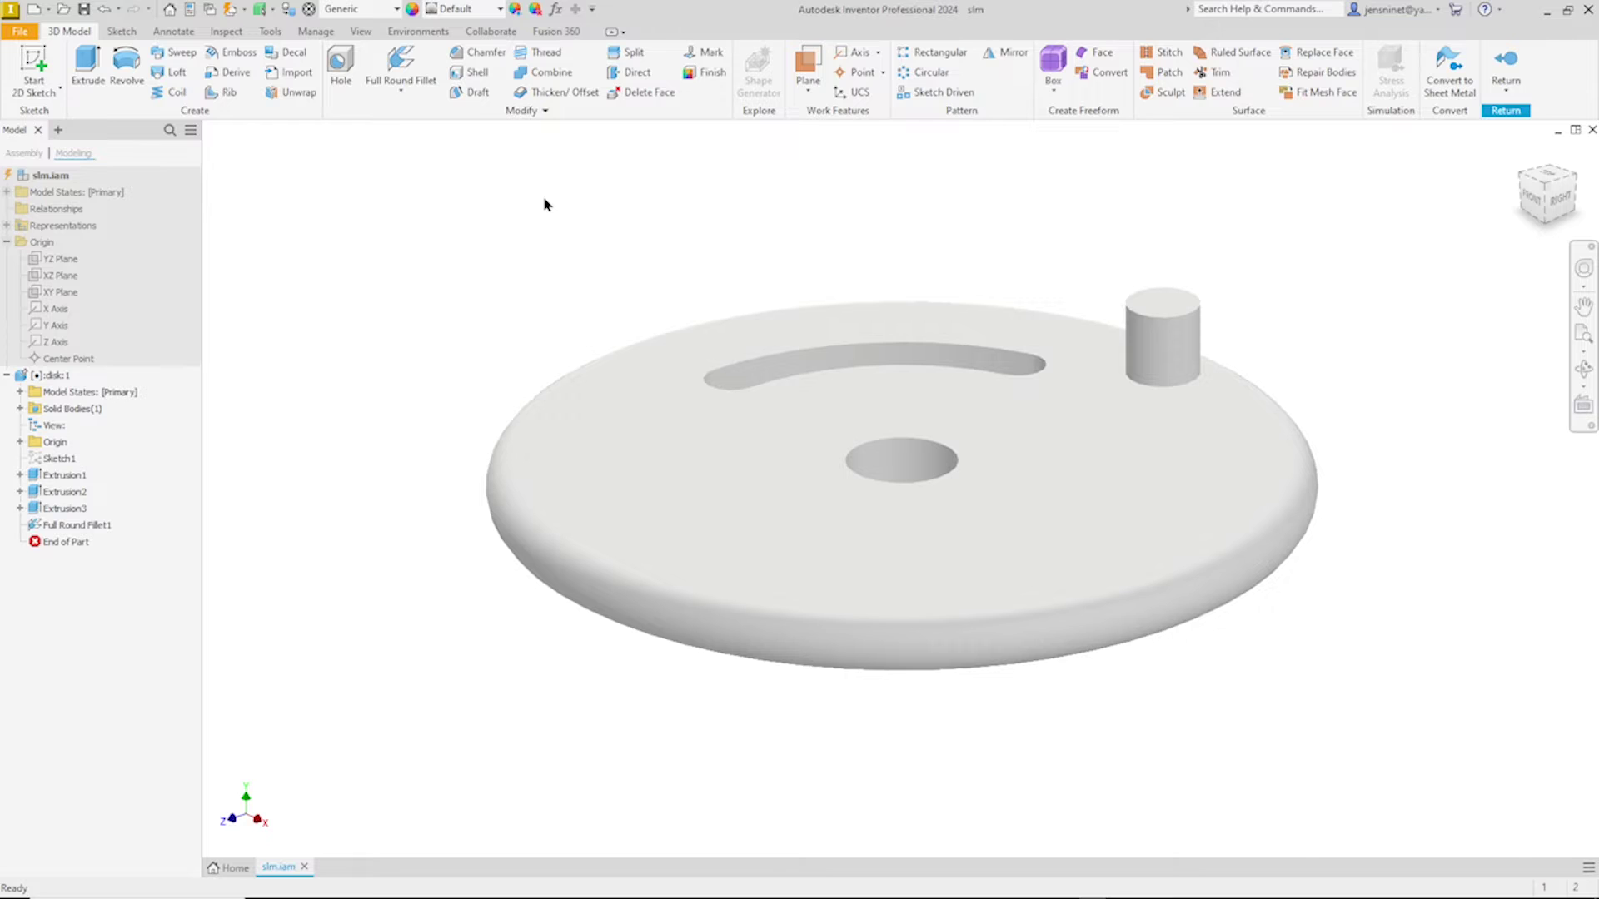
click(924, 71)
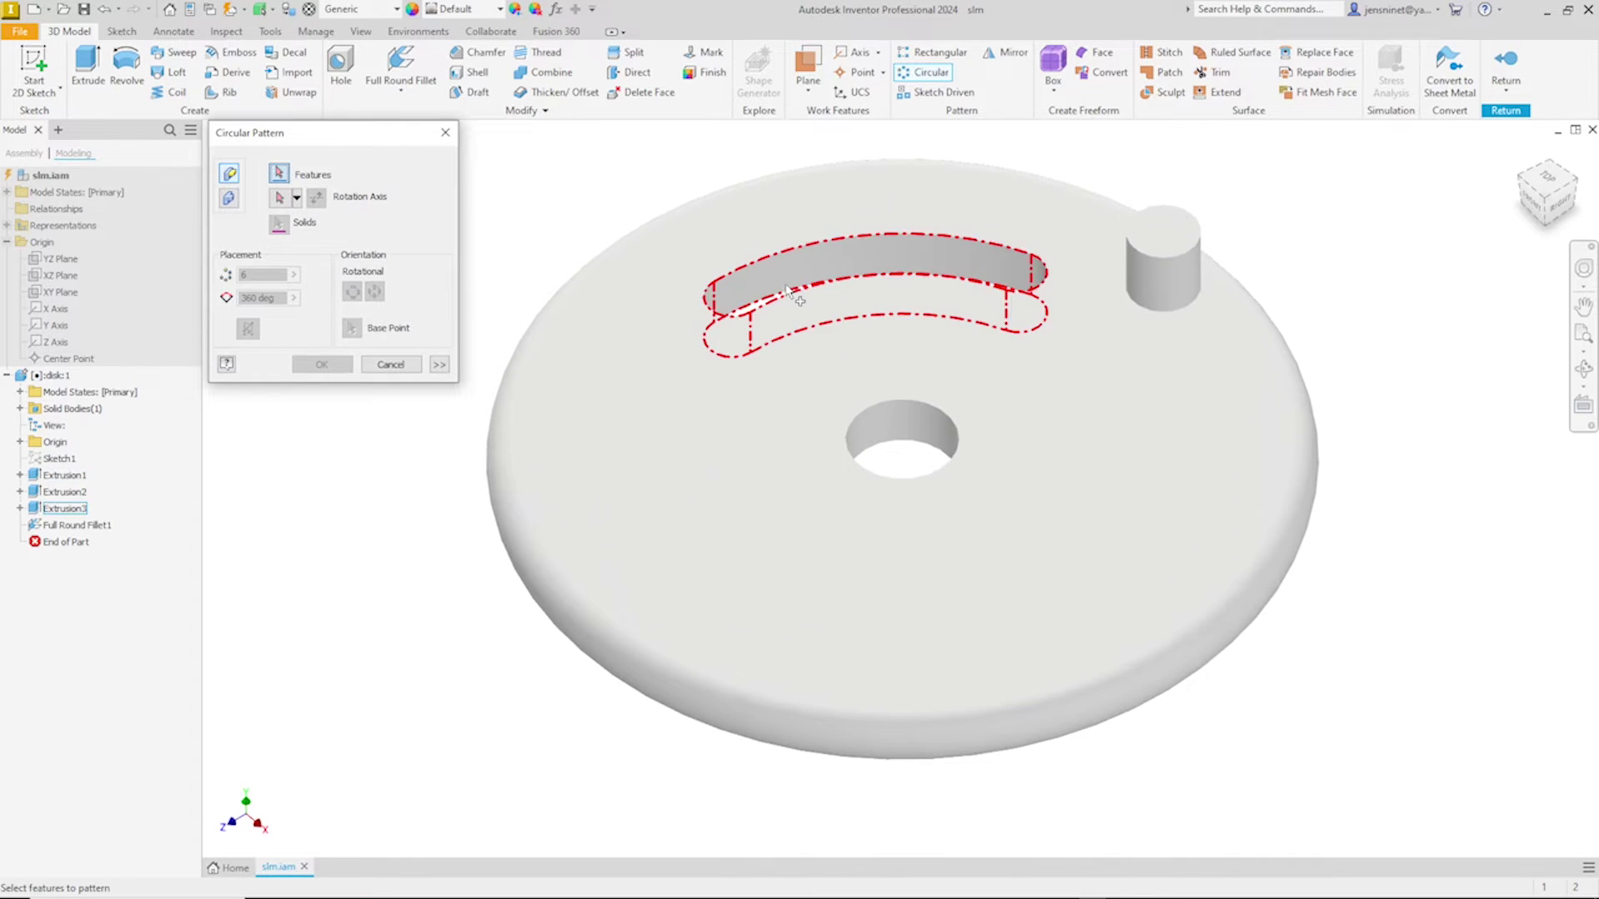
Step: Circular-pattern the slot (Extrusion3) 3 times around the centre hole axis
click(795, 285)
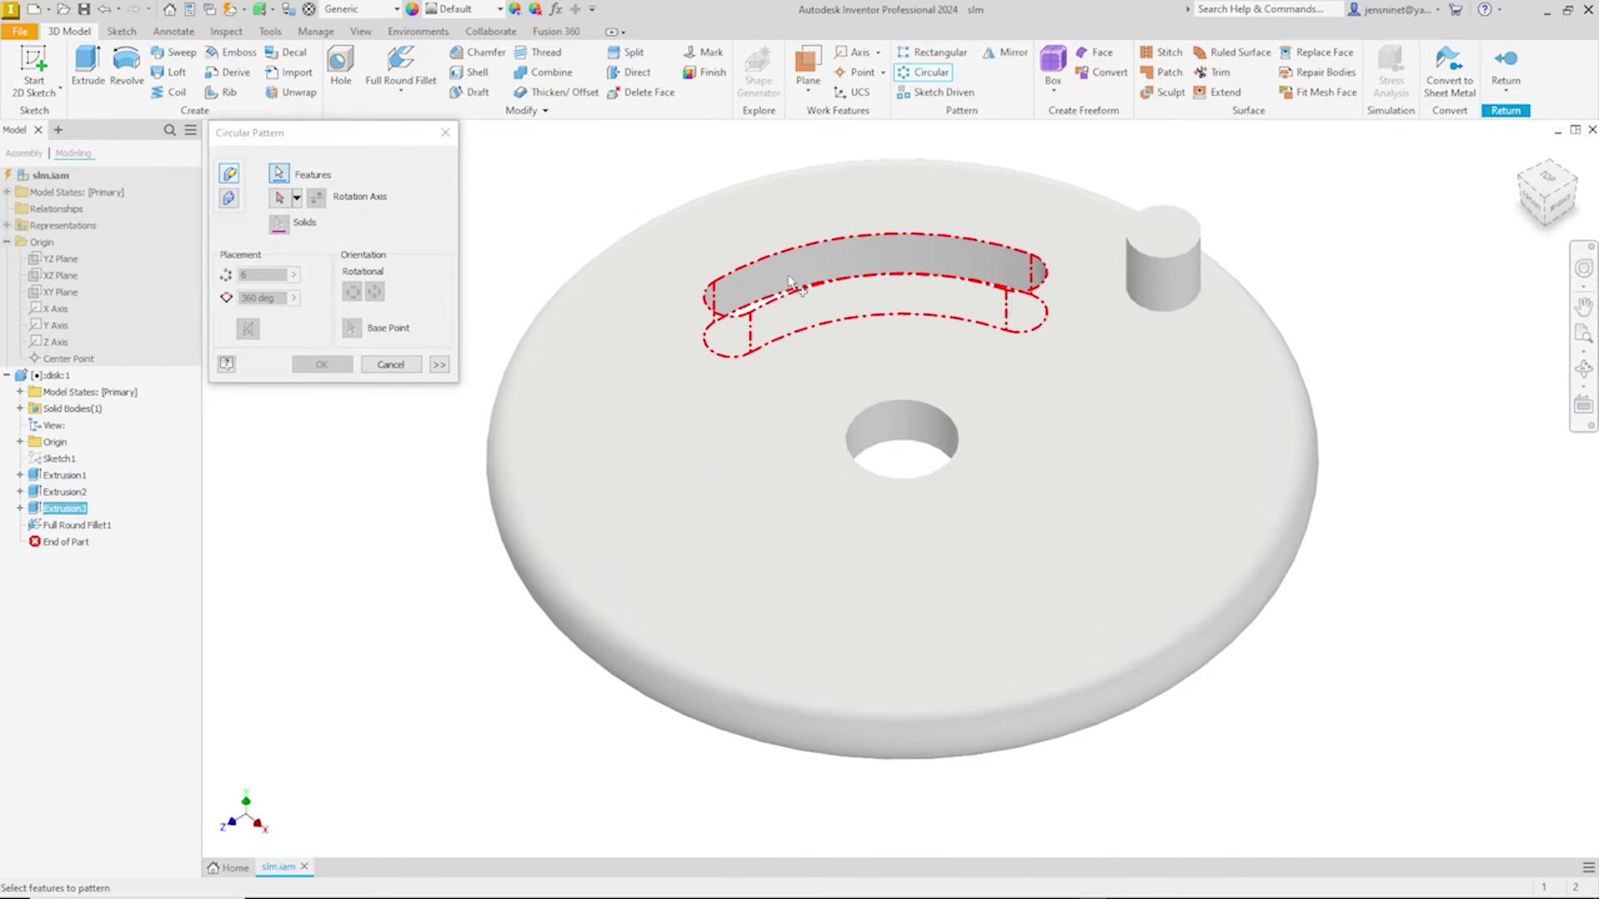
click(279, 198)
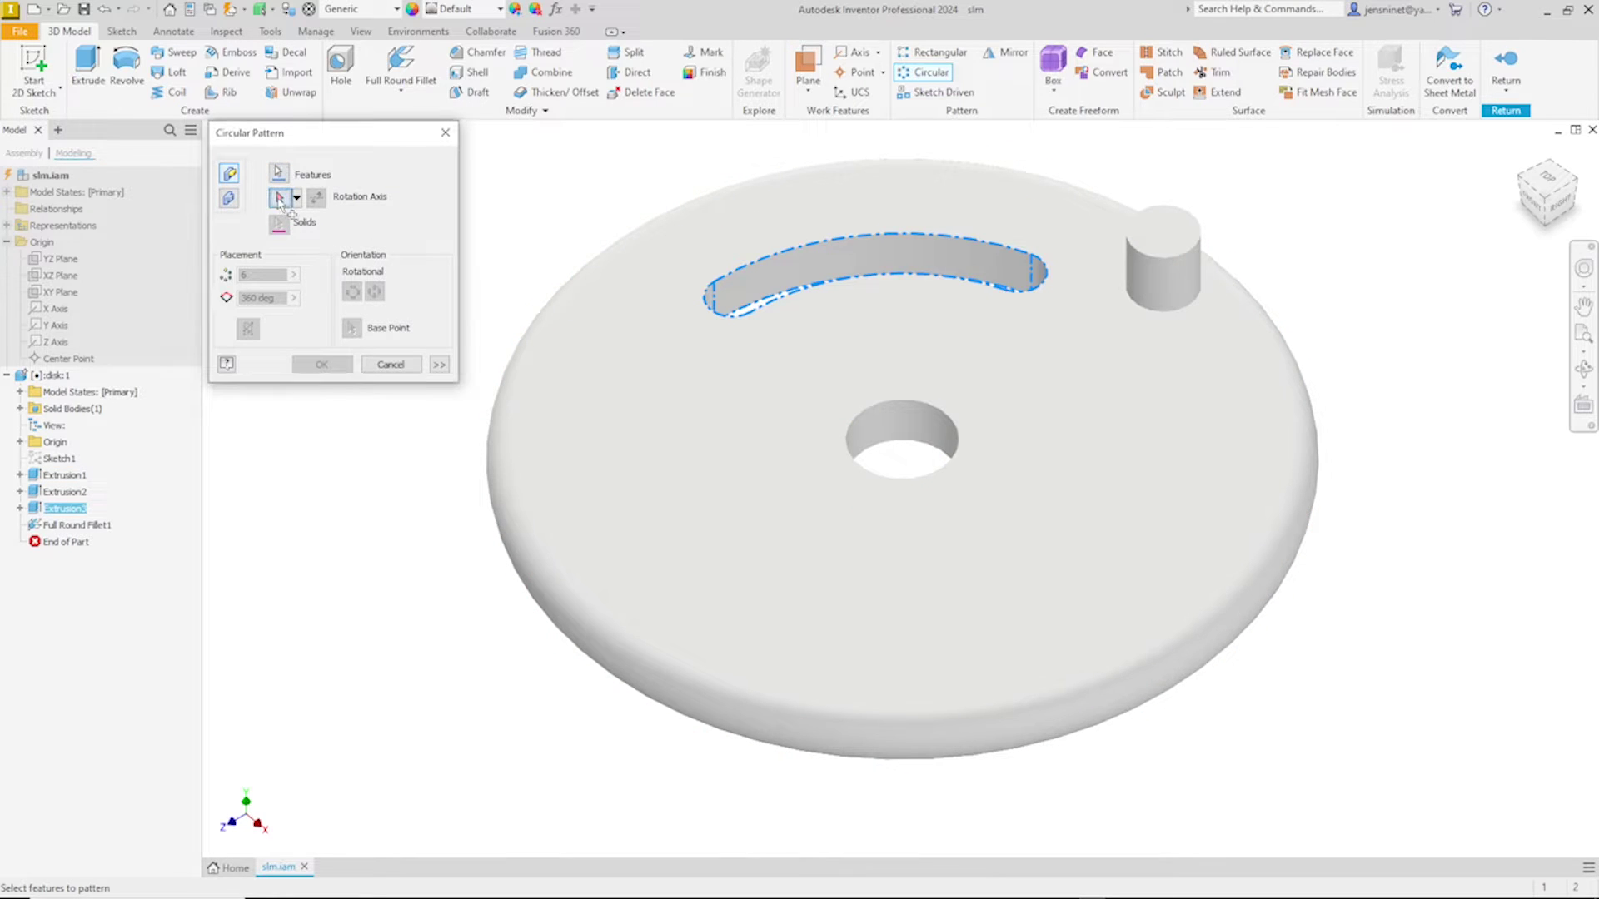
click(911, 429)
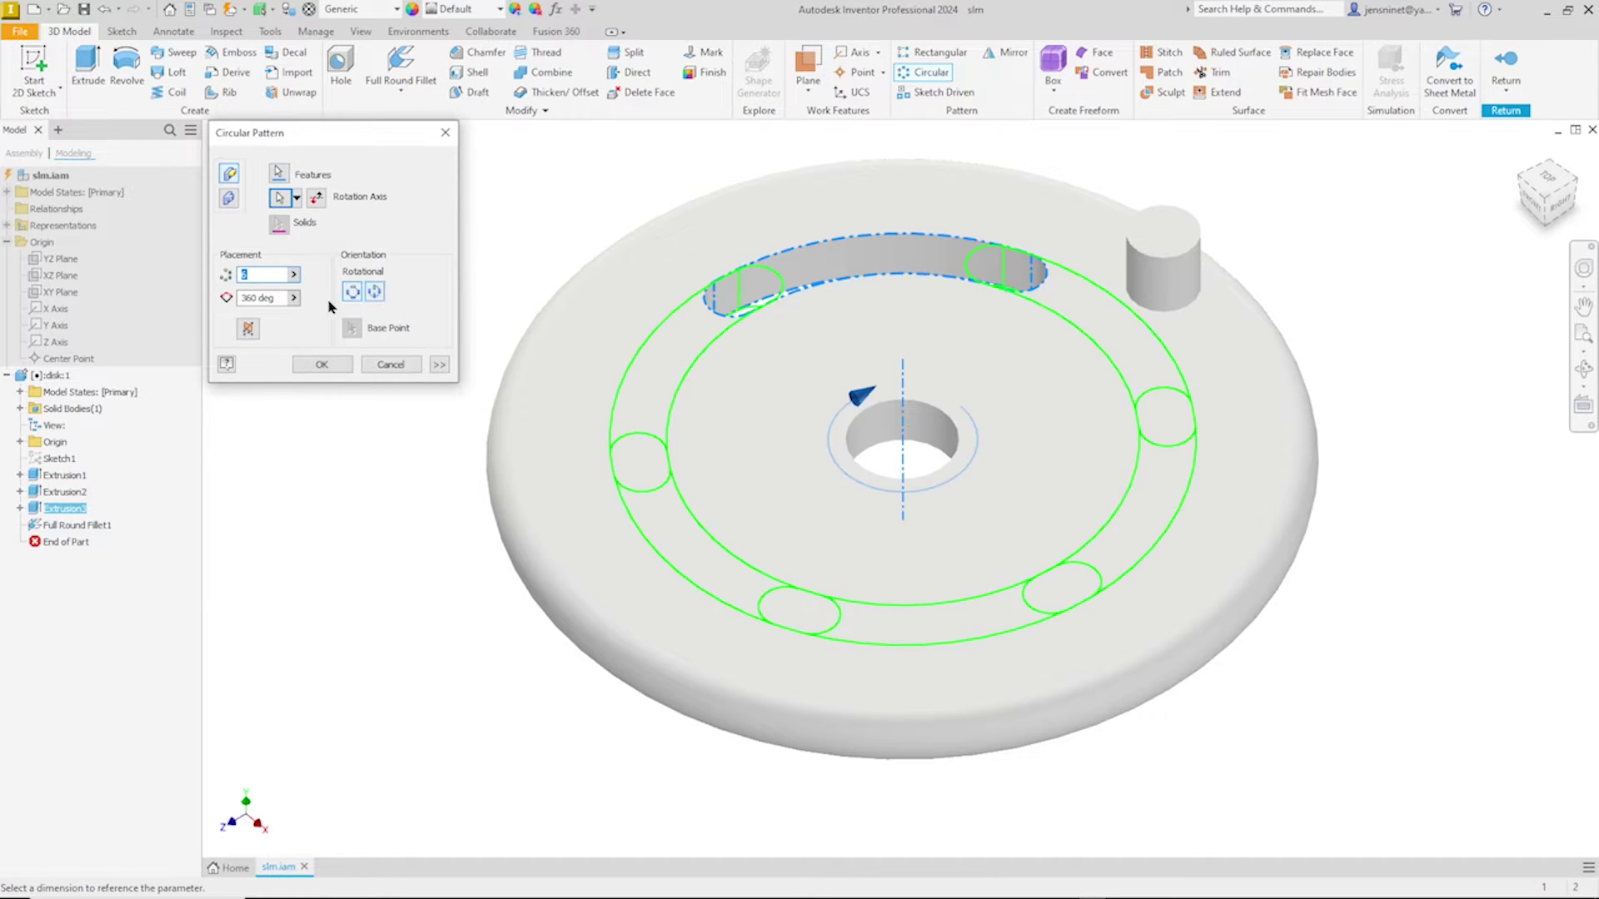
text(3)
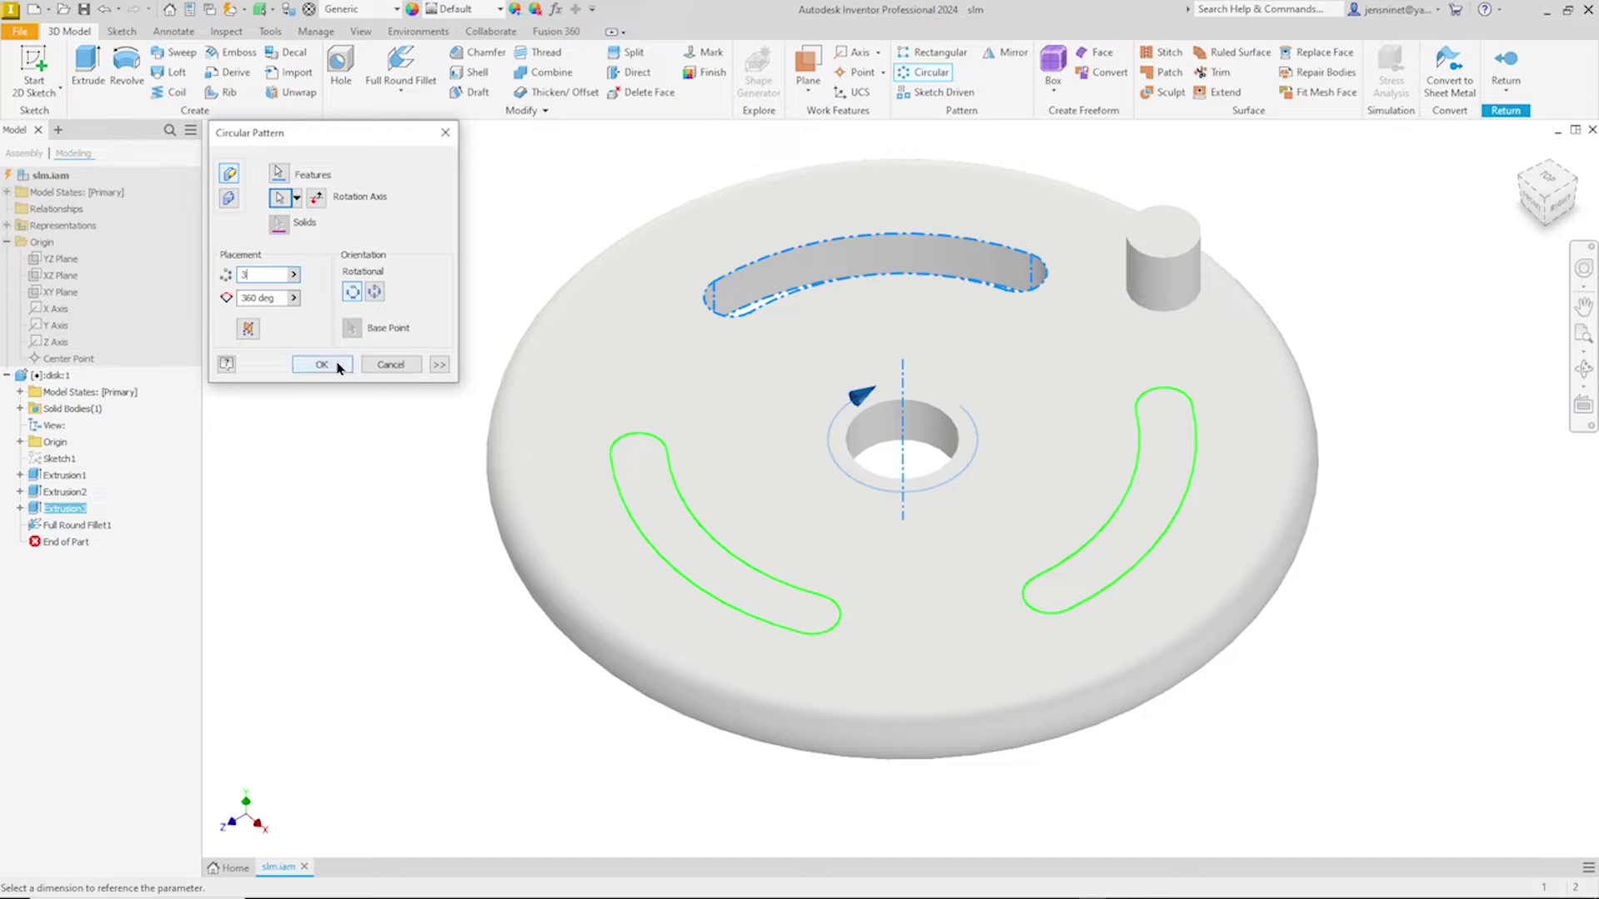
click(335, 366)
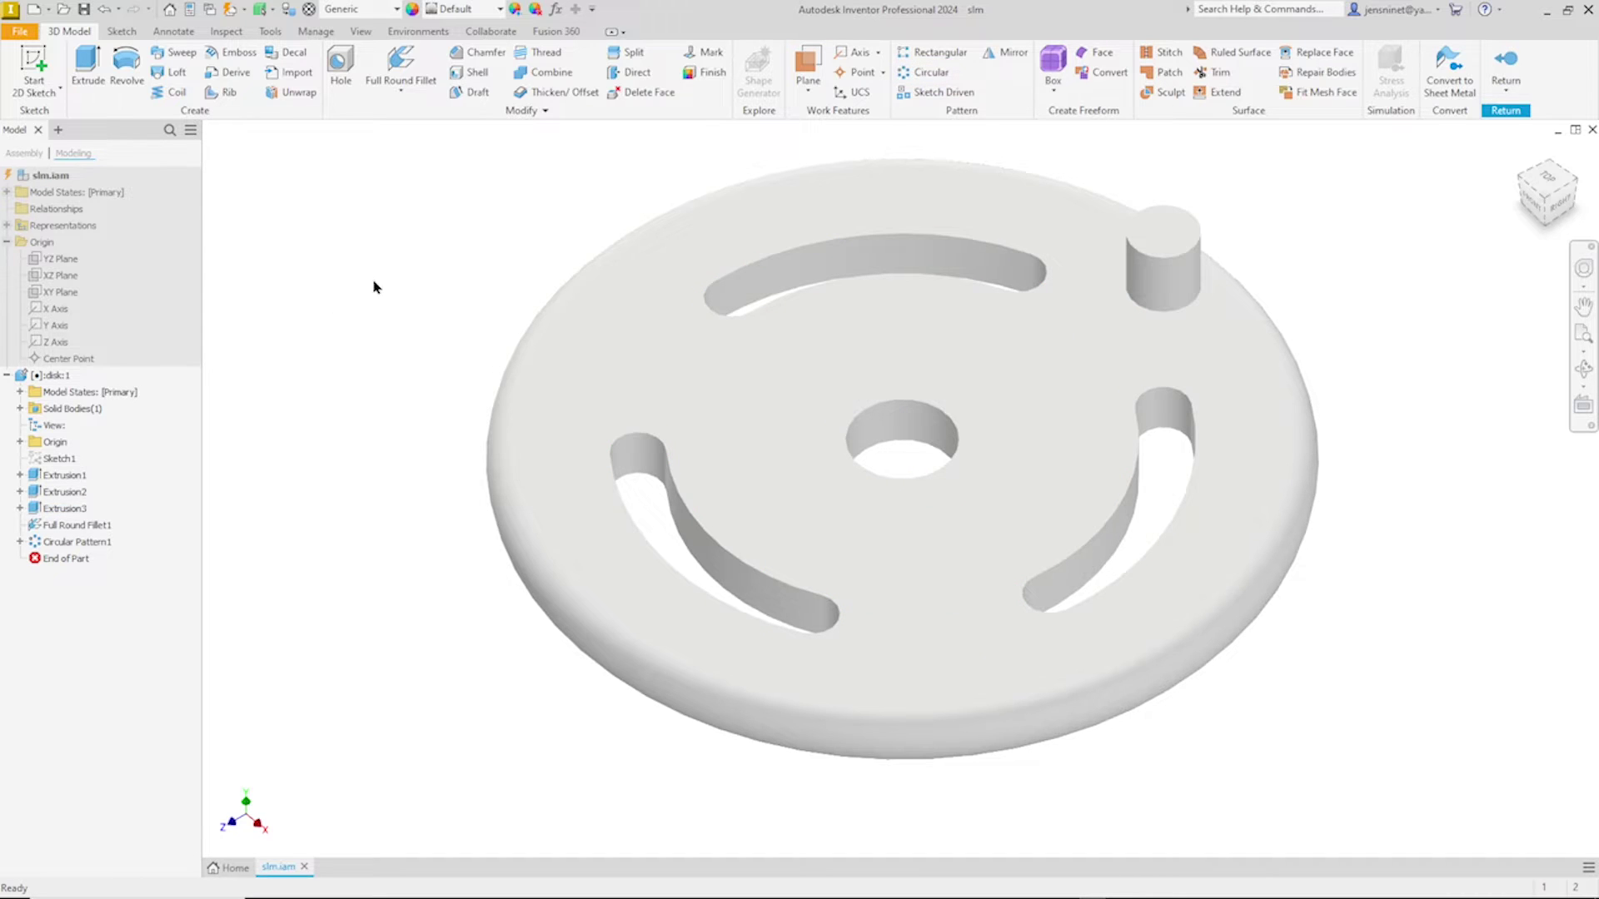
Step: Apply the Slate Blue appearance to the disk
click(481, 12)
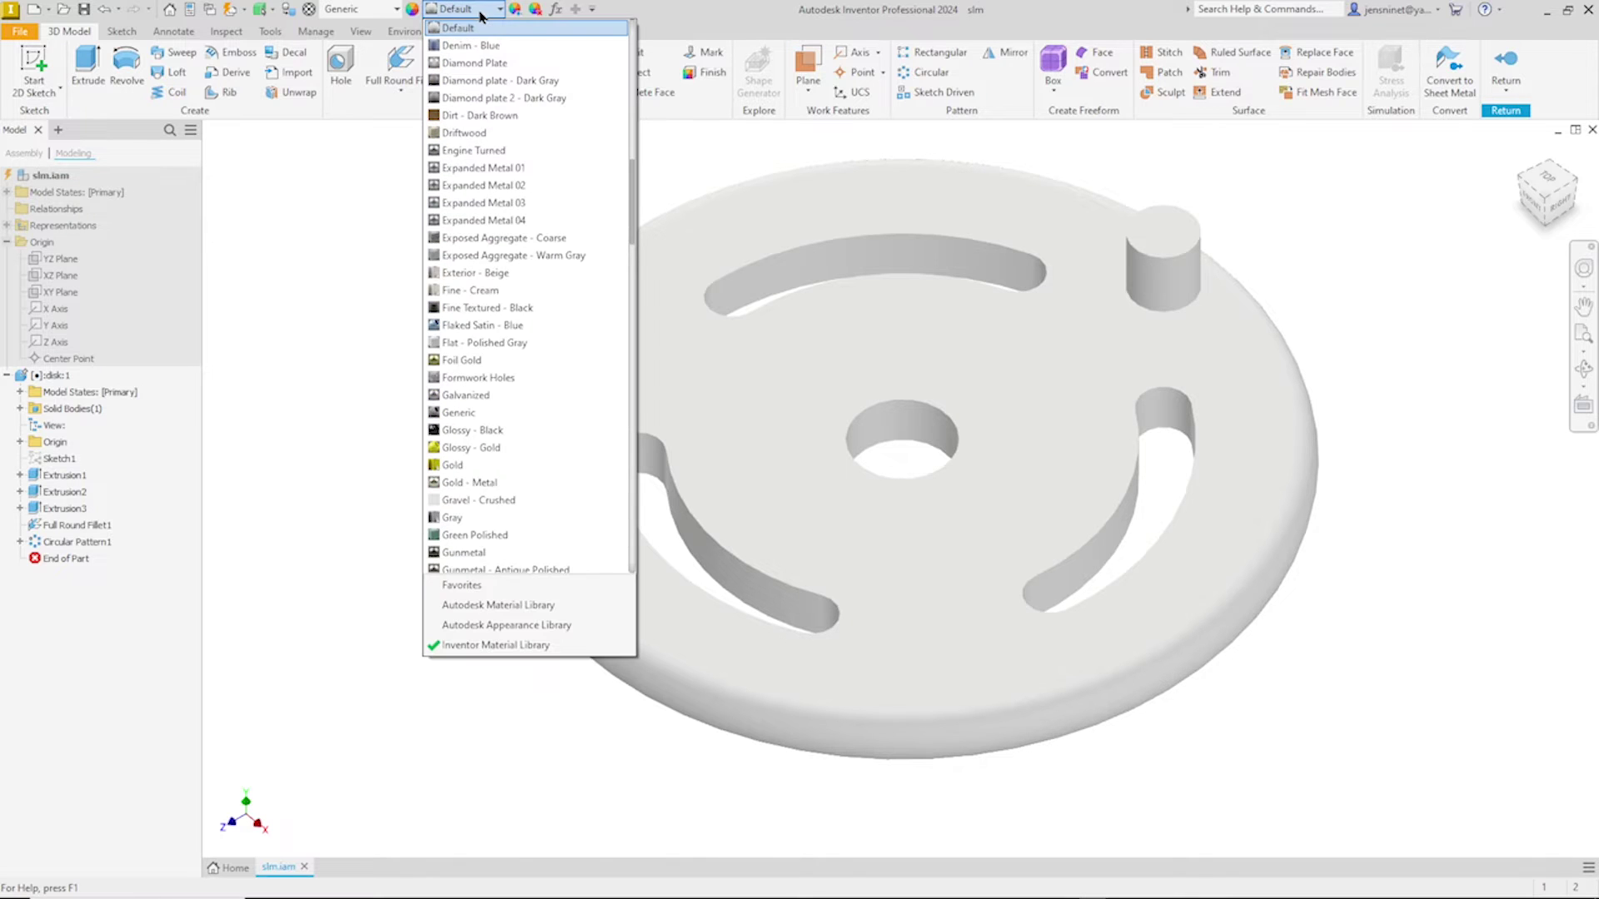
scroll(534, 291, down, 15)
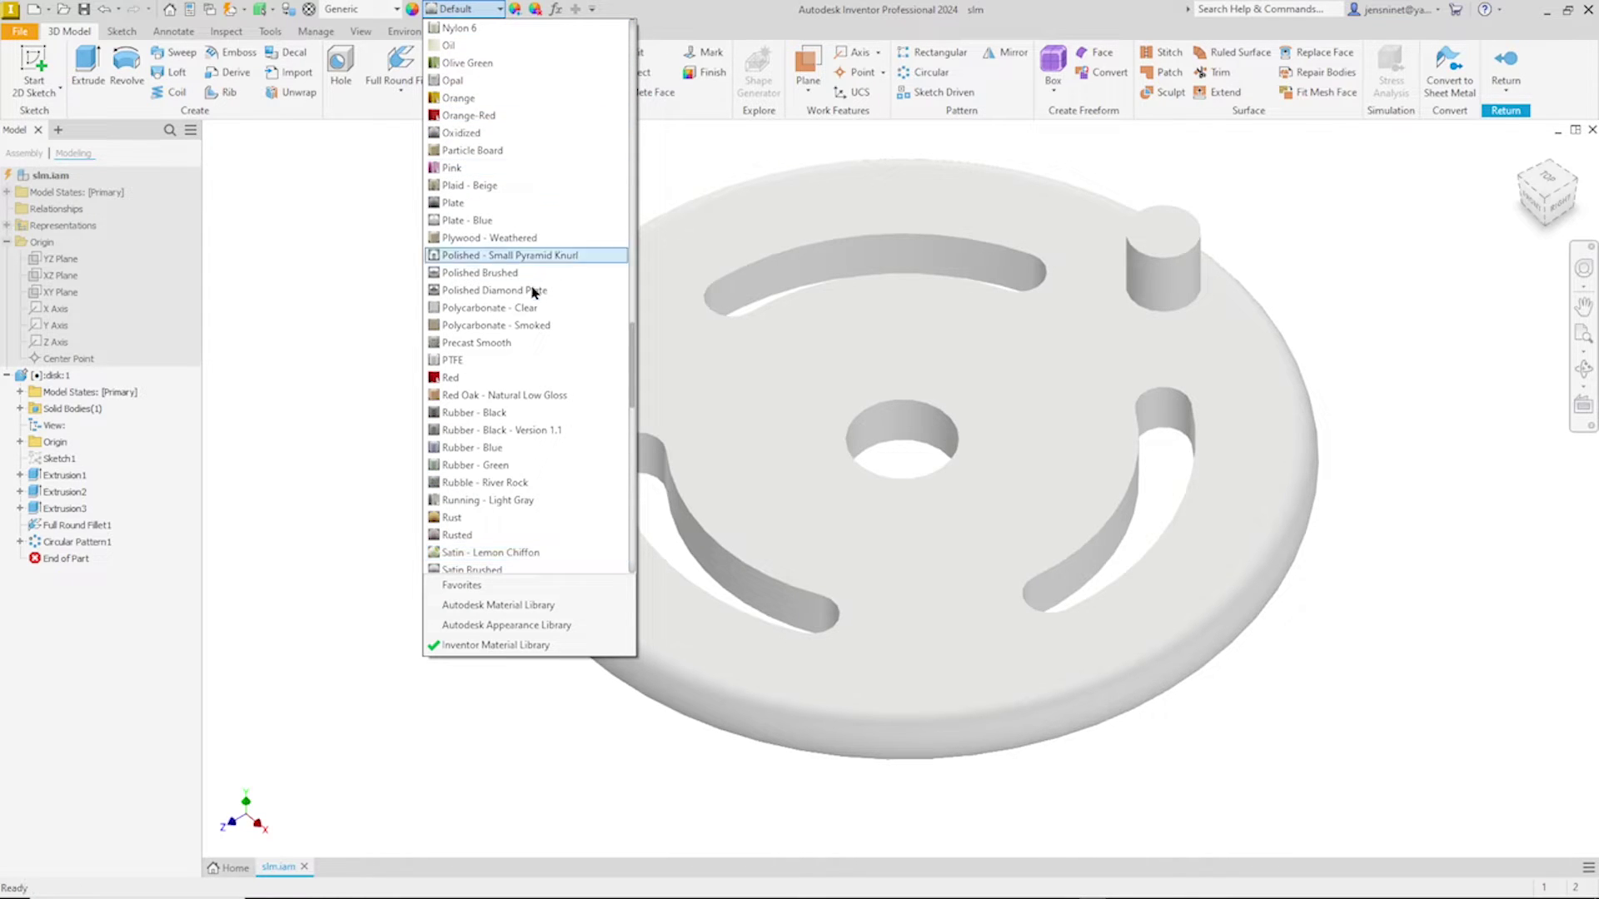
drag(630, 371, 633, 398)
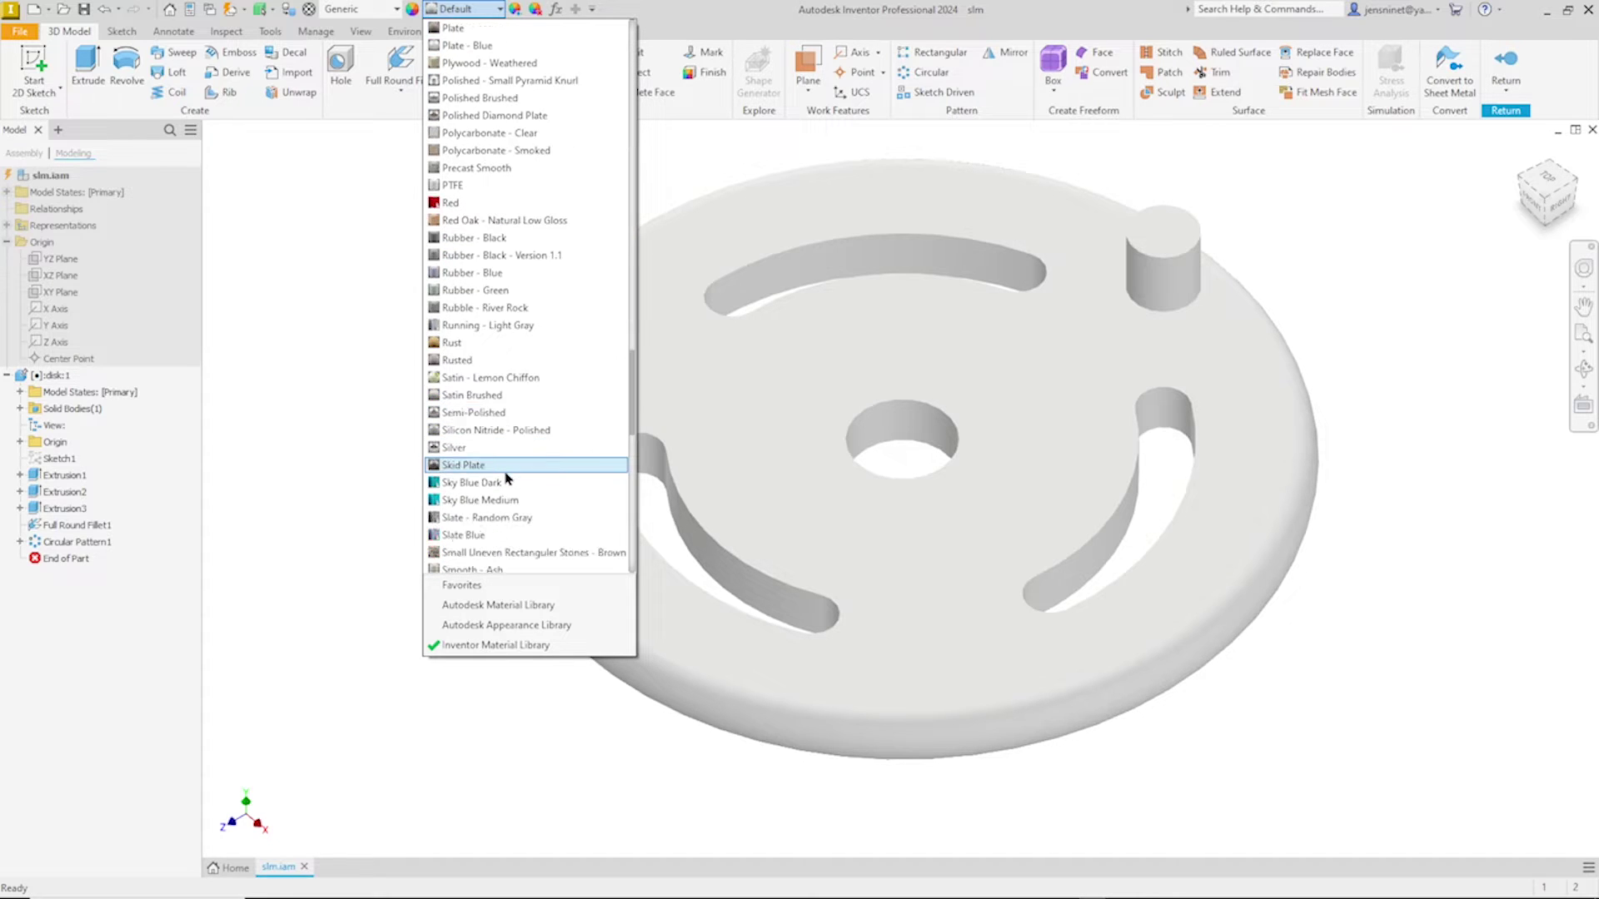
click(479, 540)
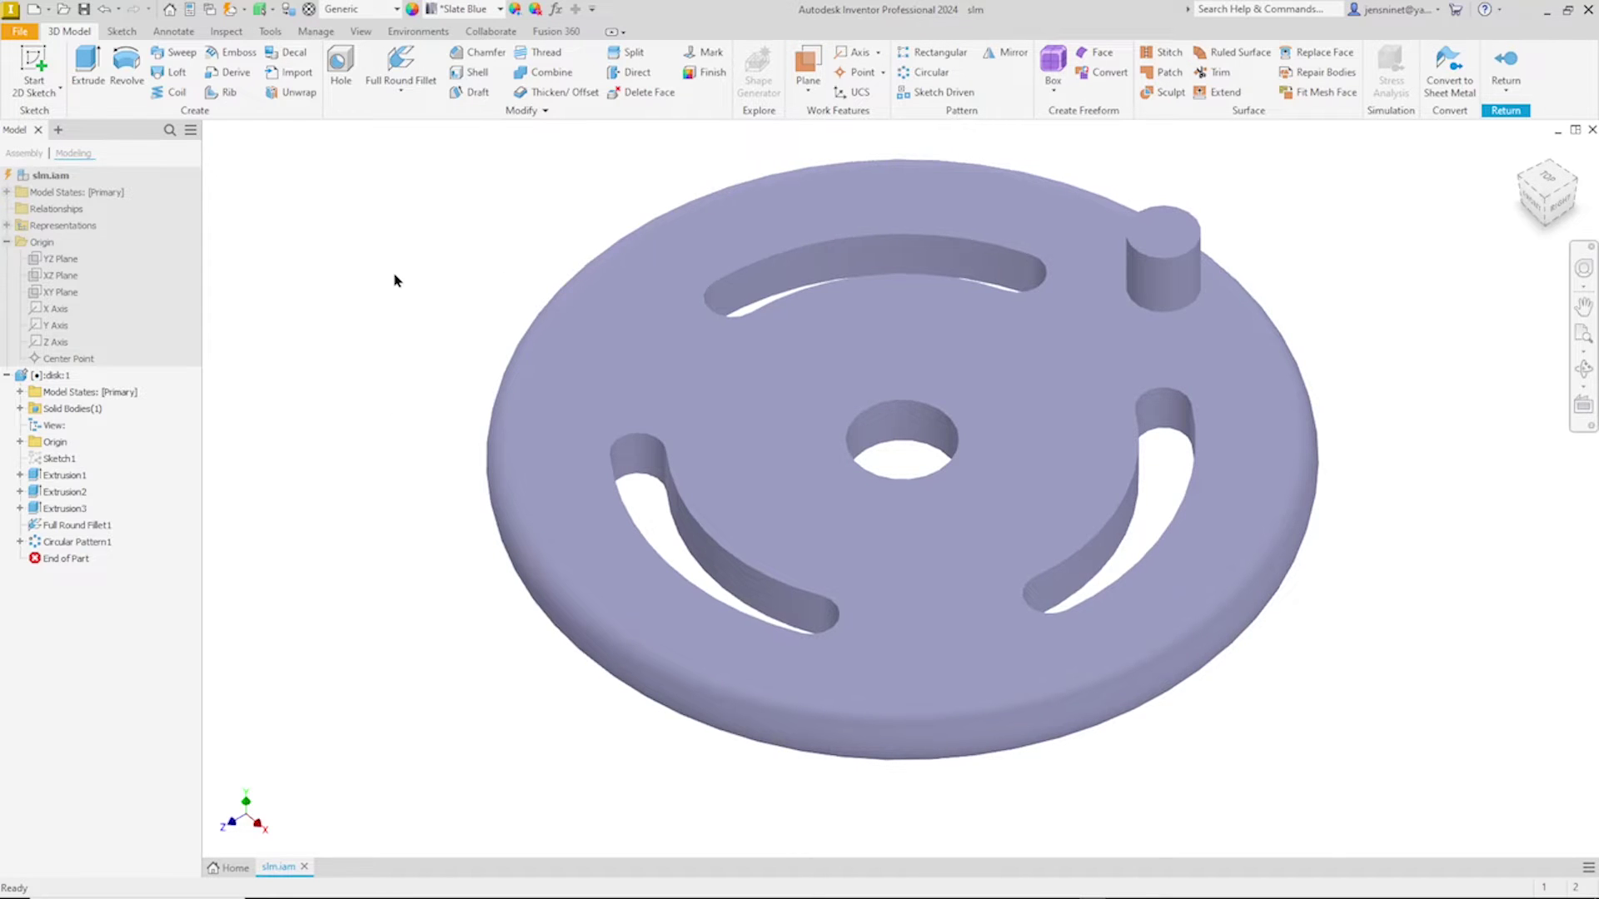
Step: Using the Face and Edges filter, give the peg a Smooth - Yellow appearance
click(273, 10)
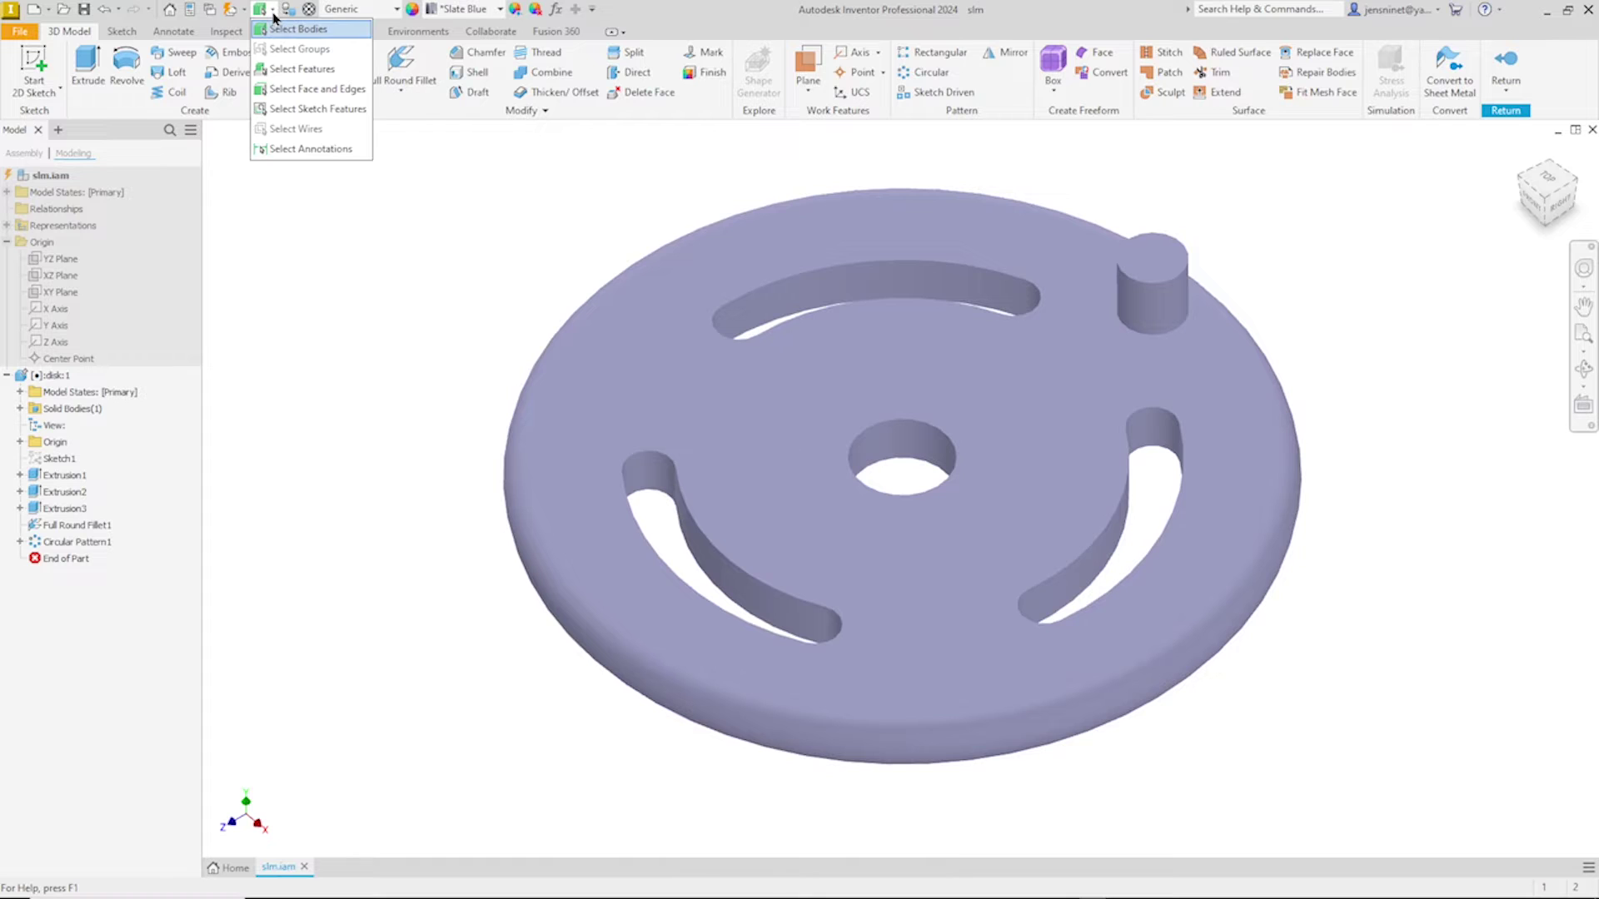
click(302, 92)
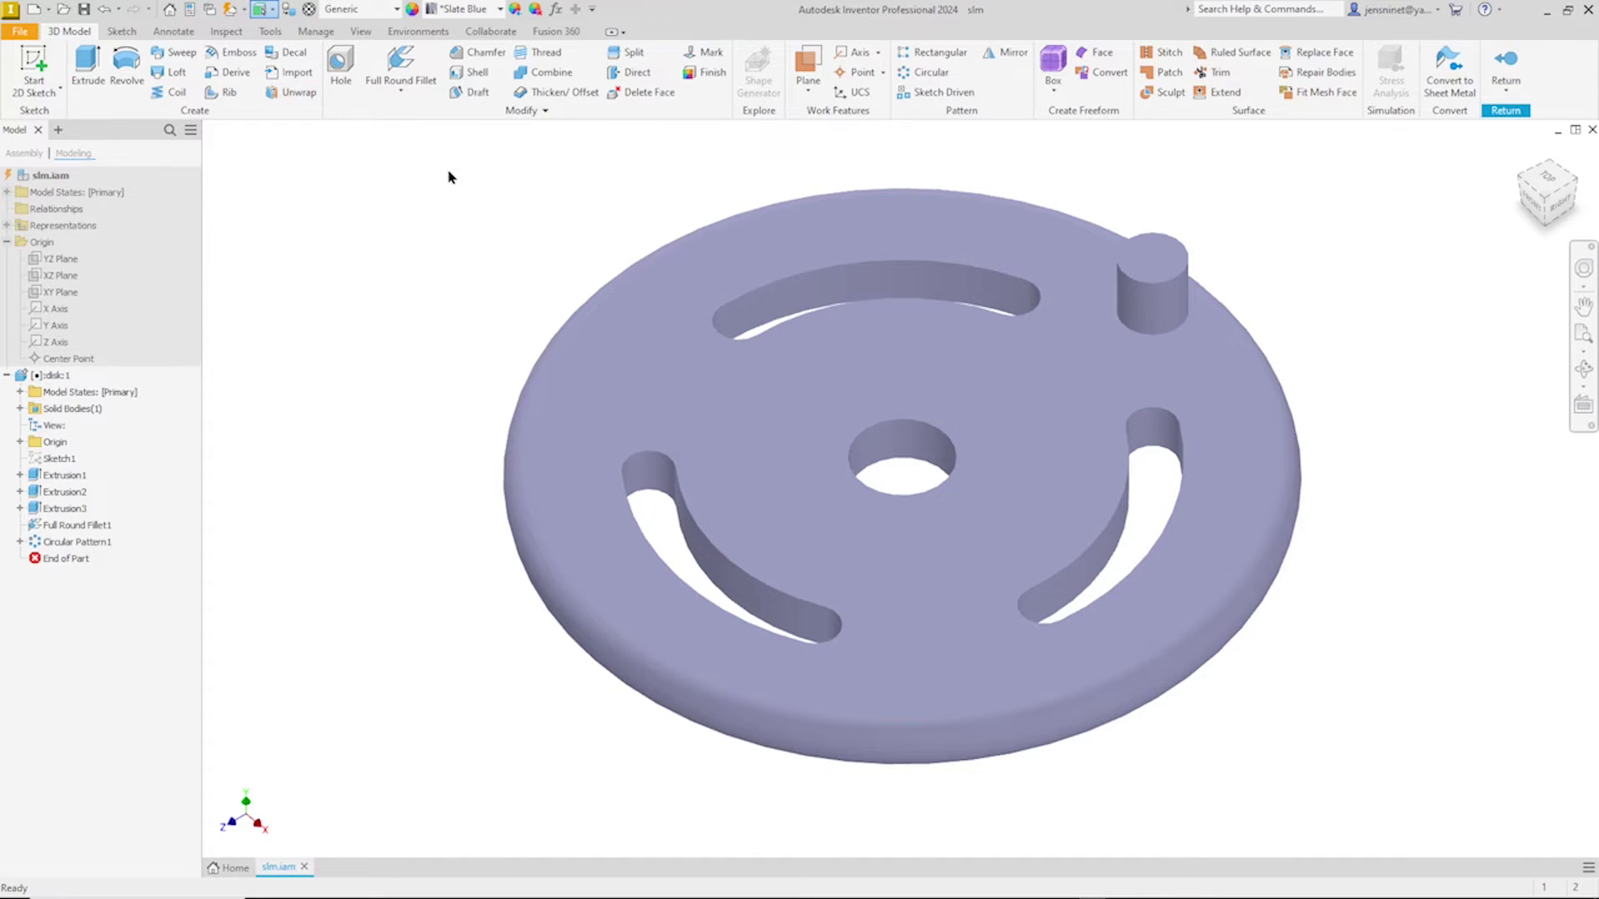
middle_drag(1211, 312, 1139, 315)
click(1081, 254)
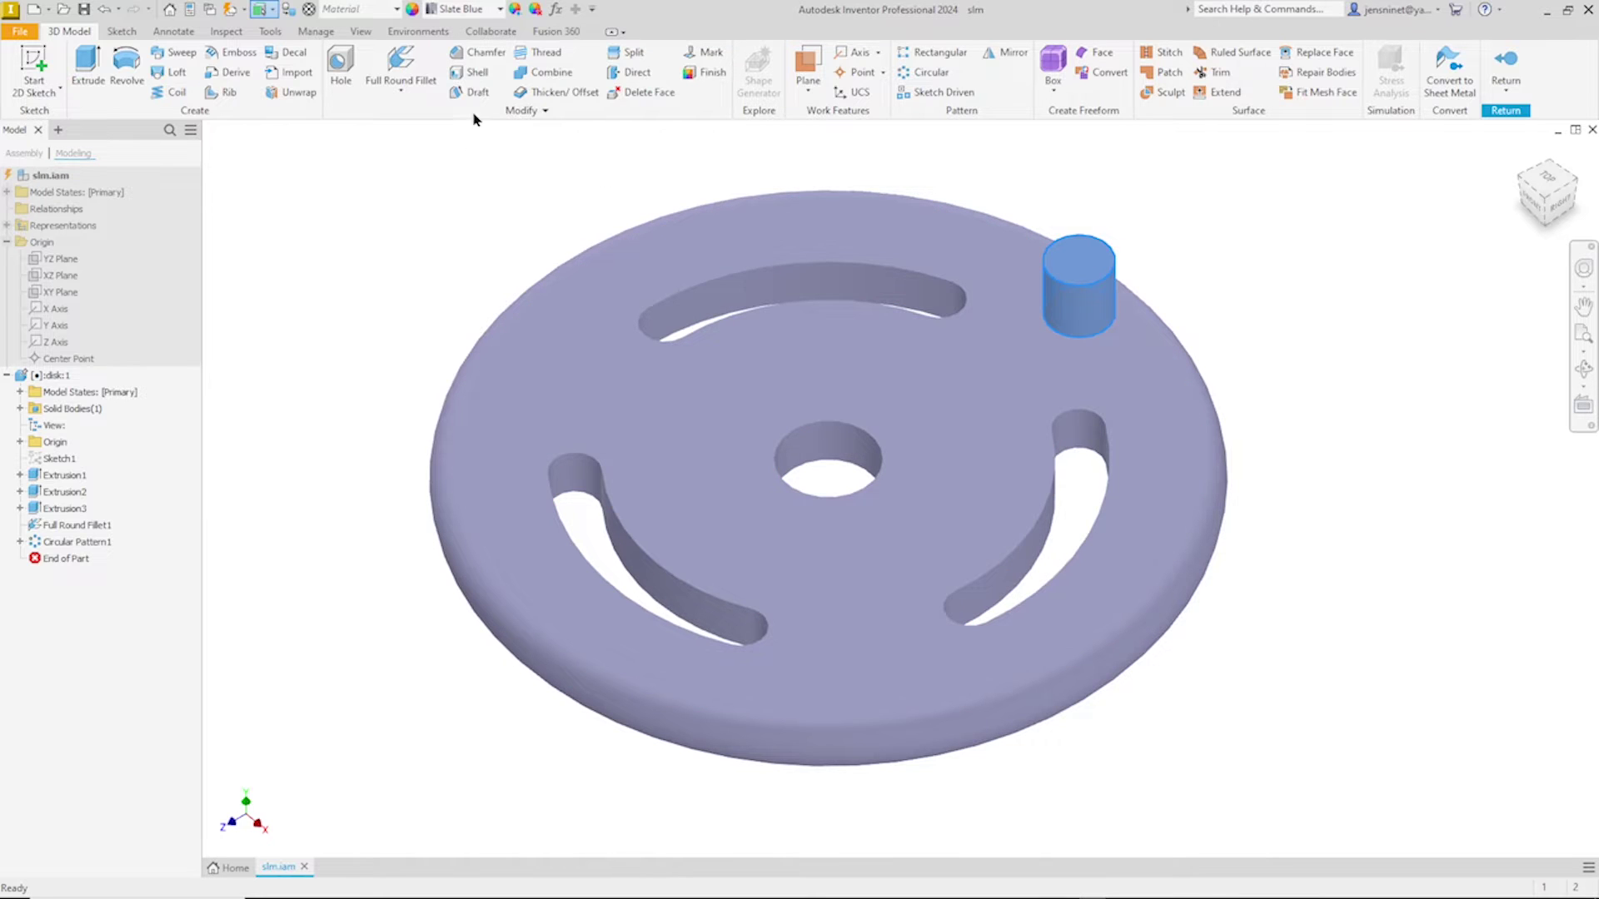
click(500, 10)
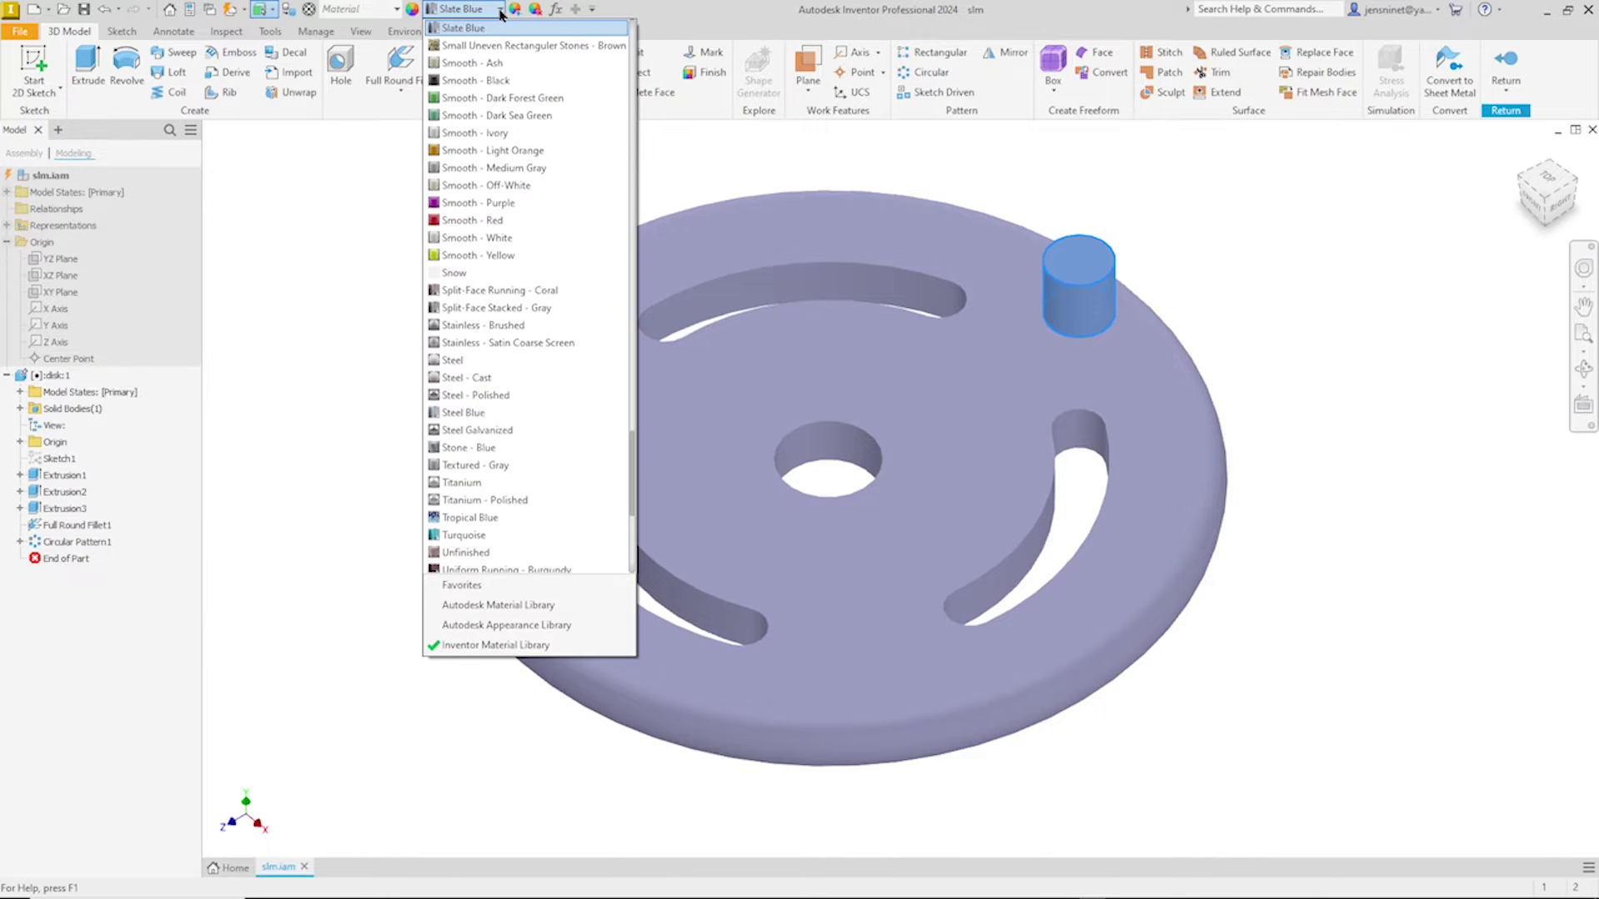
click(501, 255)
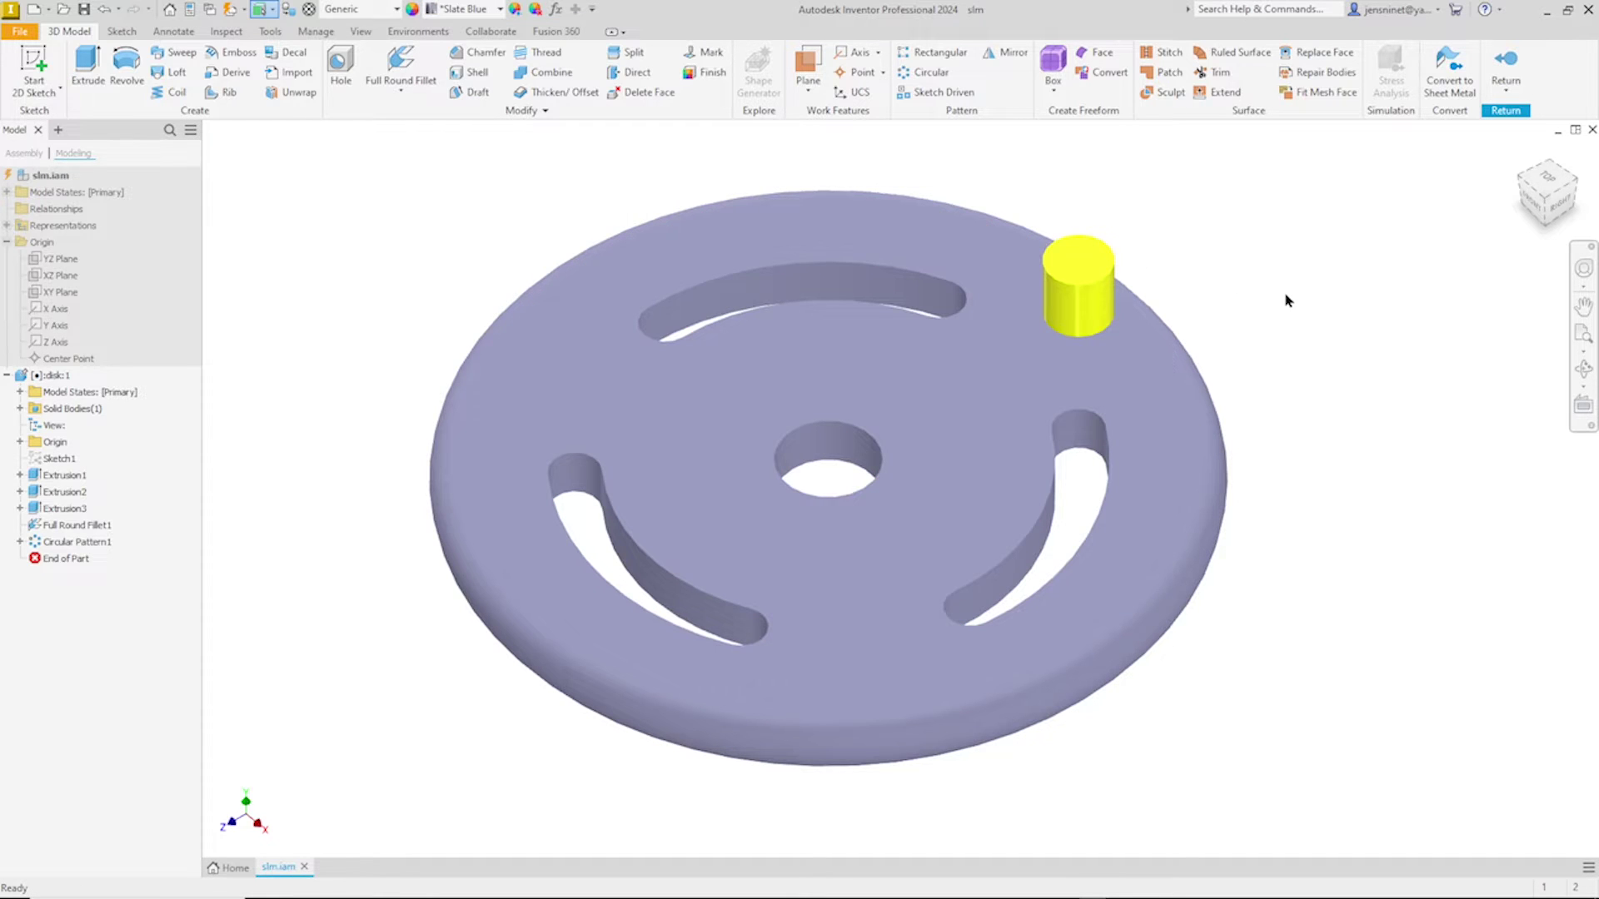
key(F6)
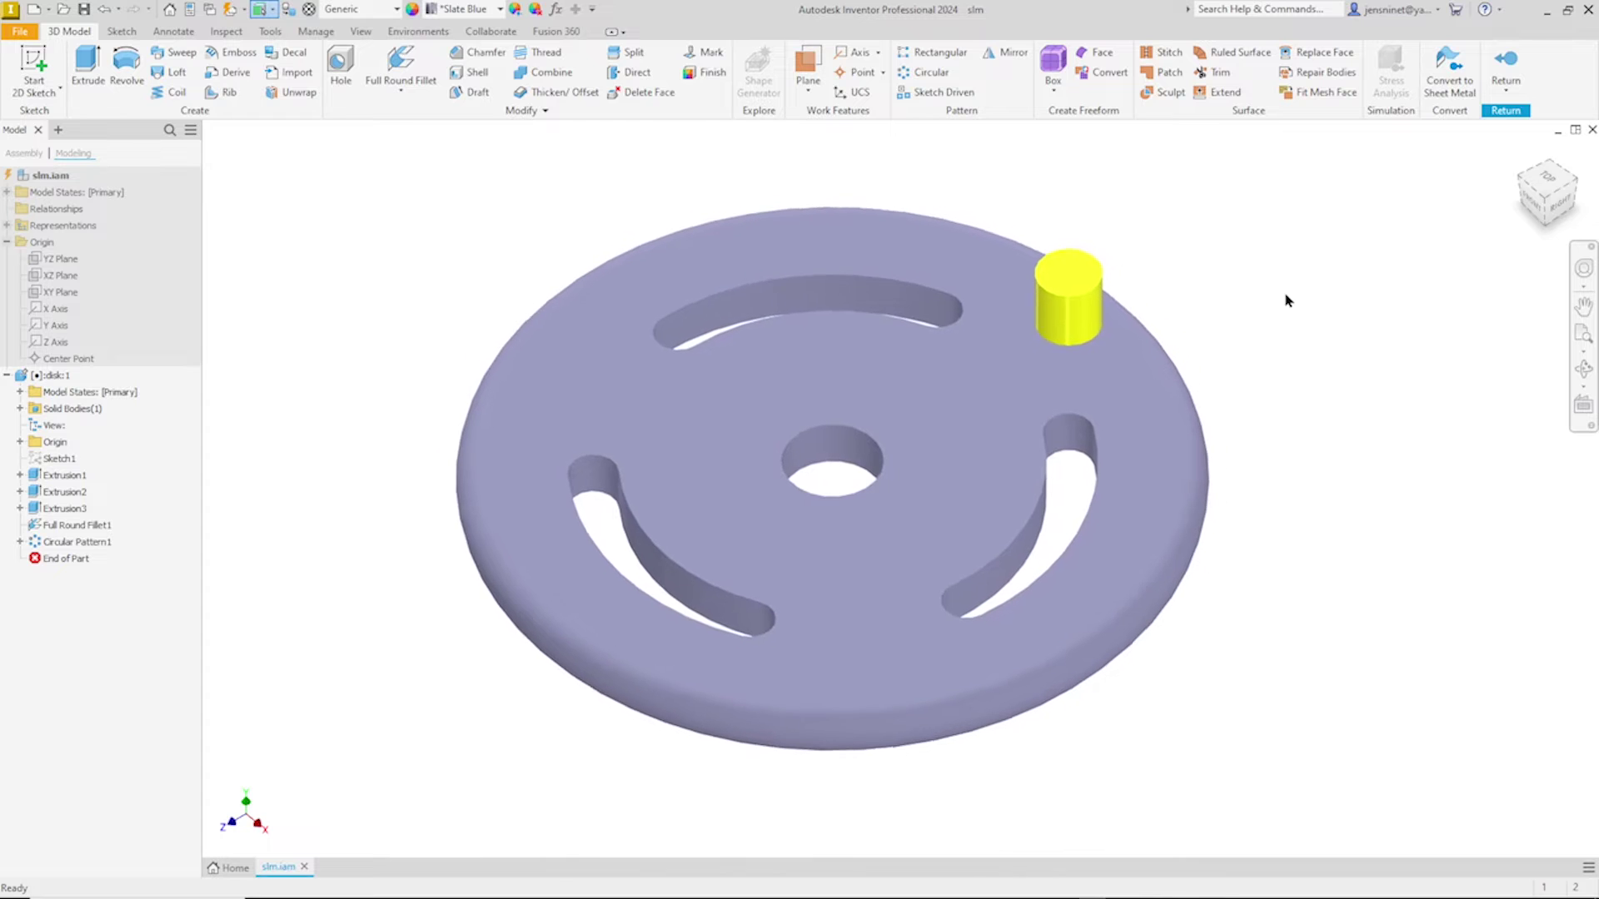
Step: Return to the assembly and add a work plane offset 2 mm from the disk's top face
click(1504, 83)
click(1503, 116)
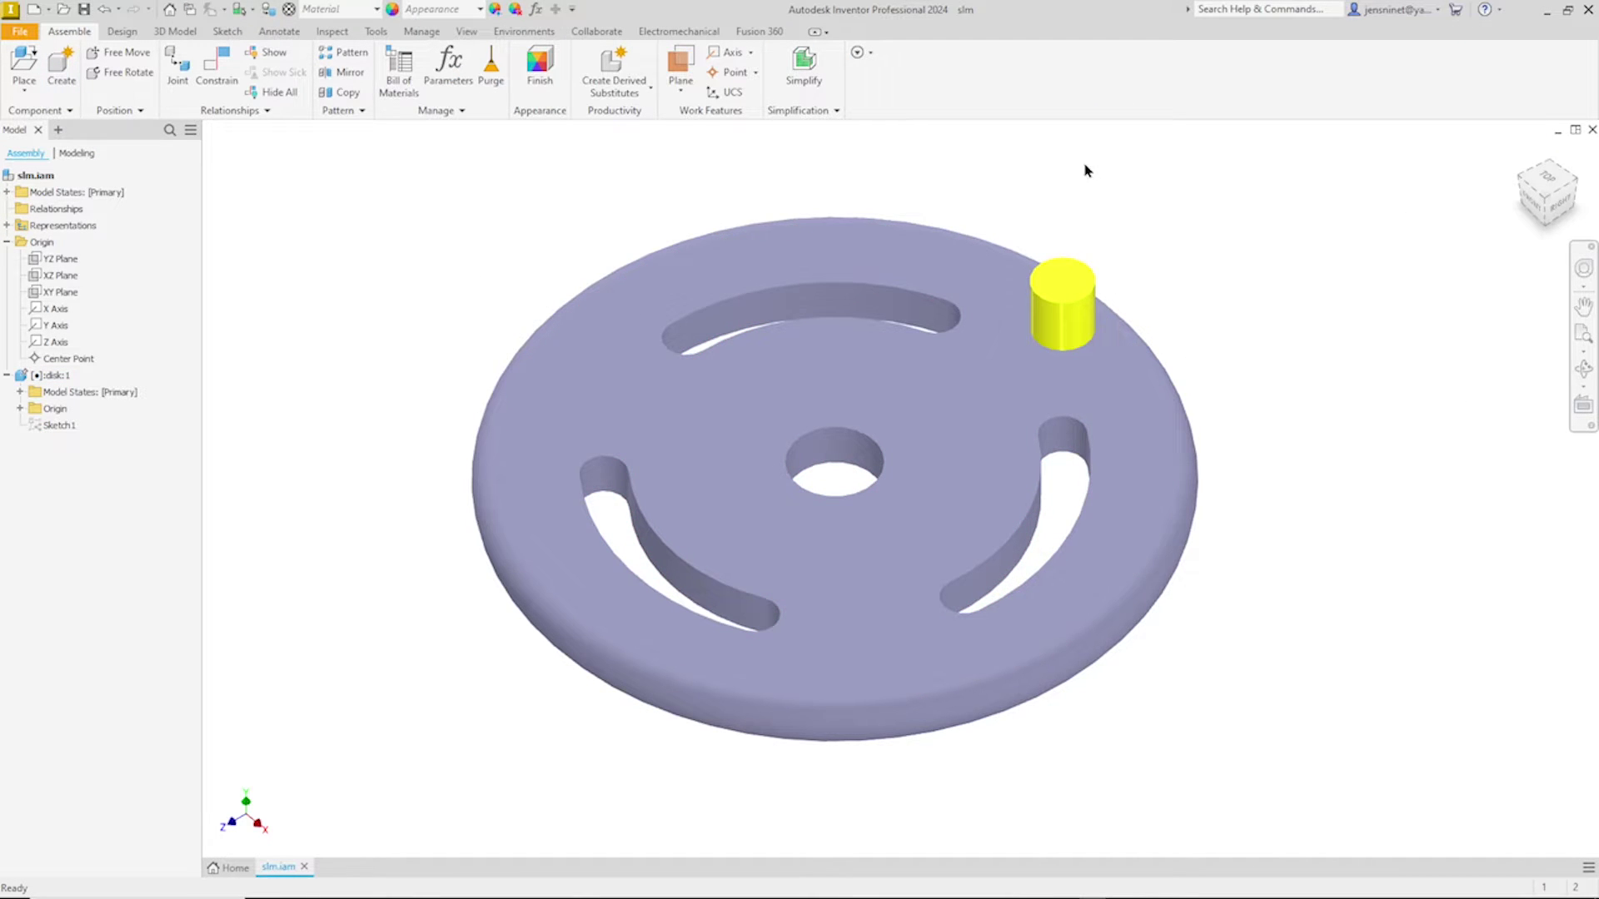
click(681, 90)
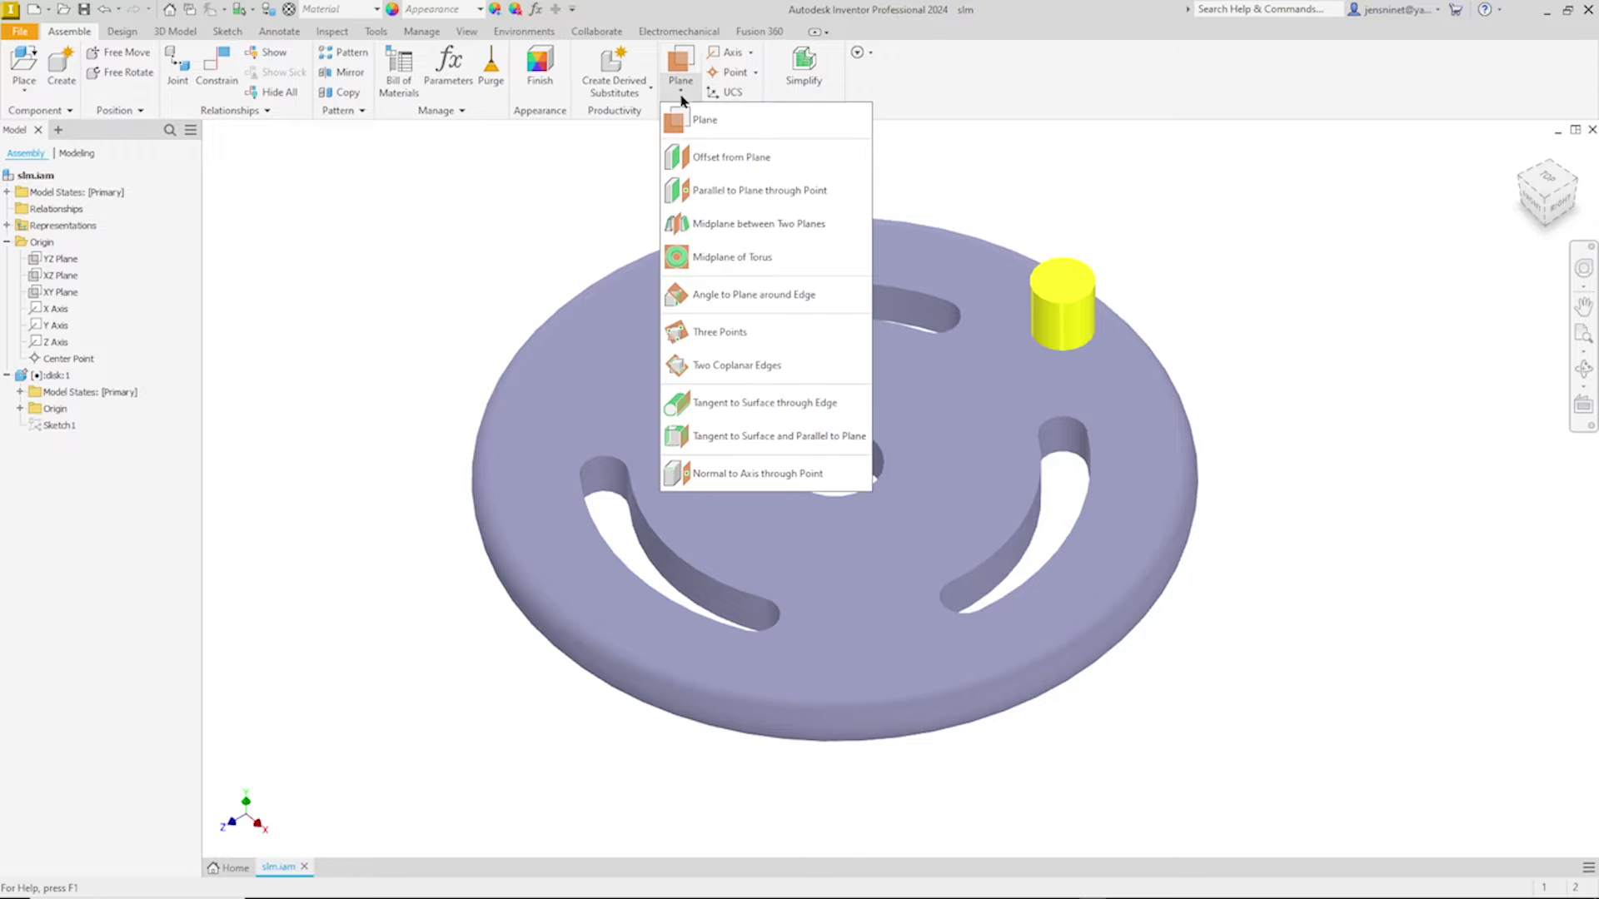
click(707, 159)
click(779, 386)
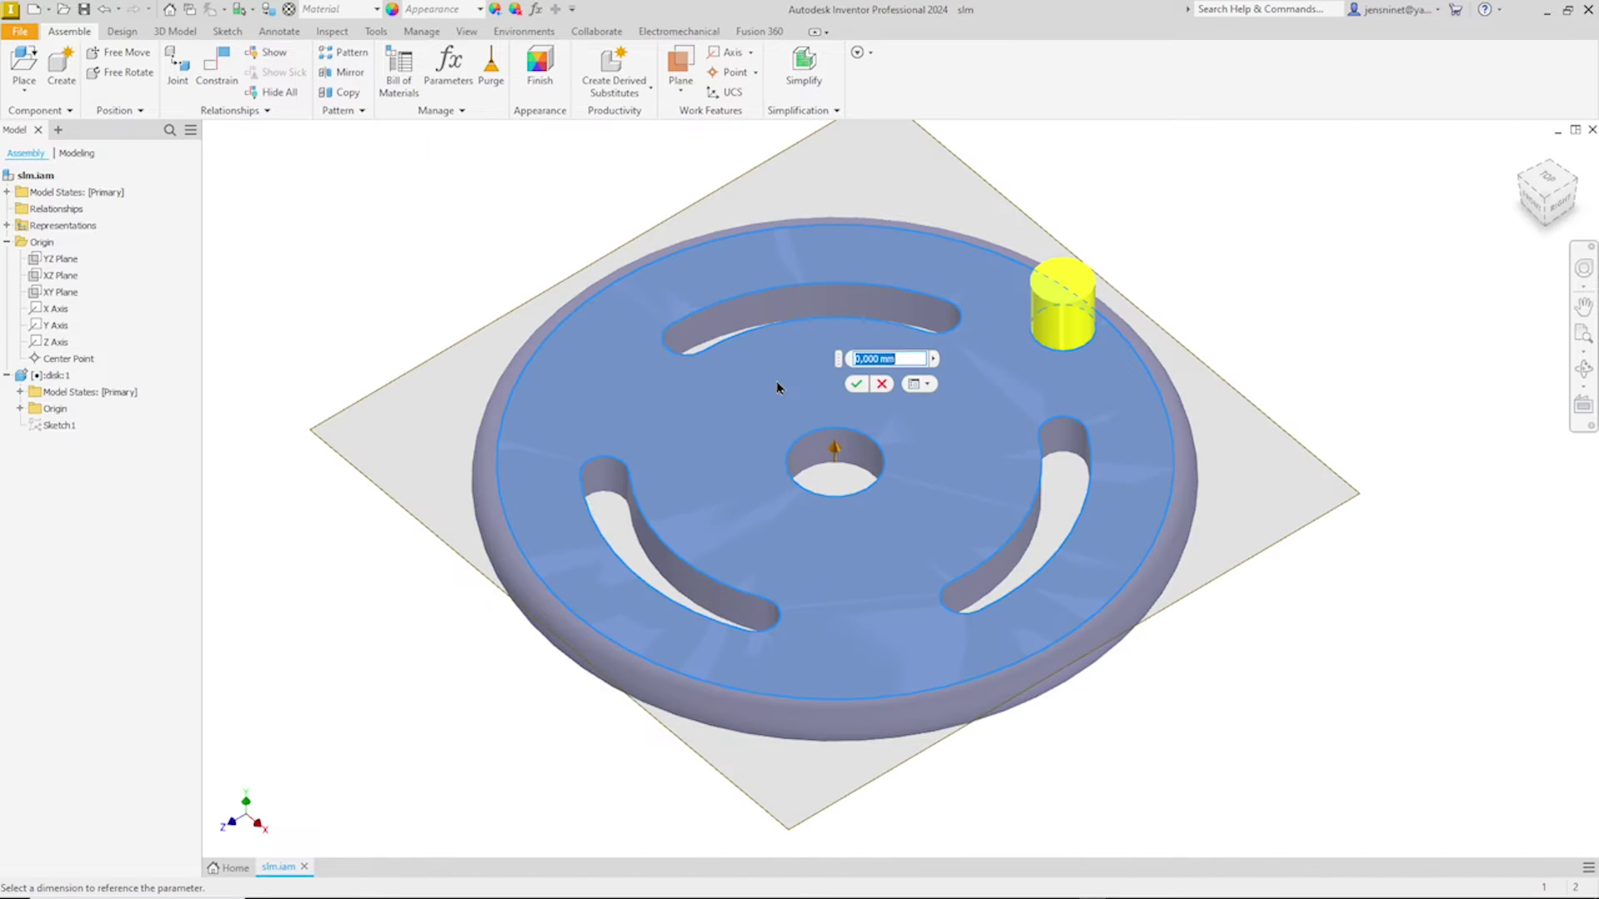
text(2)
click(856, 384)
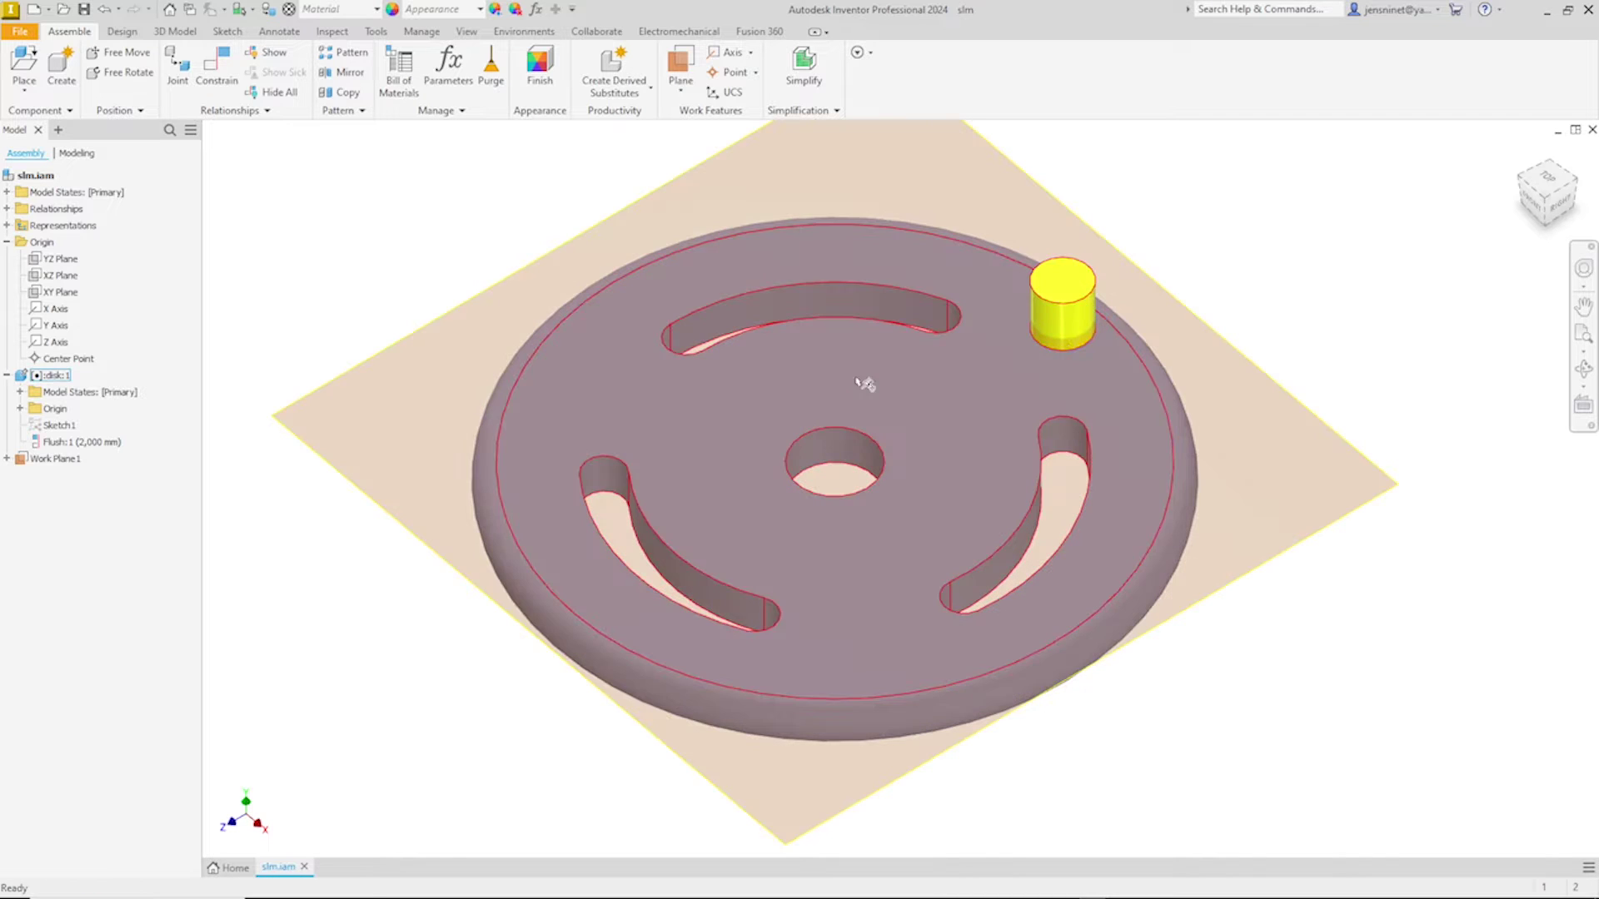
key(F5)
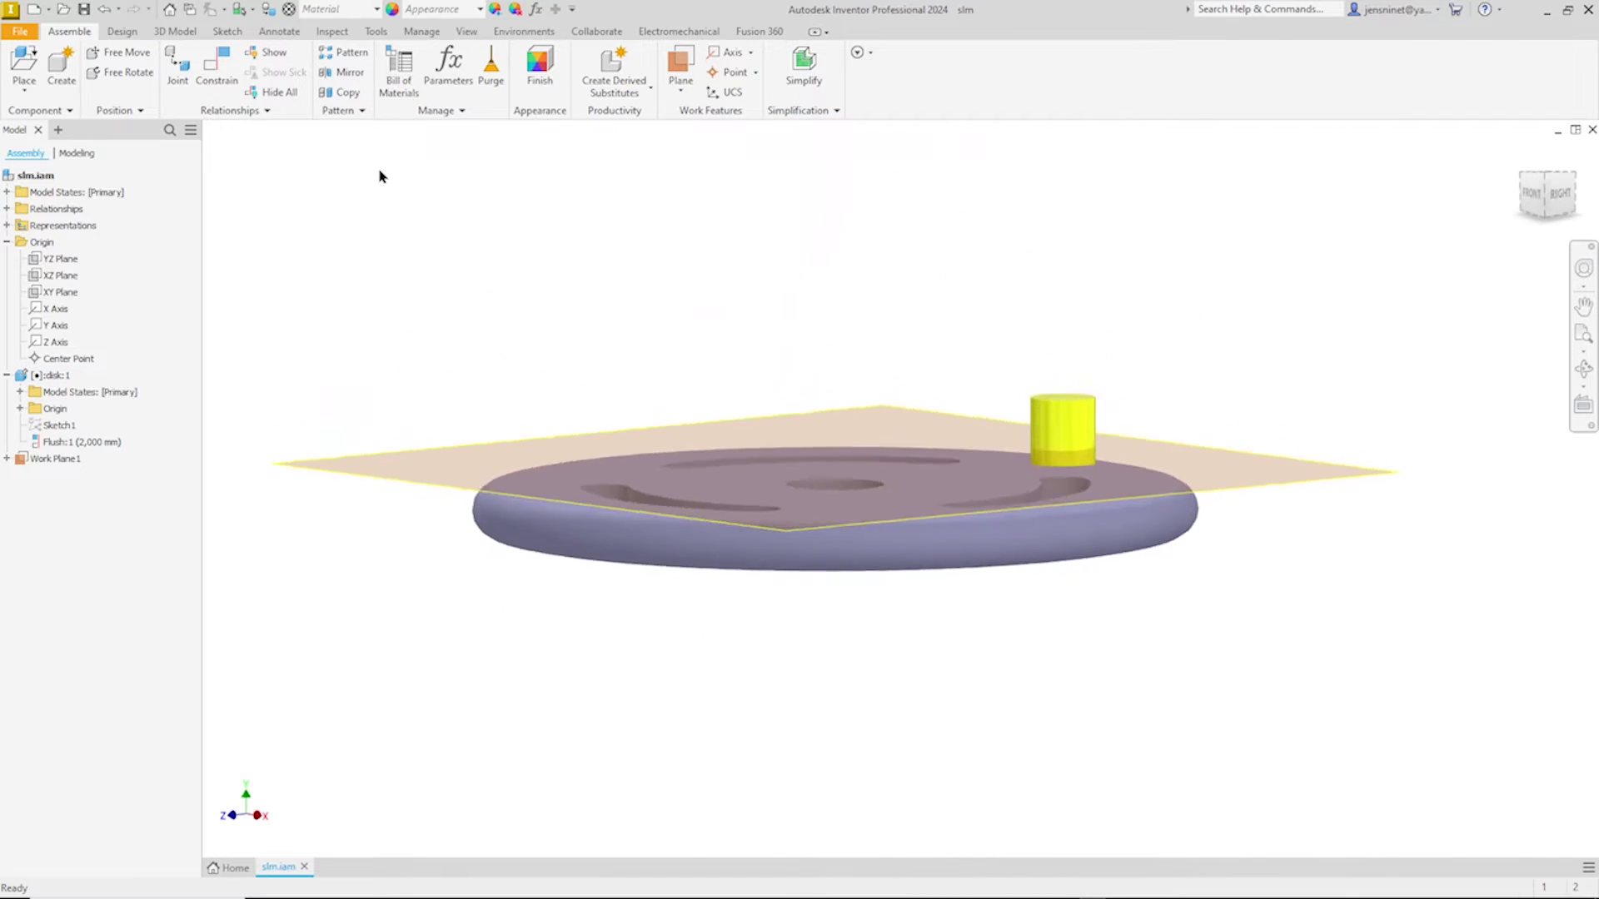
Step: Create an in-place part named 'yoke' from the Standard (mm).ipt template, placed on Work Plane1
click(60, 66)
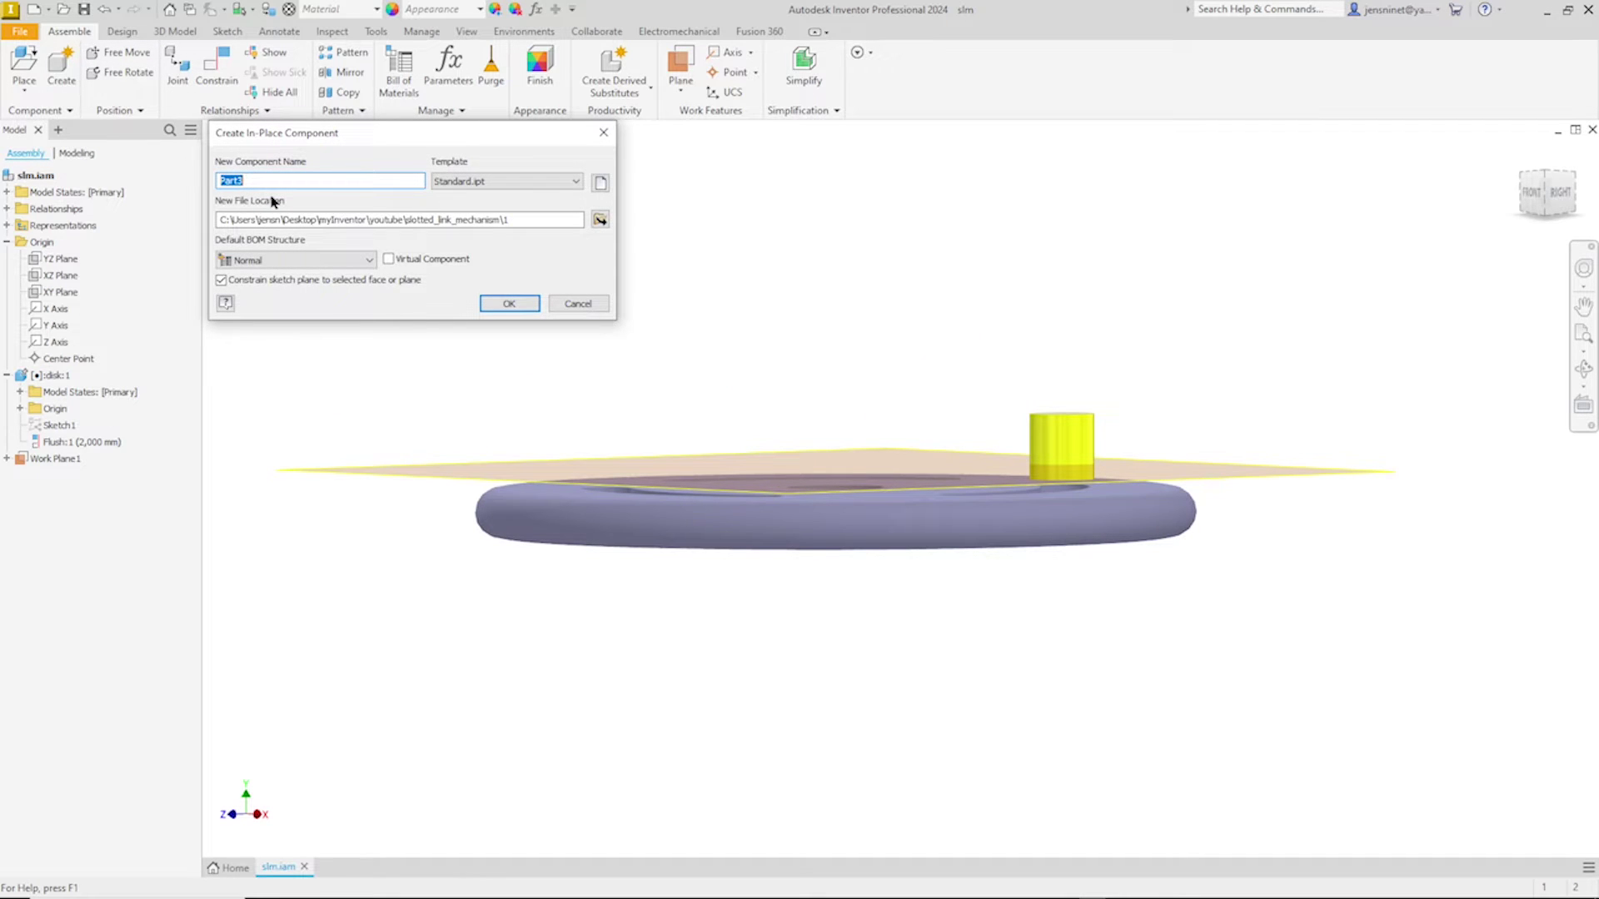
text(yoke)
click(604, 190)
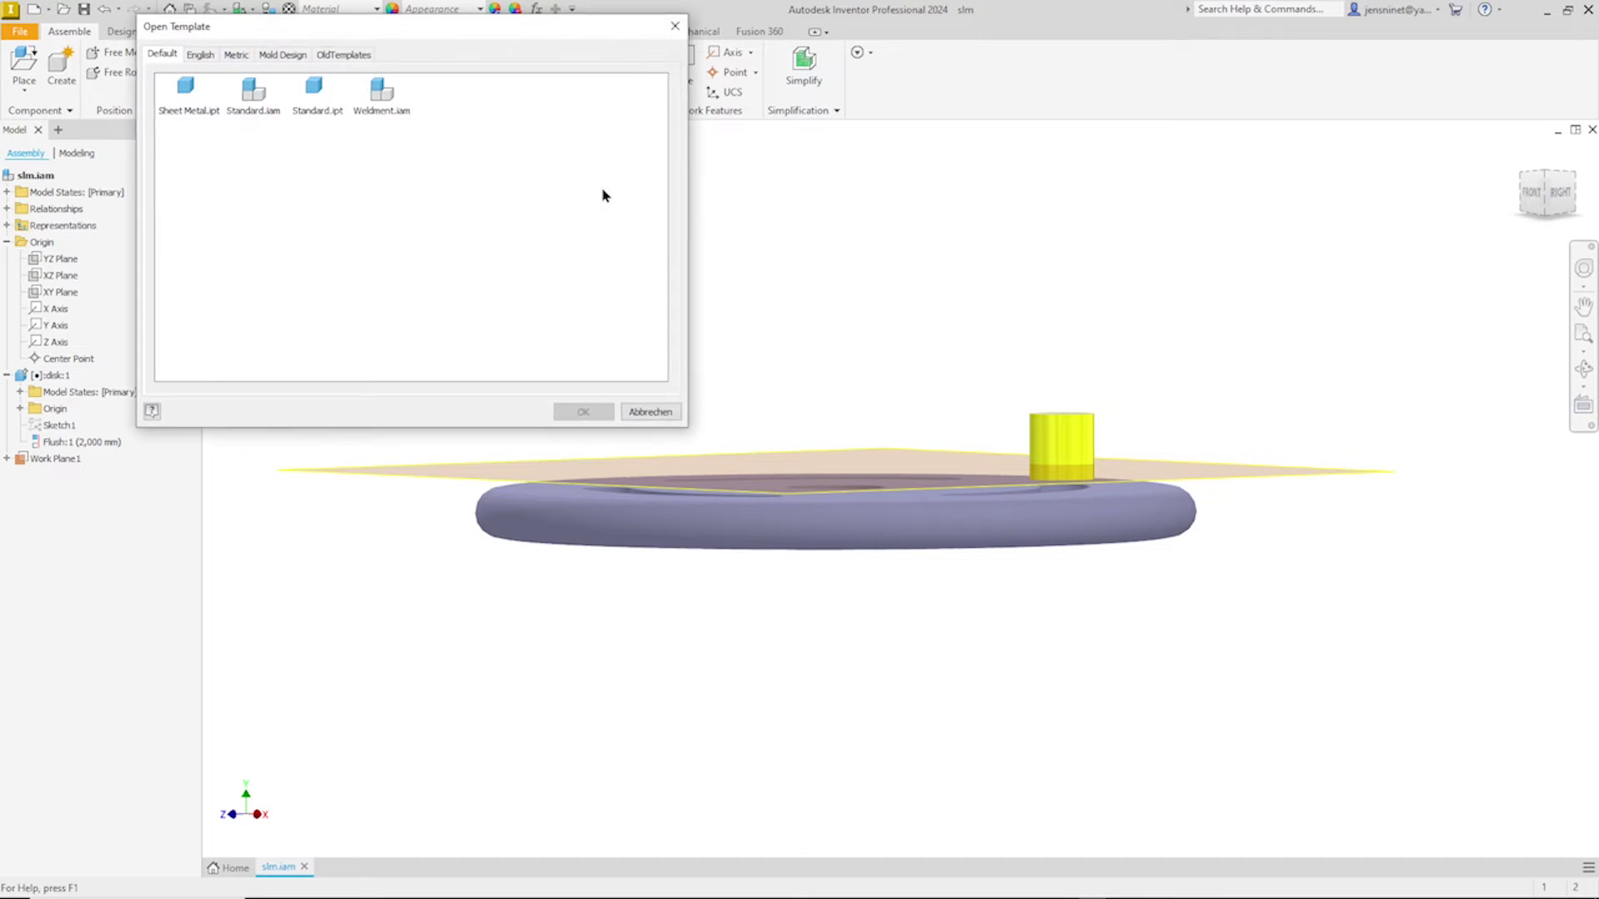
click(238, 56)
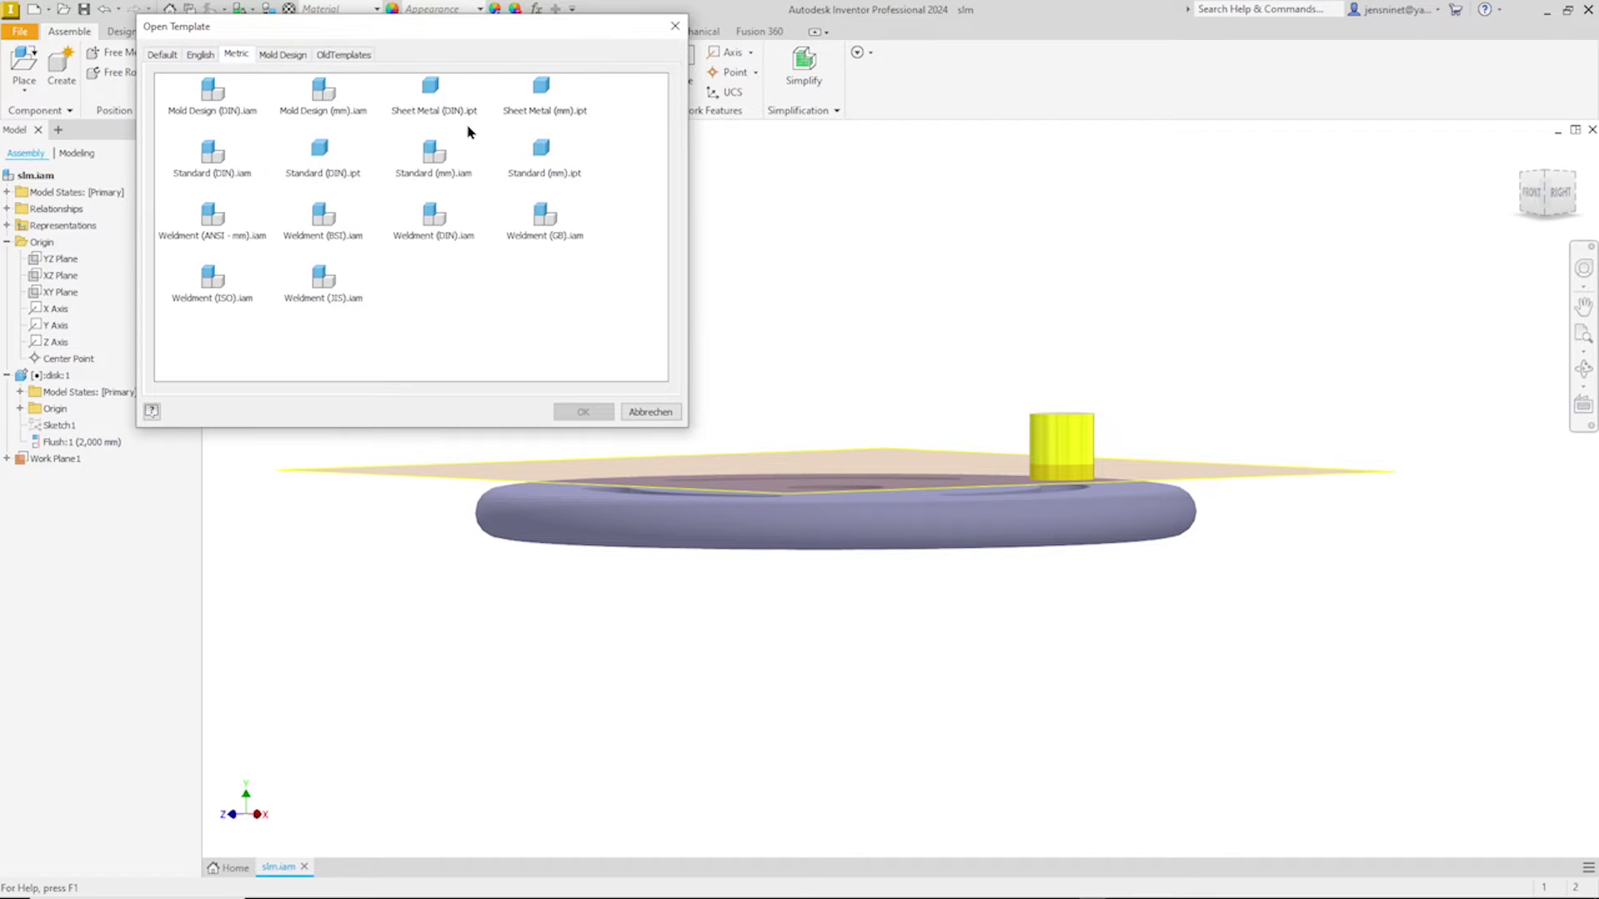
click(533, 151)
click(583, 412)
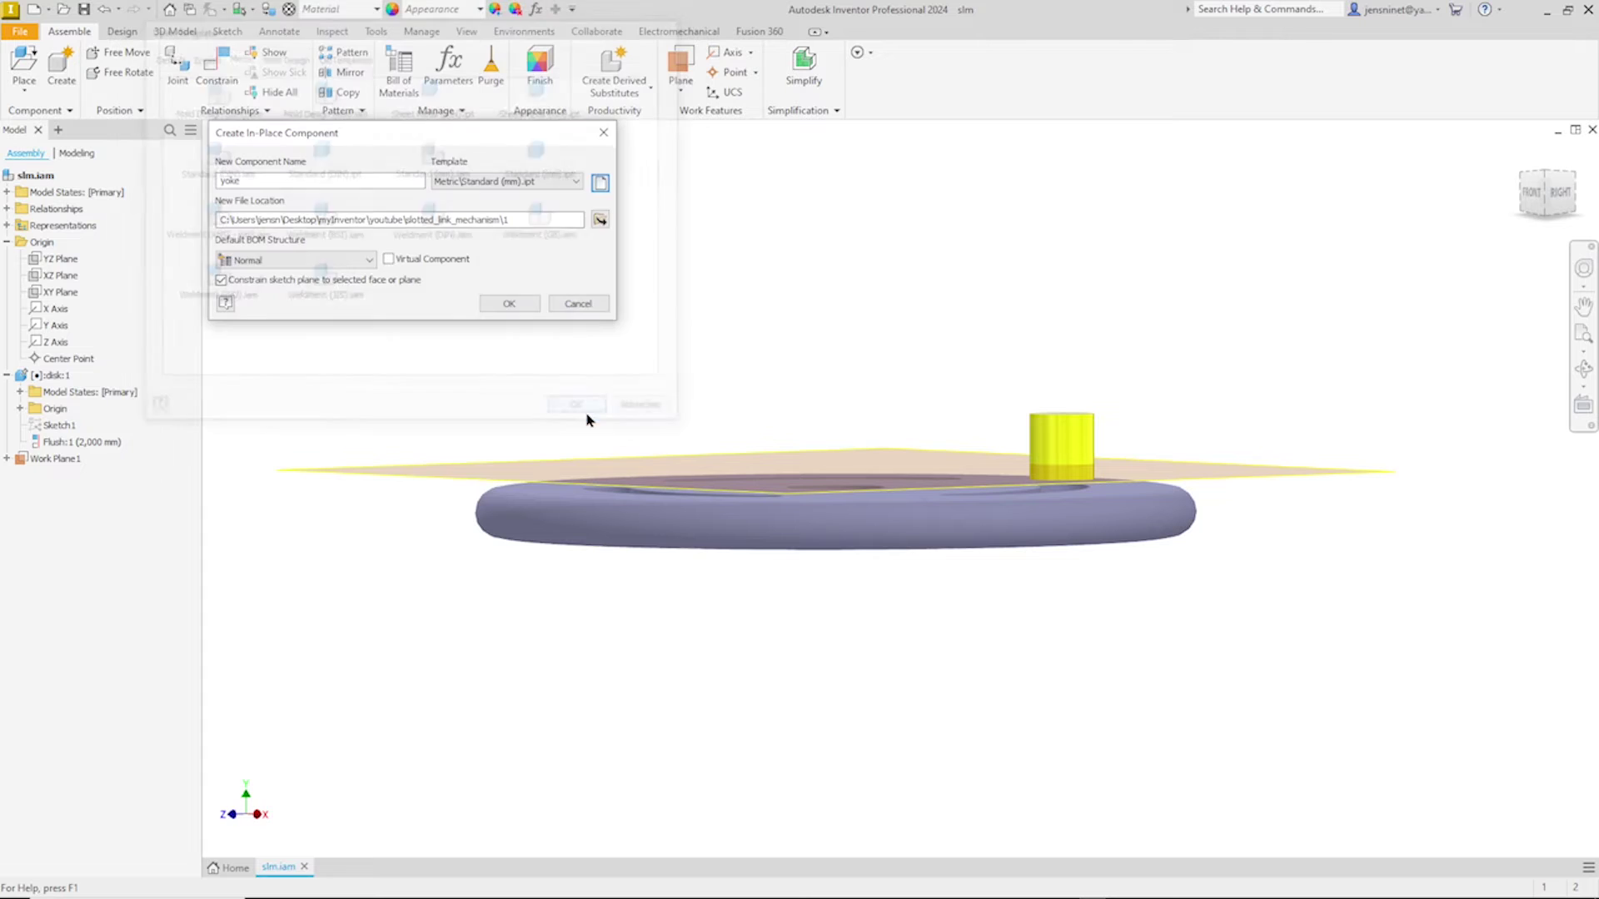
click(531, 308)
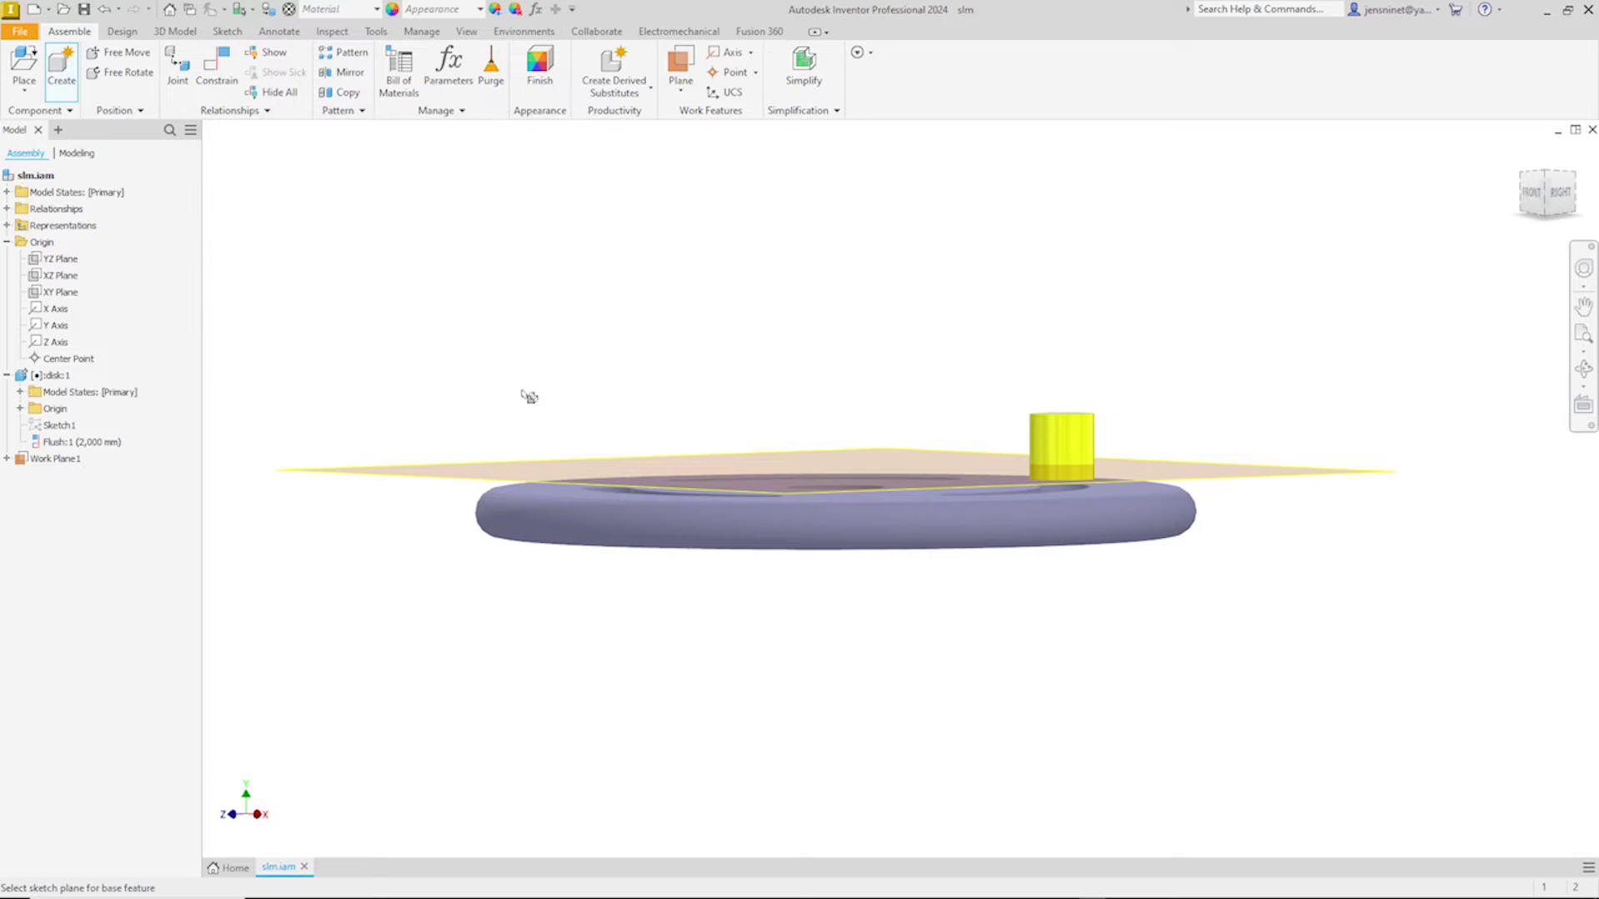
click(497, 472)
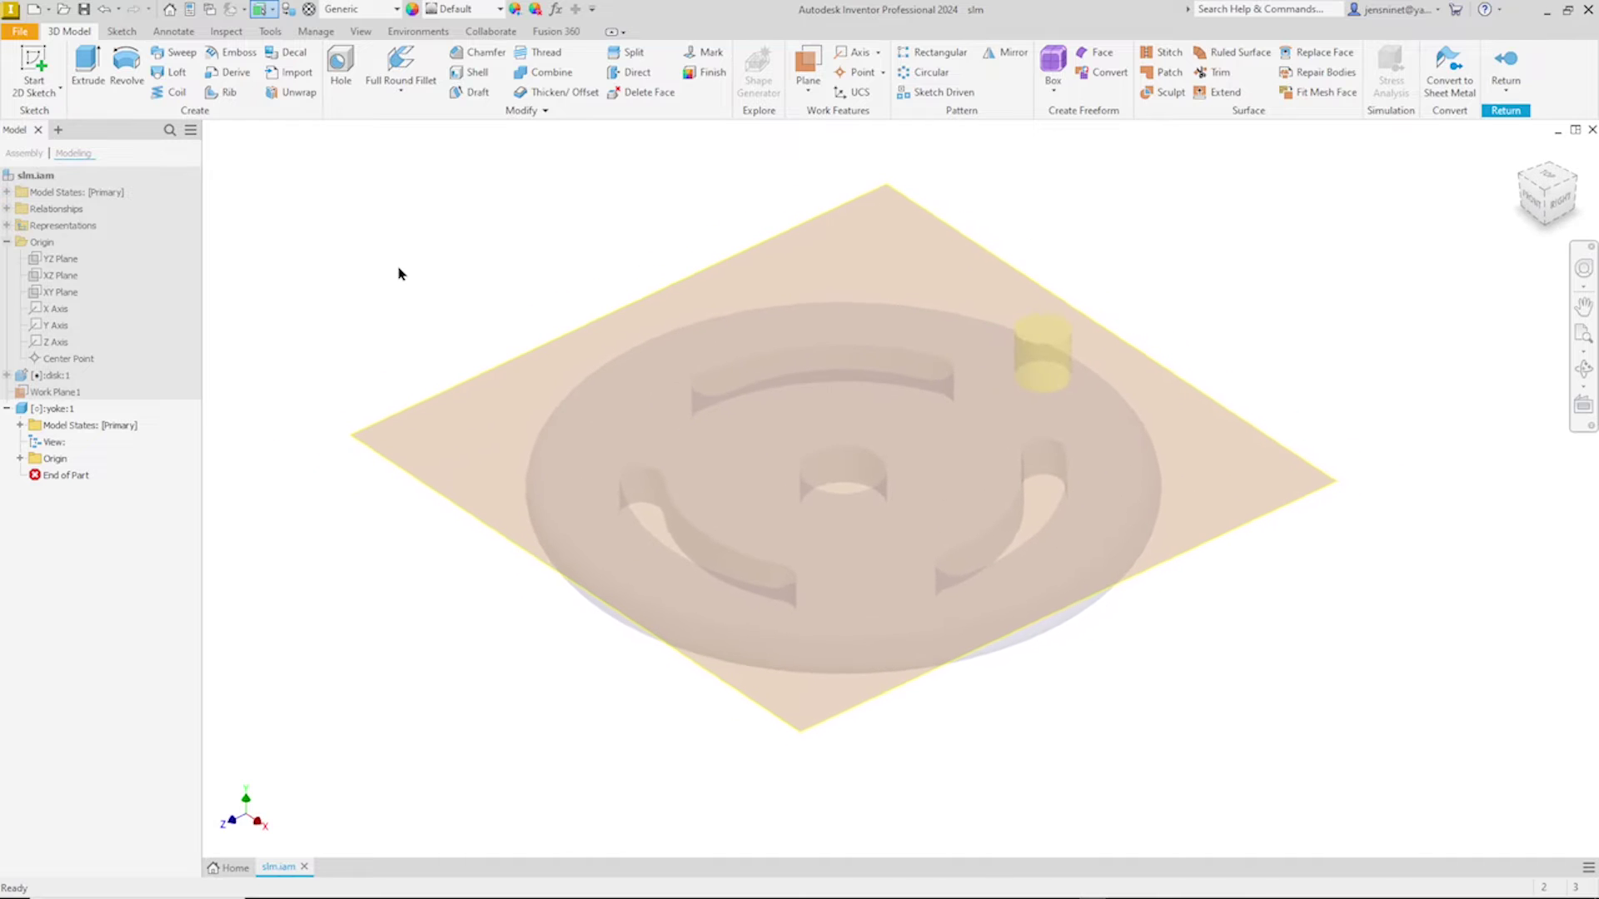
Step: Start Sketch1 in the yoke on Work Plane1
right_click(399, 267)
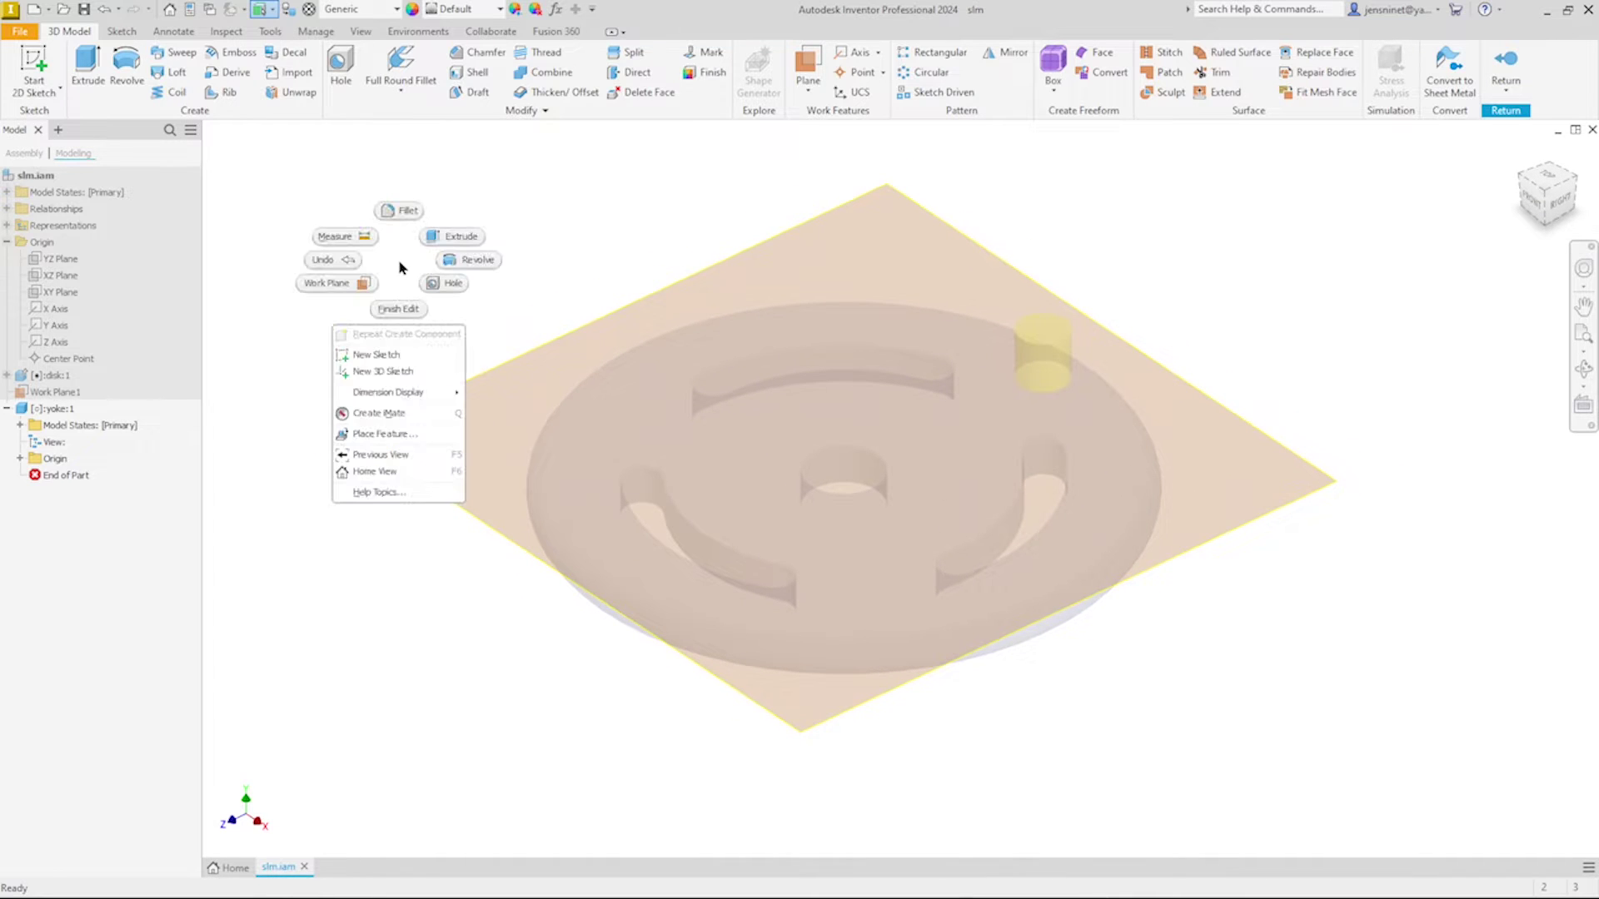
click(398, 354)
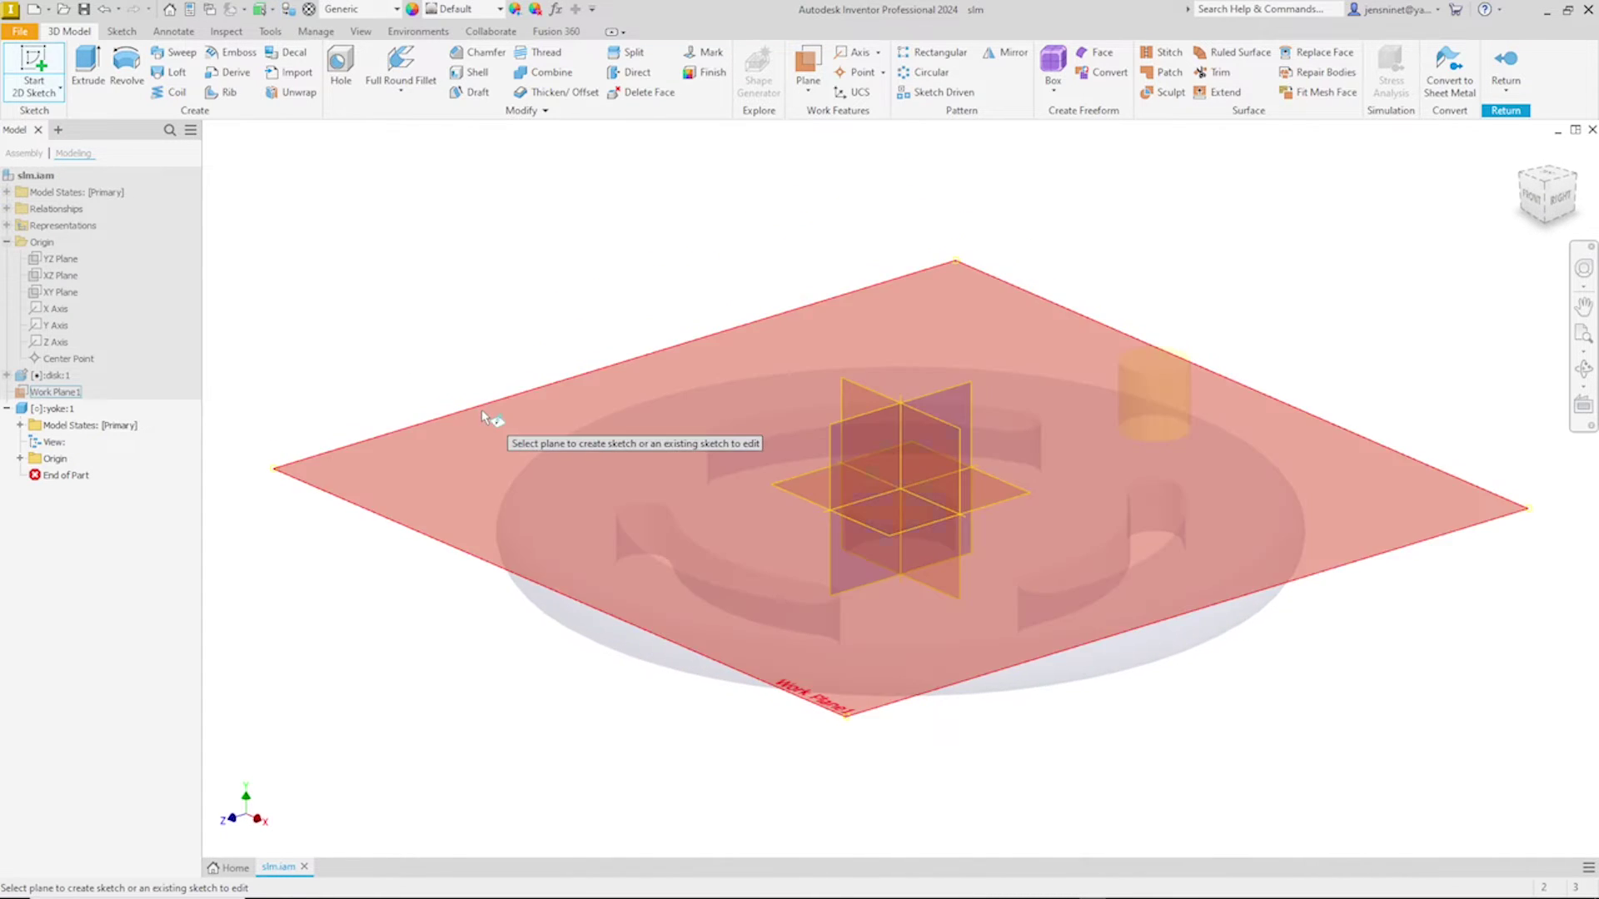
click(496, 413)
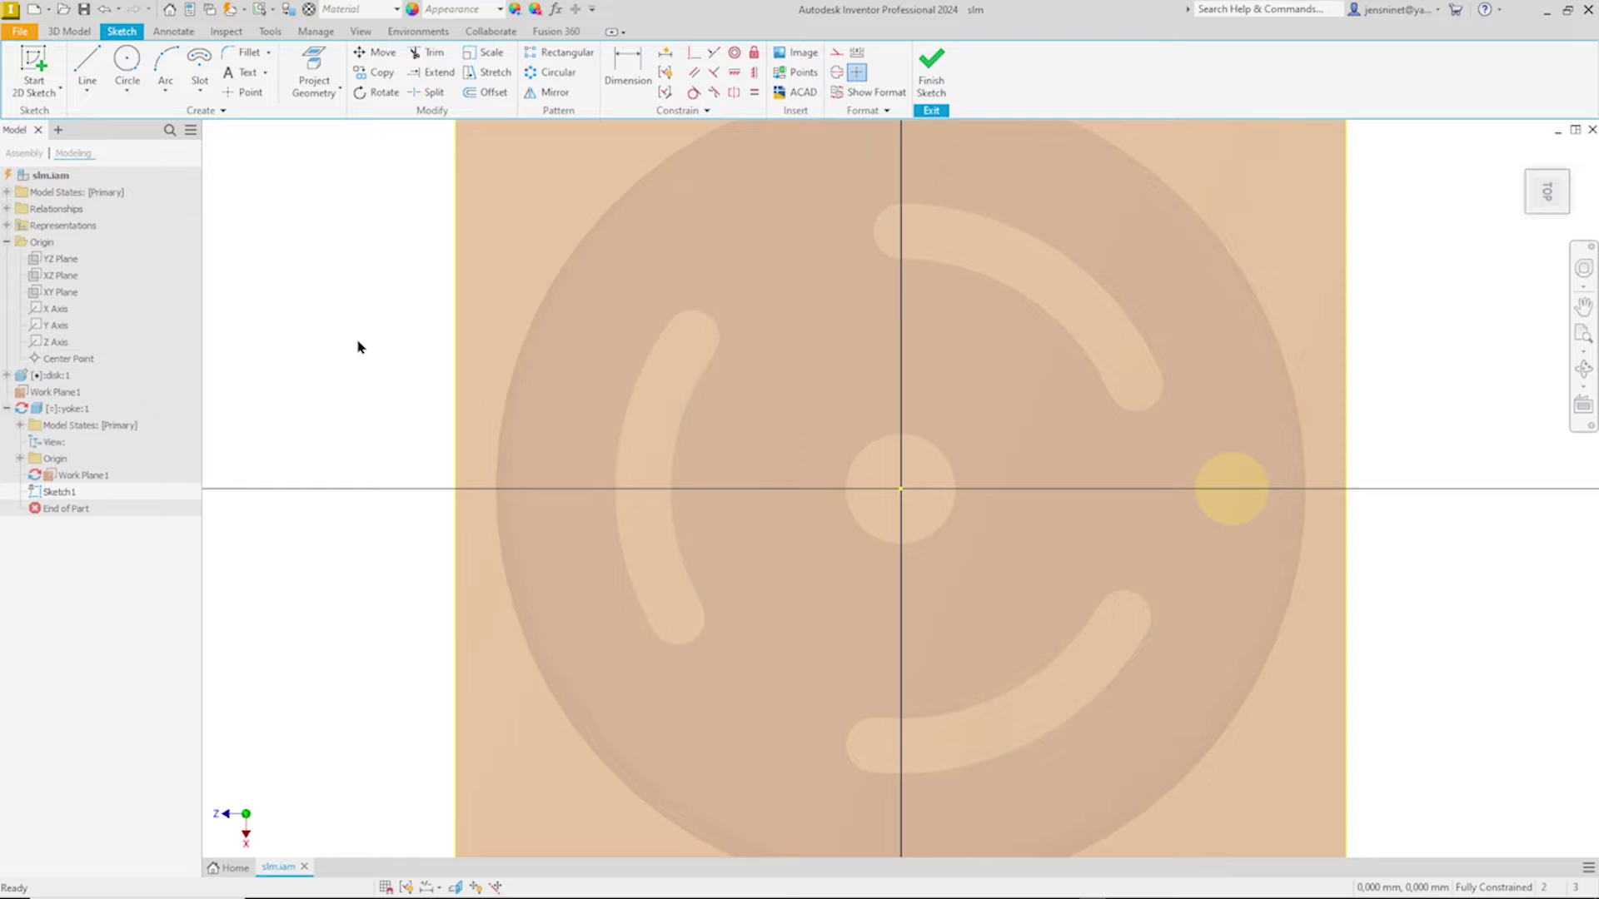
Step: Project the disk's centre hole circle and small pin circle into the yoke's Sketch1
right_click(358, 347)
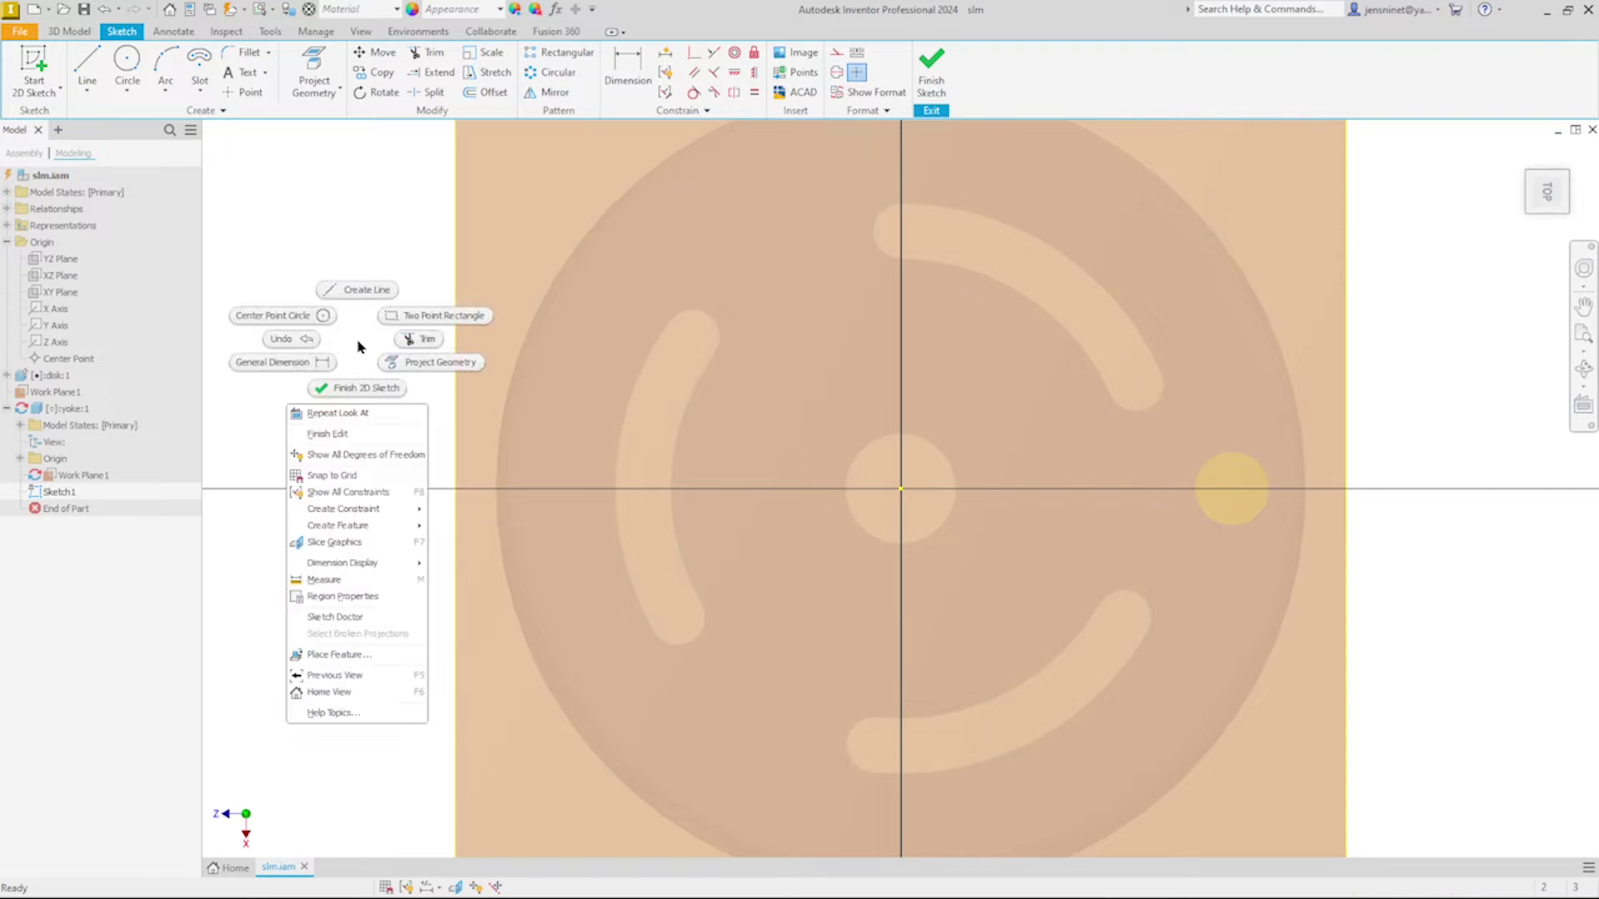
click(410, 366)
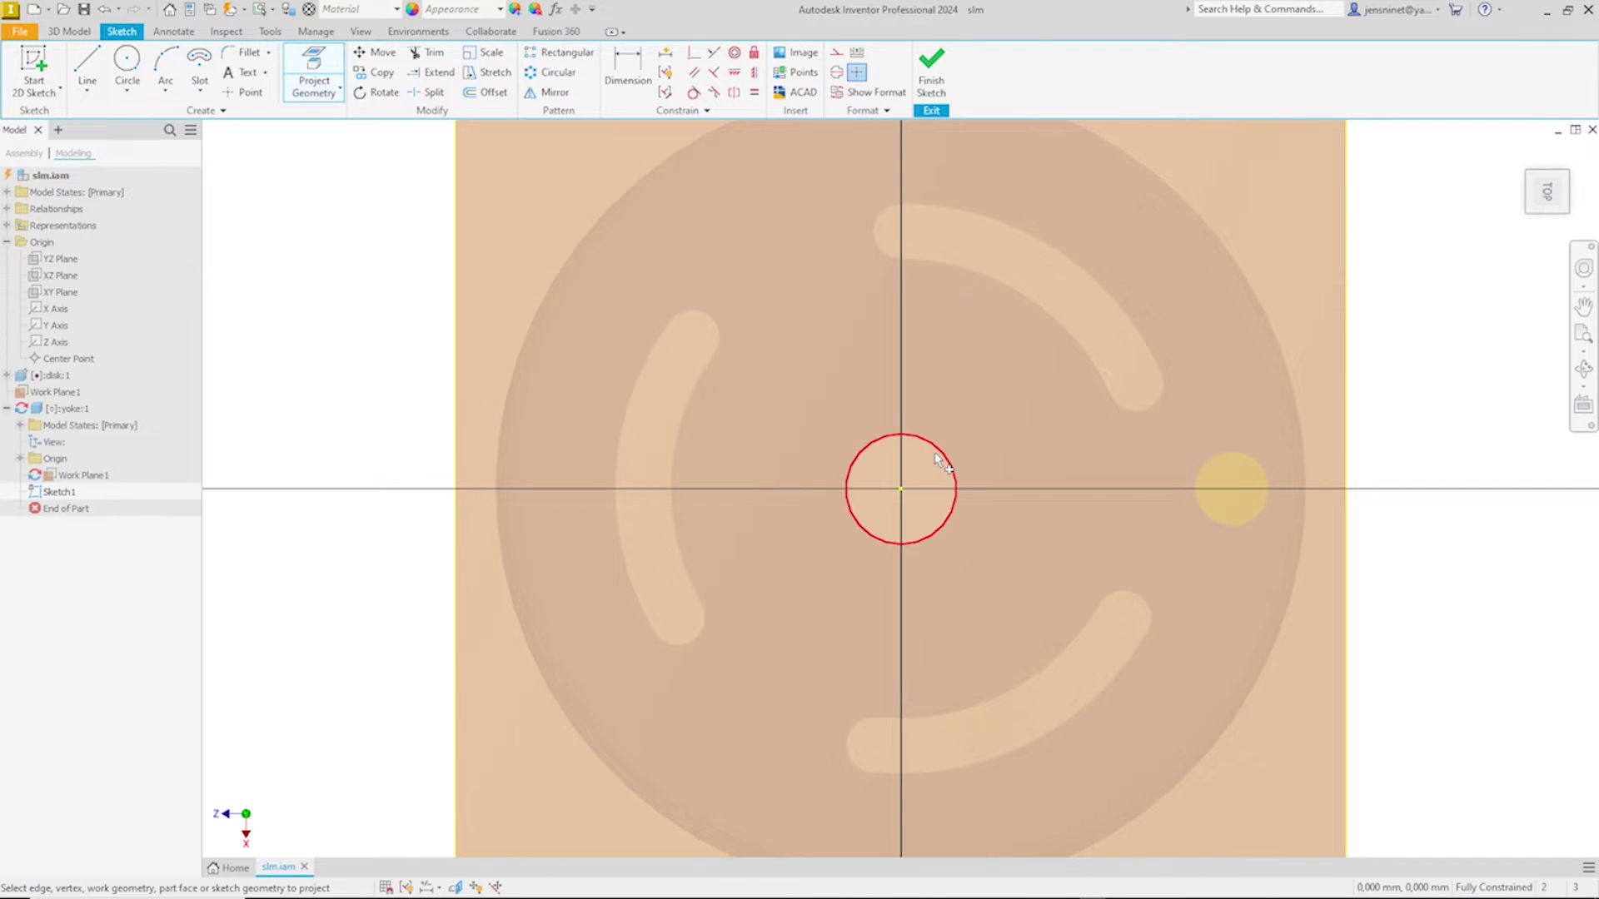
click(935, 454)
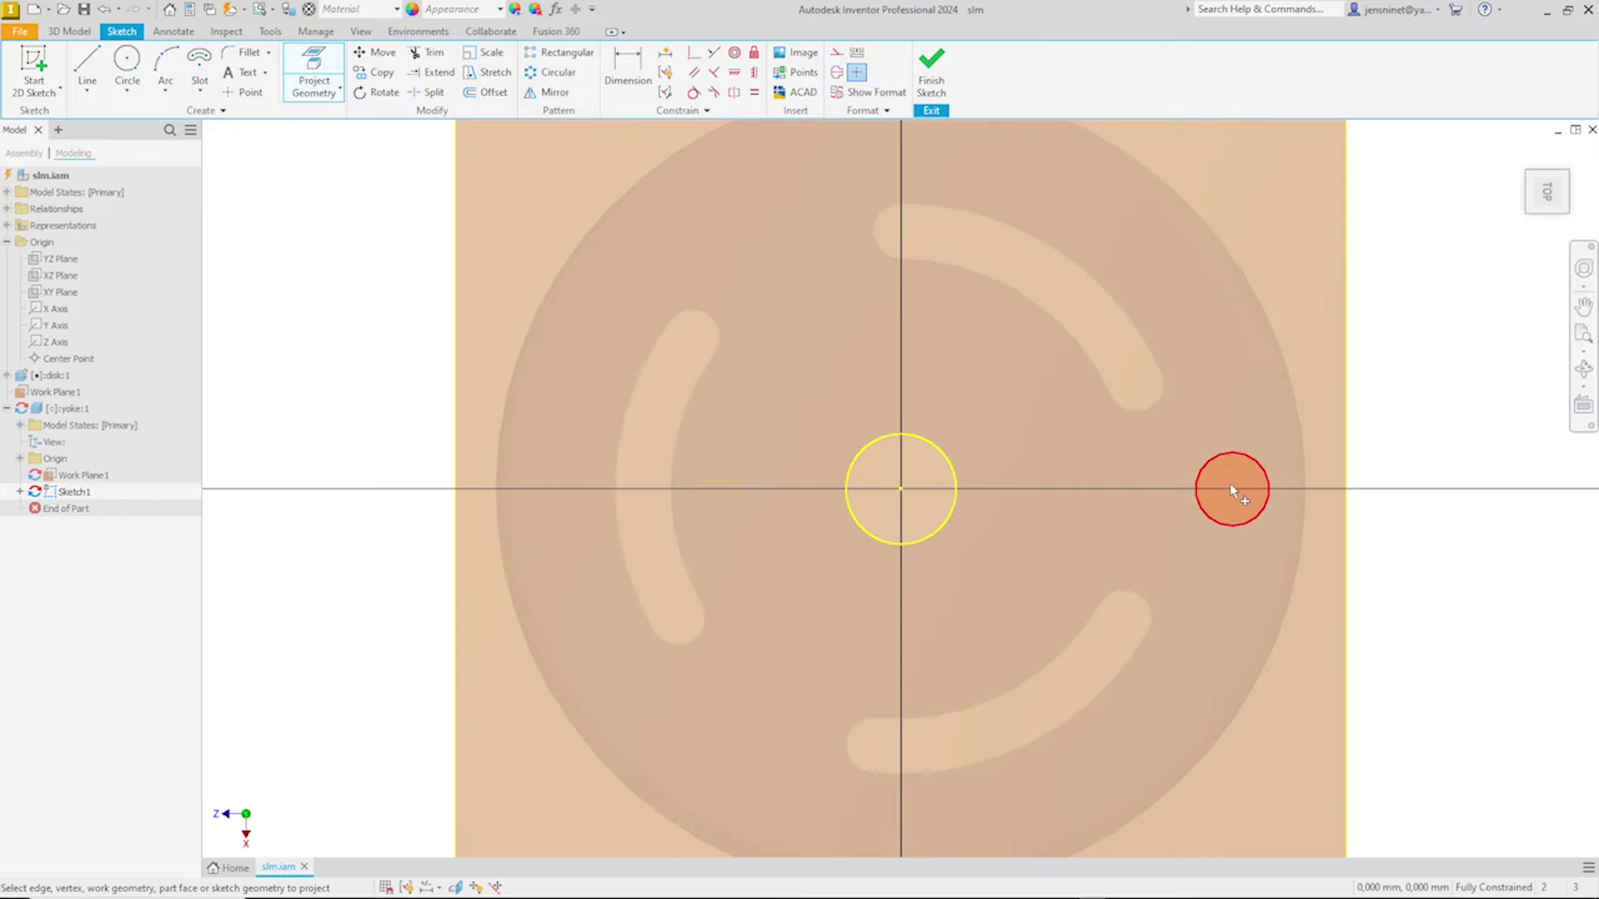
click(1229, 466)
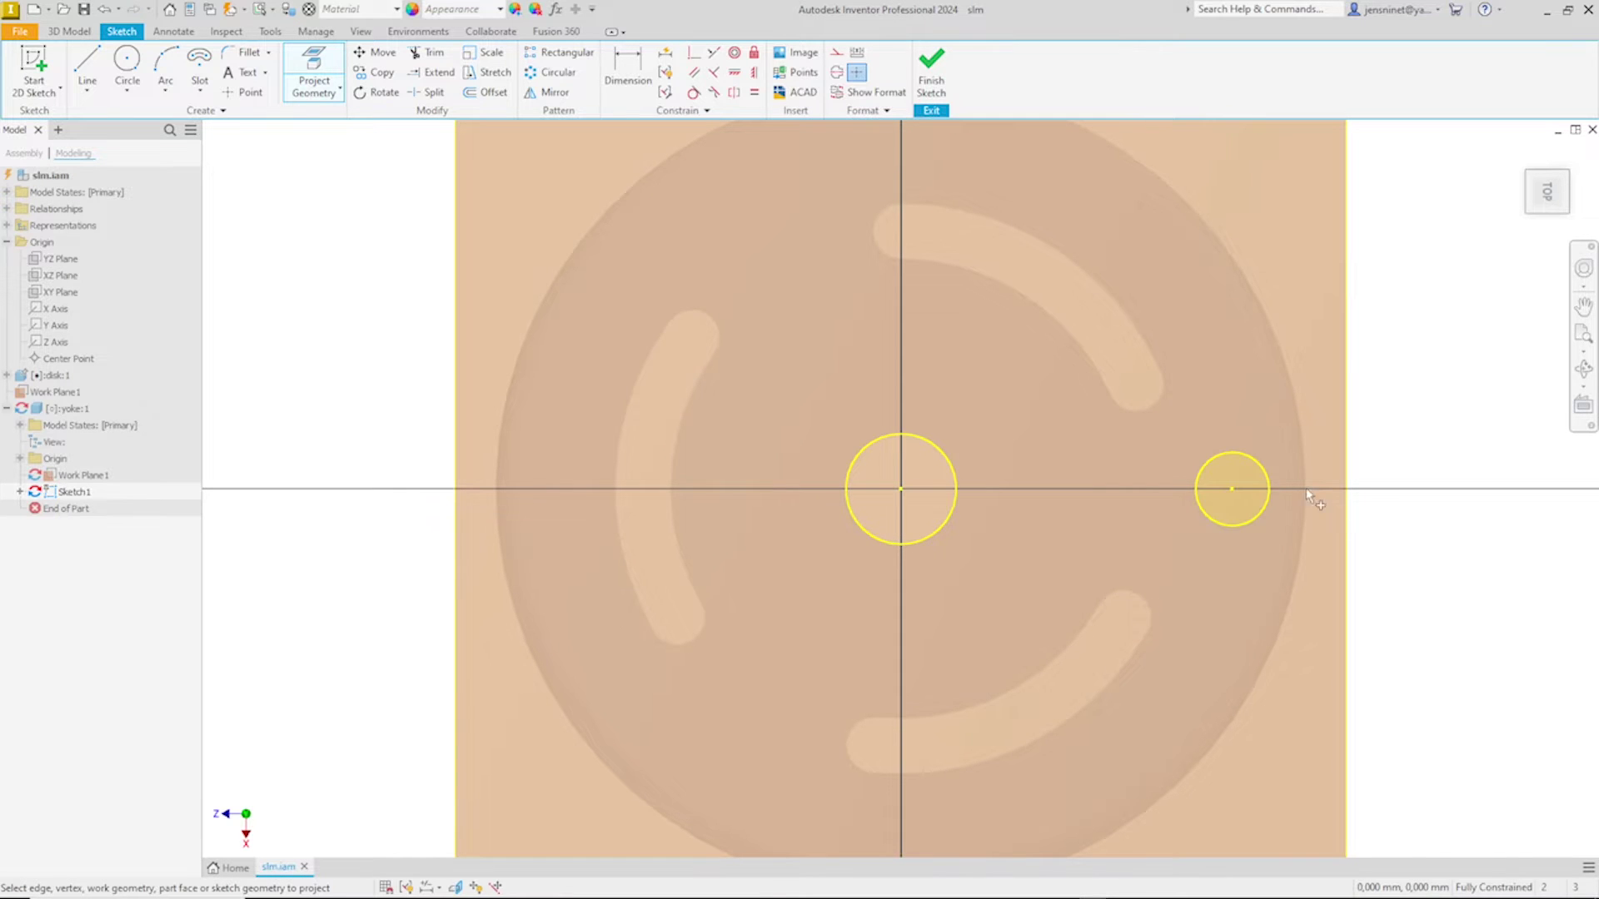
scroll(1395, 511, down, 2)
key(F6)
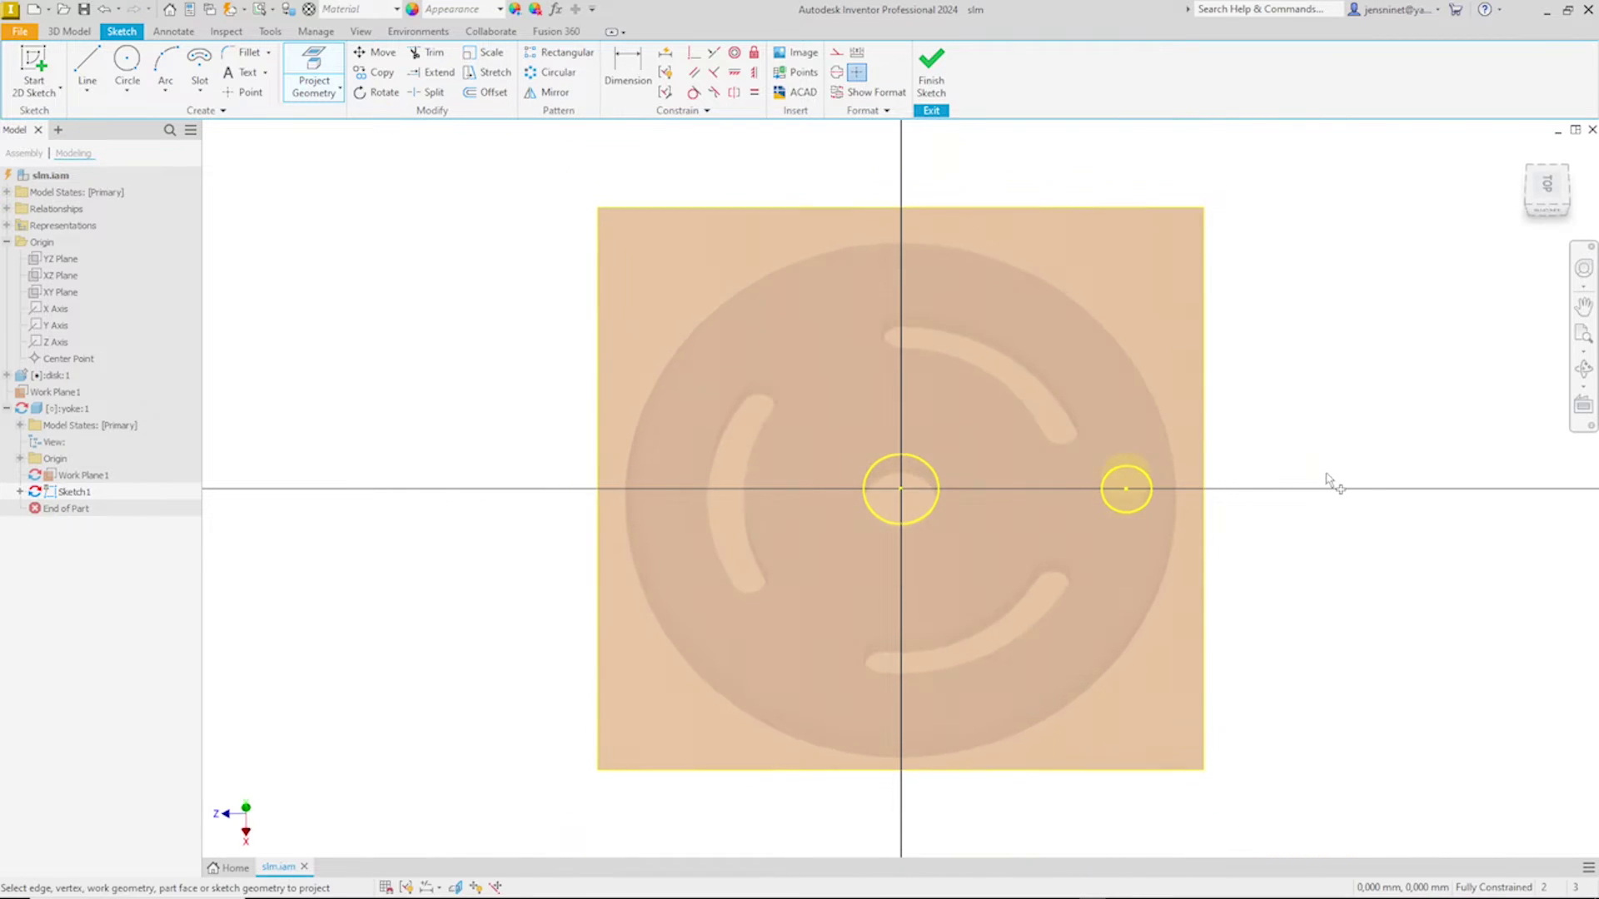
shift+middle_drag(1328, 480, 1313, 478)
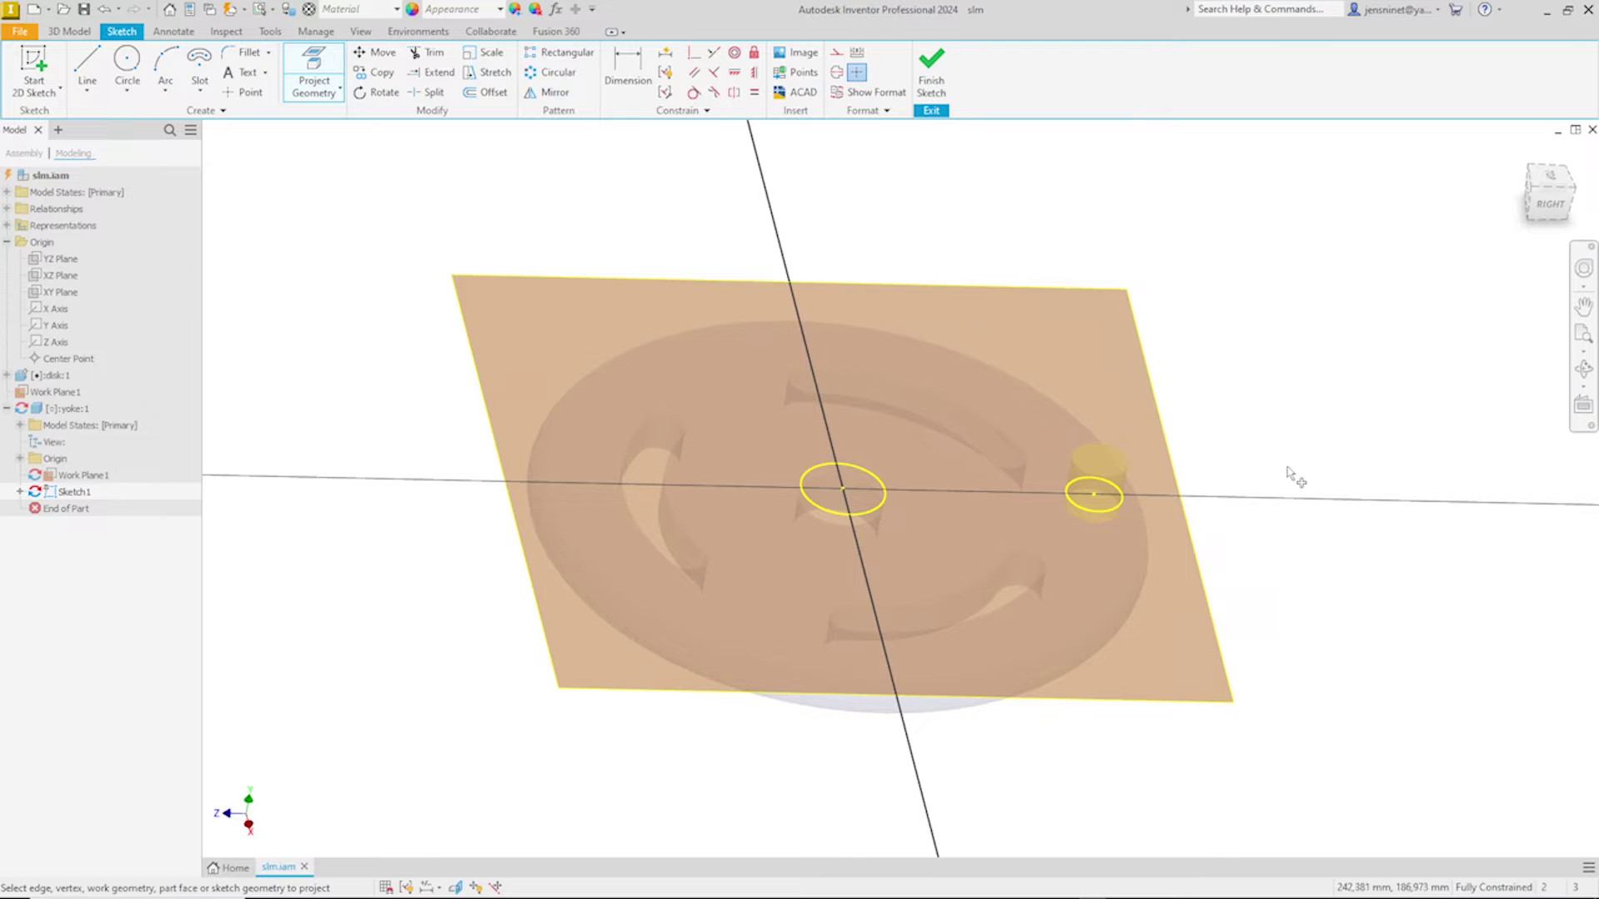
Step: Draw a centre-point slot from the sketch origin to the small circle's centre, sized to that circle
click(200, 94)
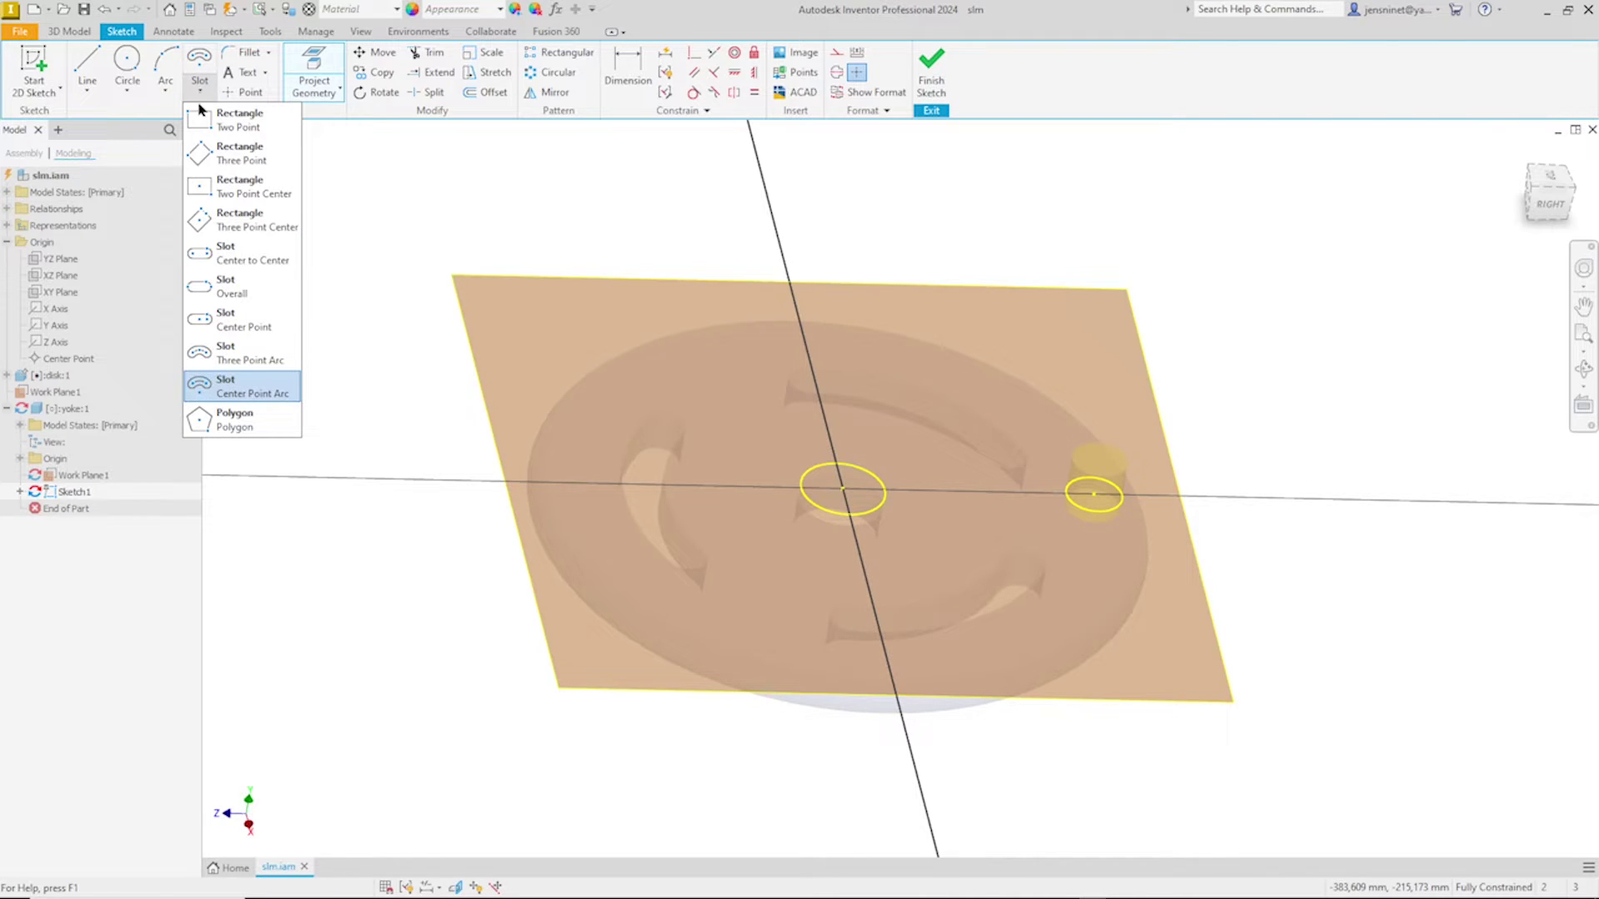
click(222, 321)
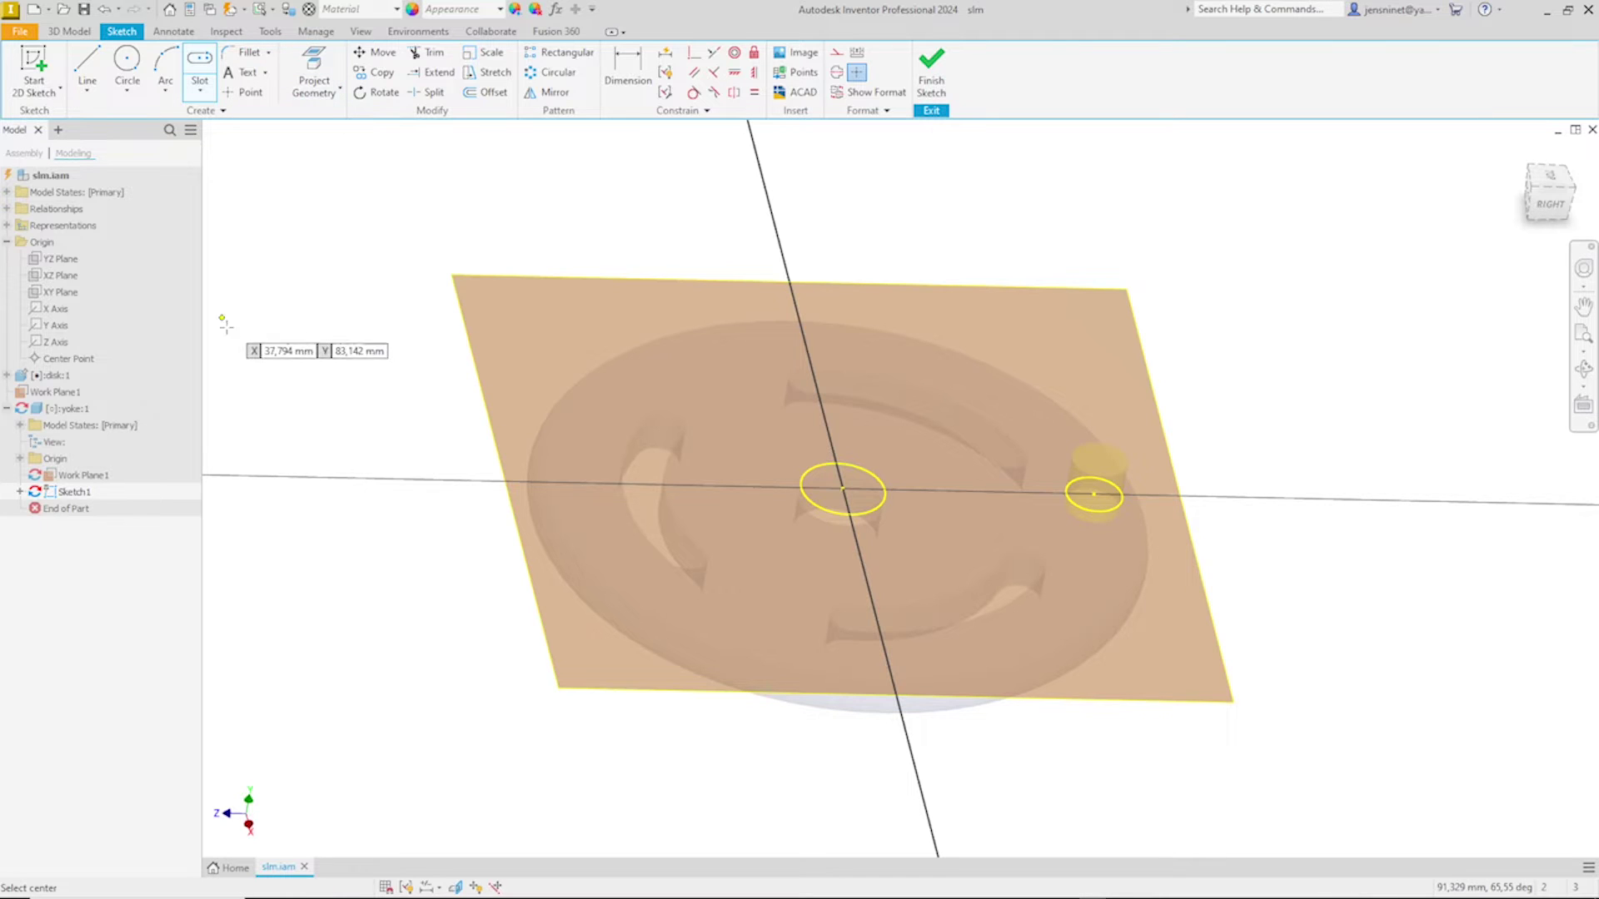
click(843, 487)
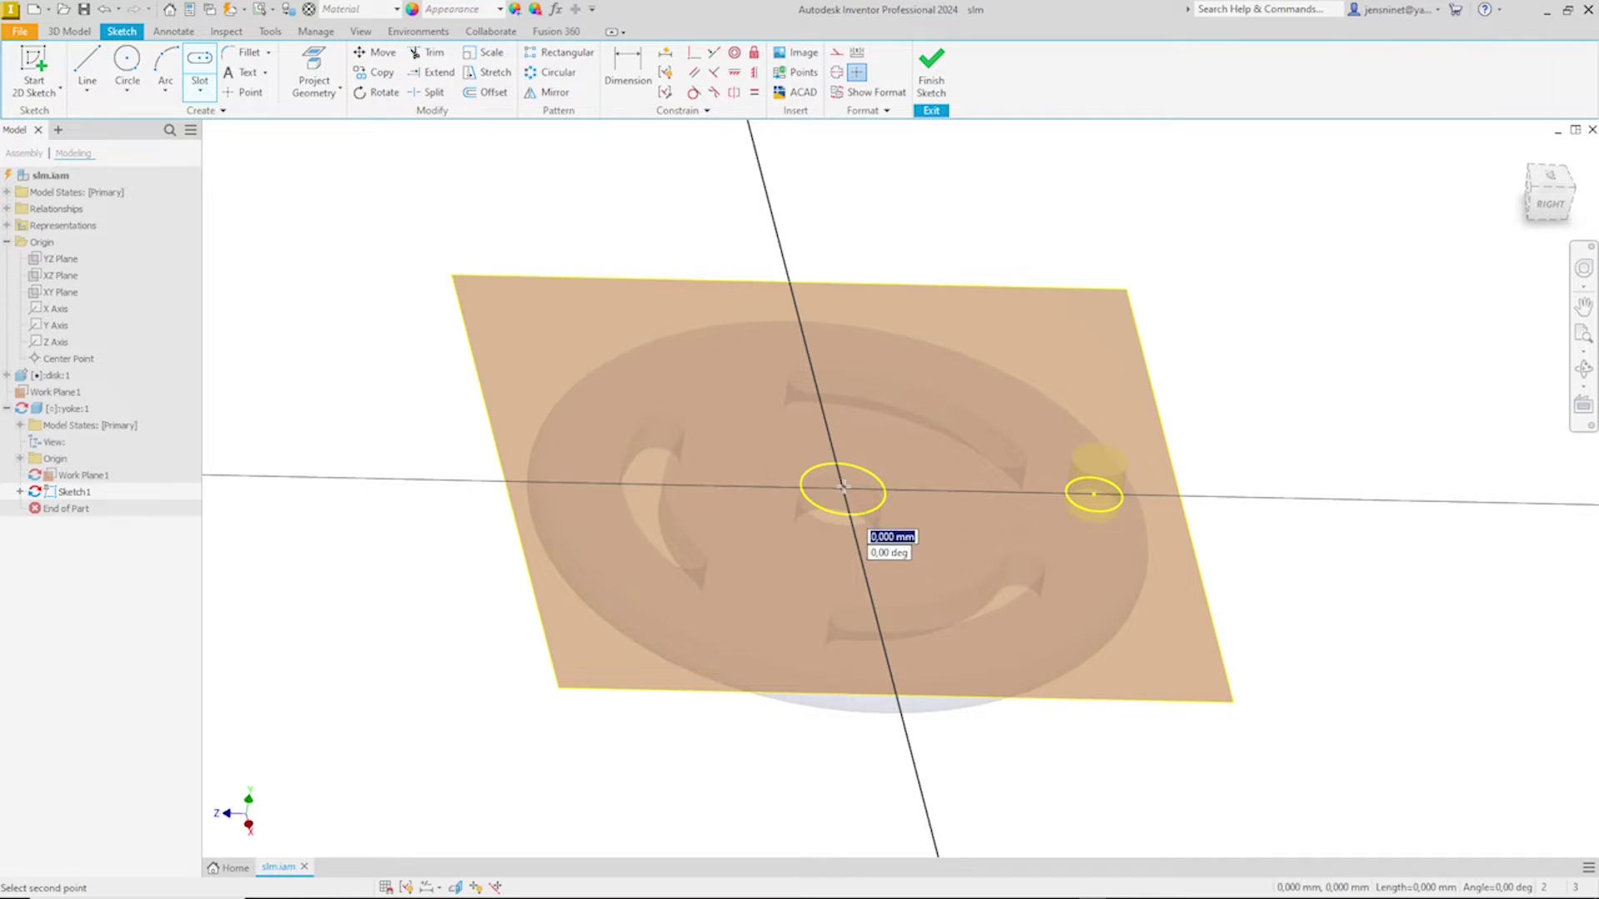
click(1096, 496)
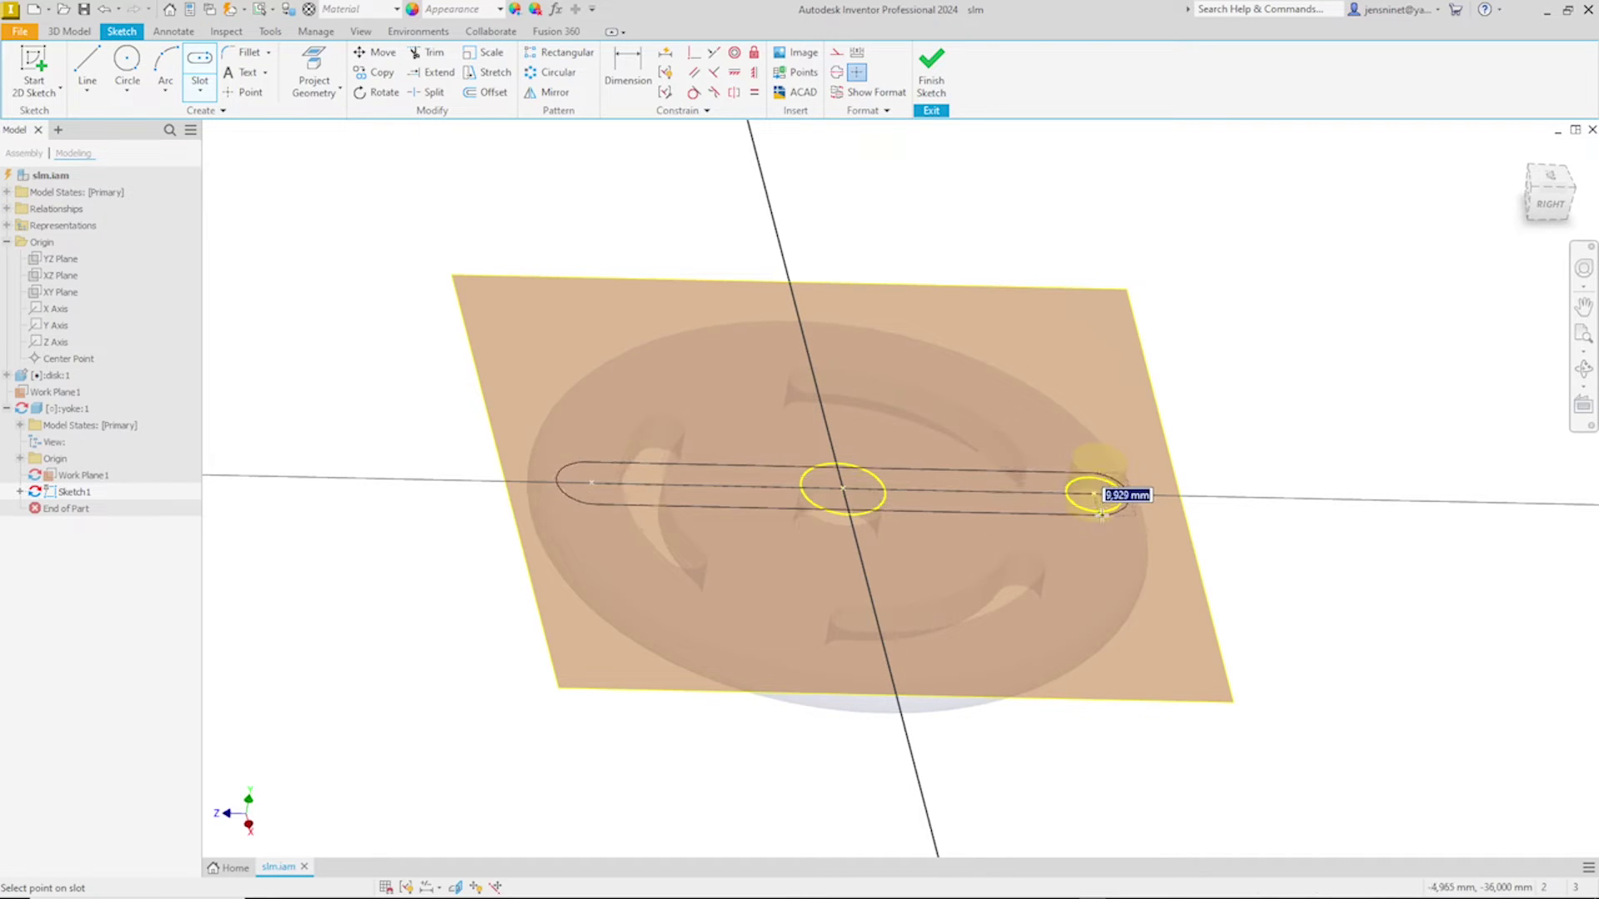
click(1097, 511)
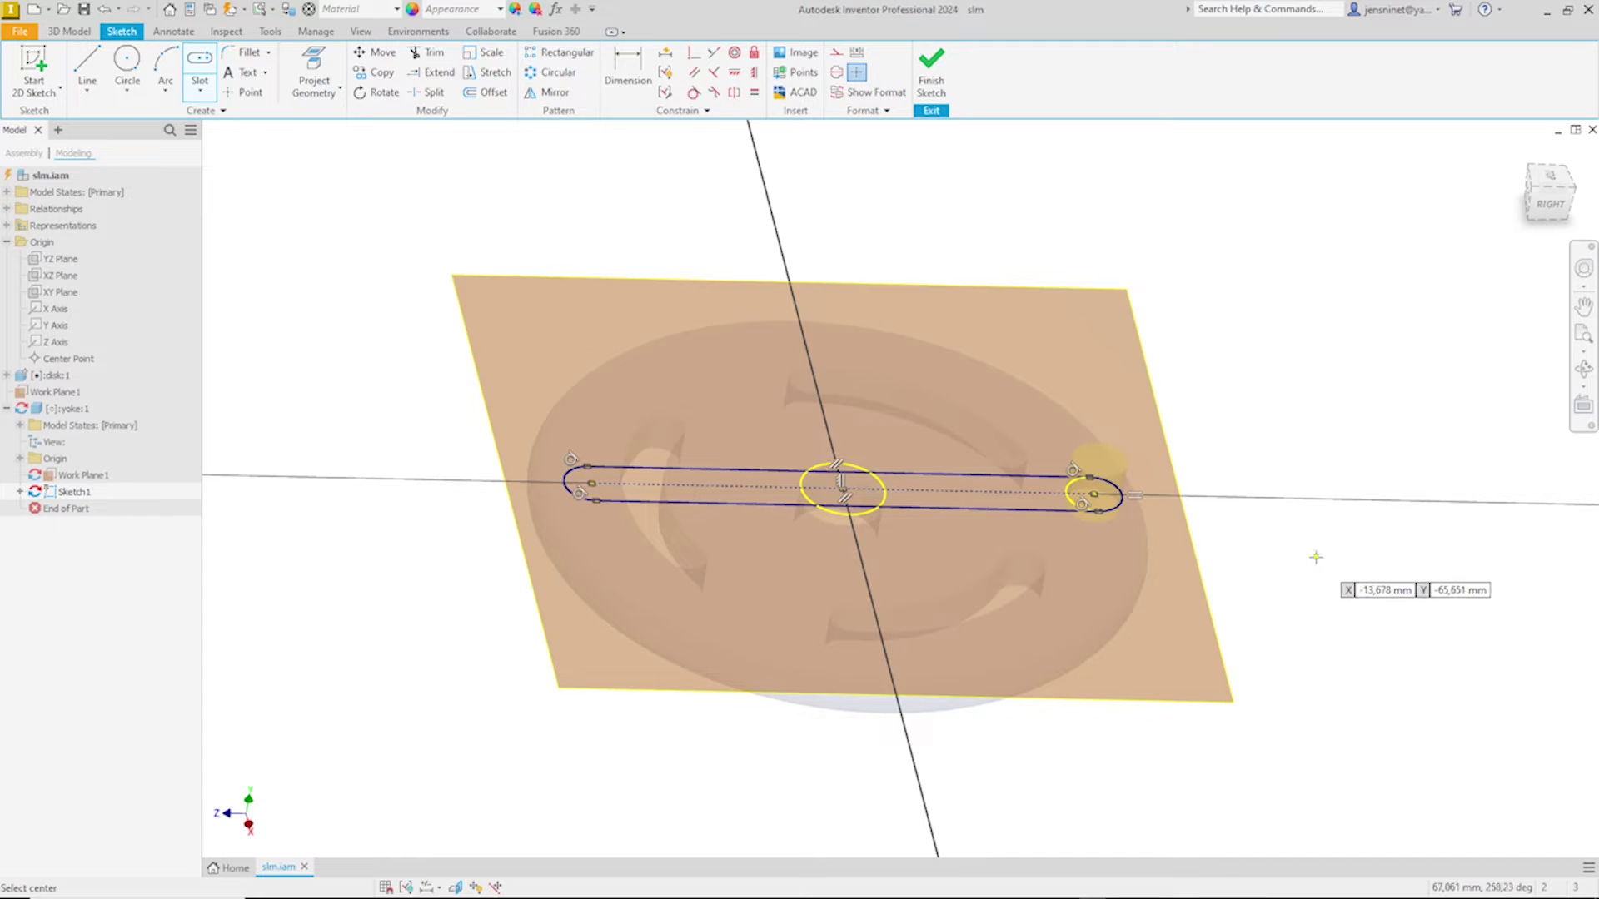
key(Escape)
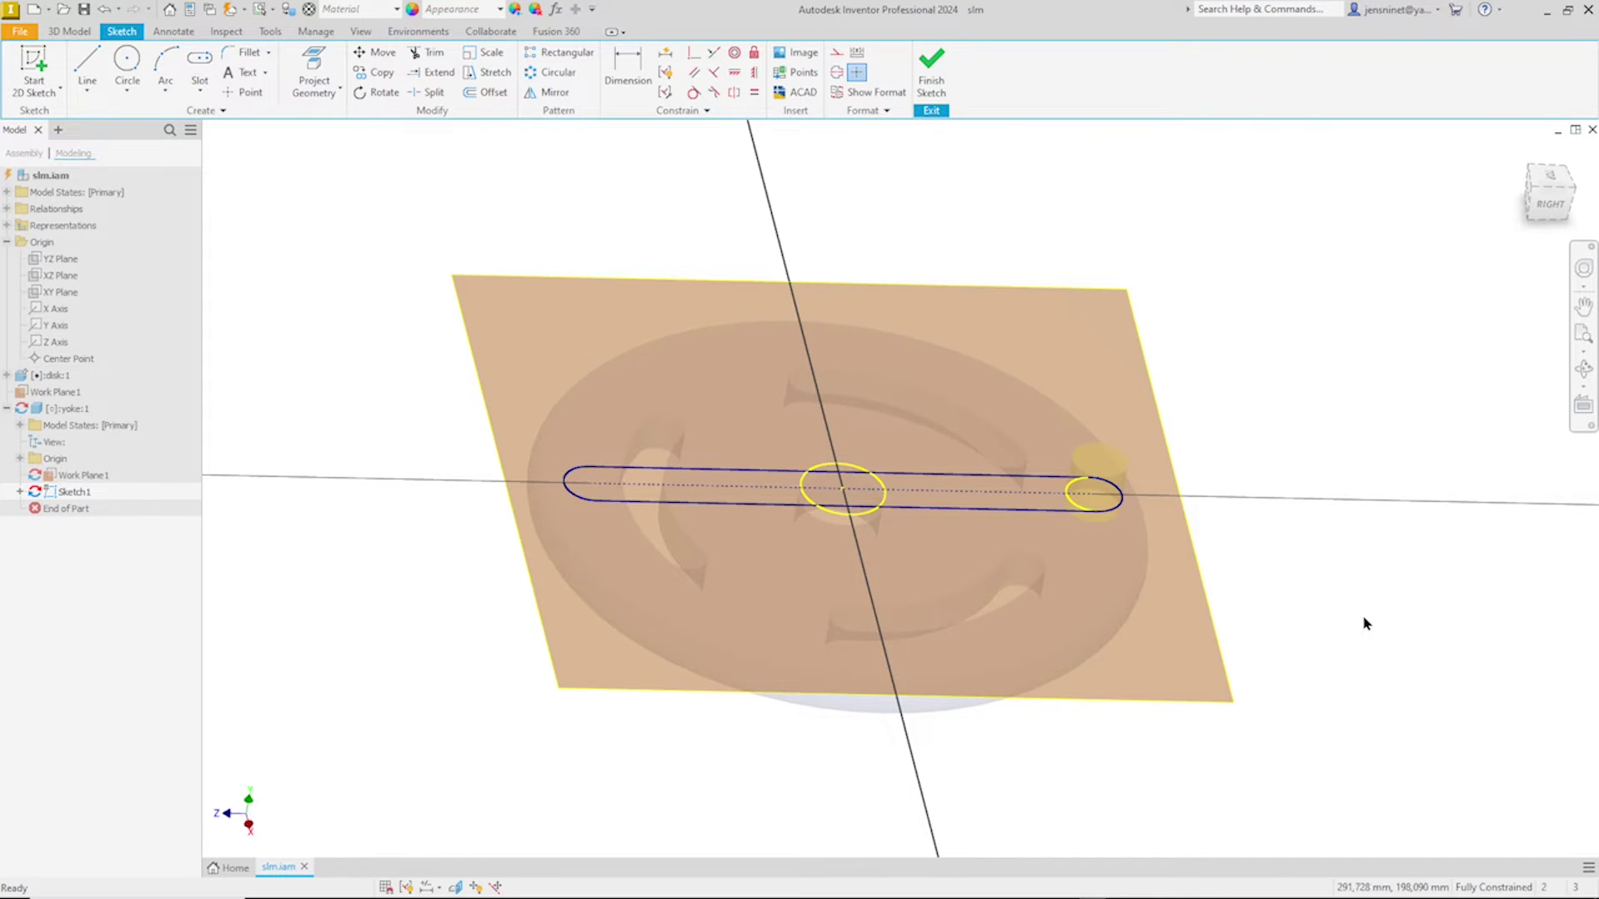
key(Page_Up)
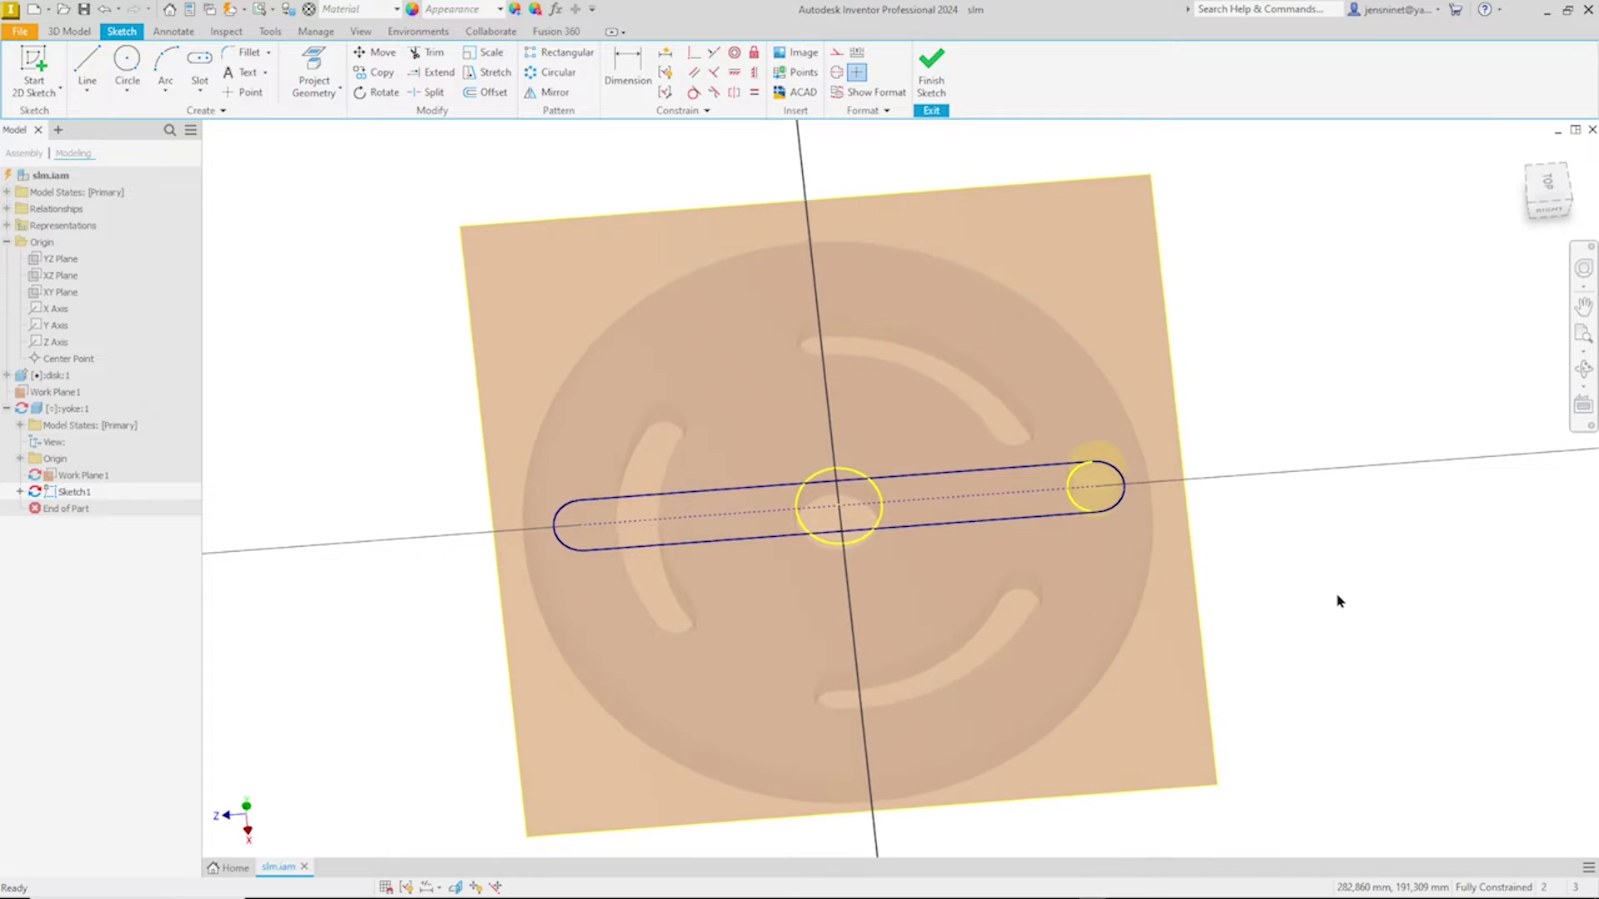
Step: Convert the projected centre hole circle to construction geometry
click(876, 500)
right_click(873, 493)
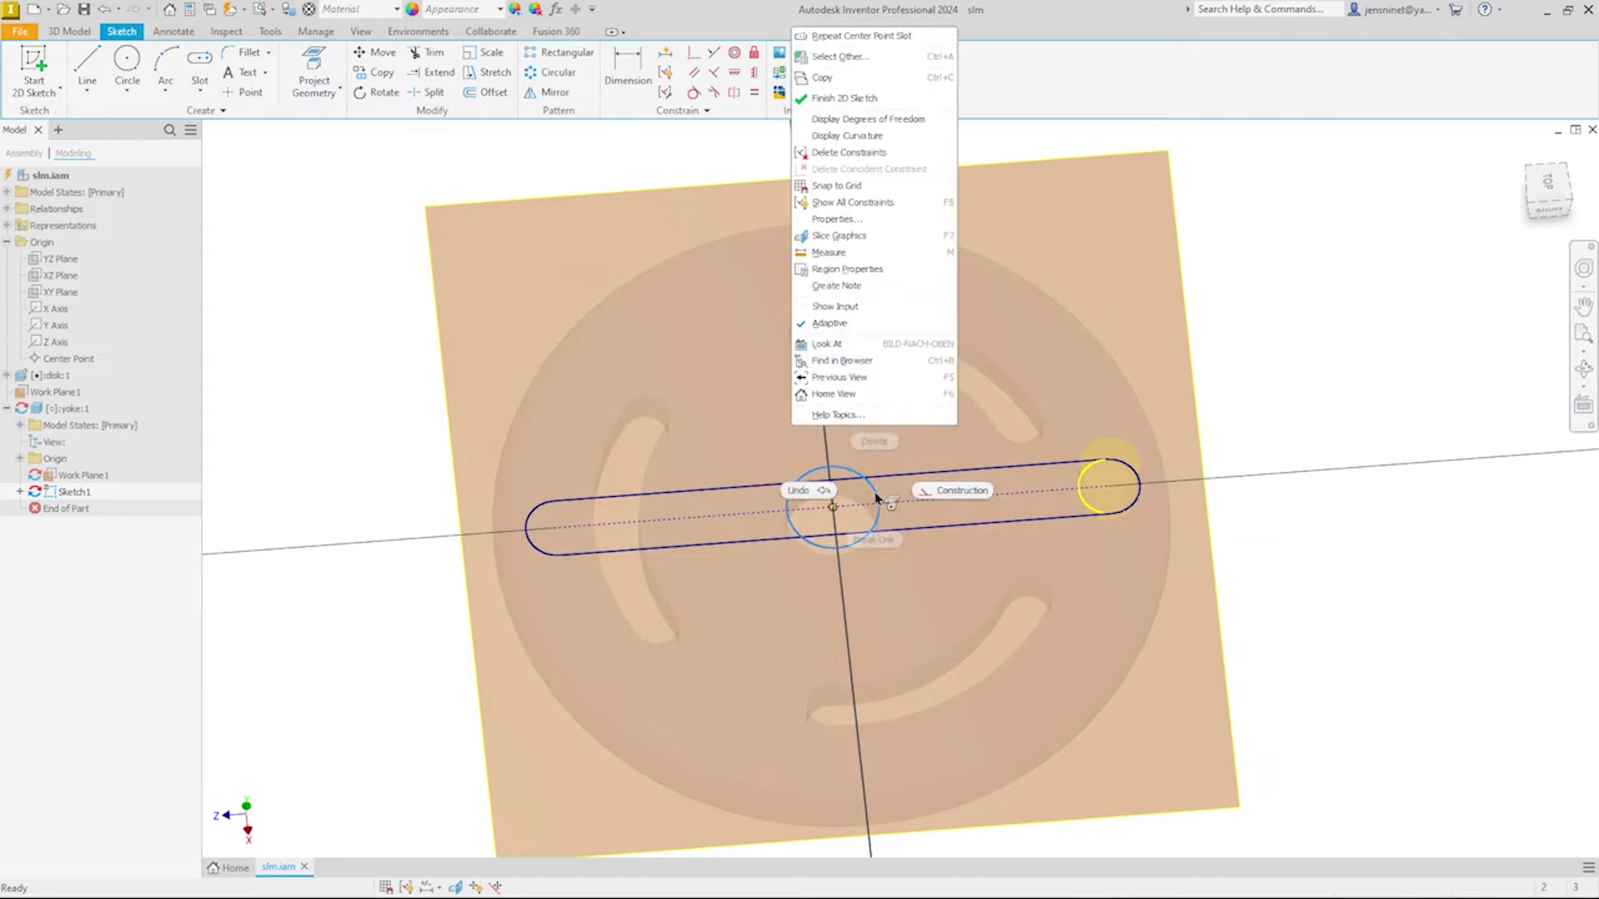
click(932, 492)
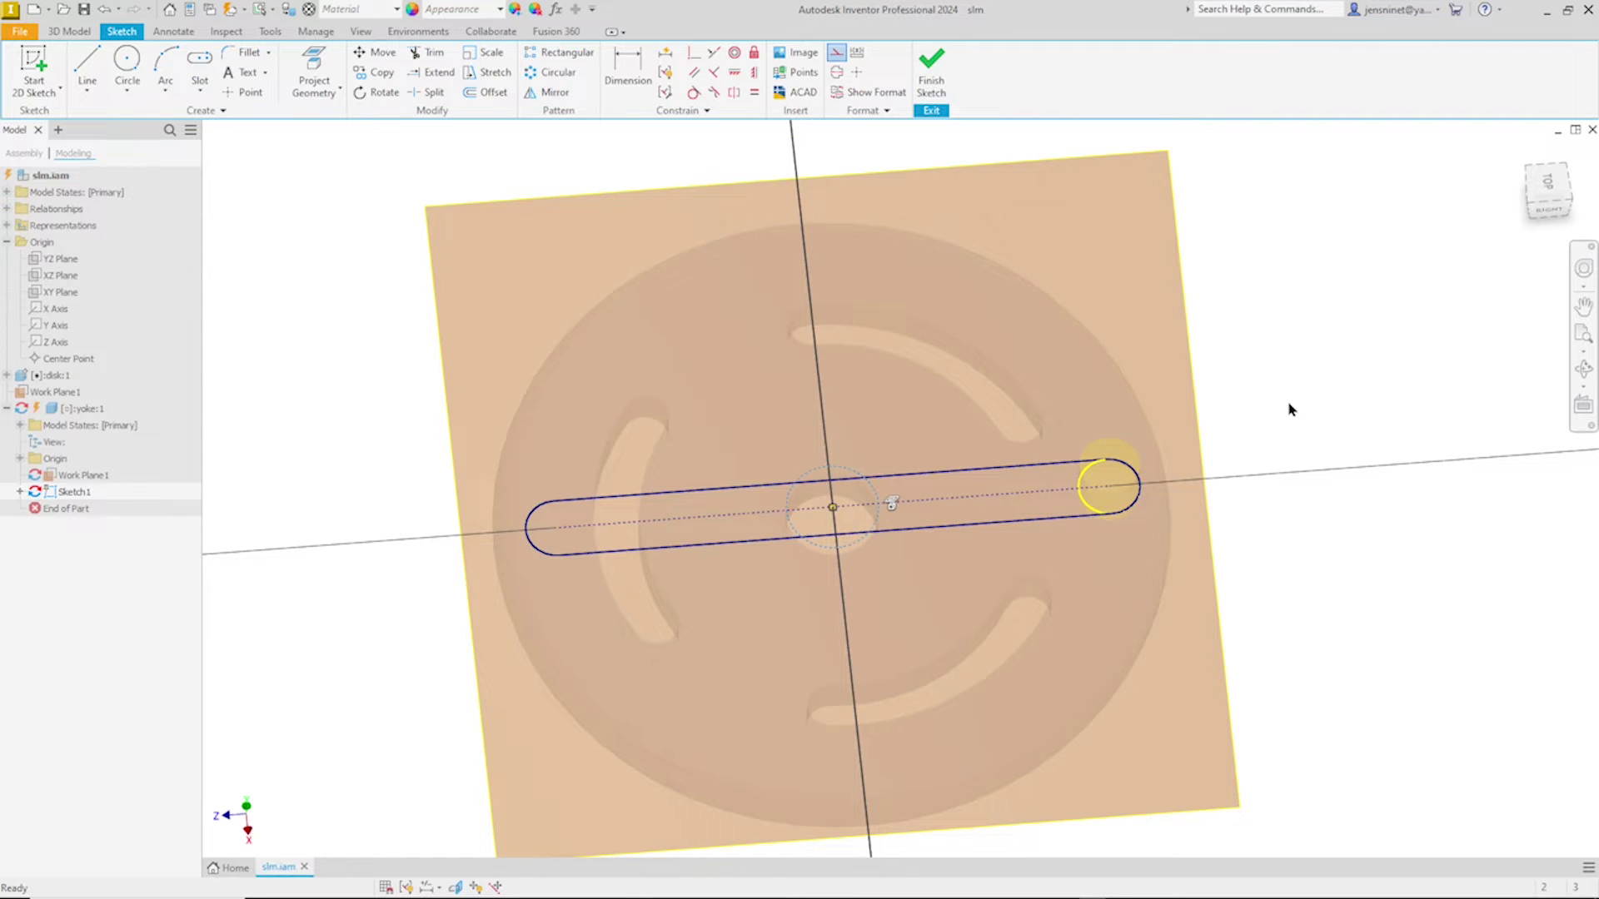
Step: Offset the slot outline 6 mm outward
click(473, 94)
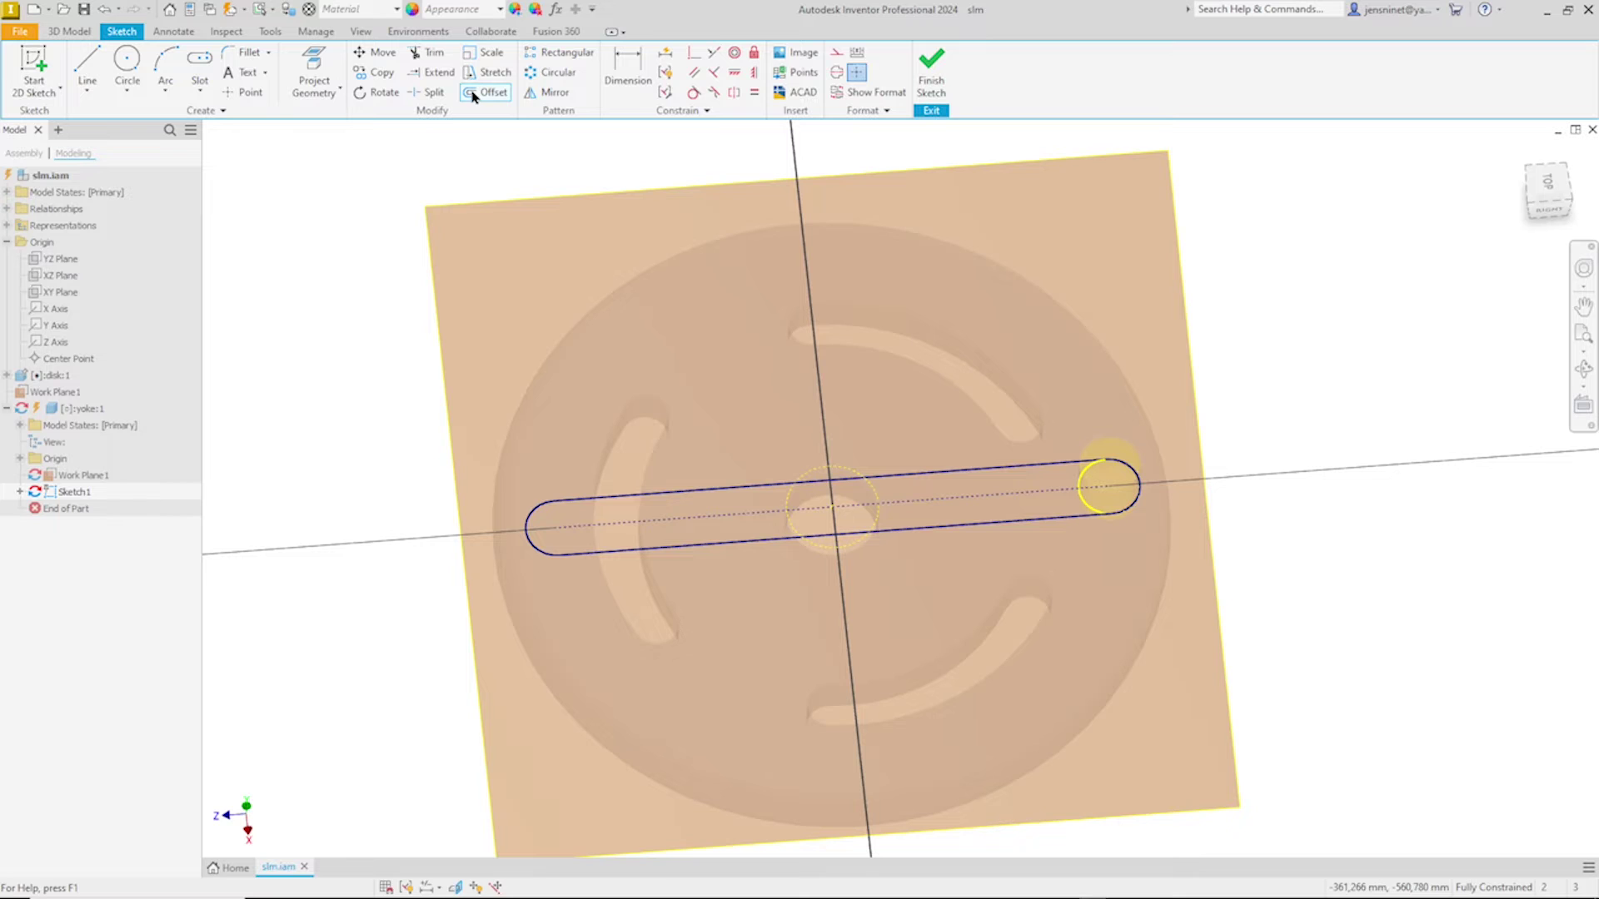
click(620, 492)
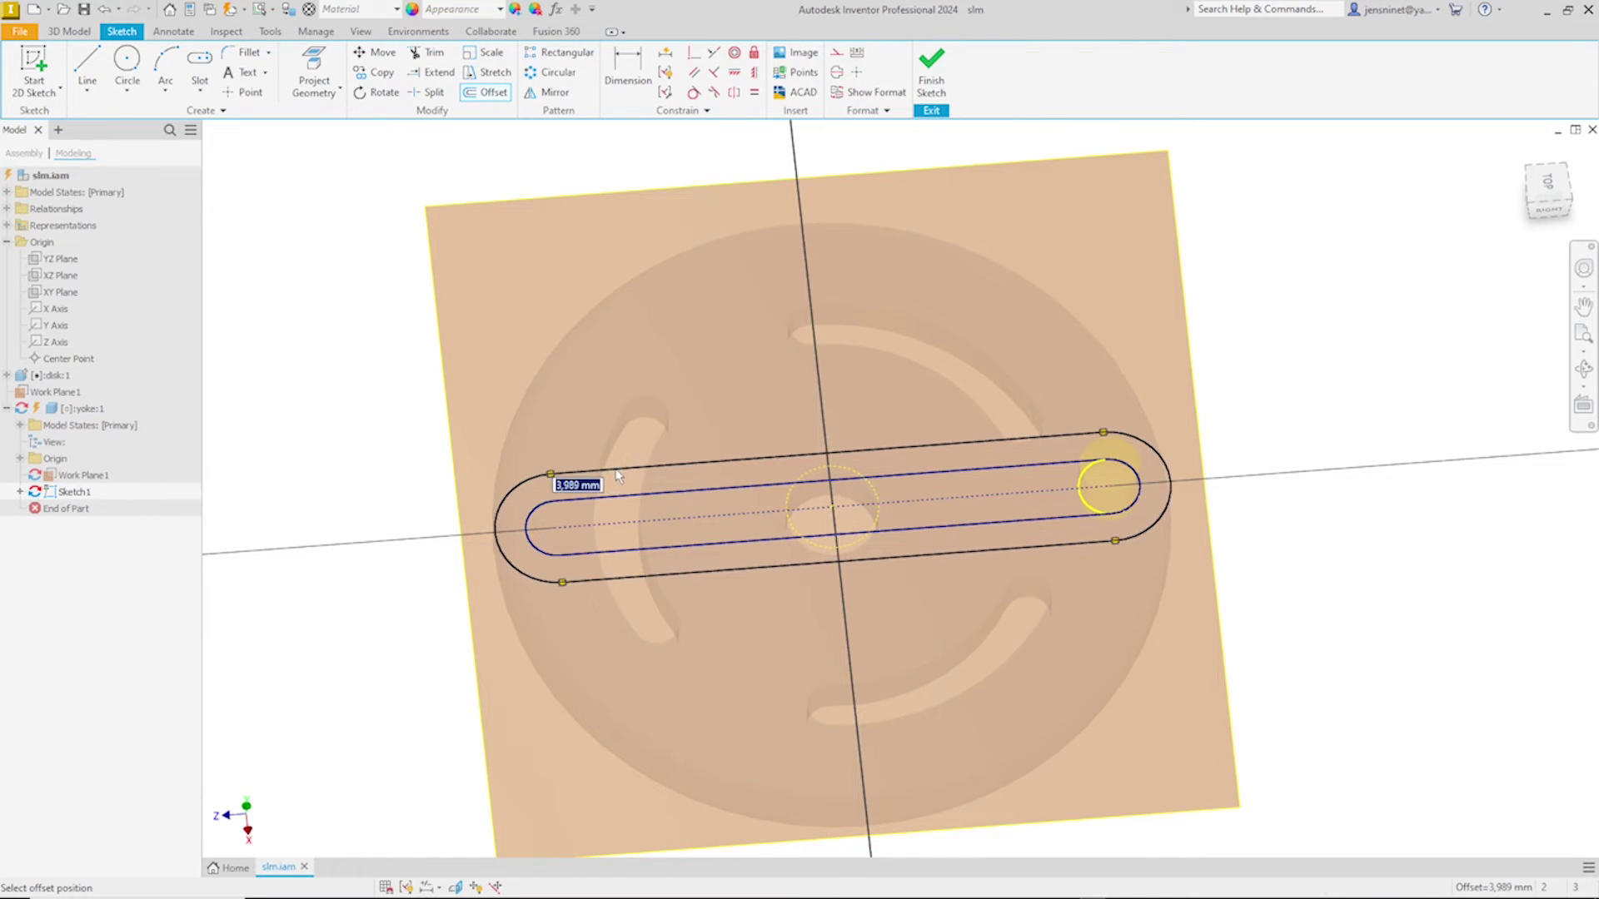
text(6)
key(Return)
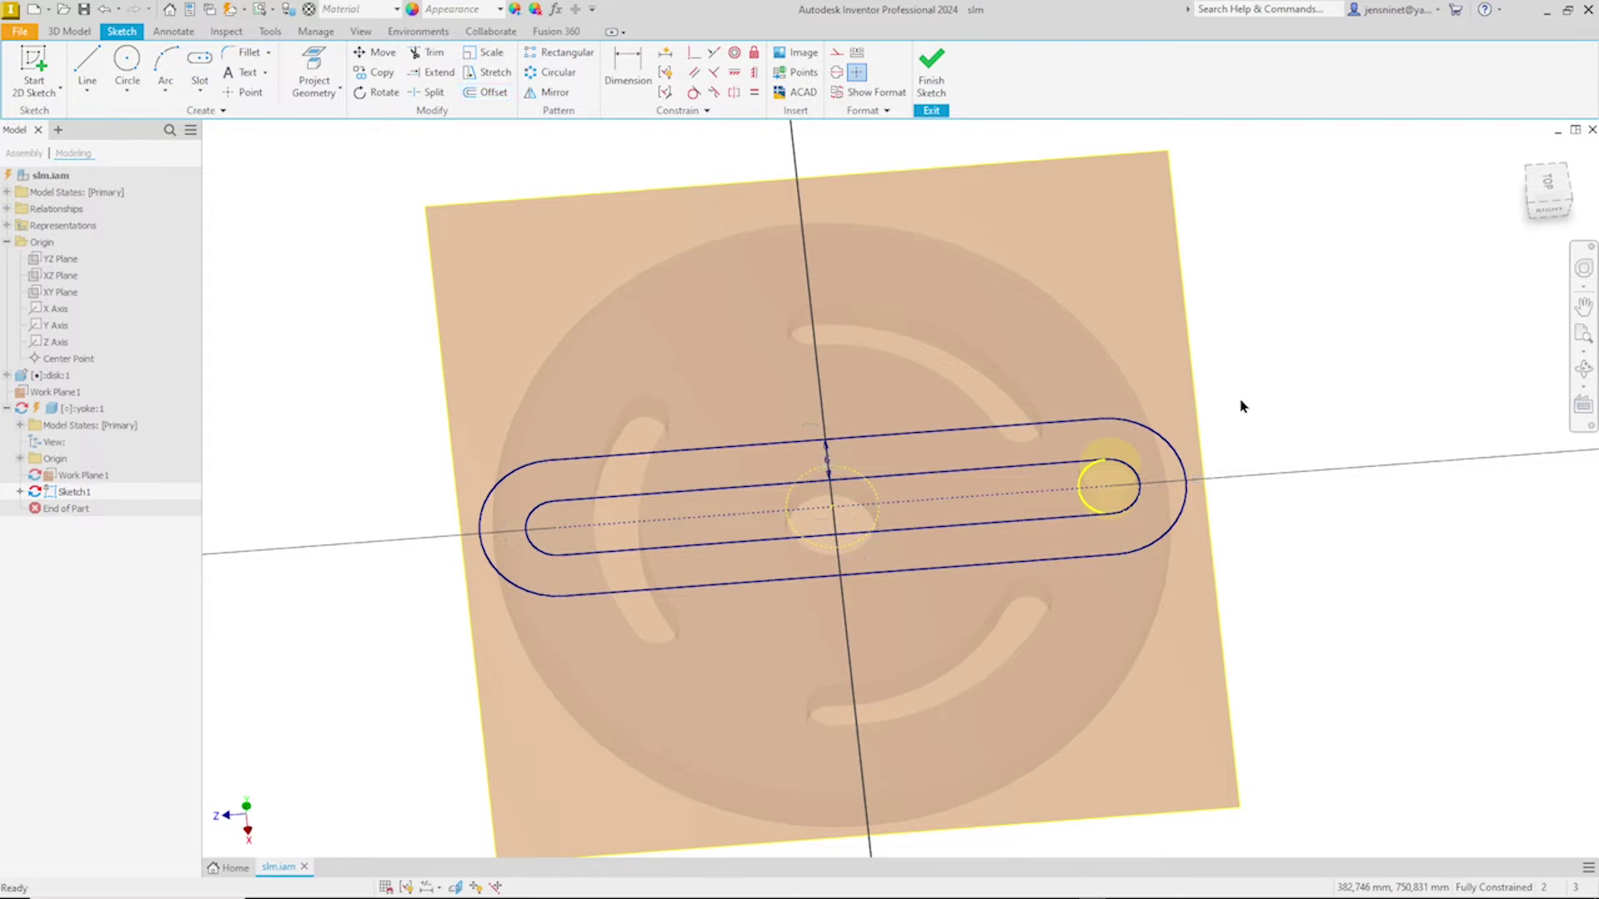
key(Escape)
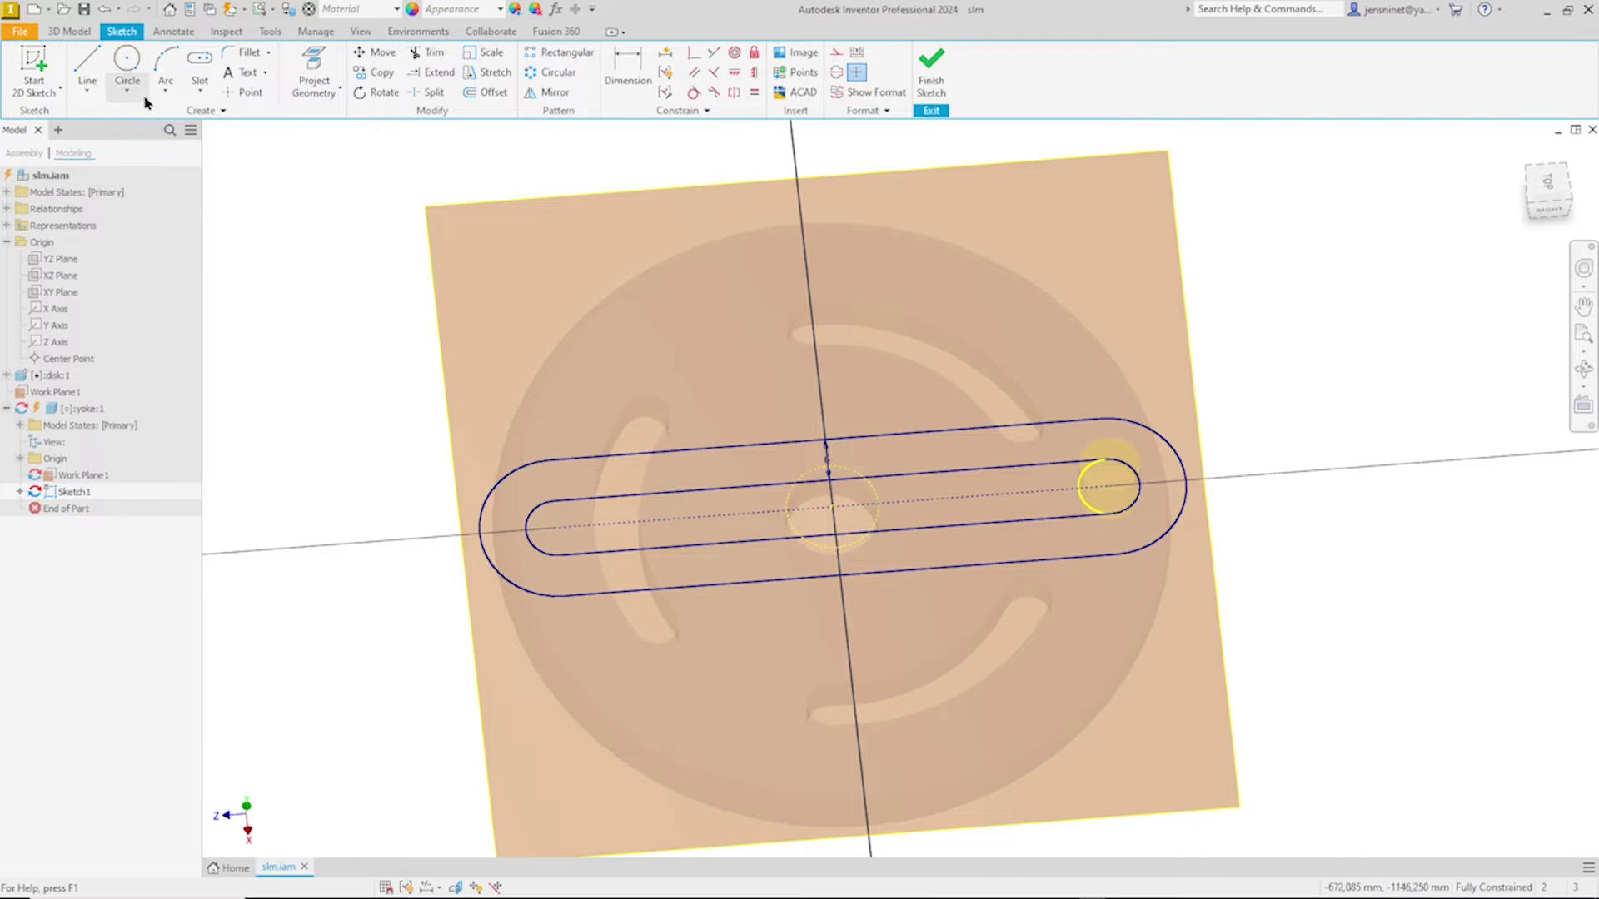
Step: Draw a tall, narrow centre-based rectangle centred on the origin, crossing the slot
click(200, 89)
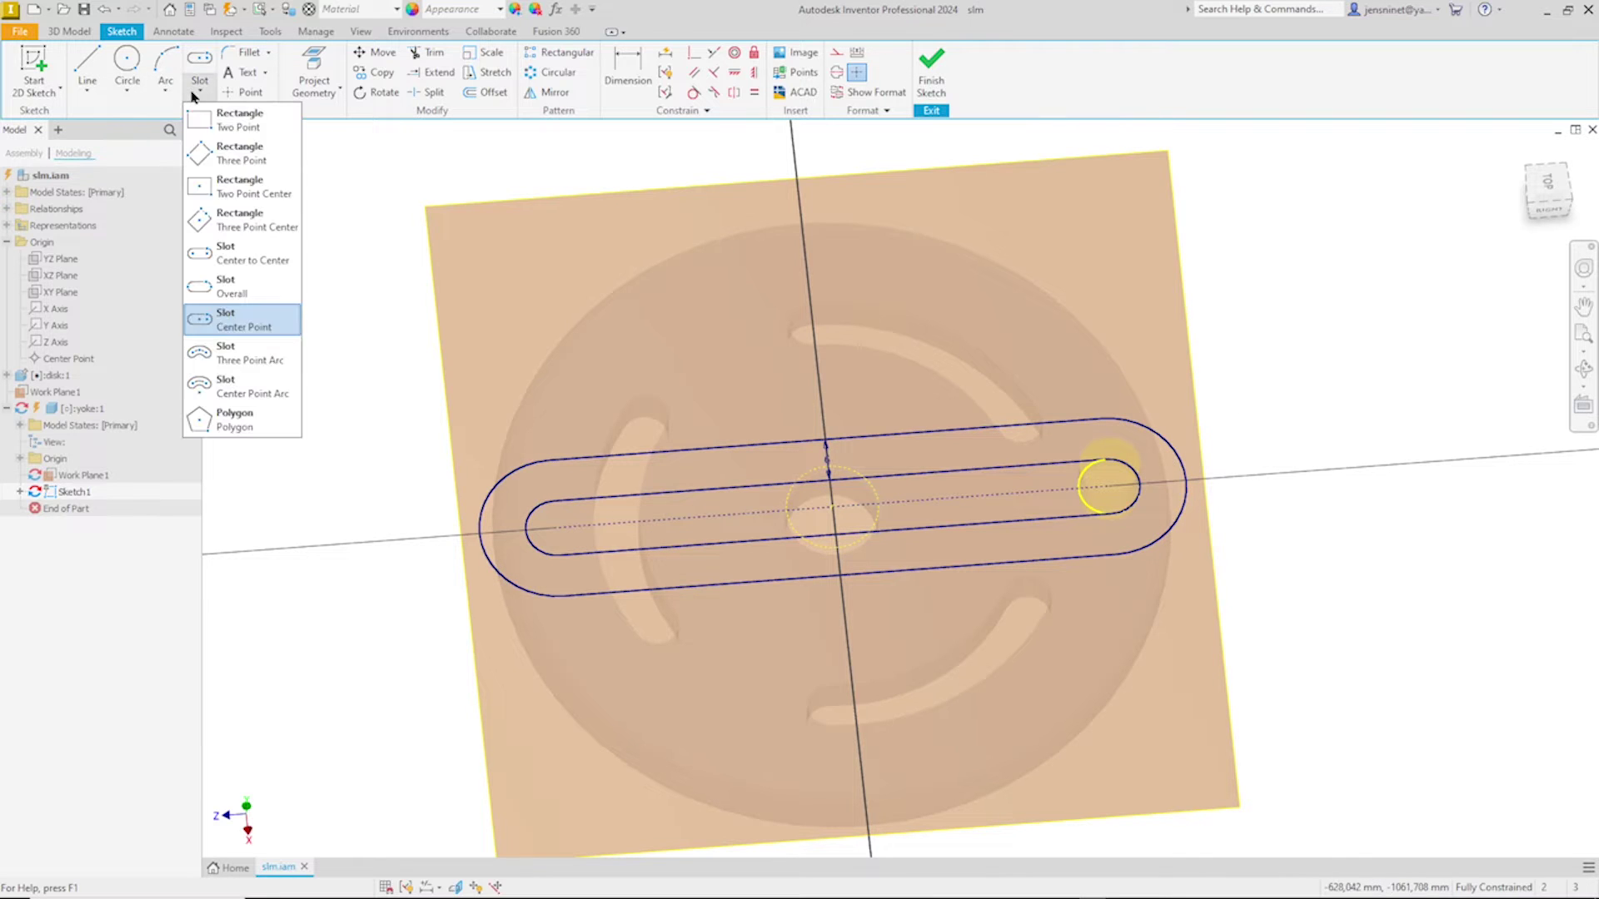
click(232, 192)
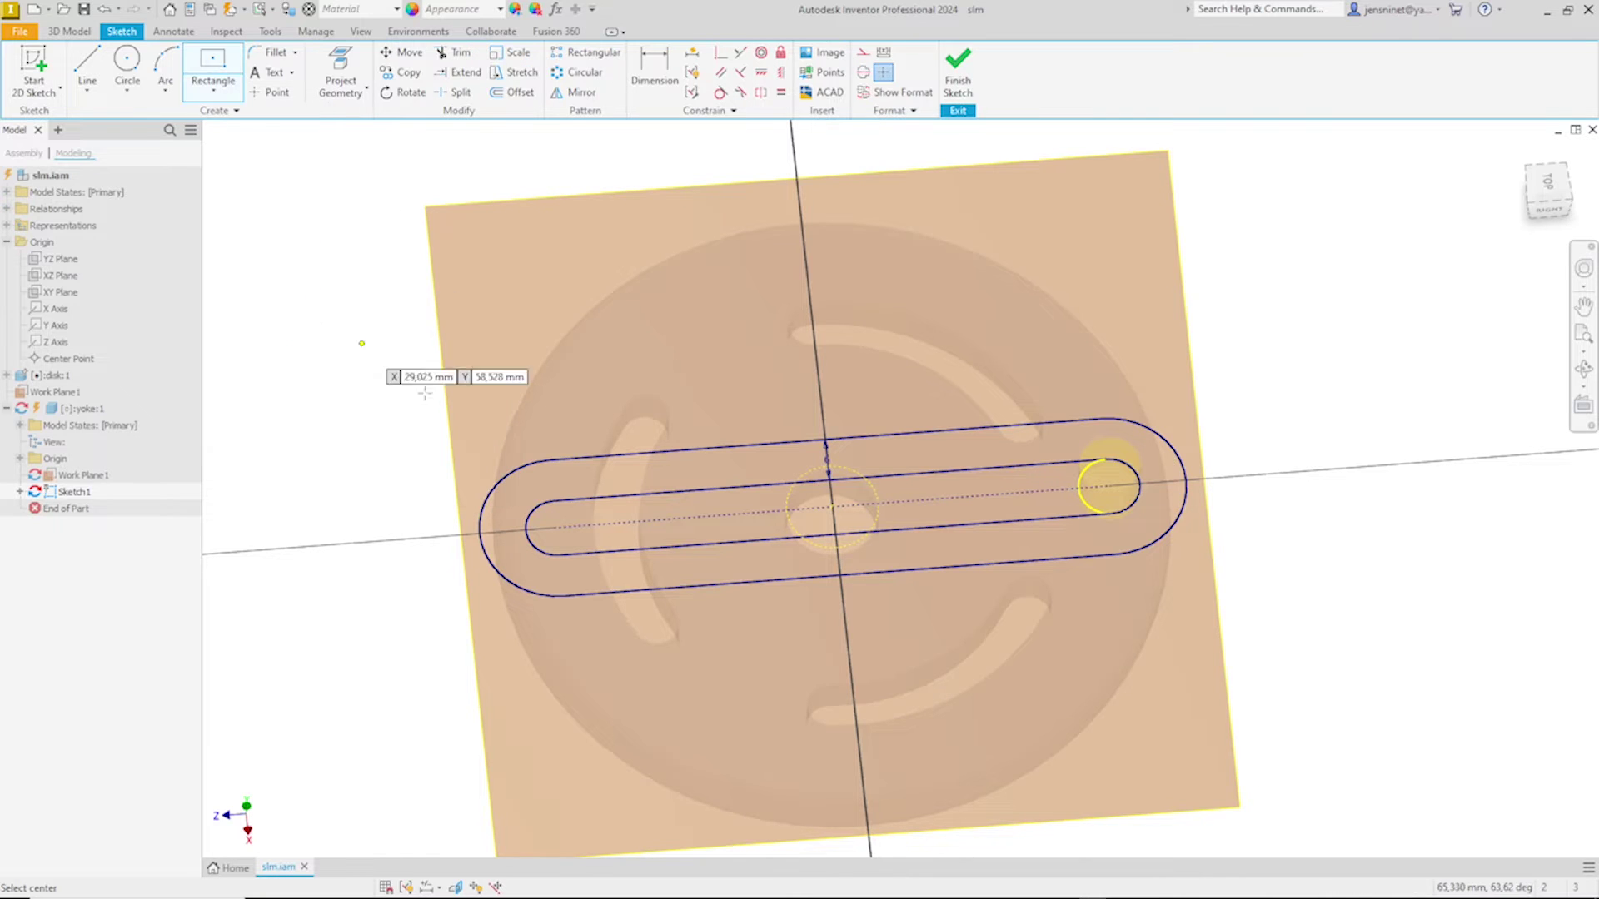
click(828, 504)
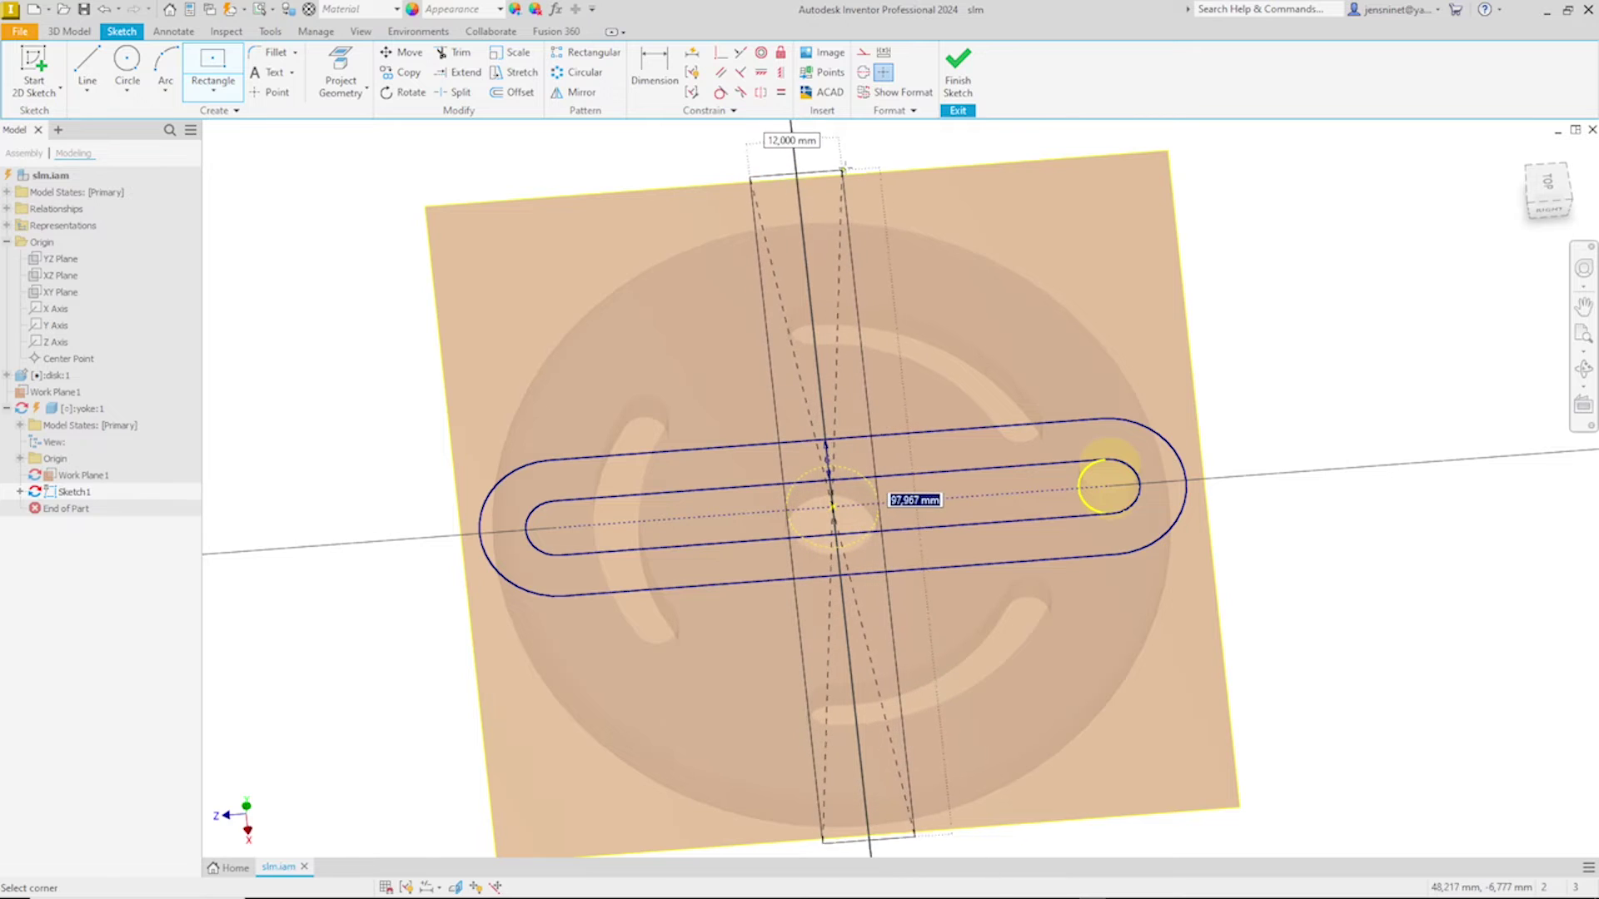
click(842, 162)
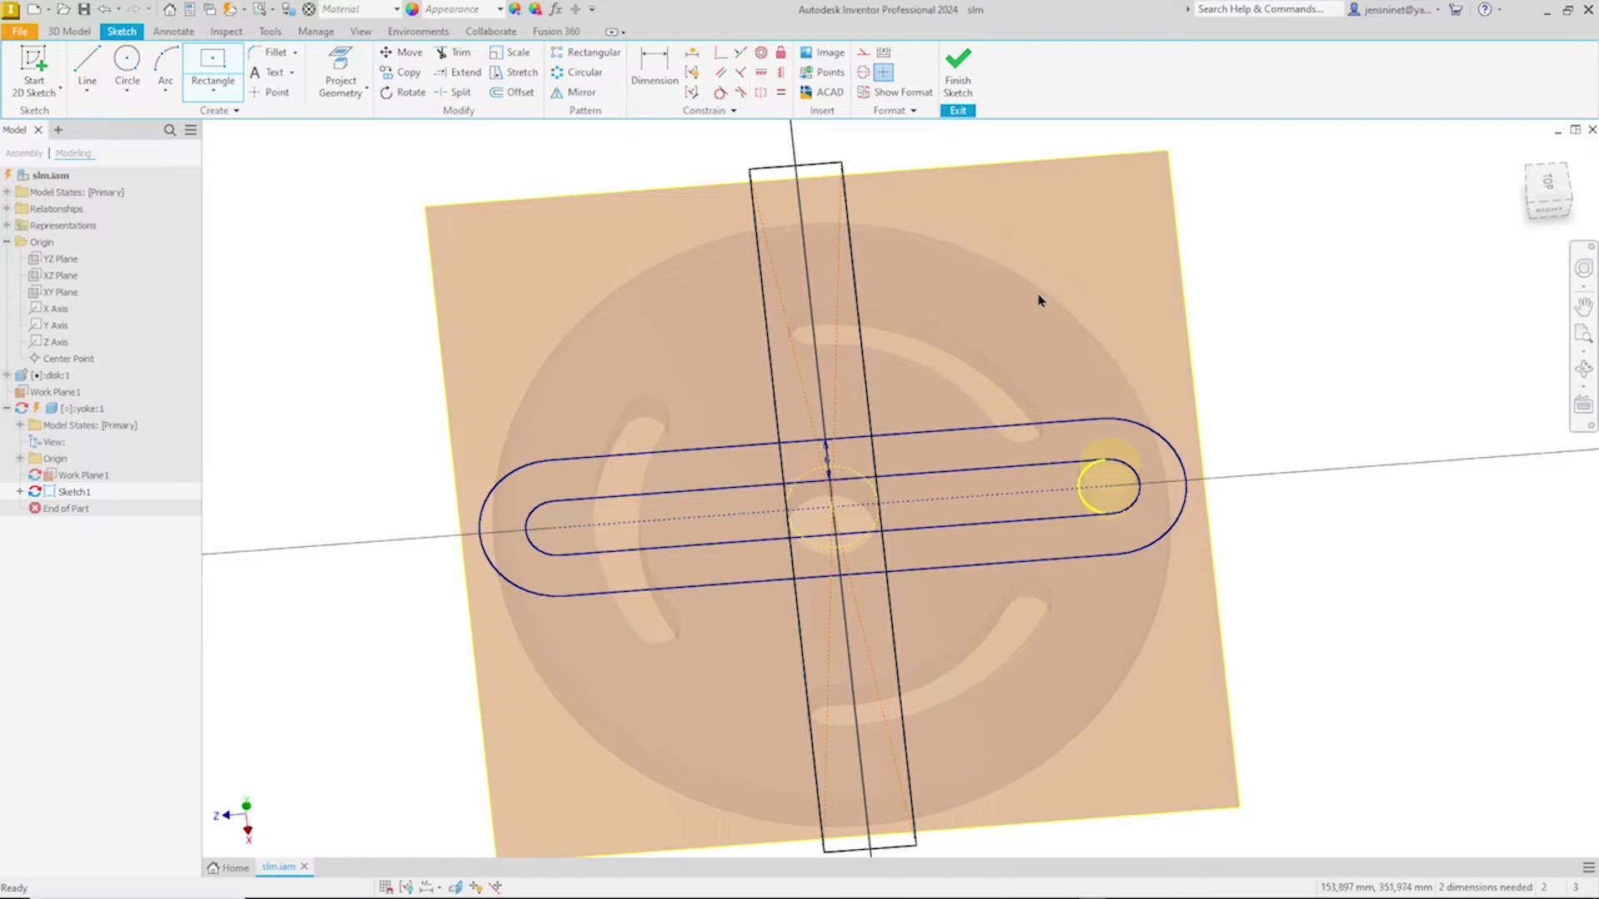
key(Escape)
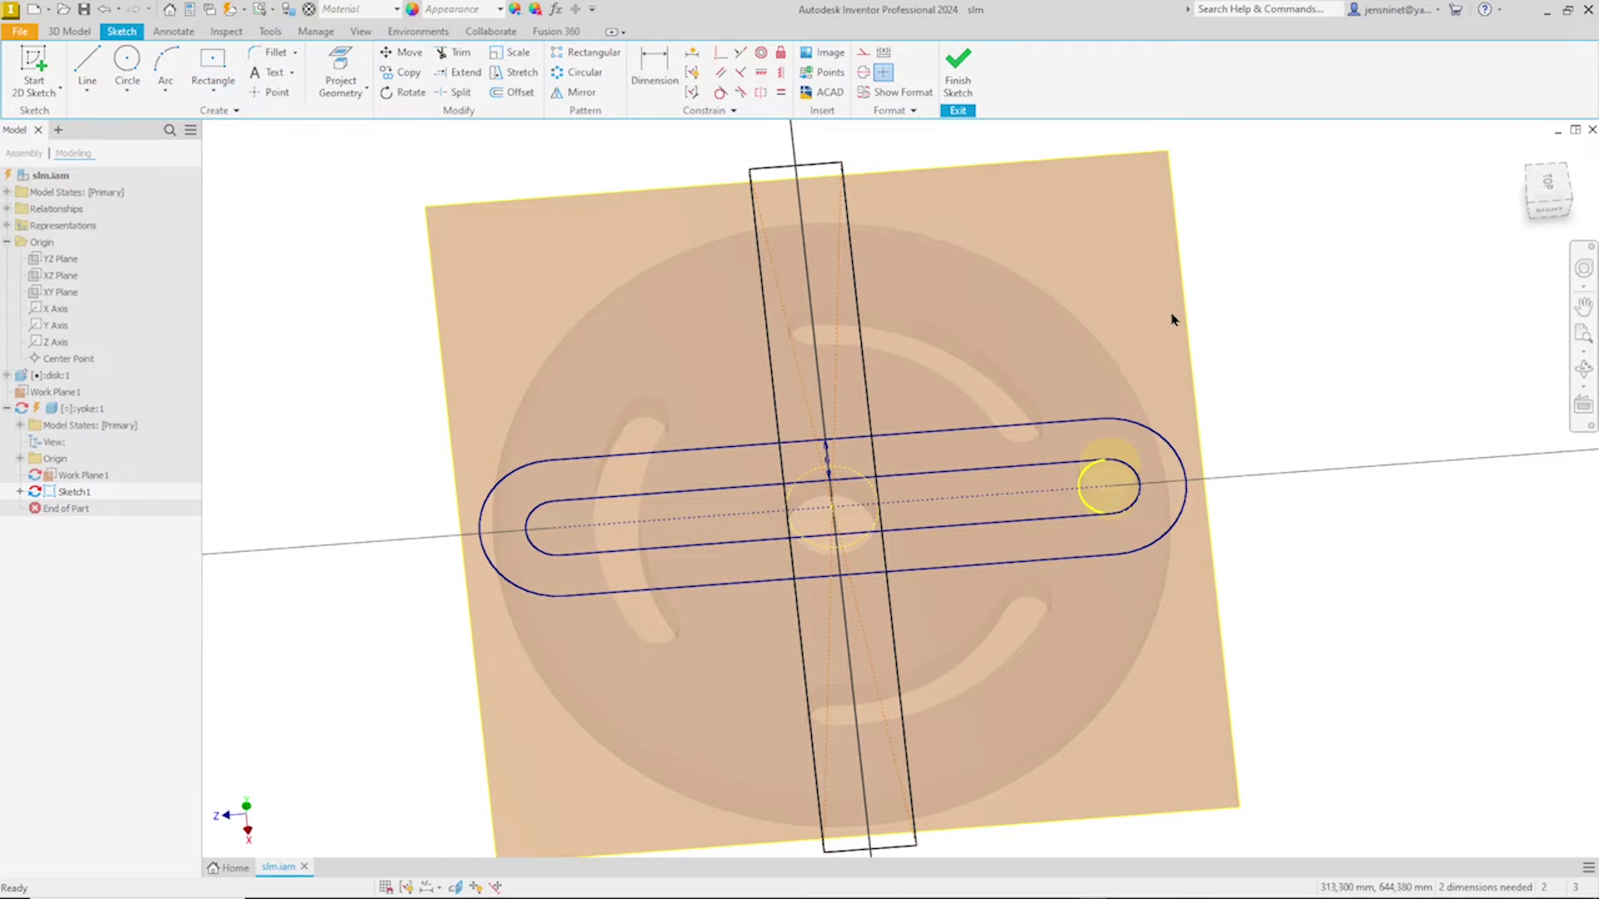
Step: Dimension the rectangle's width to 8 mm
right_click(1424, 393)
click(1366, 408)
scroll(896, 546, up, 1)
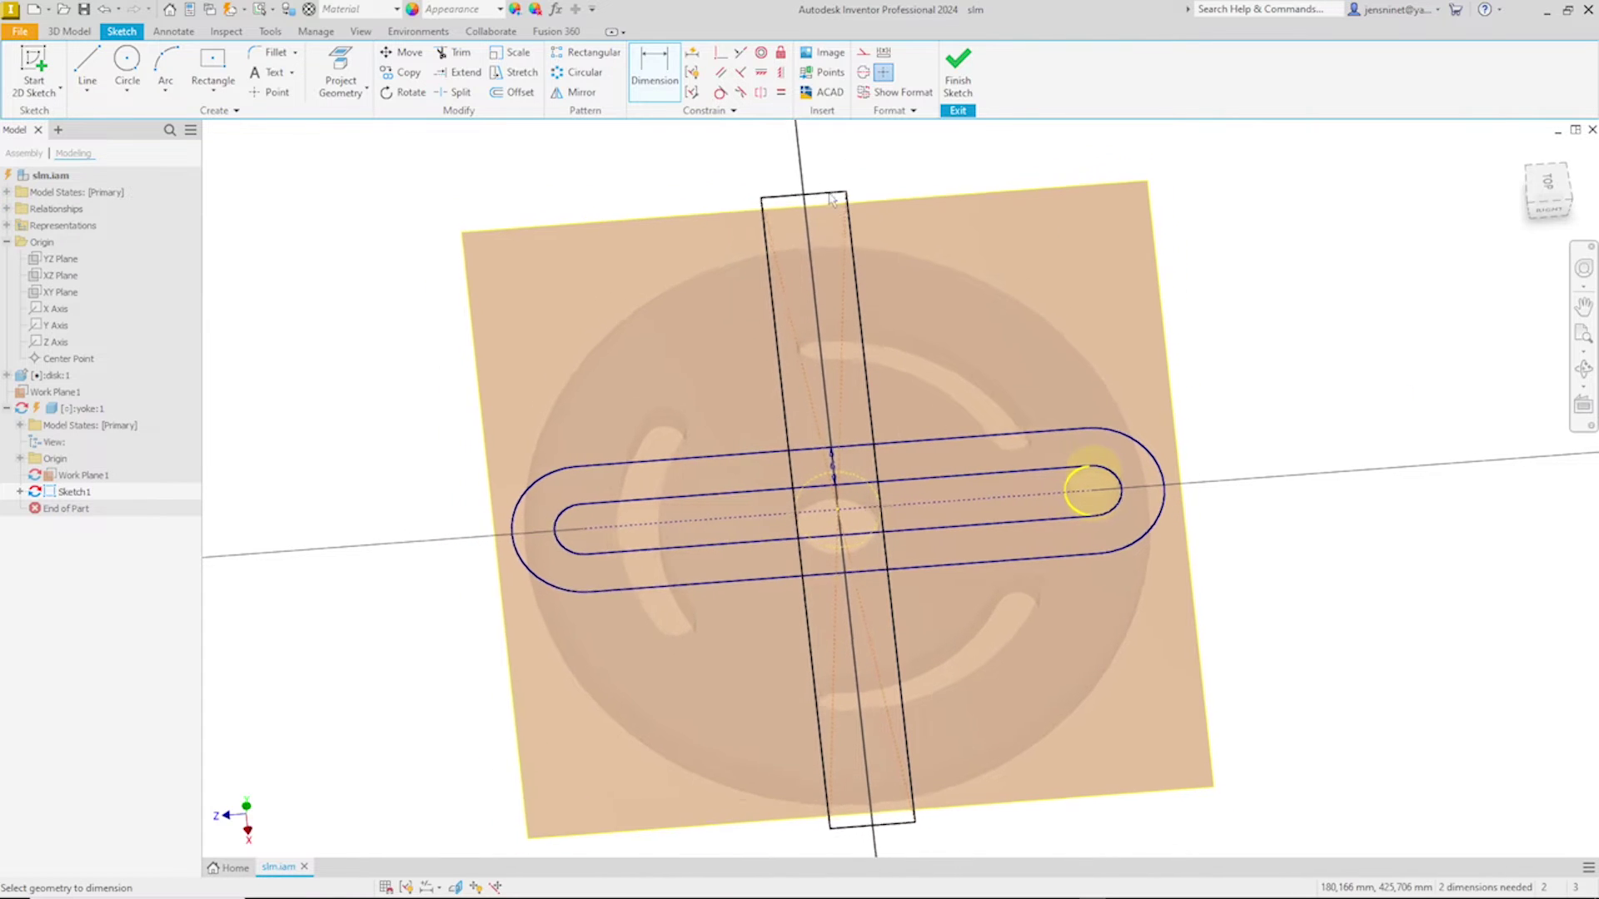
click(824, 196)
click(829, 177)
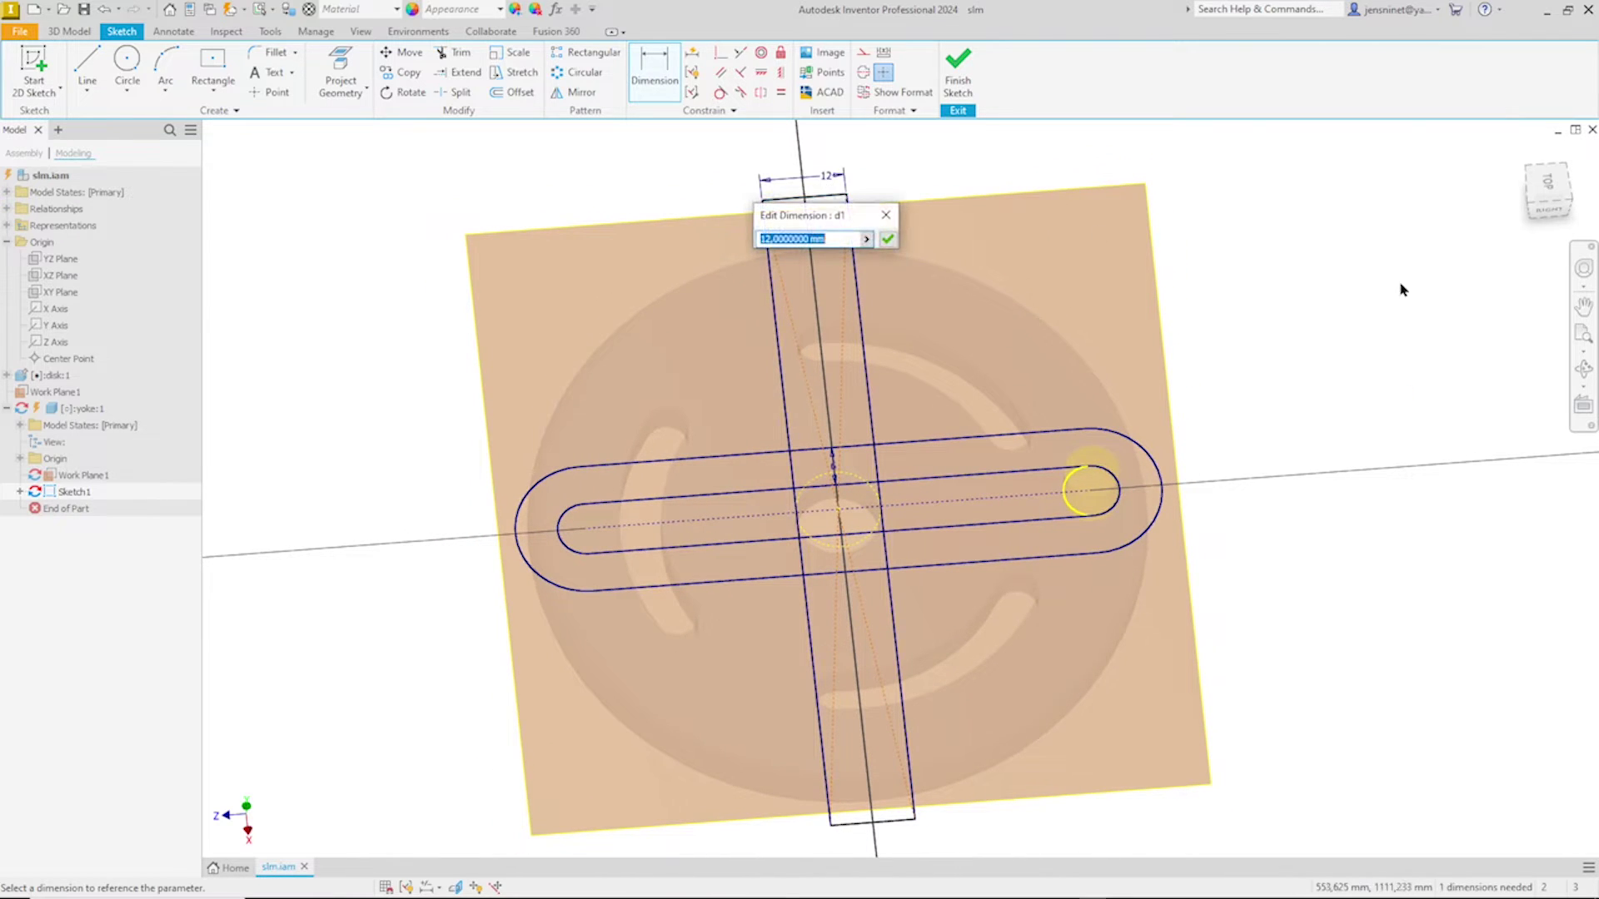
text(8)
key(Return)
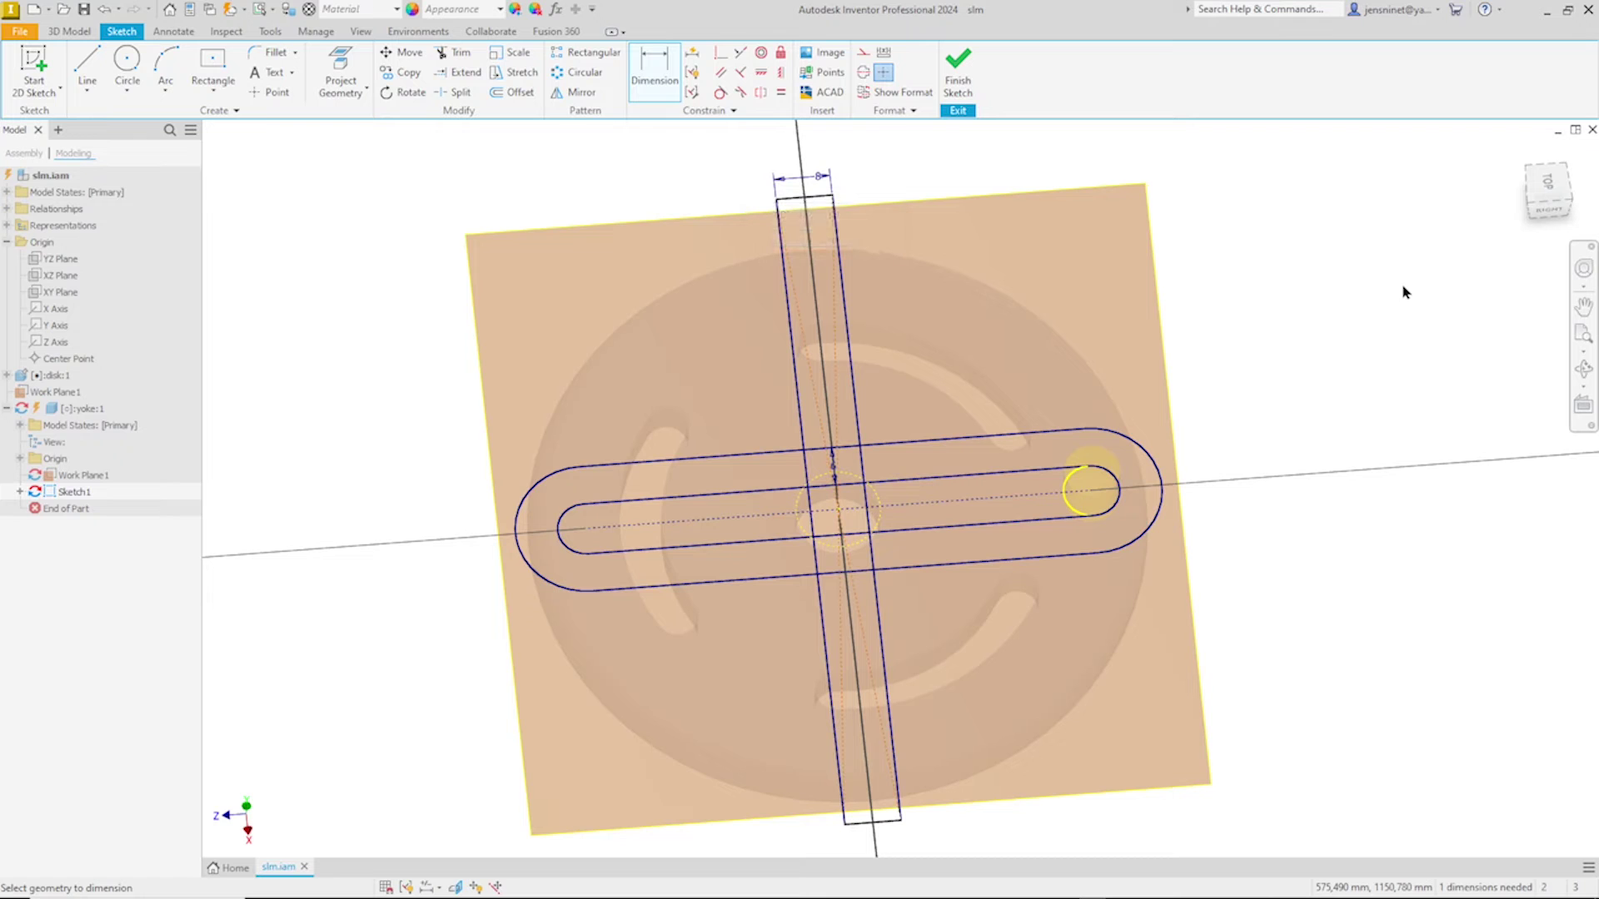
Step: Dimension the slot centreline to the rectangle corner at 111 mm
scroll(1038, 502, up, 1)
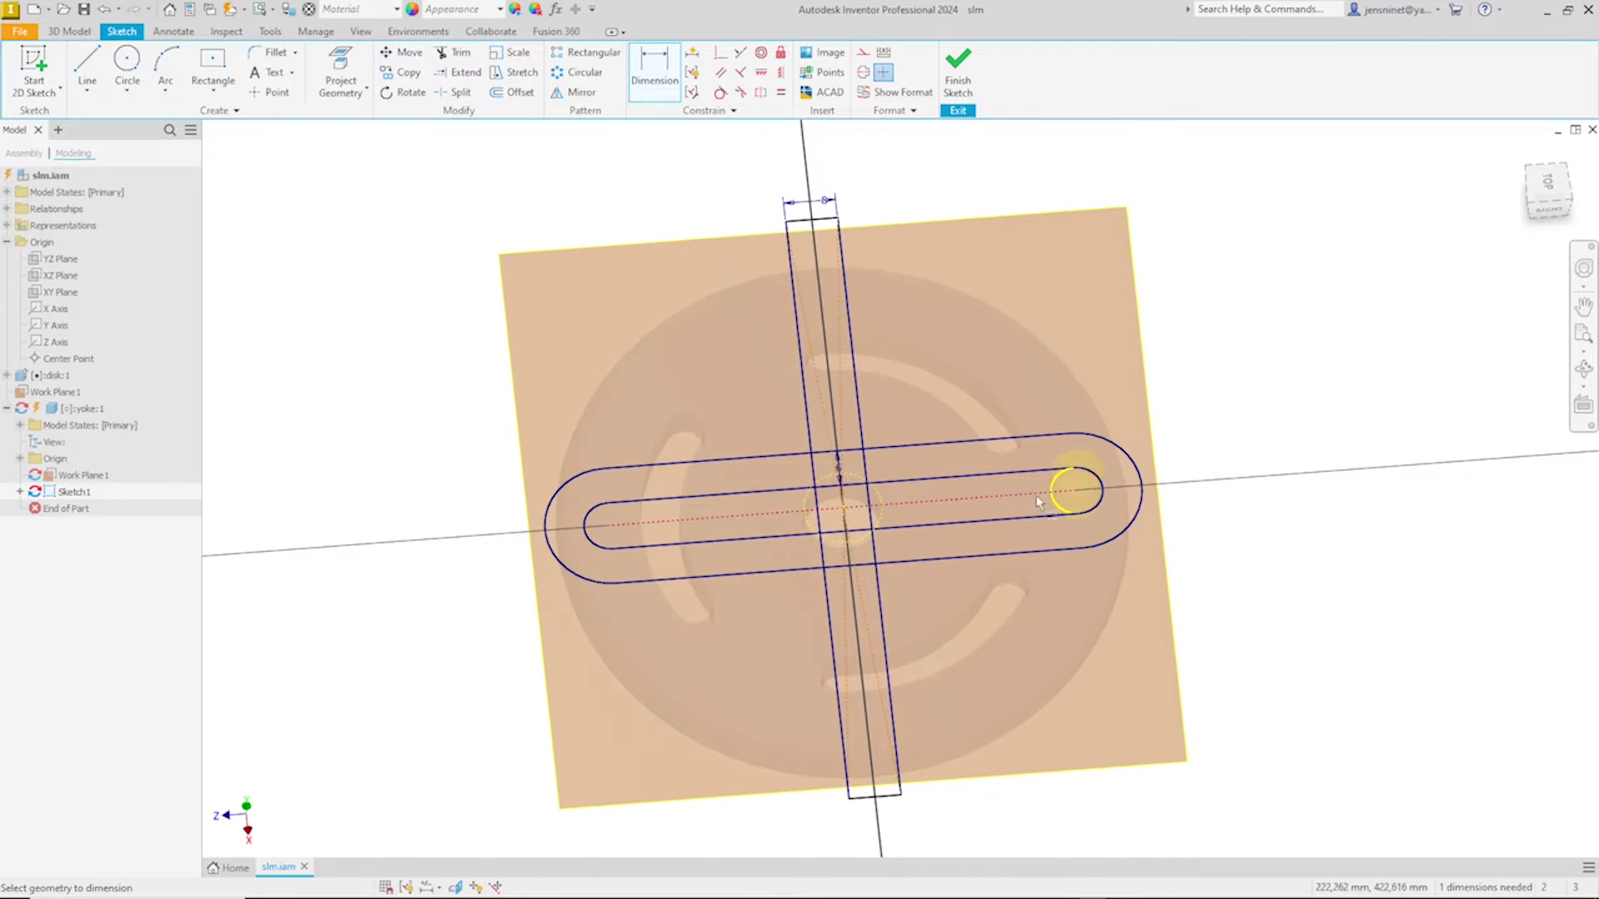
click(1021, 498)
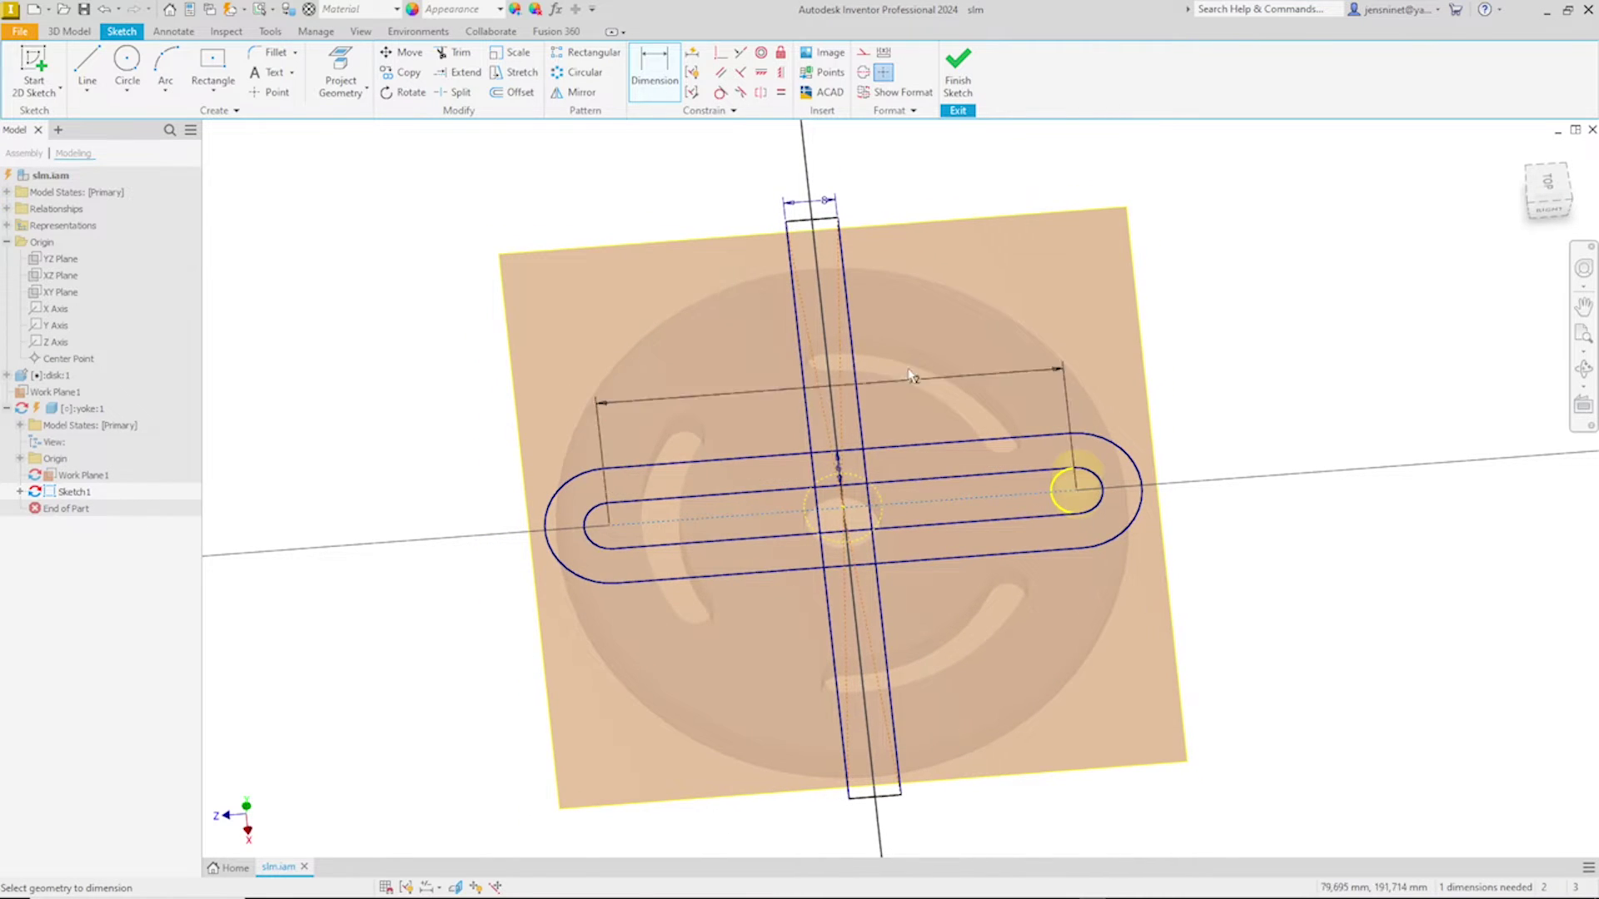
click(841, 224)
click(1197, 240)
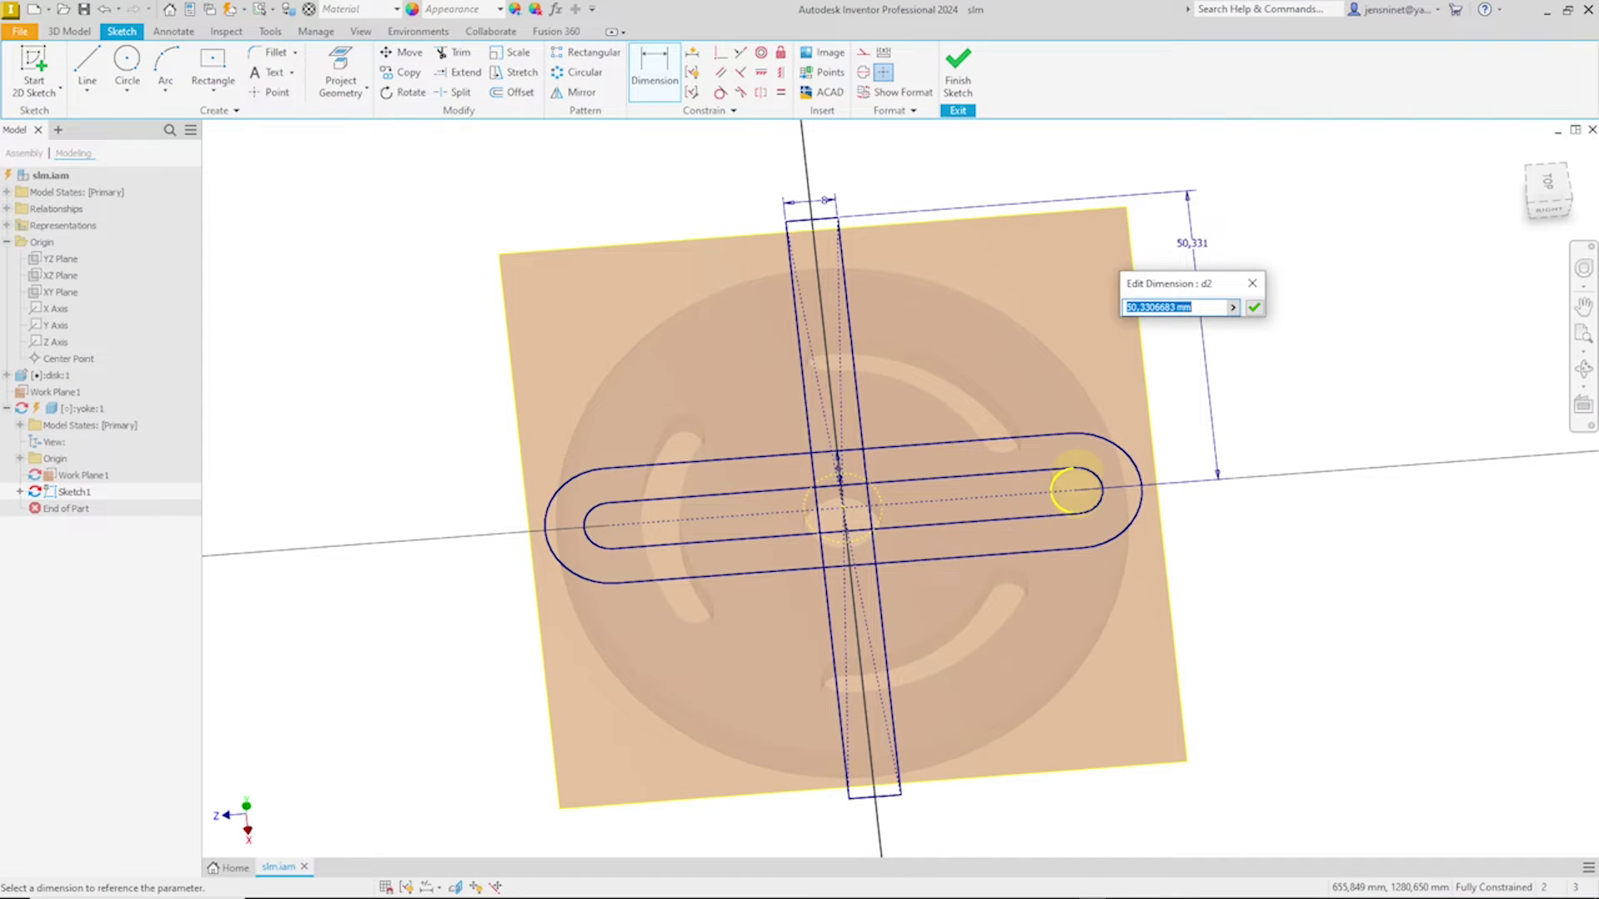
text(111)
key(Return)
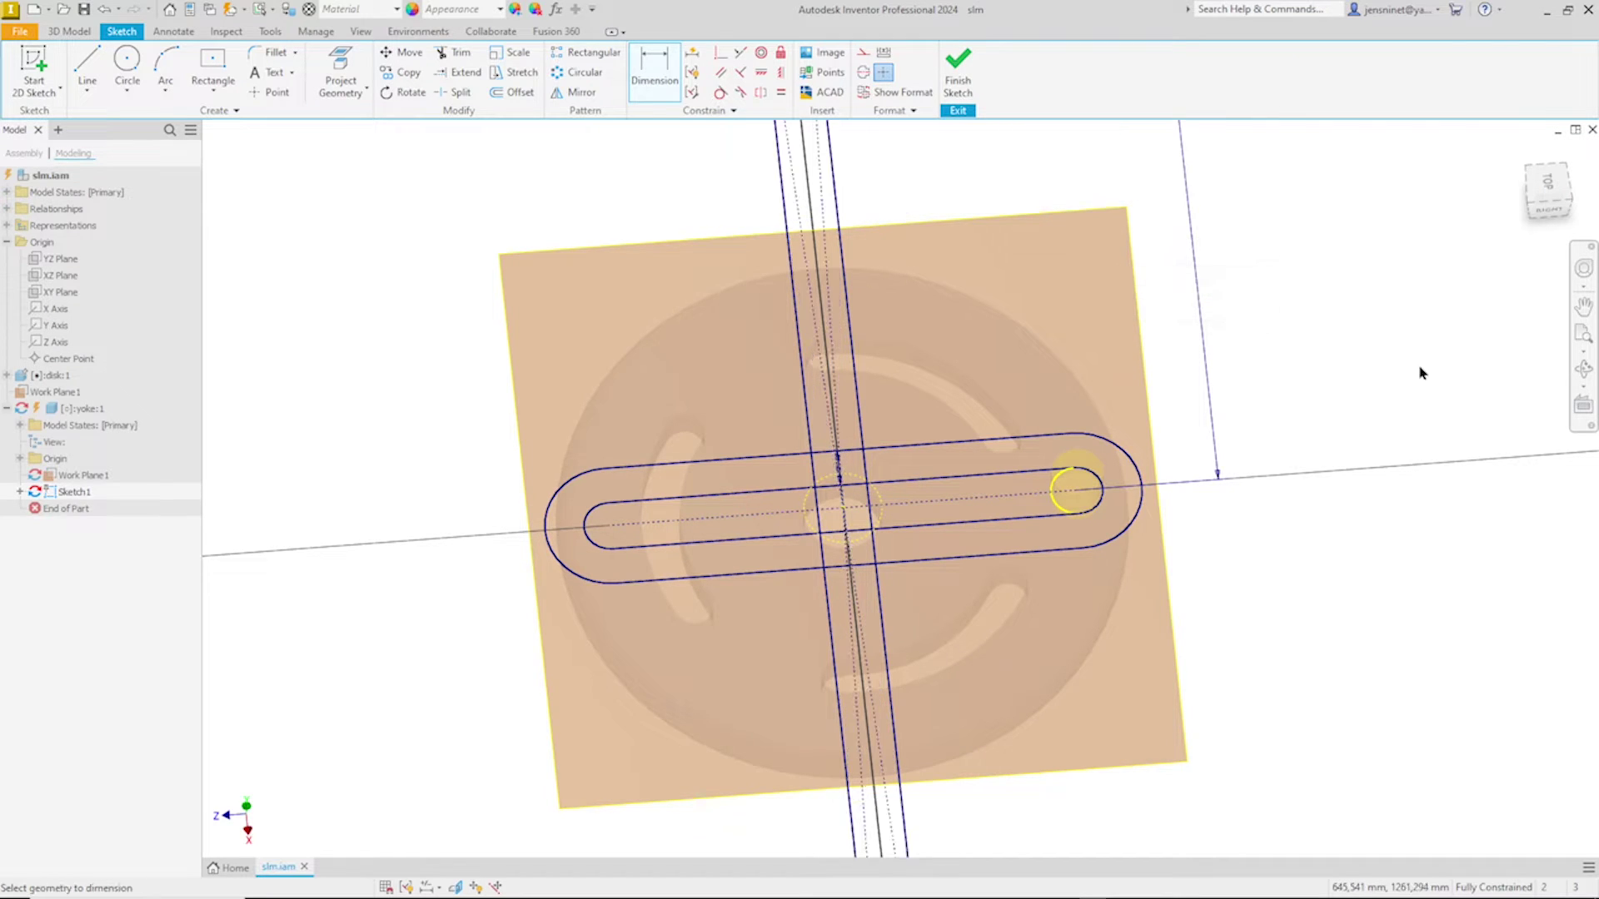
key(Escape)
scroll(1386, 389, down, 3)
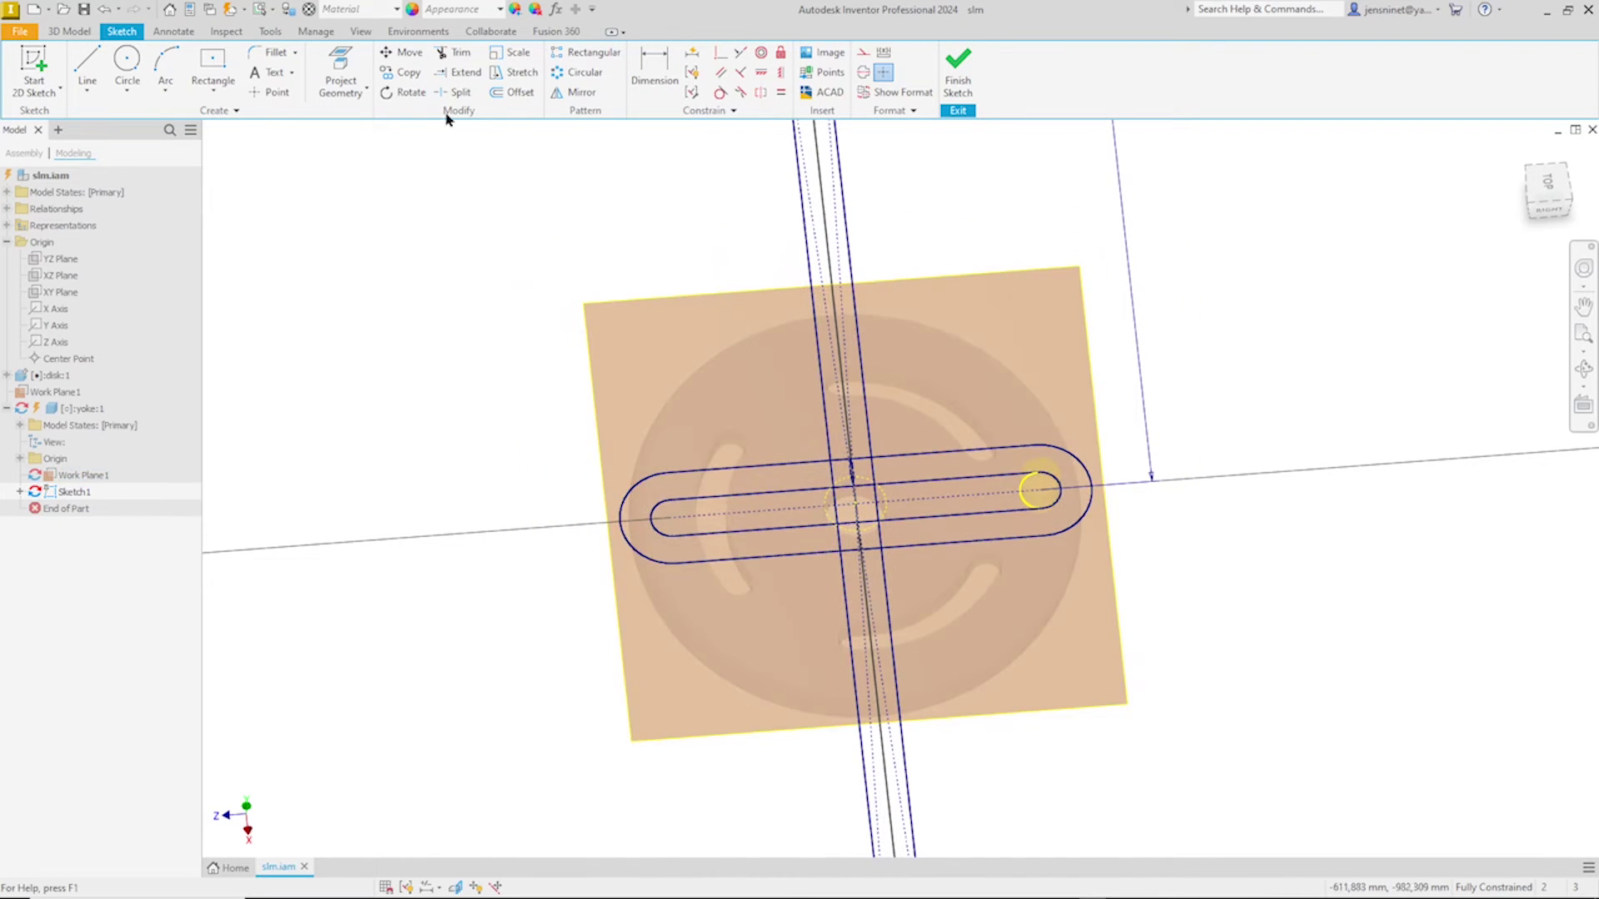
Step: Trim the bar lines between the inner and outer slot outlines and finish the yoke sketch
click(456, 52)
scroll(722, 312, up, 1)
scroll(749, 358, up, 4)
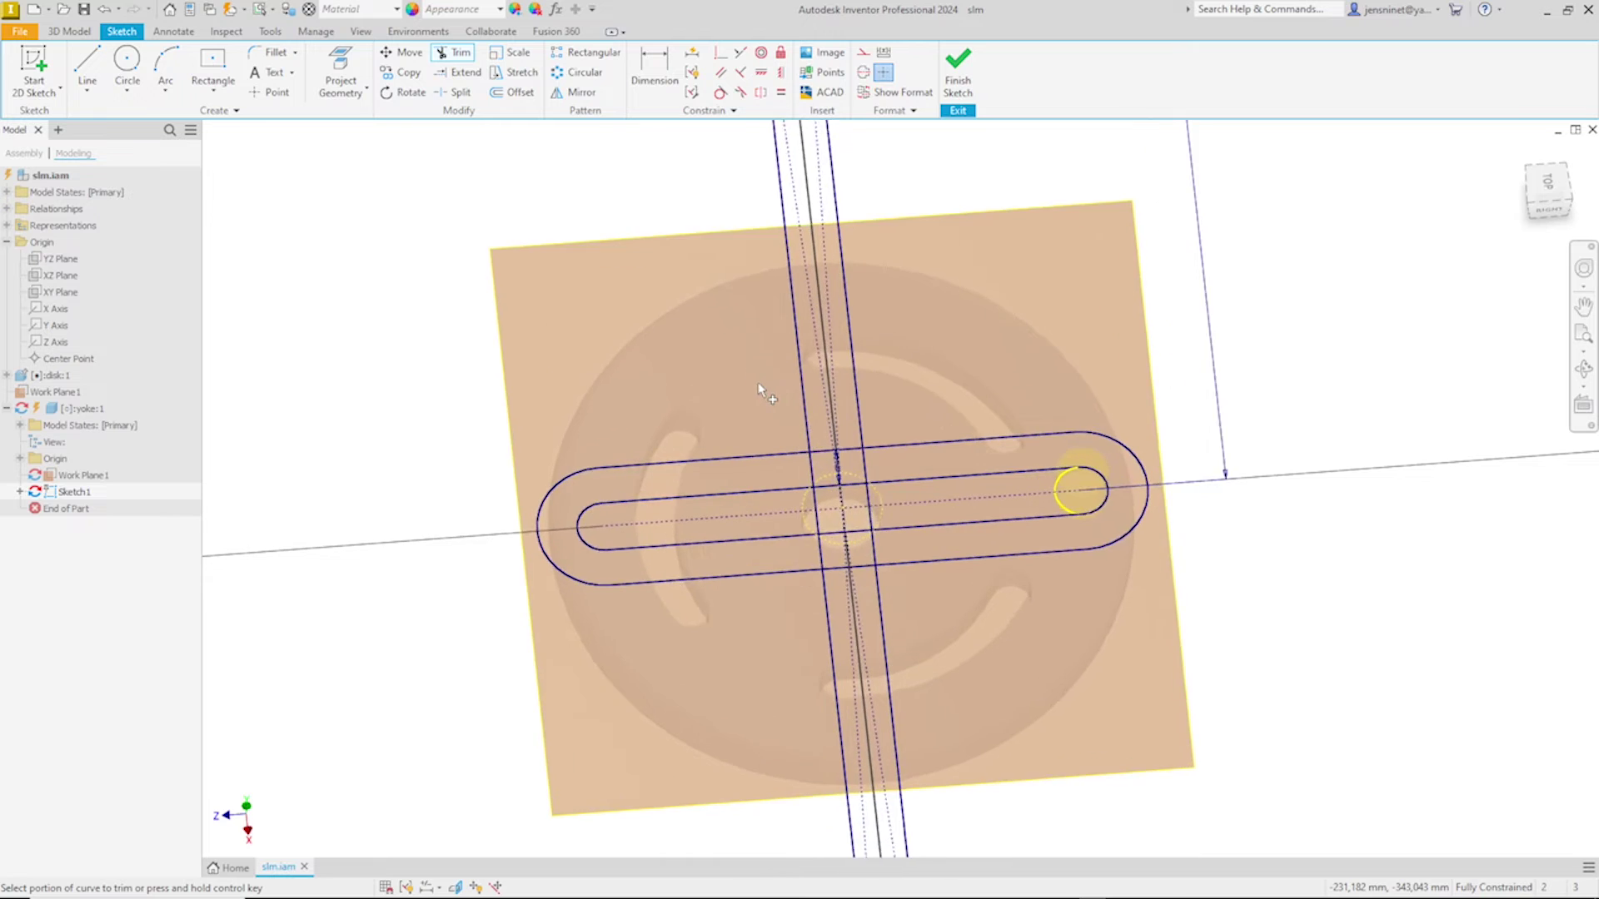
click(776, 337)
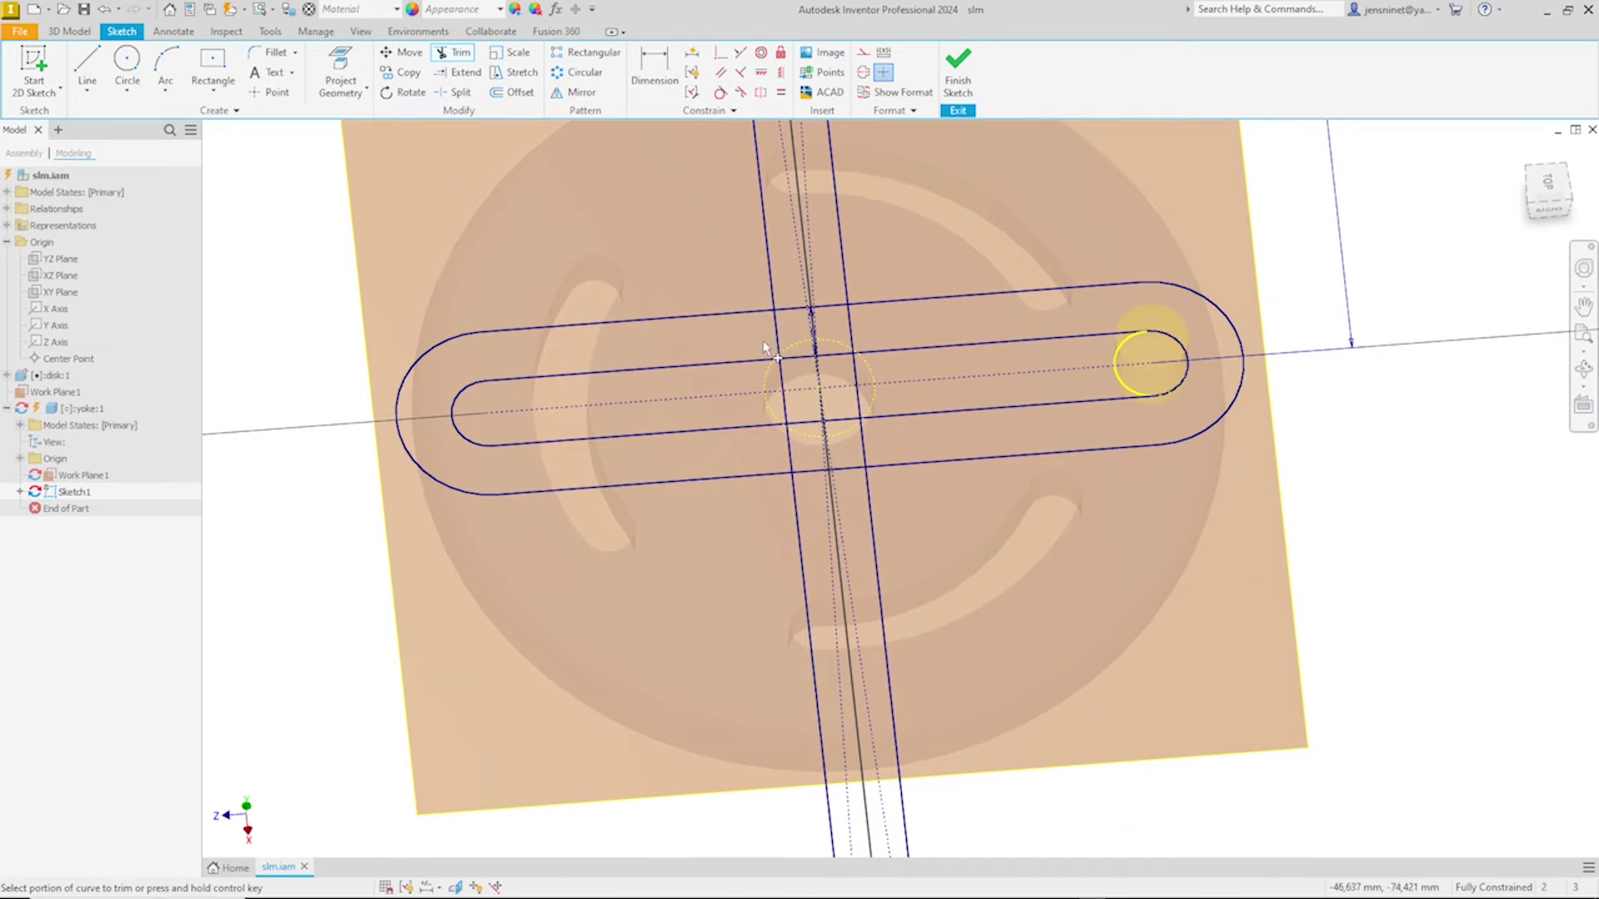
drag(838, 328, 864, 336)
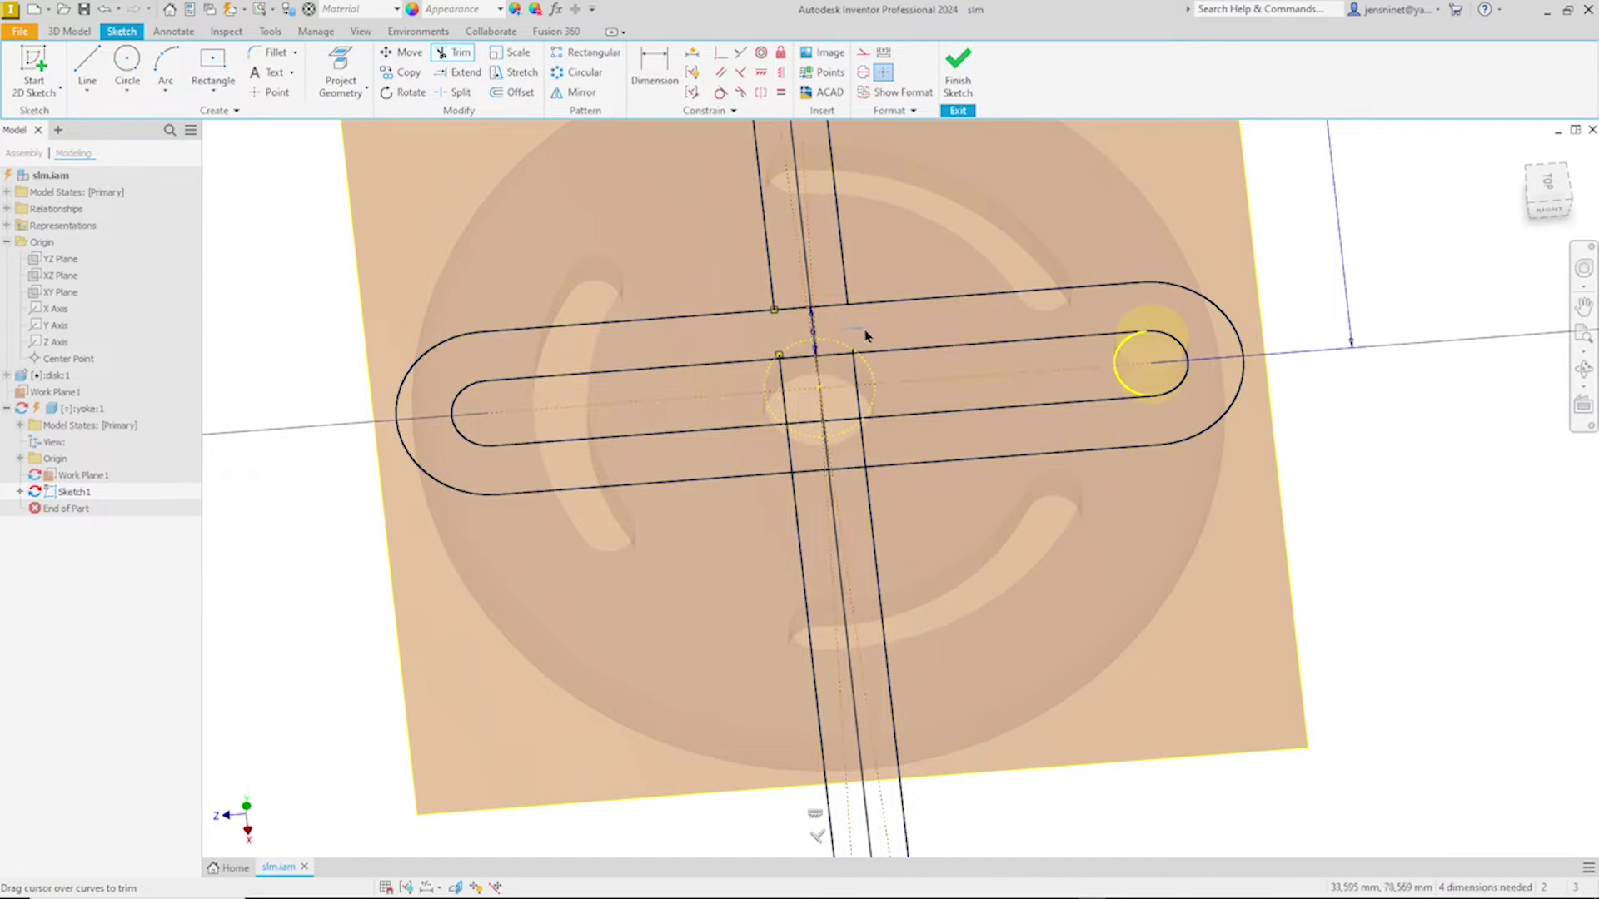
drag(884, 439, 774, 469)
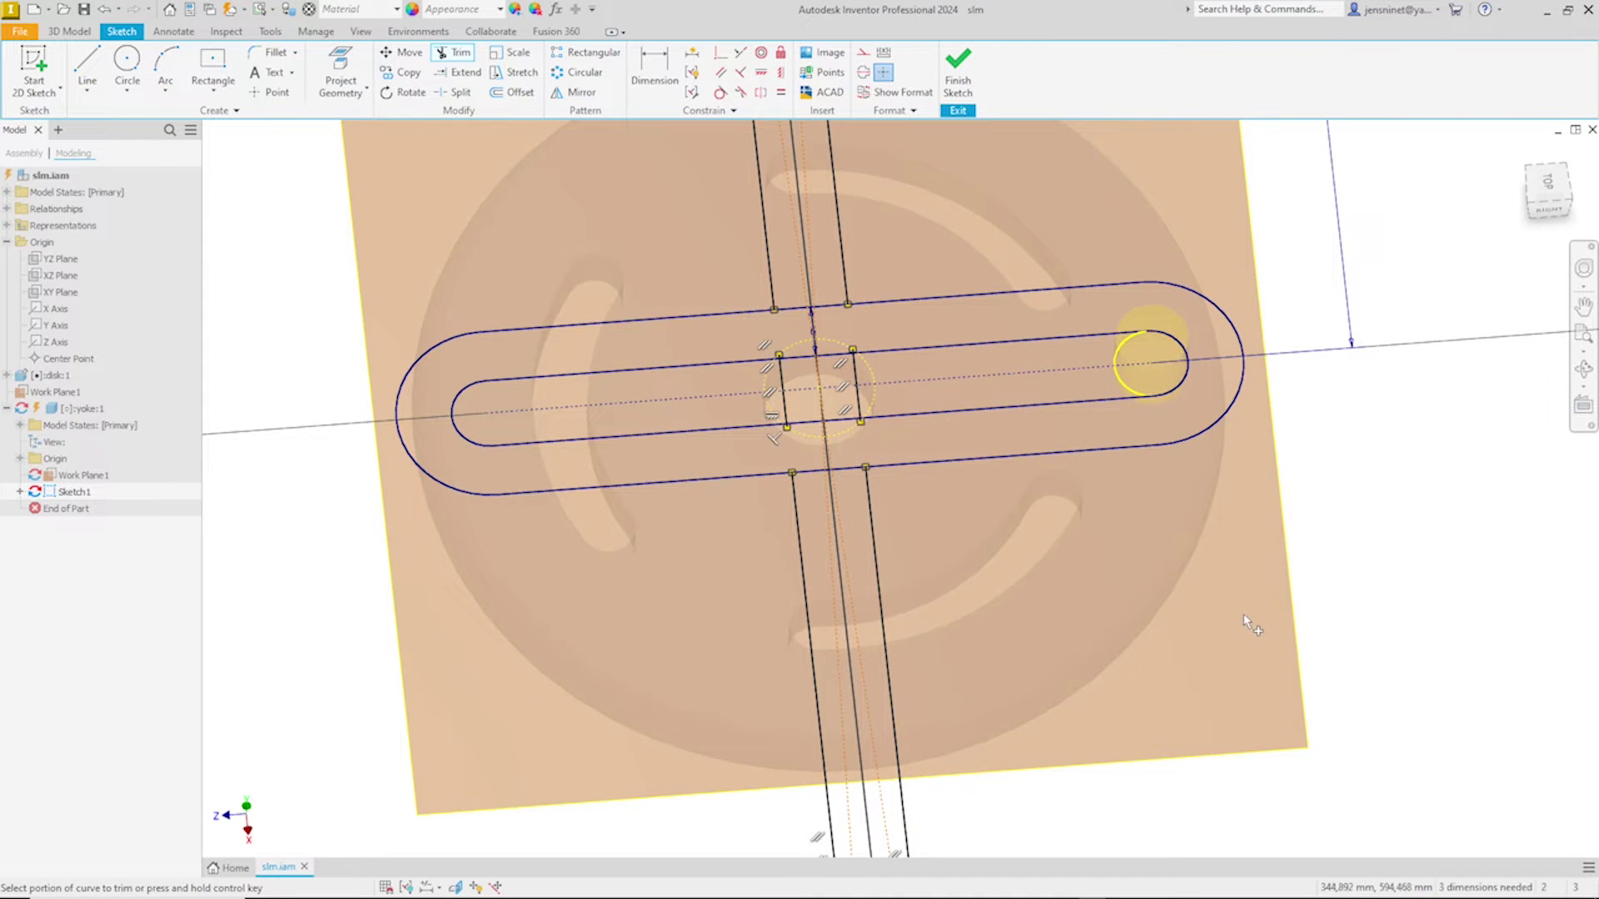
click(958, 73)
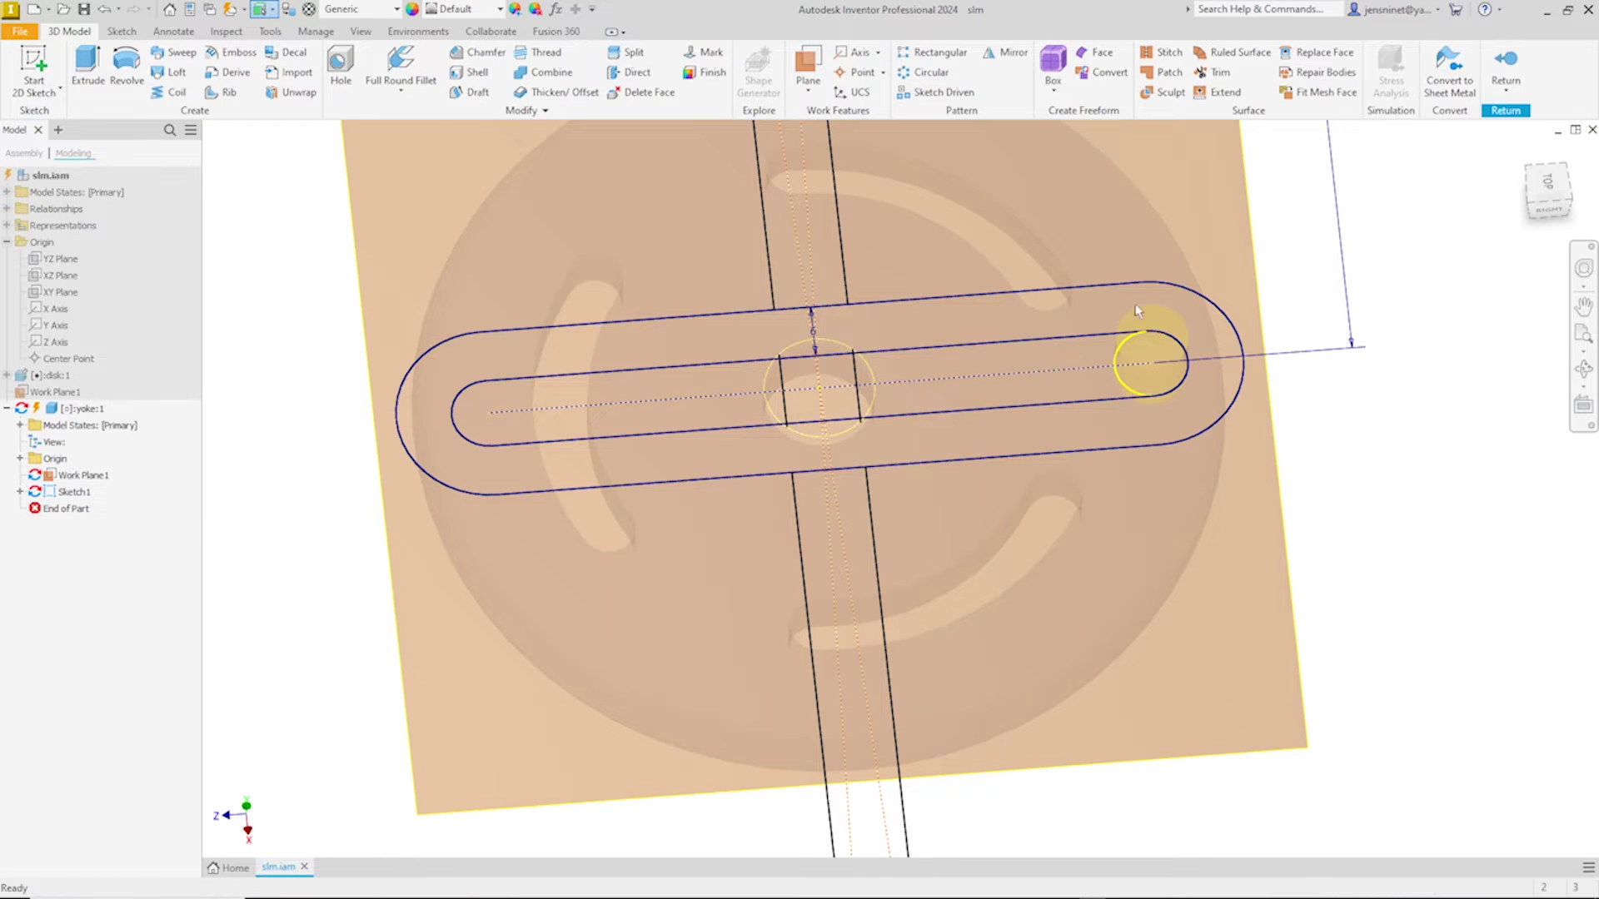
right_drag(1356, 508, 1395, 482)
Step: Extrude the slot ring plus the upper and lower bar strips 4 mm as Extrusion1
click(1124, 436)
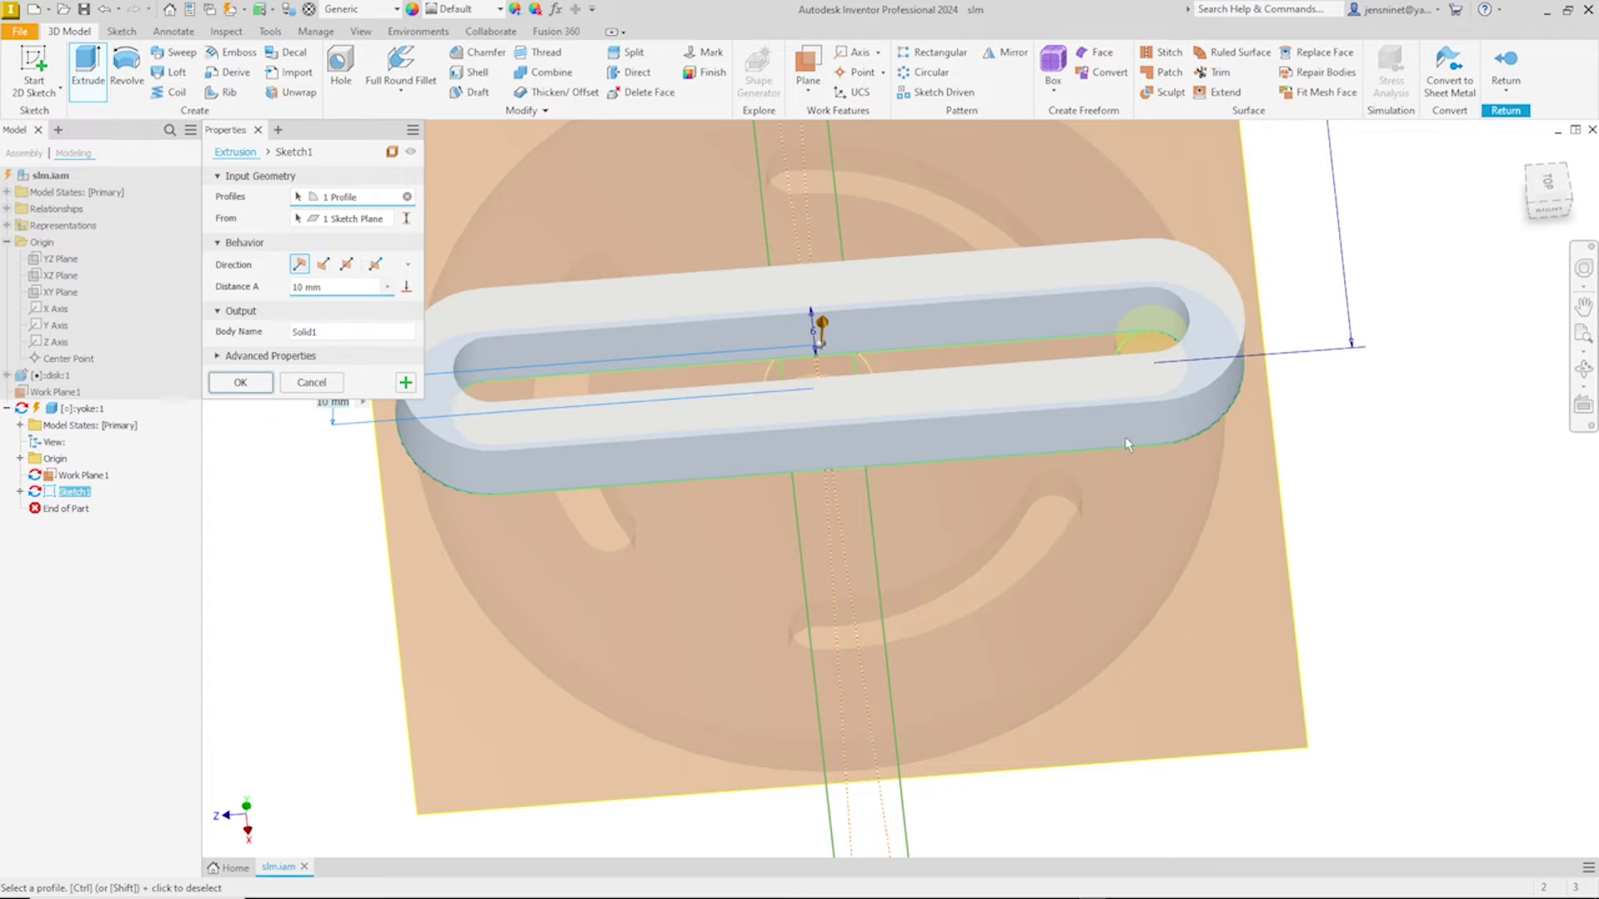
scroll(946, 335, down, 2)
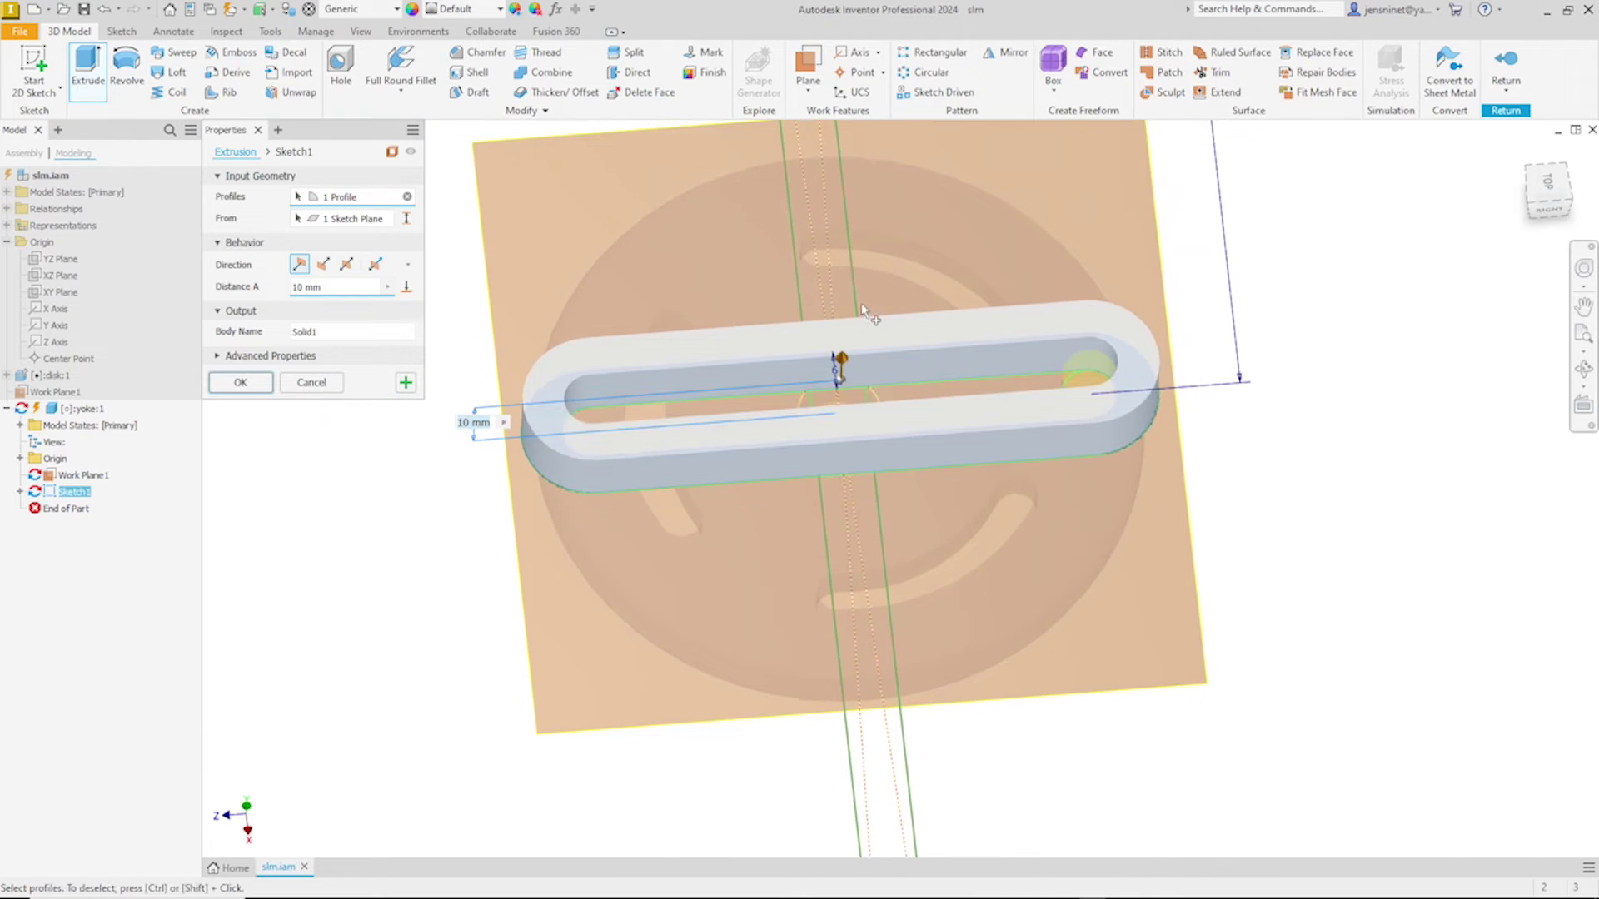
click(847, 293)
click(857, 541)
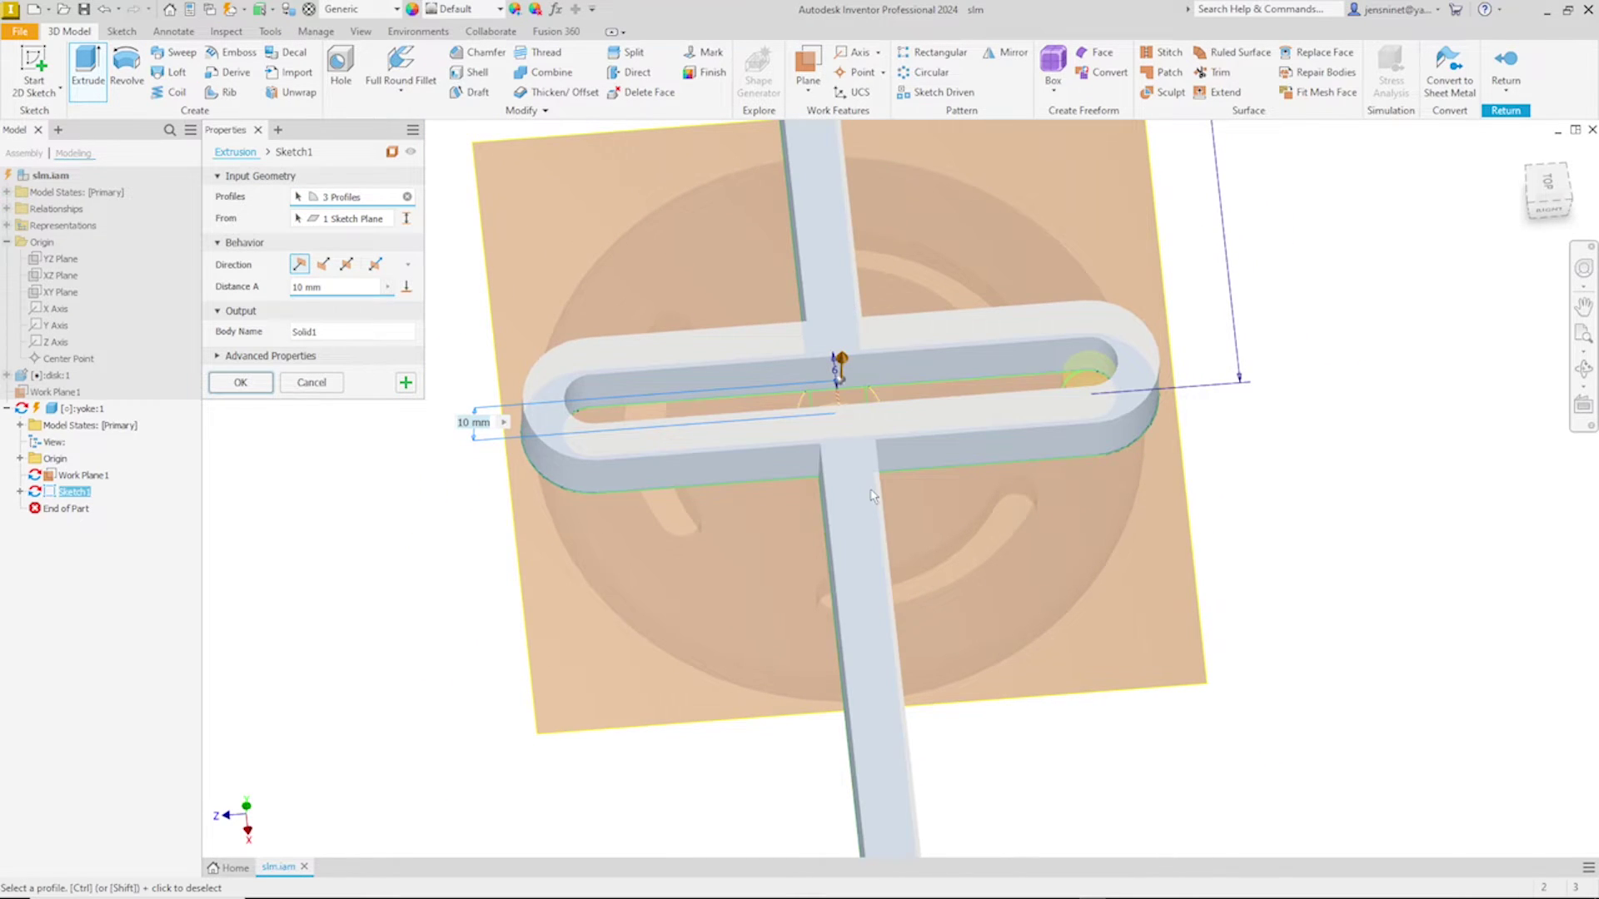
key(F6)
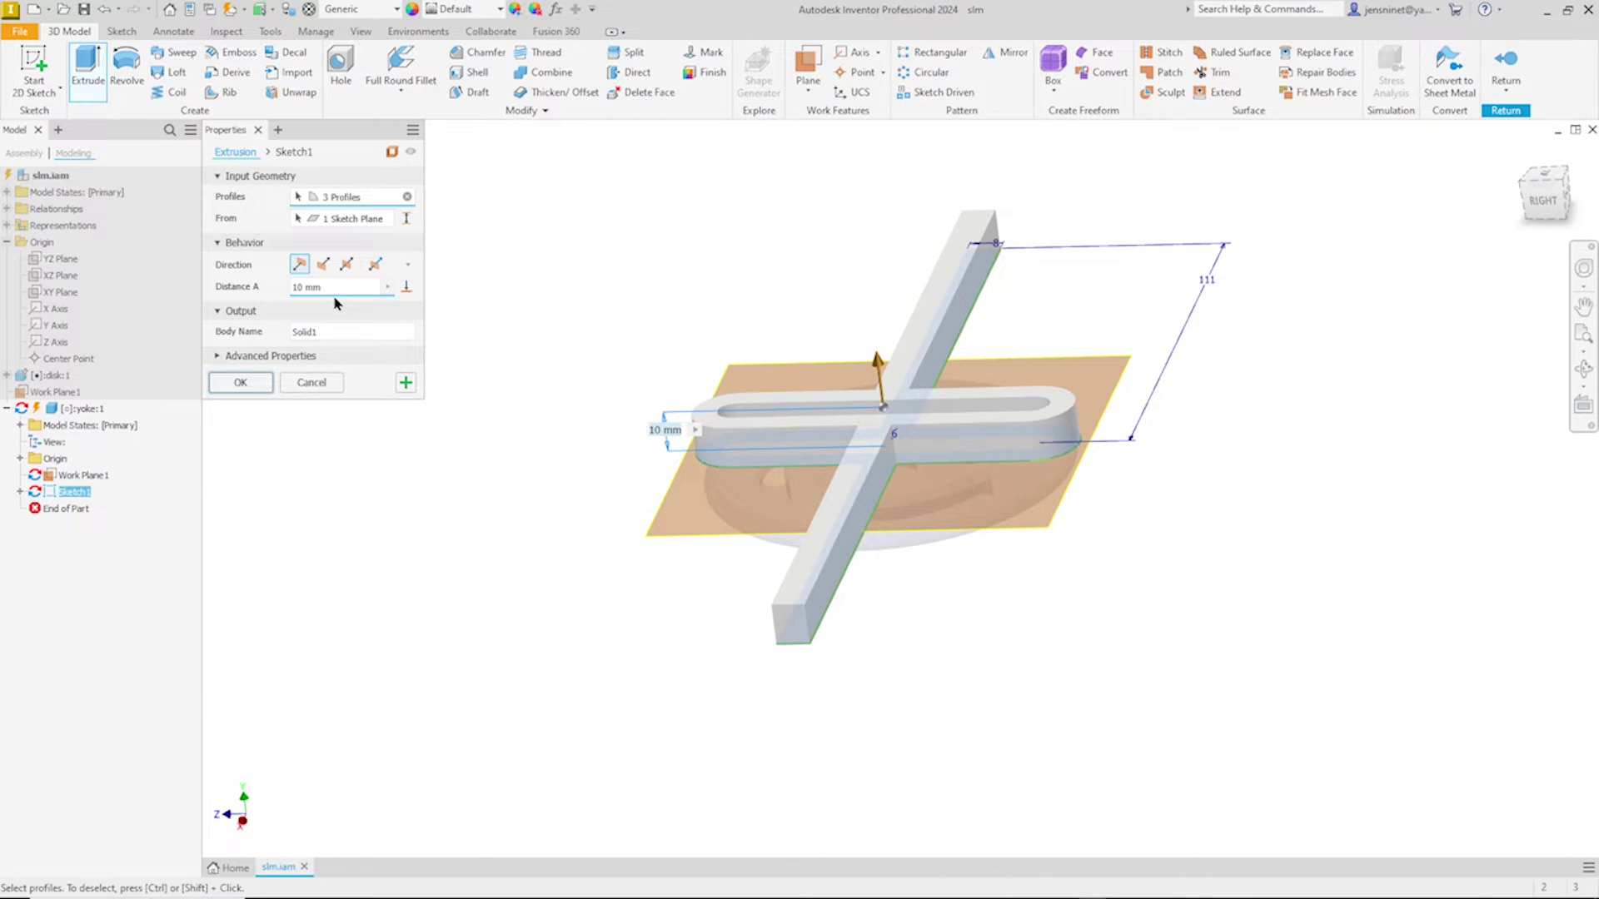
text(6)
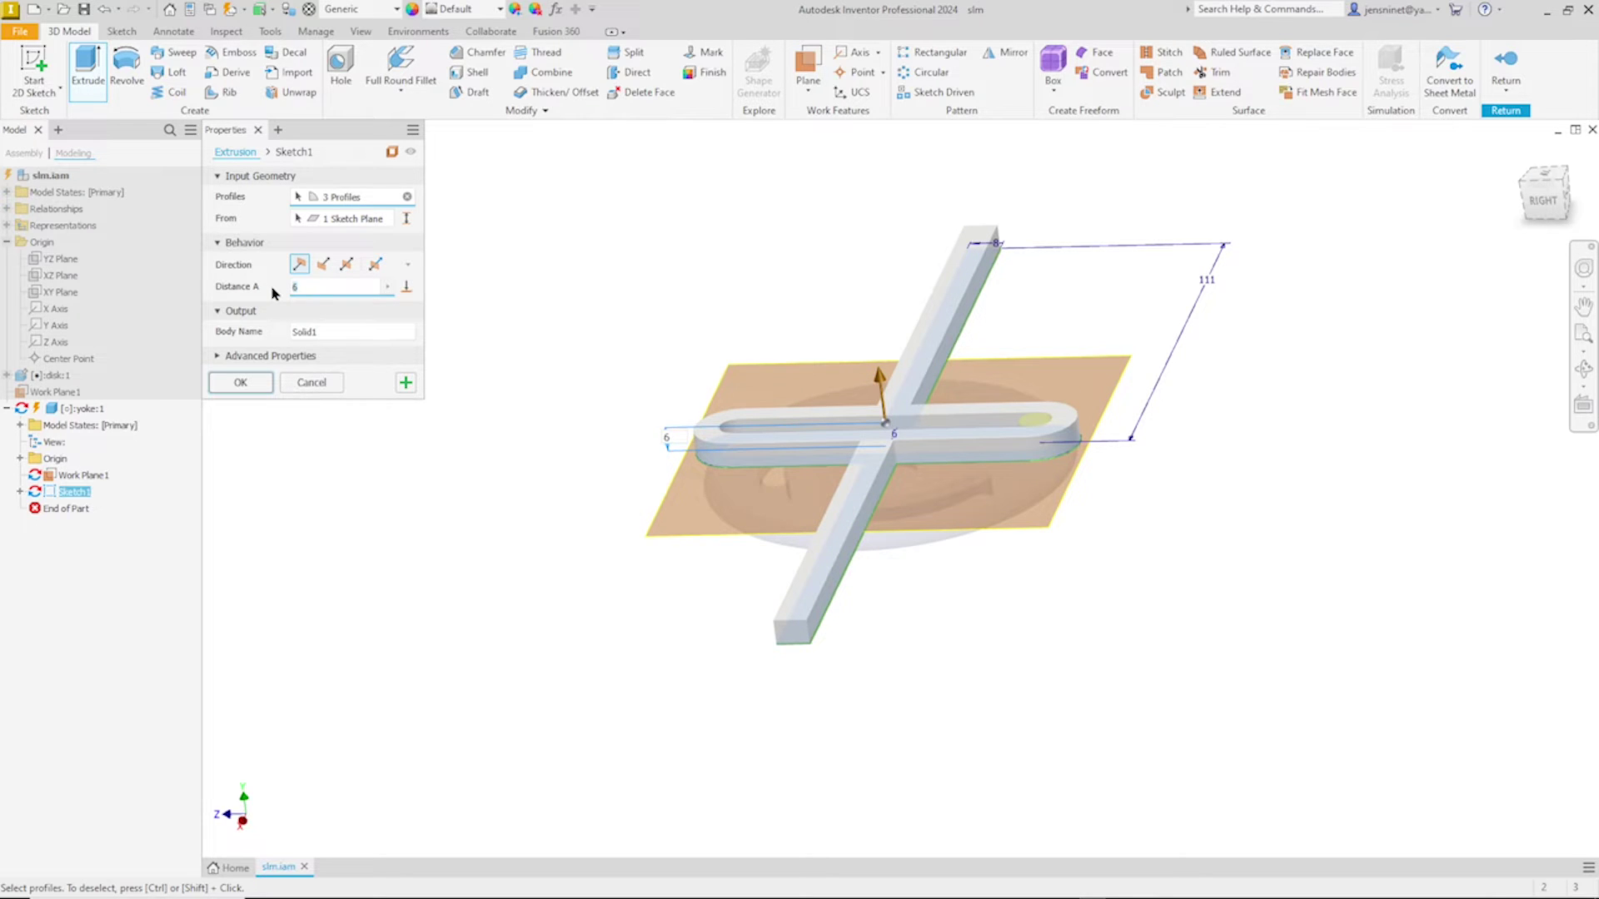
key(BackSpace)
text(4)
click(261, 382)
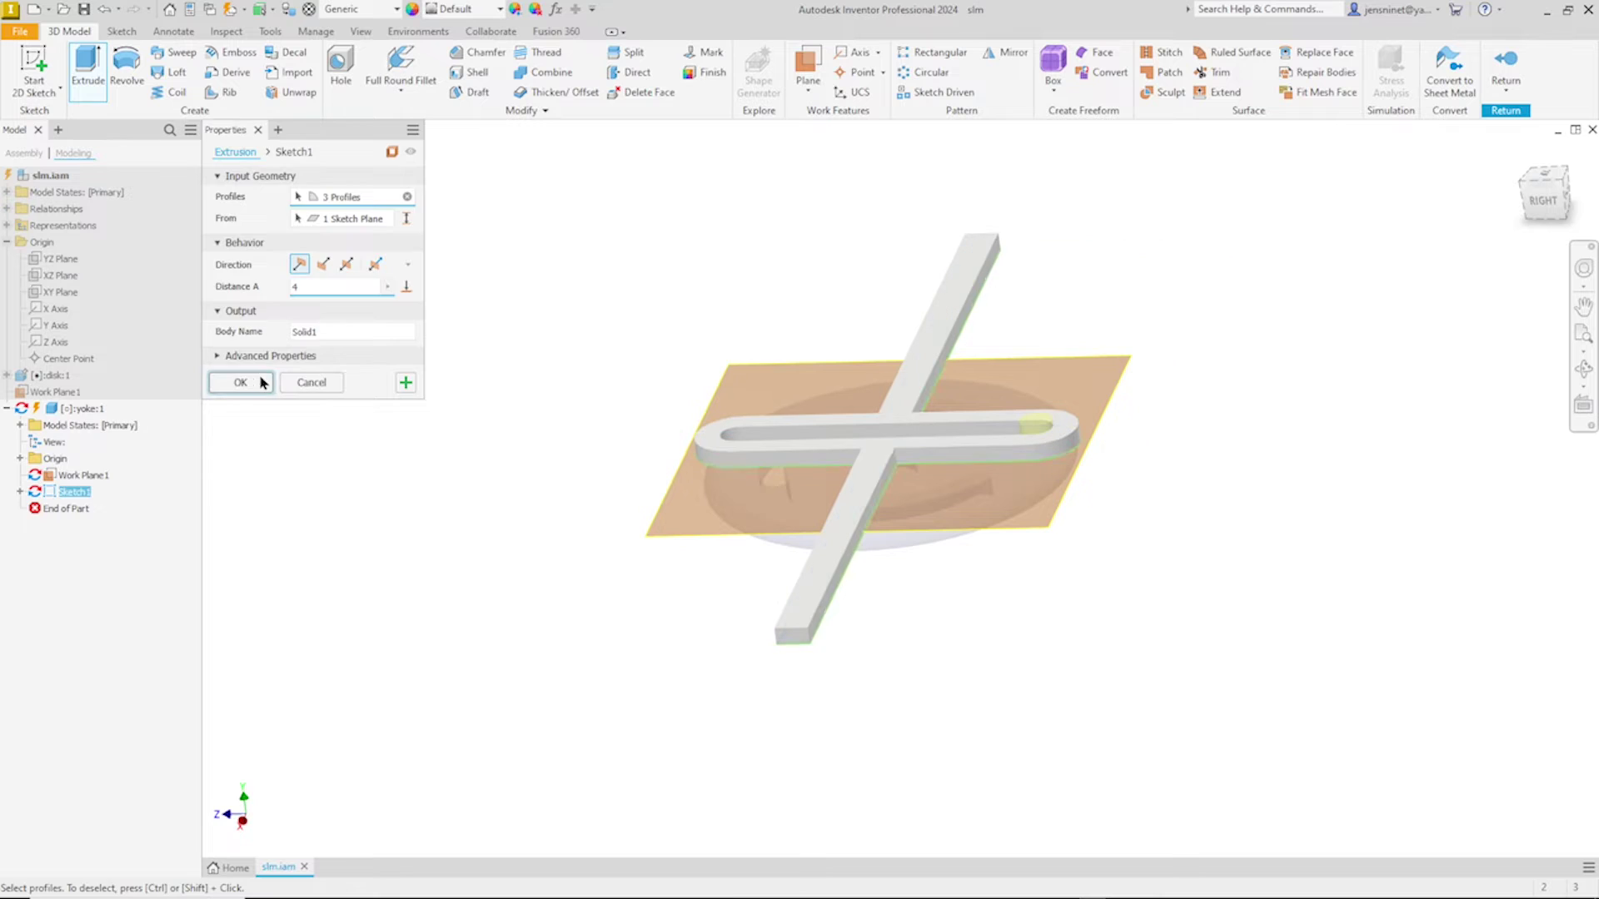
right_click(739, 367)
key(Escape)
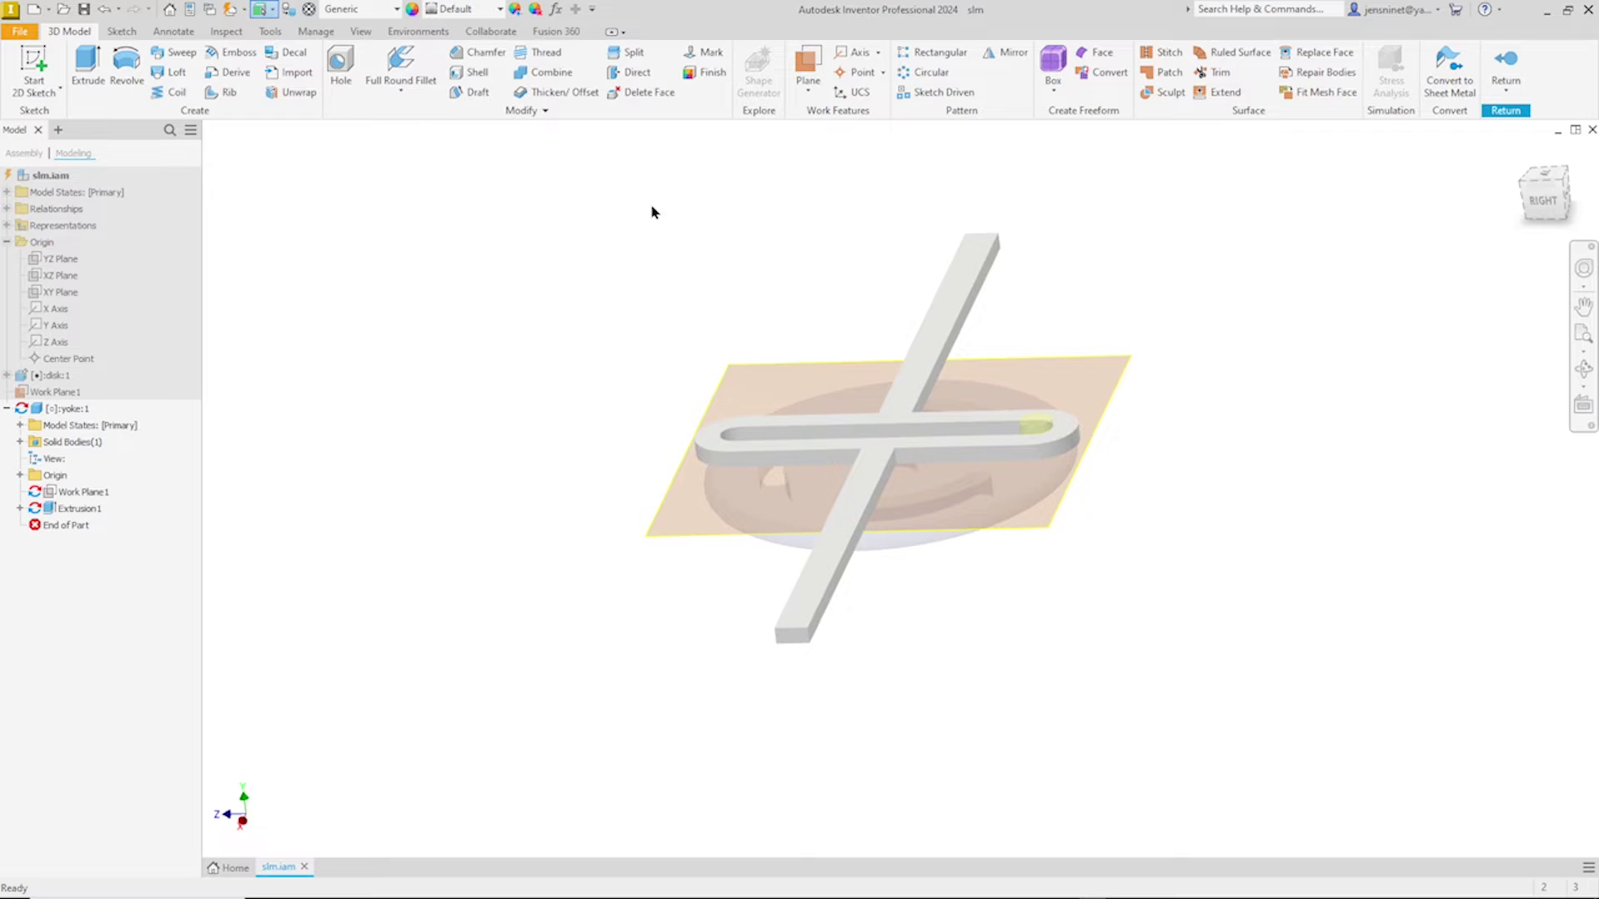
Step: Apply the Rubber - Black appearance to the yoke and return to the slm assembly
click(486, 10)
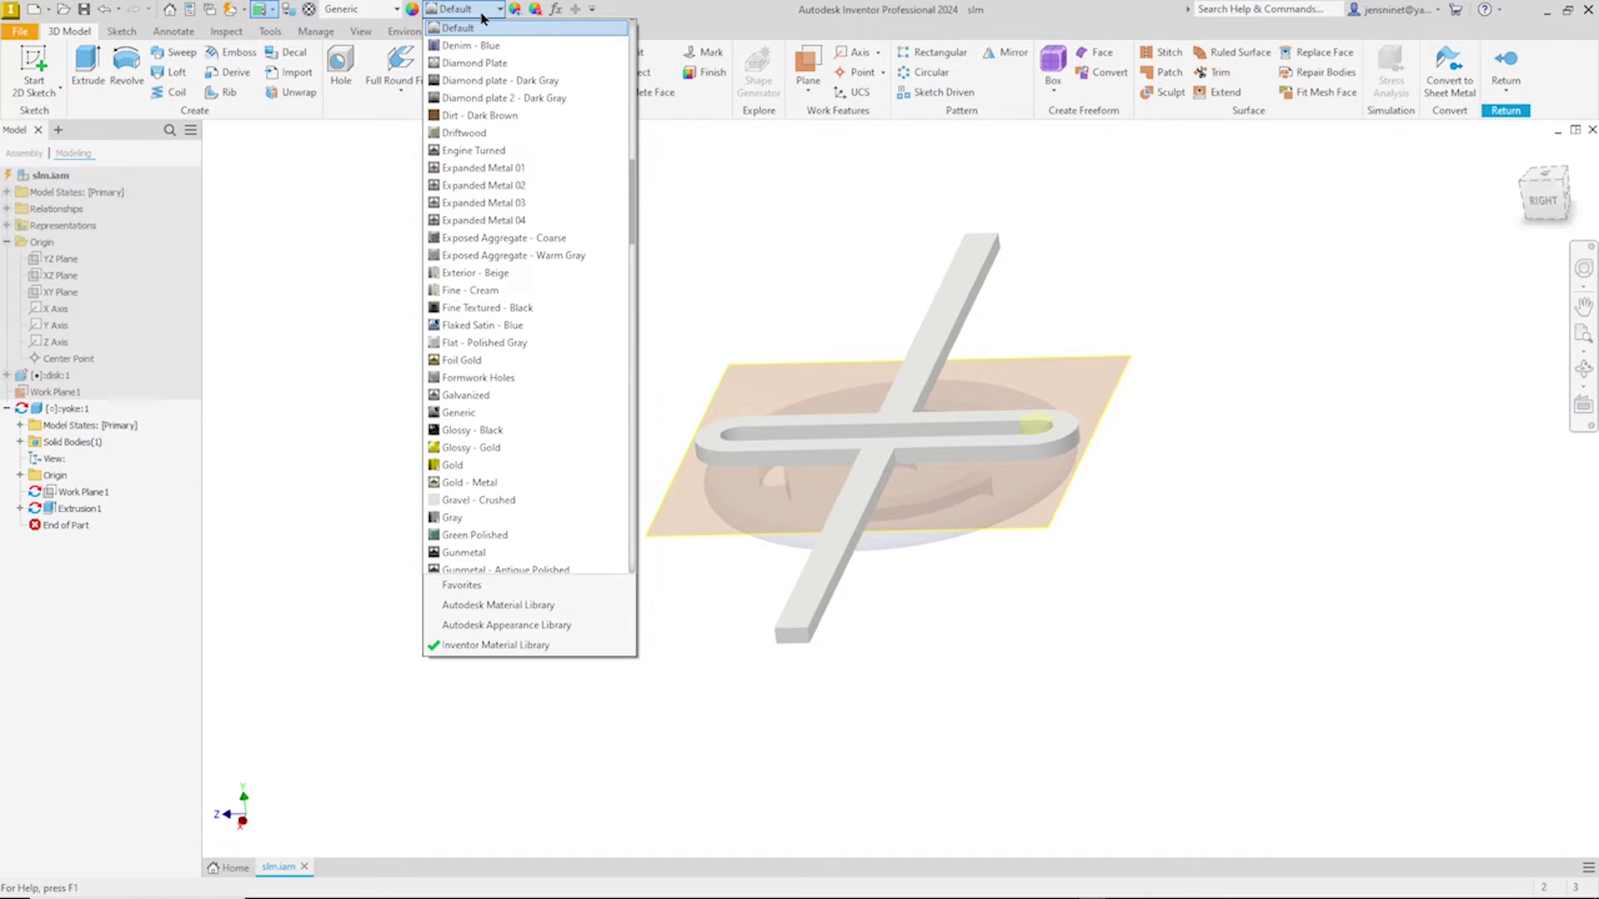
scroll(500, 550, down, 20)
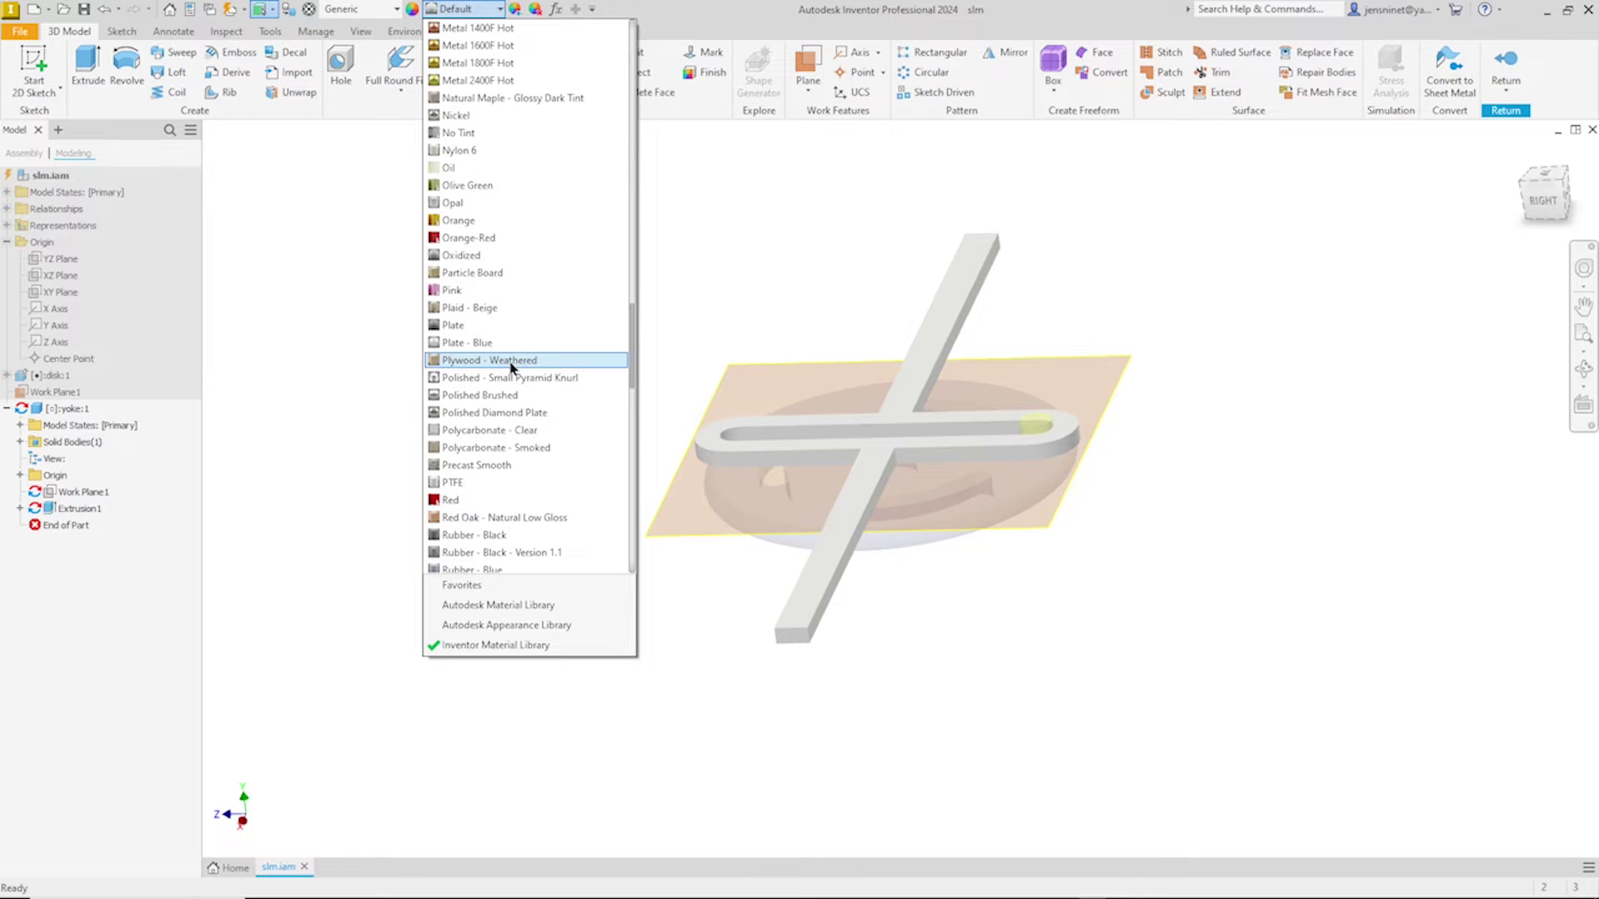
click(512, 537)
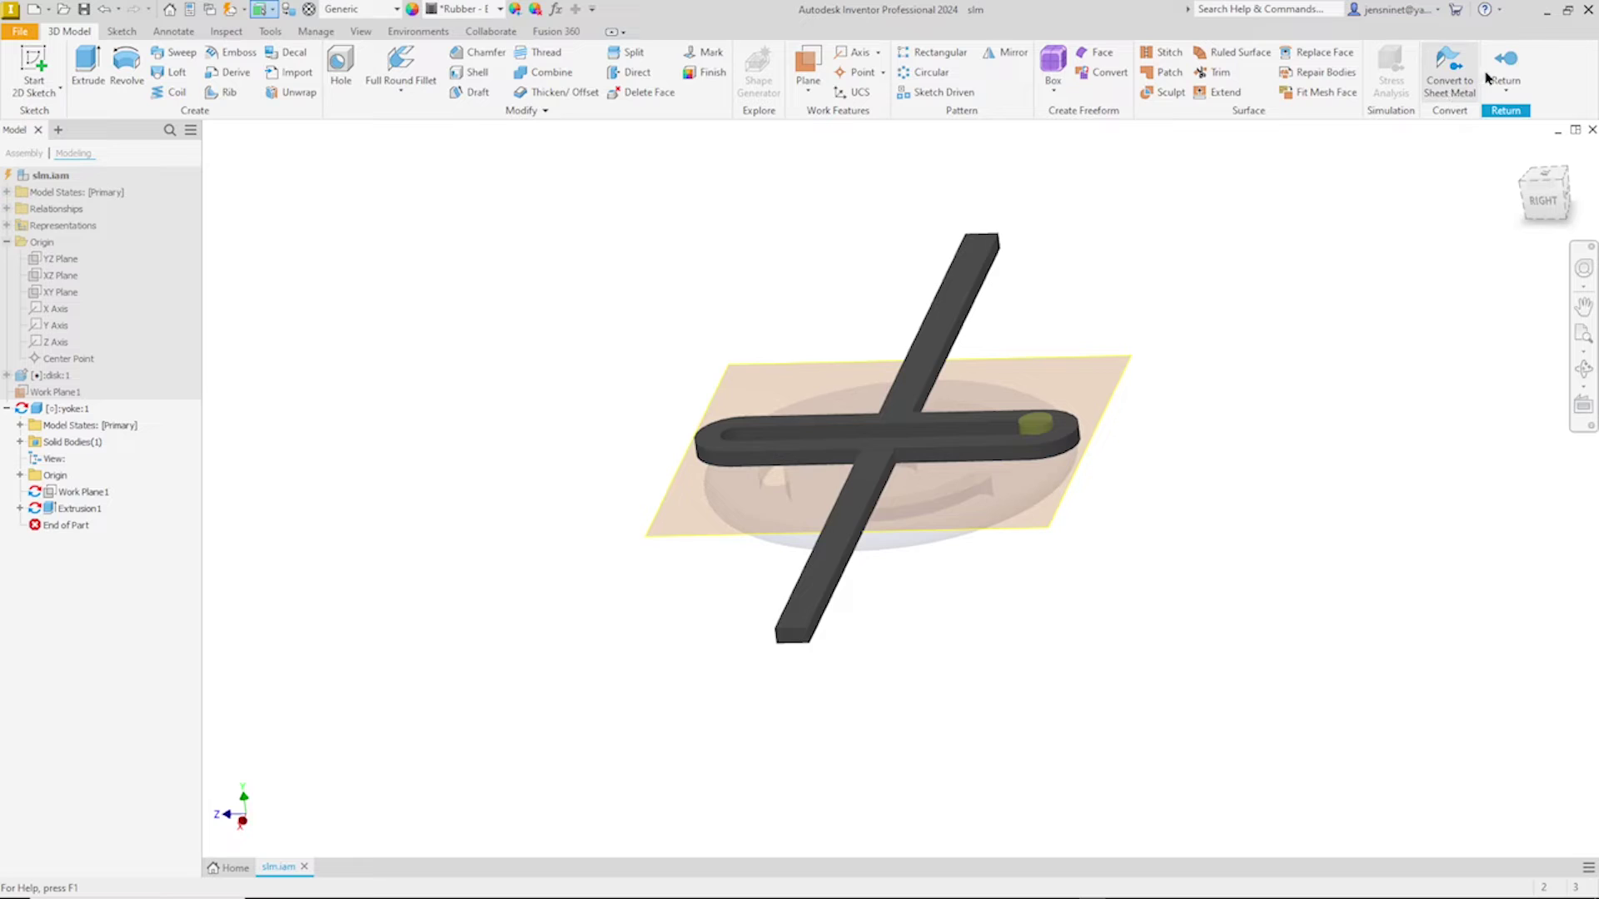
click(1506, 65)
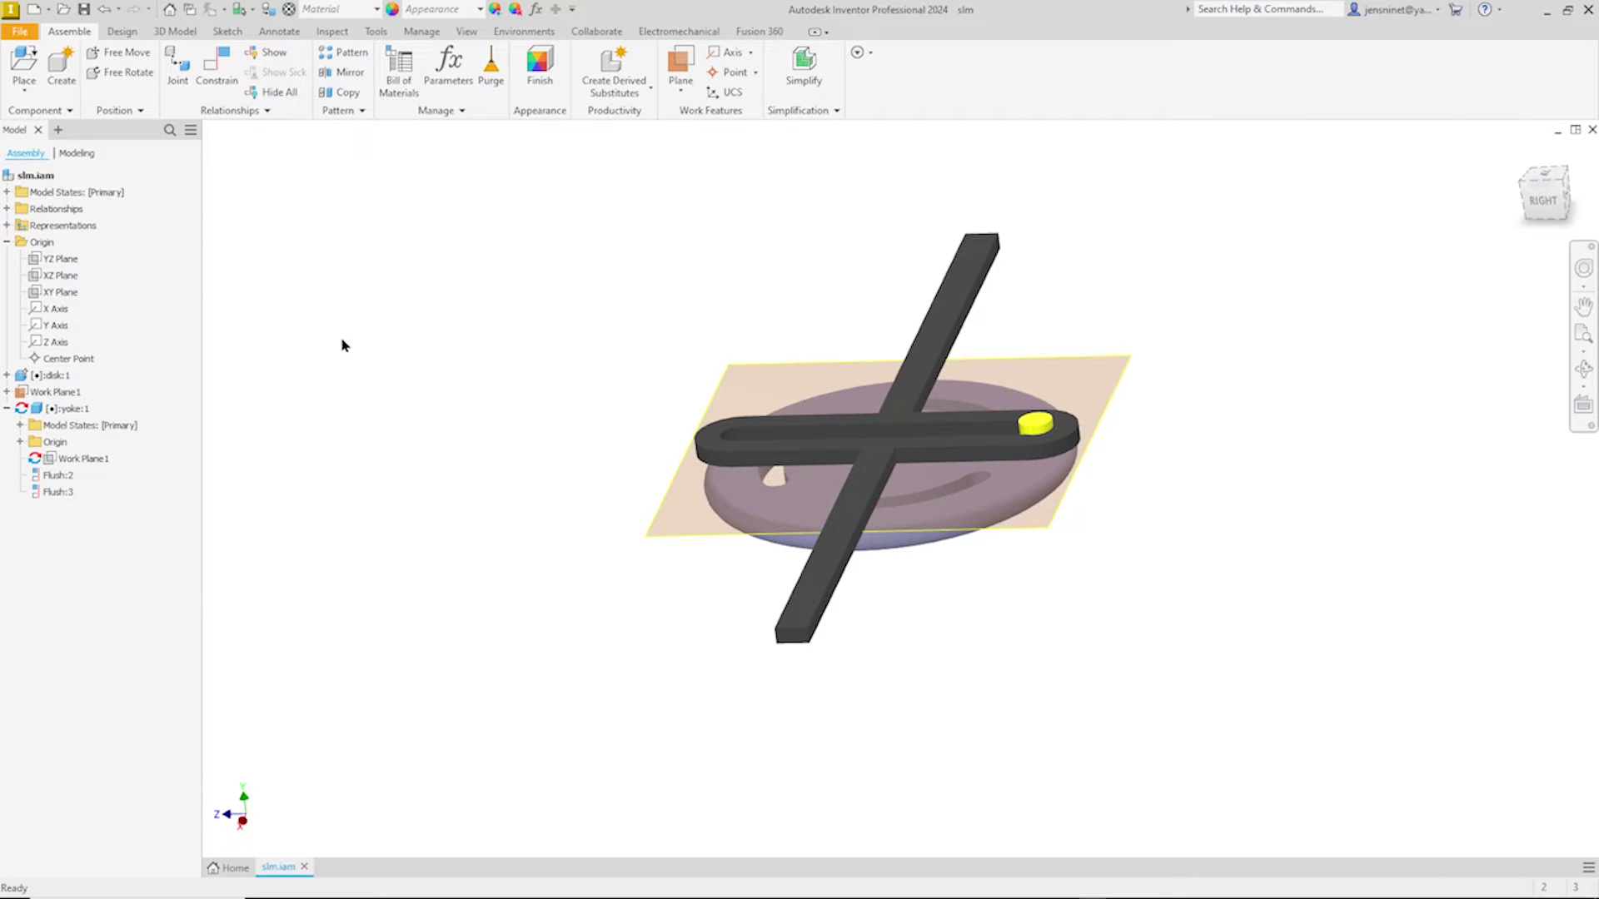
Step: Hide Work Plane1 and switch to the home isometric view
right_click(73, 394)
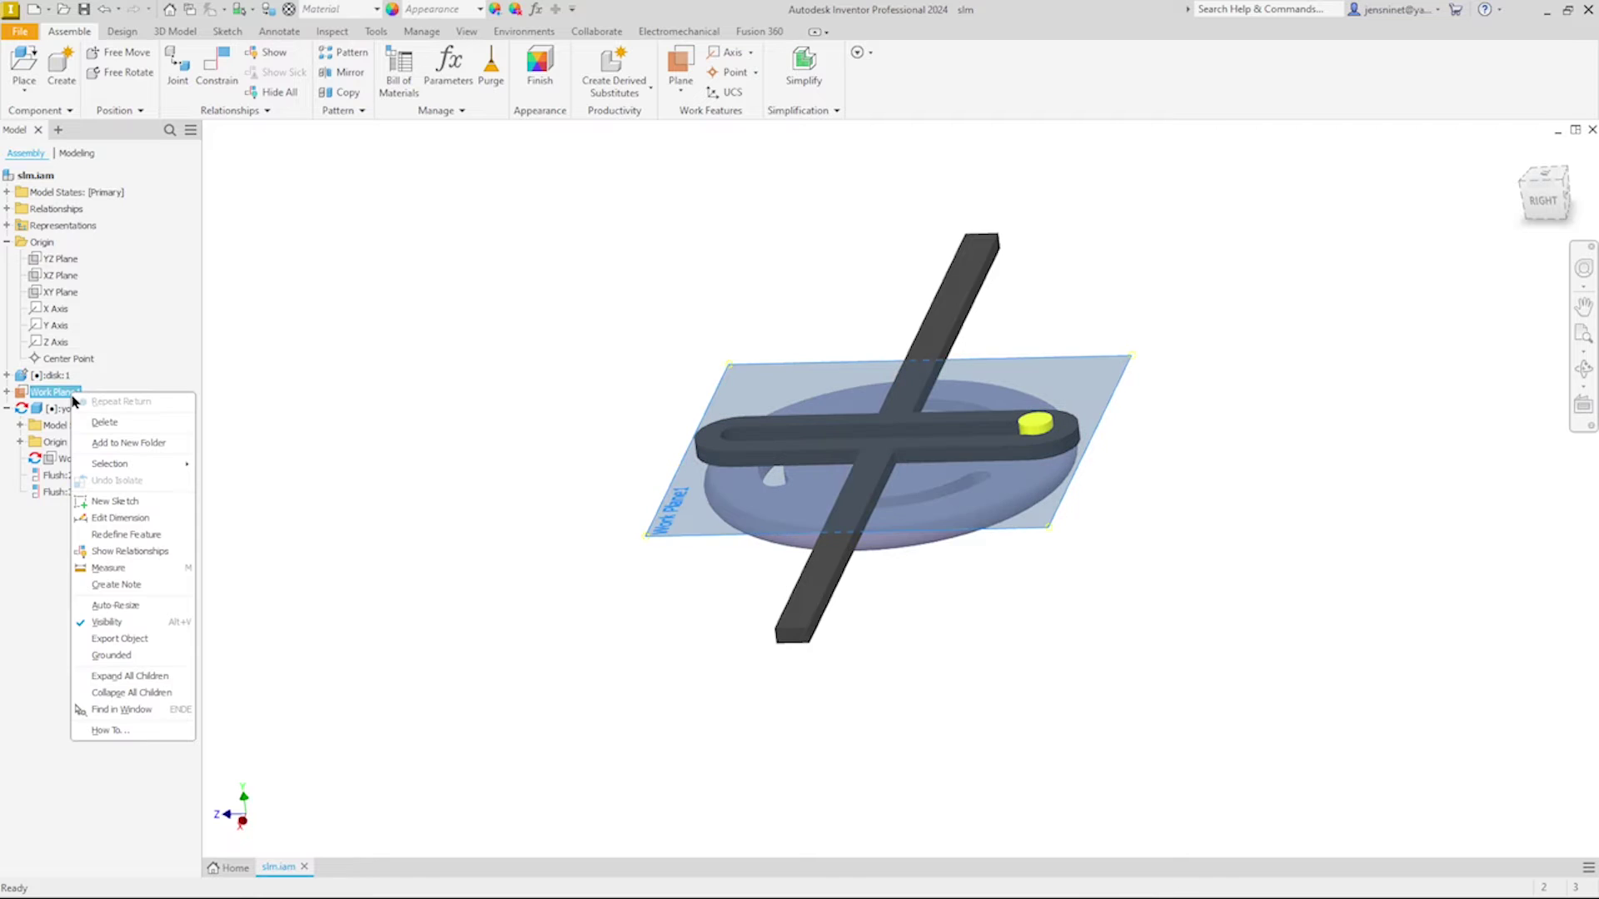
click(108, 622)
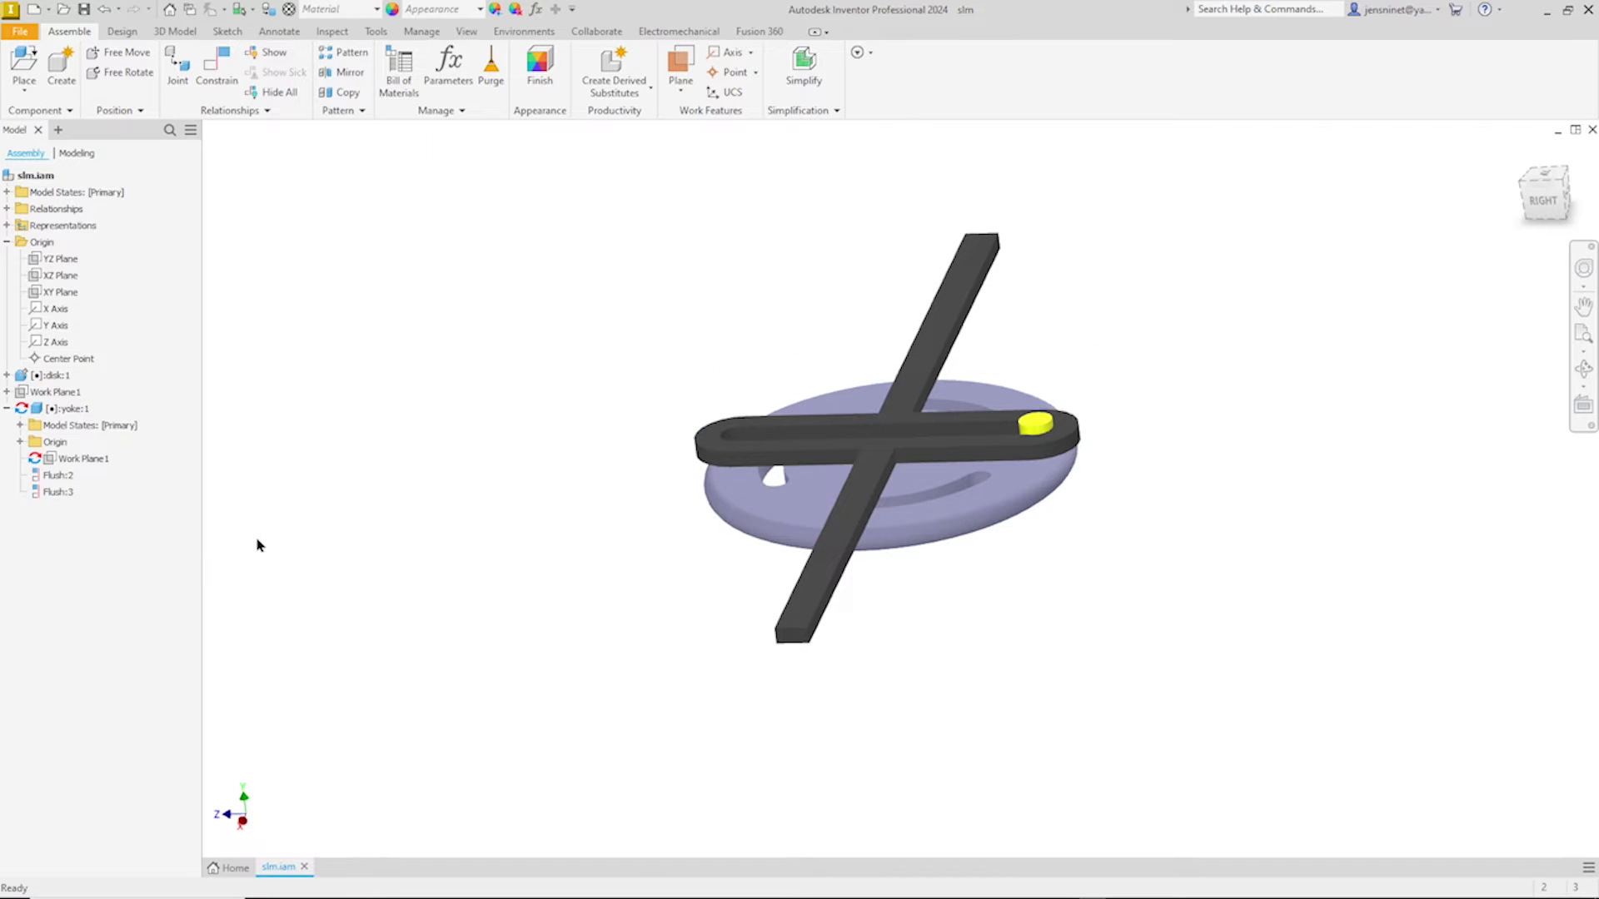
key(F6)
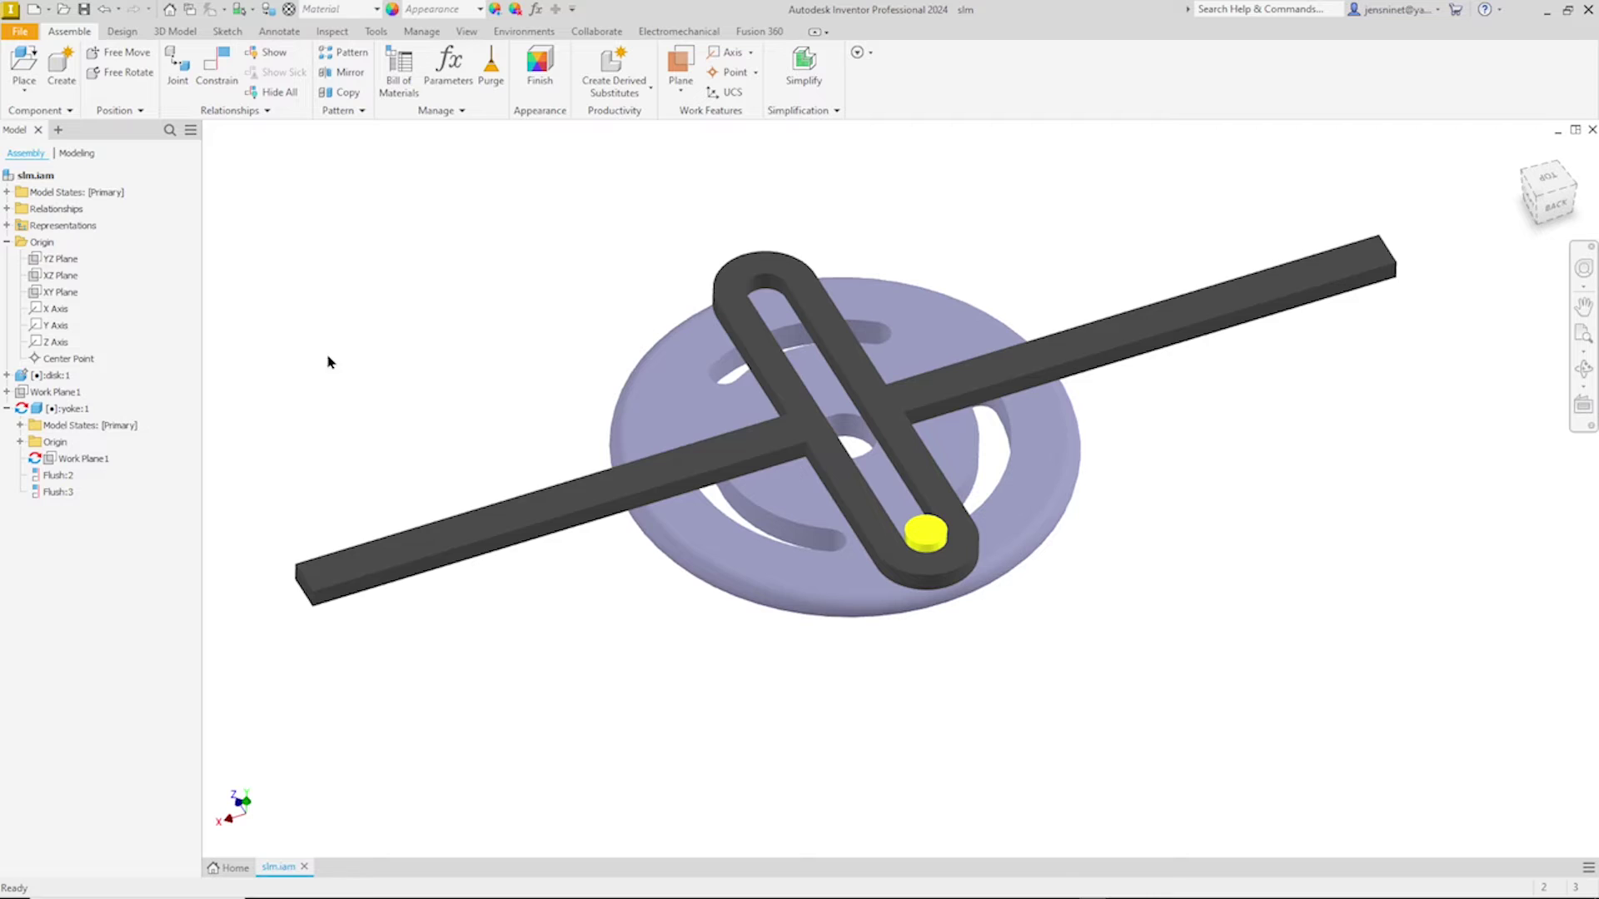
Step: Set the visual style to Shaded with Edges
click(465, 31)
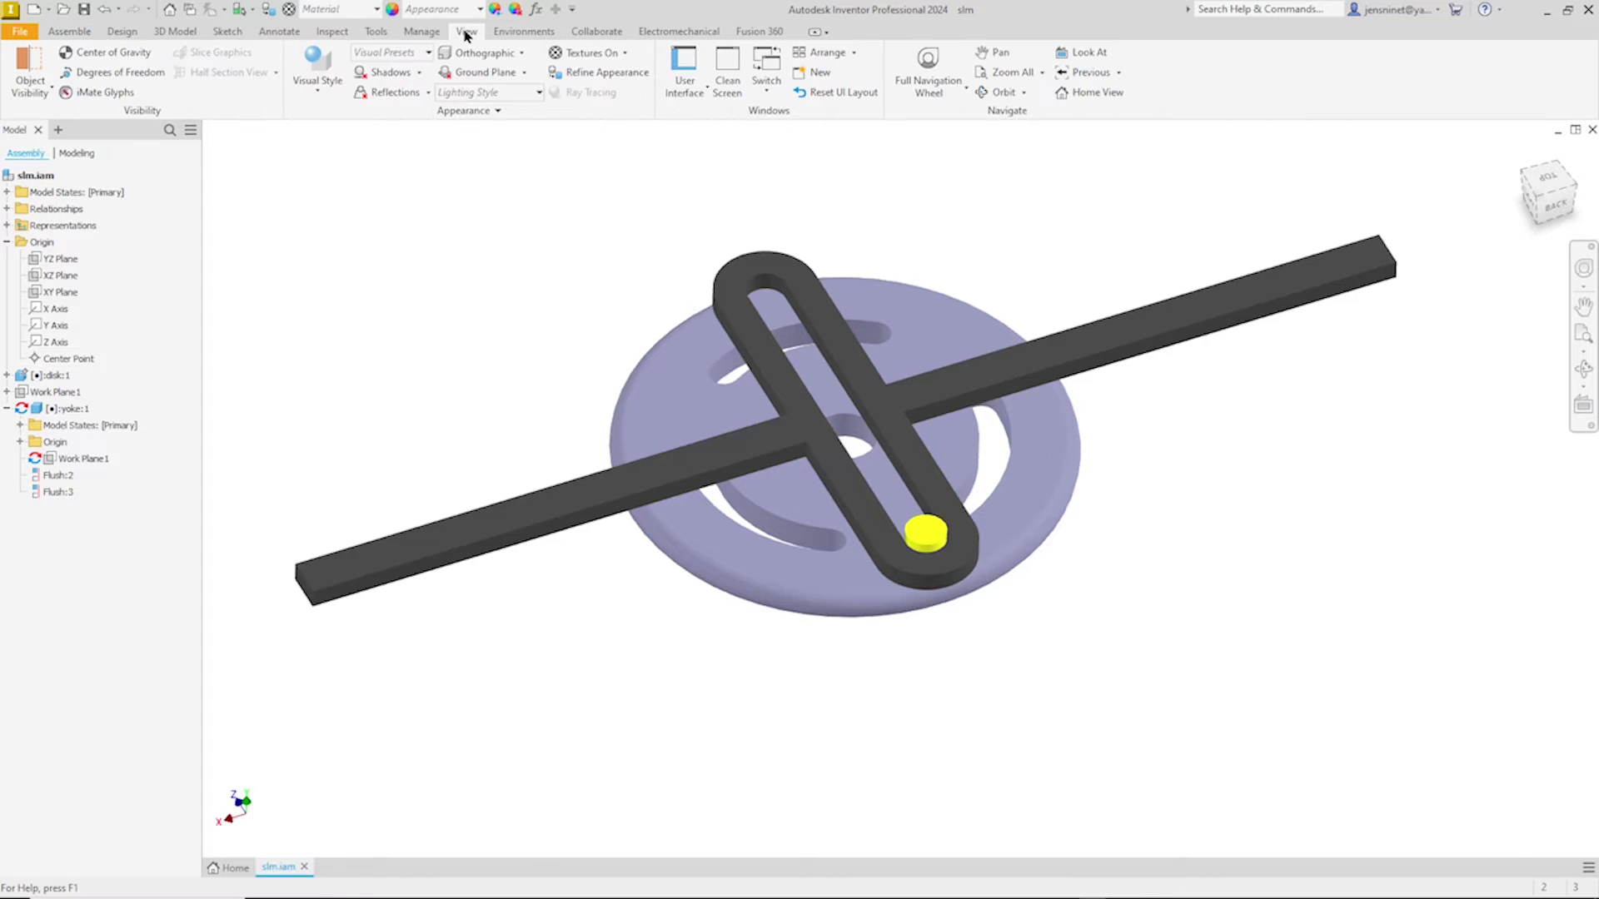
click(317, 89)
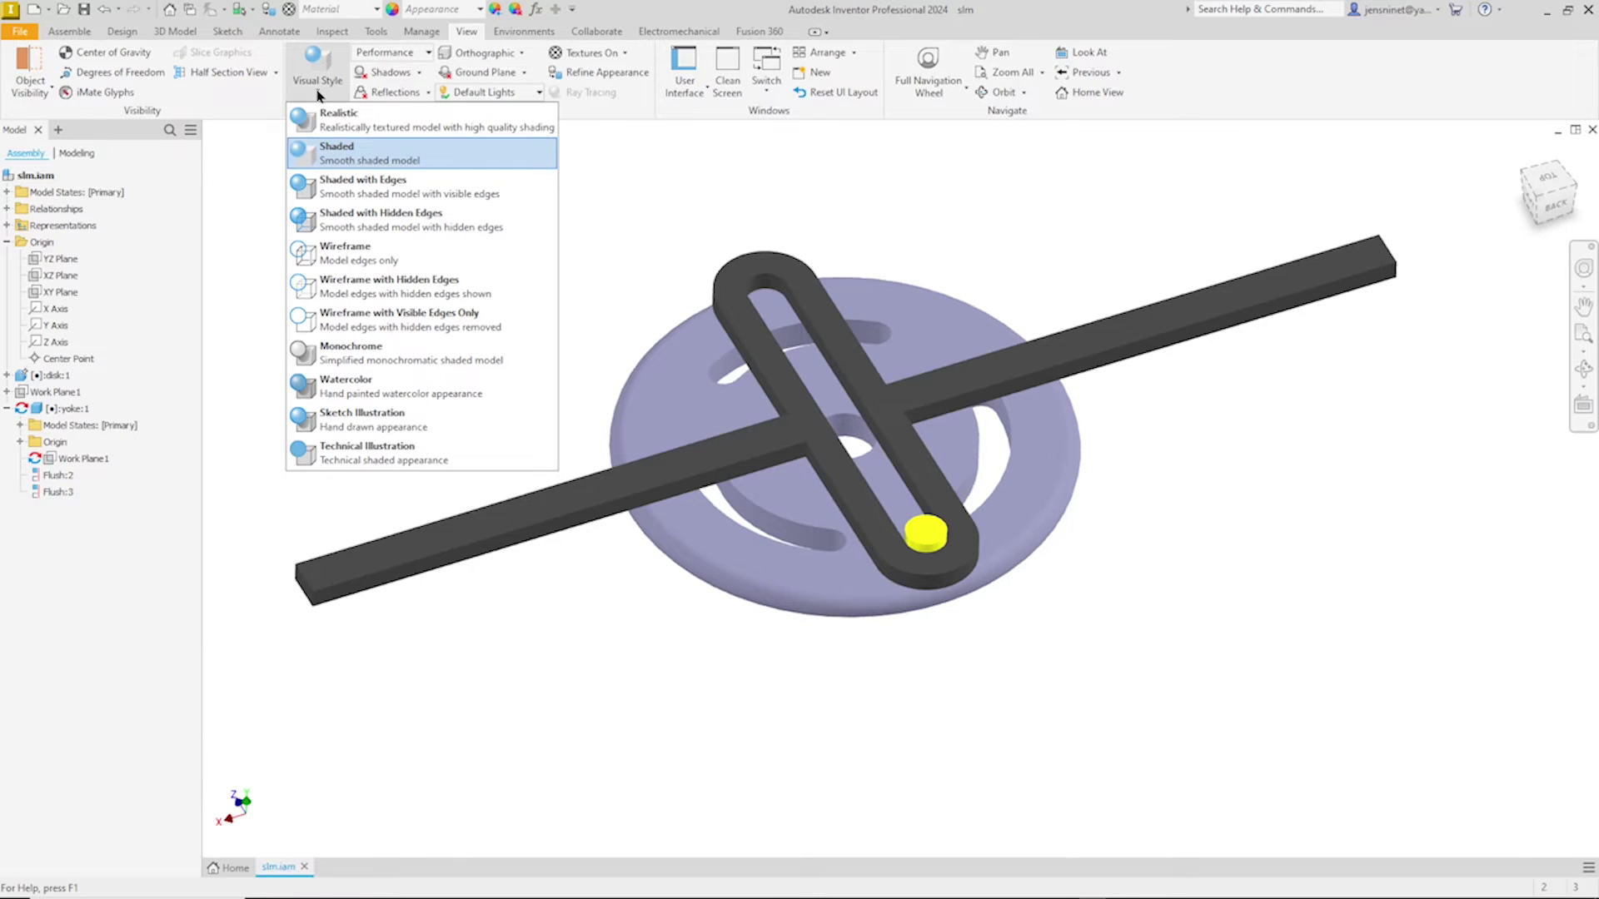
click(345, 187)
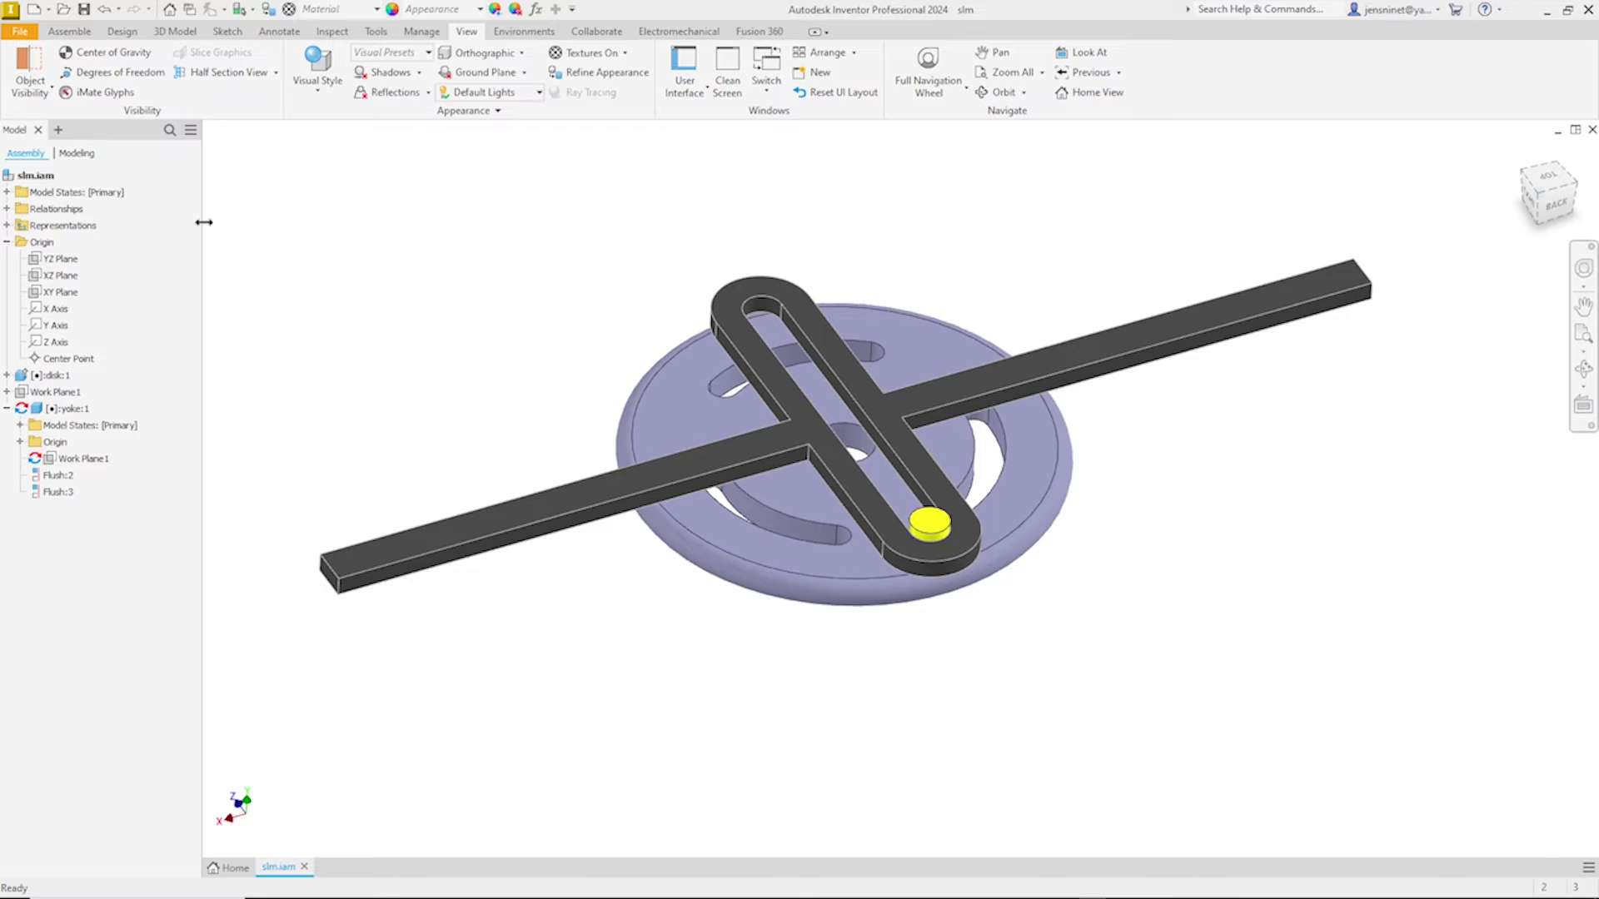
Step: Create Work Plane2 offset 12 mm from the disk's flat bottom face
click(70, 33)
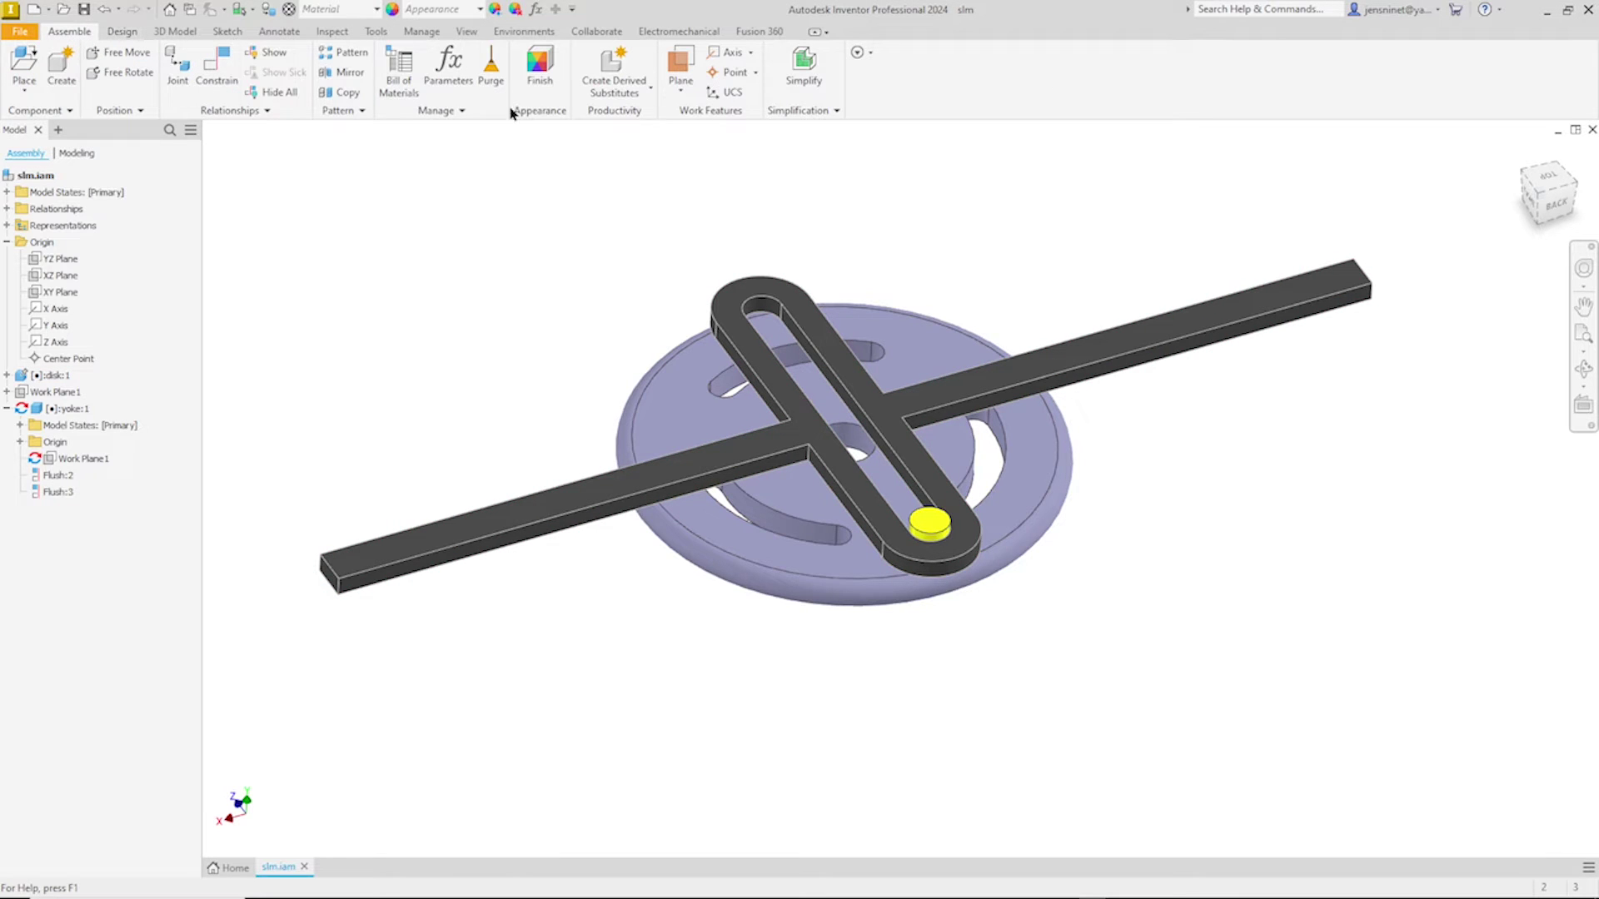
click(680, 88)
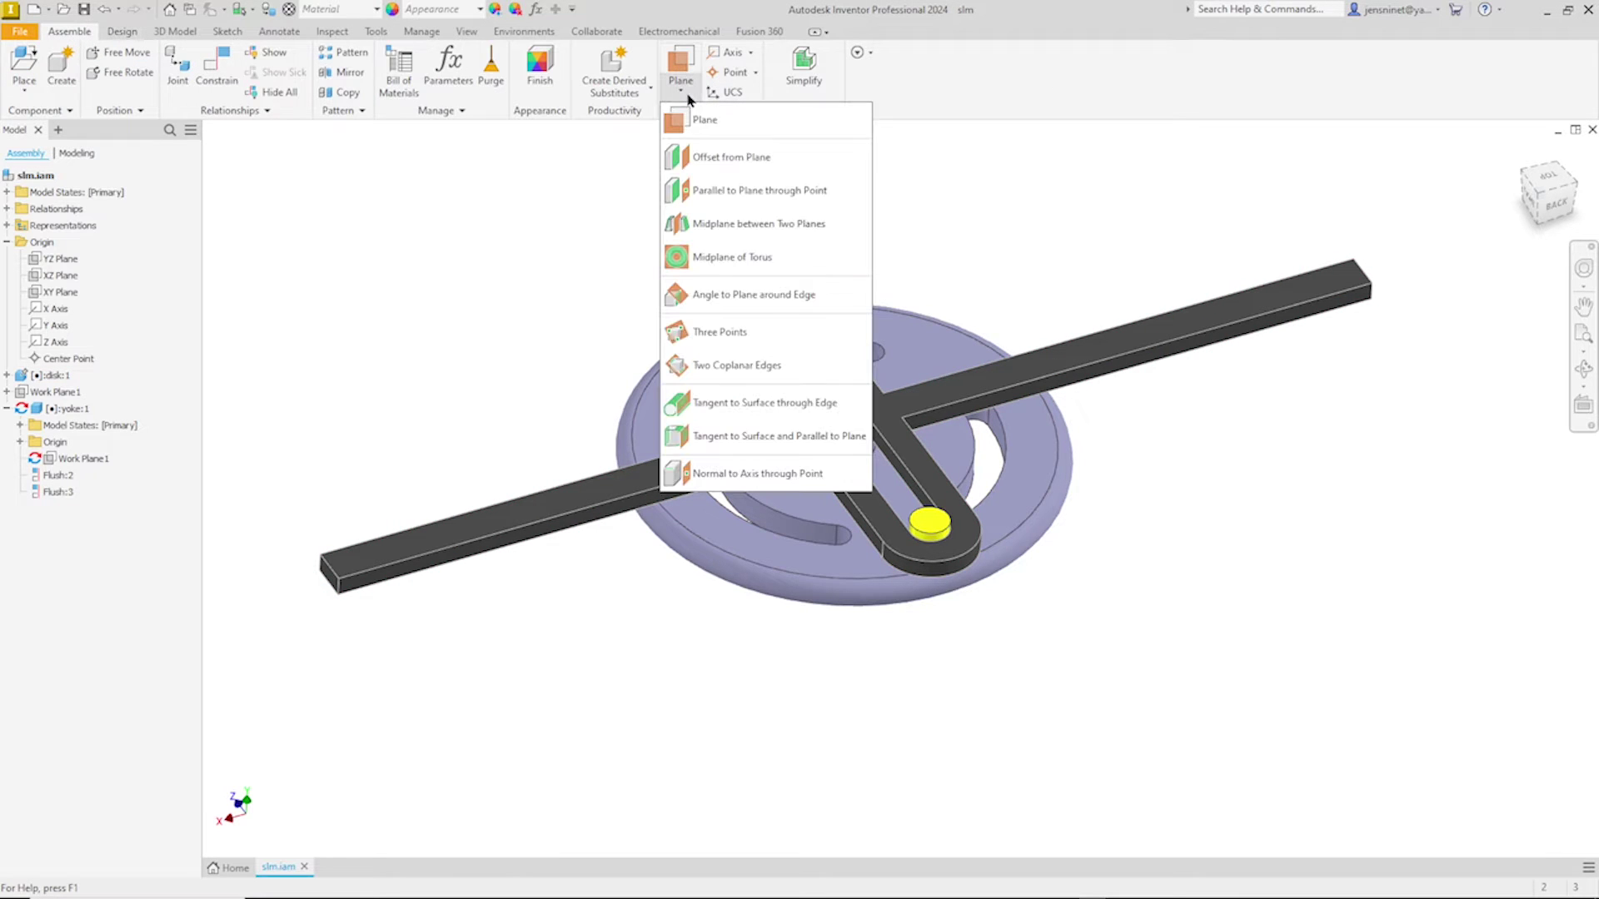
click(723, 159)
shift+middle_drag(1114, 596, 889, 522)
click(889, 523)
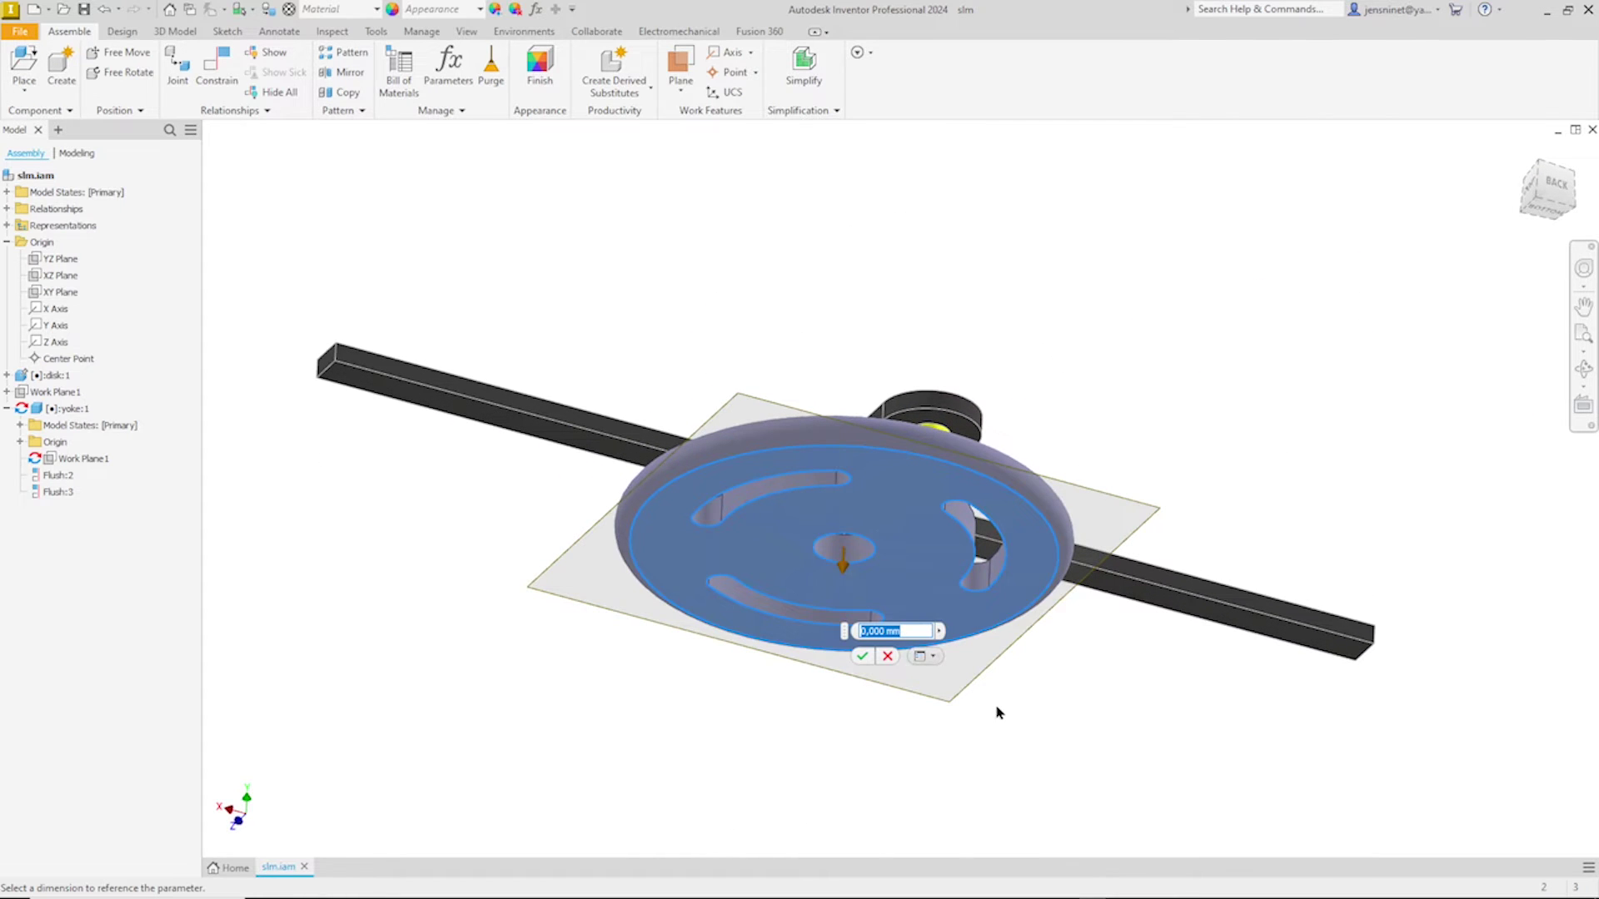
text(12)
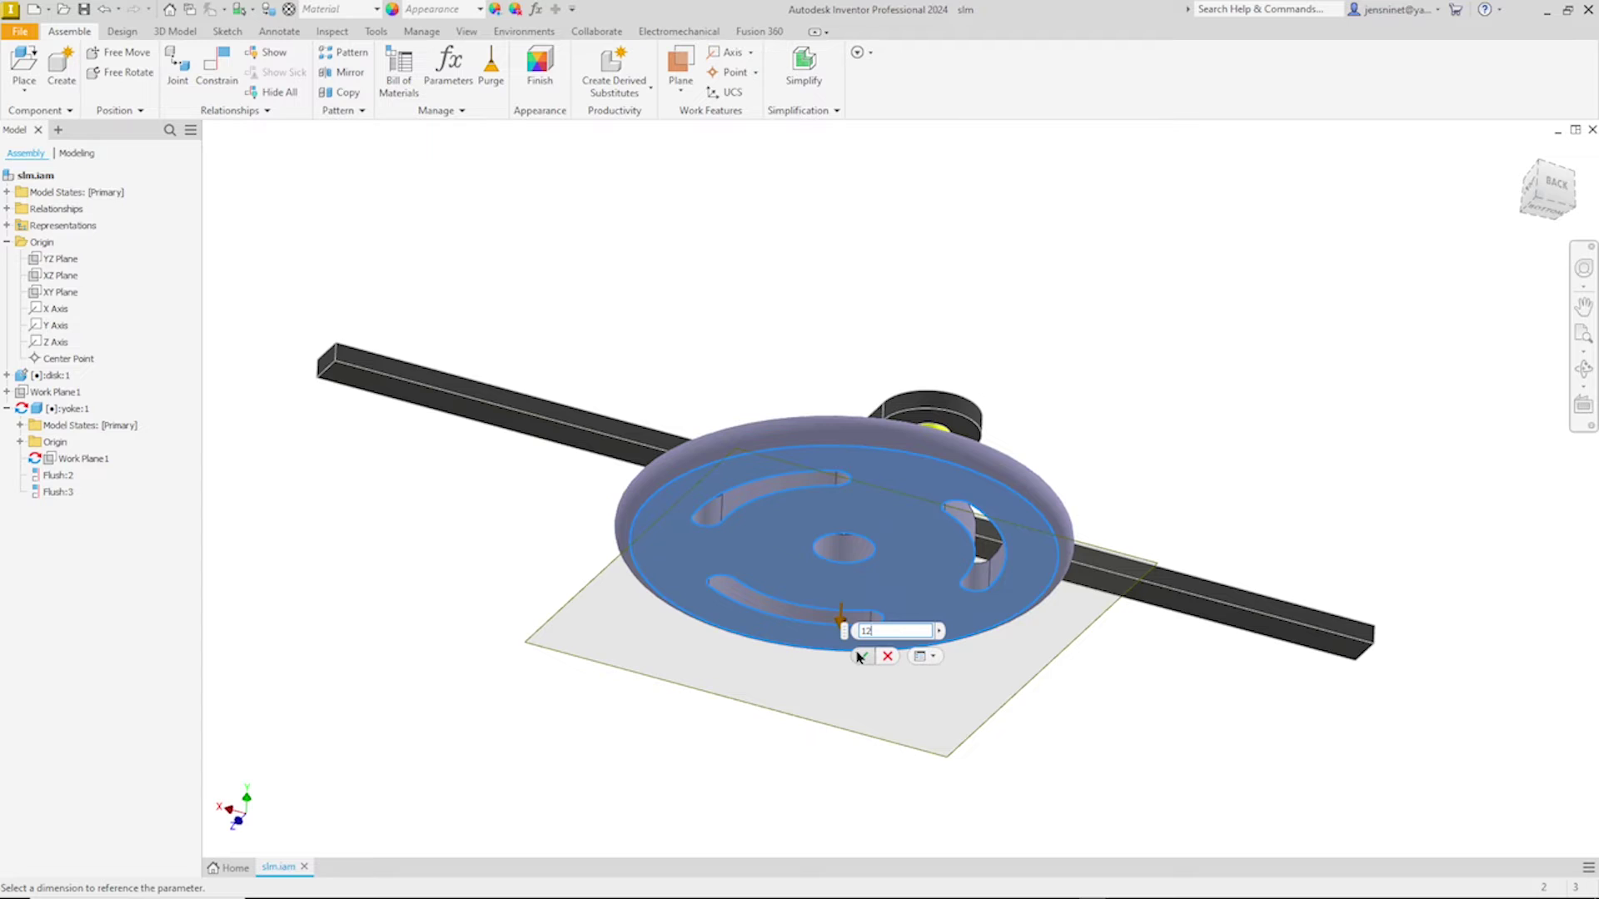
click(861, 657)
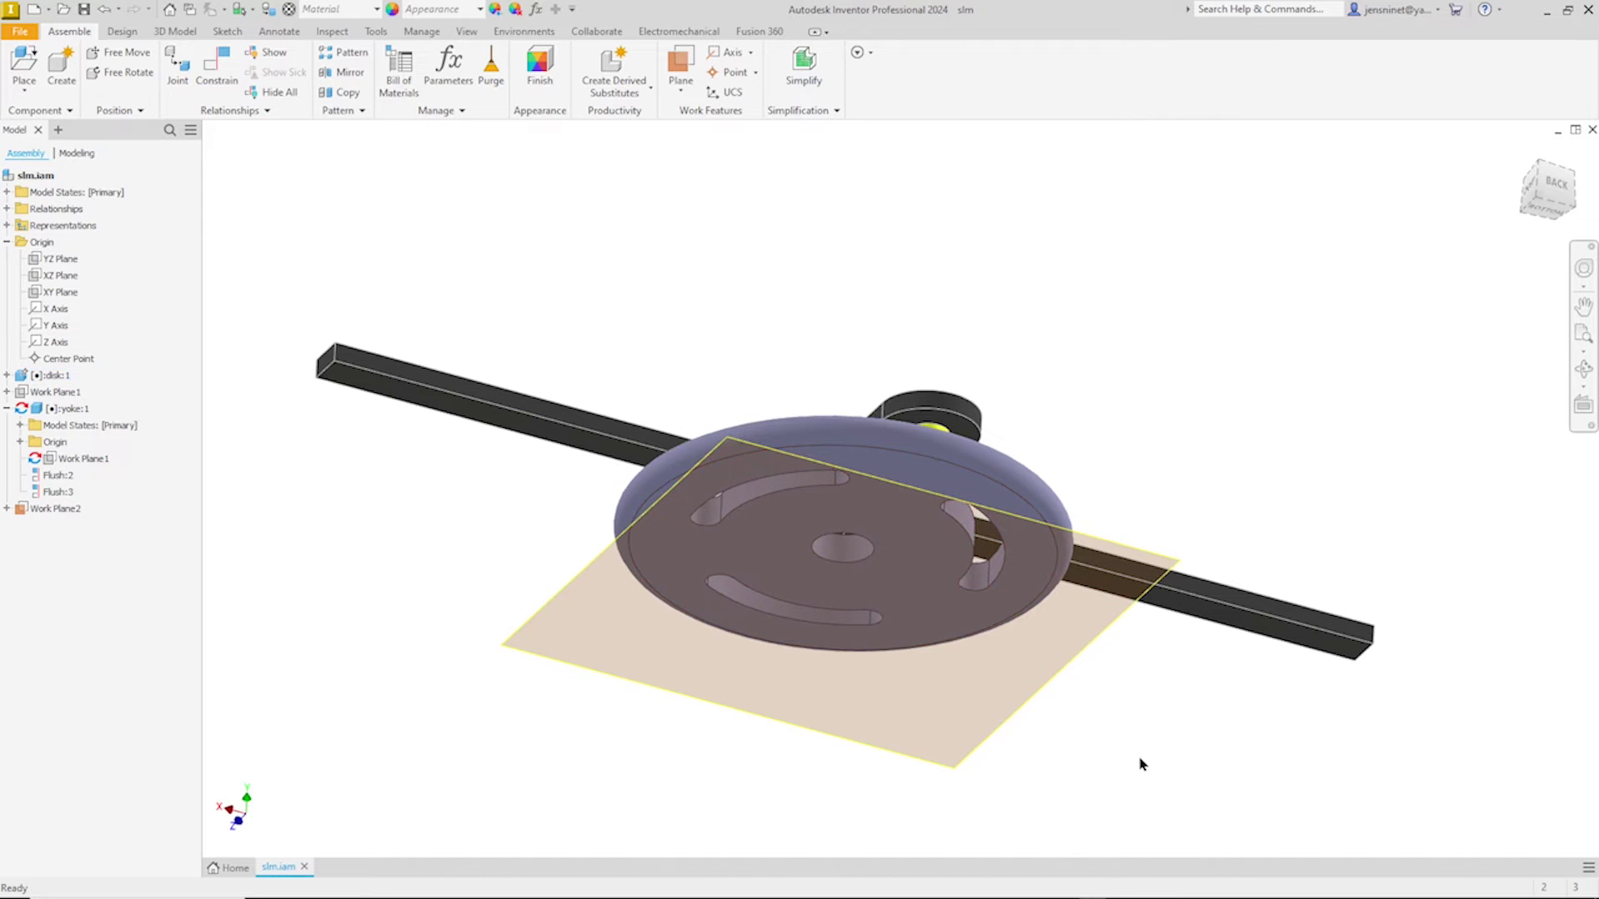
key(F6)
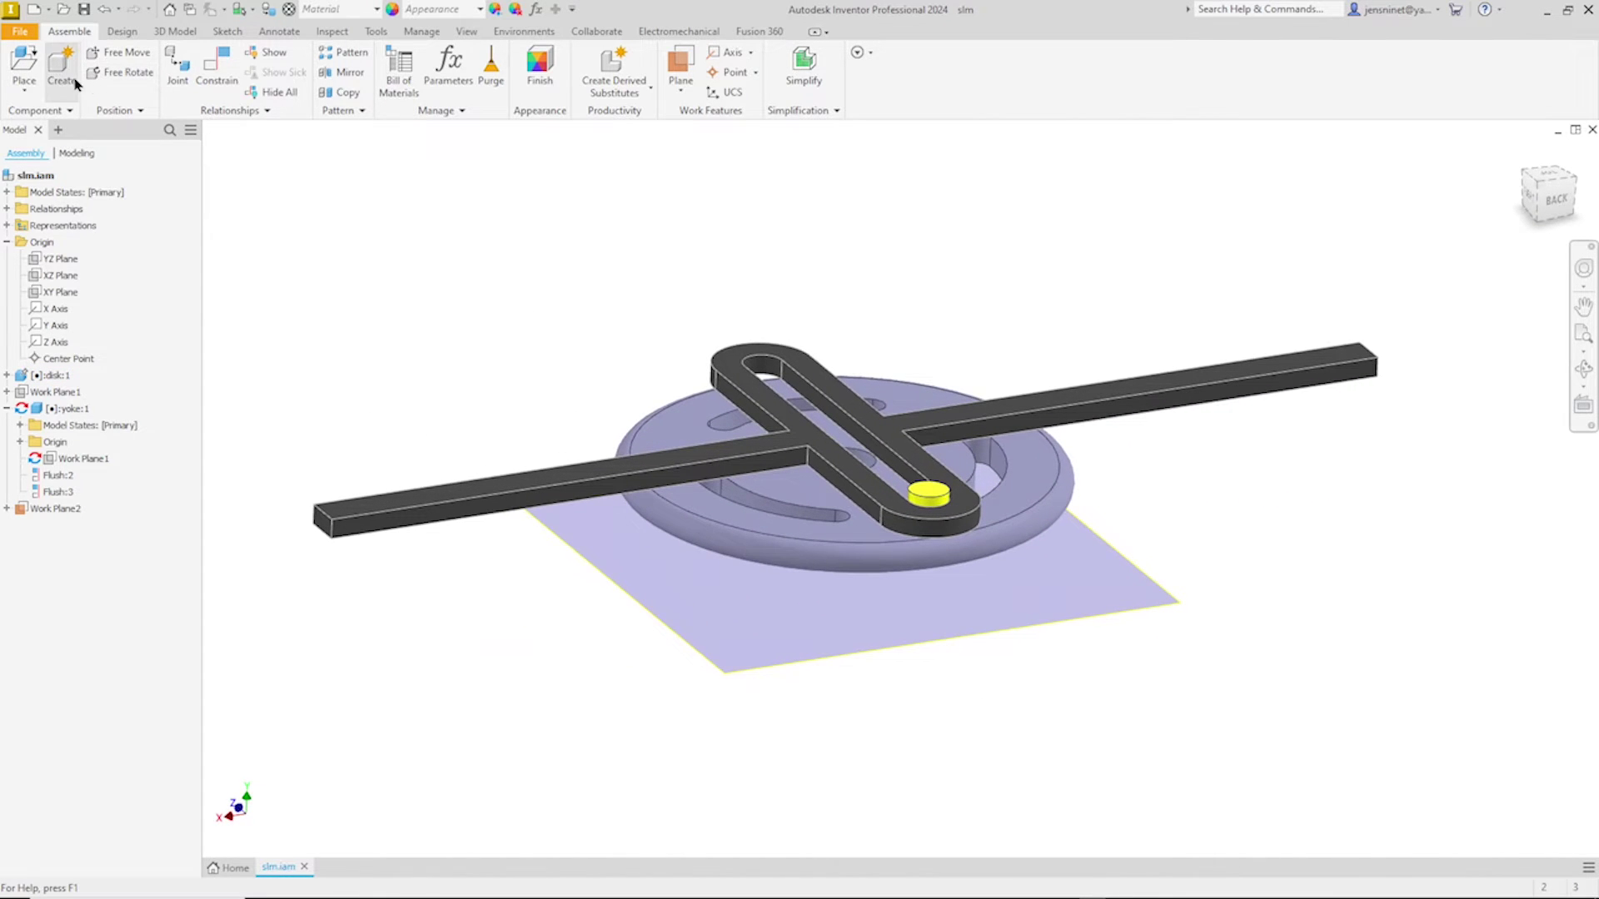
Step: Create an in-place part named 'base' from the Standard (mm).ipt template on Work Plane2
click(62, 71)
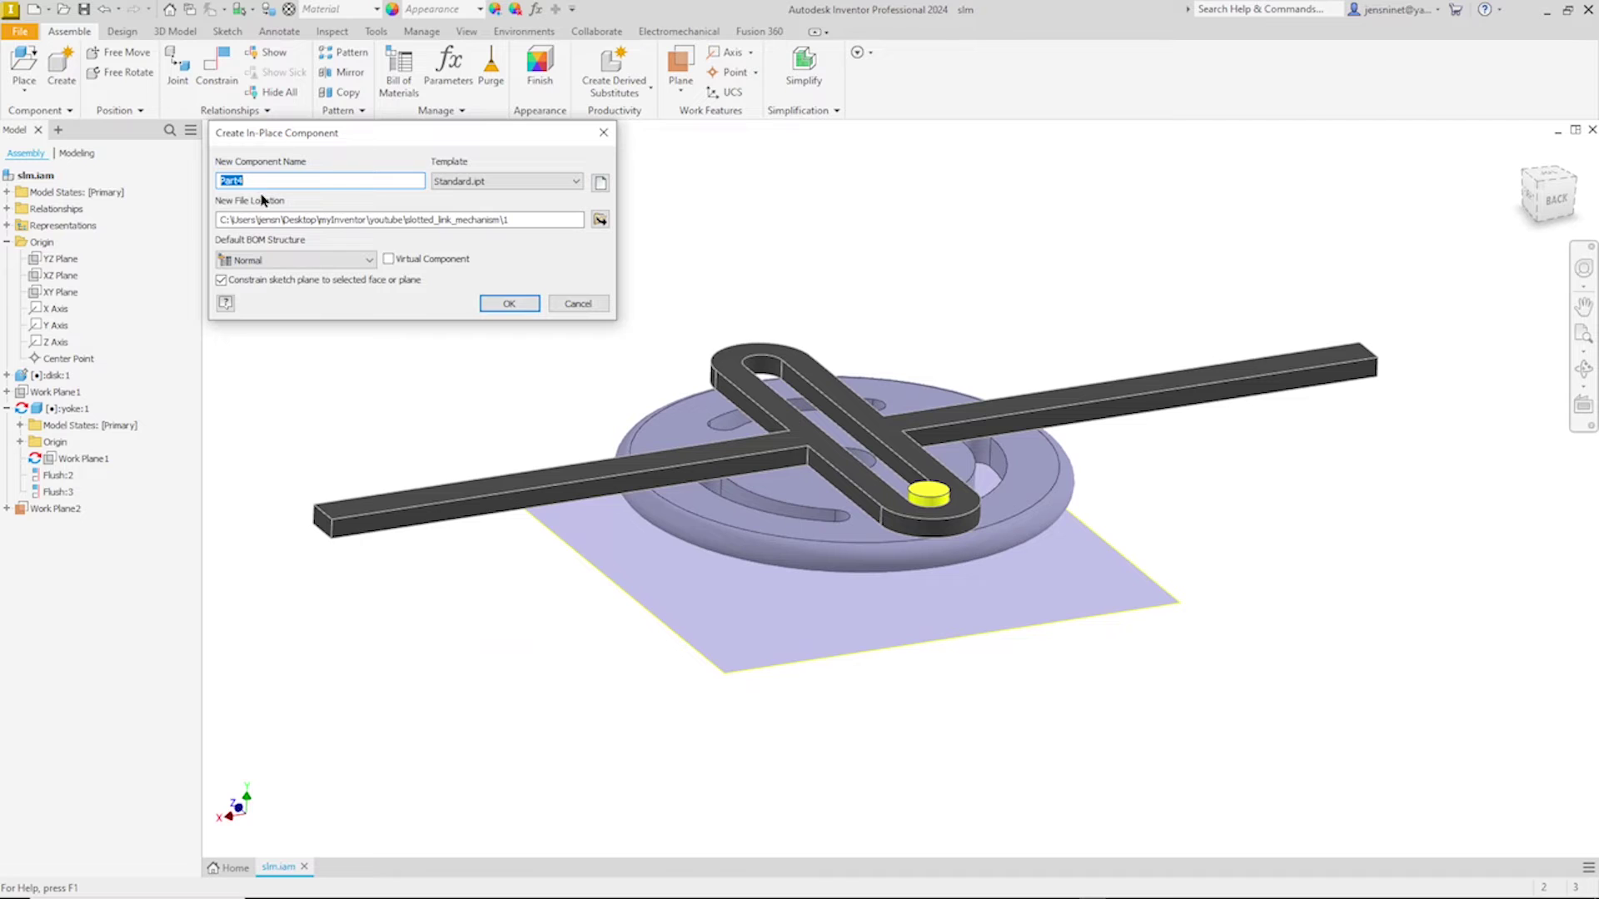
text(base)
click(600, 182)
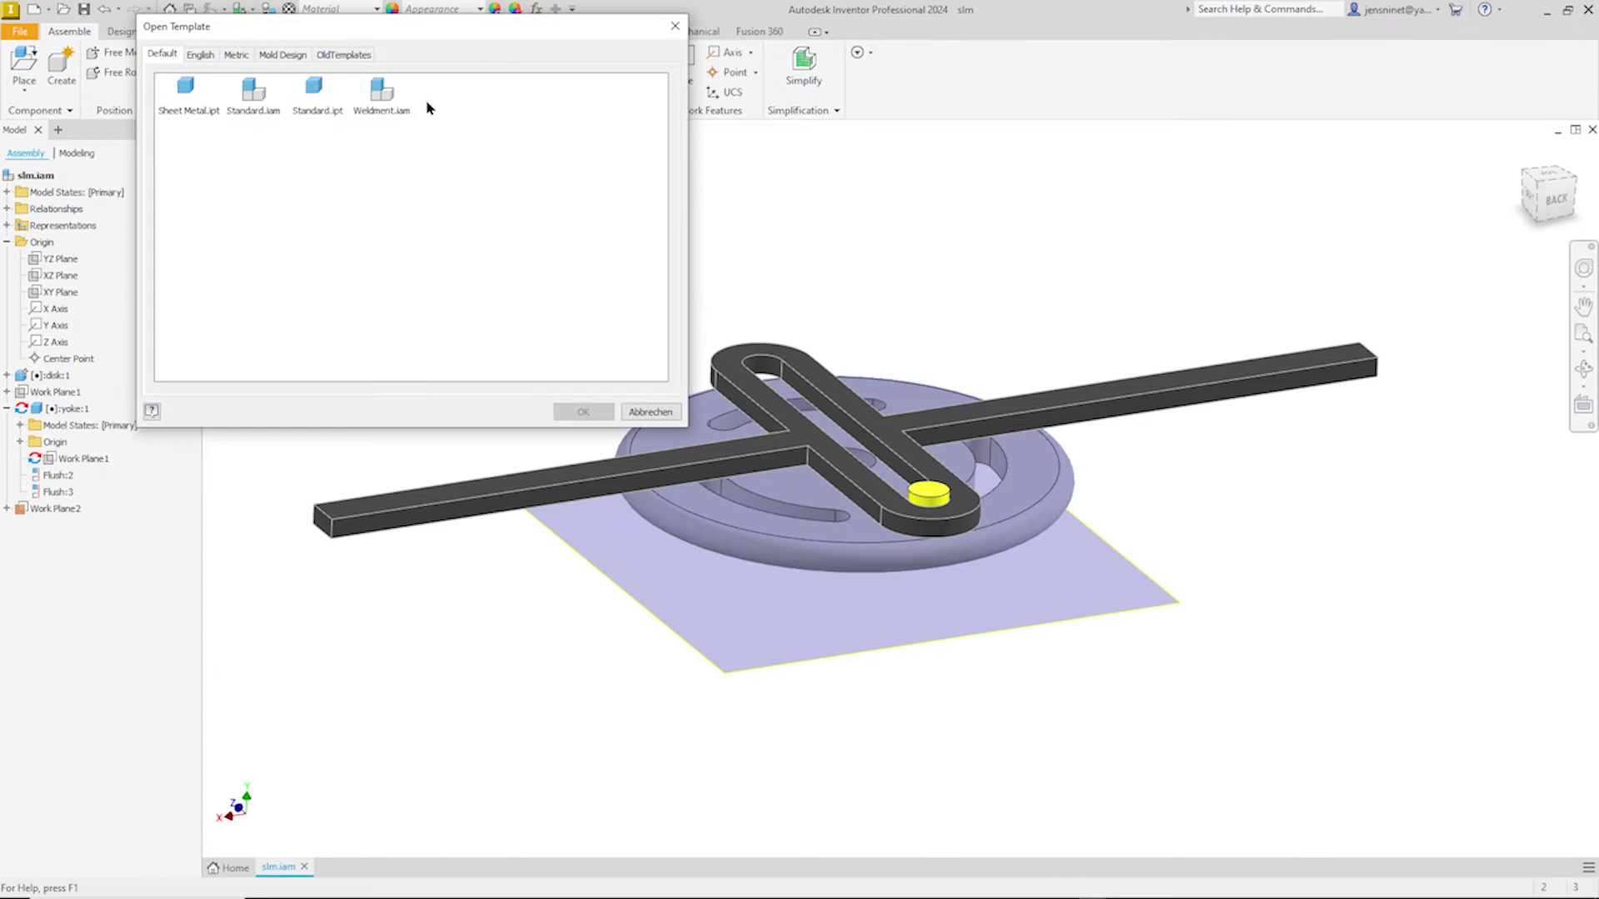
click(237, 55)
click(530, 158)
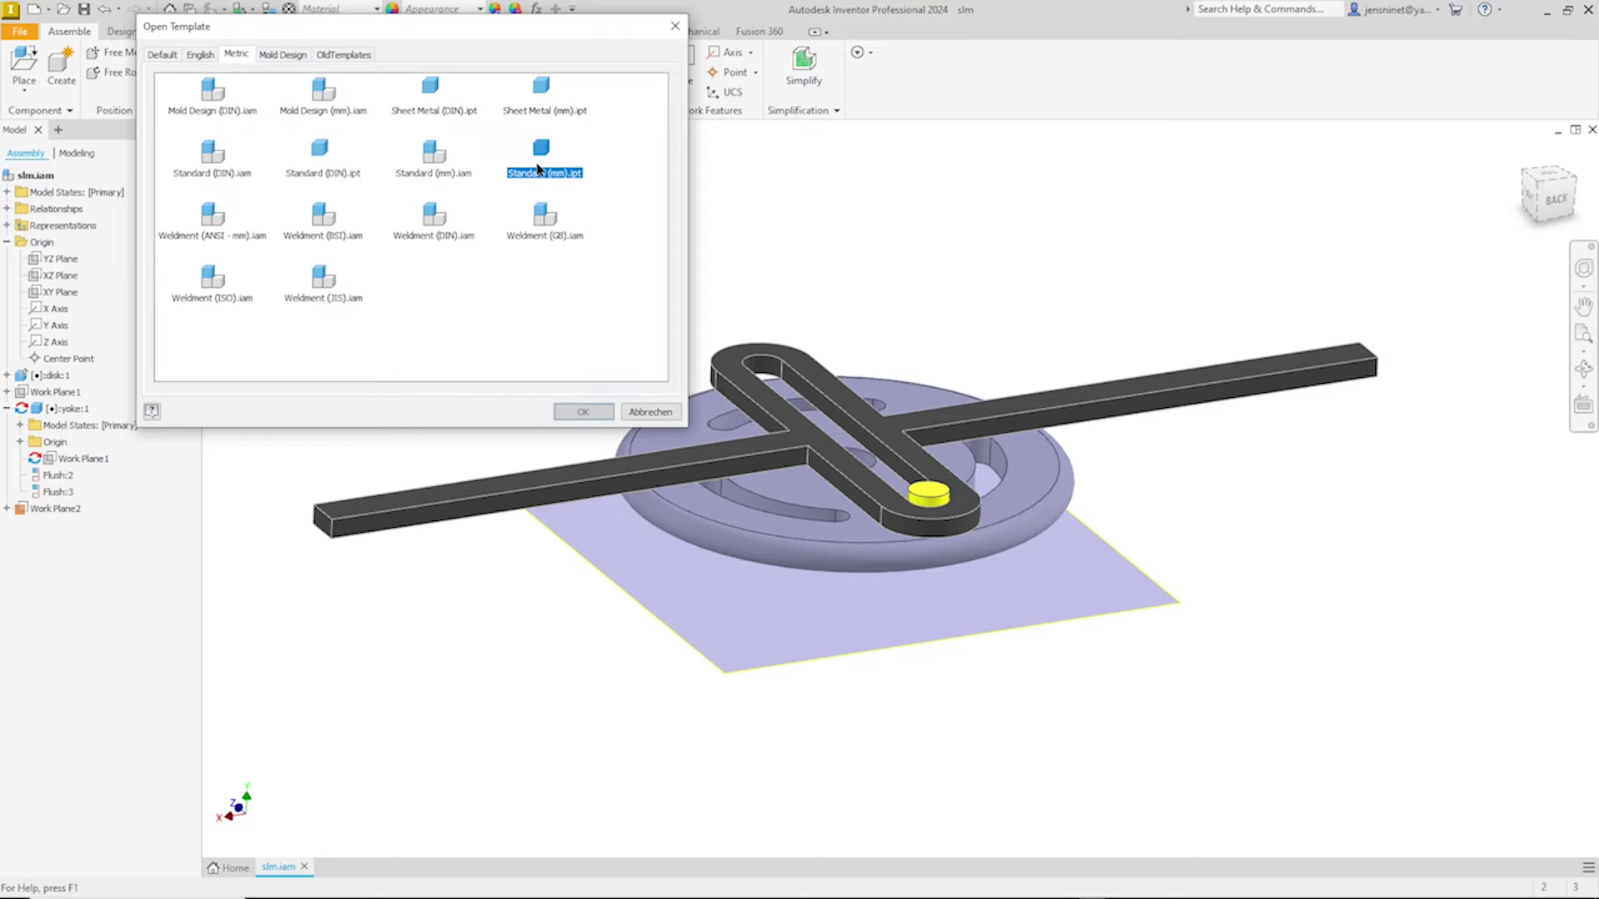
click(597, 413)
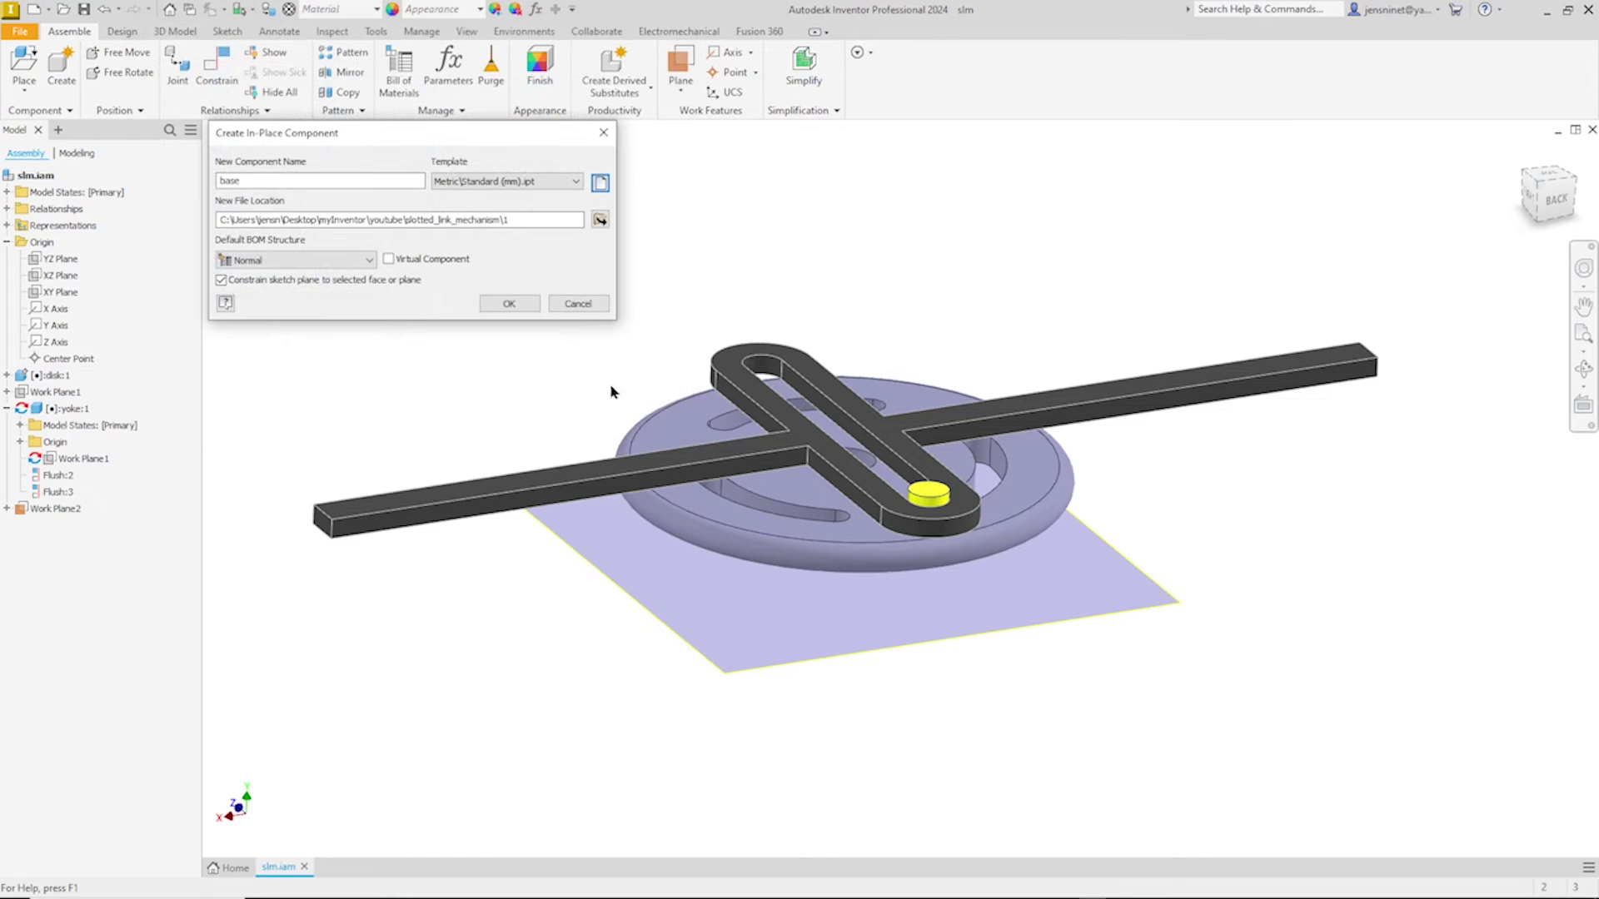
click(510, 303)
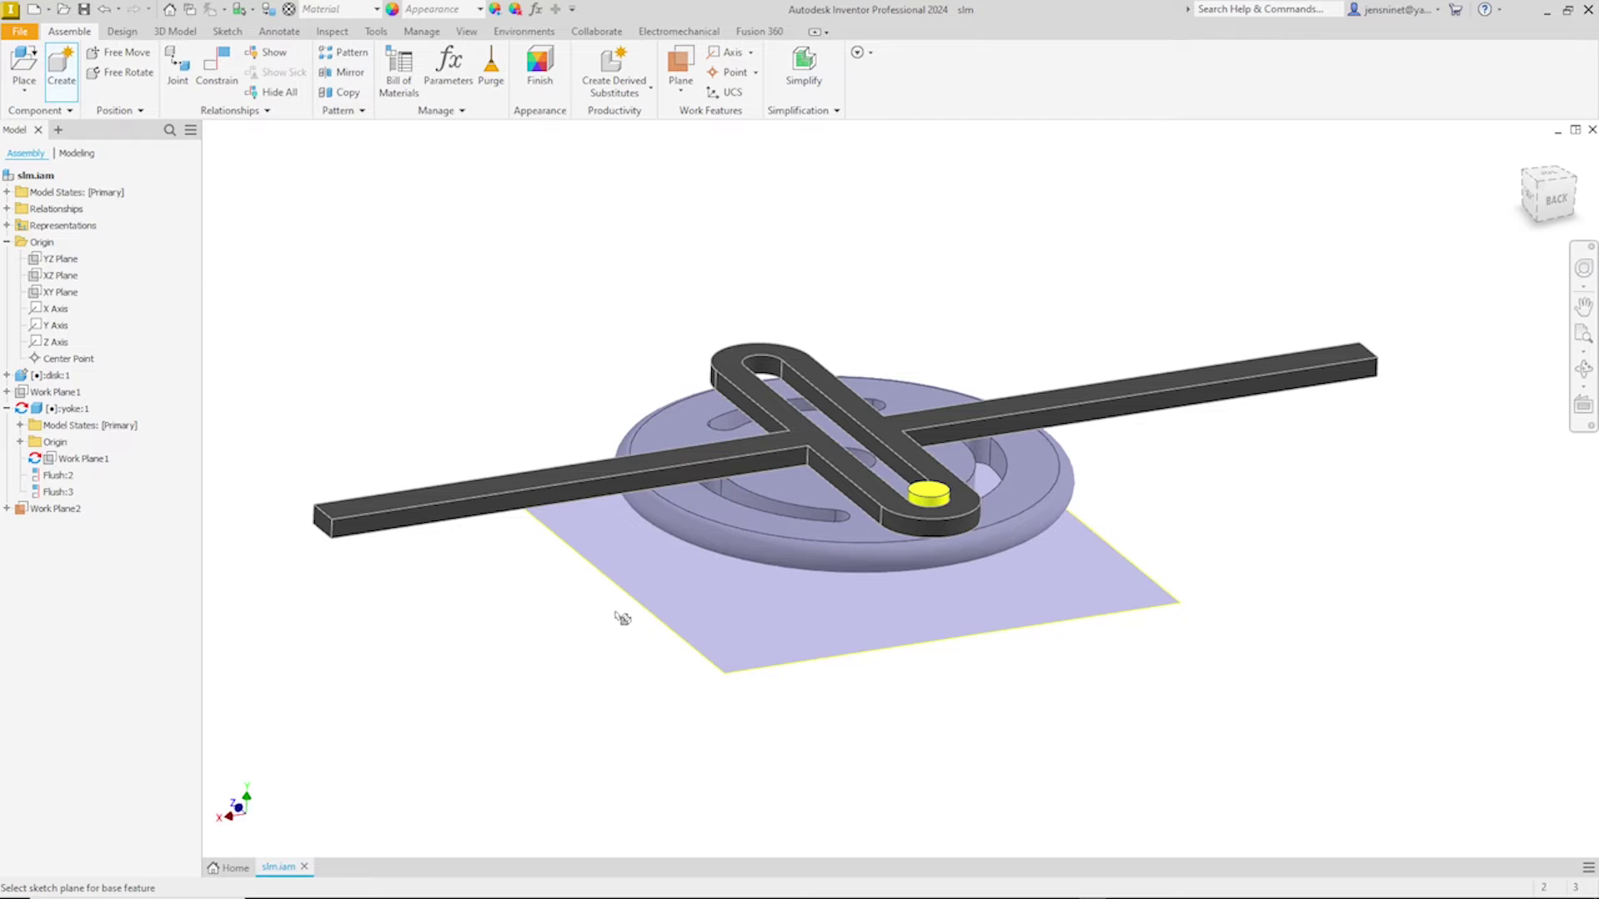
click(638, 596)
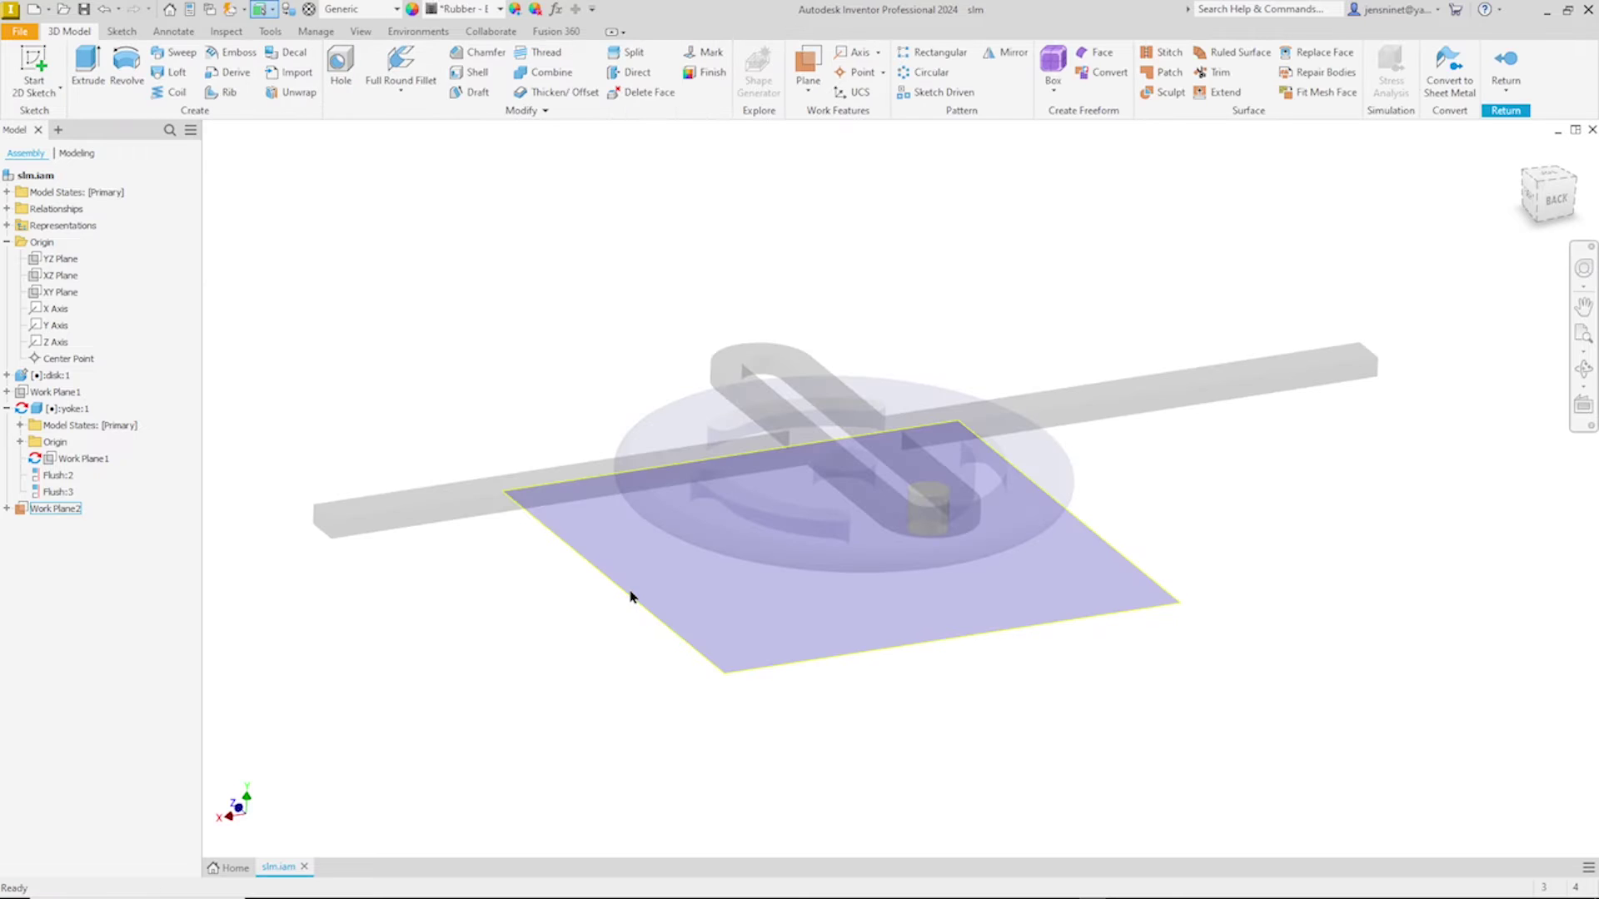
Step: Start a new sketch on Work Plane2 in the base part
right_click(558, 654)
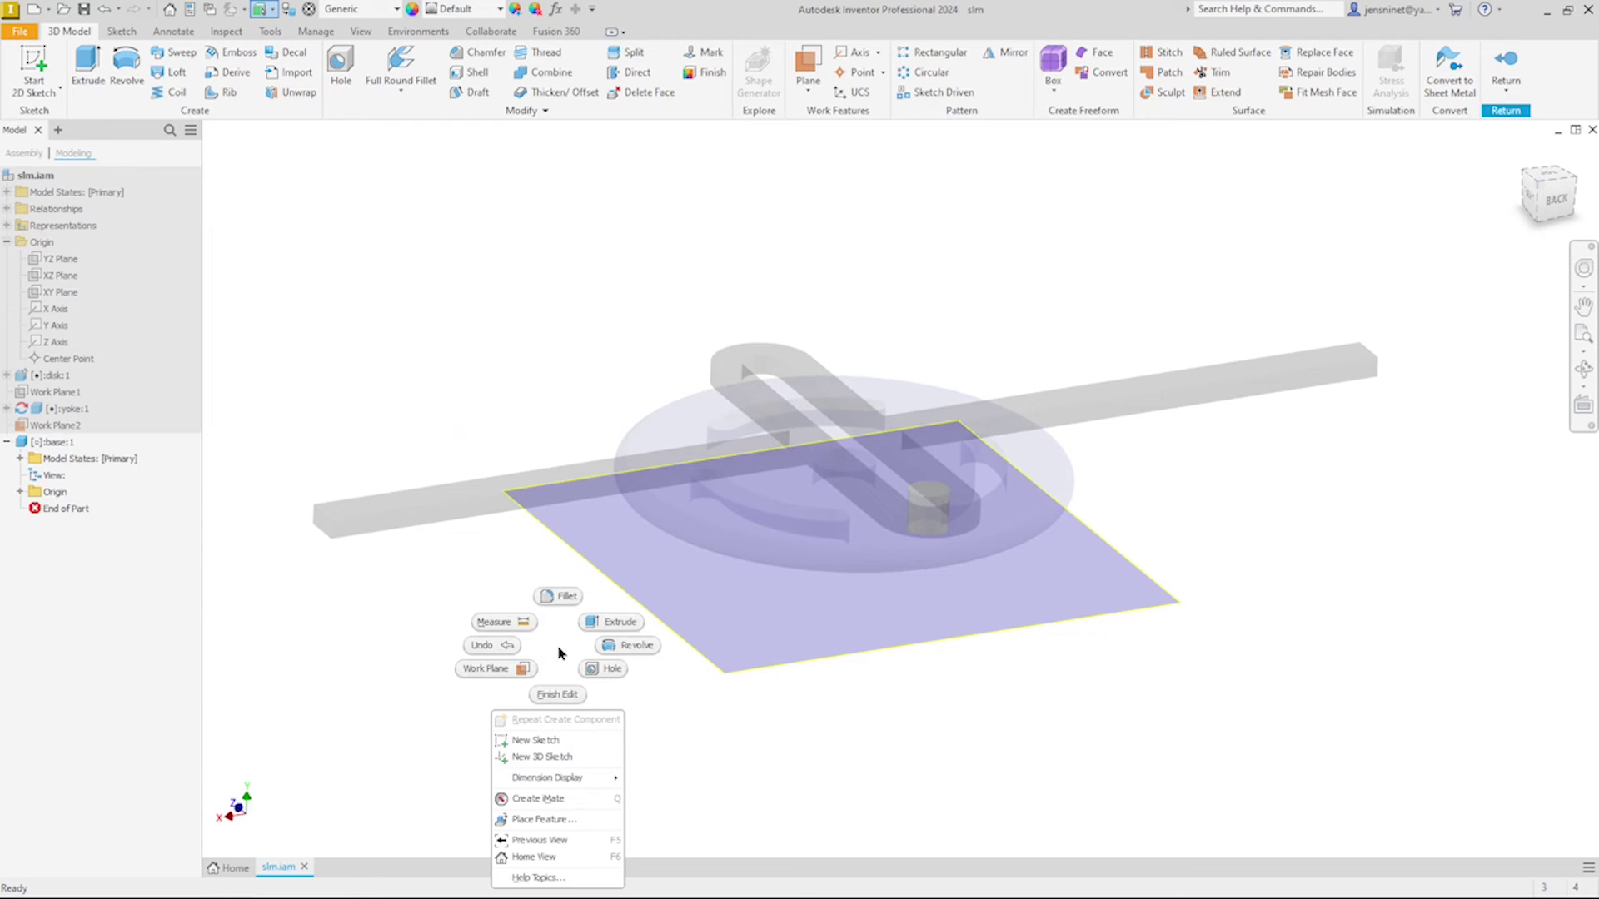
click(560, 740)
click(825, 654)
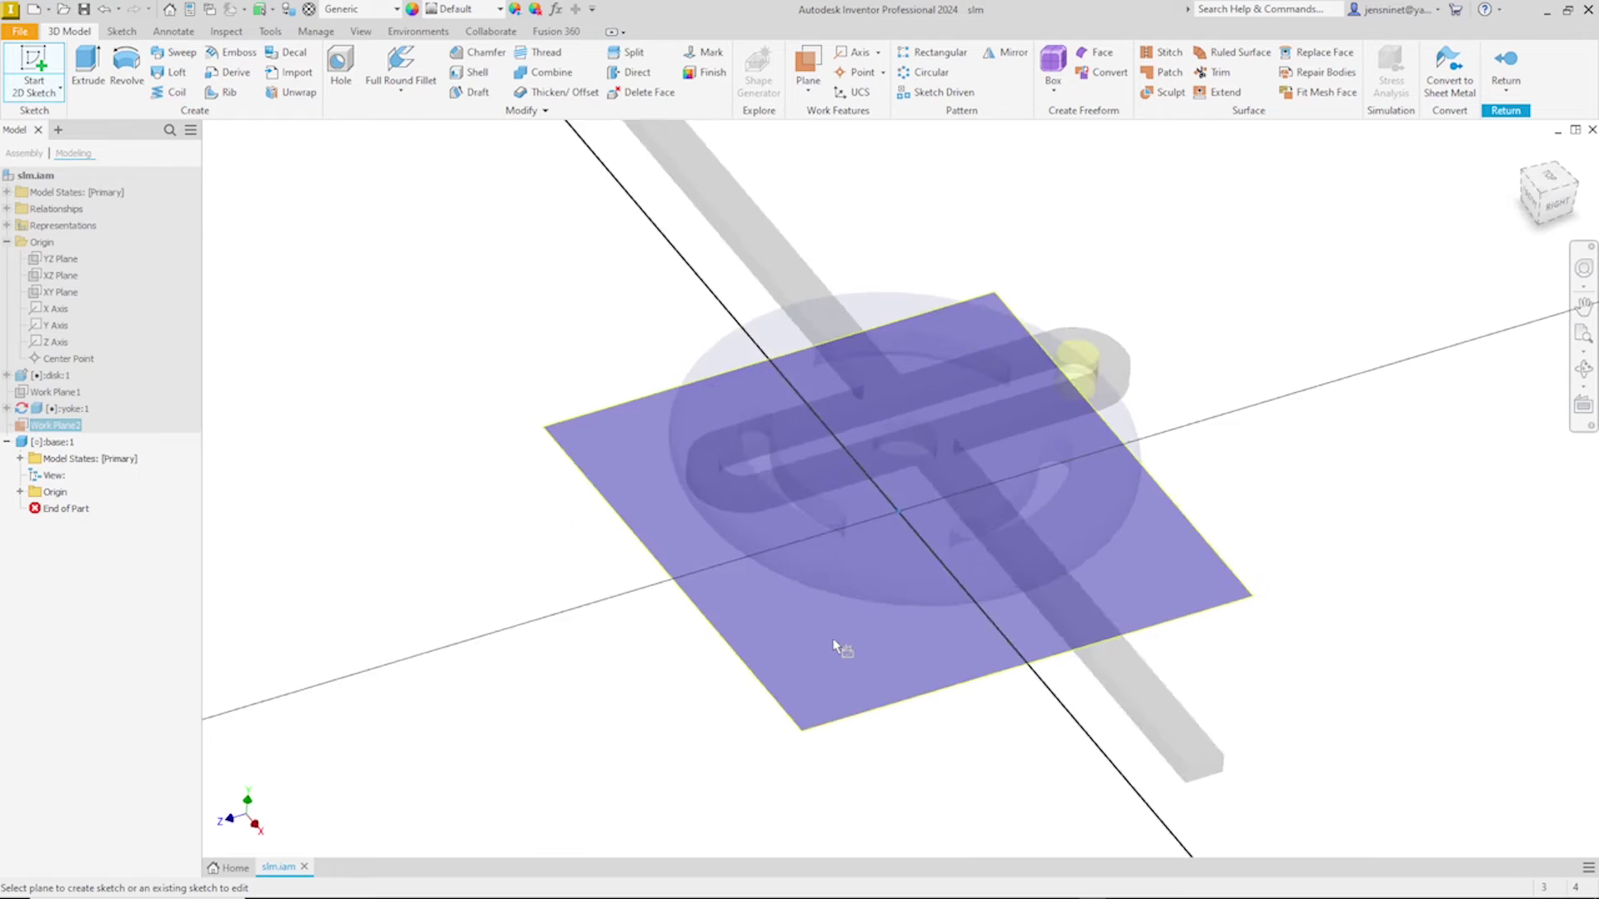
Step: Project the disk's centre circle into the new sketch
right_click(1231, 597)
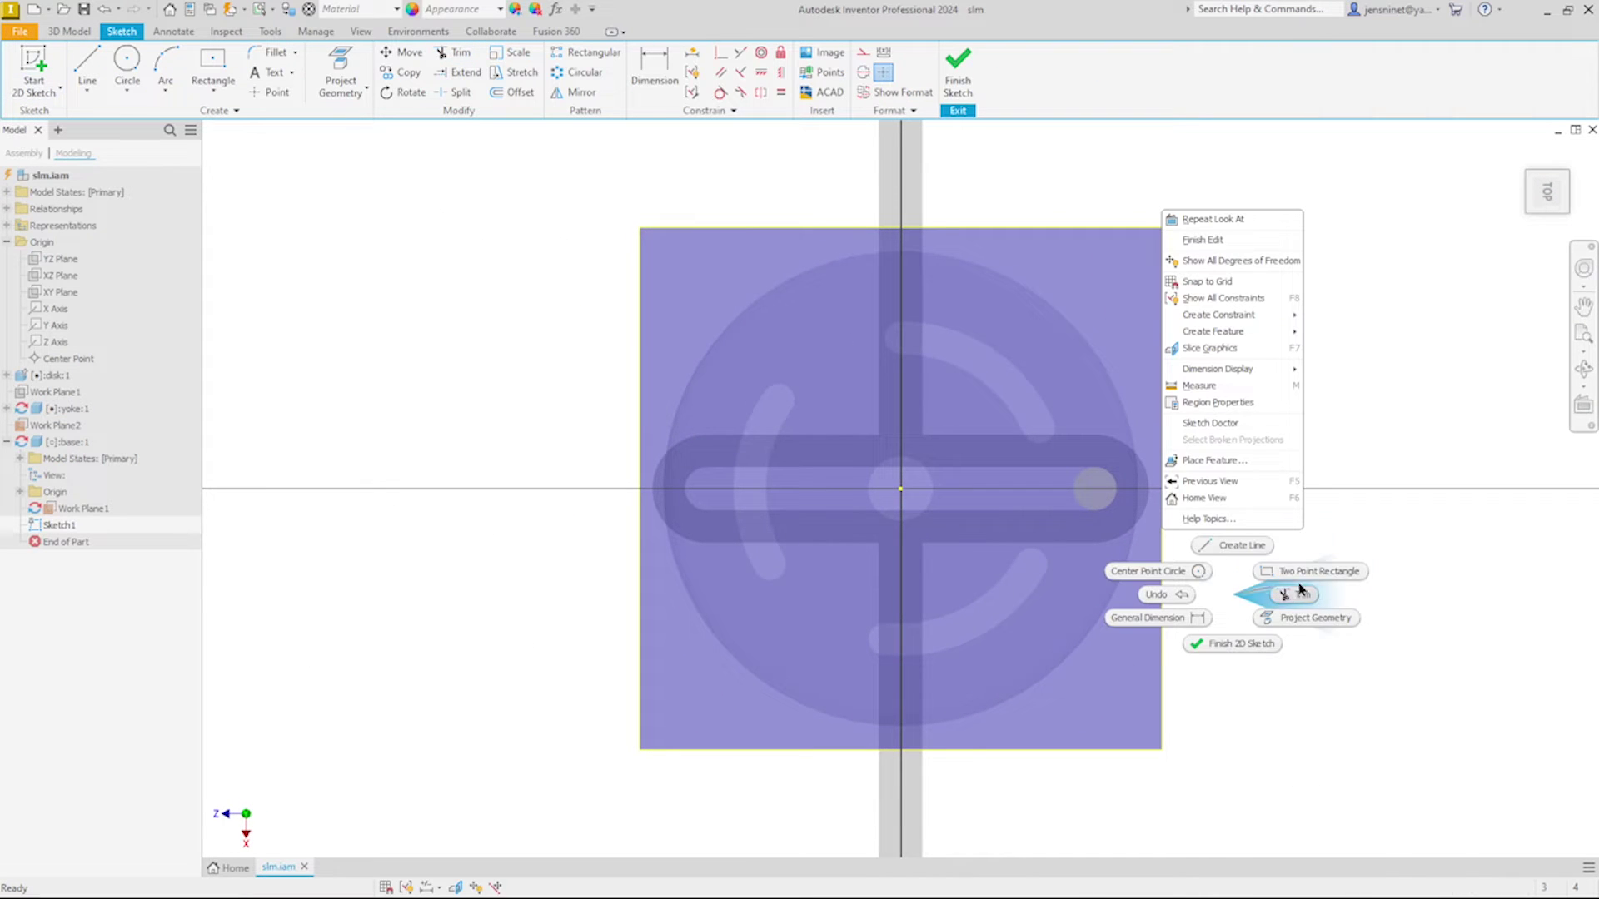
click(1311, 617)
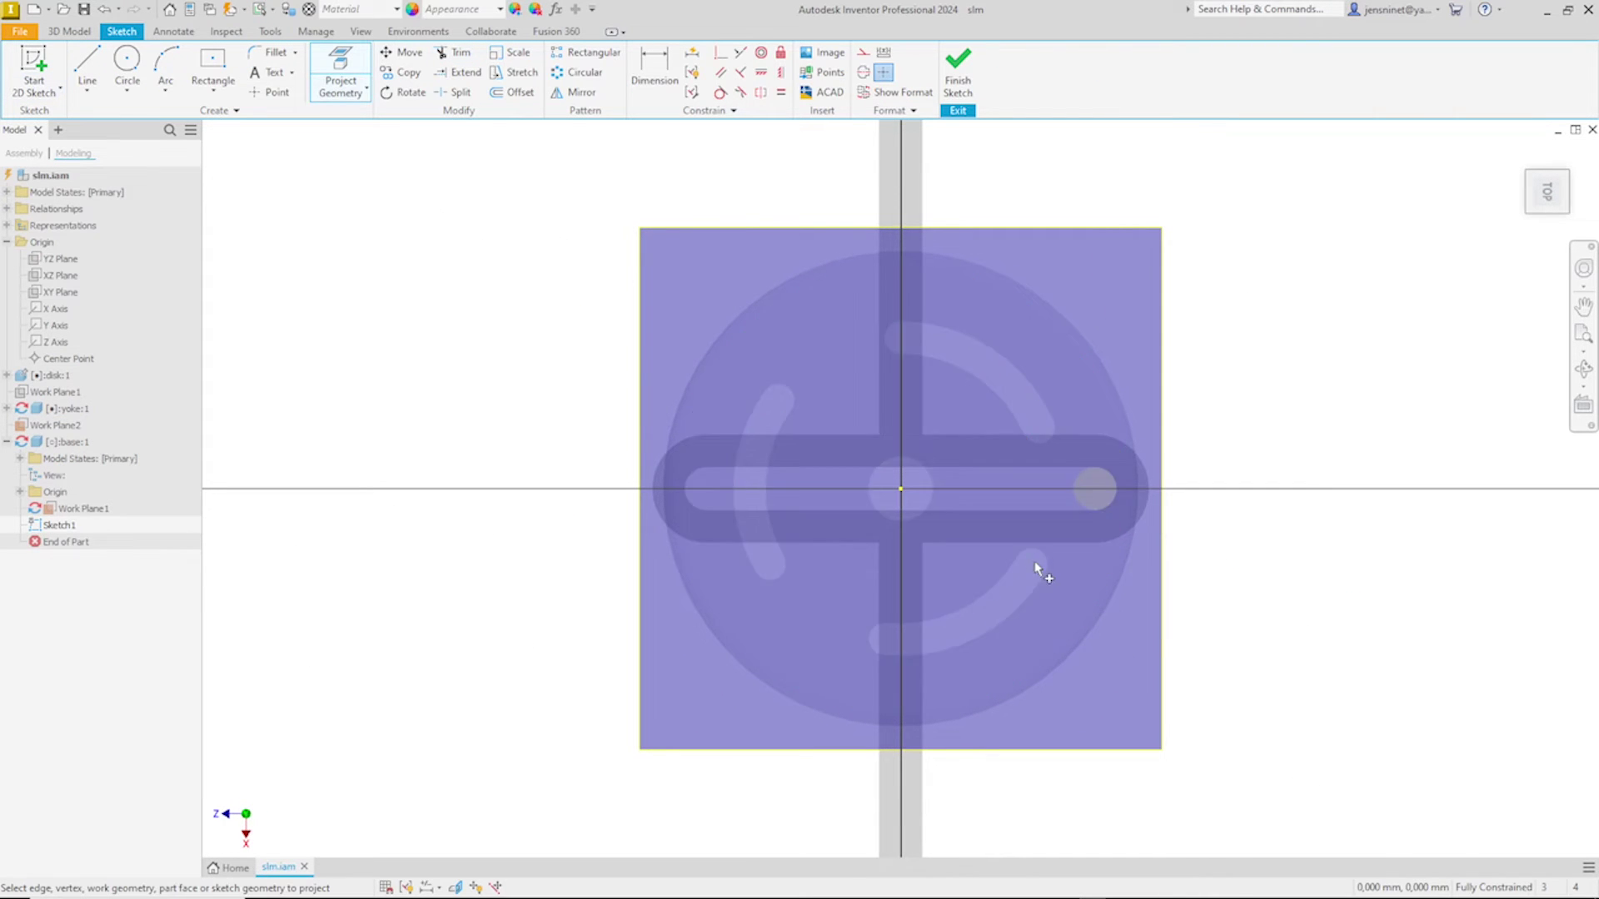
click(930, 500)
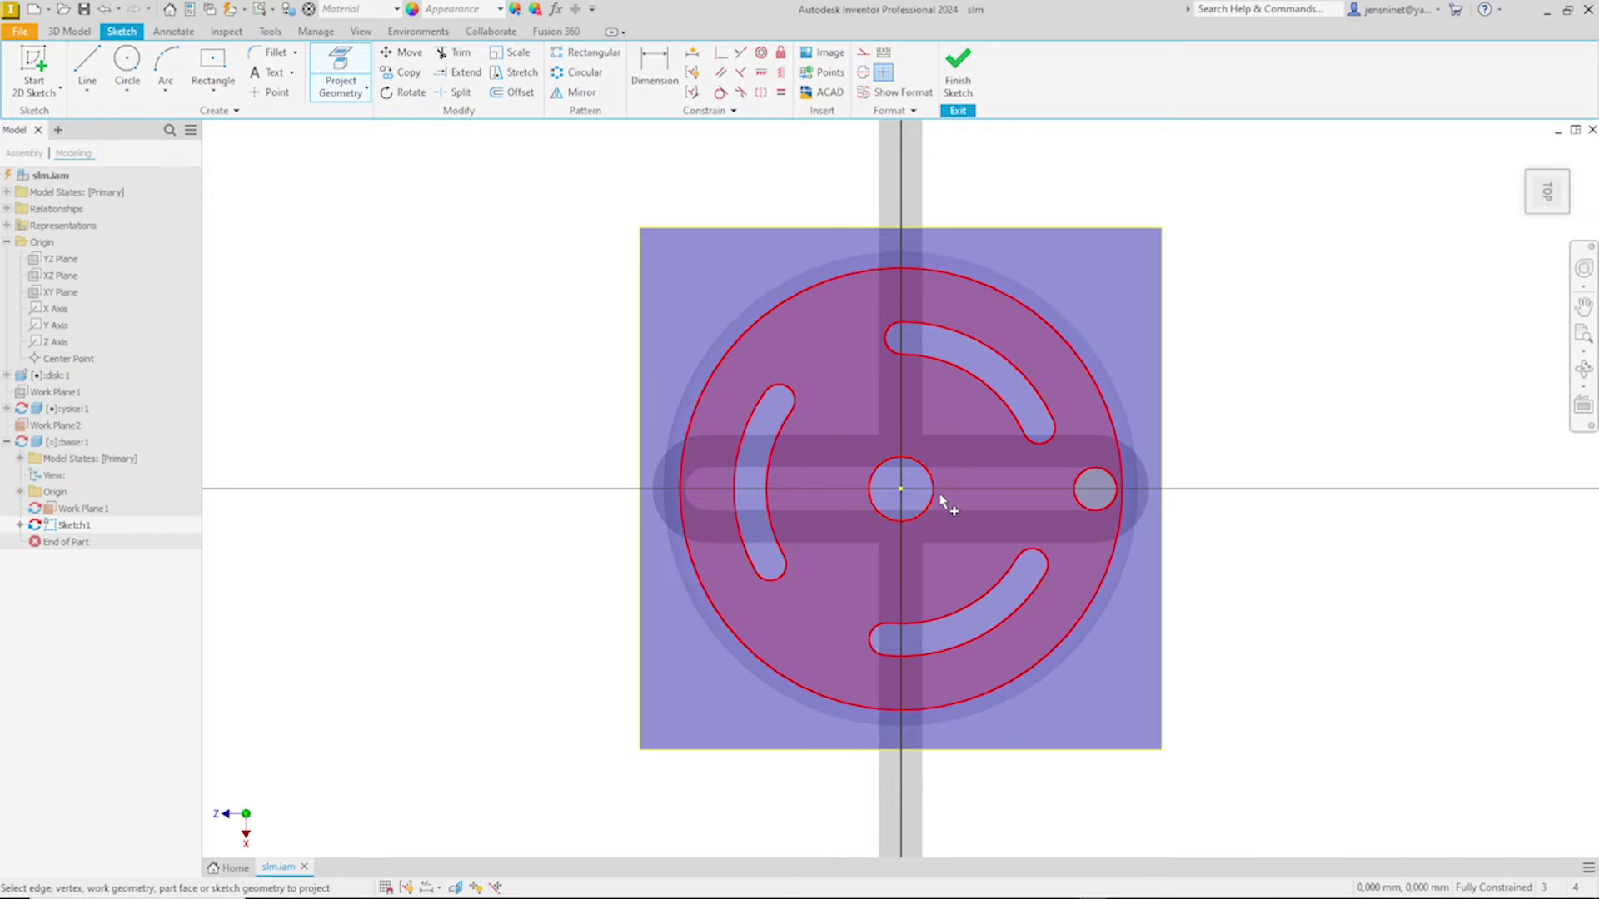
mouse_move(968, 527)
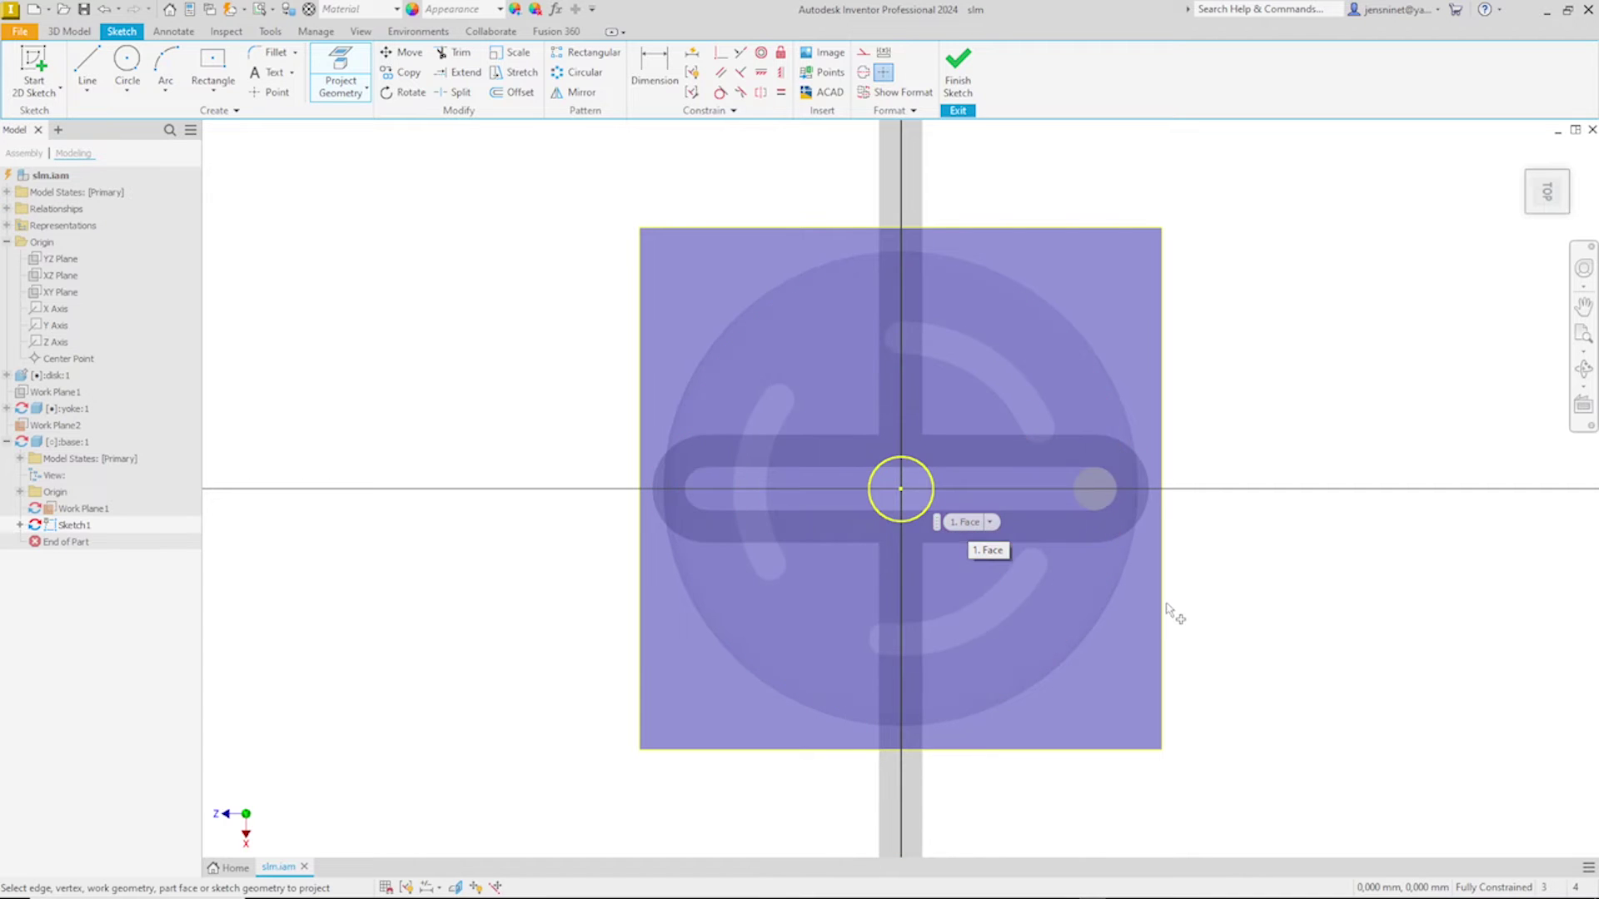
scroll(1170, 613, up, 2)
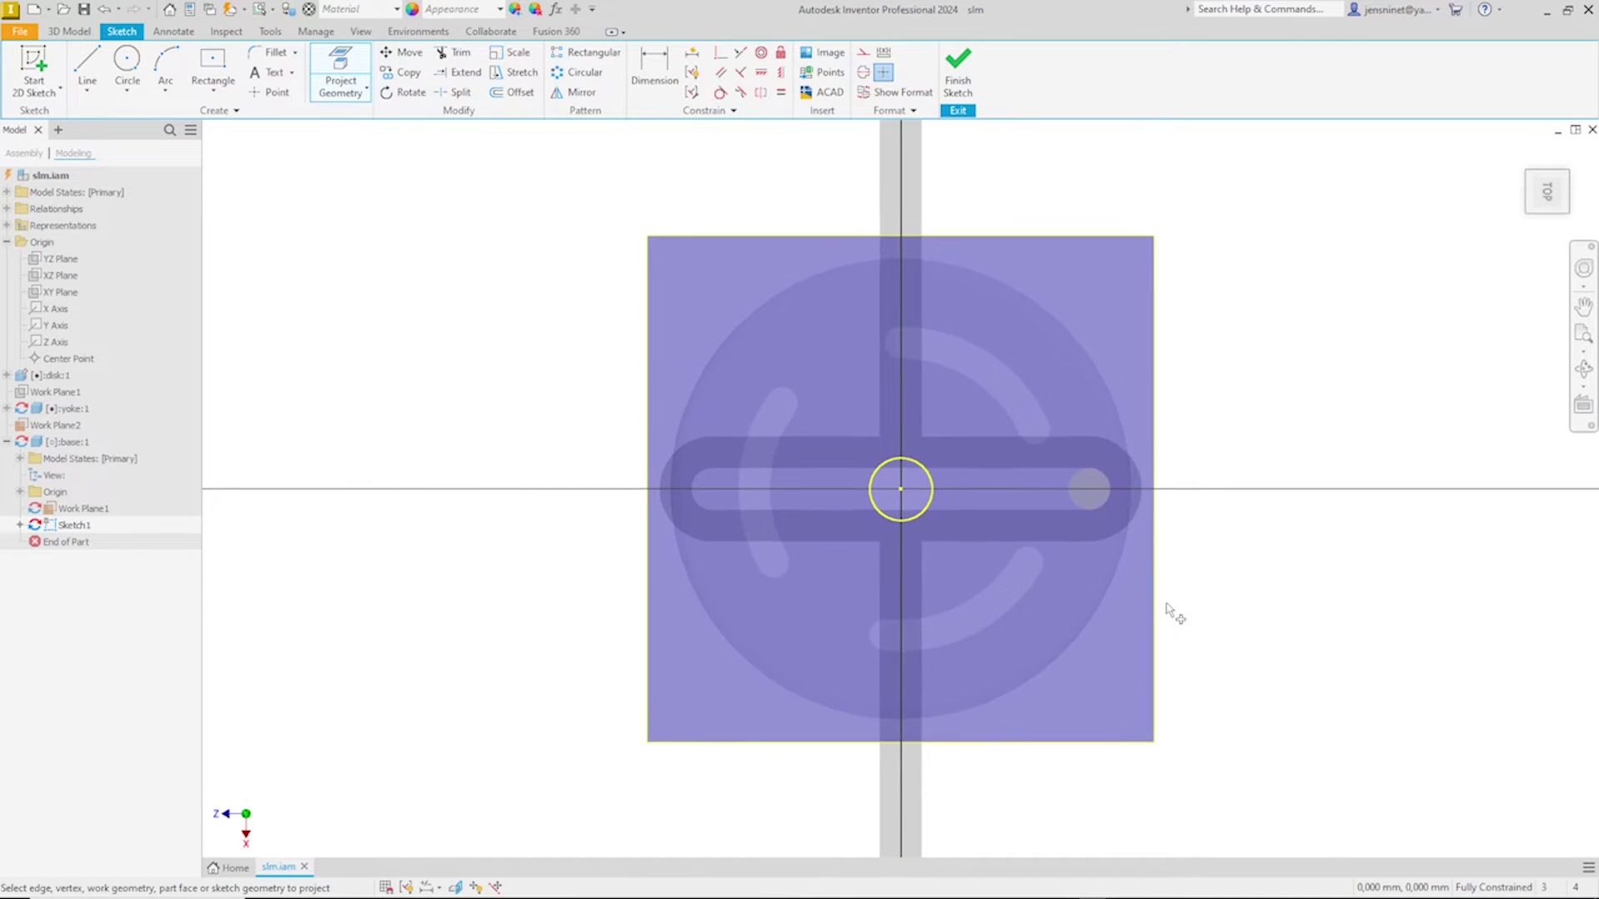
scroll(974, 250, down, 3)
scroll(941, 210, up, 4)
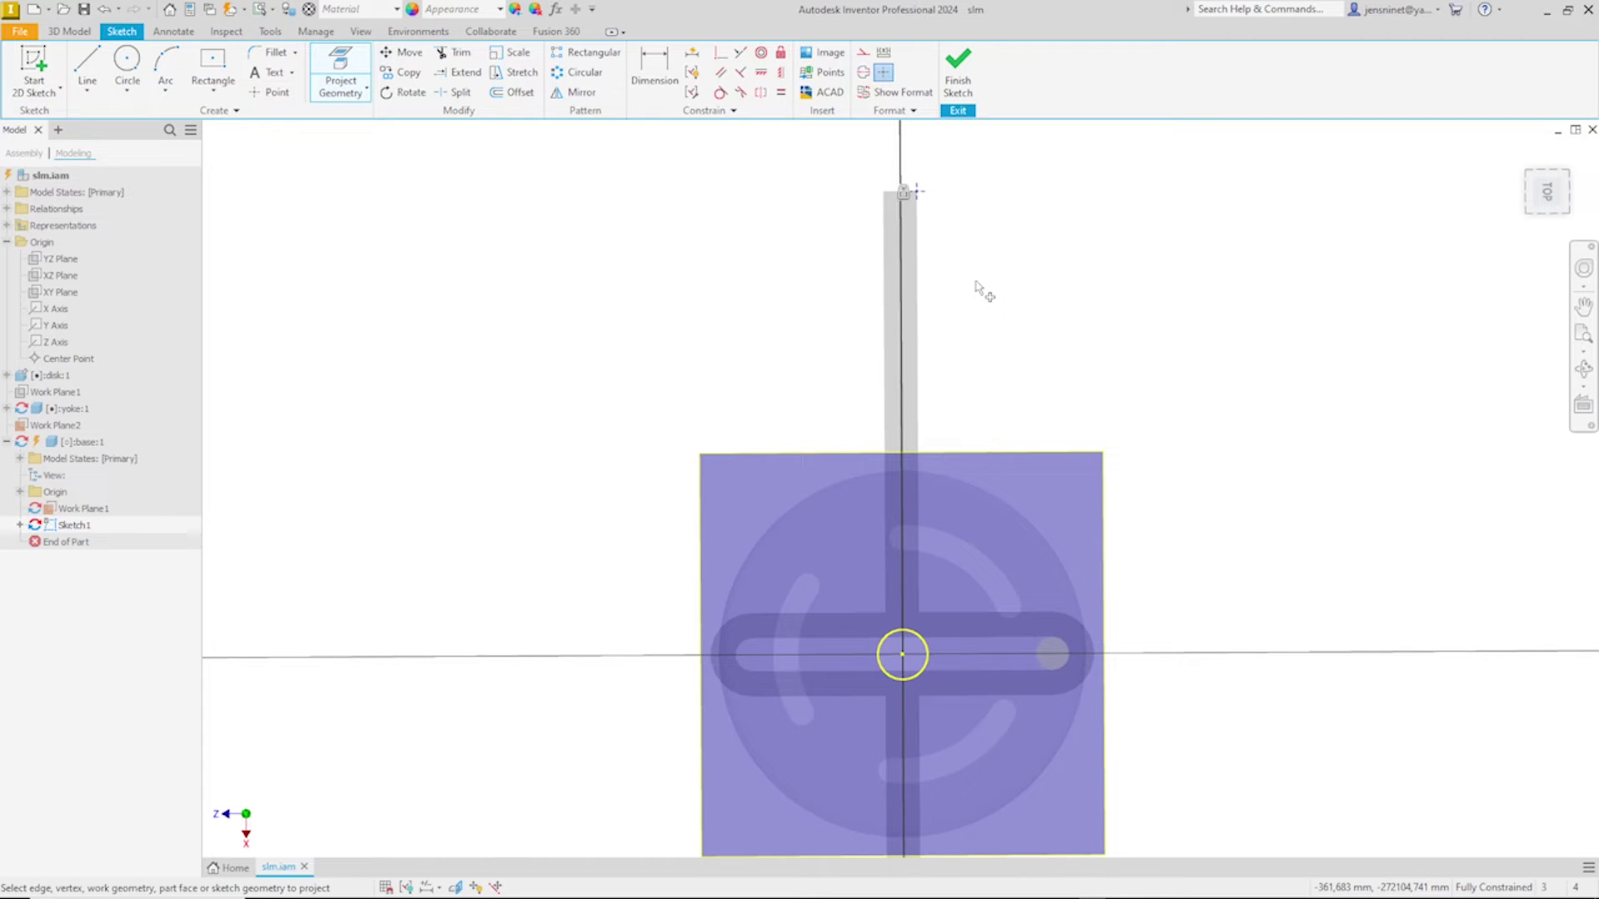
Step: Draw a centre-point slot from the sketch origin straight upward
click(214, 92)
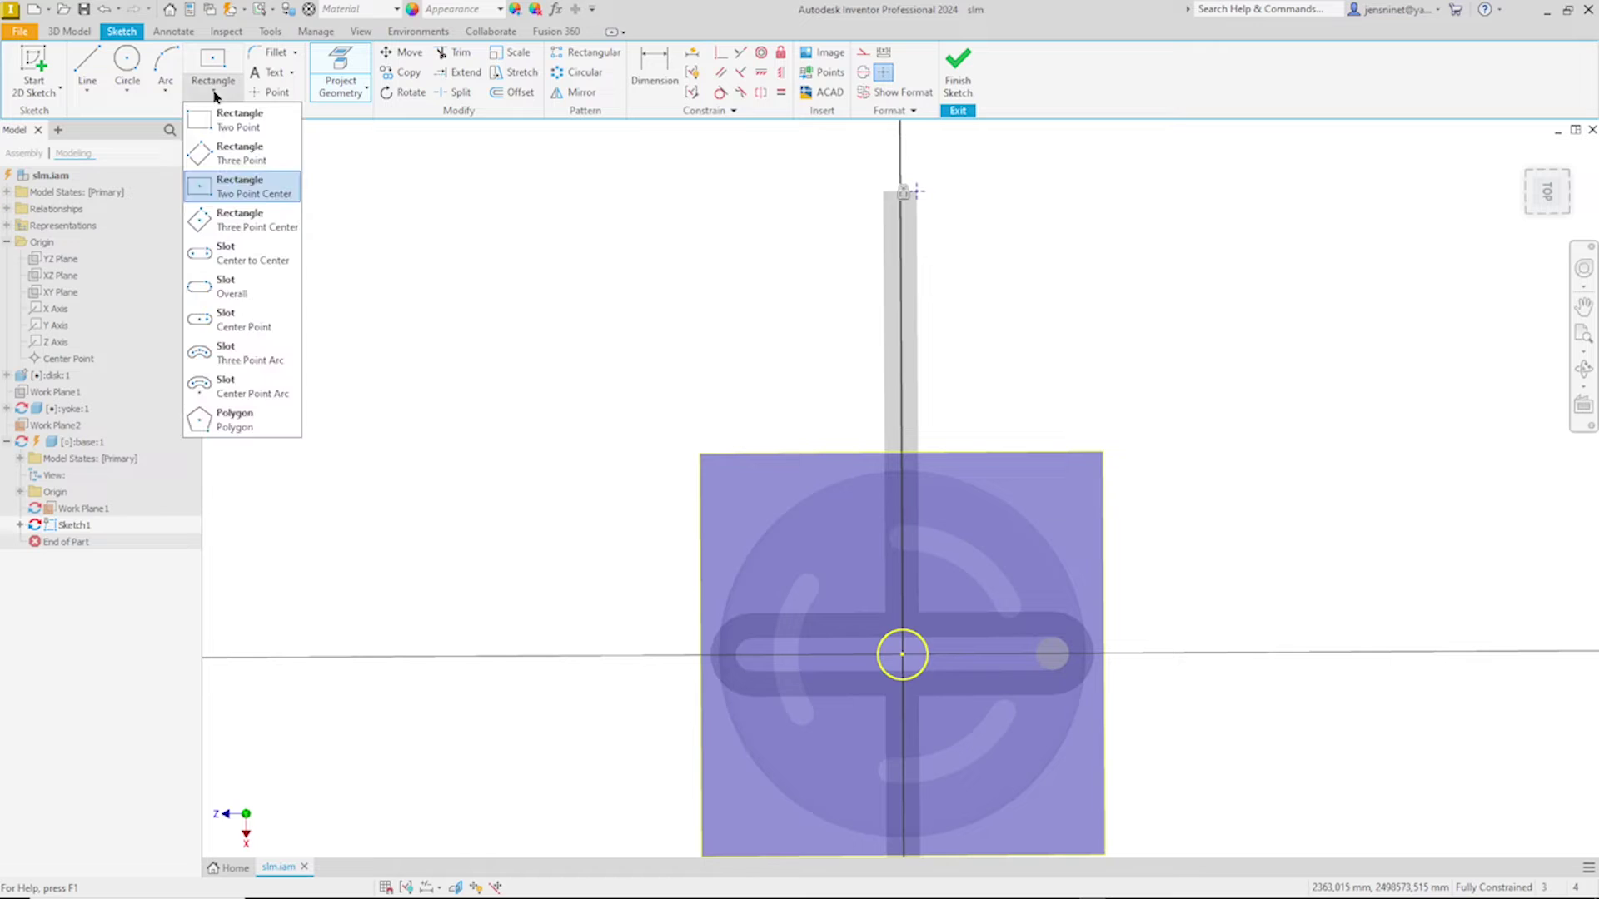
click(231, 325)
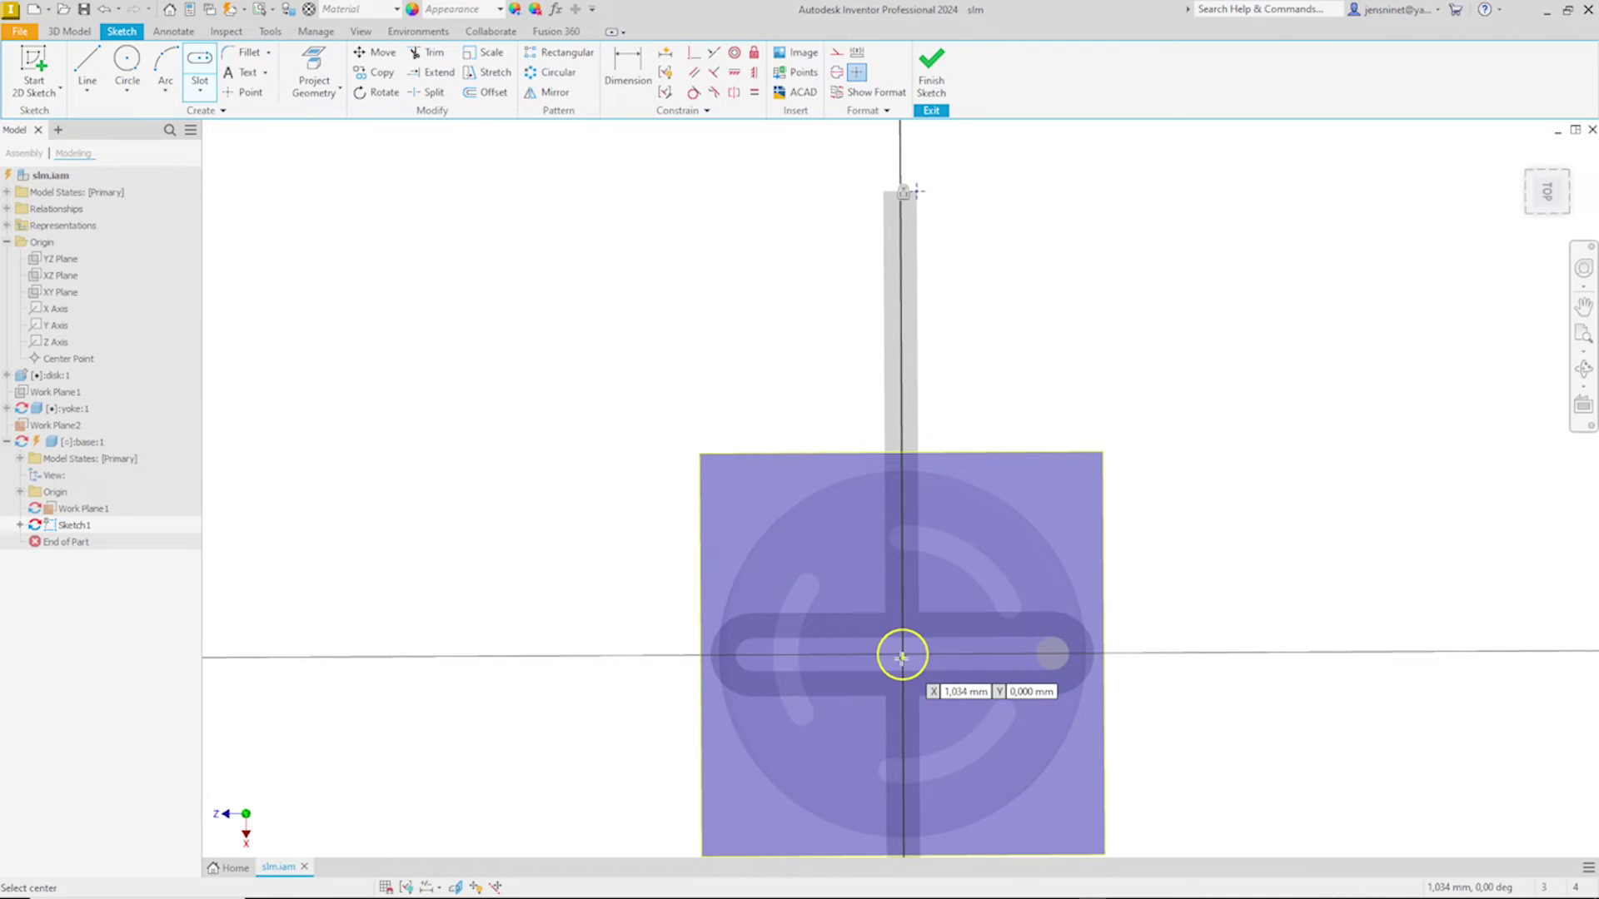
click(901, 655)
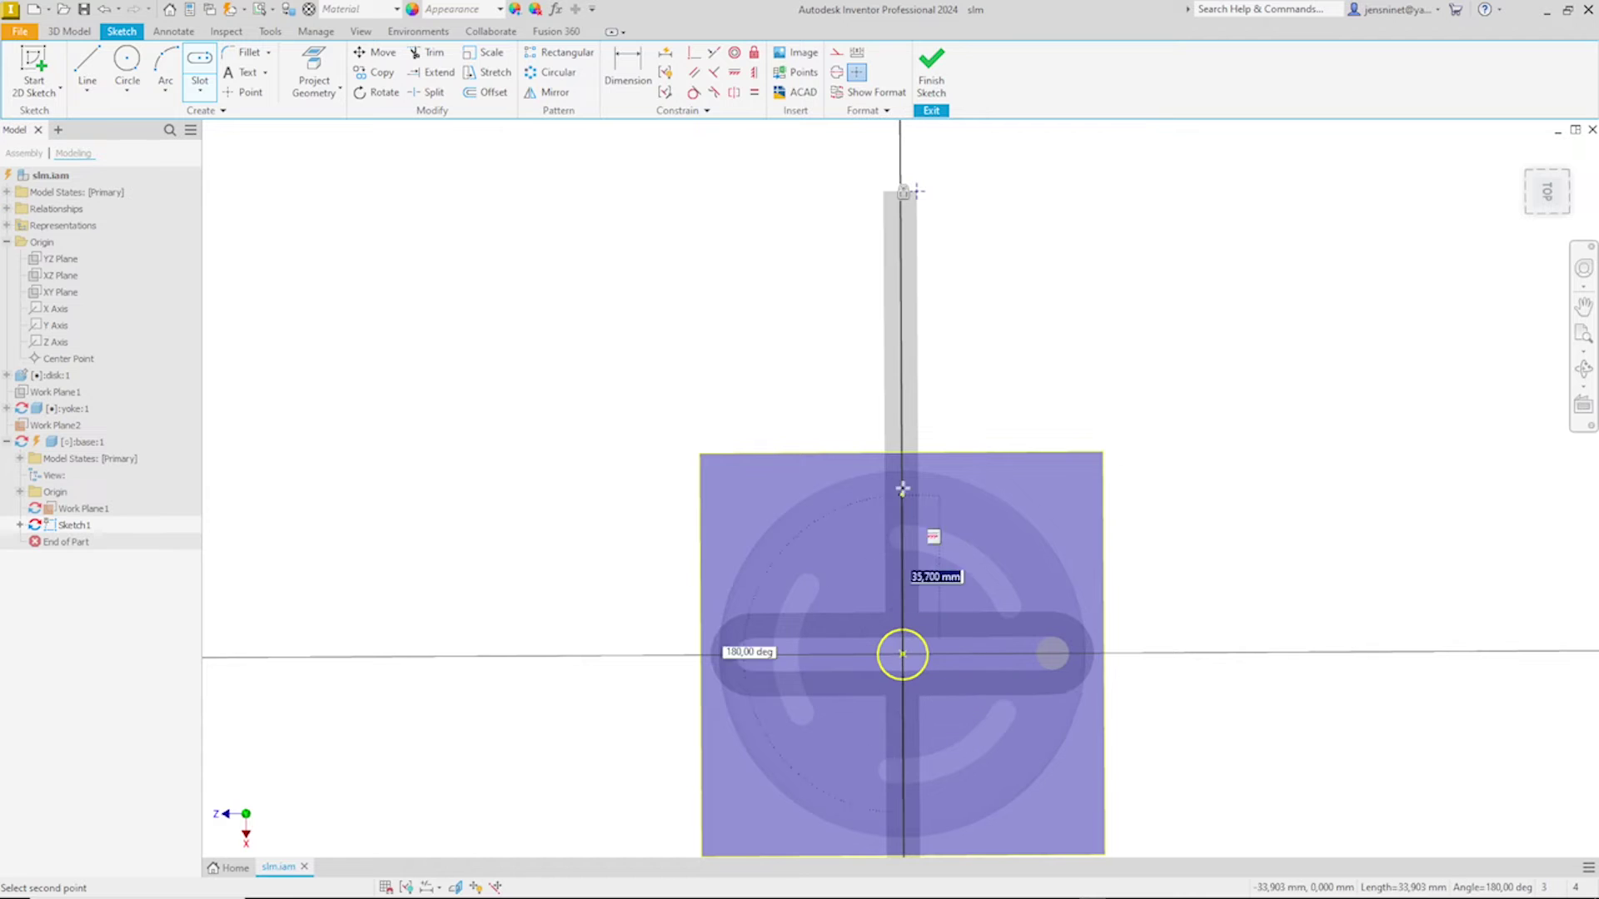
click(900, 322)
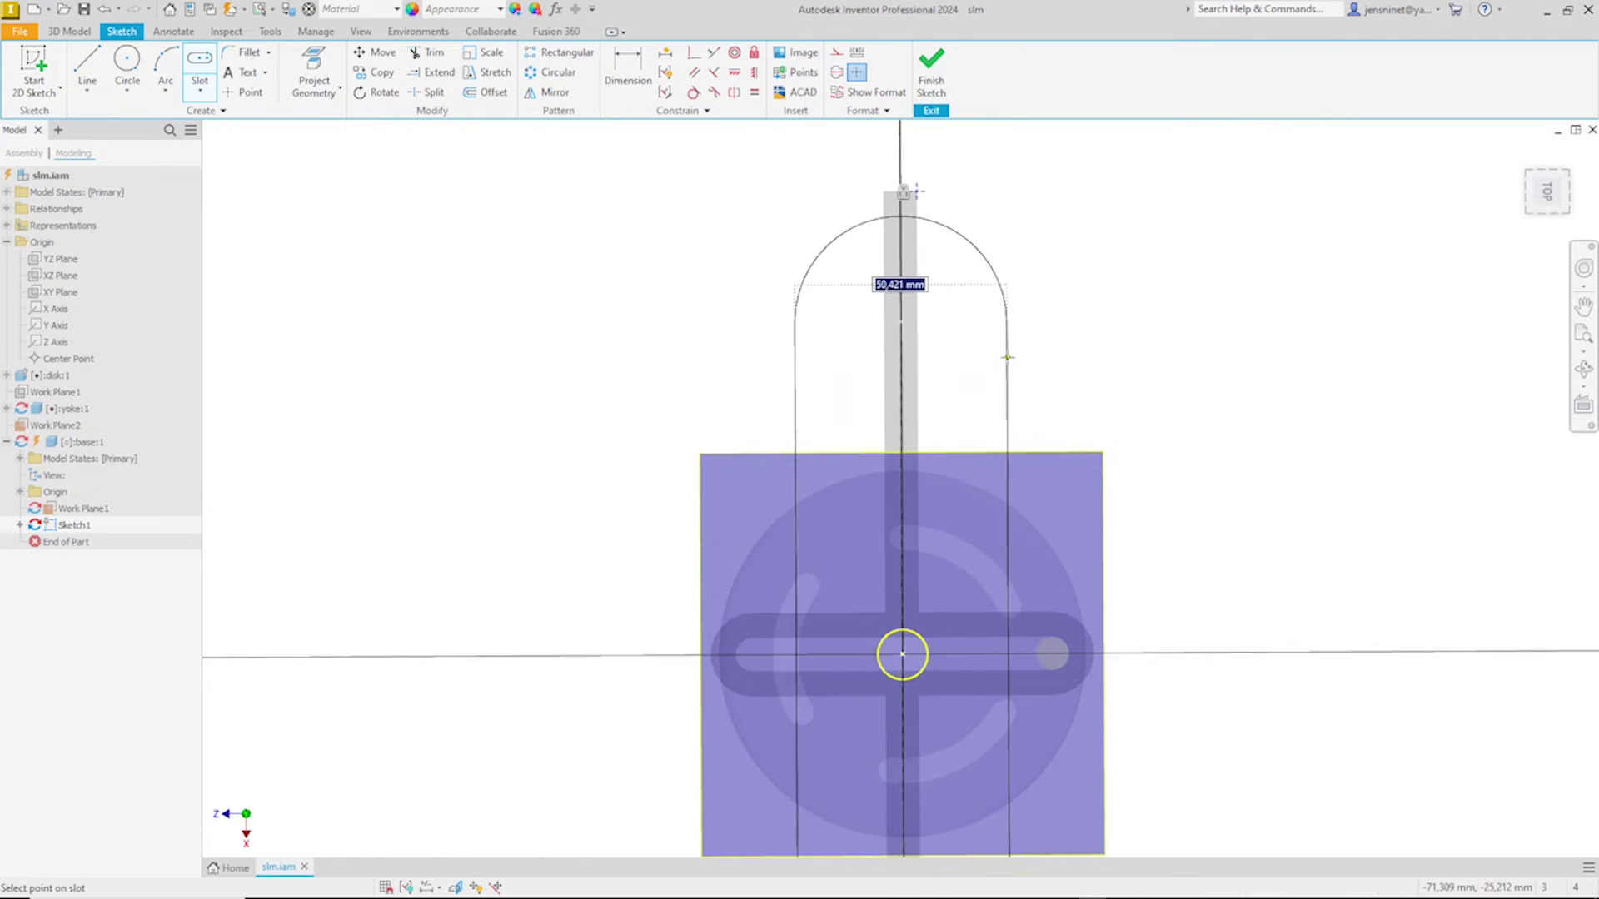
Step: Dimension the slot's end arc to a 28 radius and pull the arc down
right_click(1079, 350)
click(1003, 367)
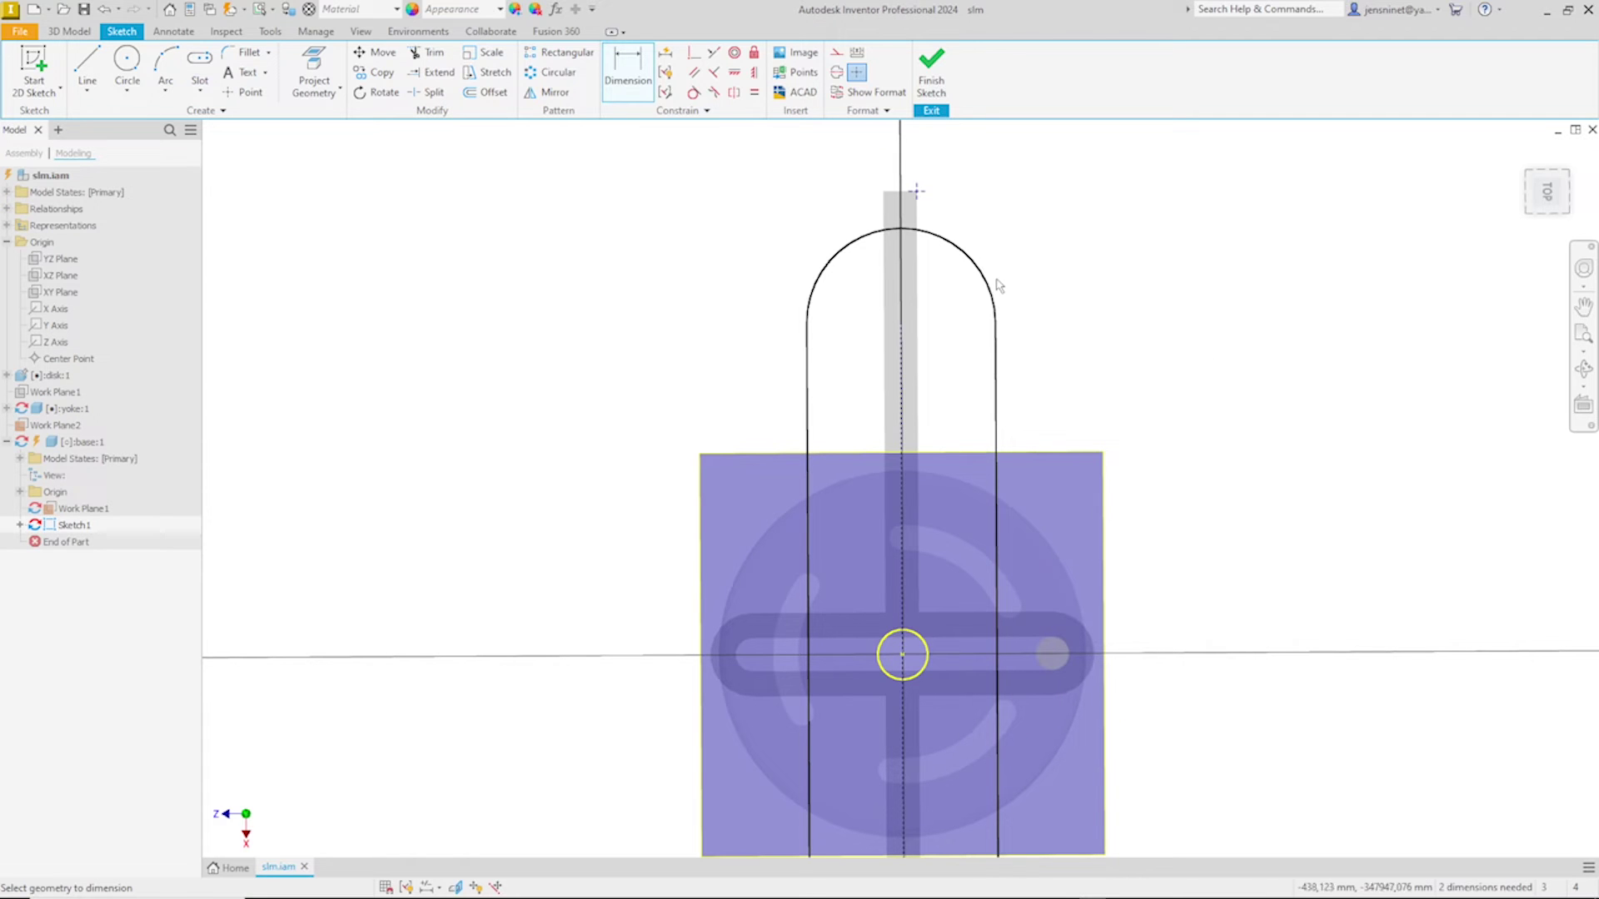
click(987, 271)
click(1008, 268)
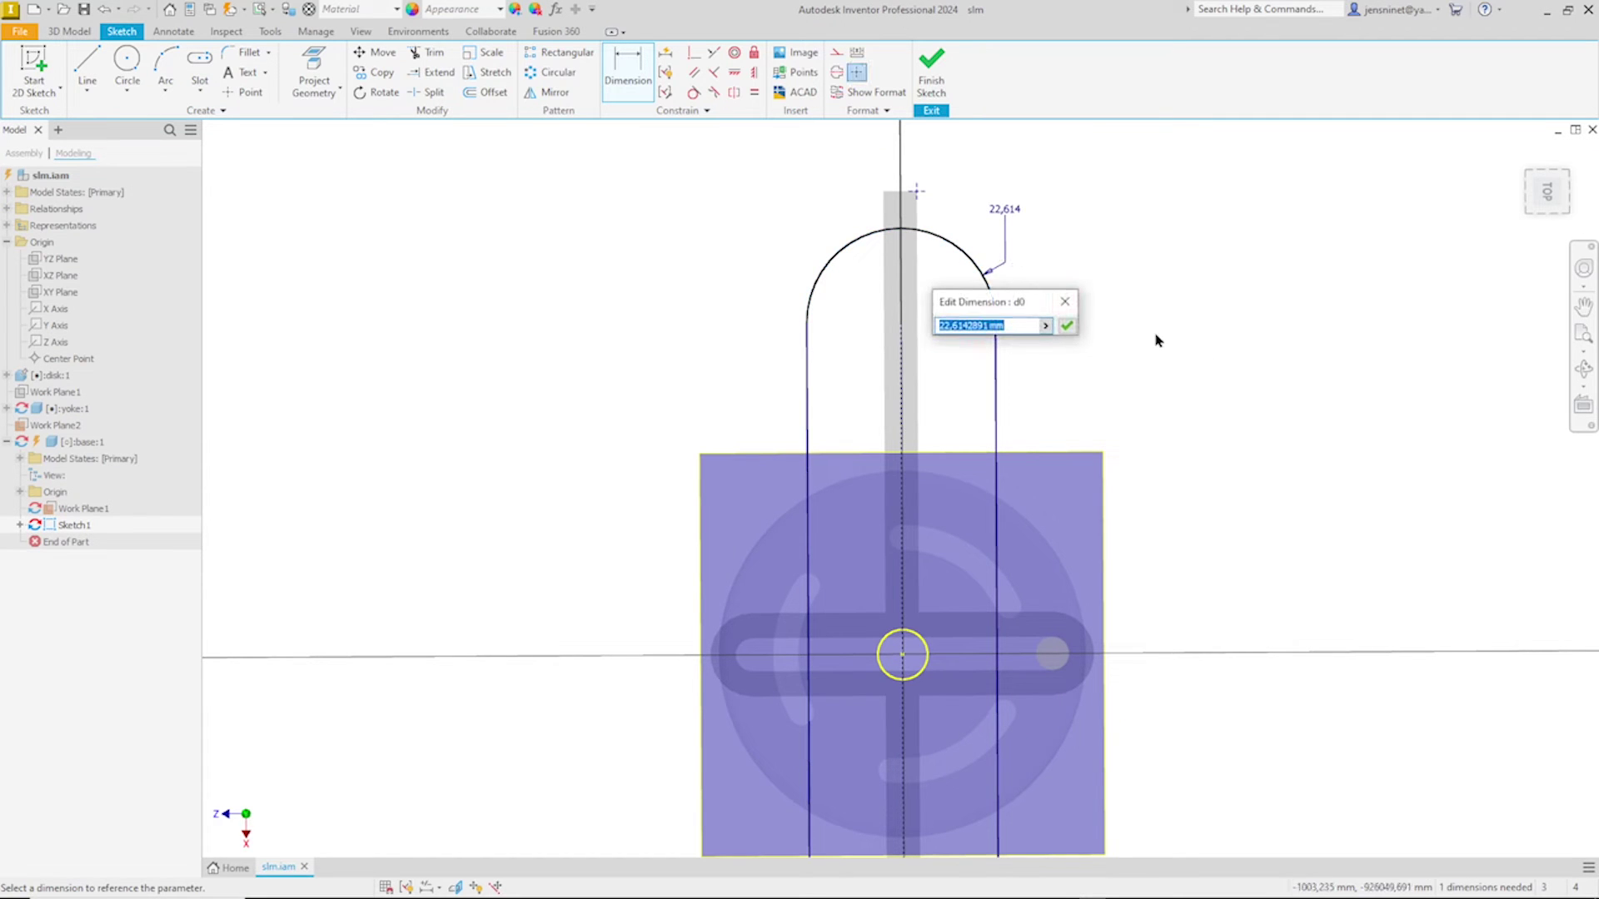
text(28)
key(Return)
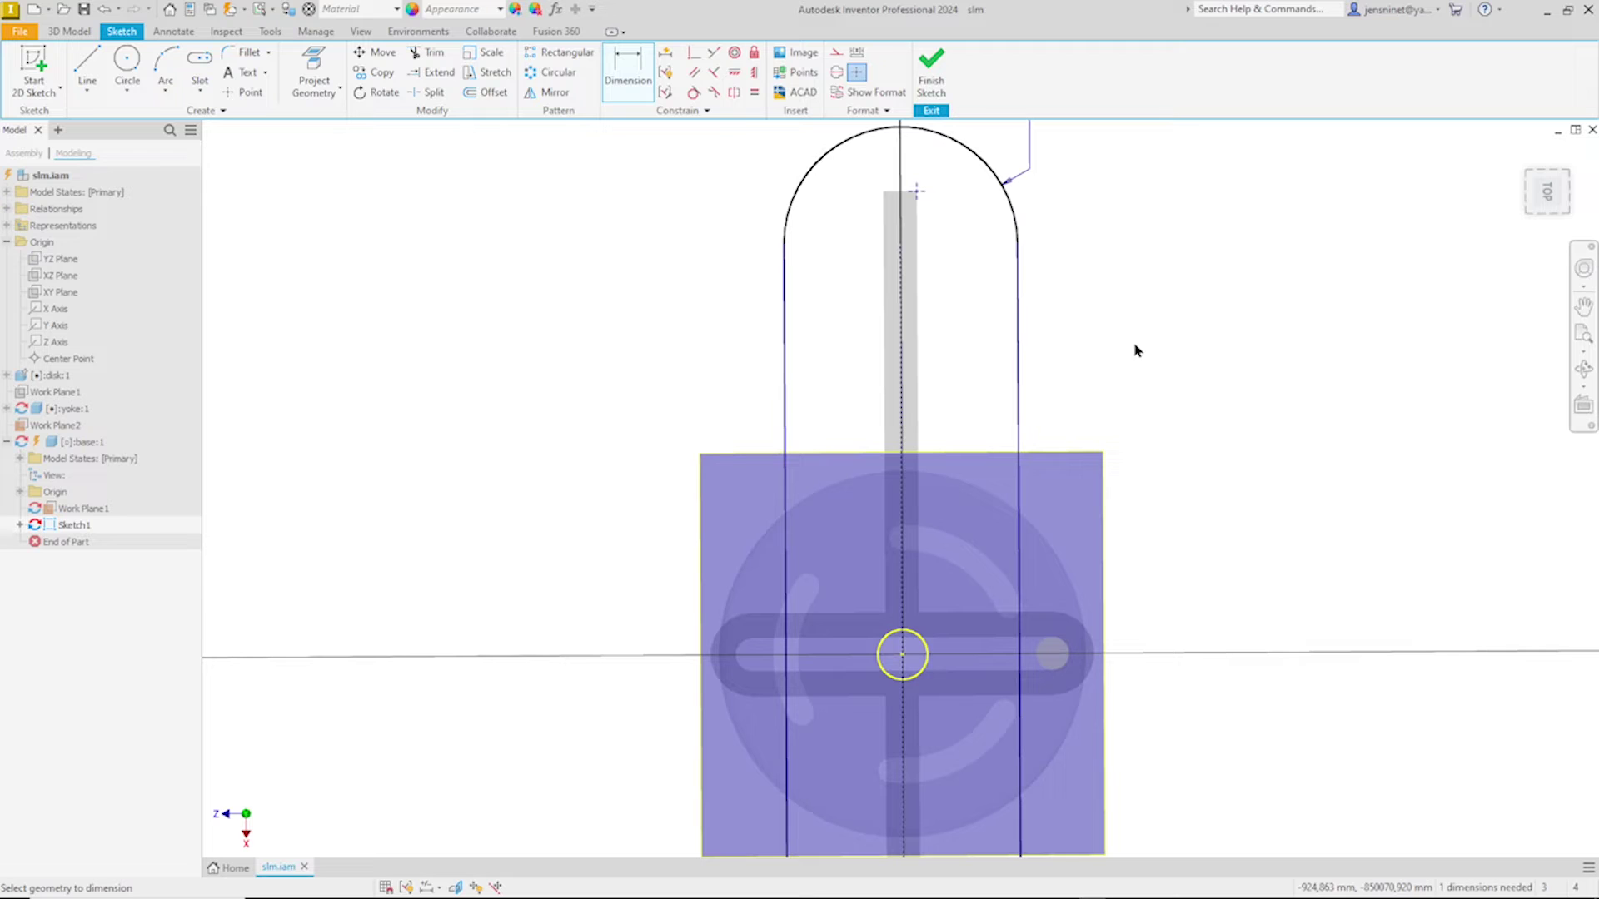
key(Escape)
drag(976, 154, 959, 285)
click(1168, 363)
Step: Add a 44 vertical dimension beside the slot and finish the sketch
right_click(1167, 360)
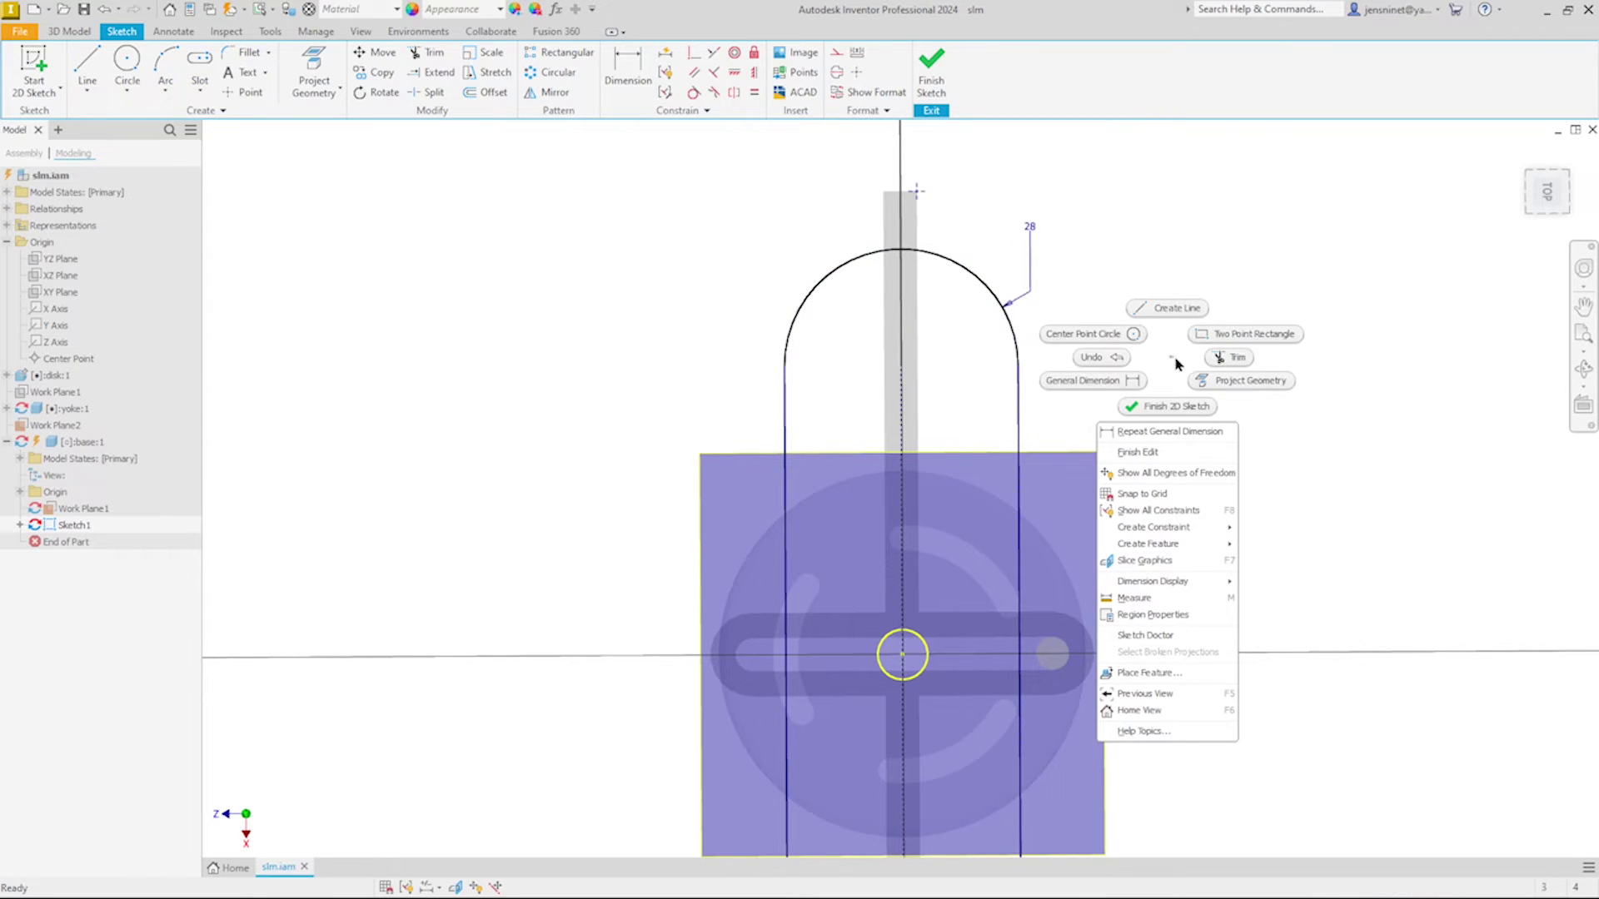
click(1062, 381)
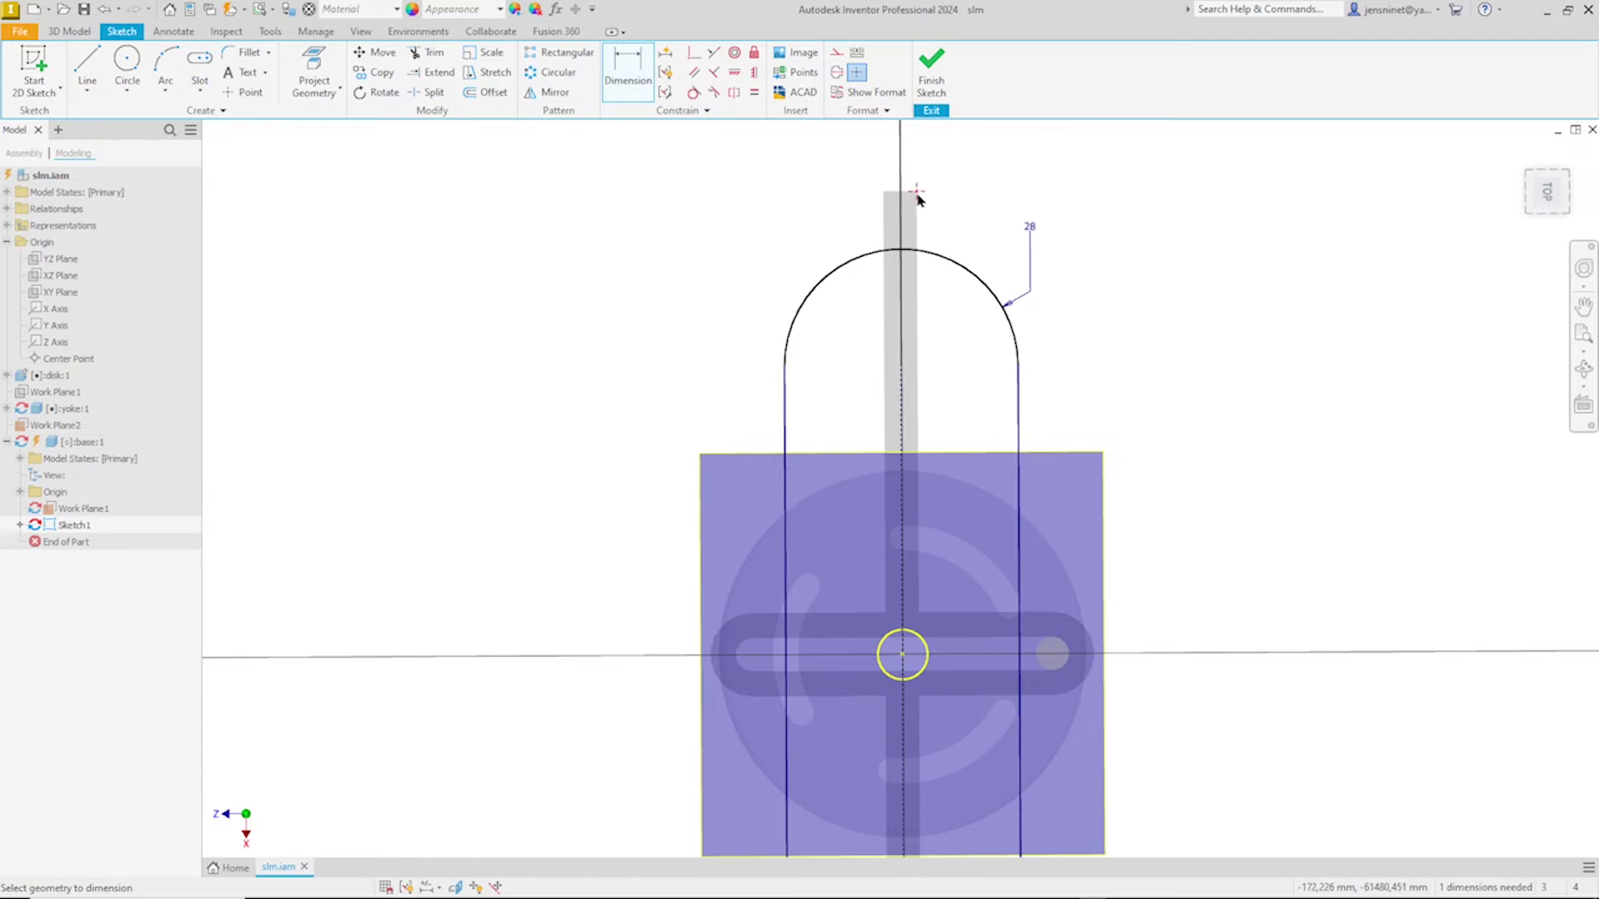
click(900, 368)
click(1072, 358)
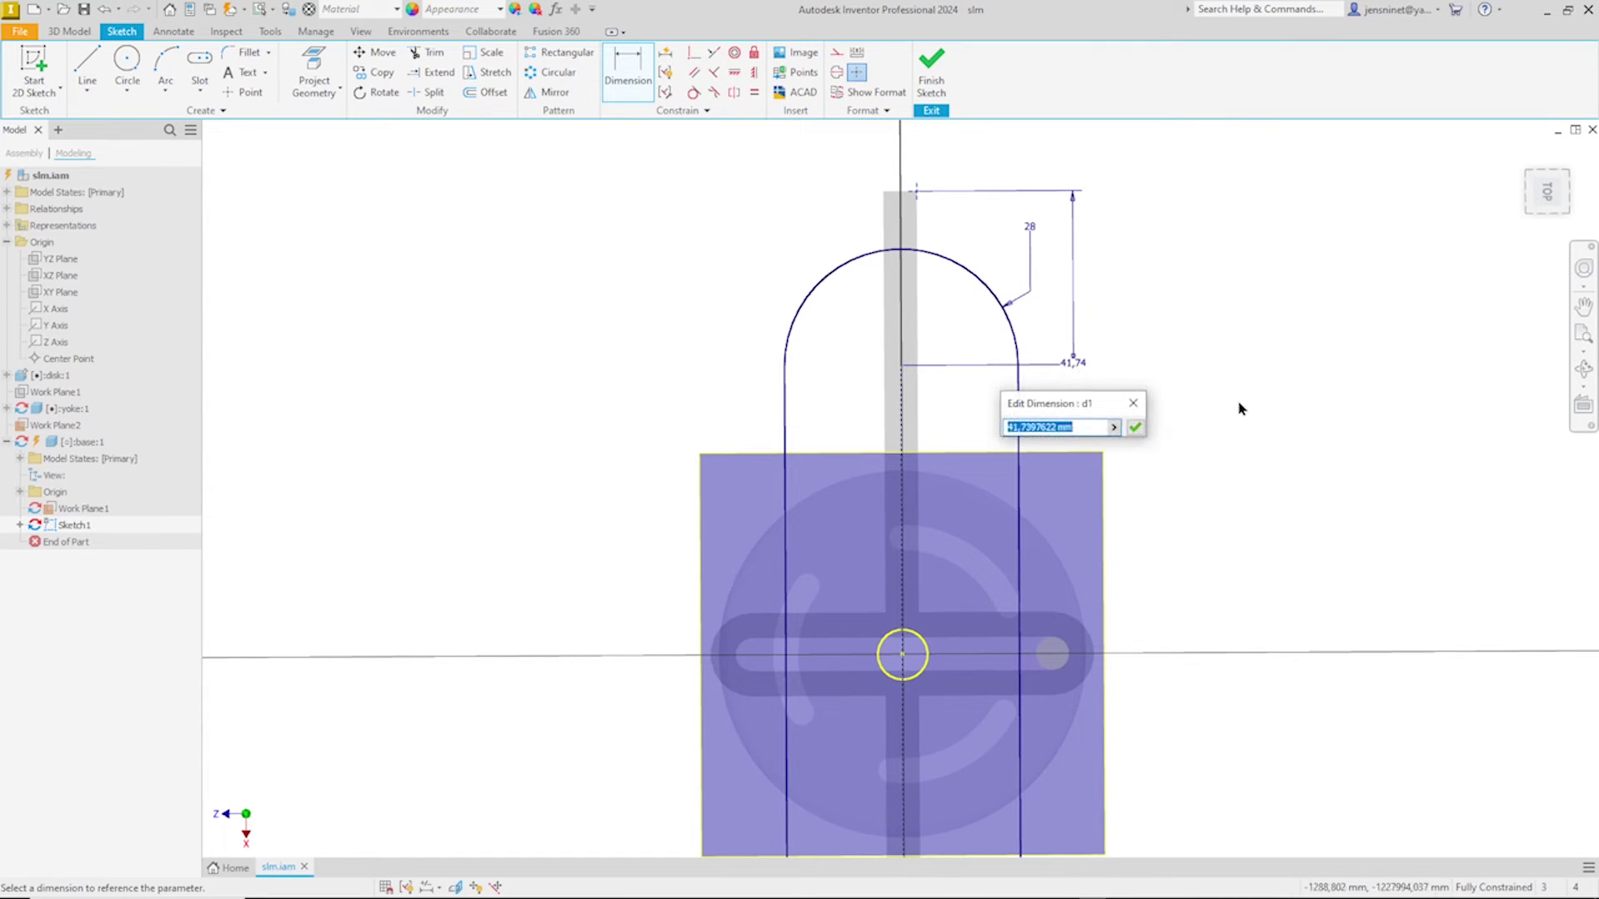
text(44)
key(Return)
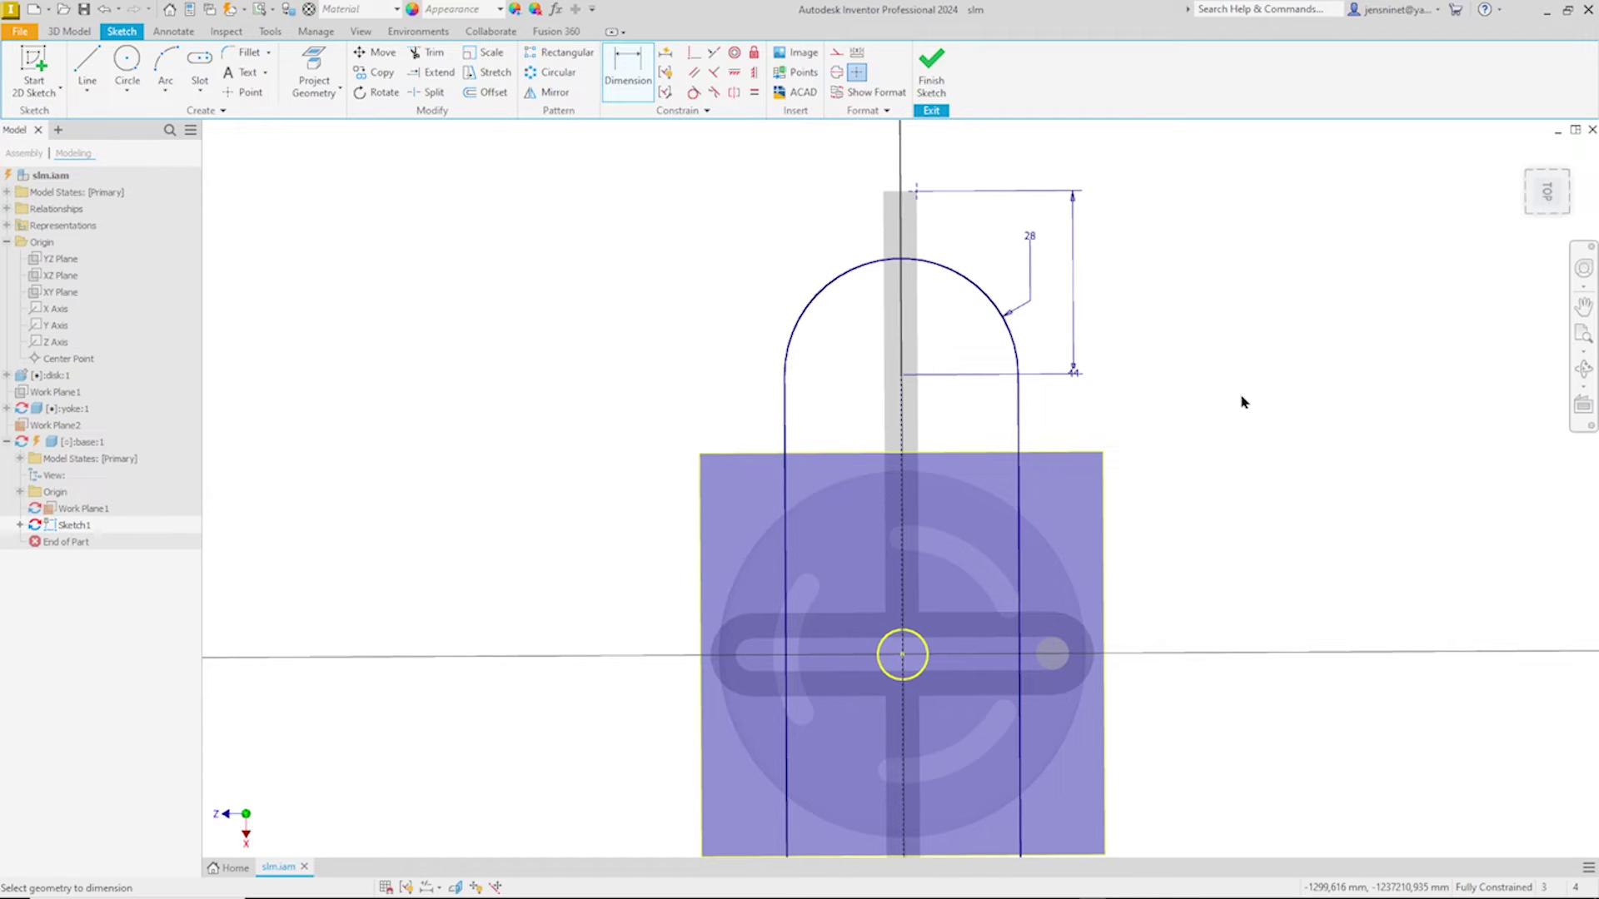
key(Escape)
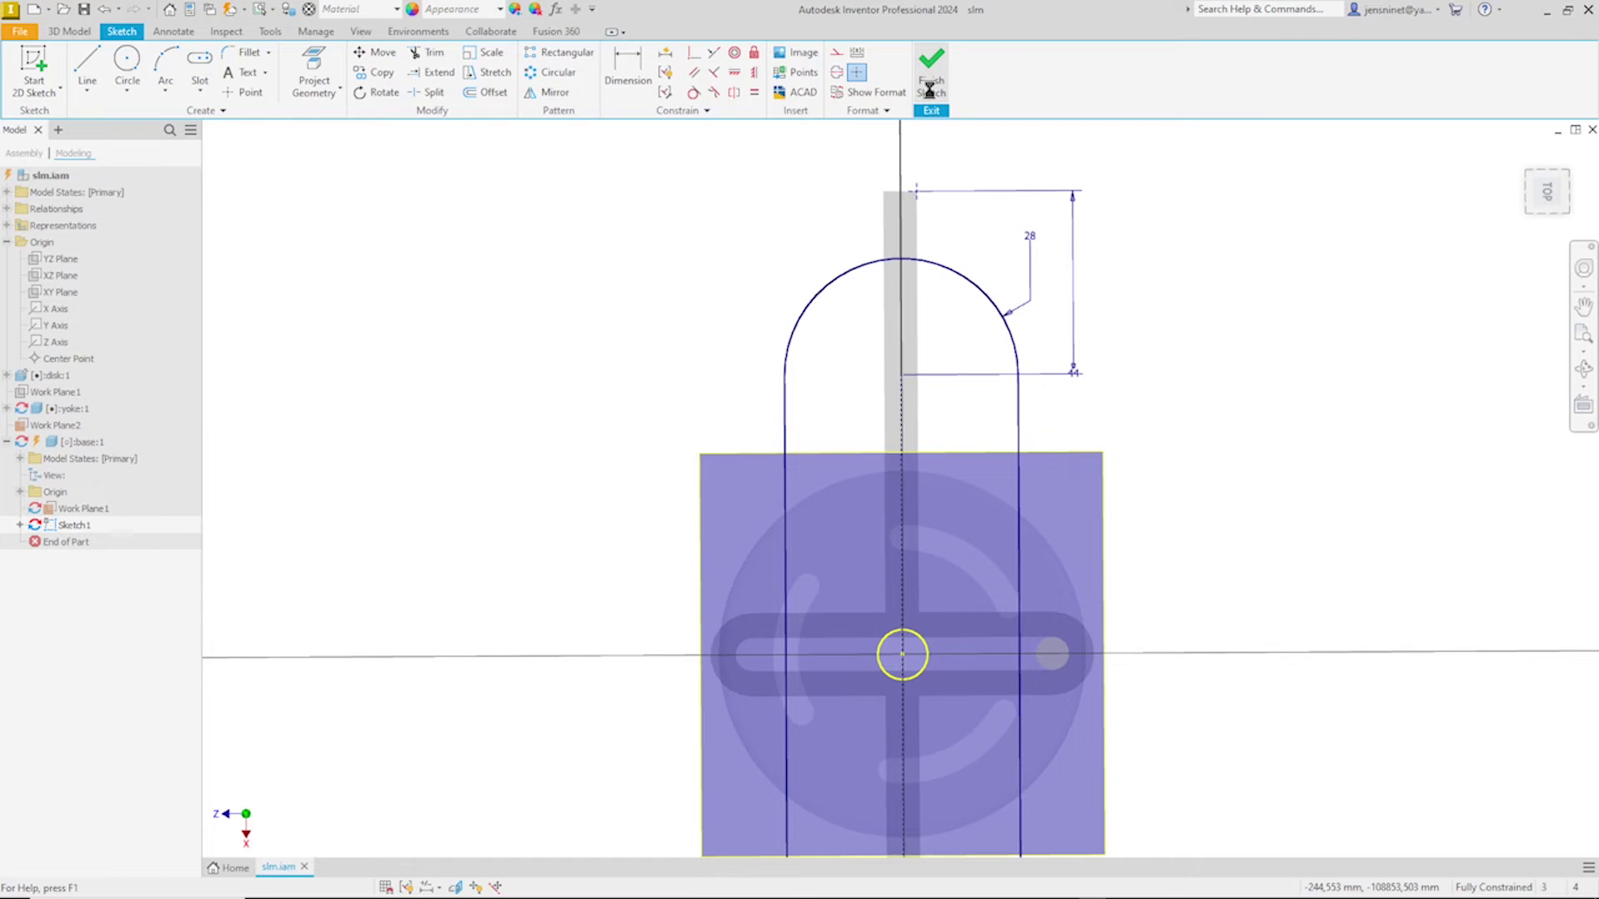
click(931, 71)
Step: Extrude the slot and small circle profiles 6 mm
right_click(1242, 411)
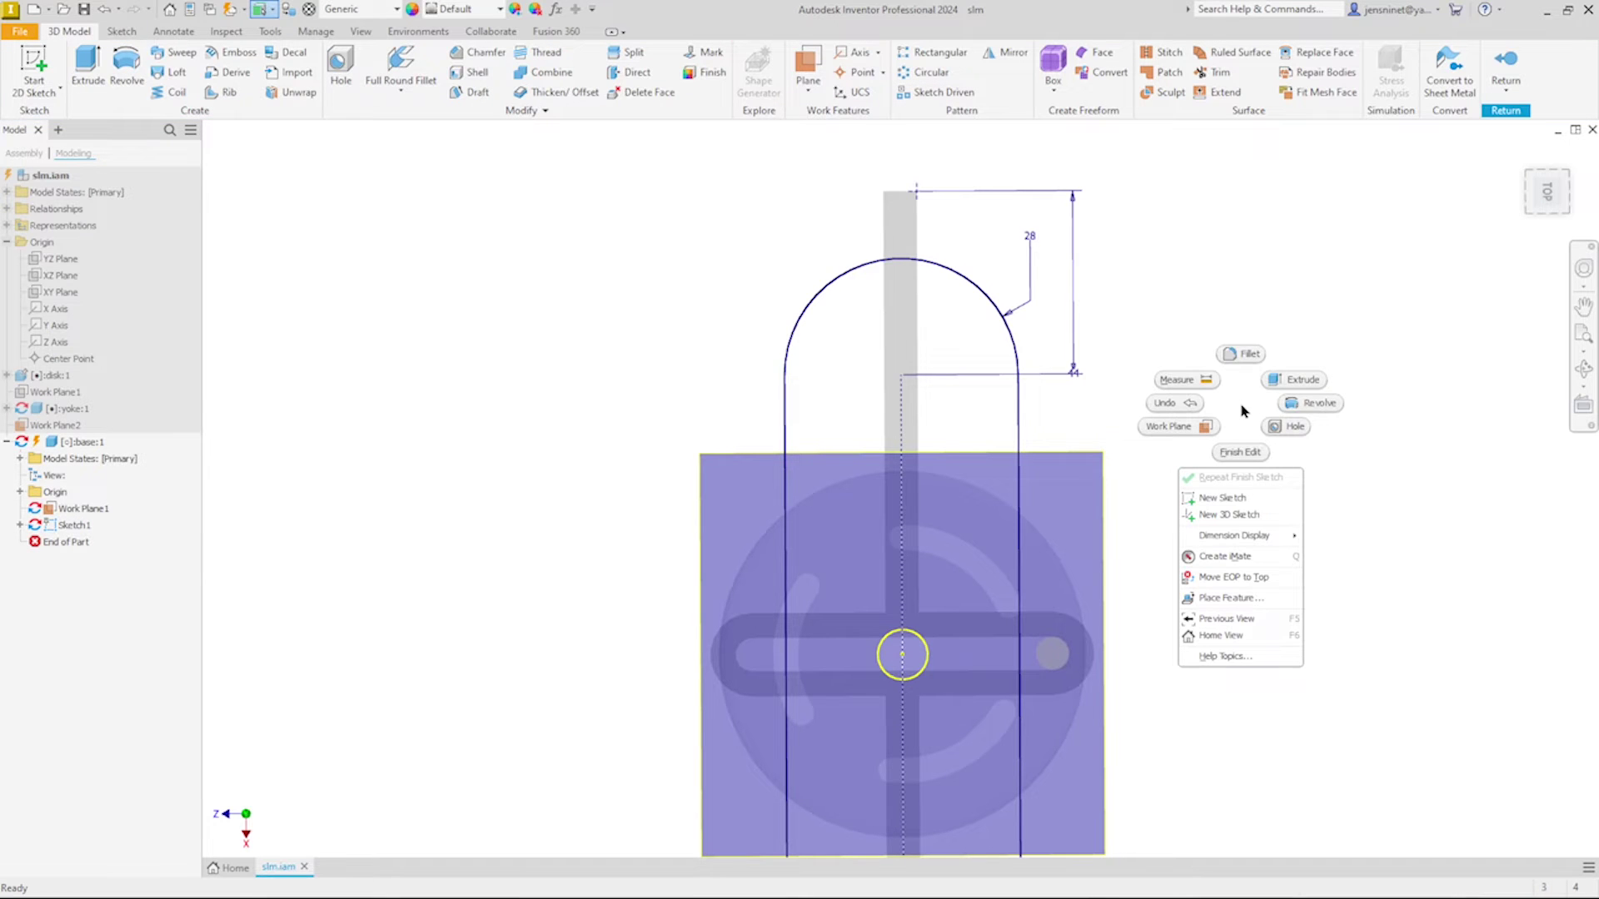
click(1299, 373)
click(999, 425)
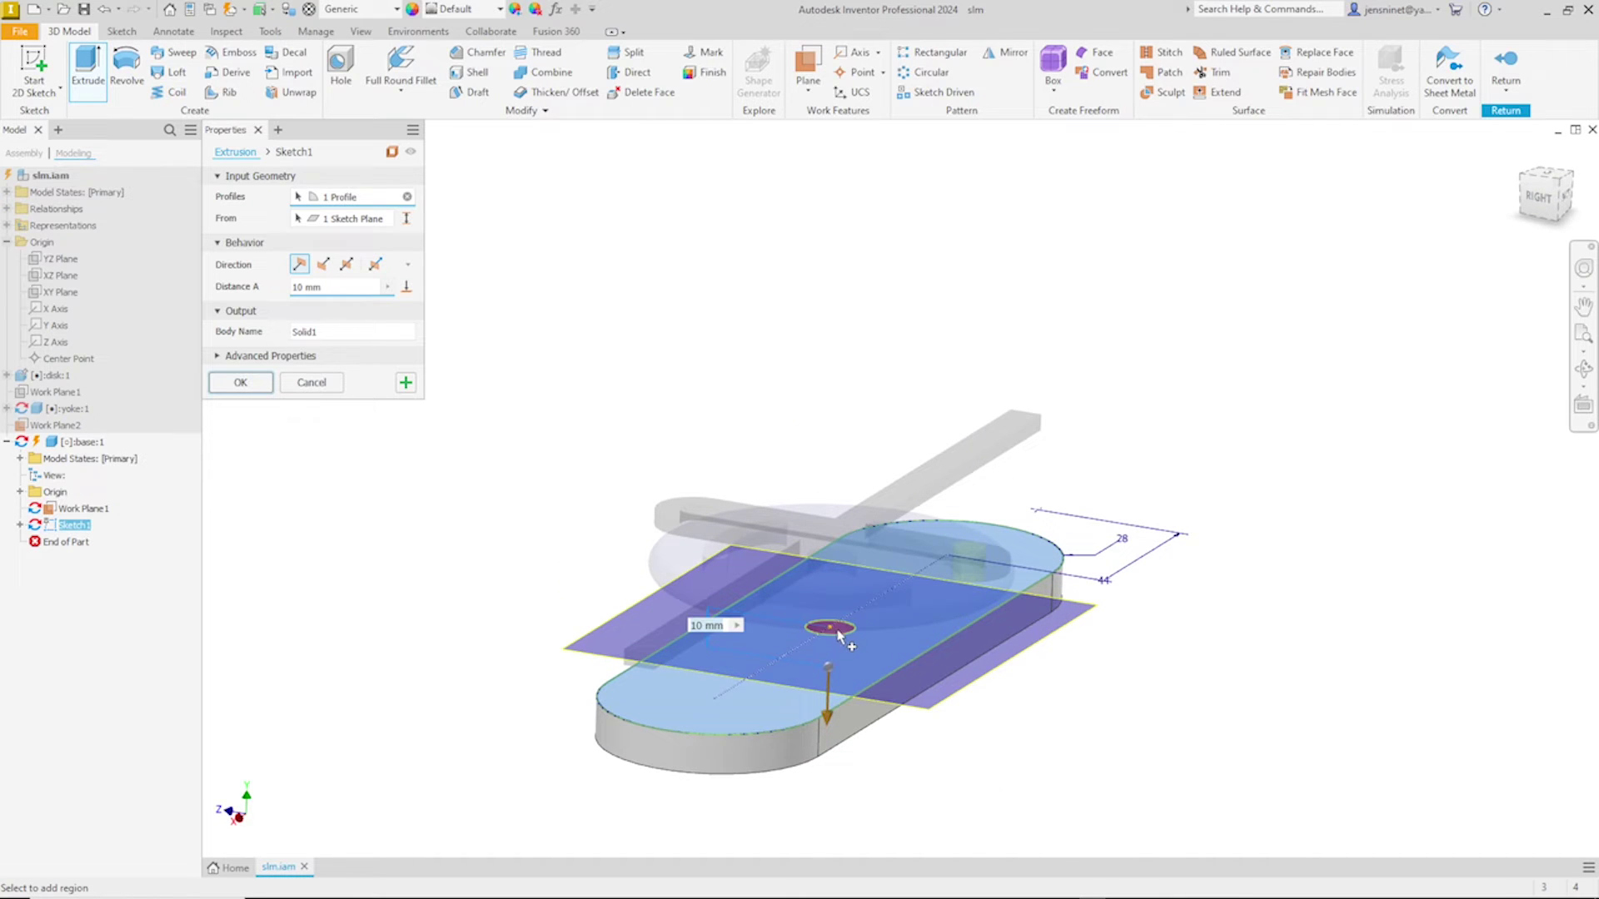
click(835, 631)
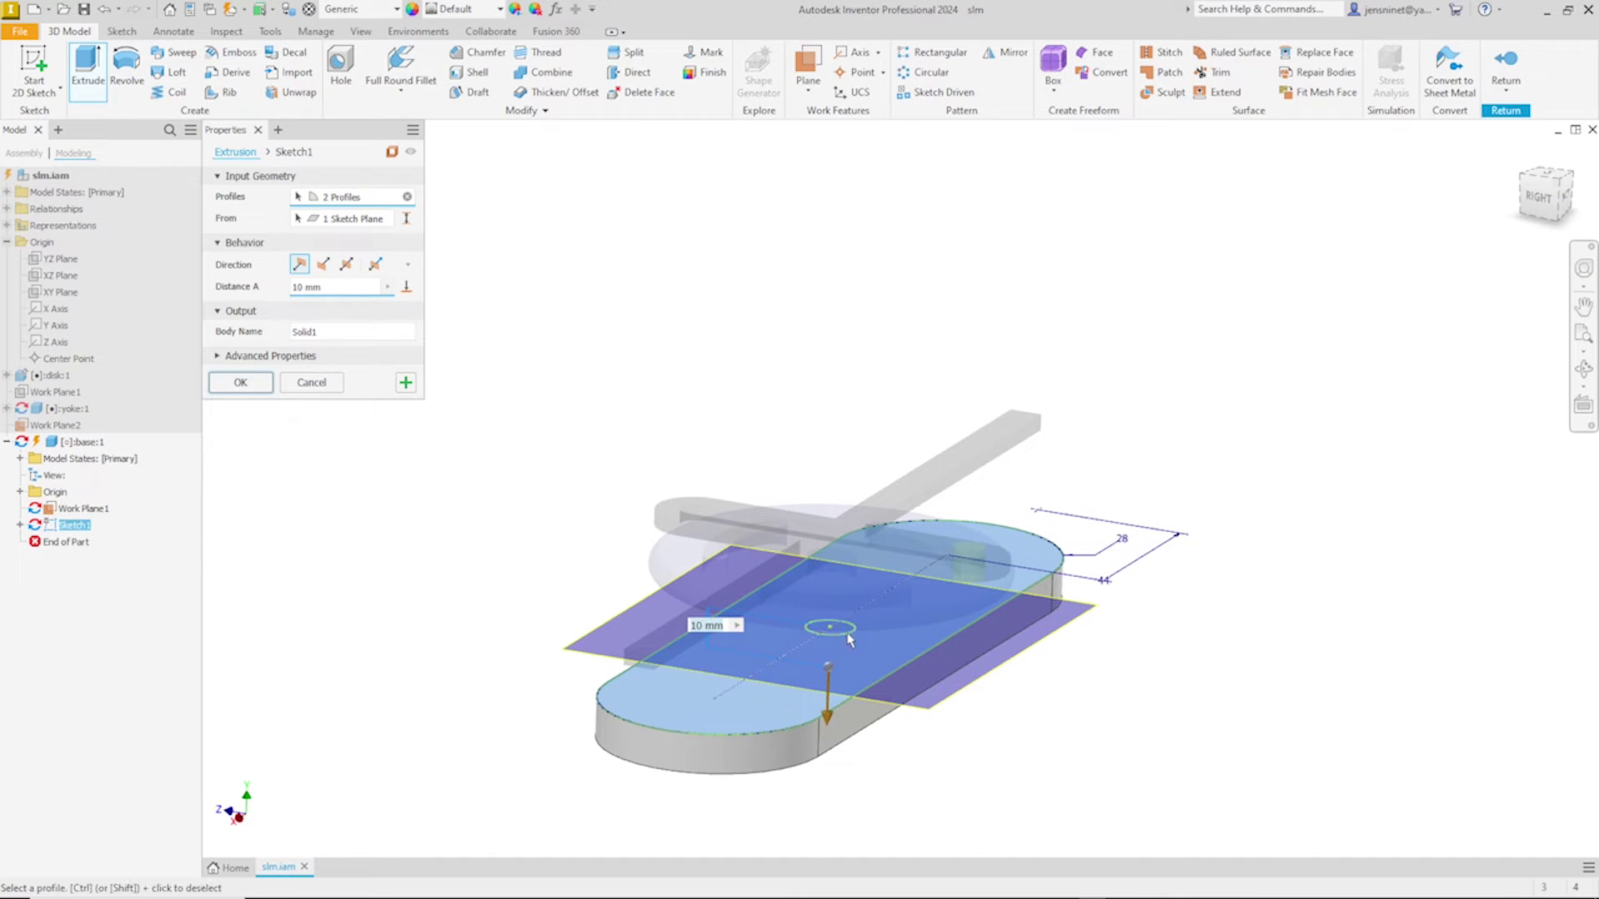
double_click(350, 288)
text(6)
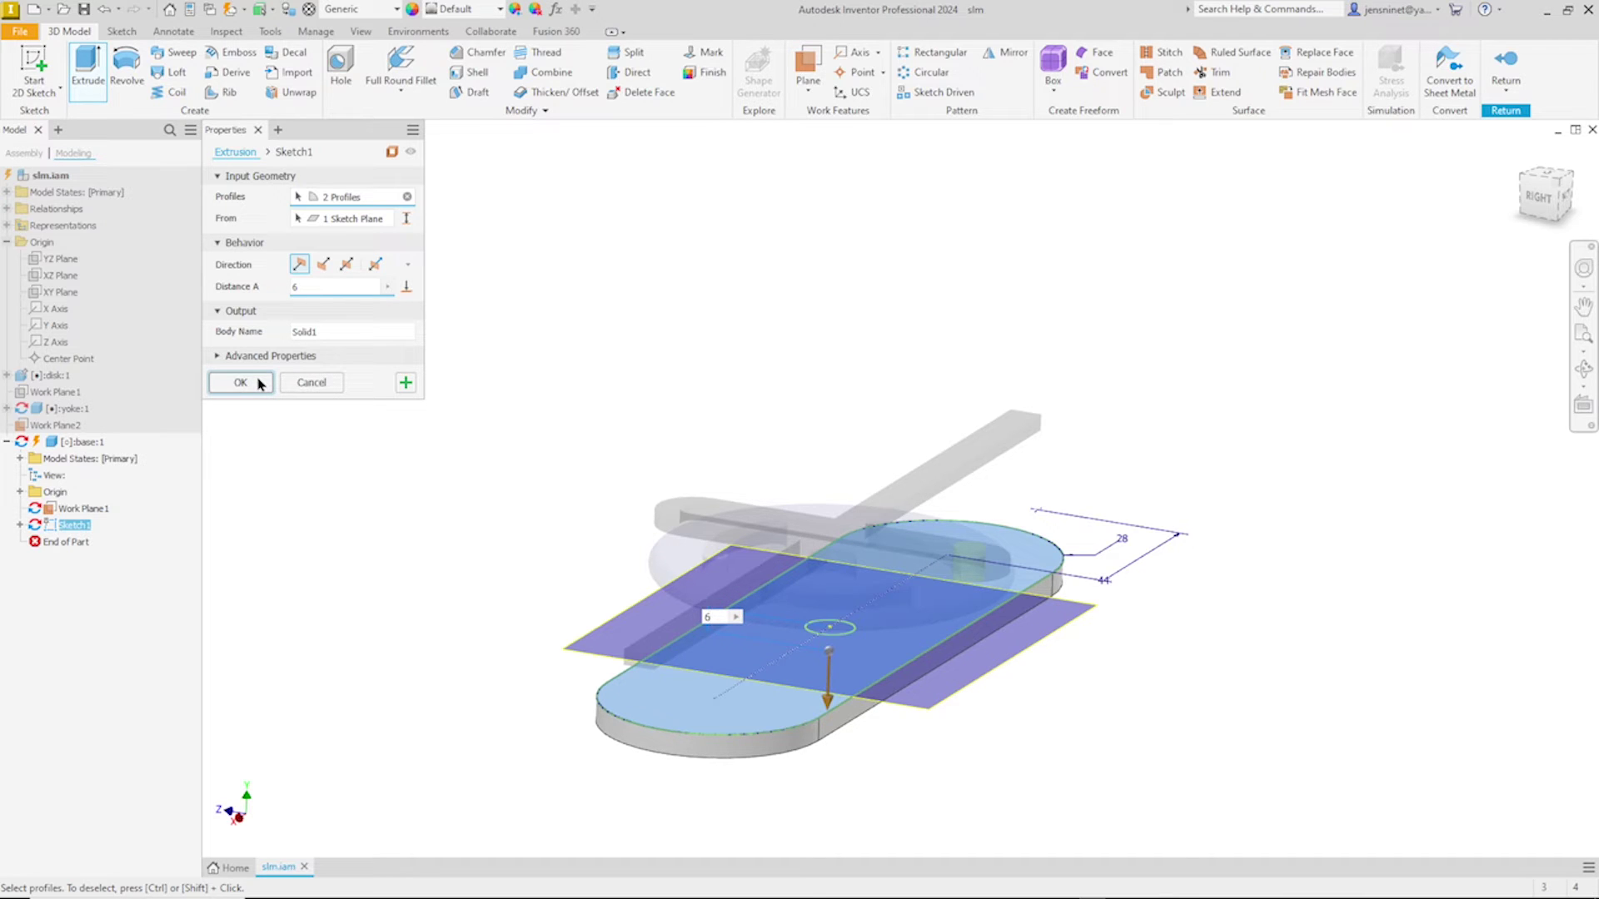
click(260, 383)
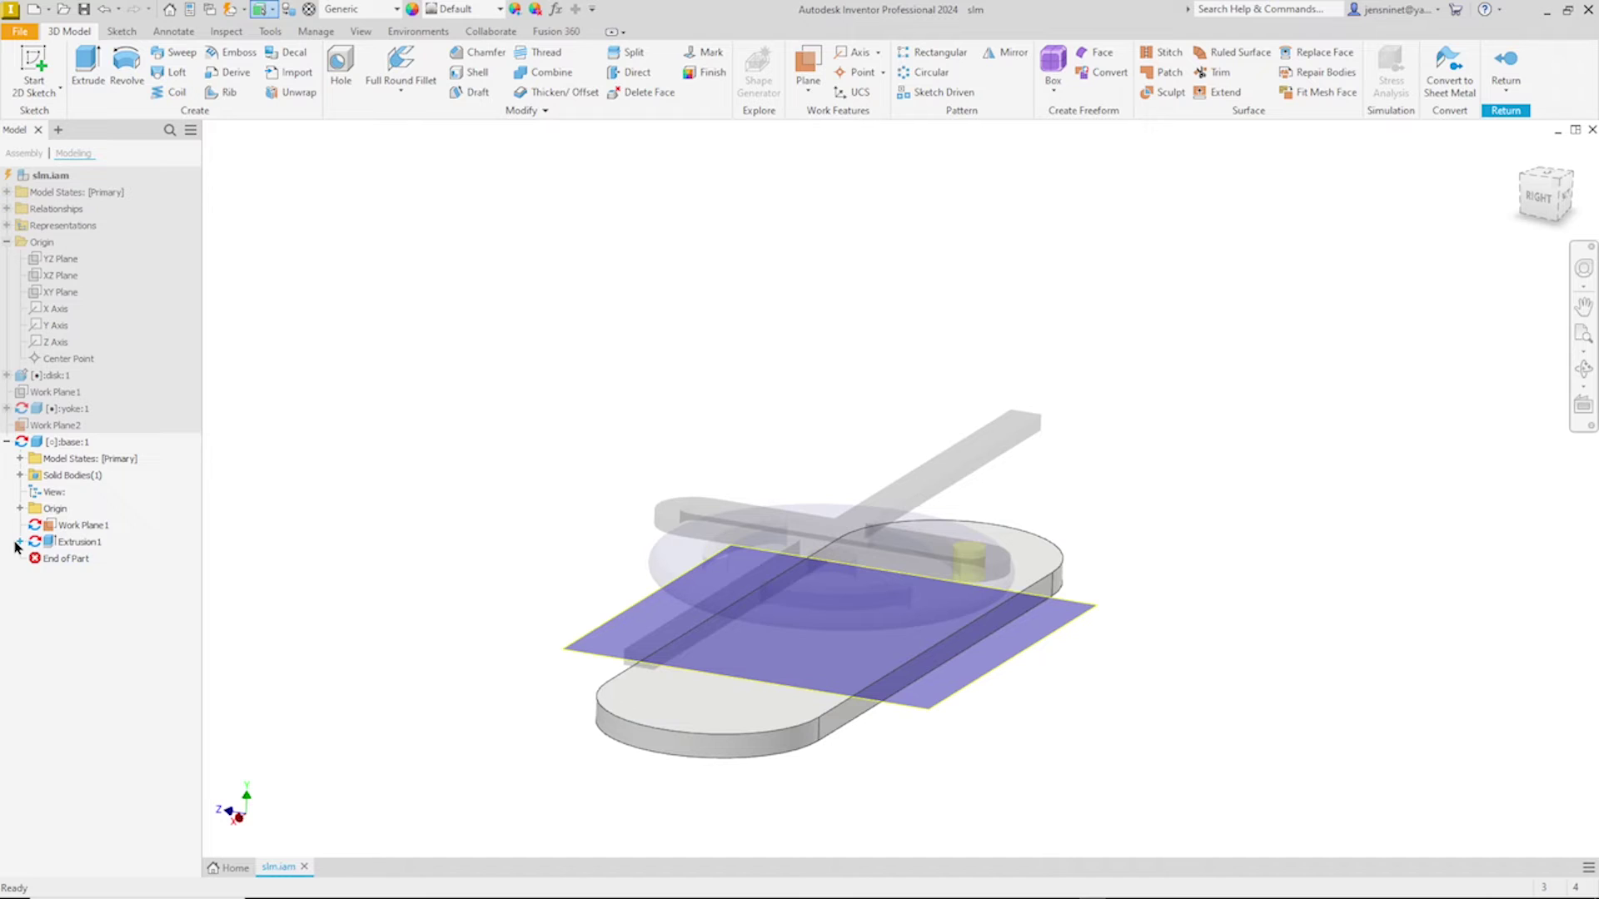
Step: Toggle the visibility of Sketch1 under the base extrusion
click(19, 542)
click(65, 559)
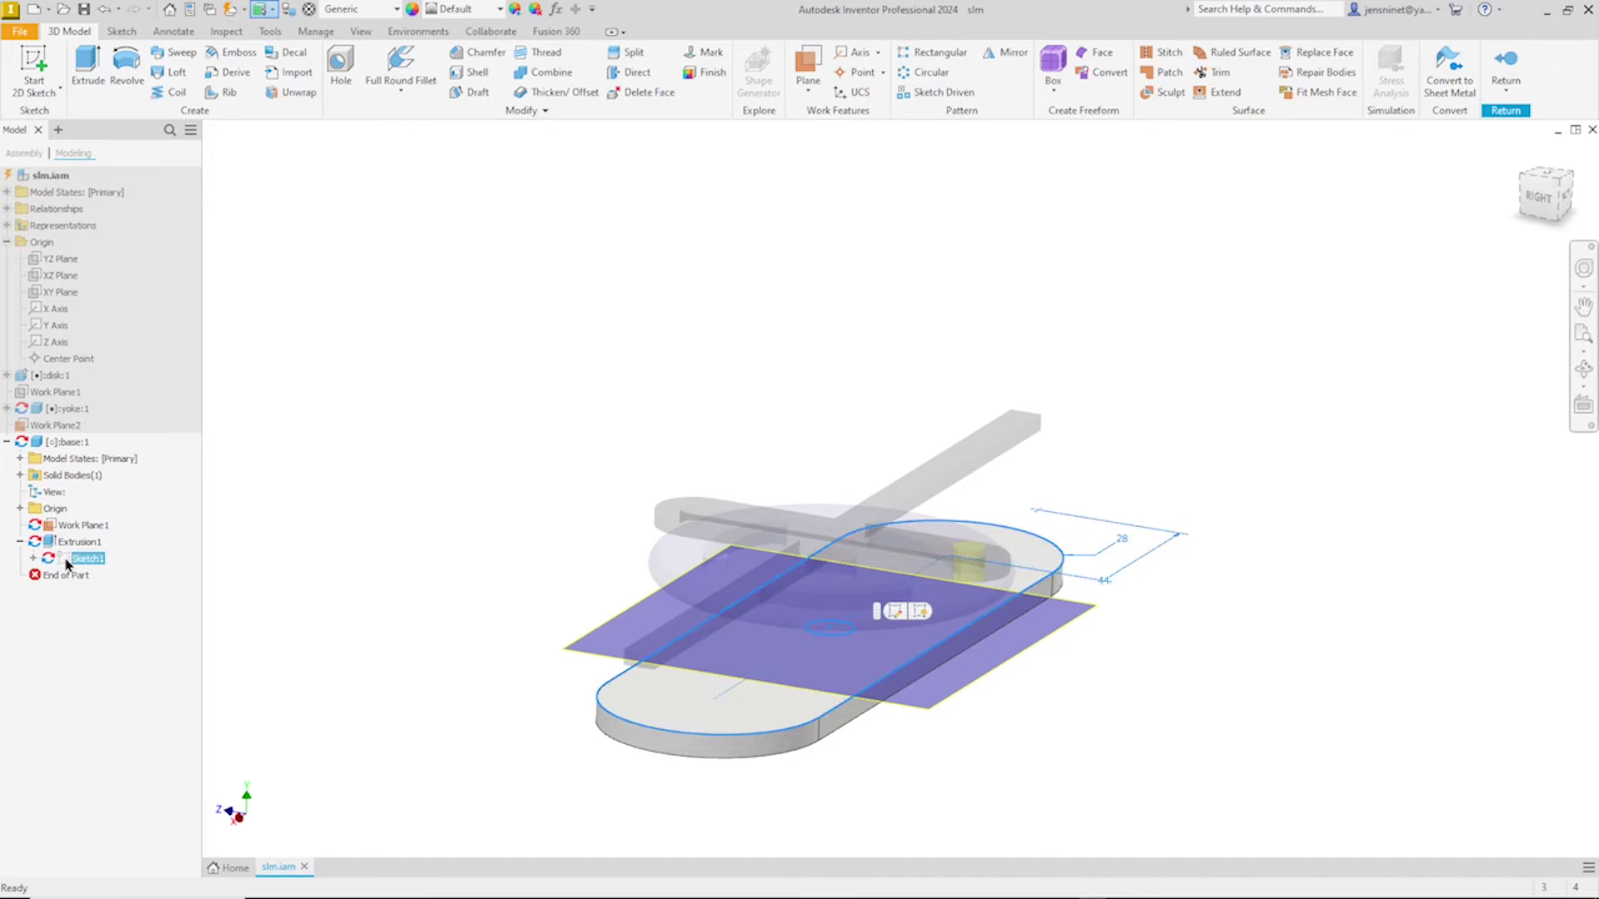
right_click(67, 561)
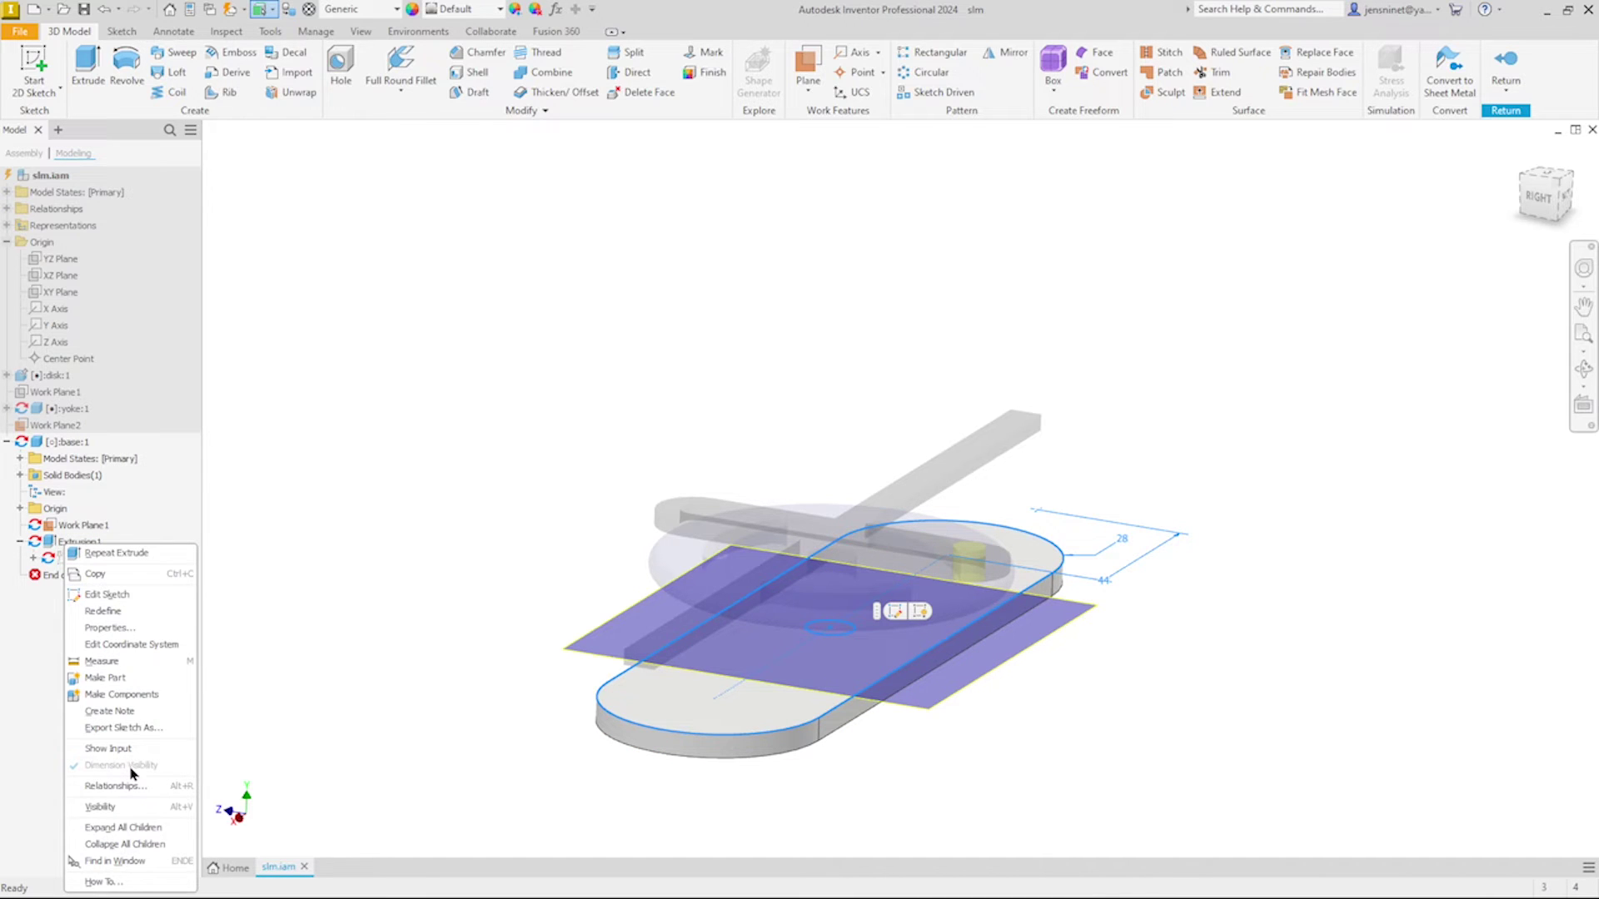
click(117, 809)
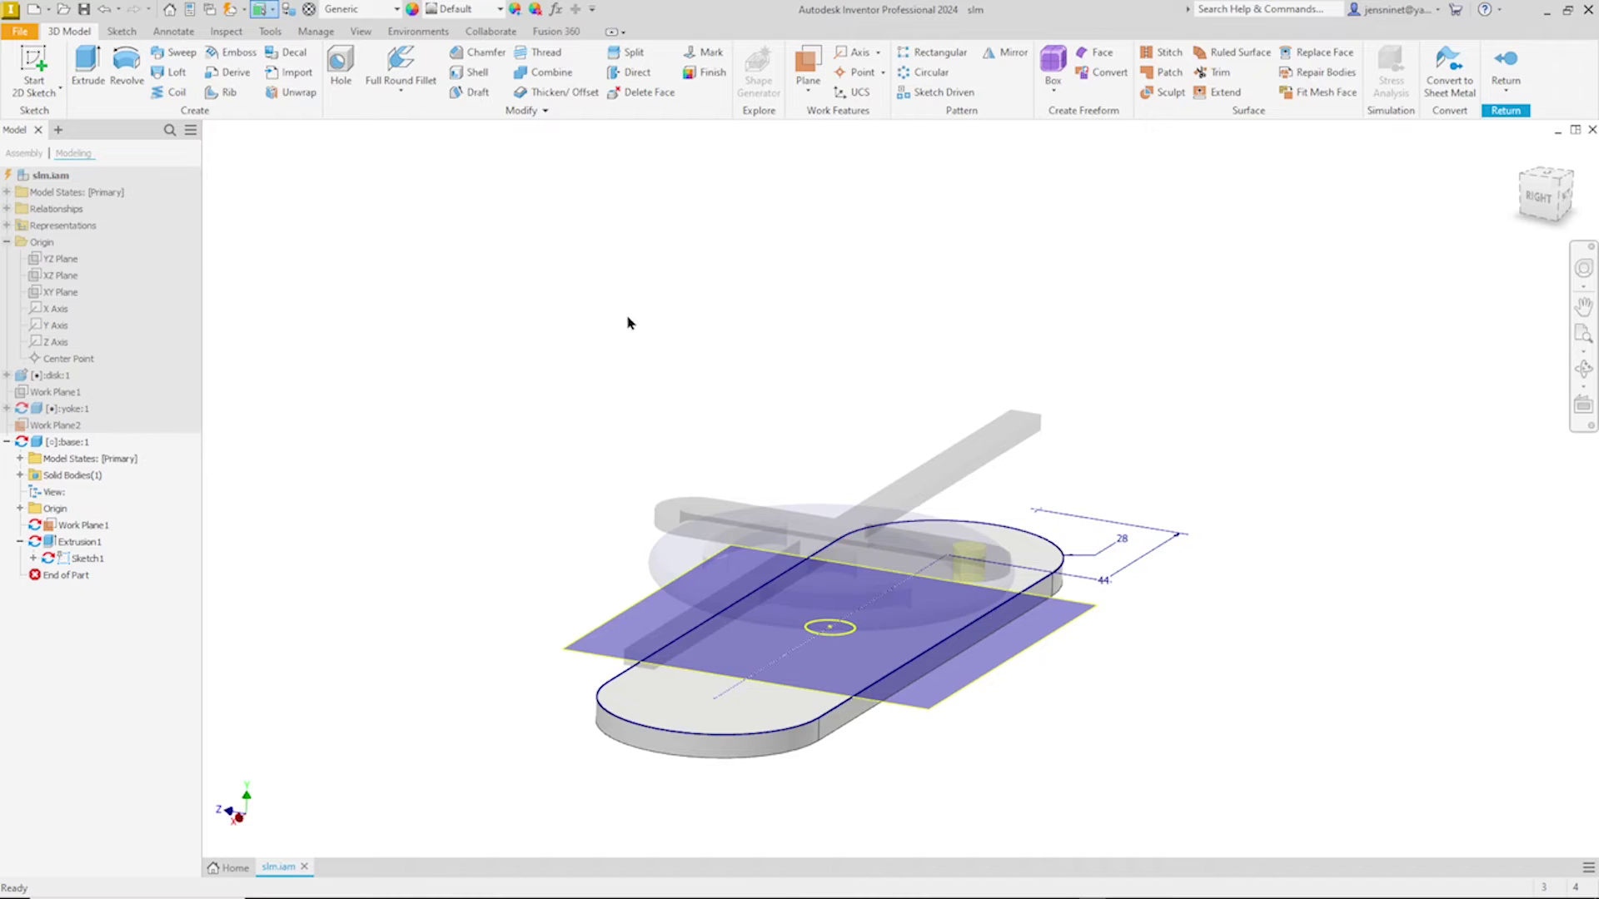
Step: Create Work Plane2 parallel to the base's YZ Plane through a point on the slot
click(814, 96)
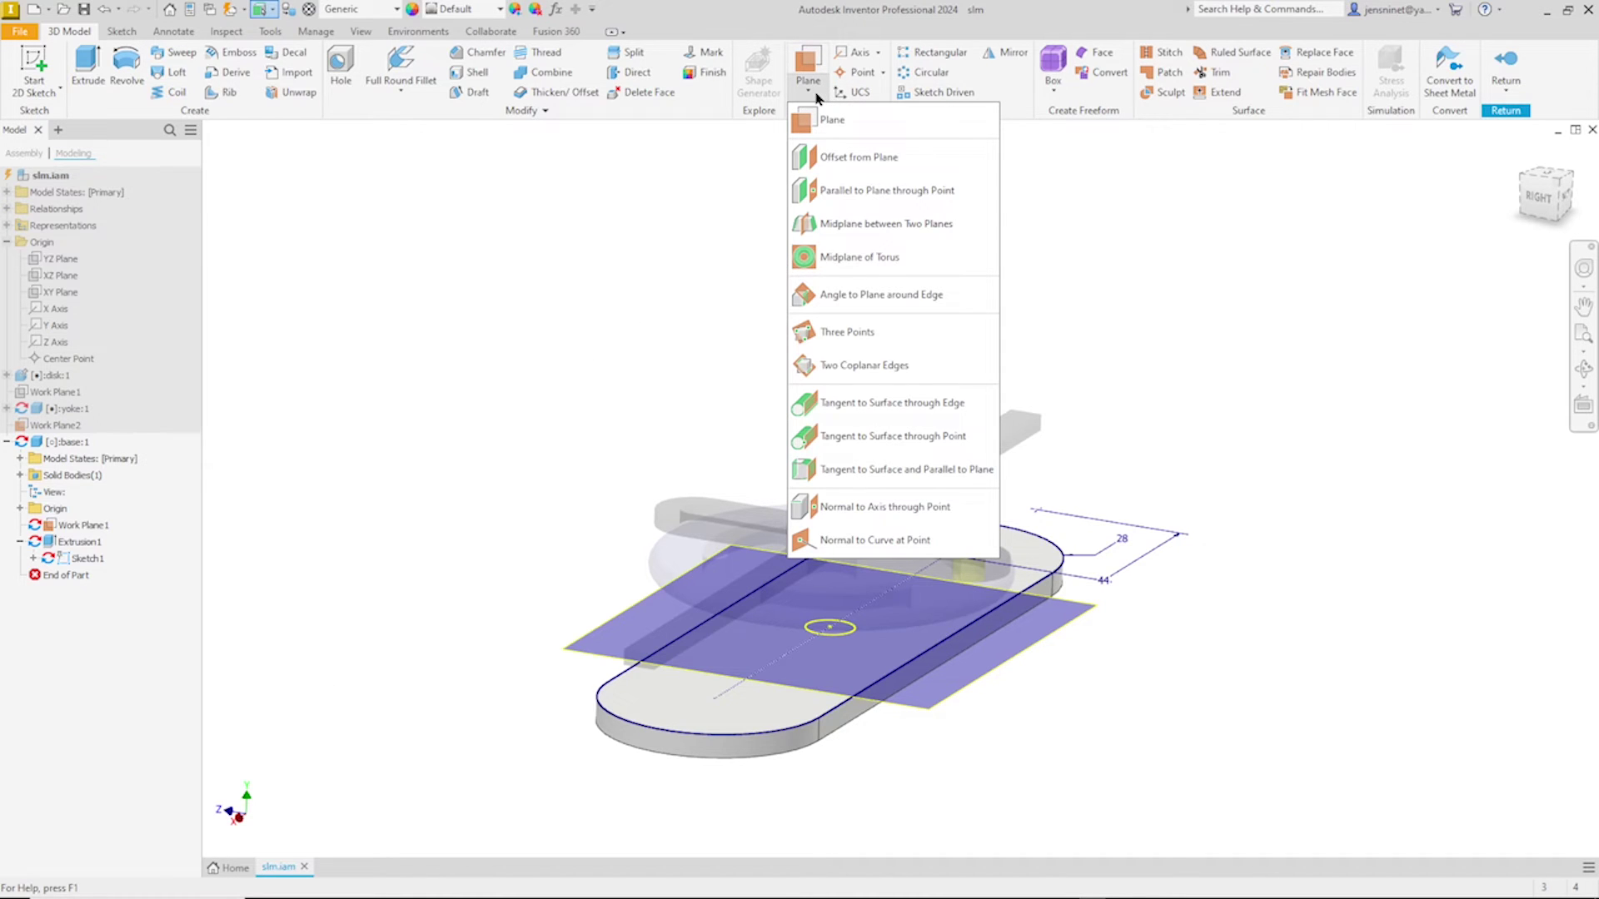
click(839, 192)
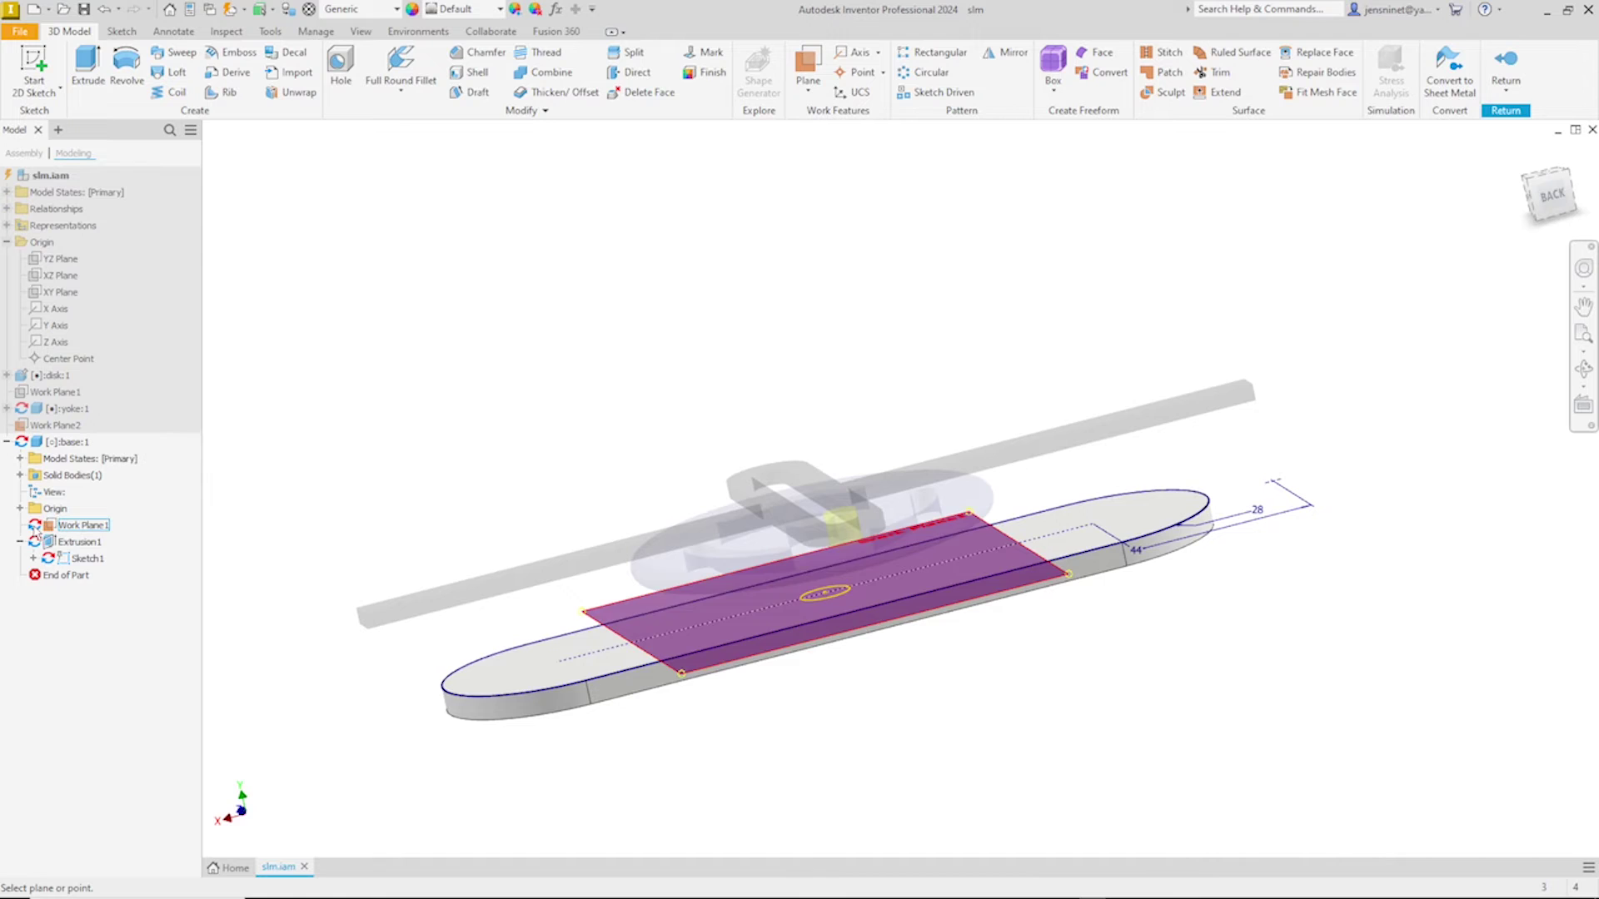
click(35, 526)
click(19, 507)
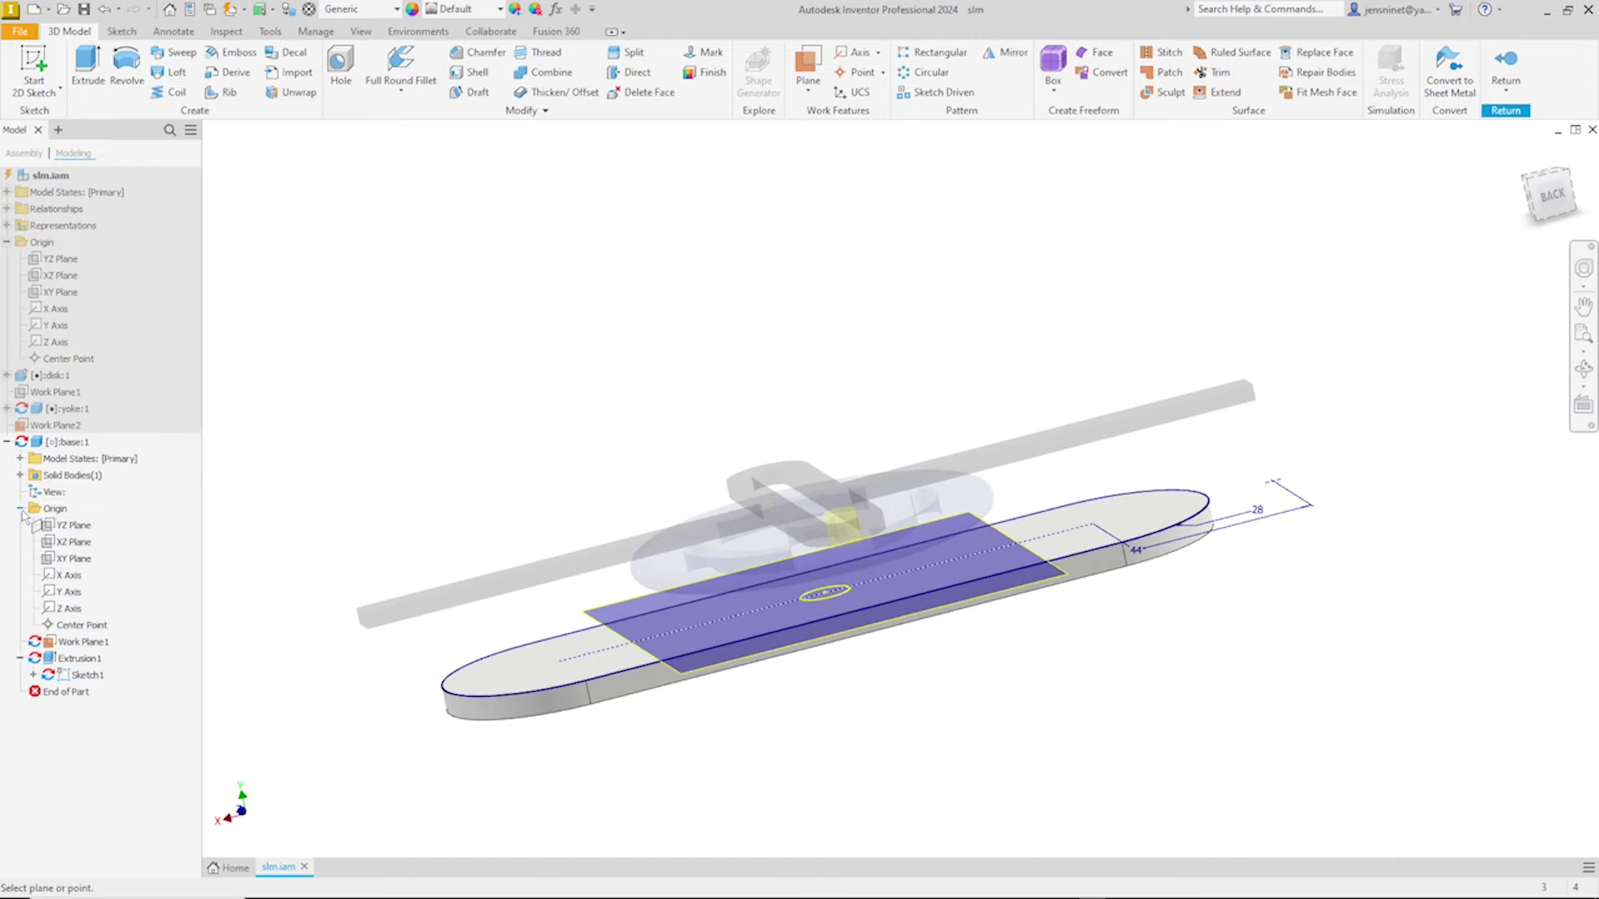
click(62, 526)
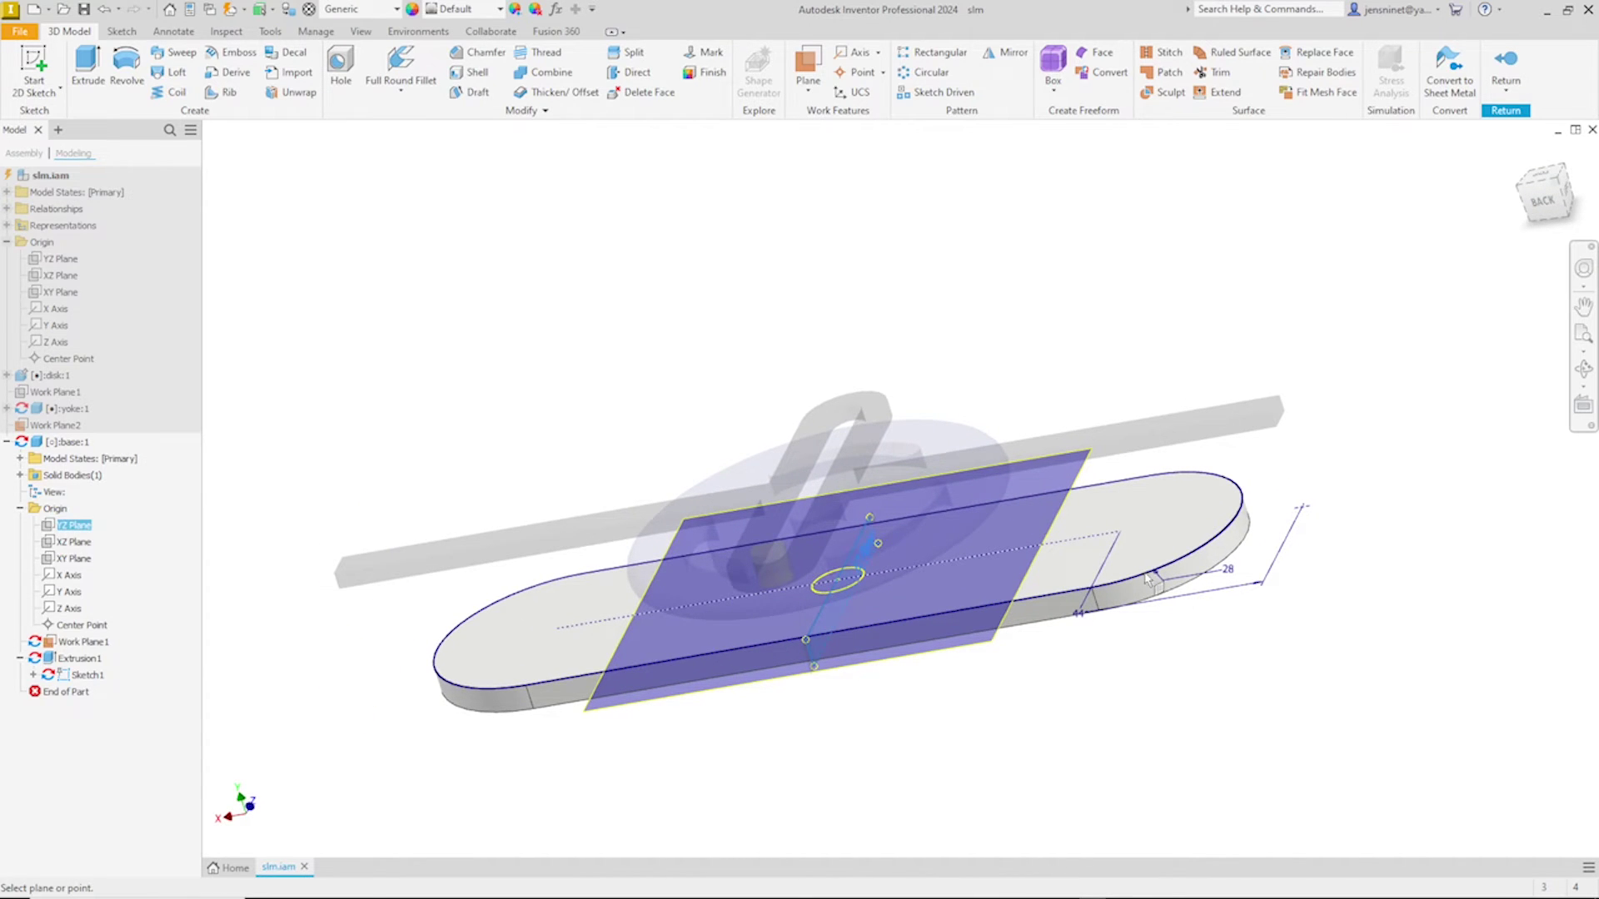
click(1126, 542)
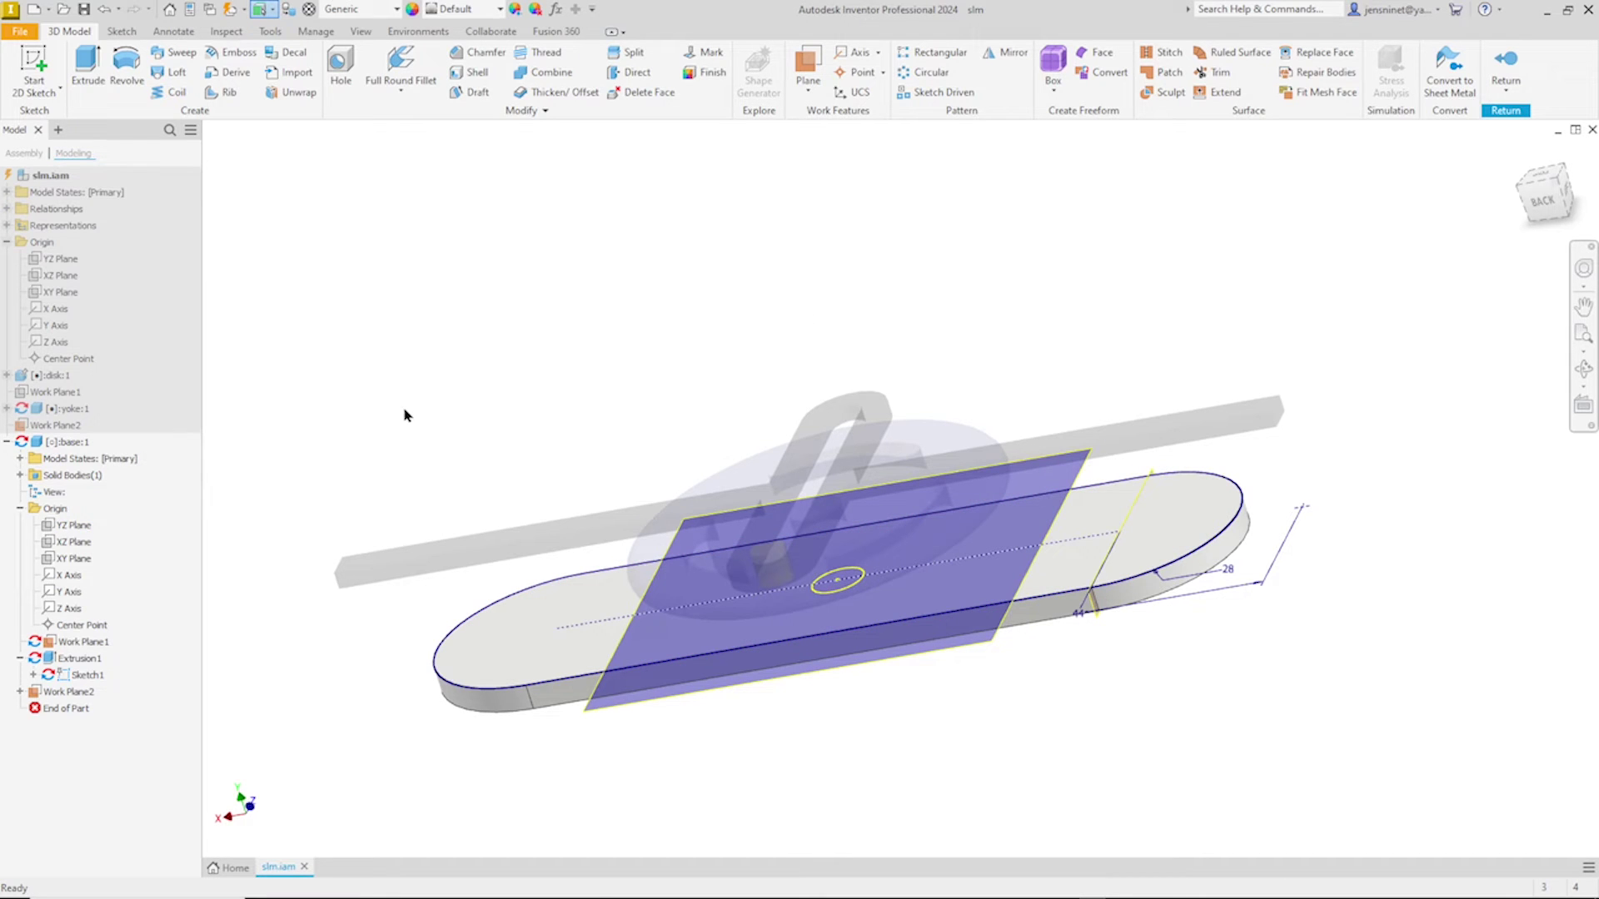
right_click(270, 517)
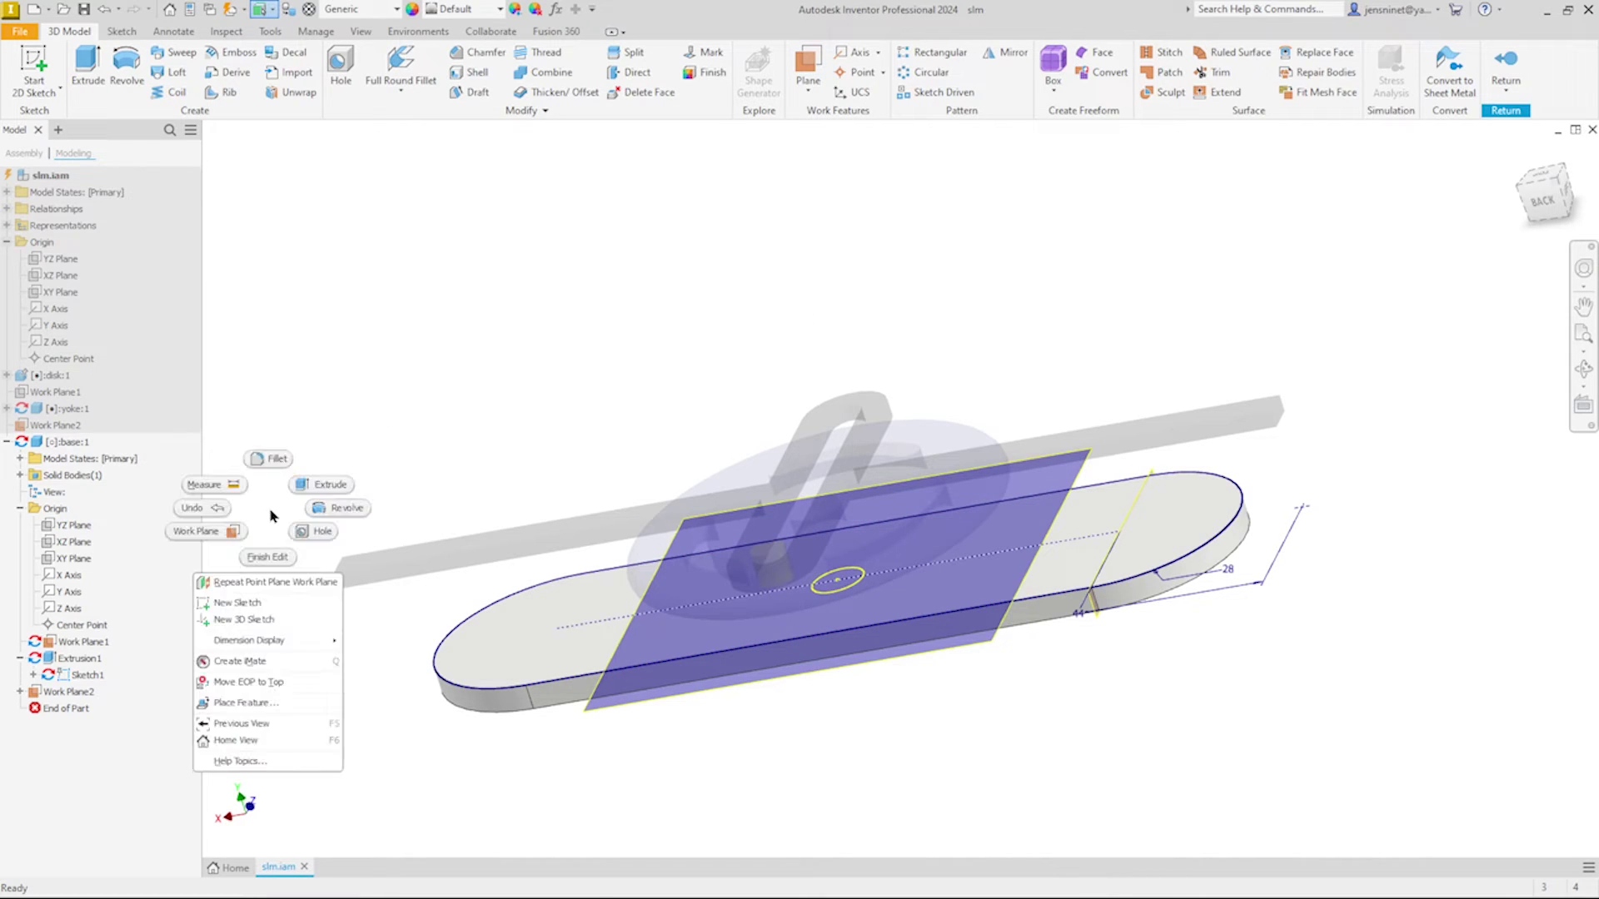
Step: Start Sketch2 on Work Plane2 and draw a centre rectangle at the origin
click(246, 603)
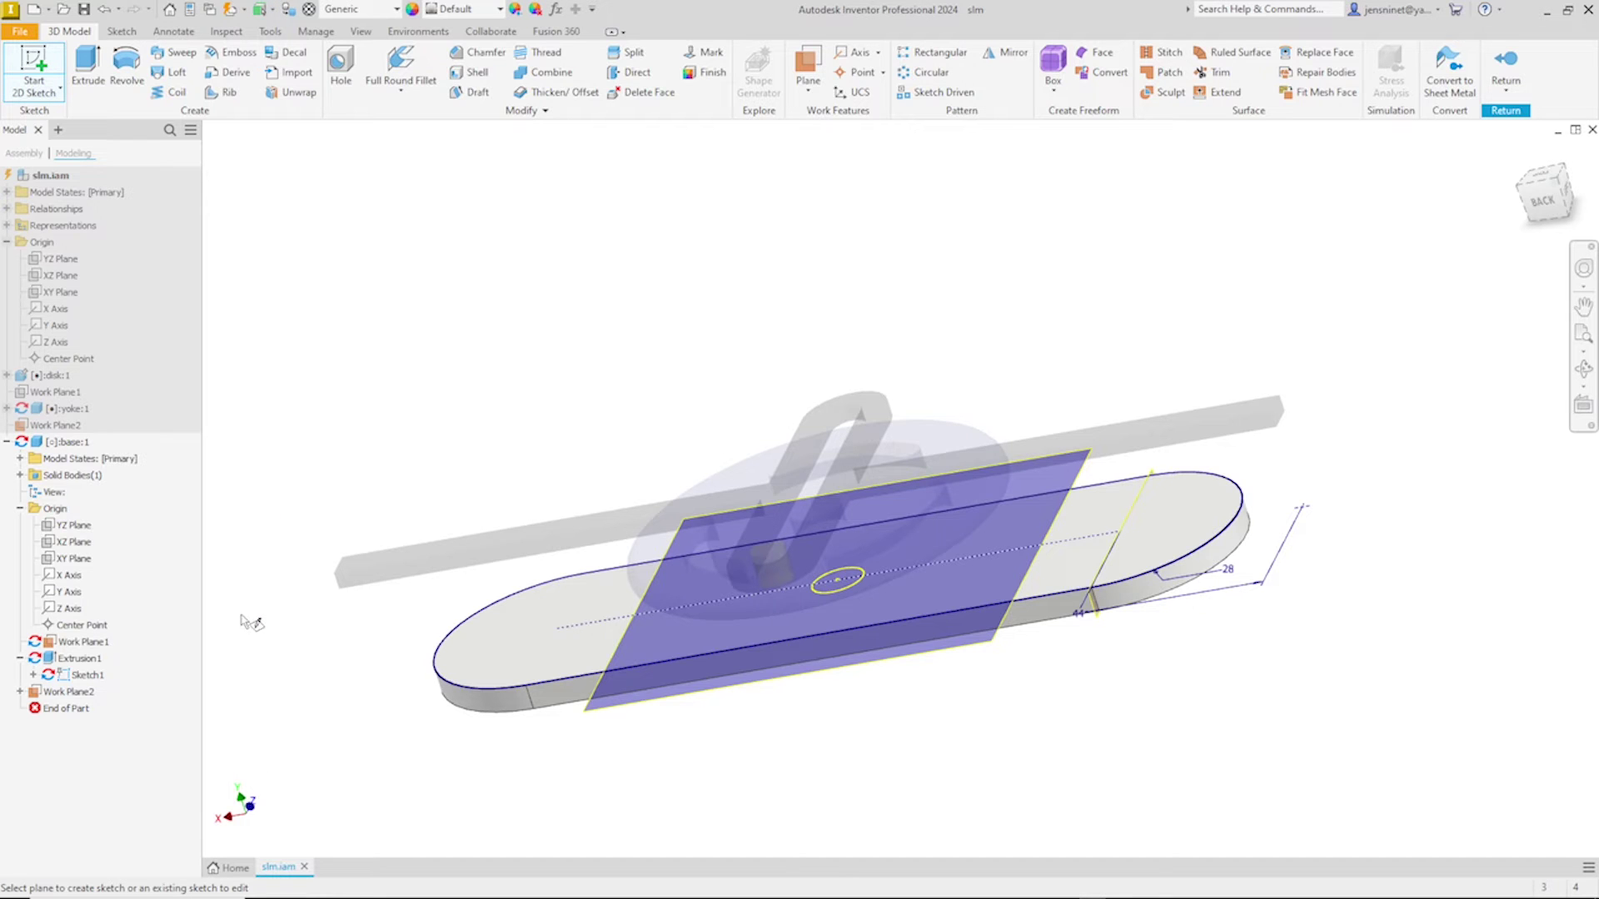
click(70, 698)
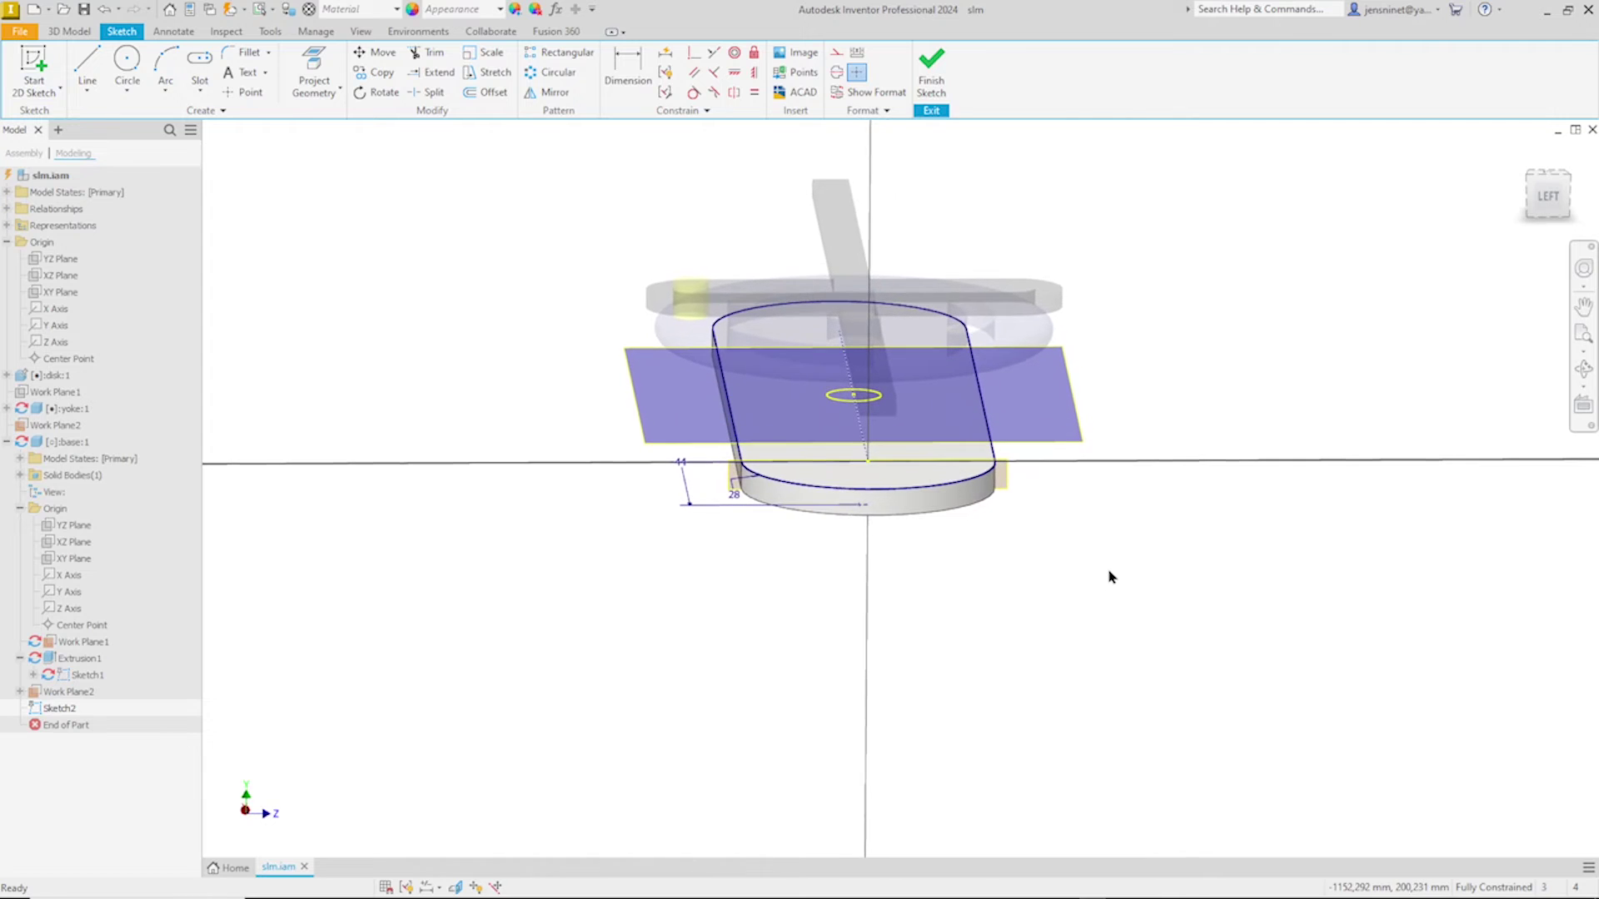
click(199, 95)
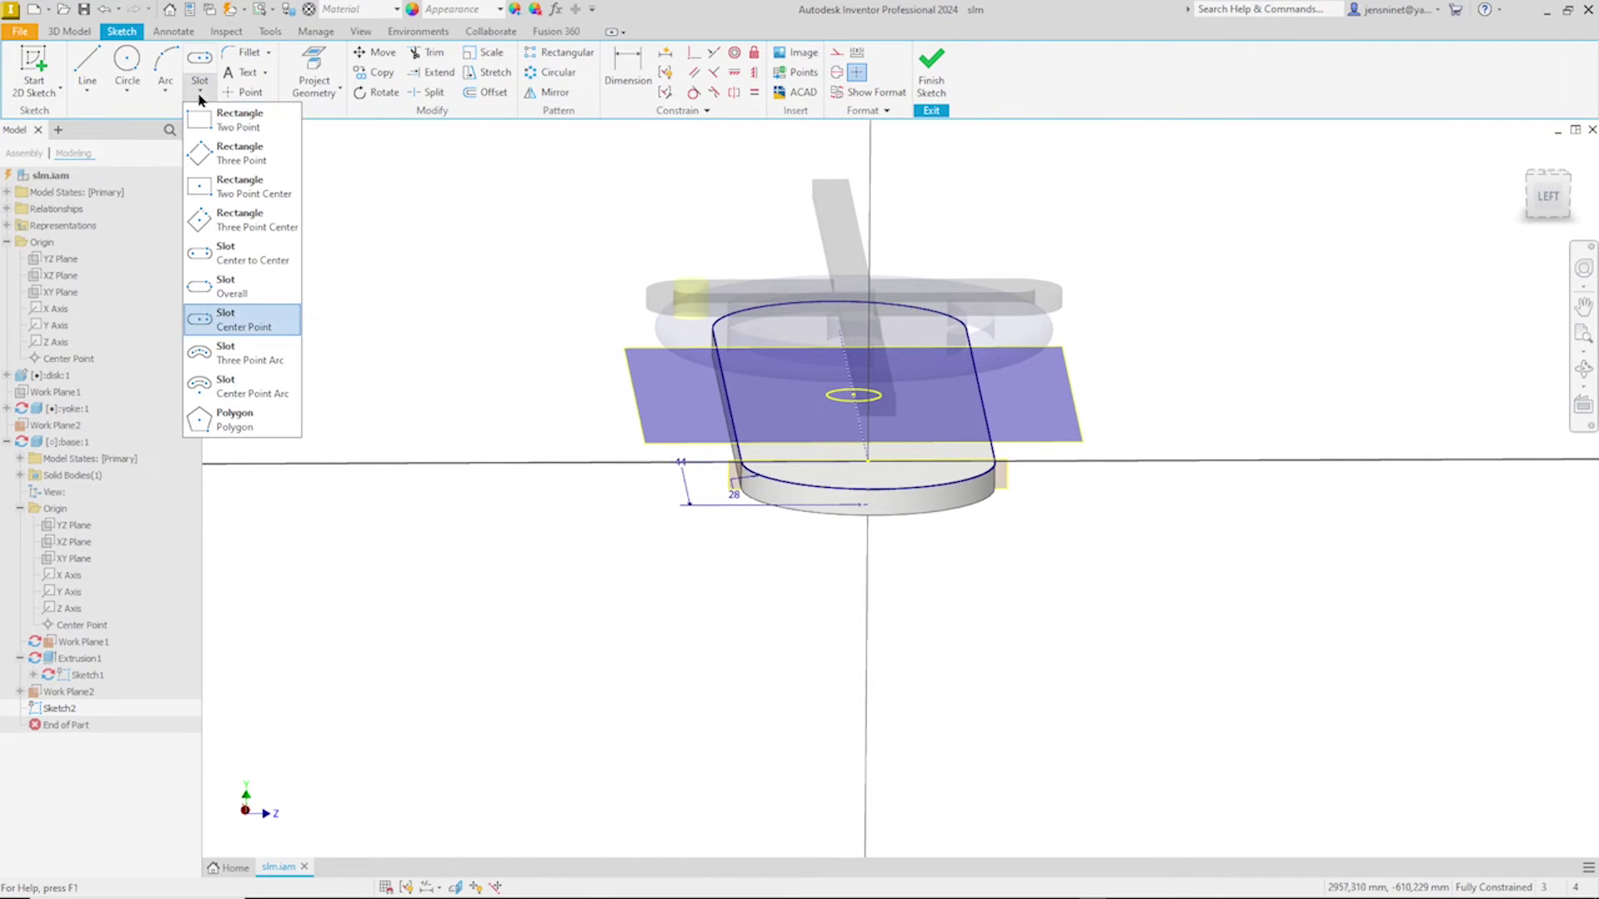
click(238, 200)
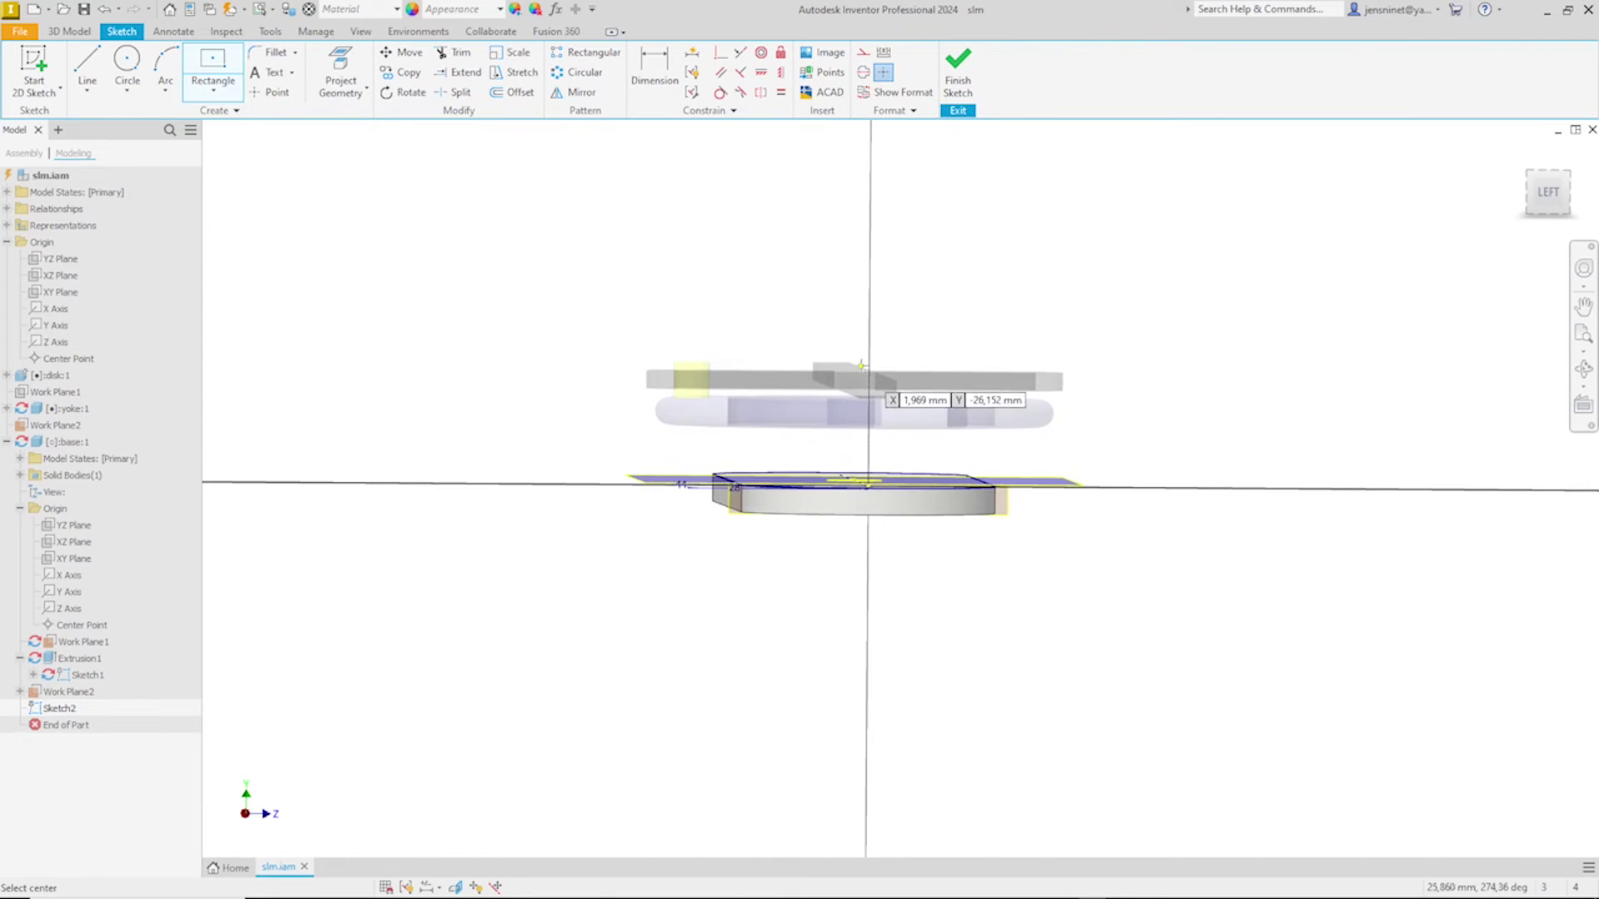
click(869, 355)
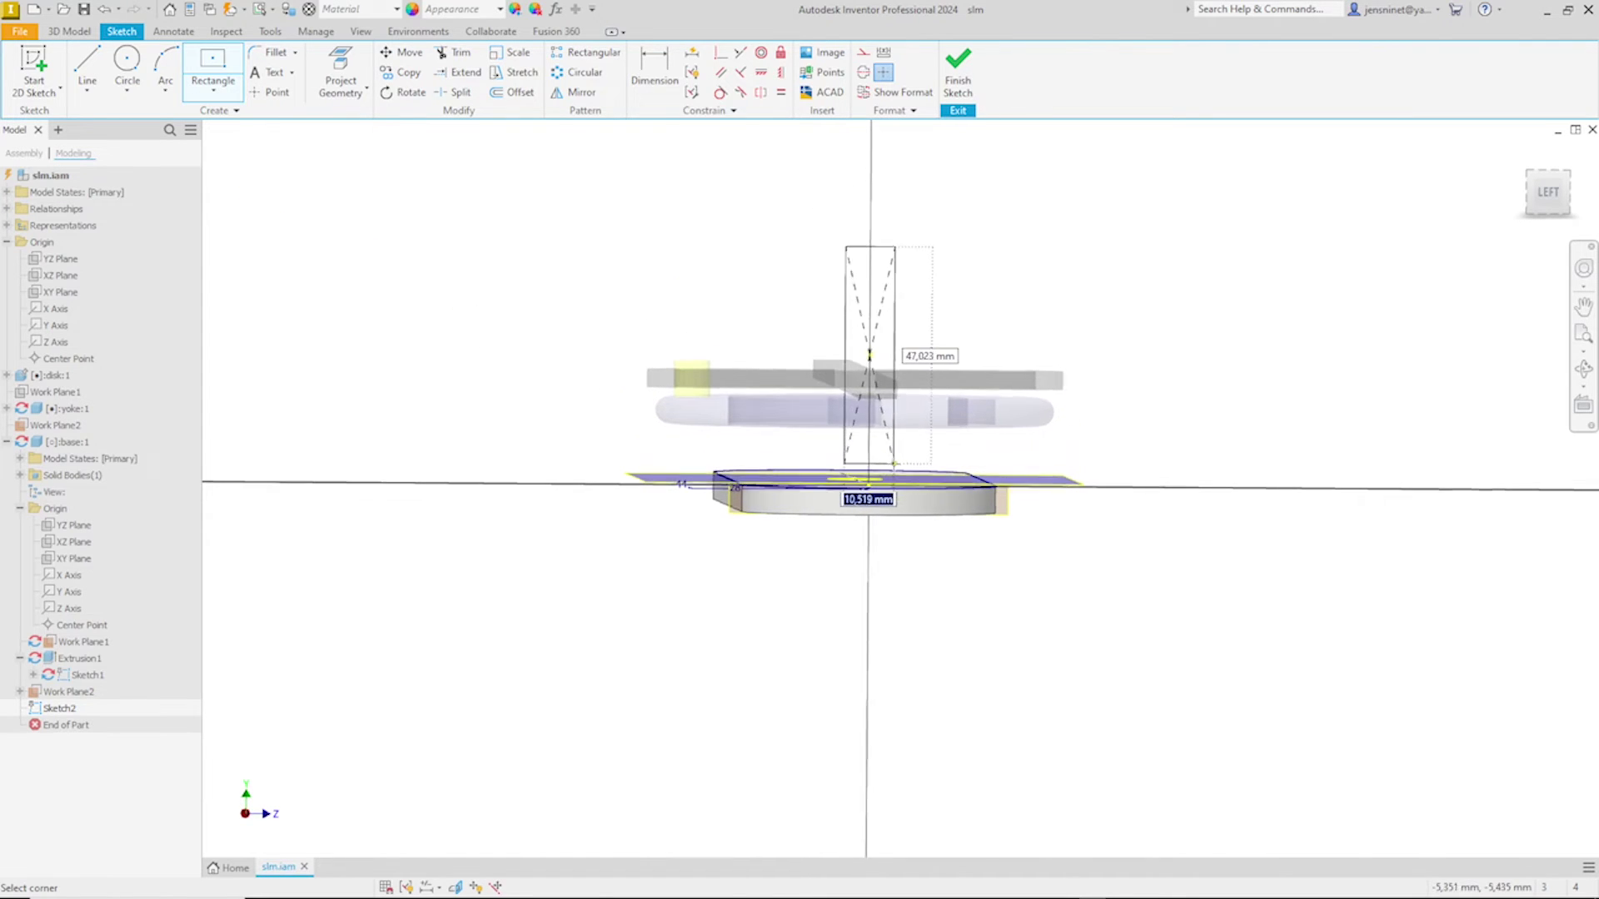
click(896, 466)
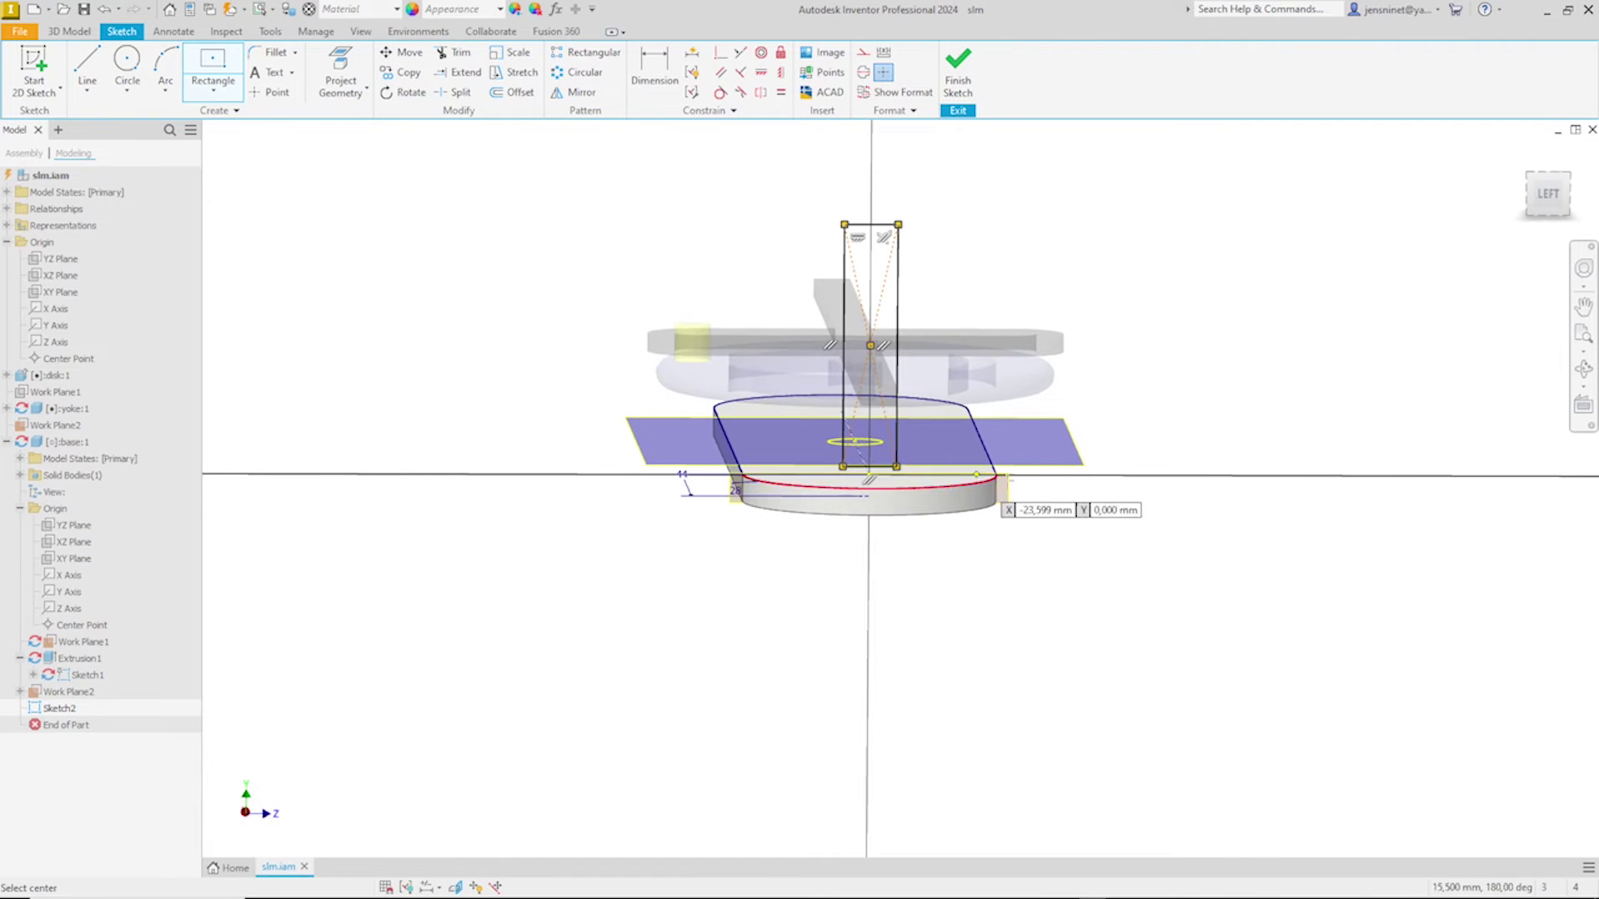
key(Escape)
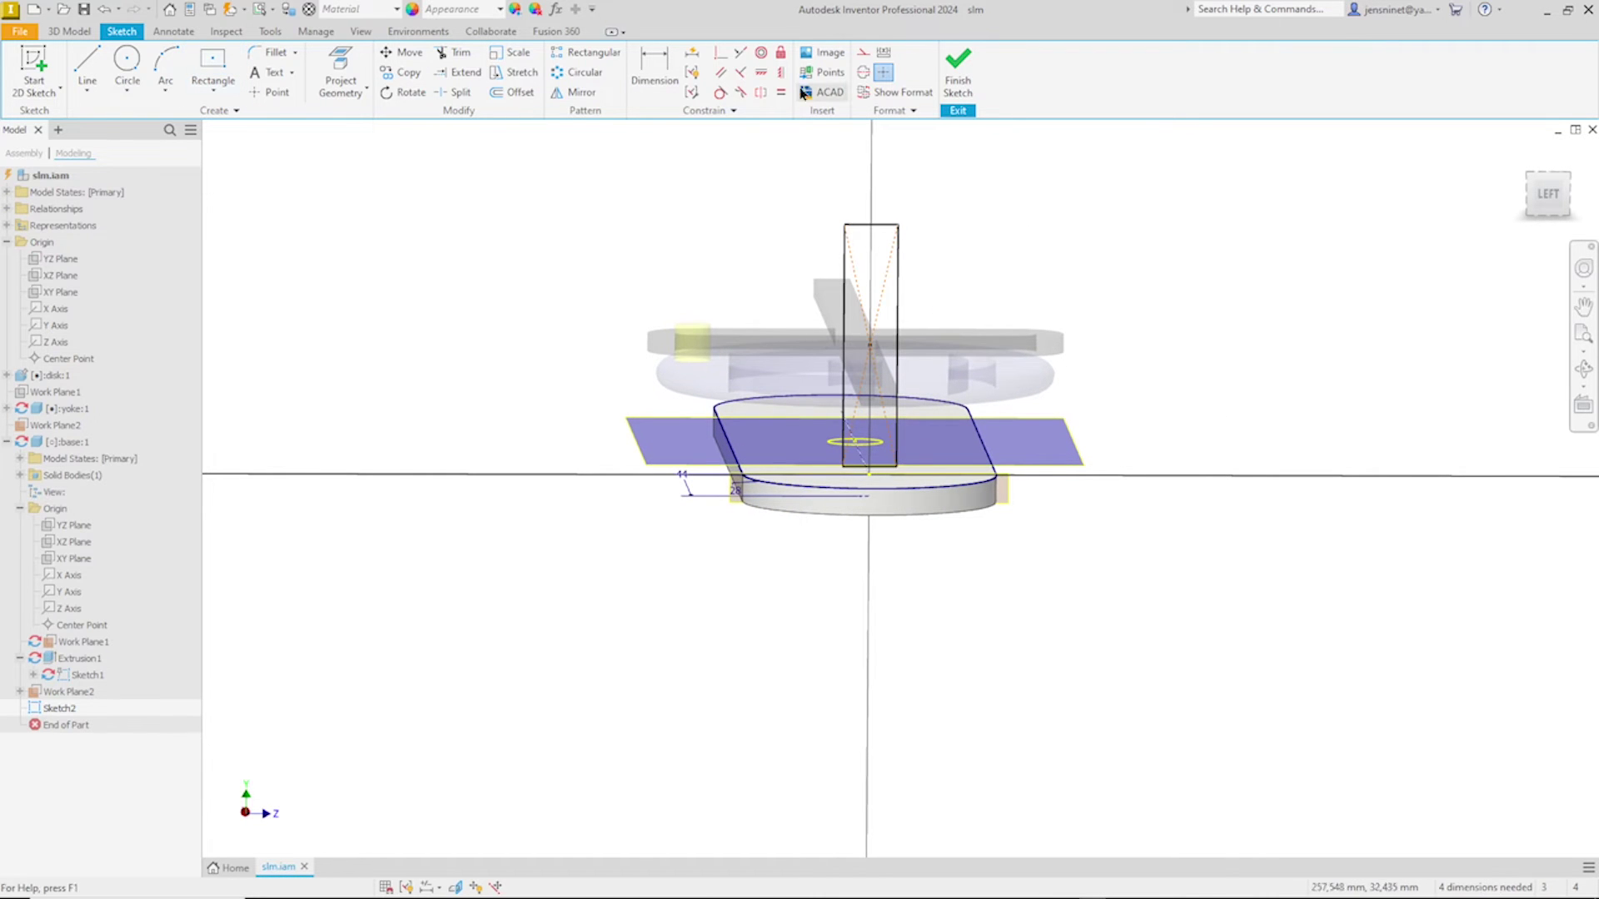
Step: Add Vertical and Horizontal constraints to the rectangle's points
click(781, 73)
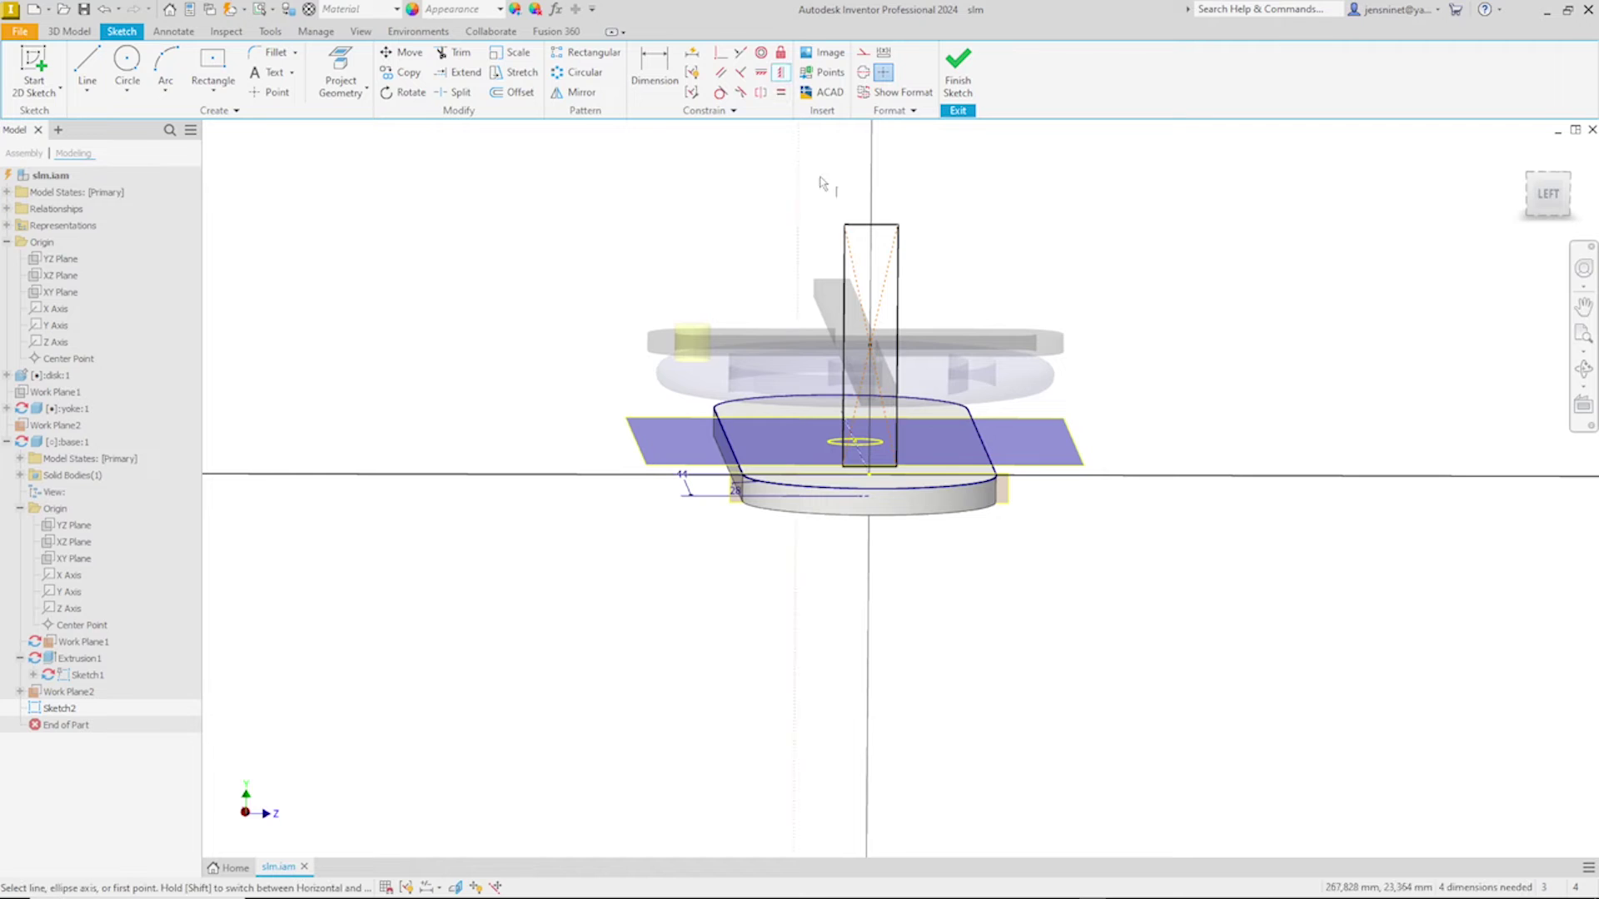
click(870, 348)
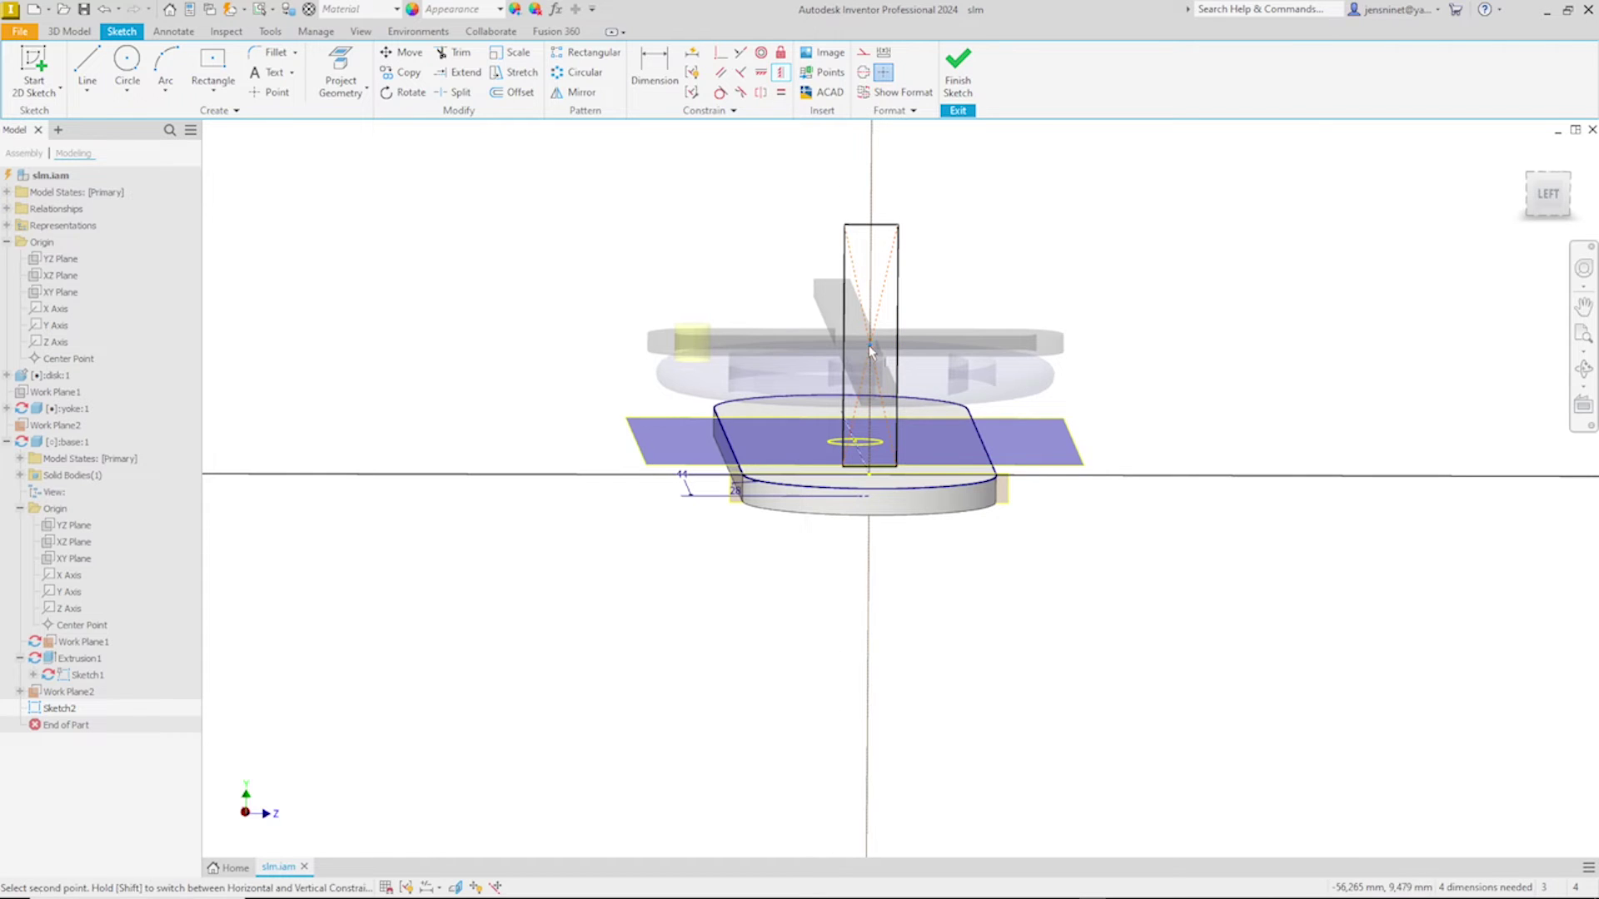
click(871, 479)
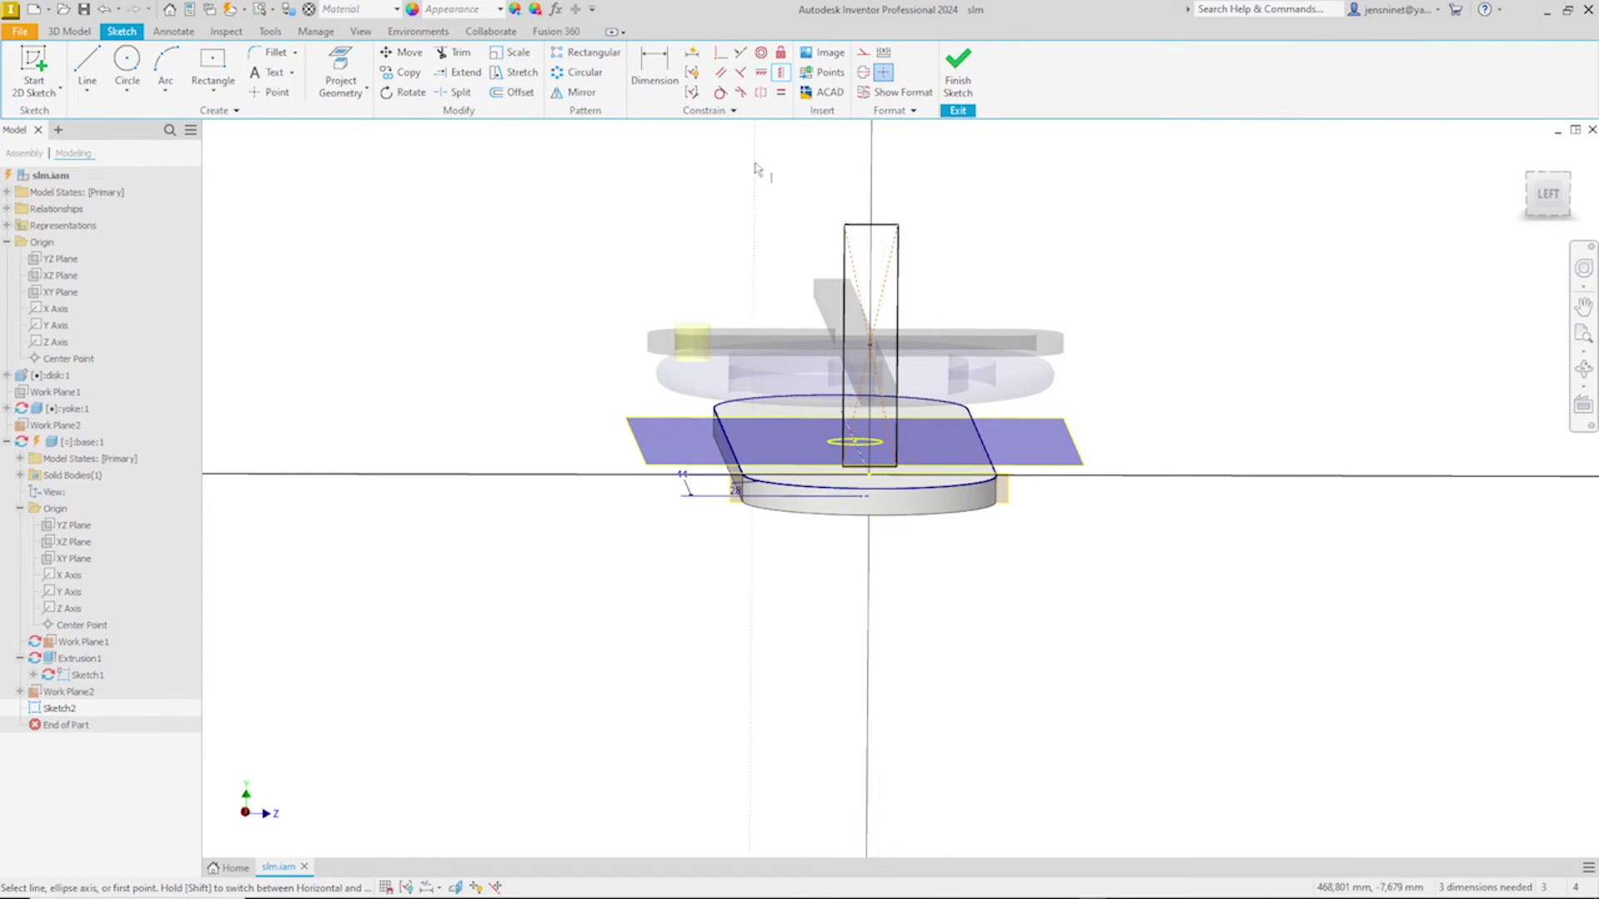
click(762, 75)
click(899, 473)
click(872, 477)
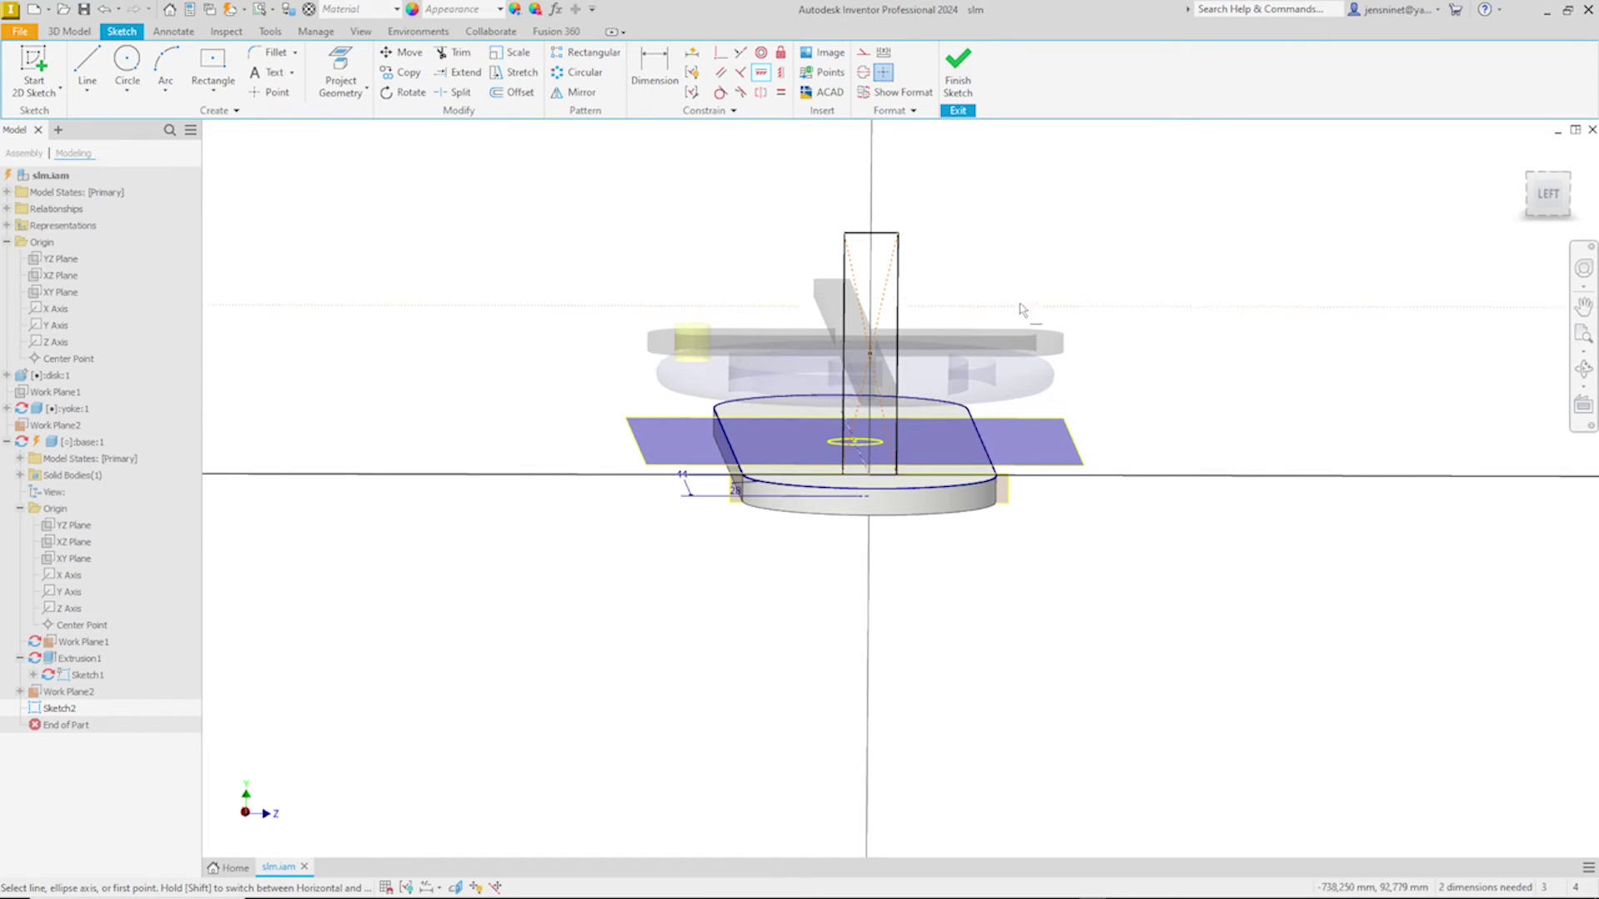
key(Escape)
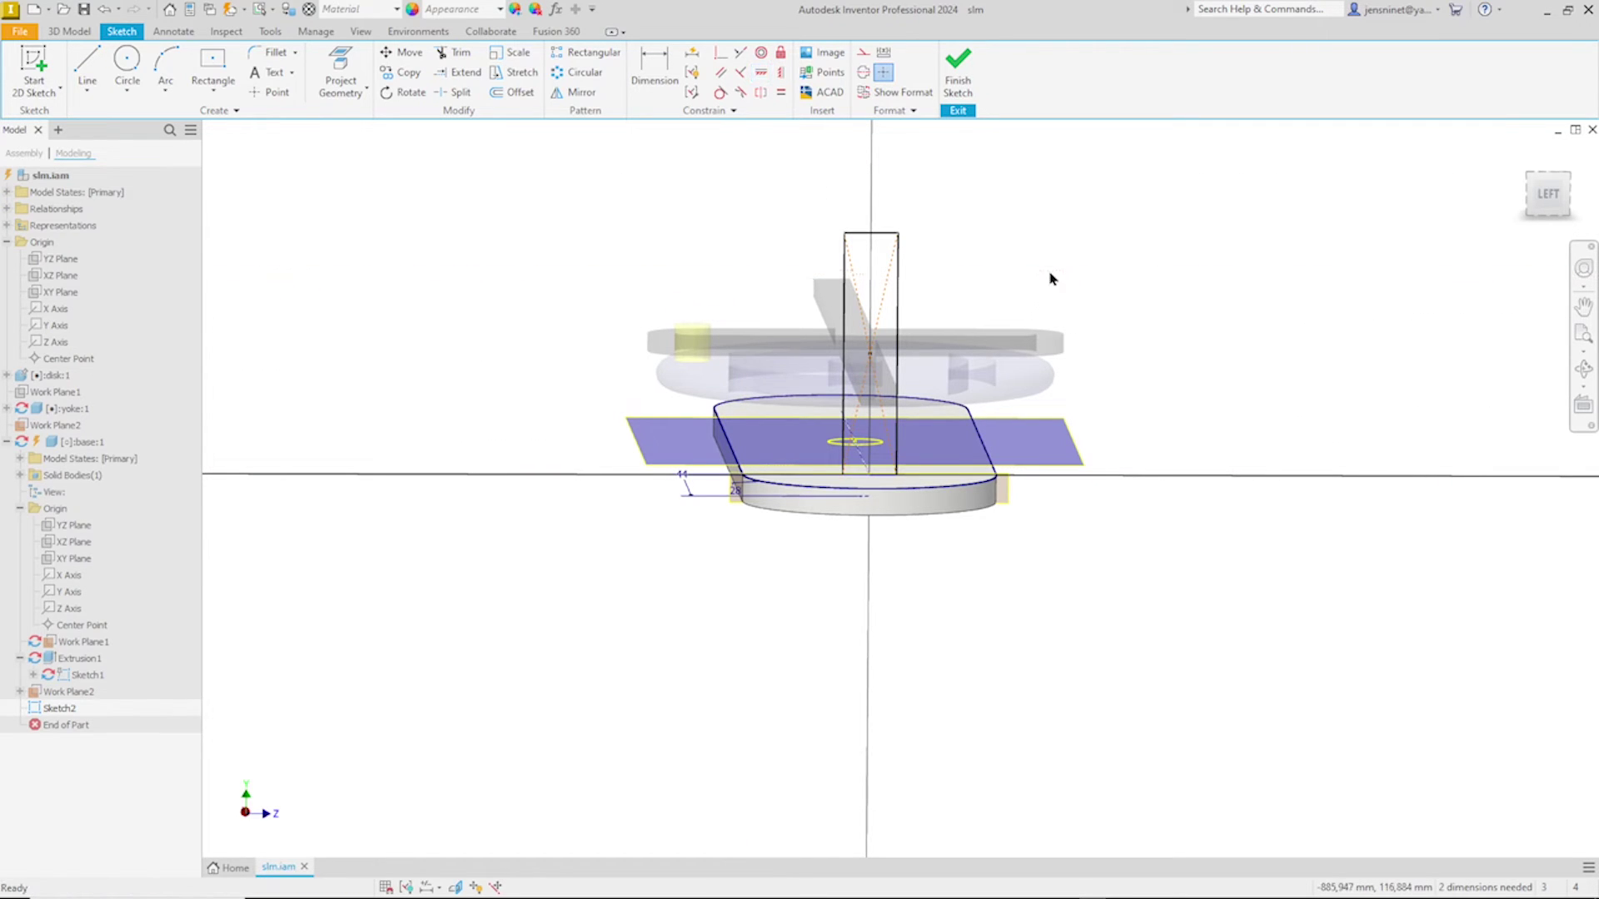
Step: Dimension the rectangle to 28 mm tall and 16 mm wide
right_click(1104, 296)
click(1074, 312)
click(897, 310)
click(923, 306)
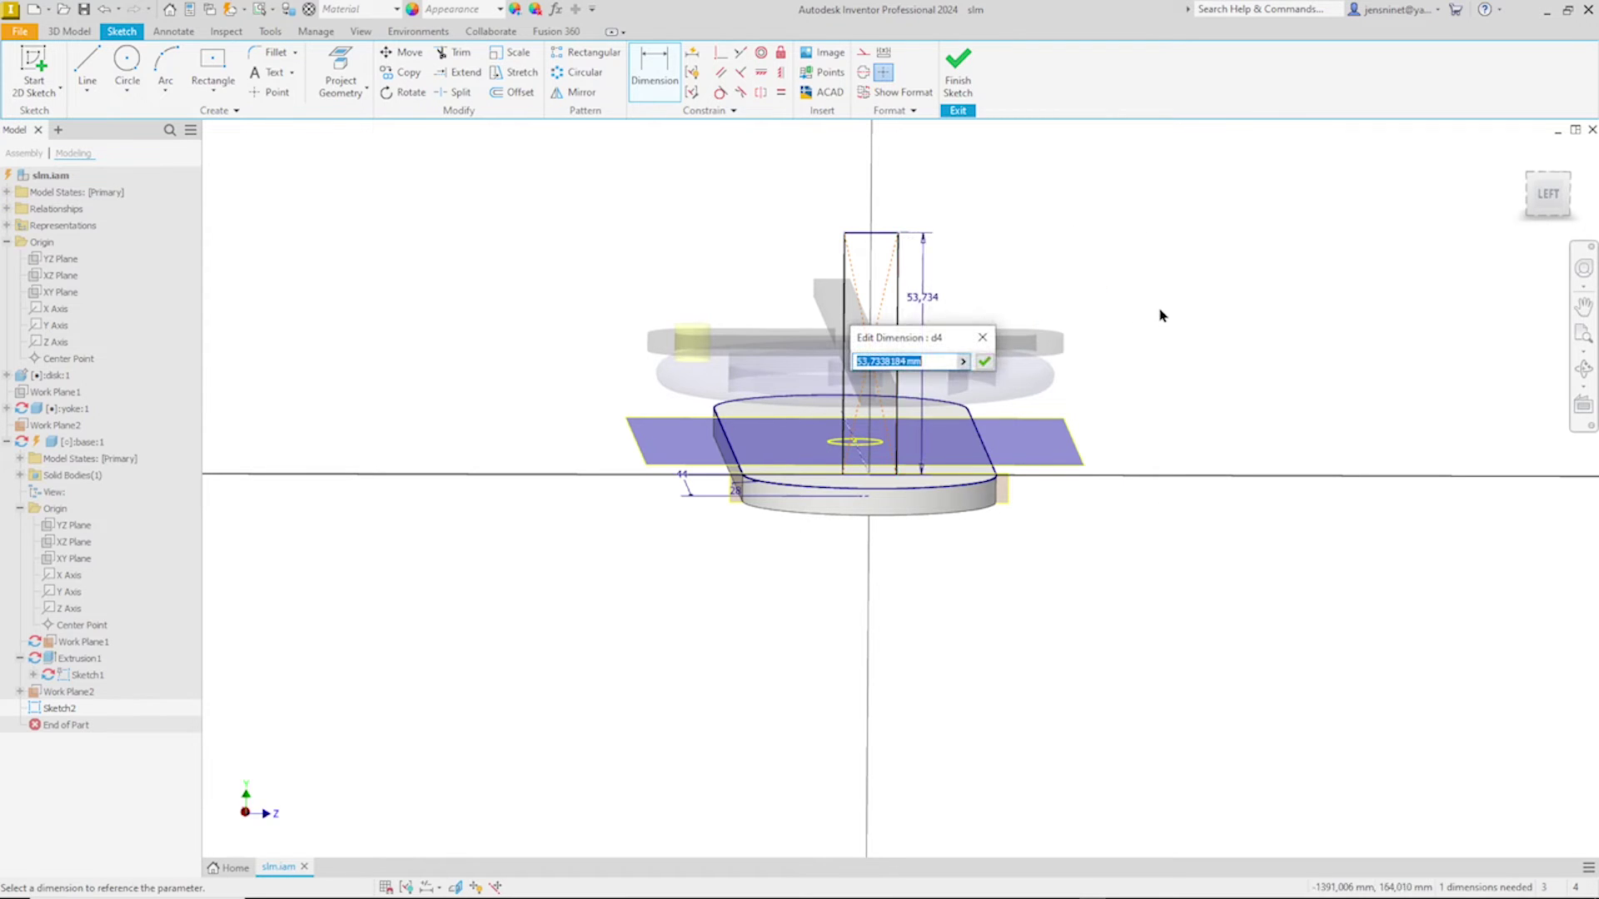
text(28)
key(Return)
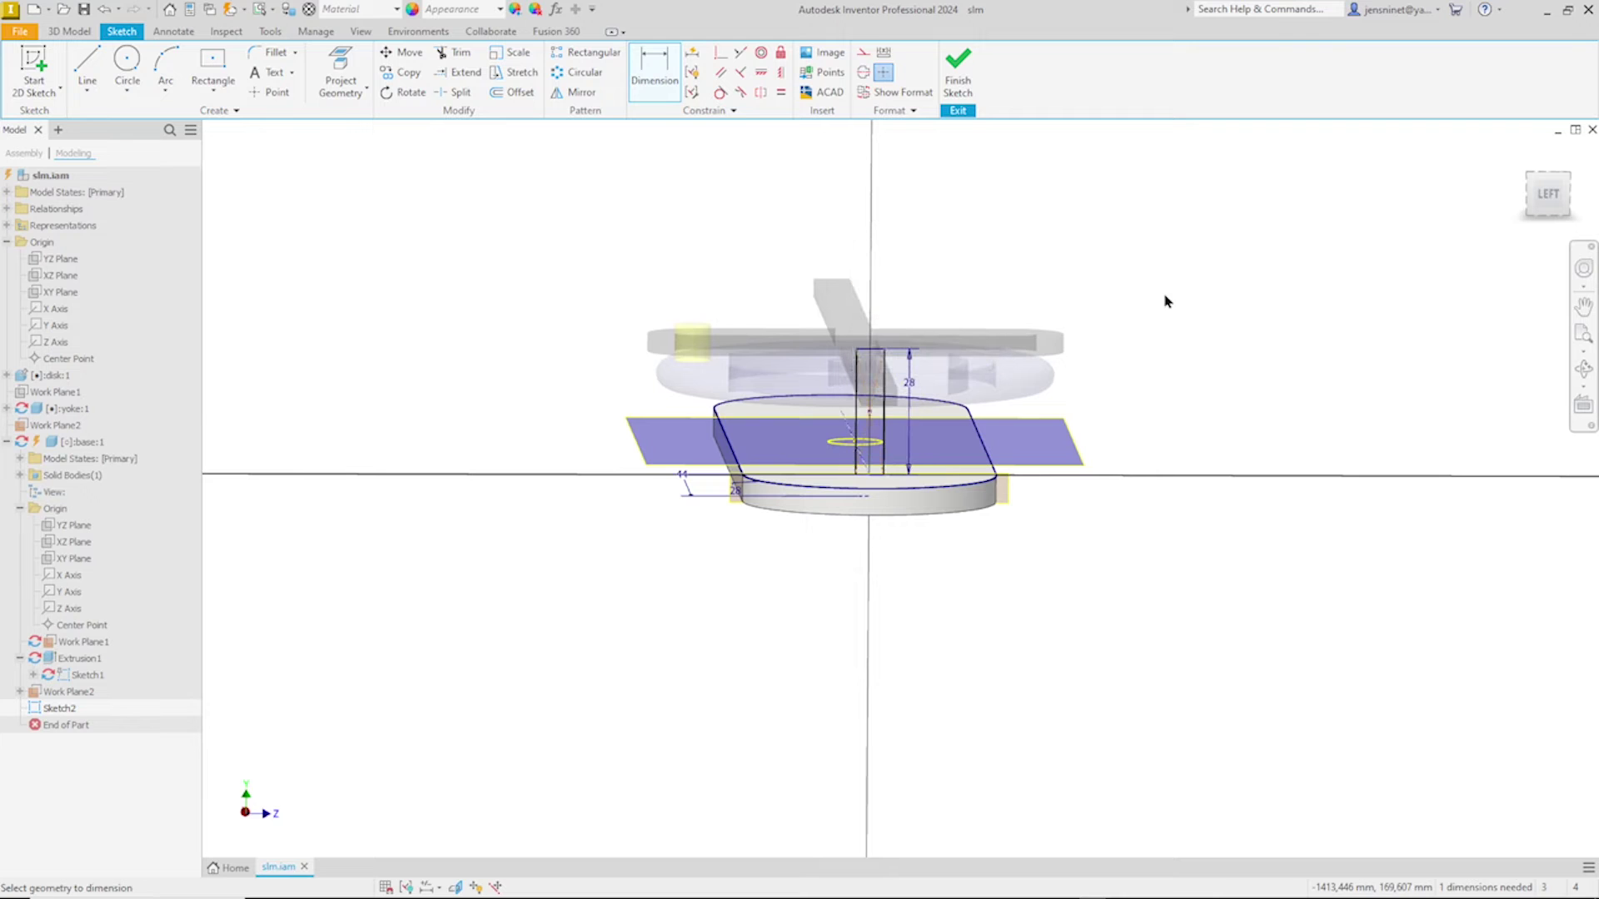
scroll(999, 308, up, 5)
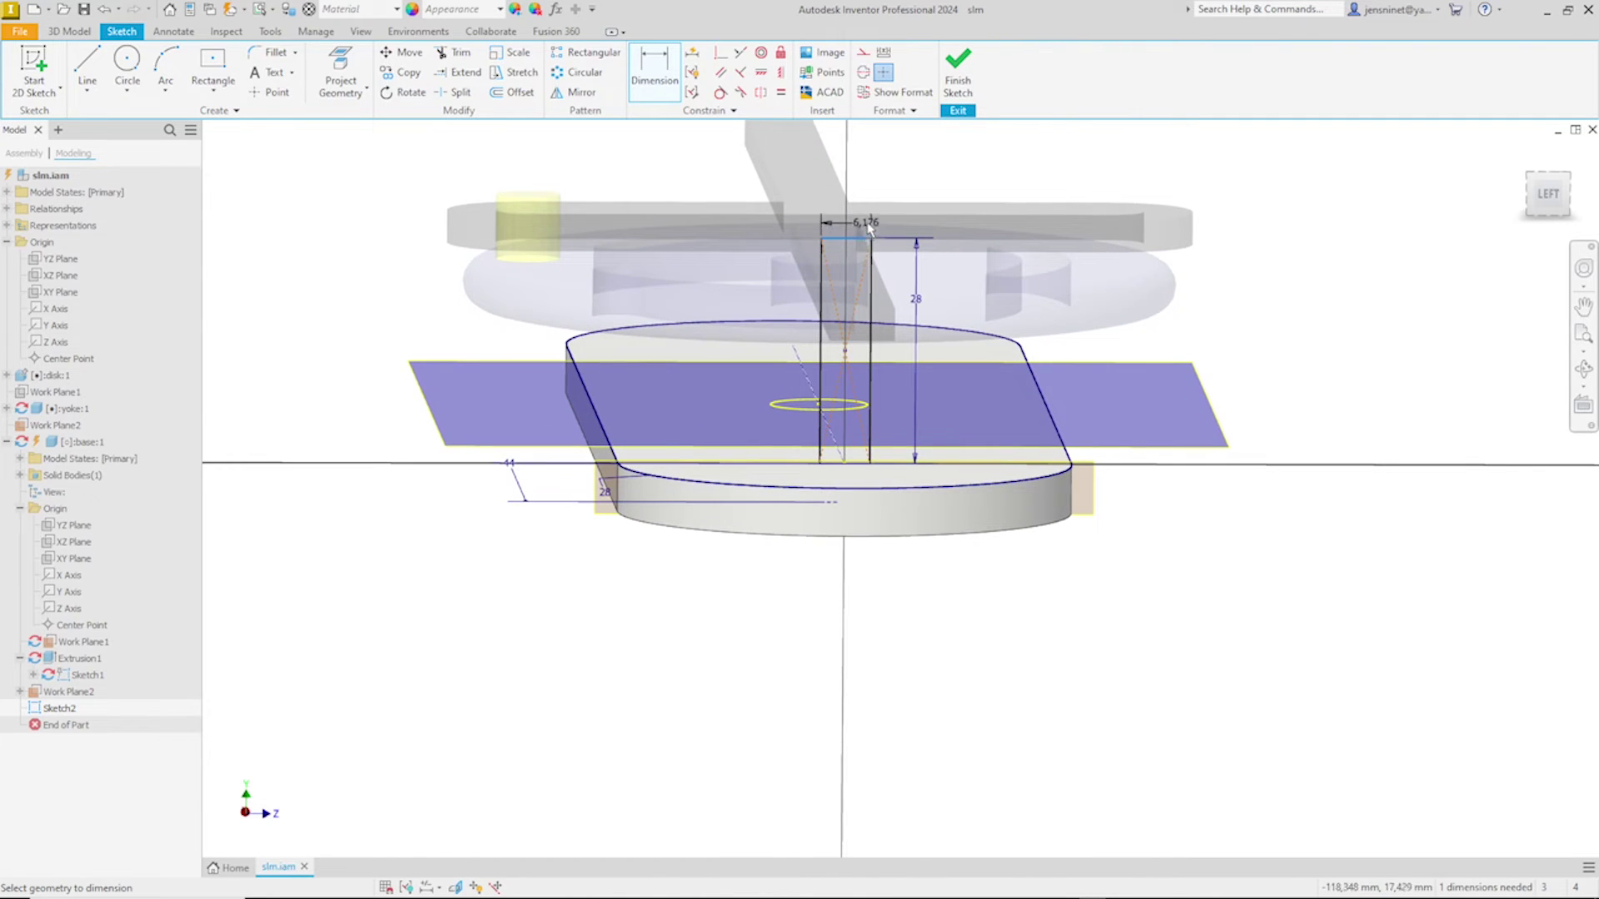
click(870, 227)
text(1)
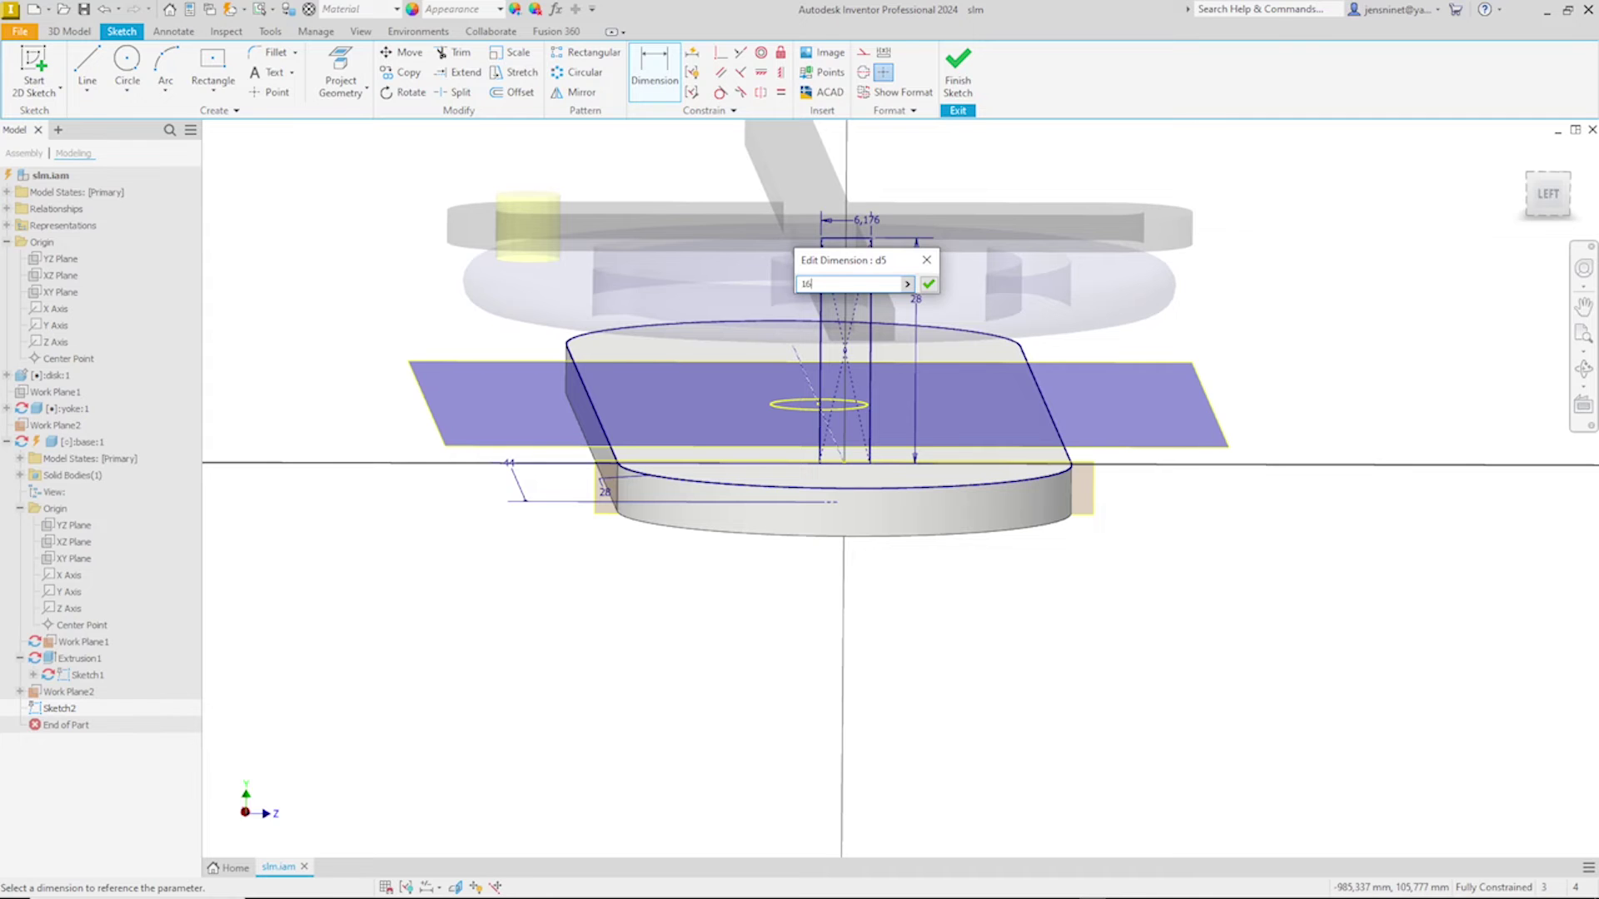
text(6)
key(Return)
key(F5)
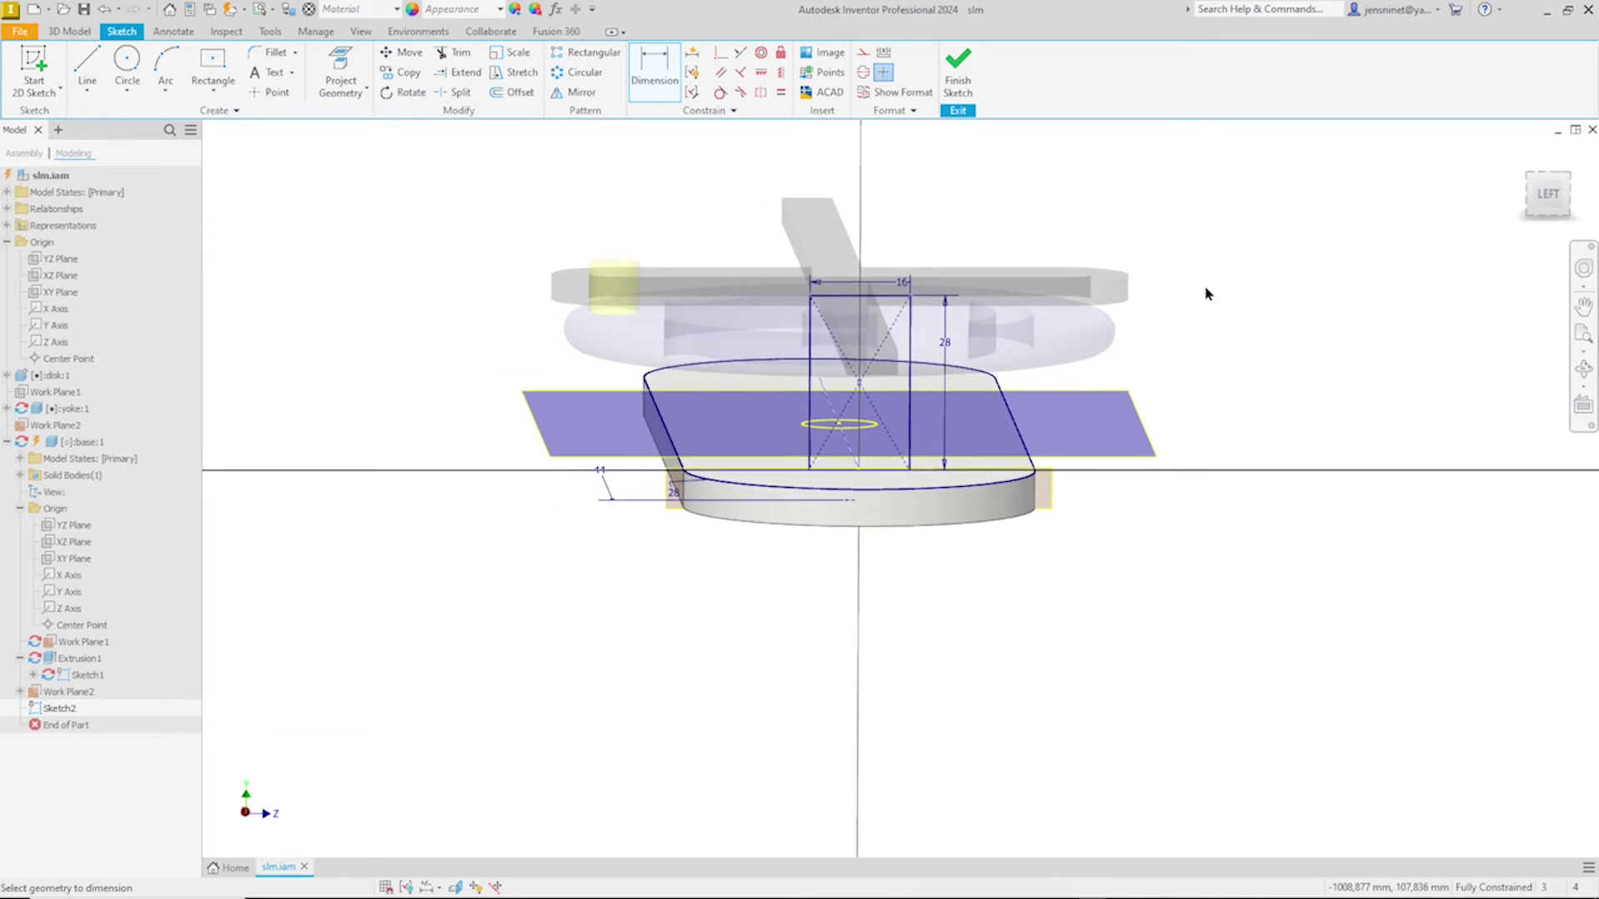
key(F5)
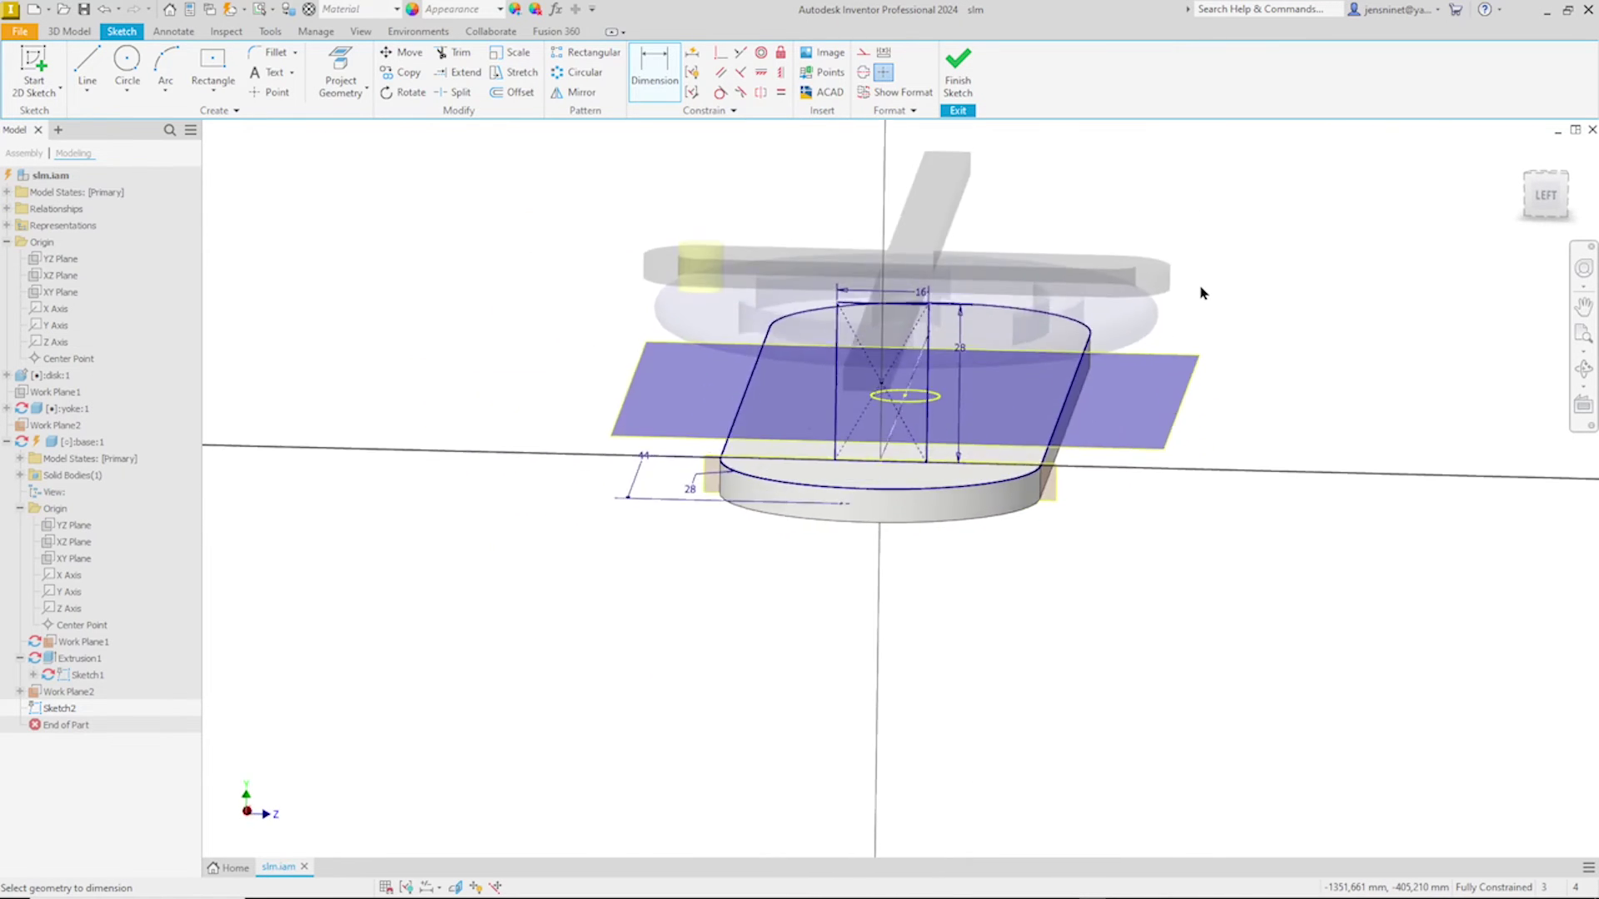
key(F5)
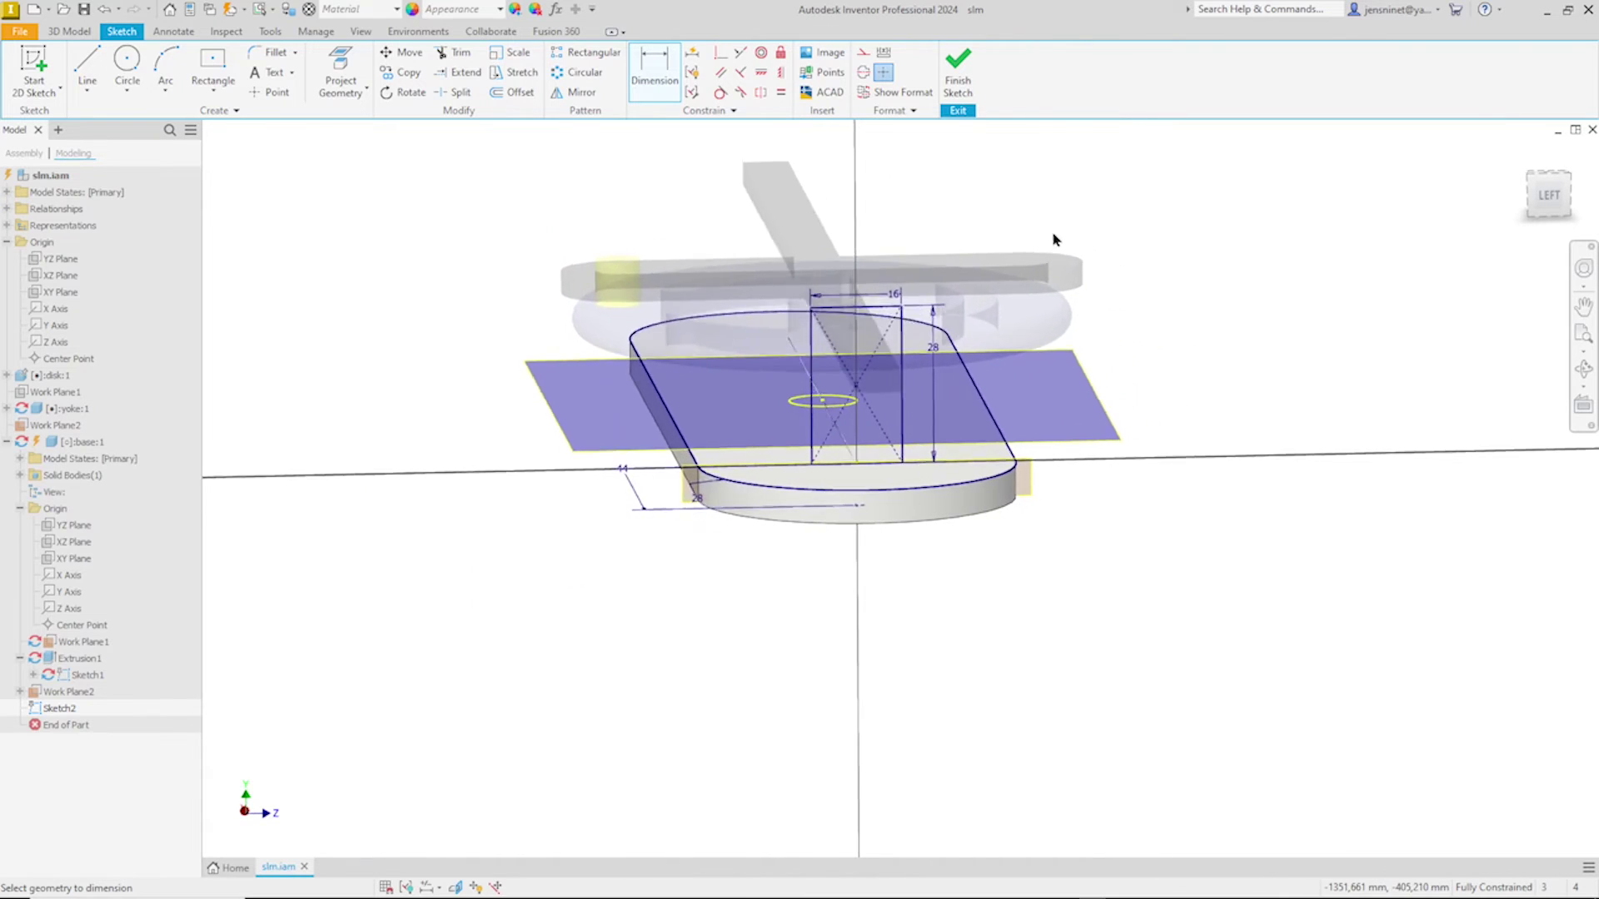
Step: Project a face of the part above into Sketch2
right_click(1093, 246)
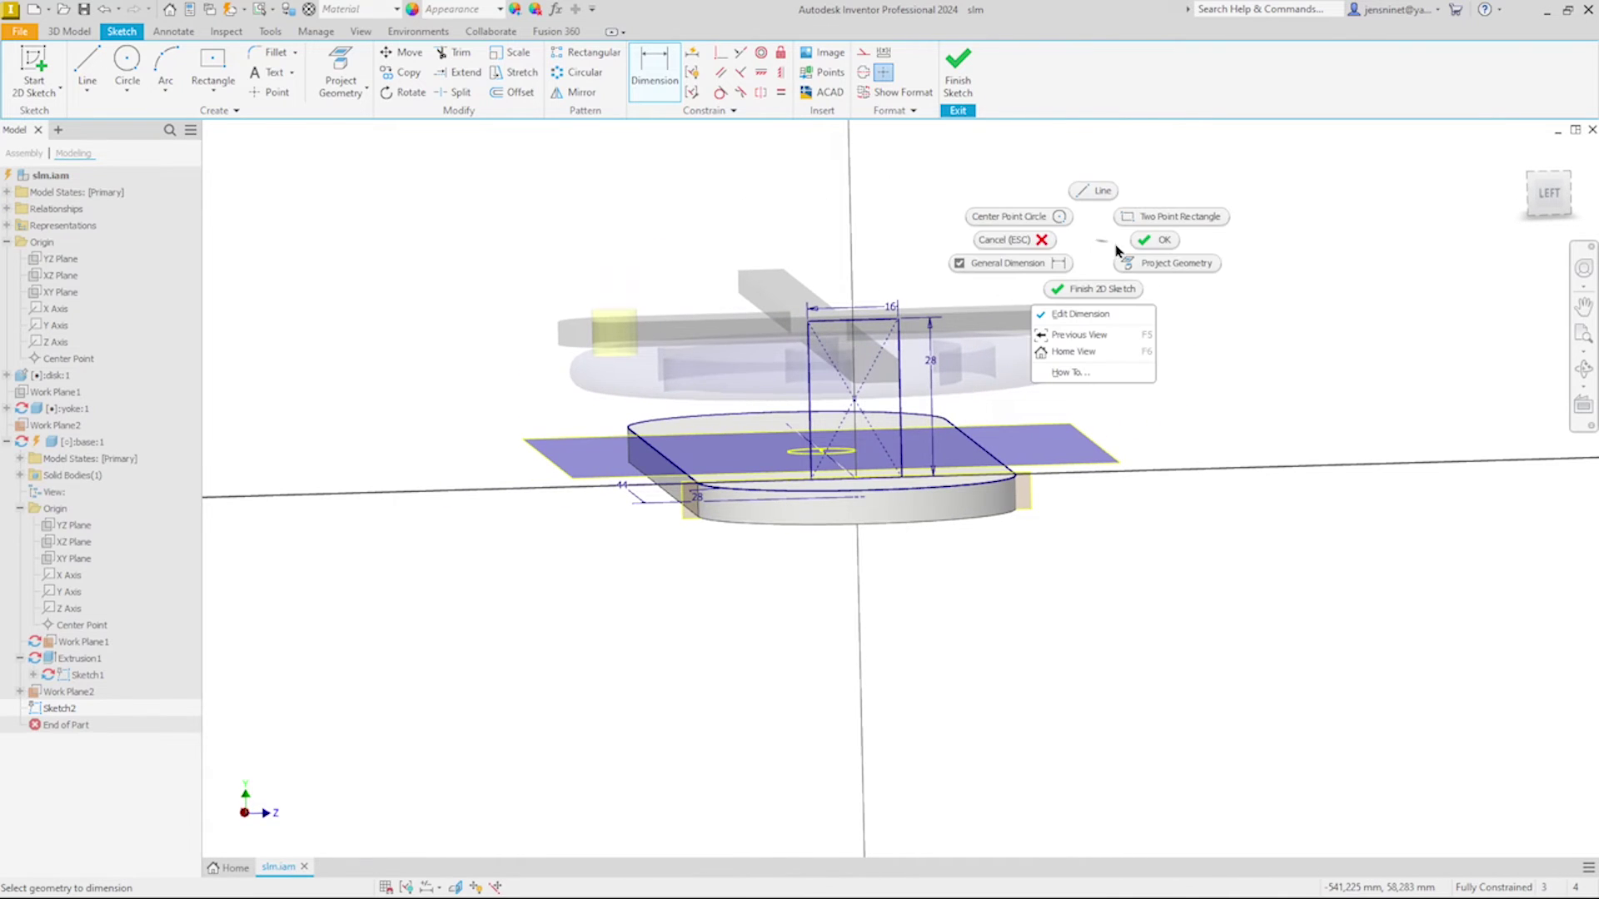
click(1161, 263)
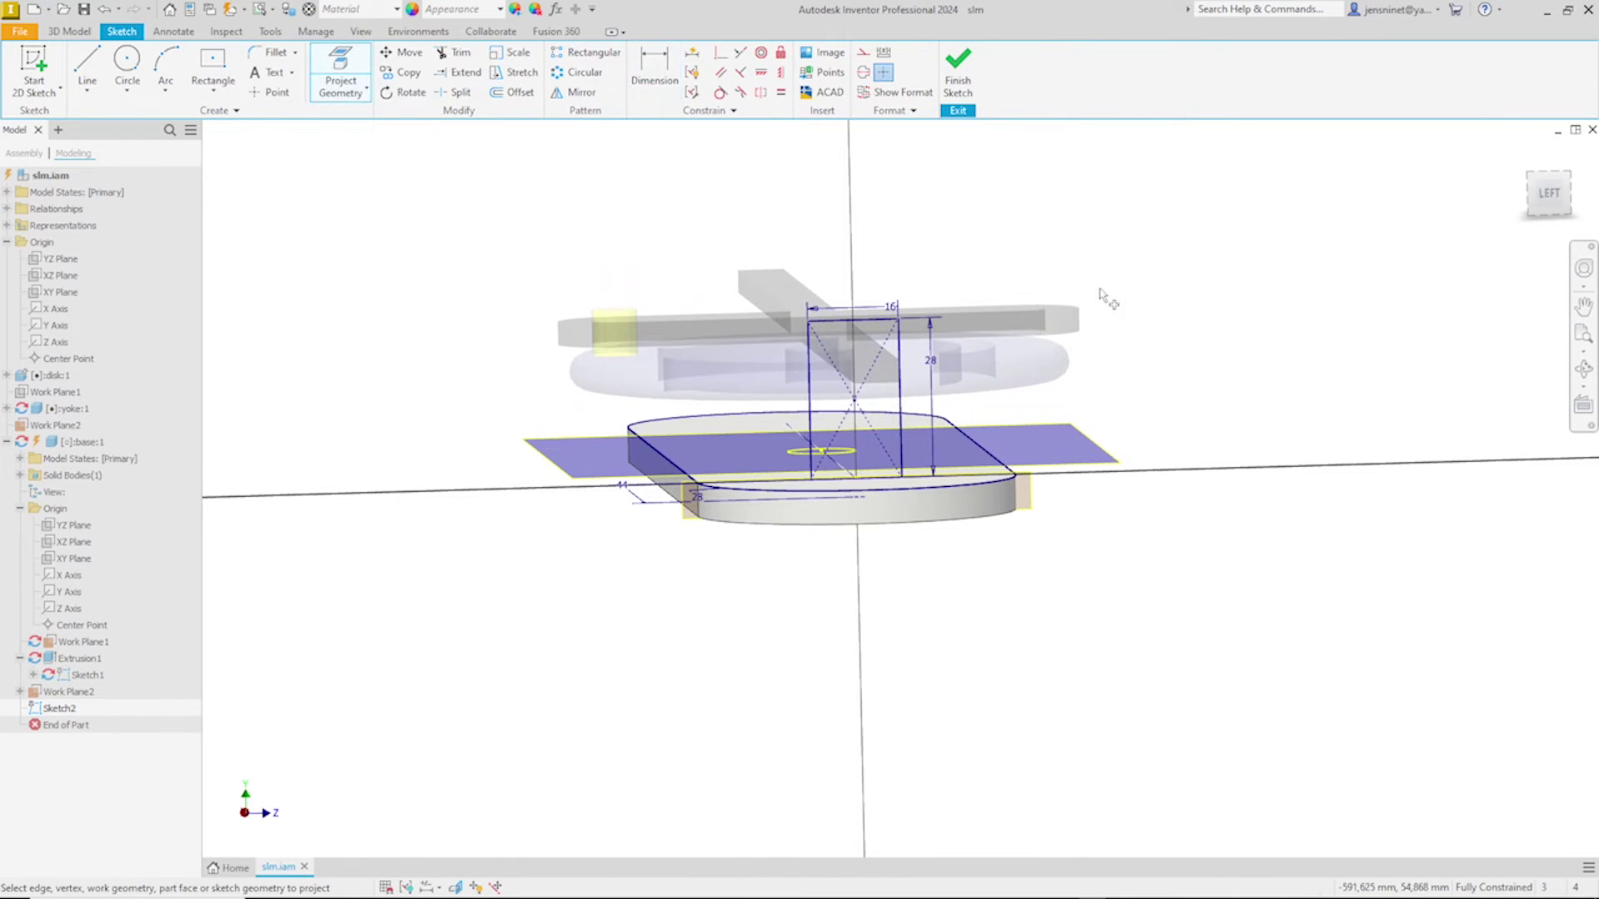
click(880, 380)
scroll(1141, 375, up, 4)
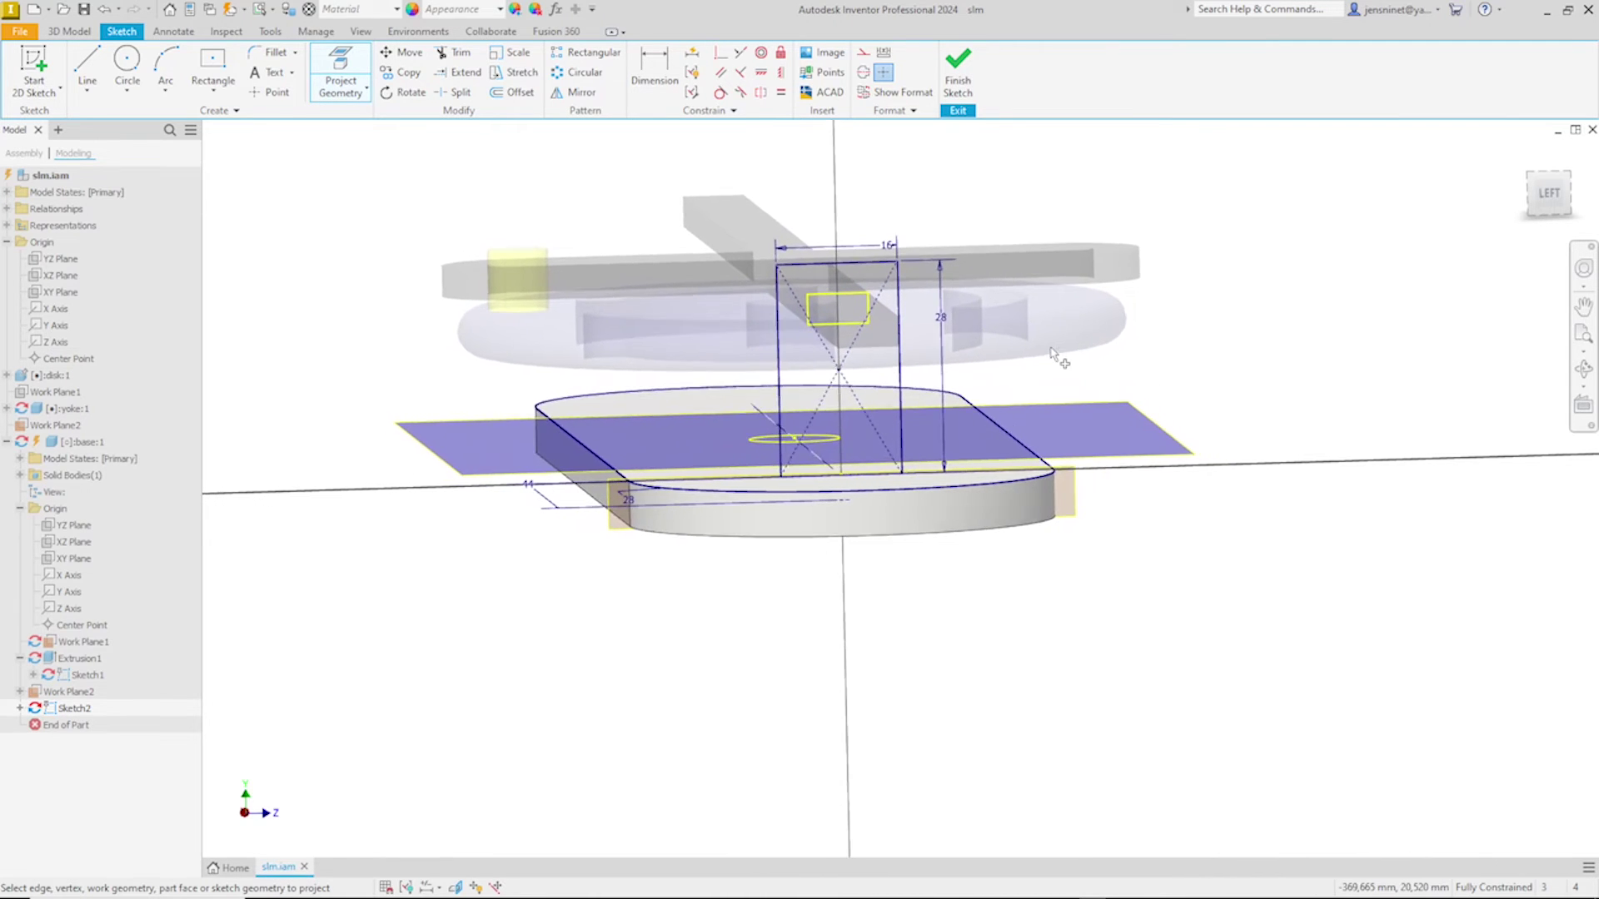
shift+middle_drag(1051, 353, 1128, 353)
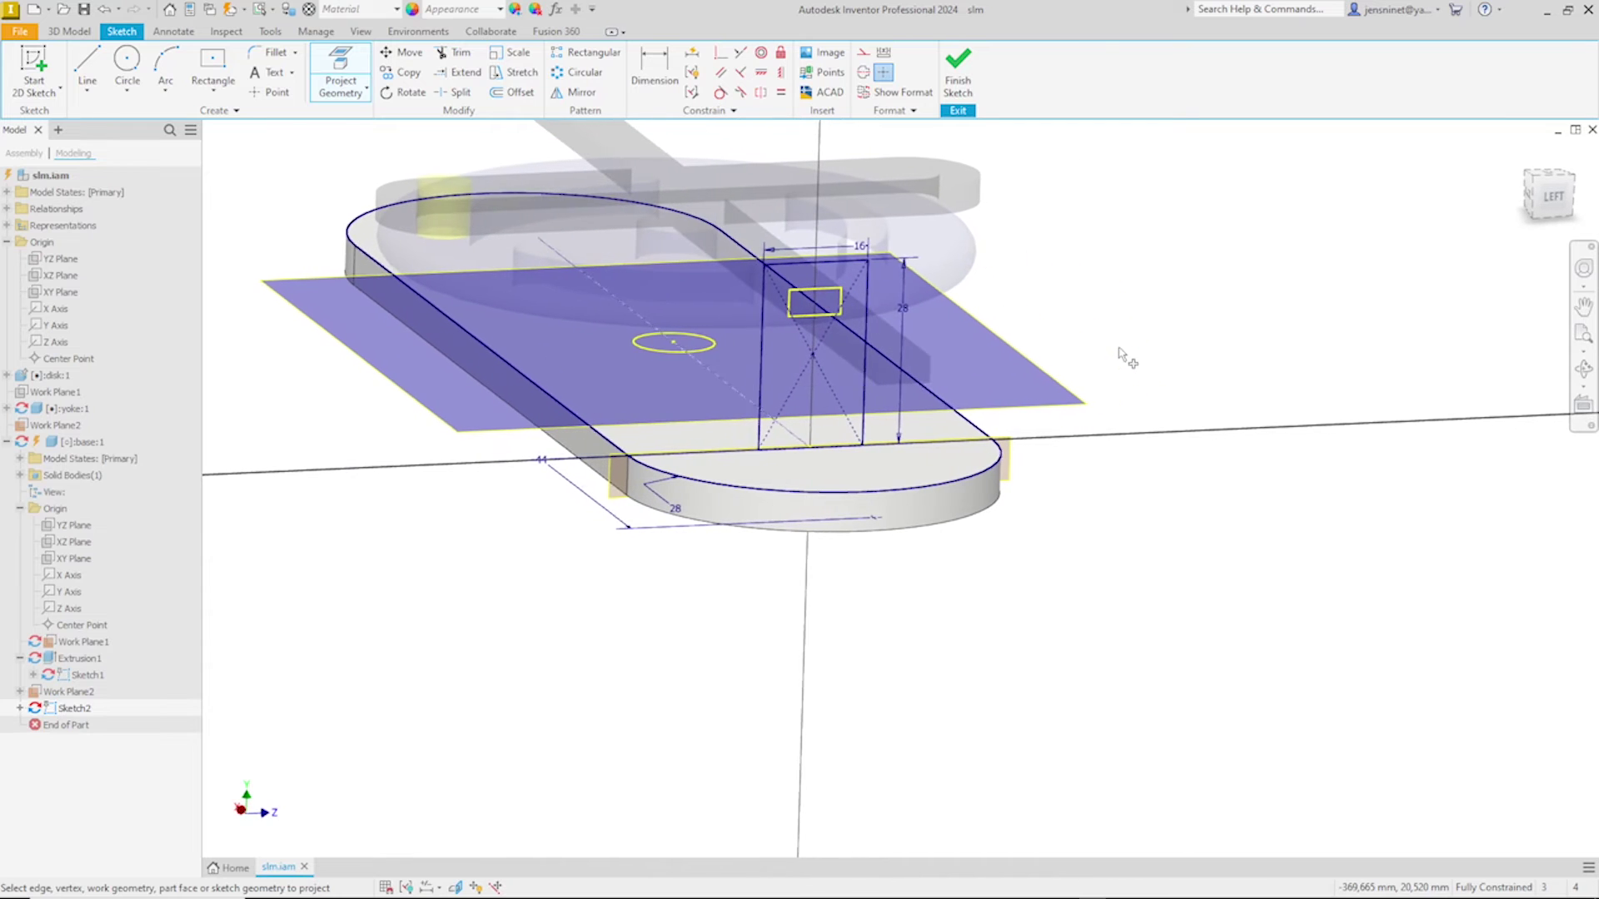
Step: End geometry projection and finish the 2D sketch
right_click(1098, 301)
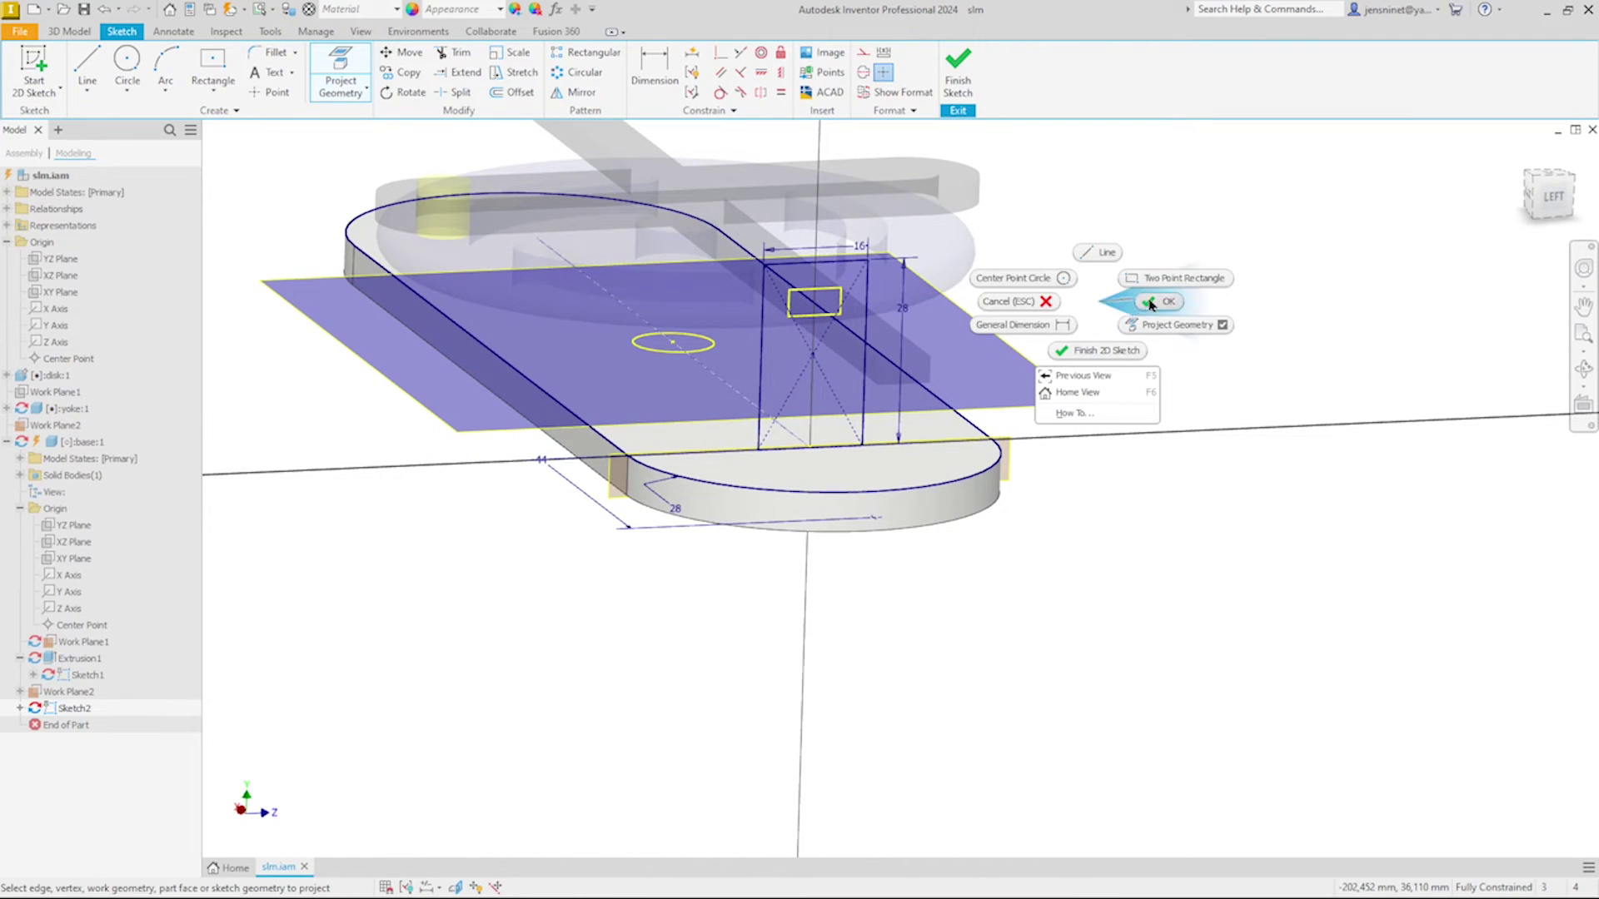
click(1151, 304)
right_click(1116, 290)
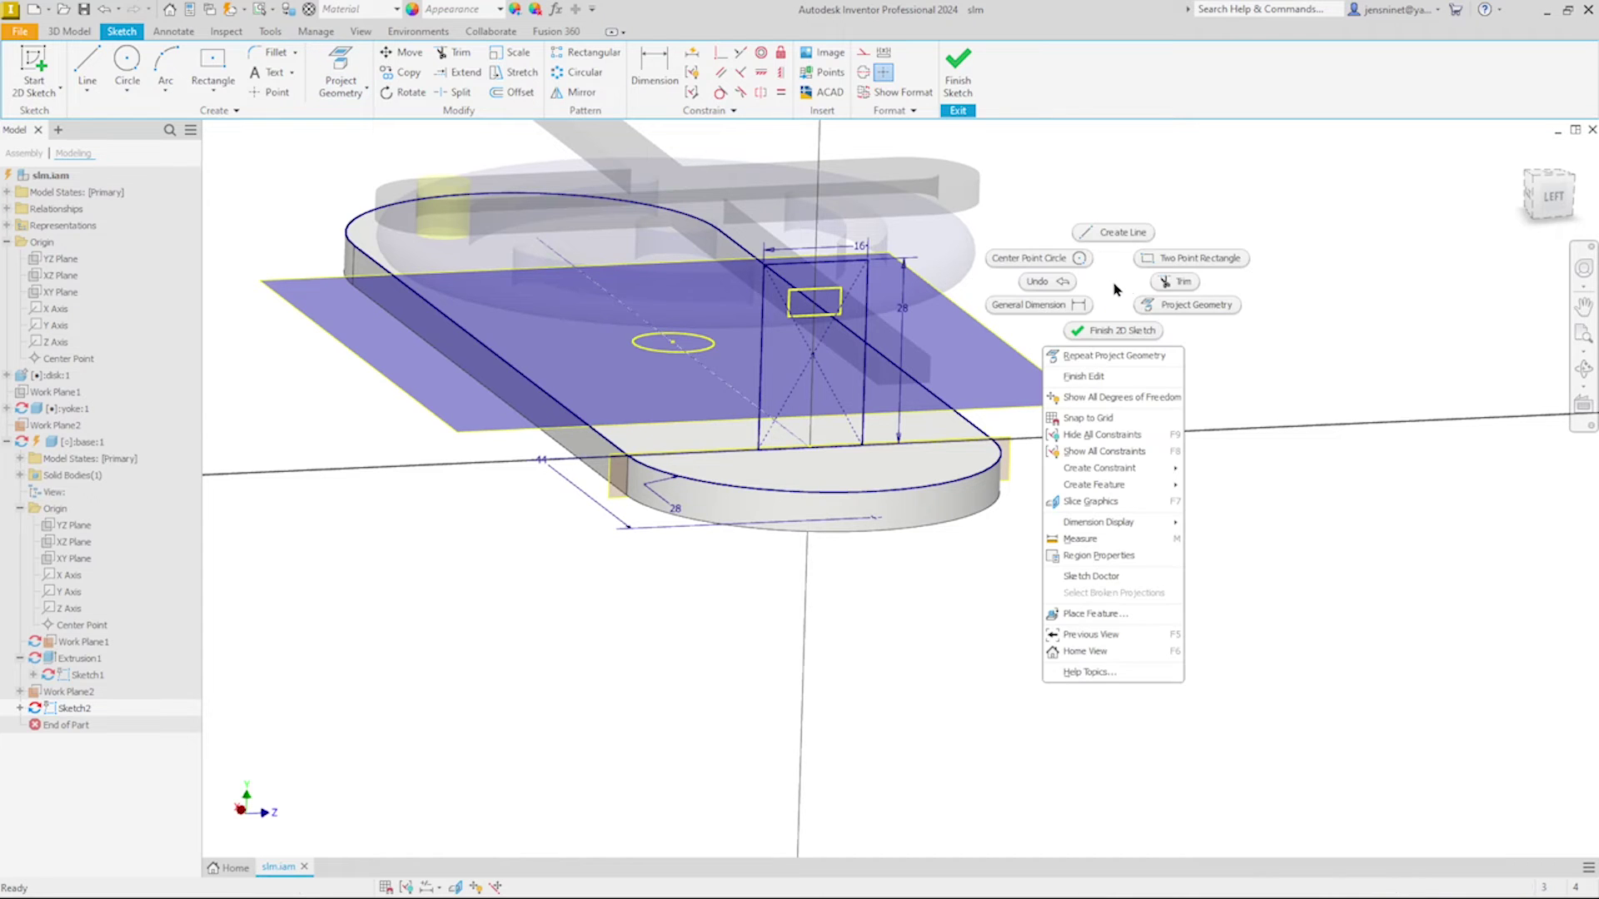
click(1114, 327)
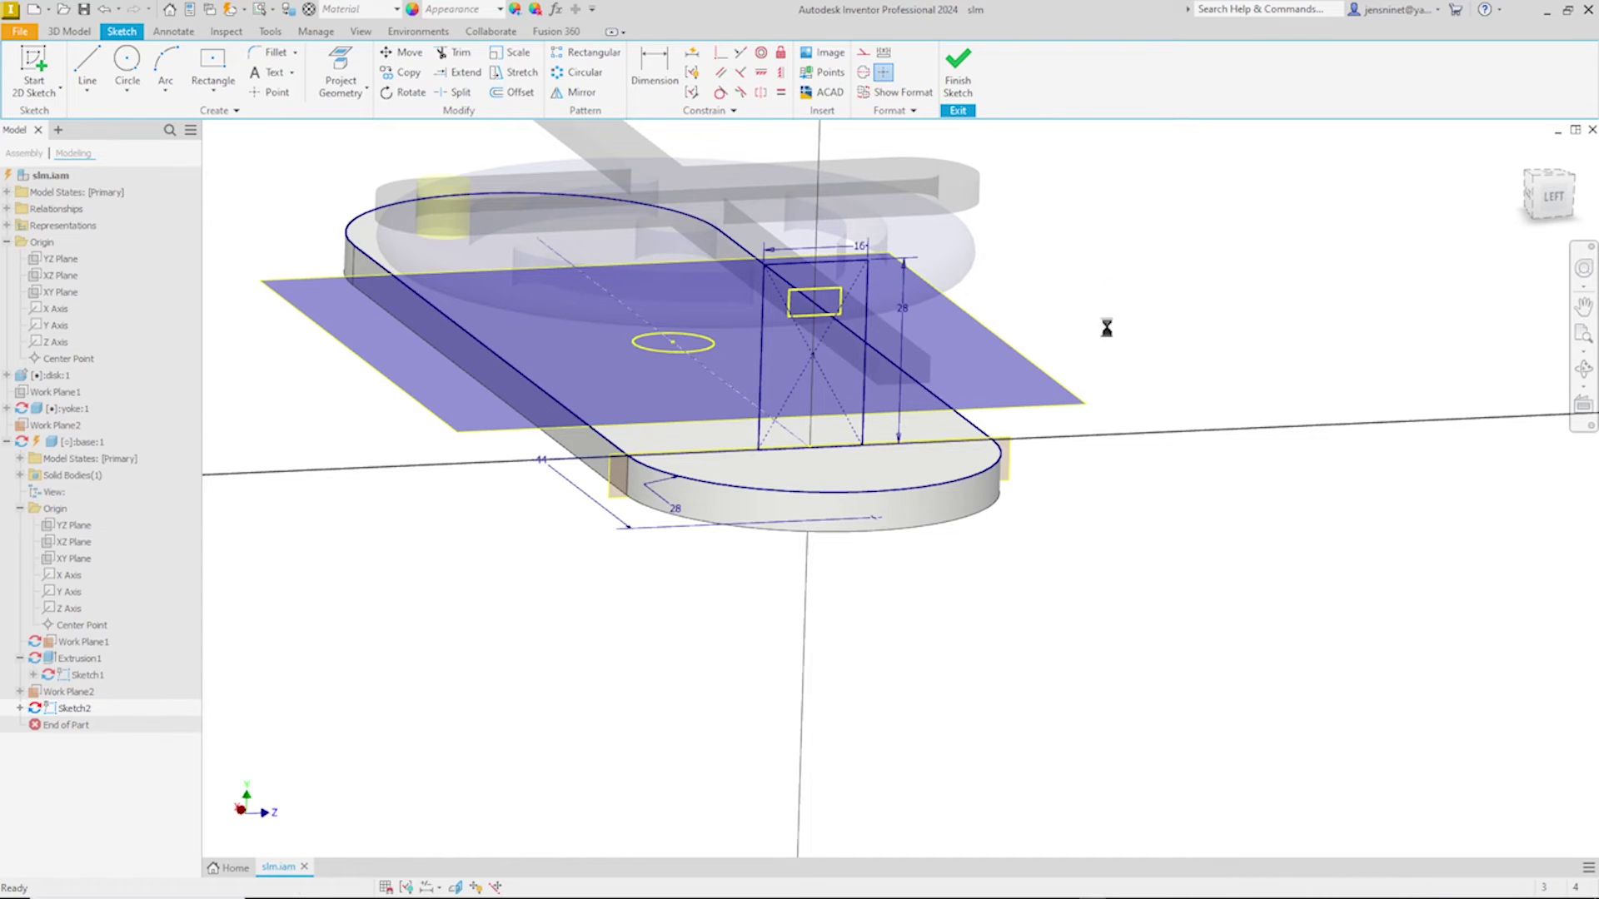
Step: Extrude Sketch2's rectangular profile 6 mm into the upright post
right_click(1106, 311)
click(1149, 285)
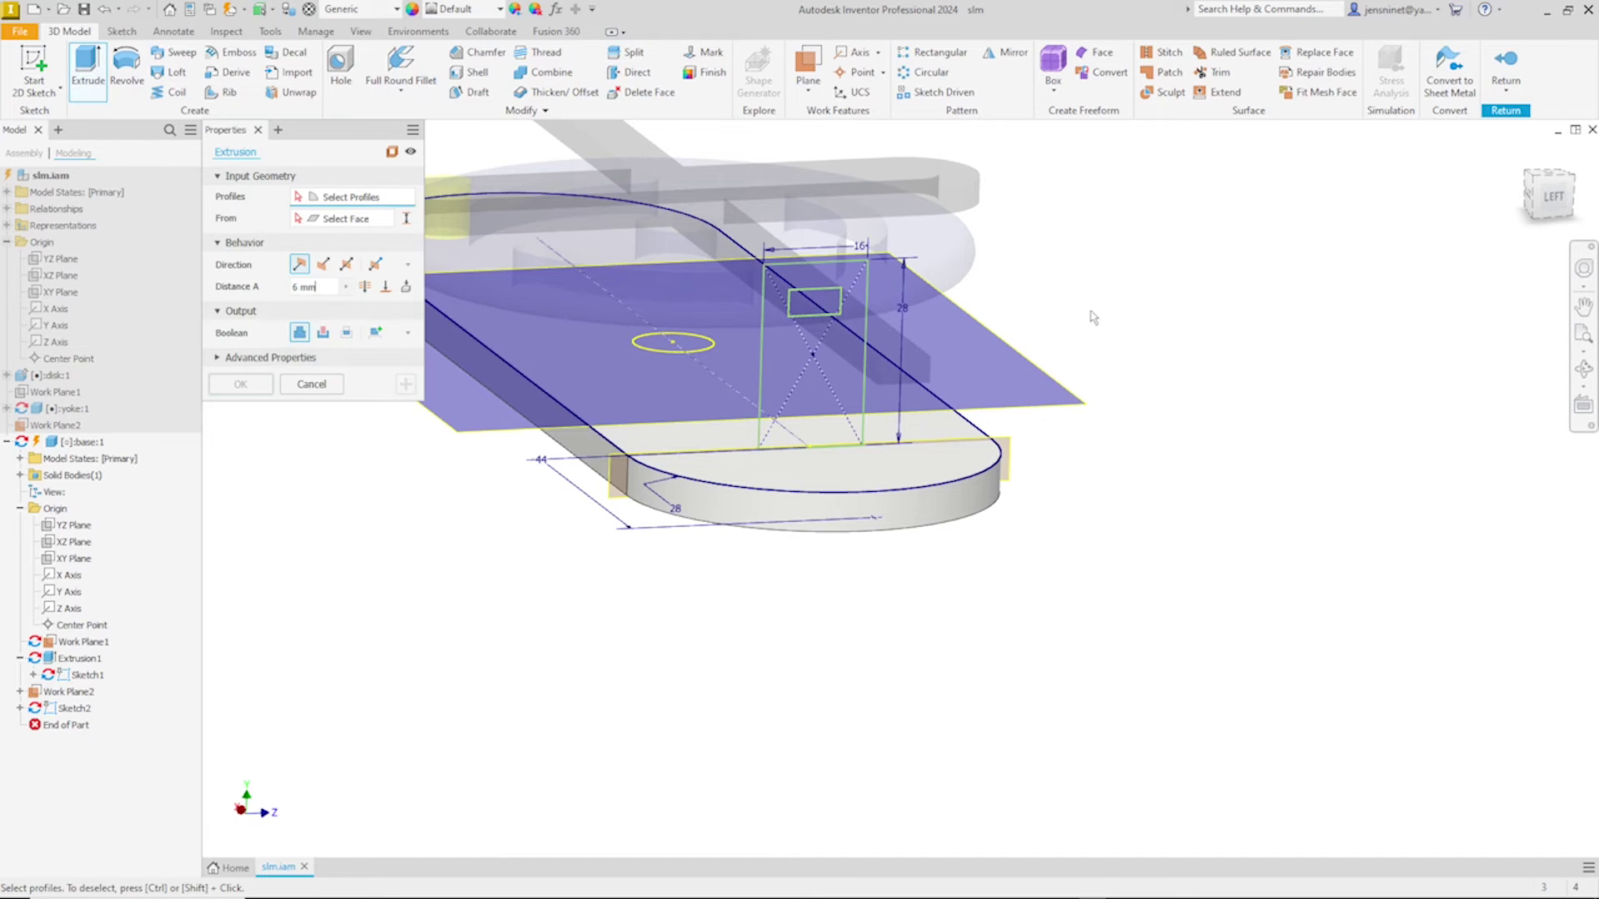
click(849, 356)
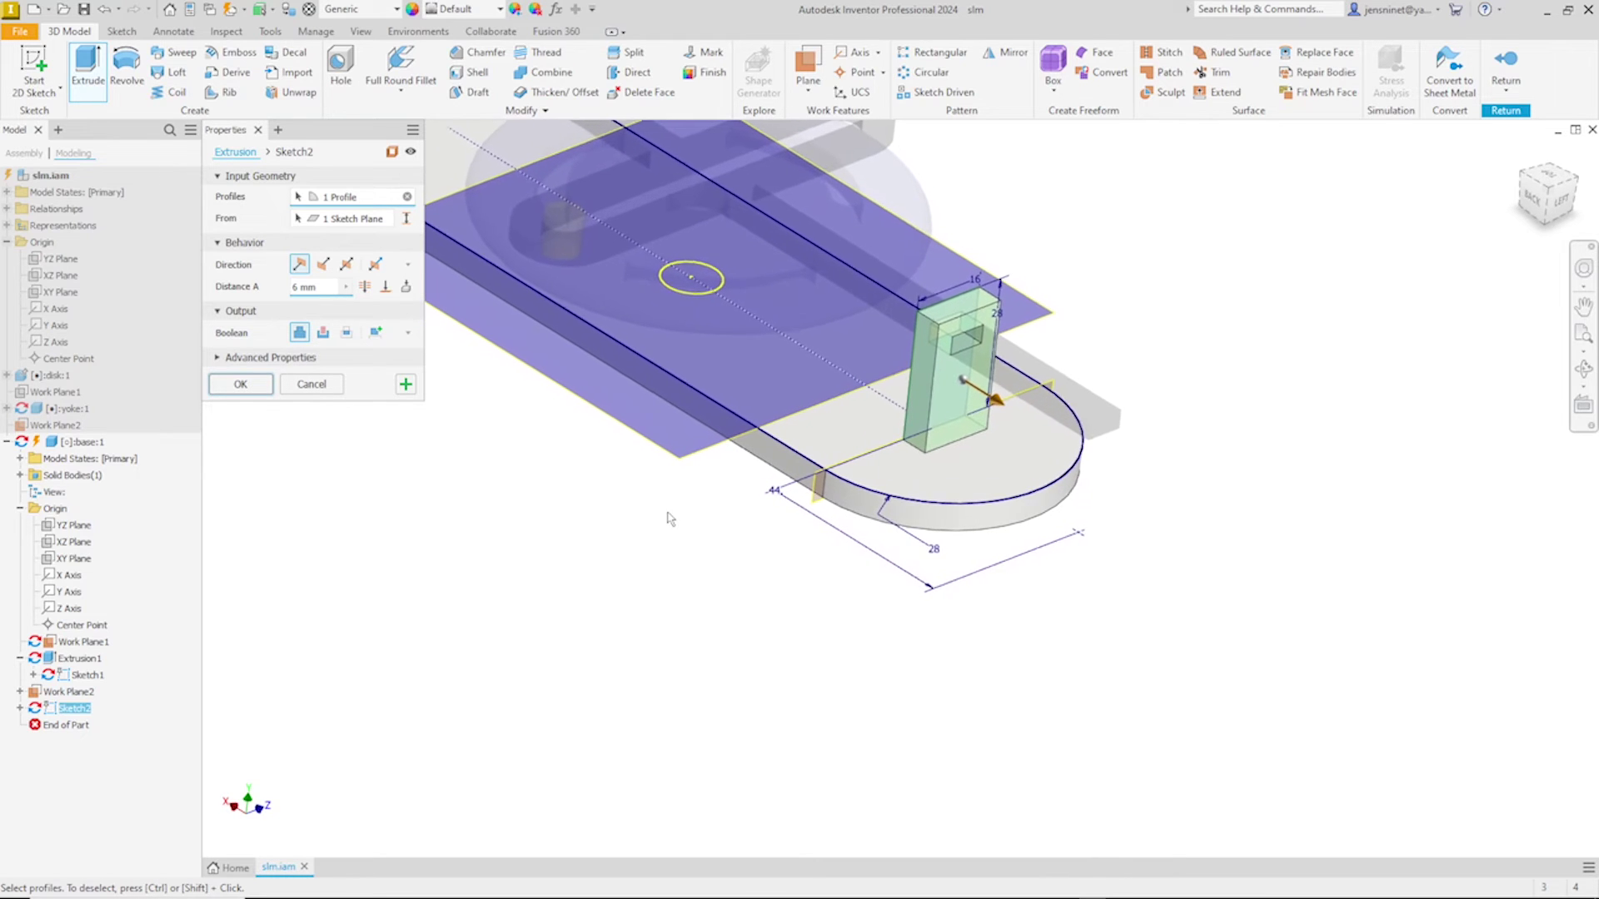
click(241, 384)
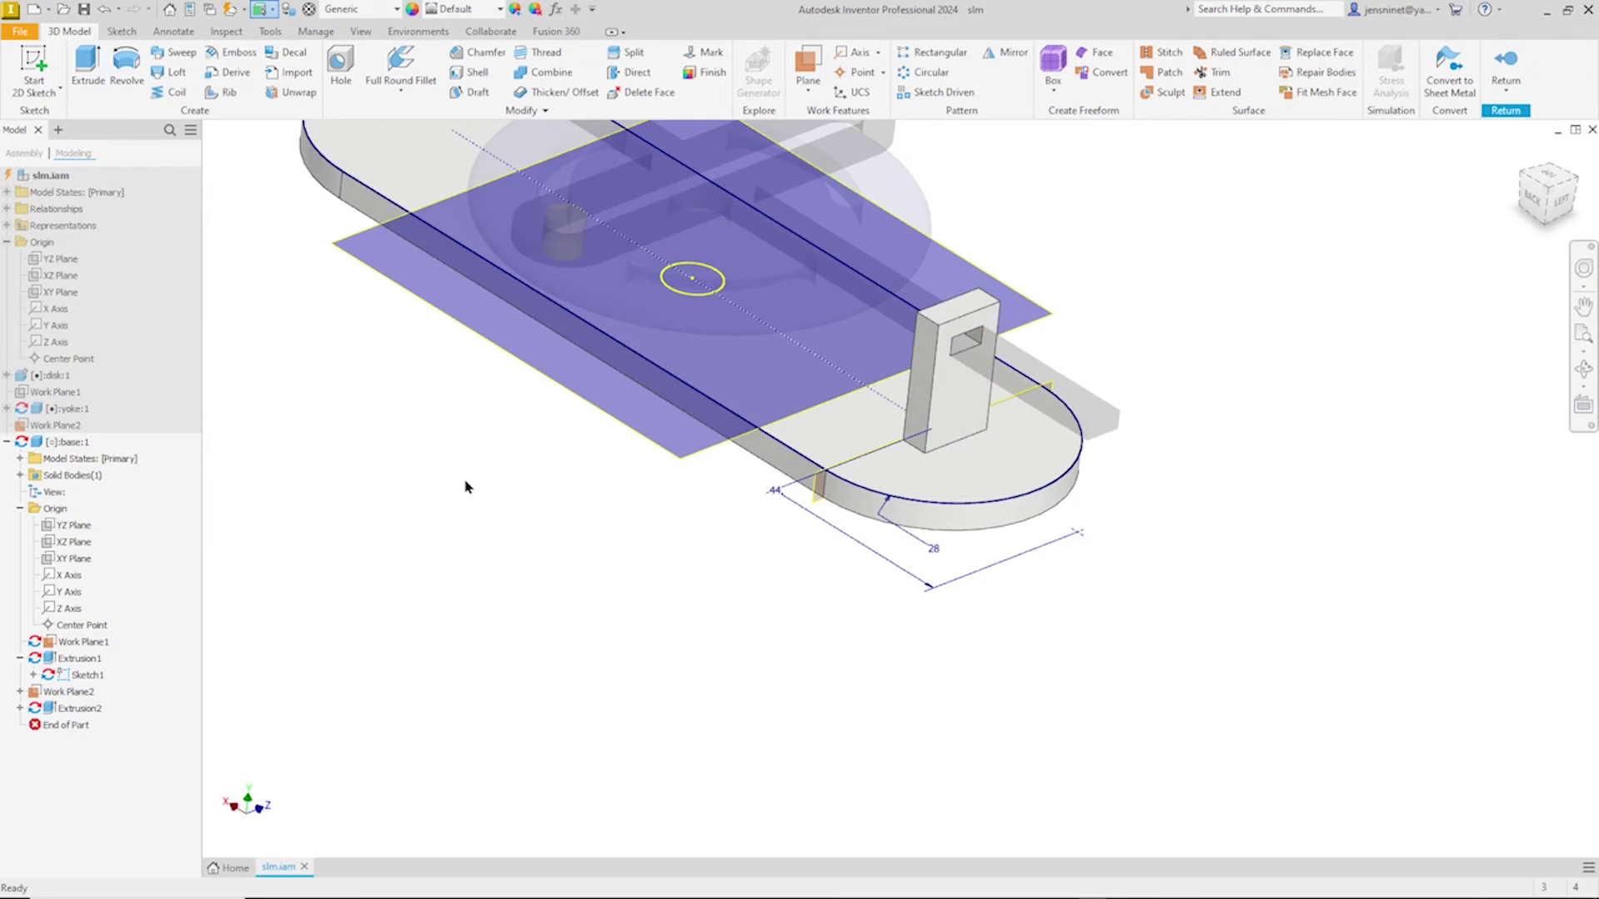
Step: Hide Work Plane2 from the browser and tilt the view onto the post
right_click(93, 647)
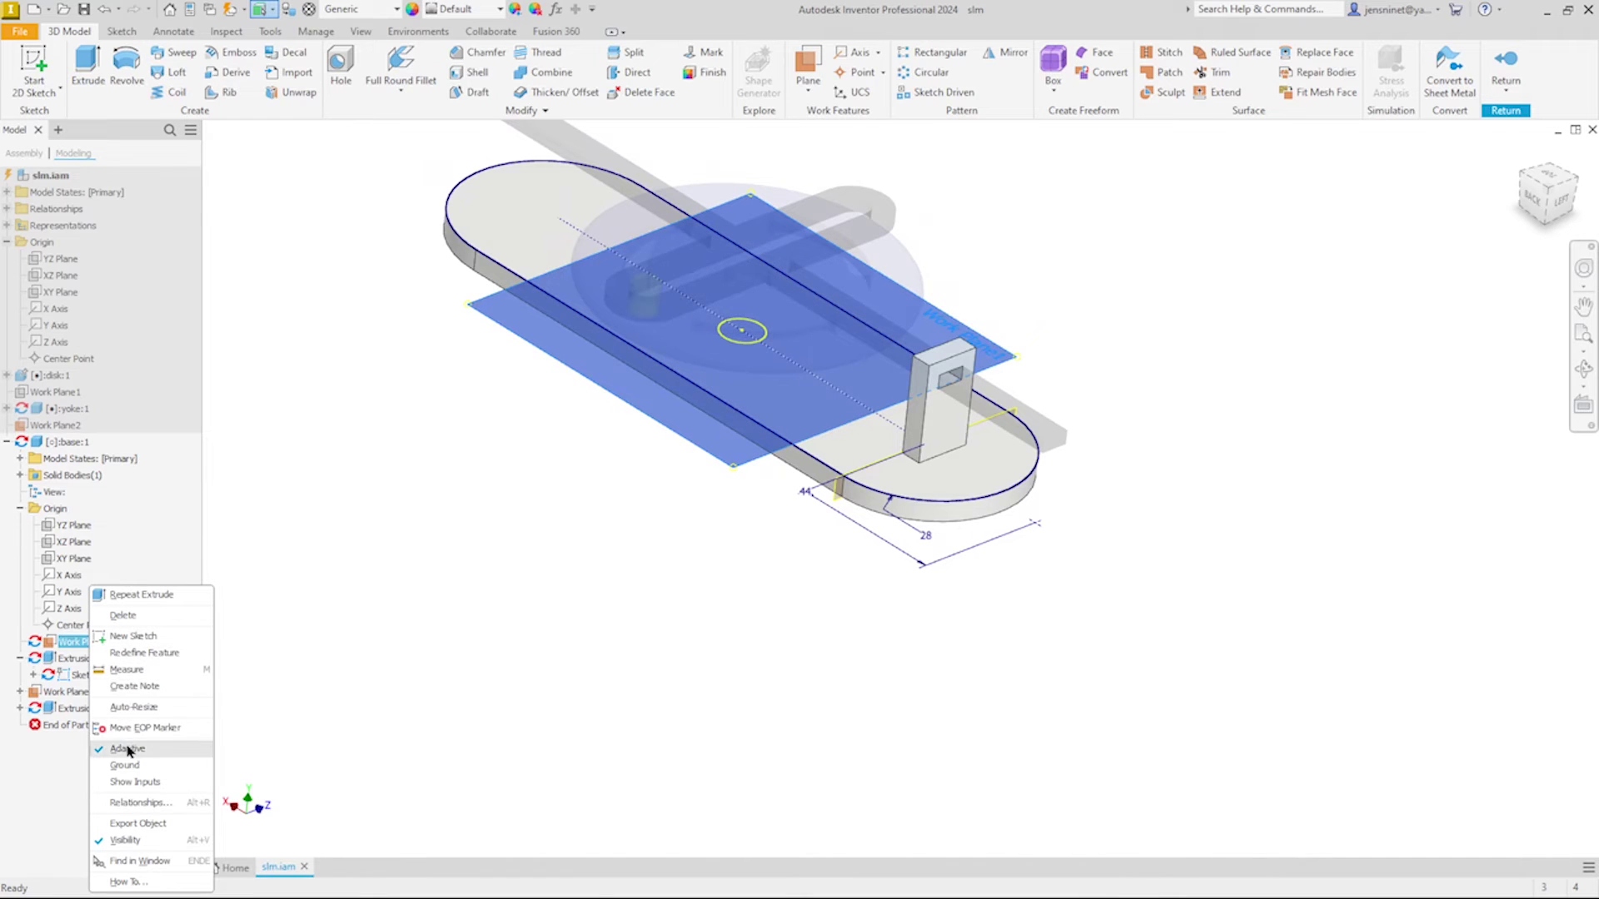
click(291, 731)
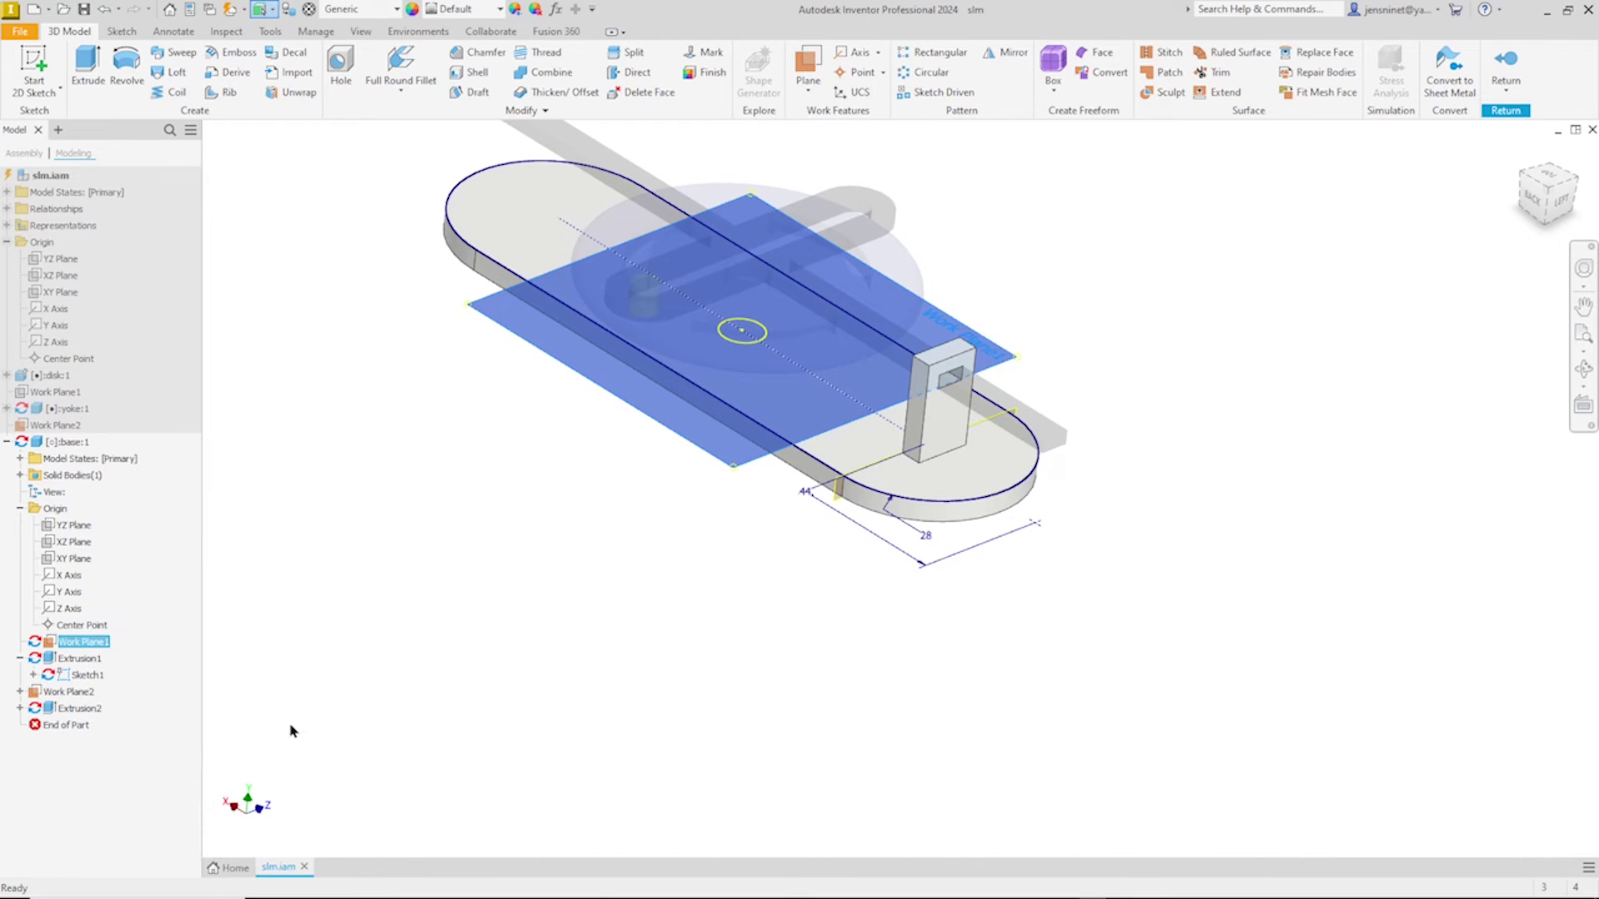
right_click(81, 694)
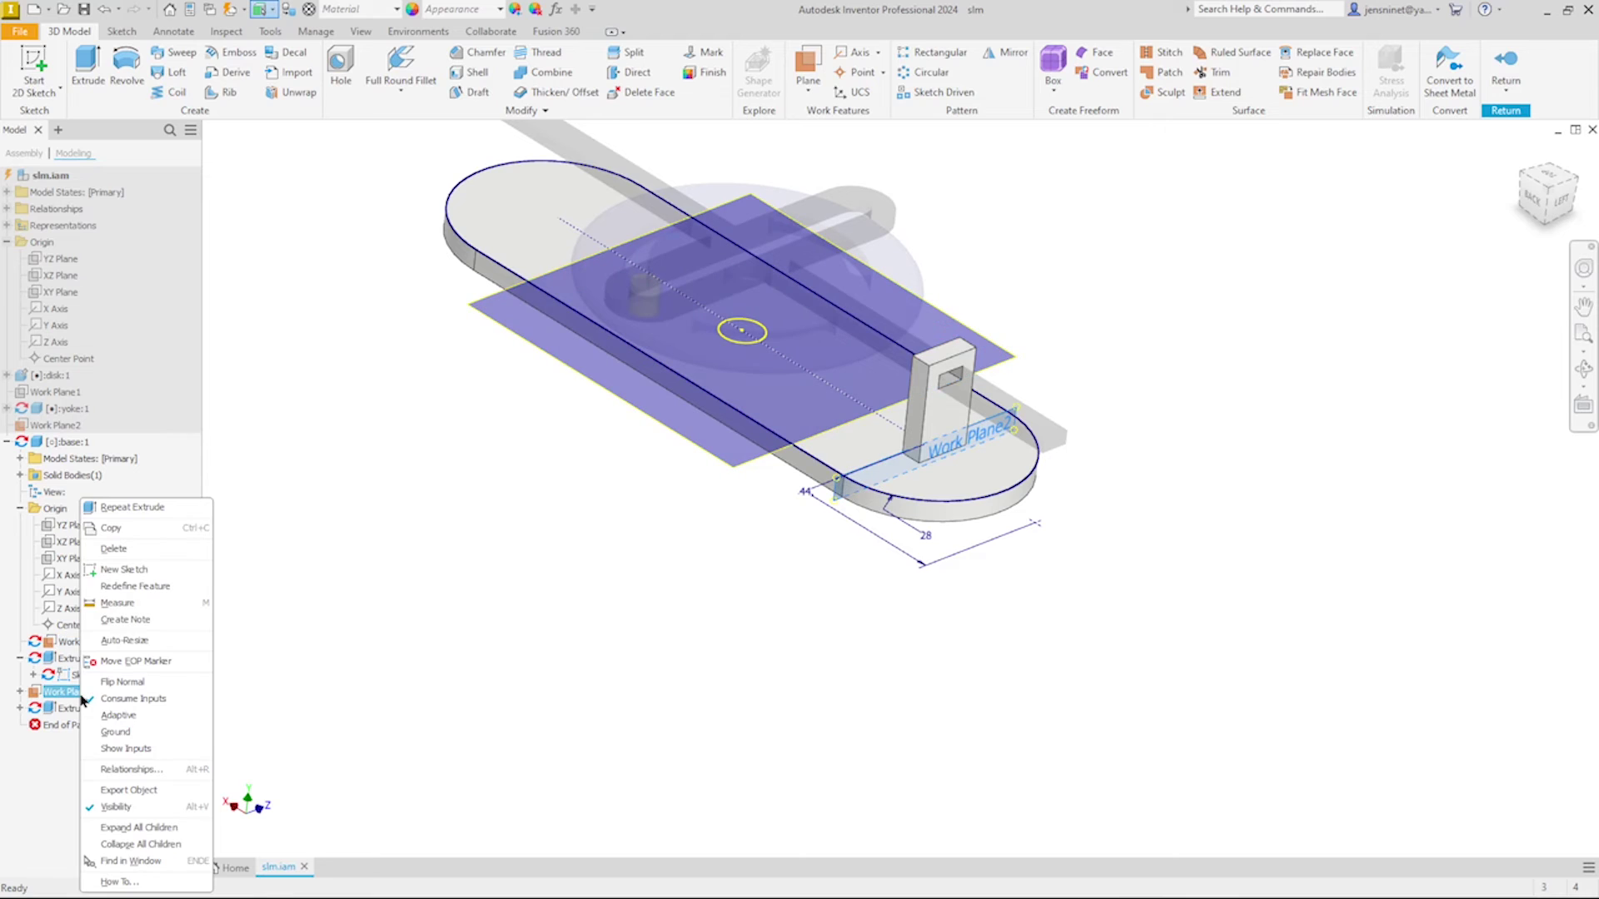
click(129, 808)
key(F5)
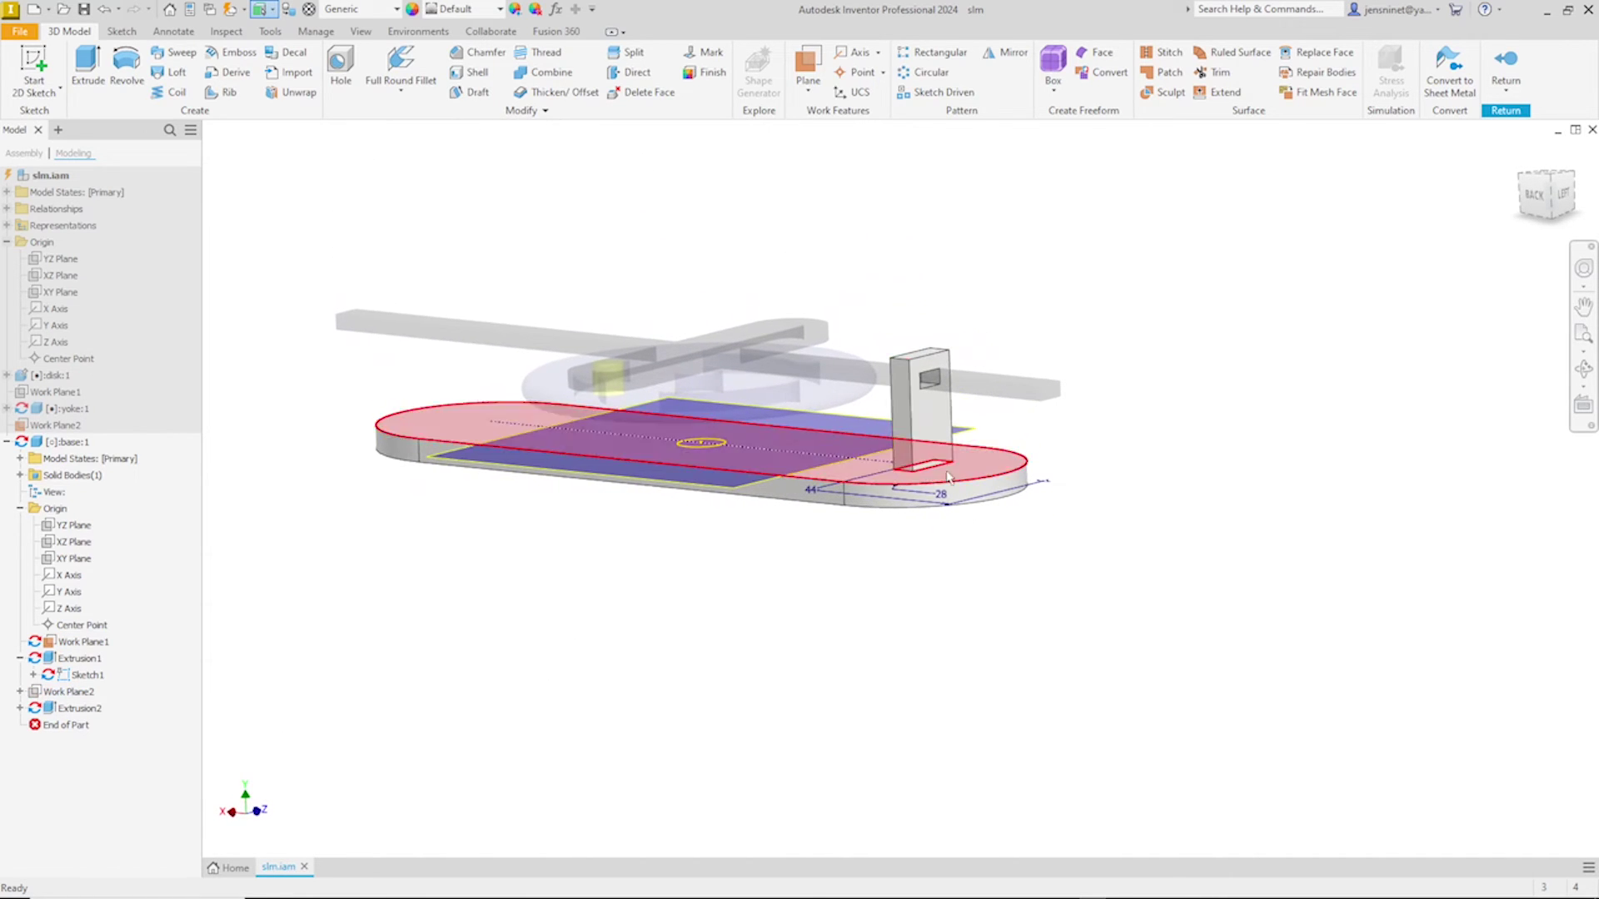
key(F5)
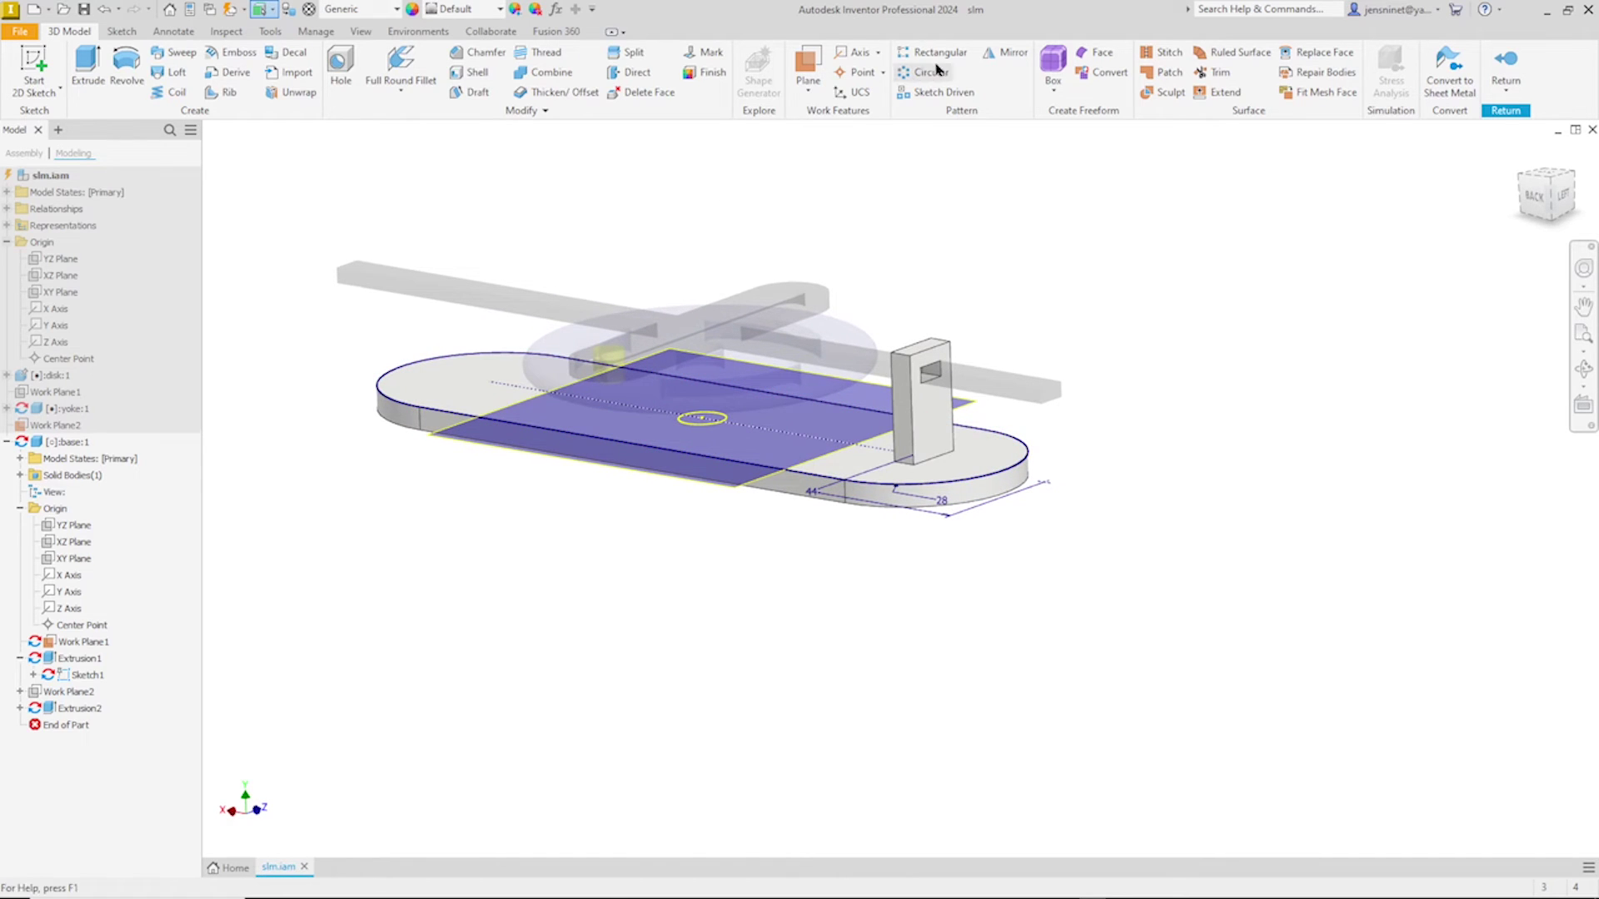
Step: Mirror Extrusion2 across the YZ Plane to create the matching post
click(1005, 52)
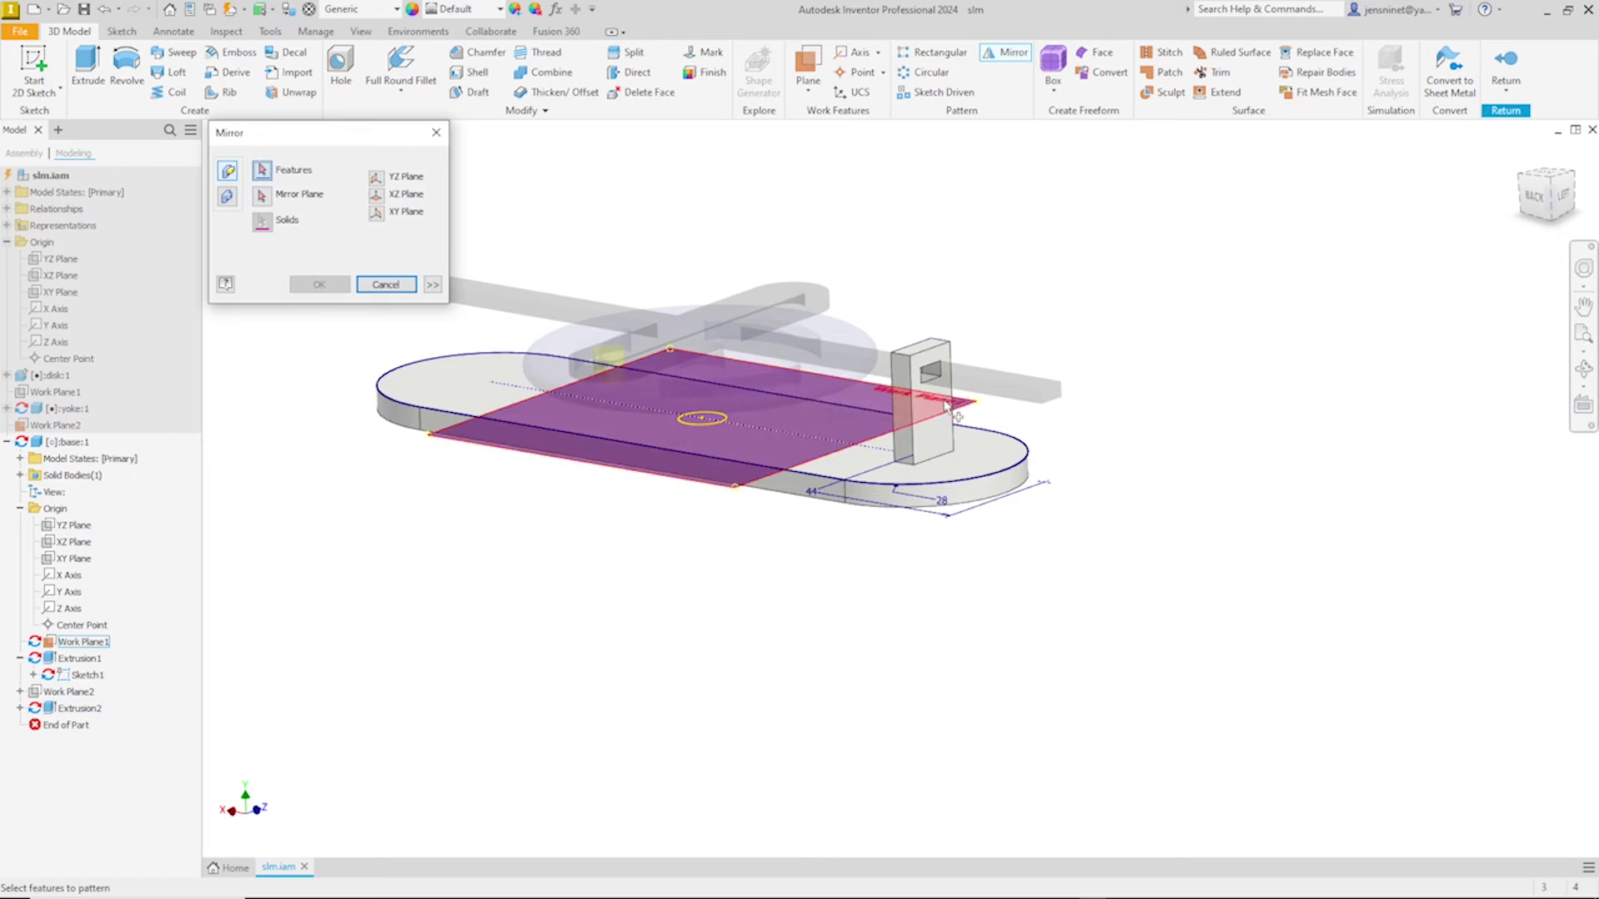
click(920, 408)
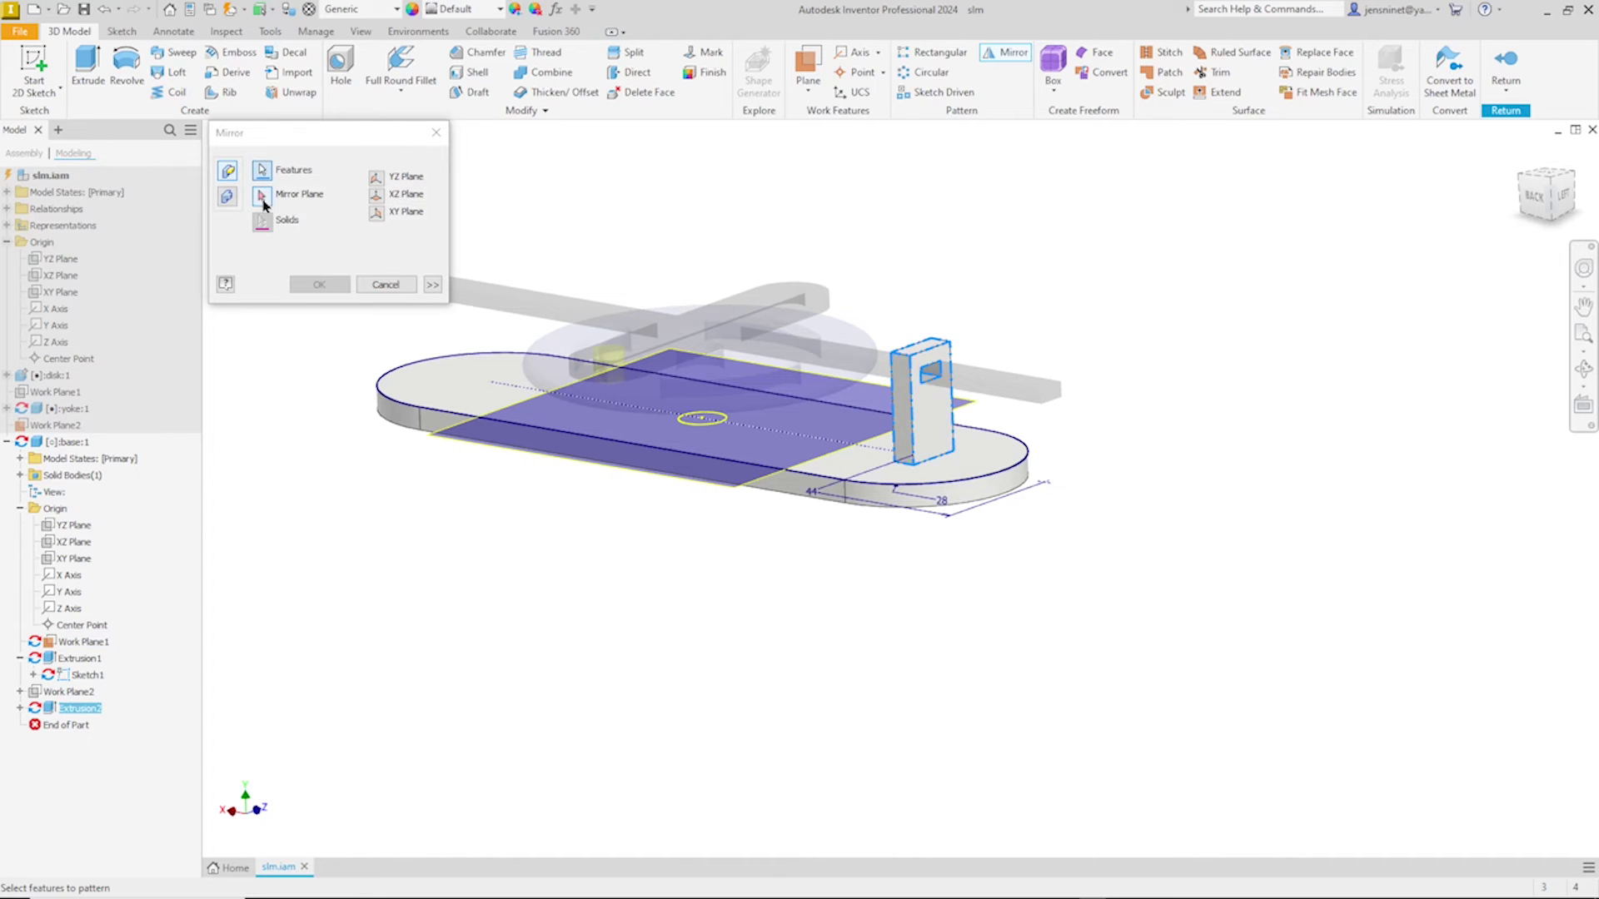
click(263, 198)
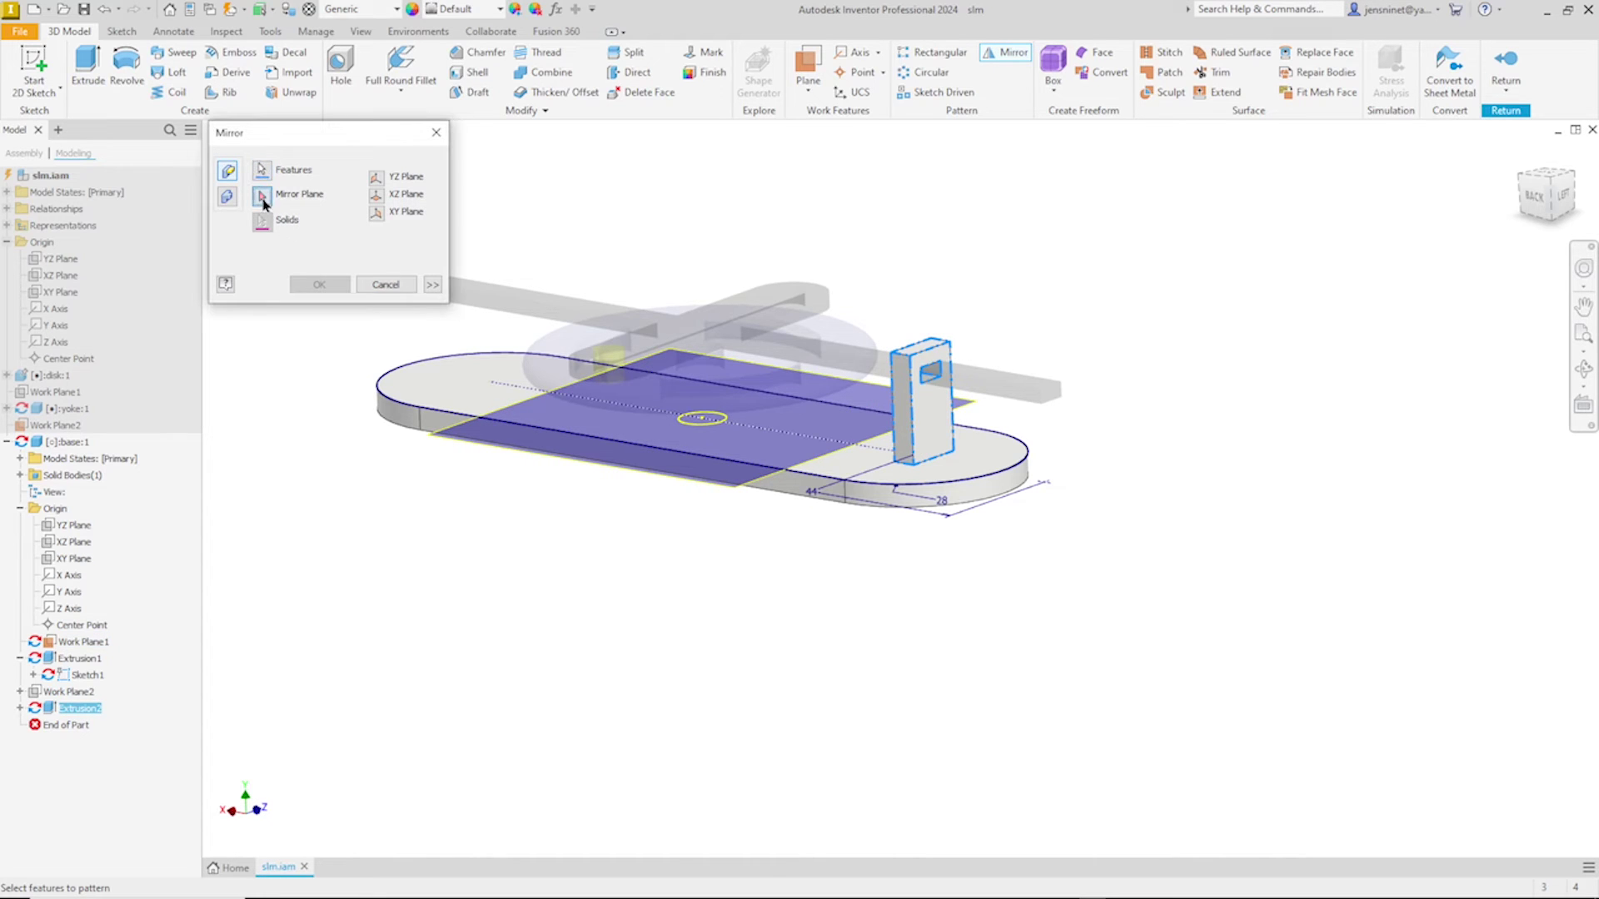
click(79, 527)
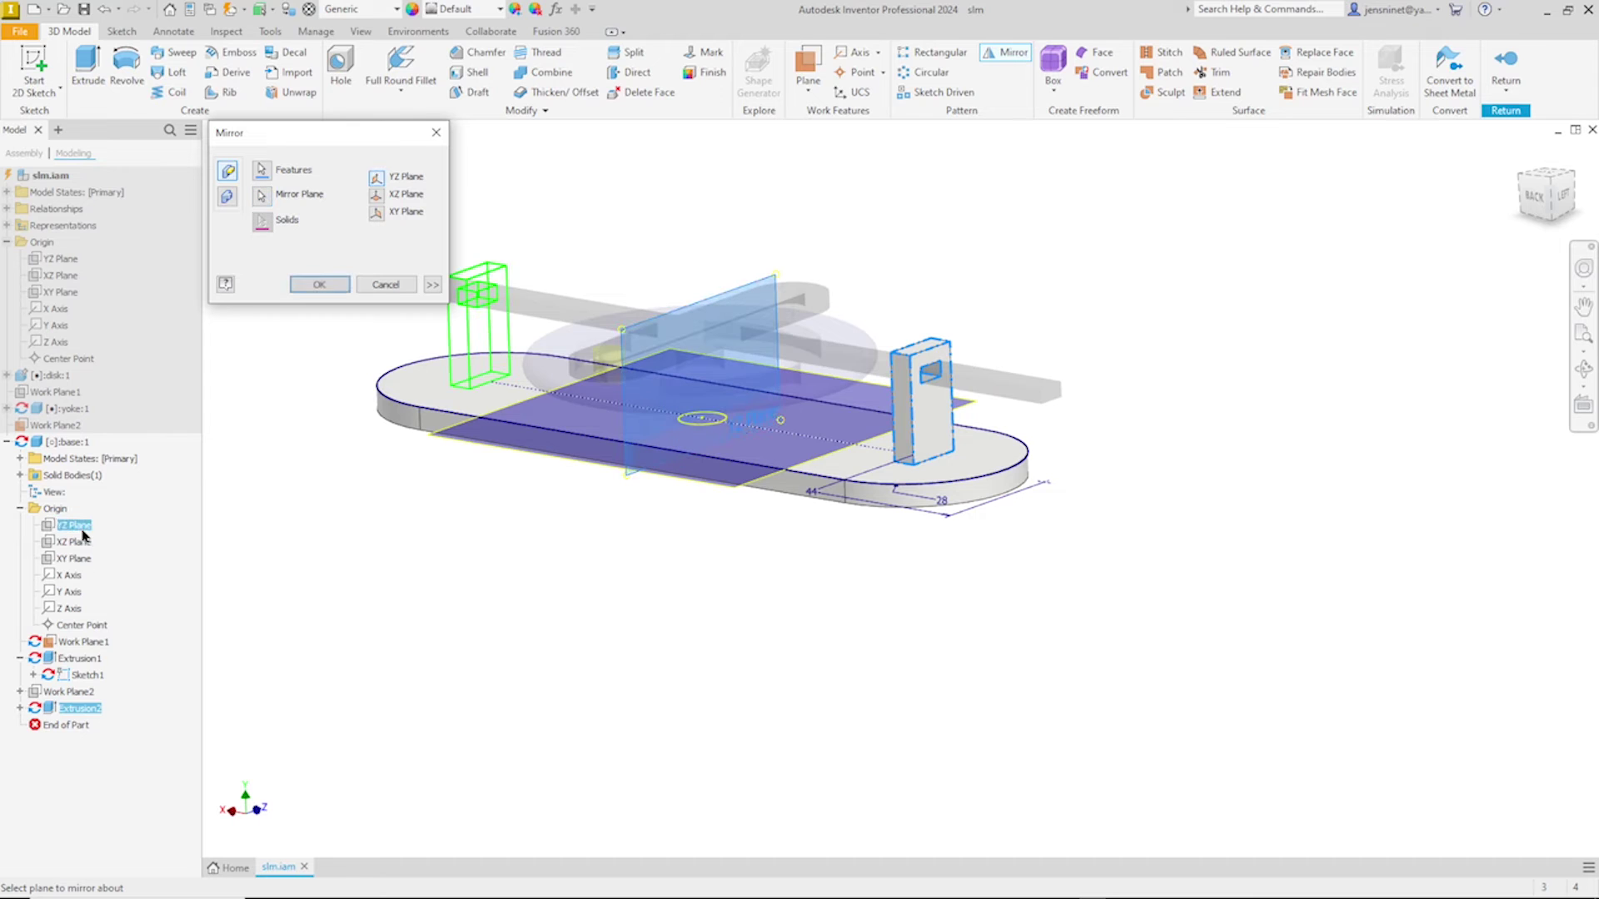
click(317, 282)
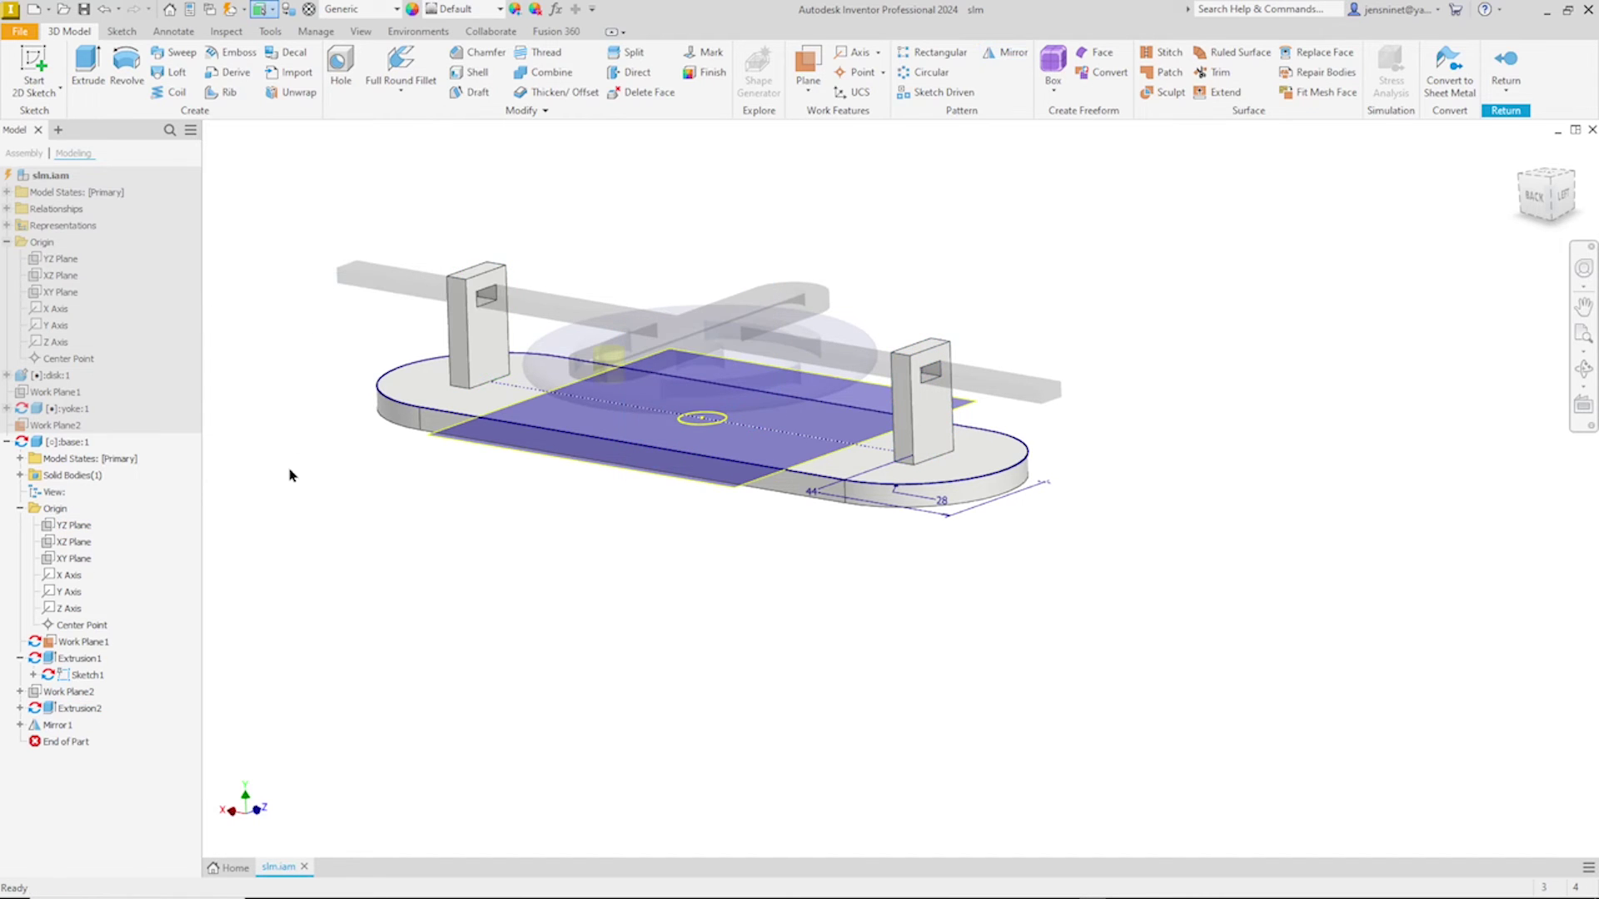
shift+middle_drag(323, 453, 746, 185)
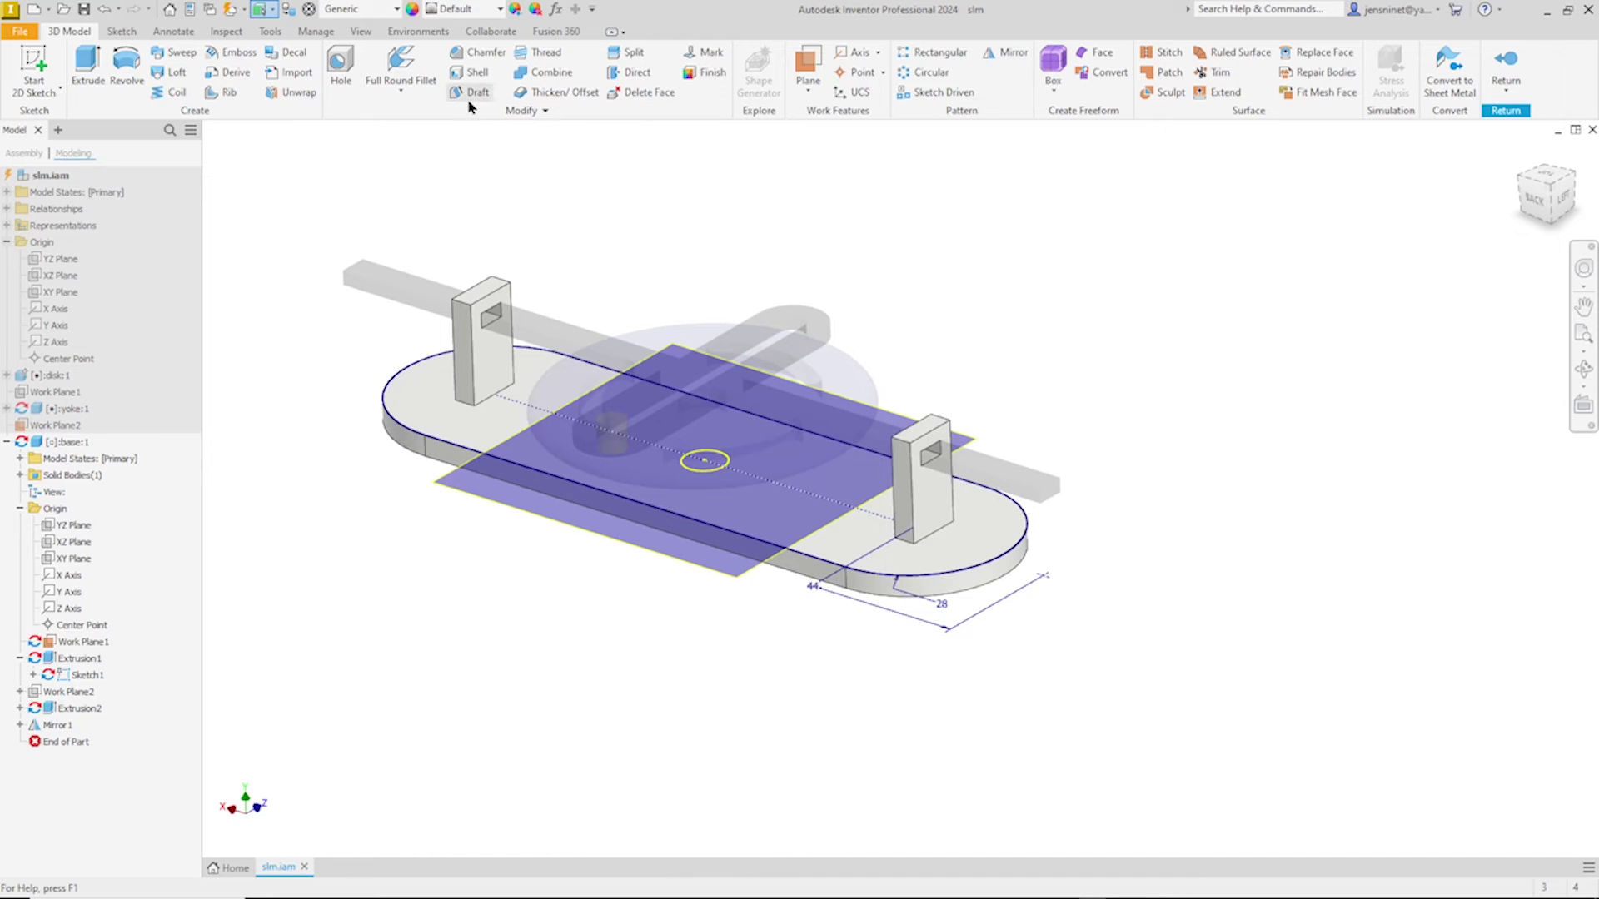
Step: Chamfer the two selected top post edges by 2 mm
click(479, 53)
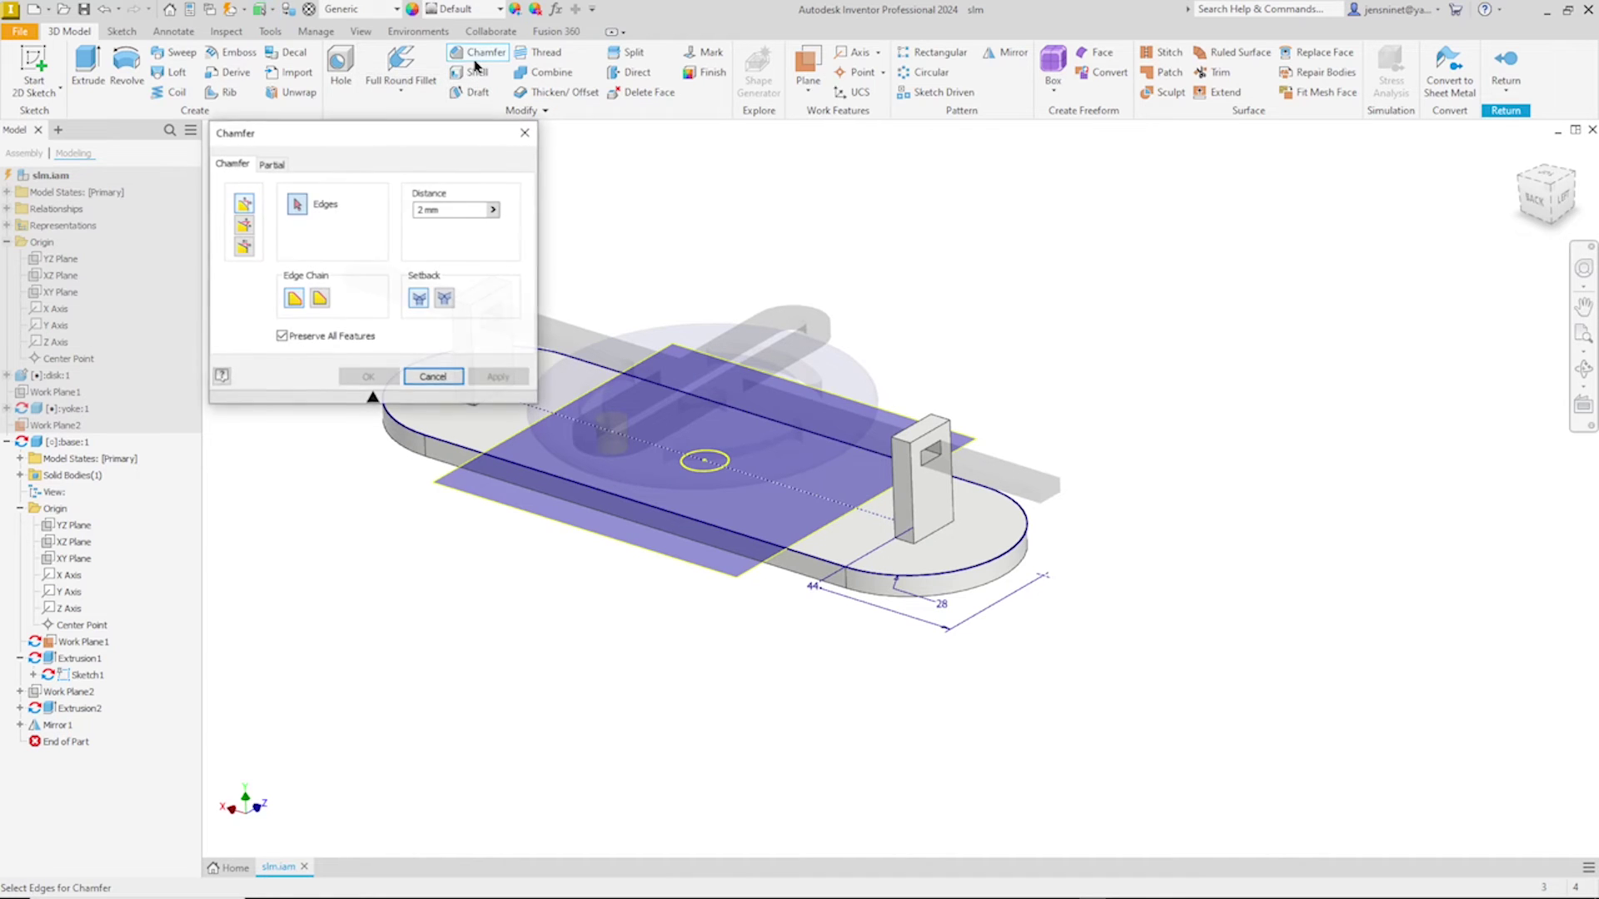
middle_drag(914, 448, 1032, 450)
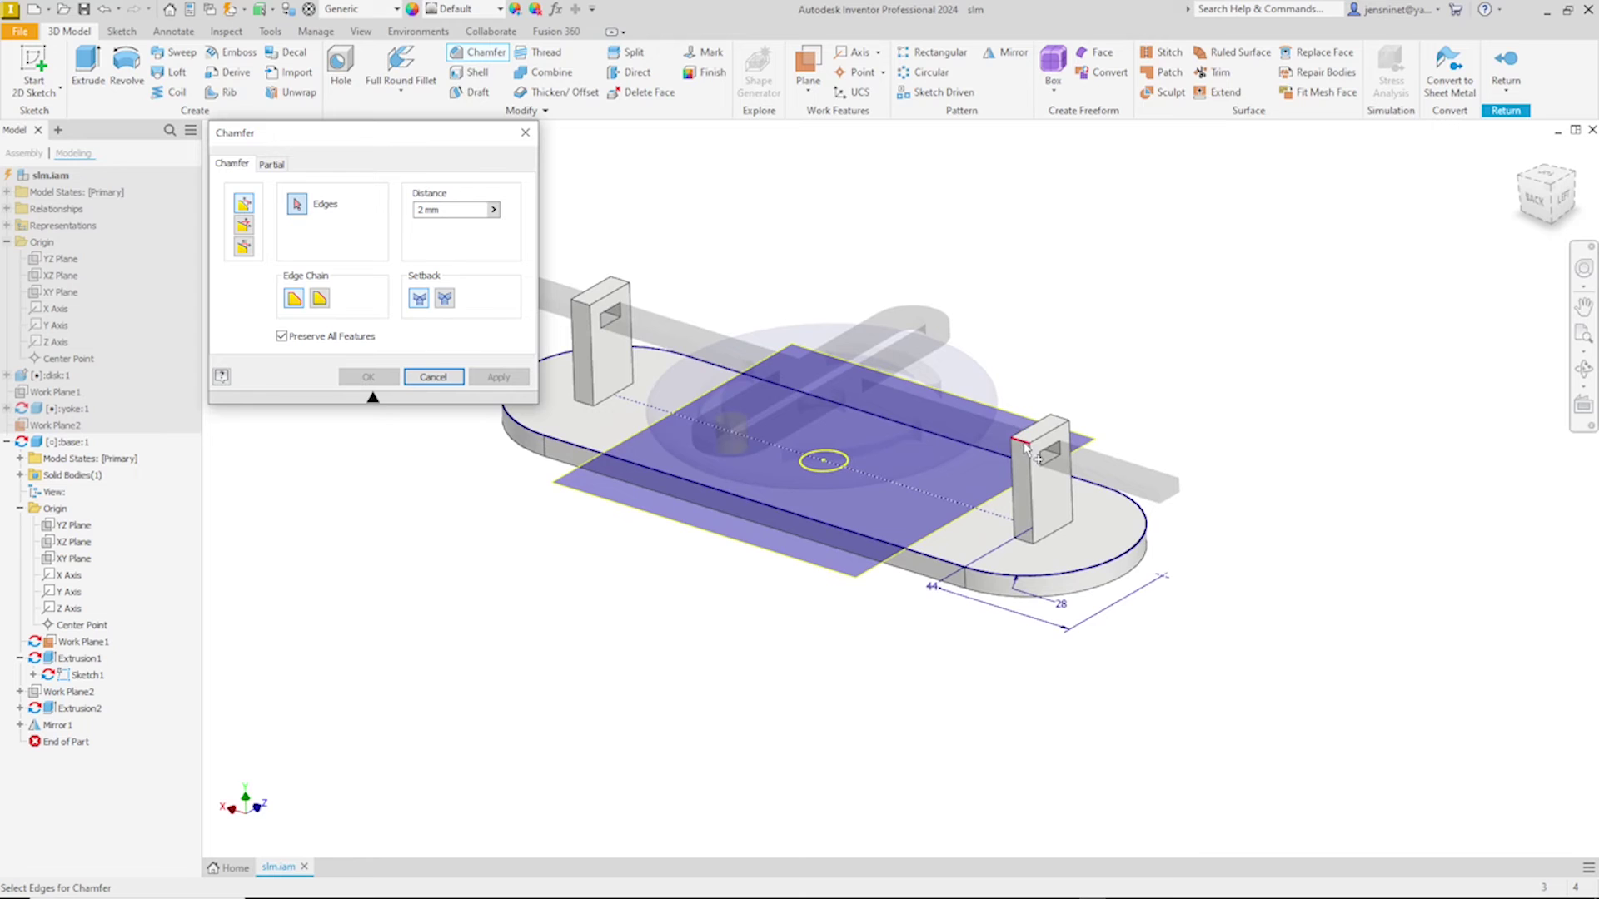
click(1024, 445)
click(1069, 426)
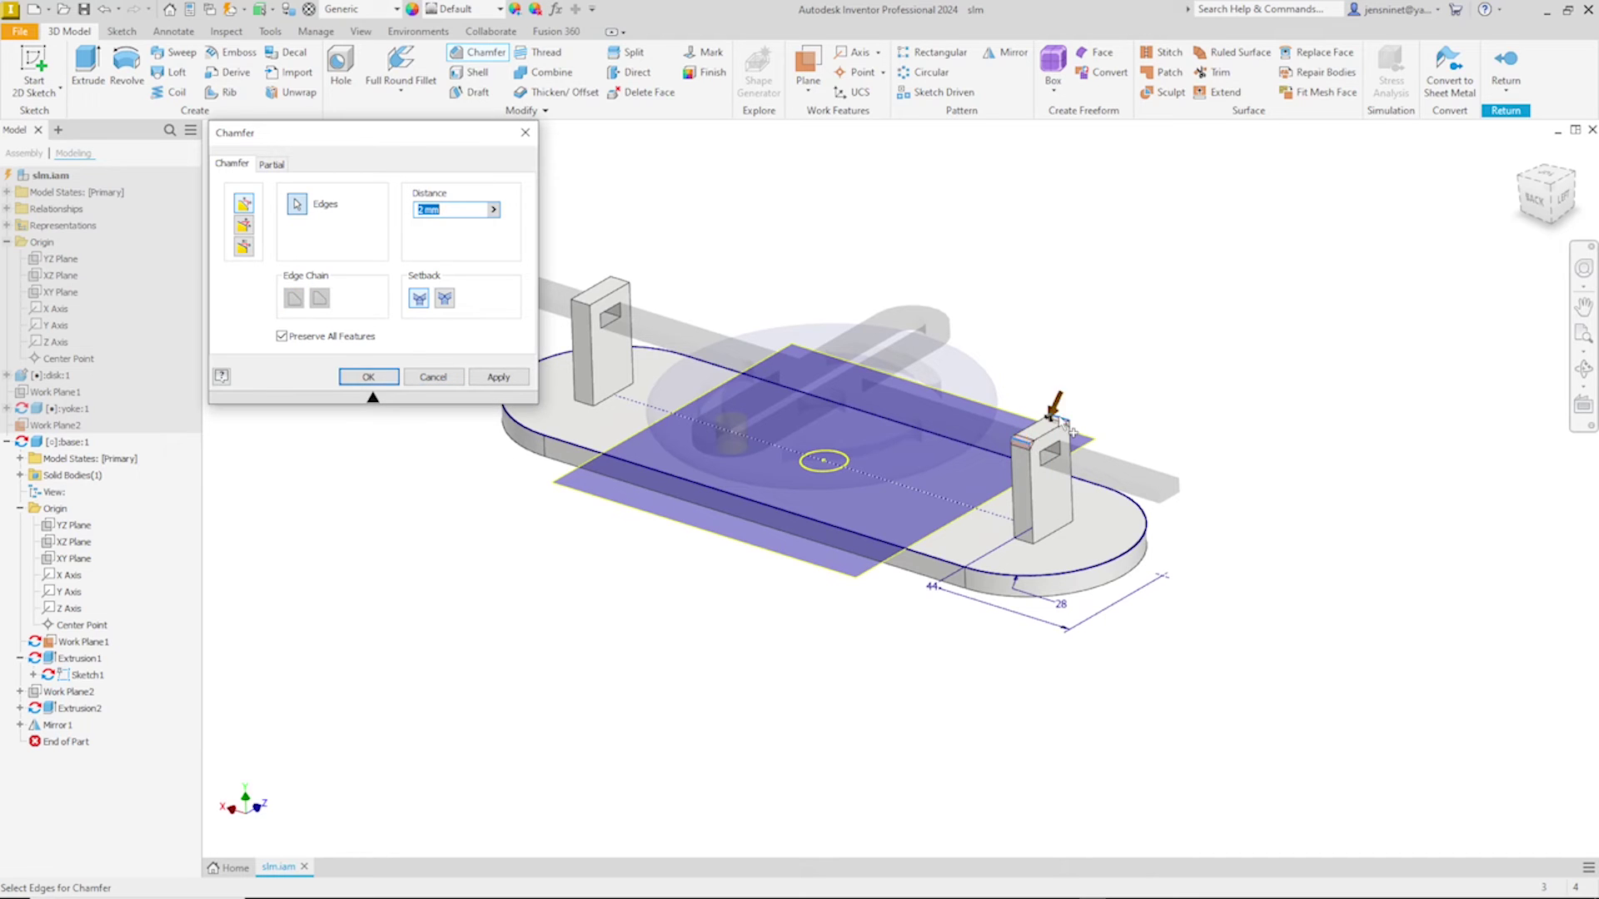
scroll(731, 315, up, 3)
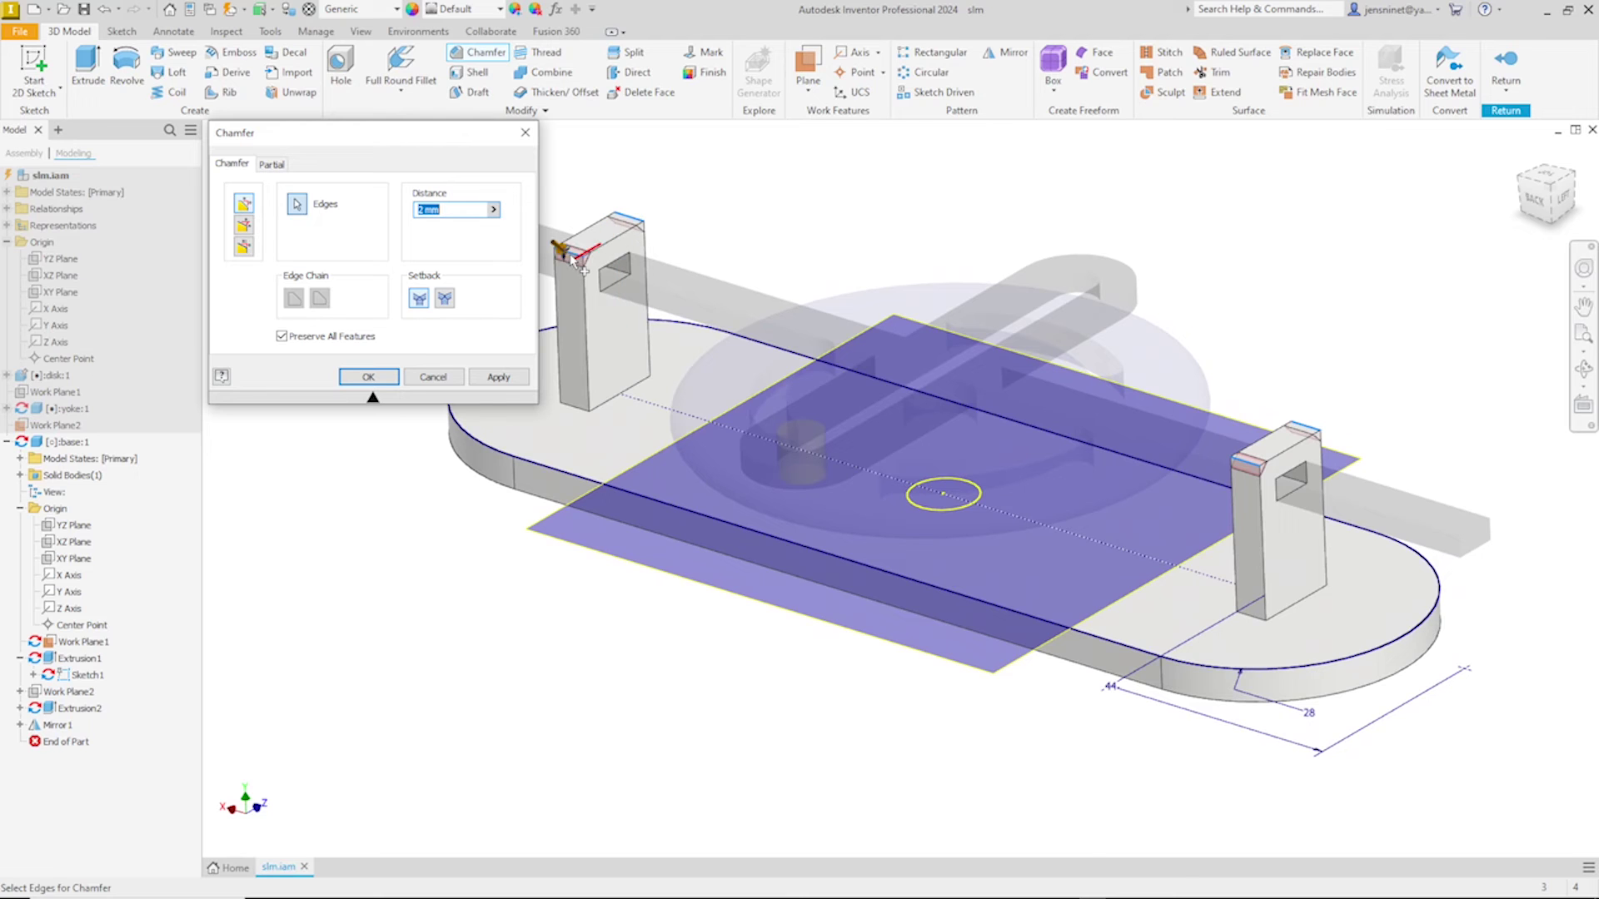
click(368, 377)
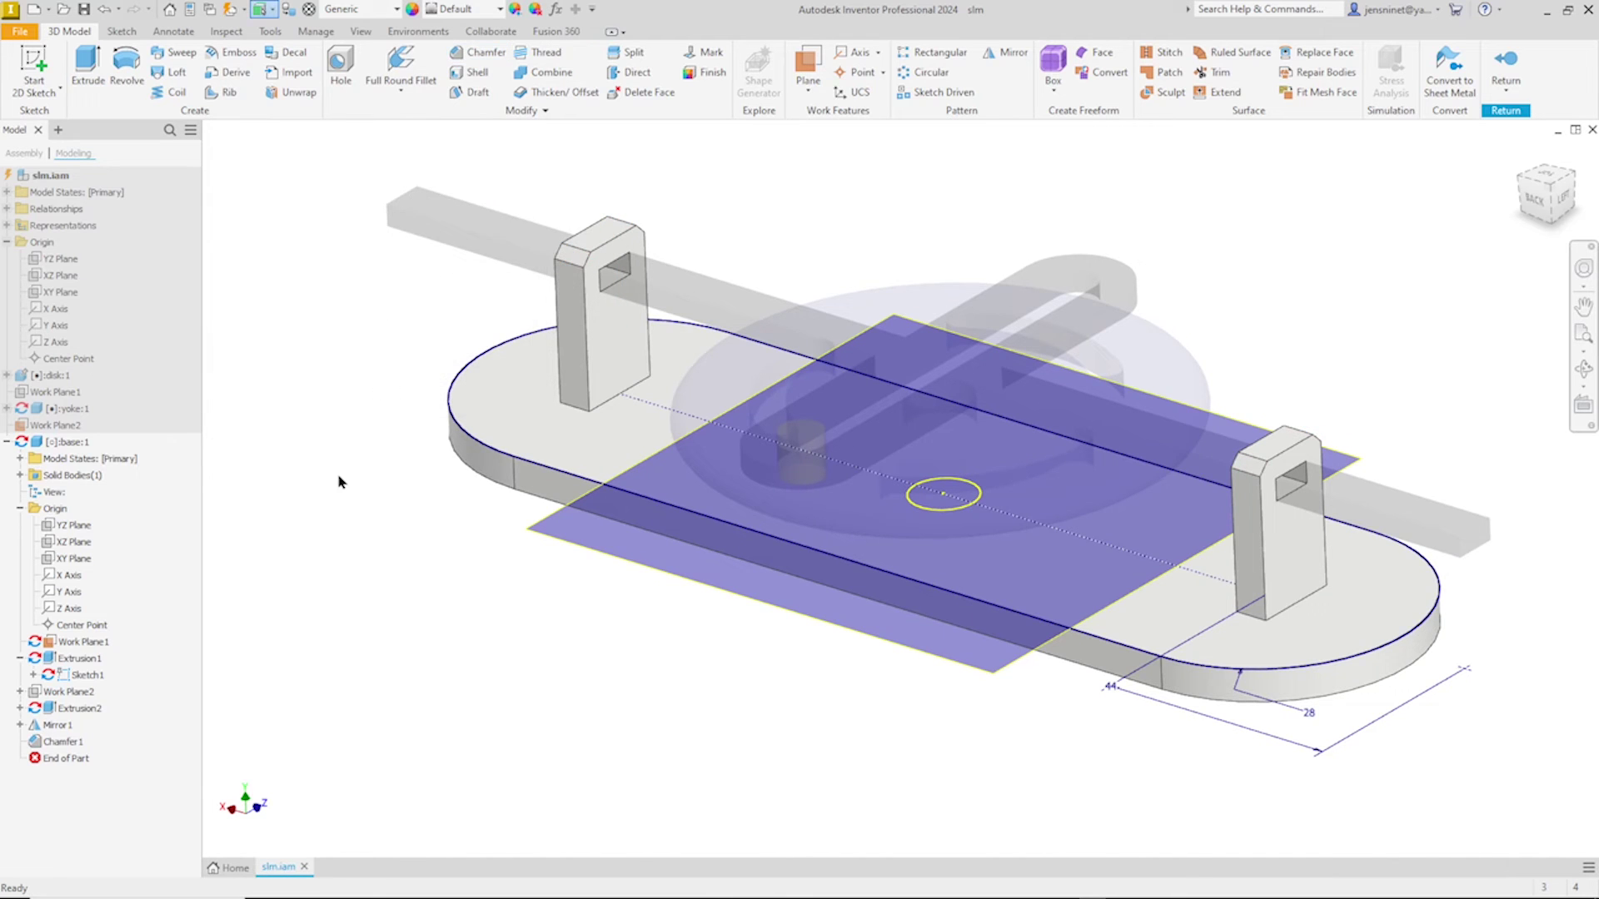
scroll(338, 482, down, 3)
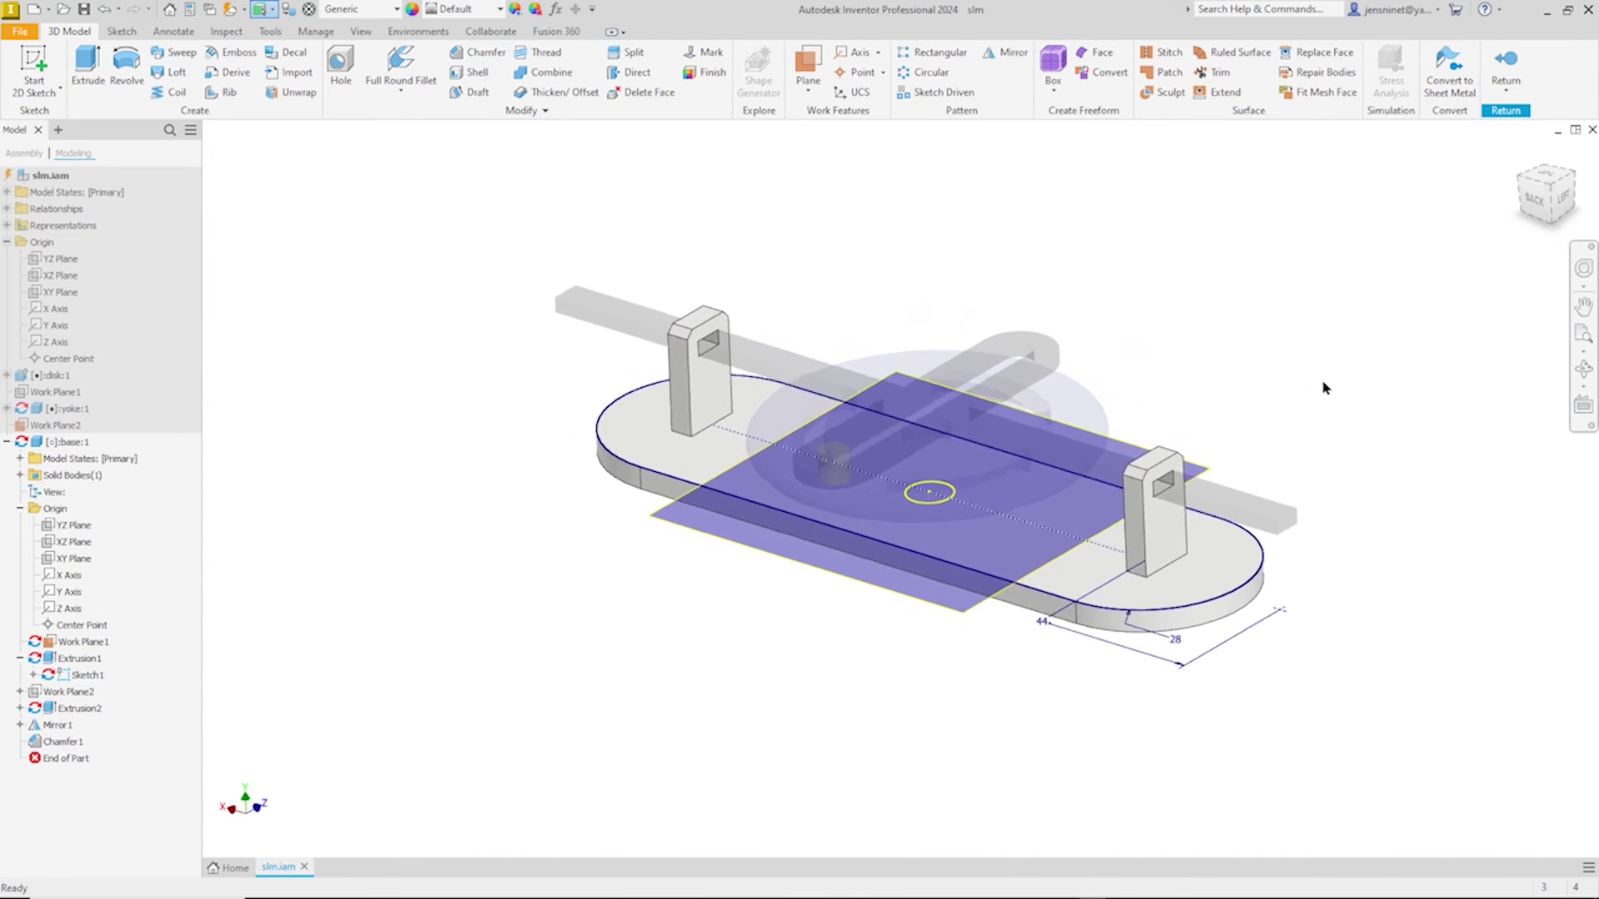
Step: Hide Sketch1 in the base part so its outline and dimensions disappear
click(1503, 85)
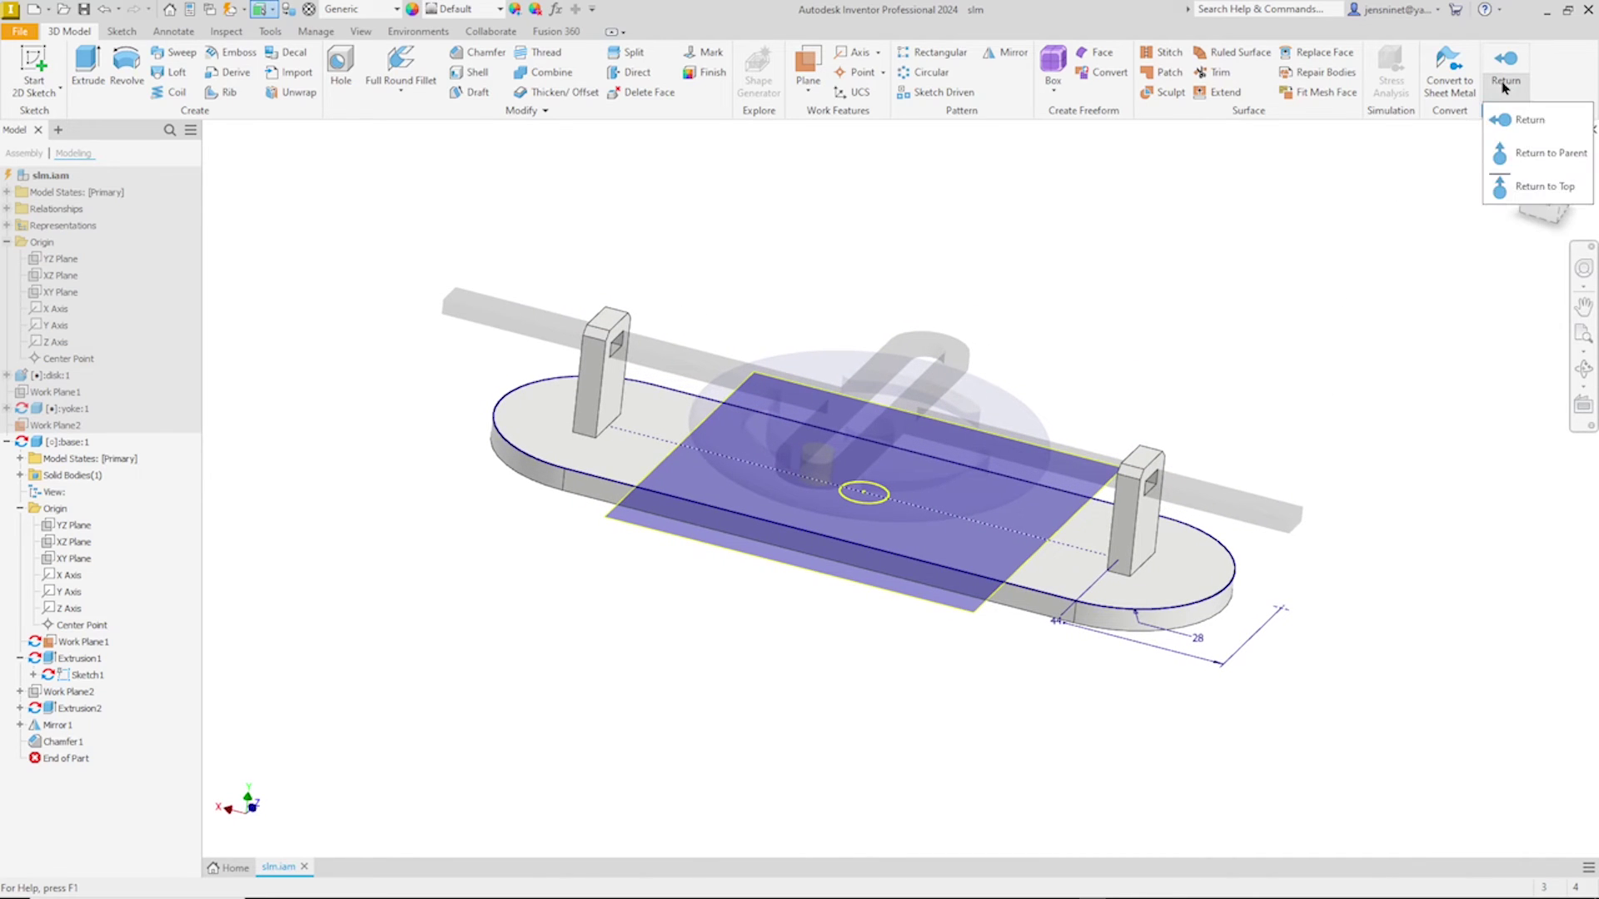
click(1366, 250)
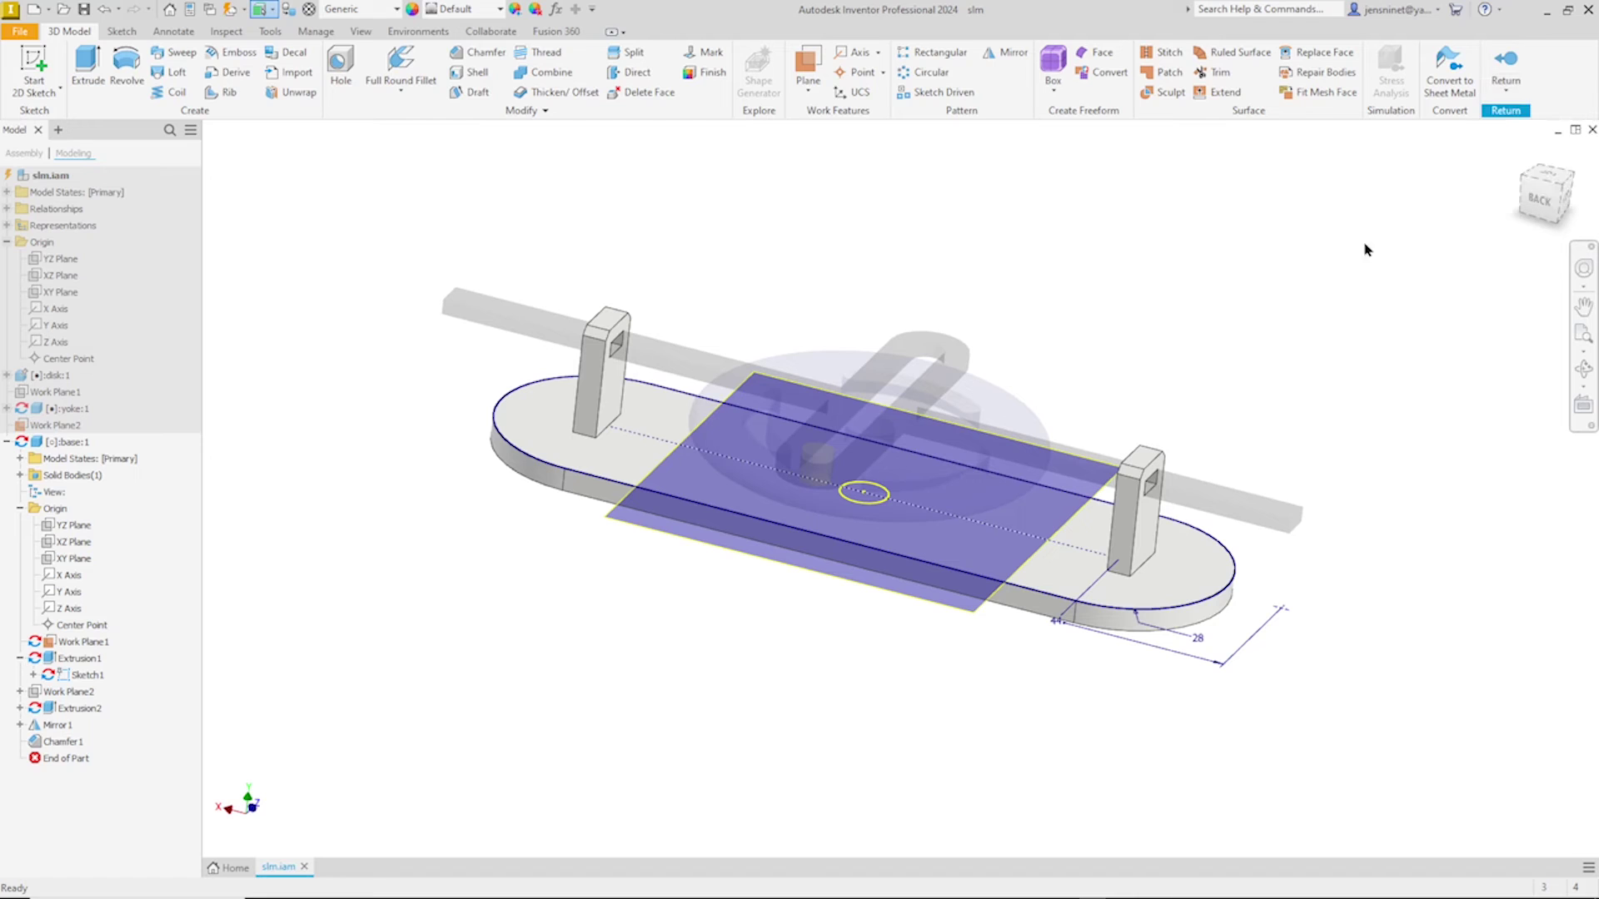
right_click(94, 679)
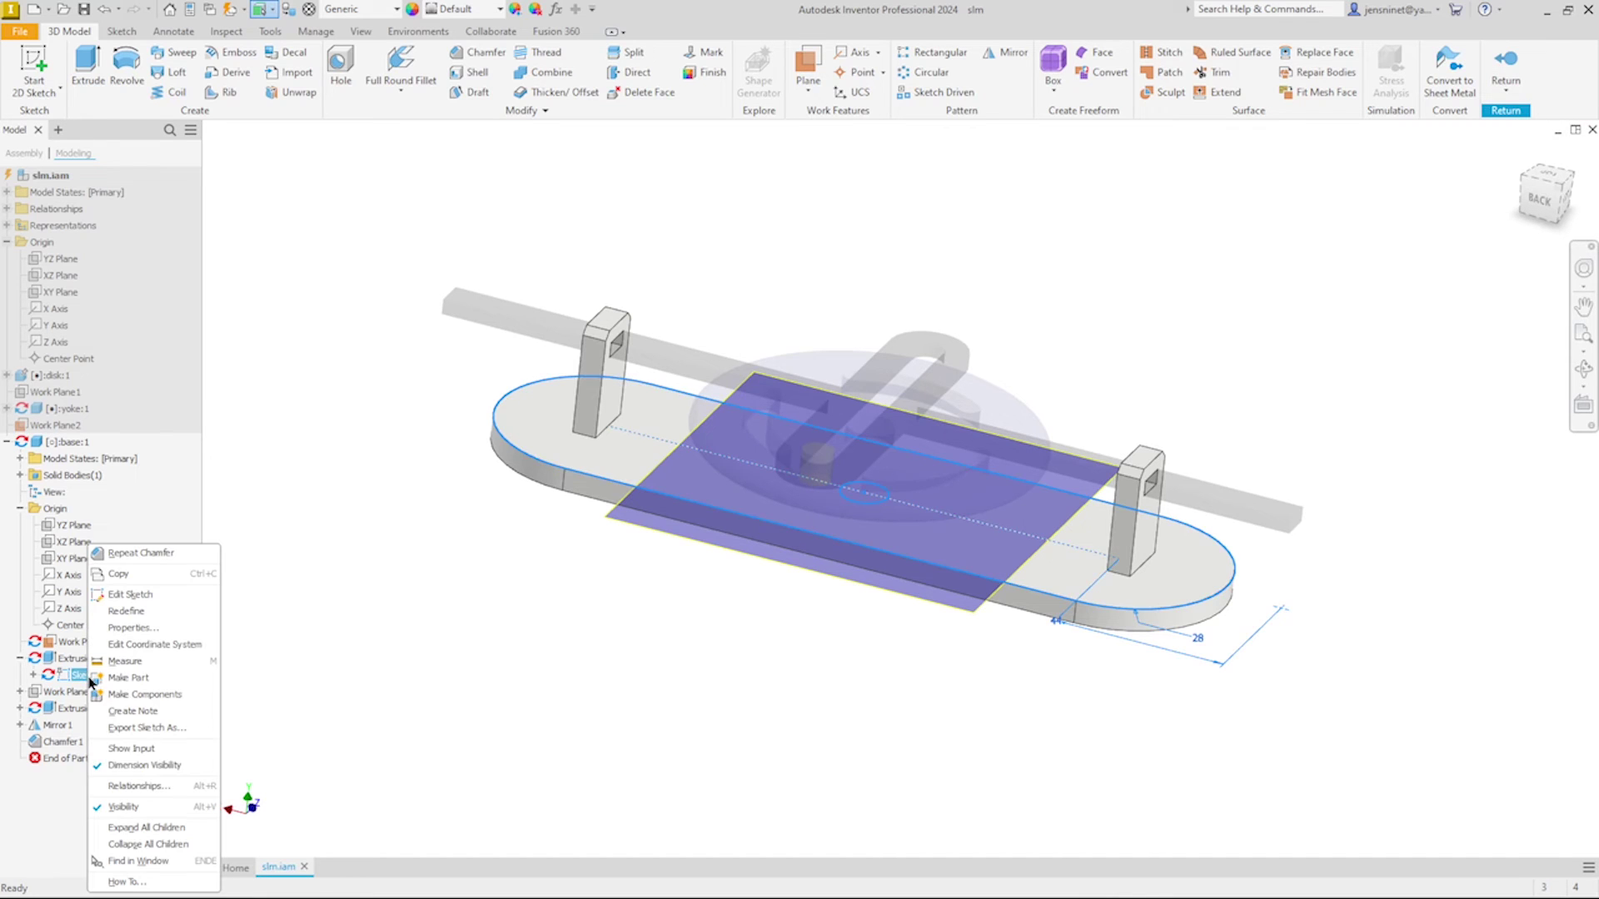
click(137, 807)
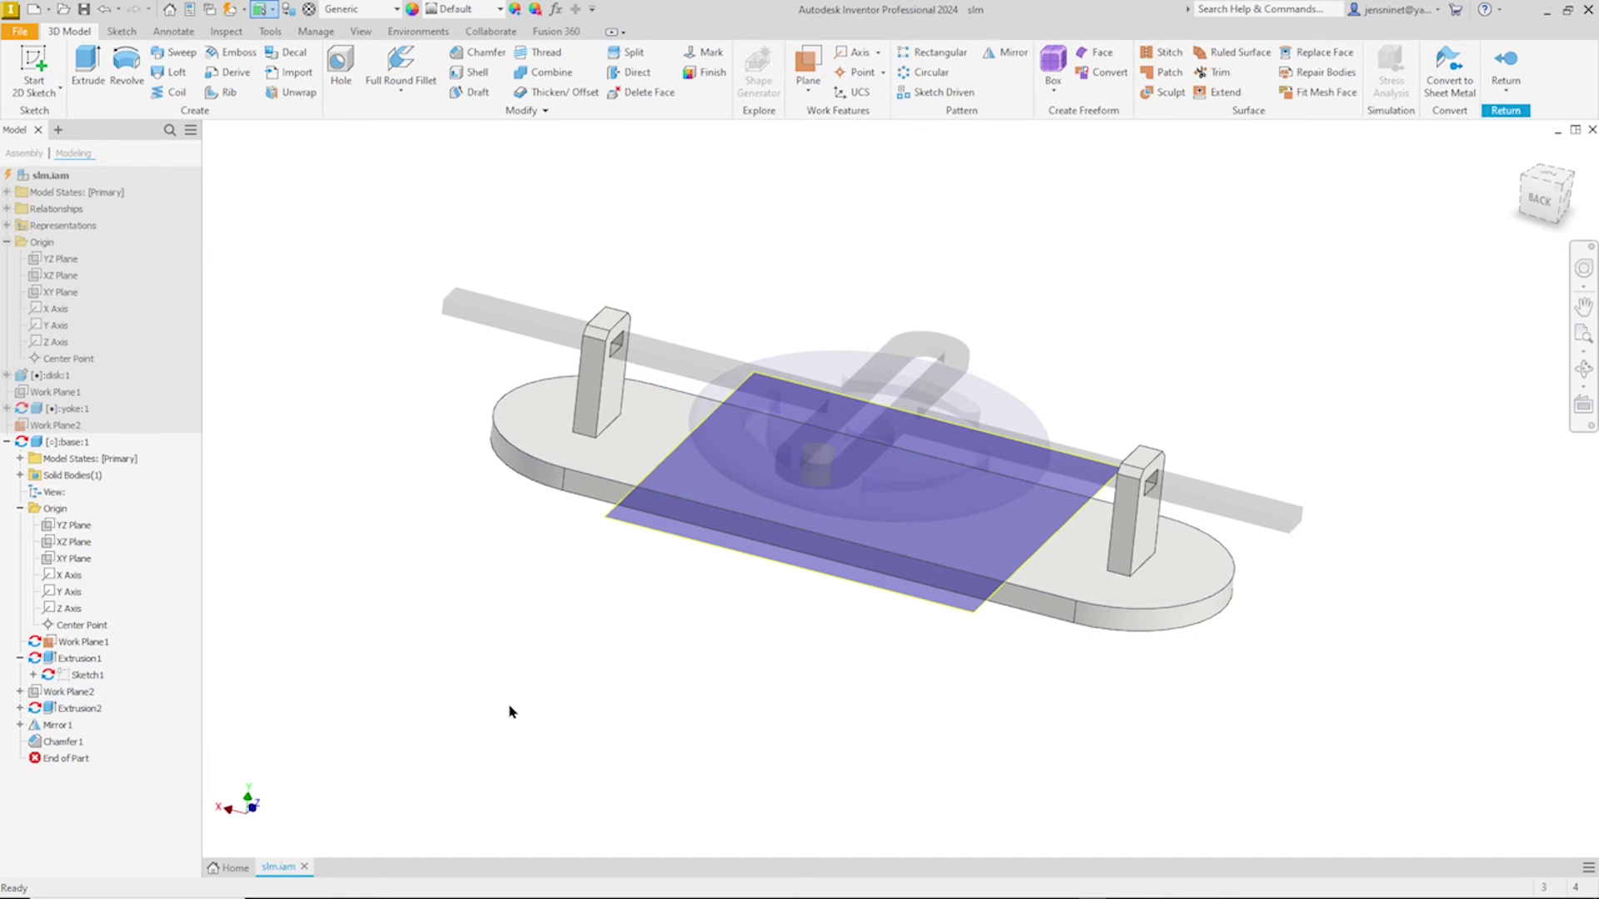
Step: Return from editing the base part to the slm assembly
shift+middle_drag(516, 699, 515, 687)
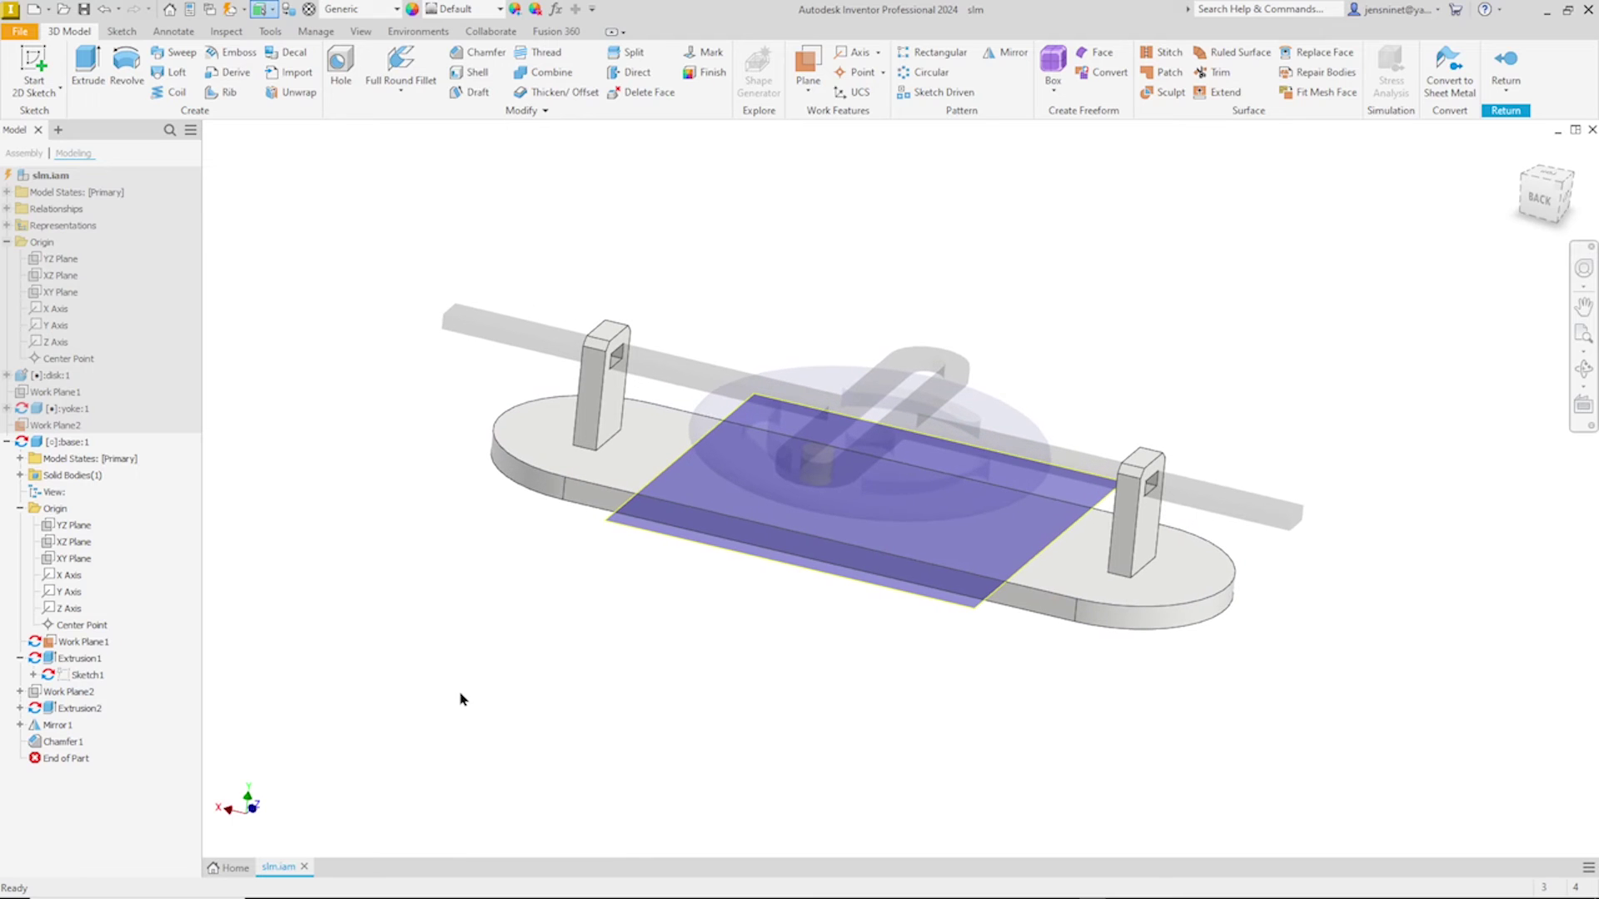
click(1512, 87)
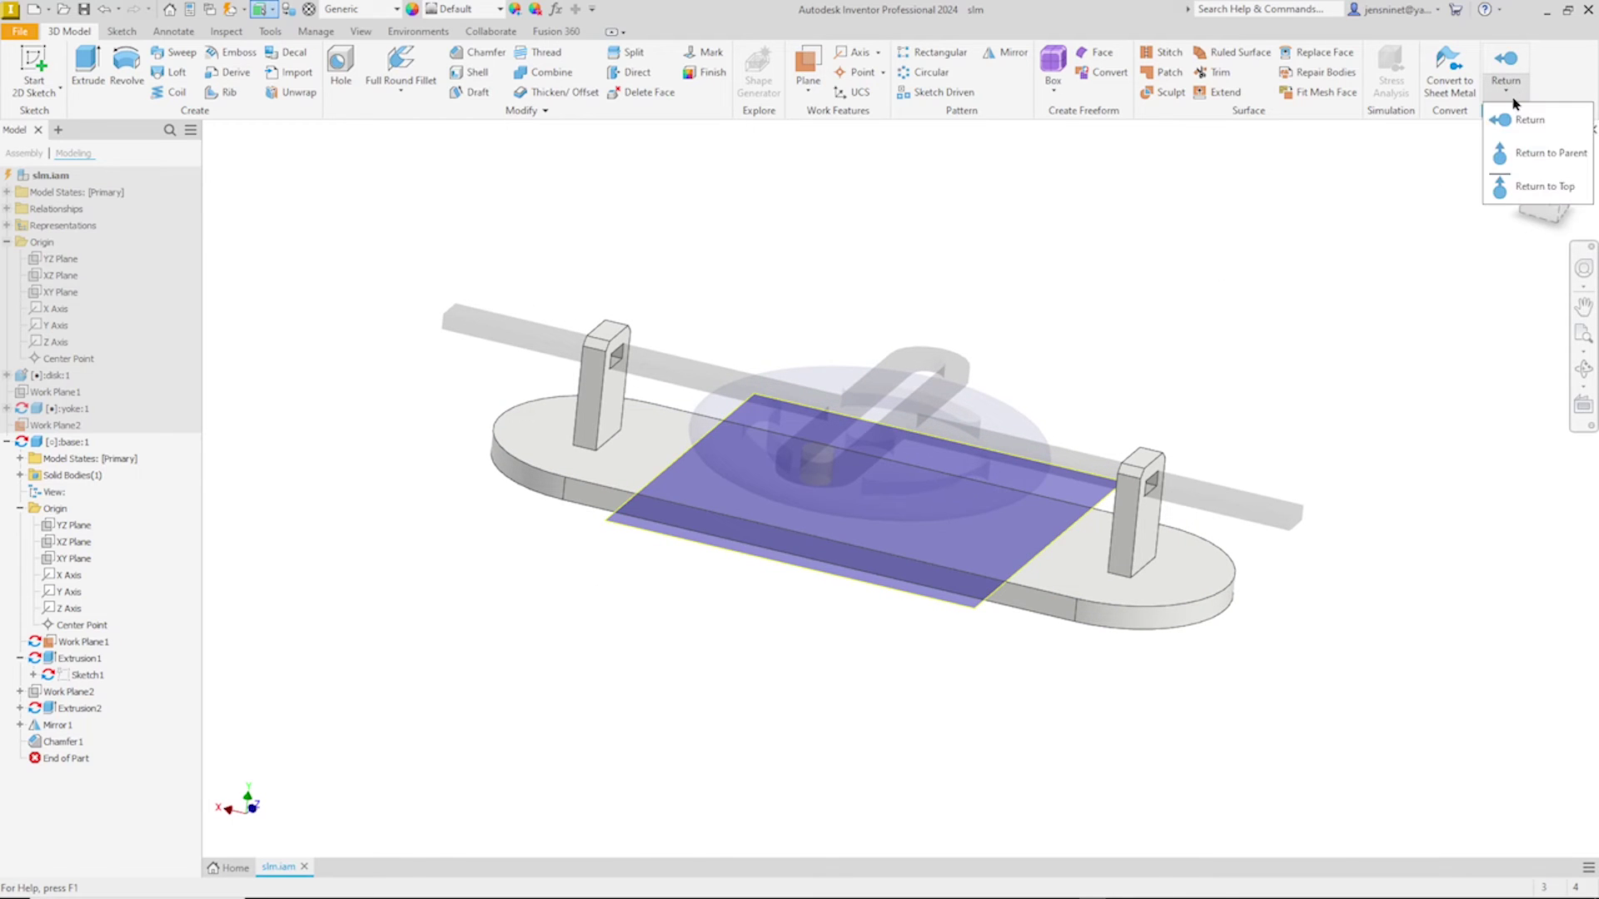
click(1517, 117)
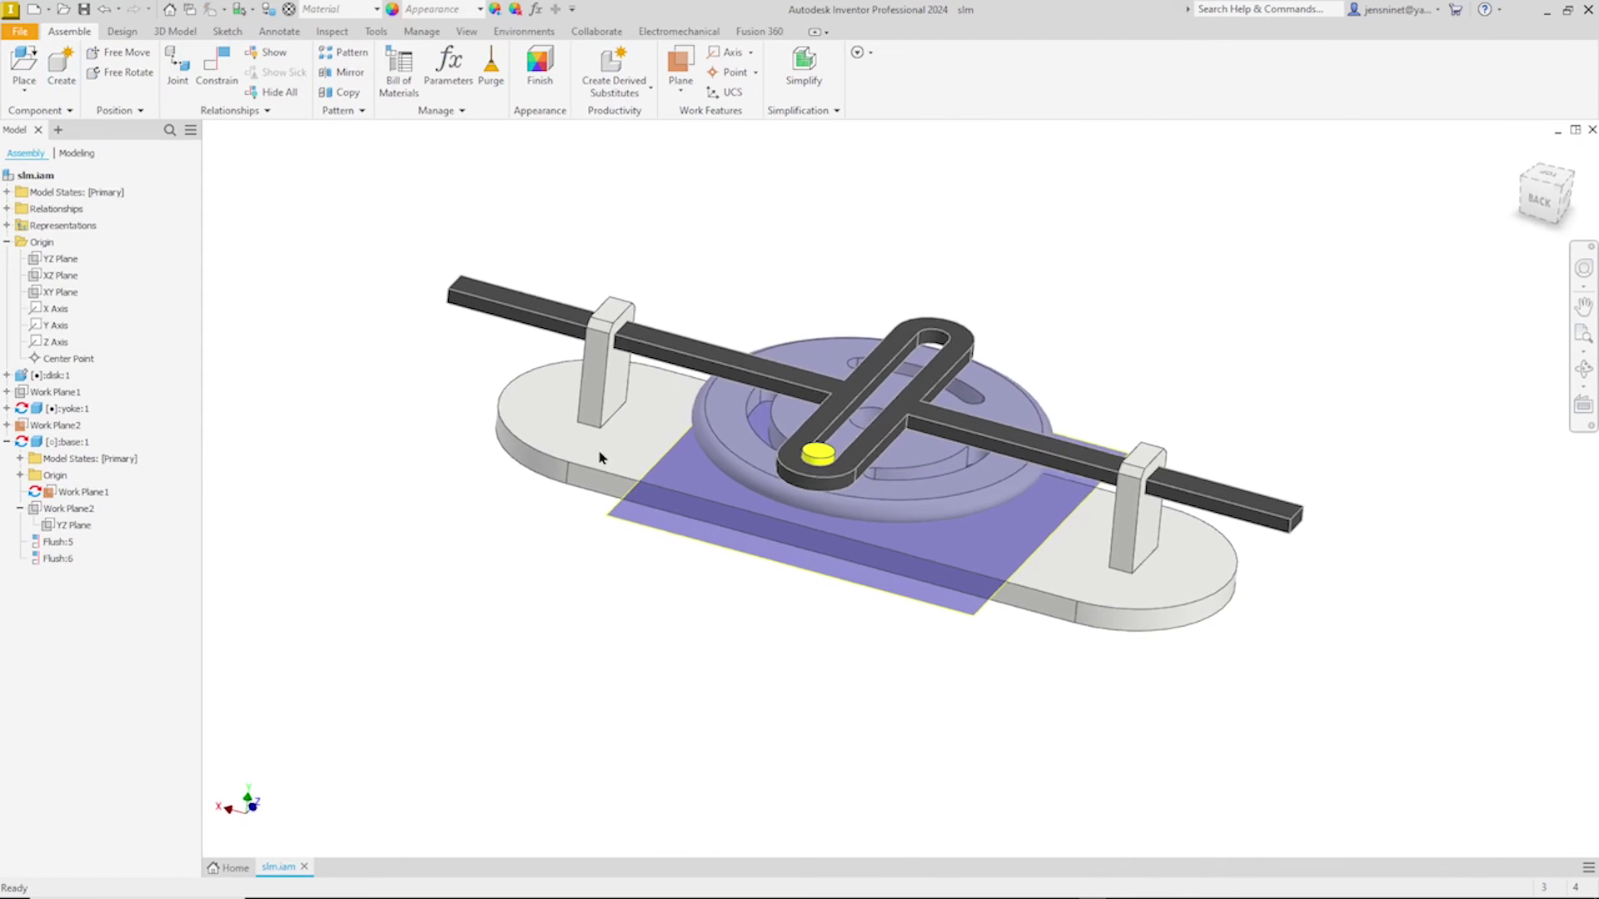
Step: Hide Work Plane2 and the base's Work Plane1 in the assembly
right_click(65, 428)
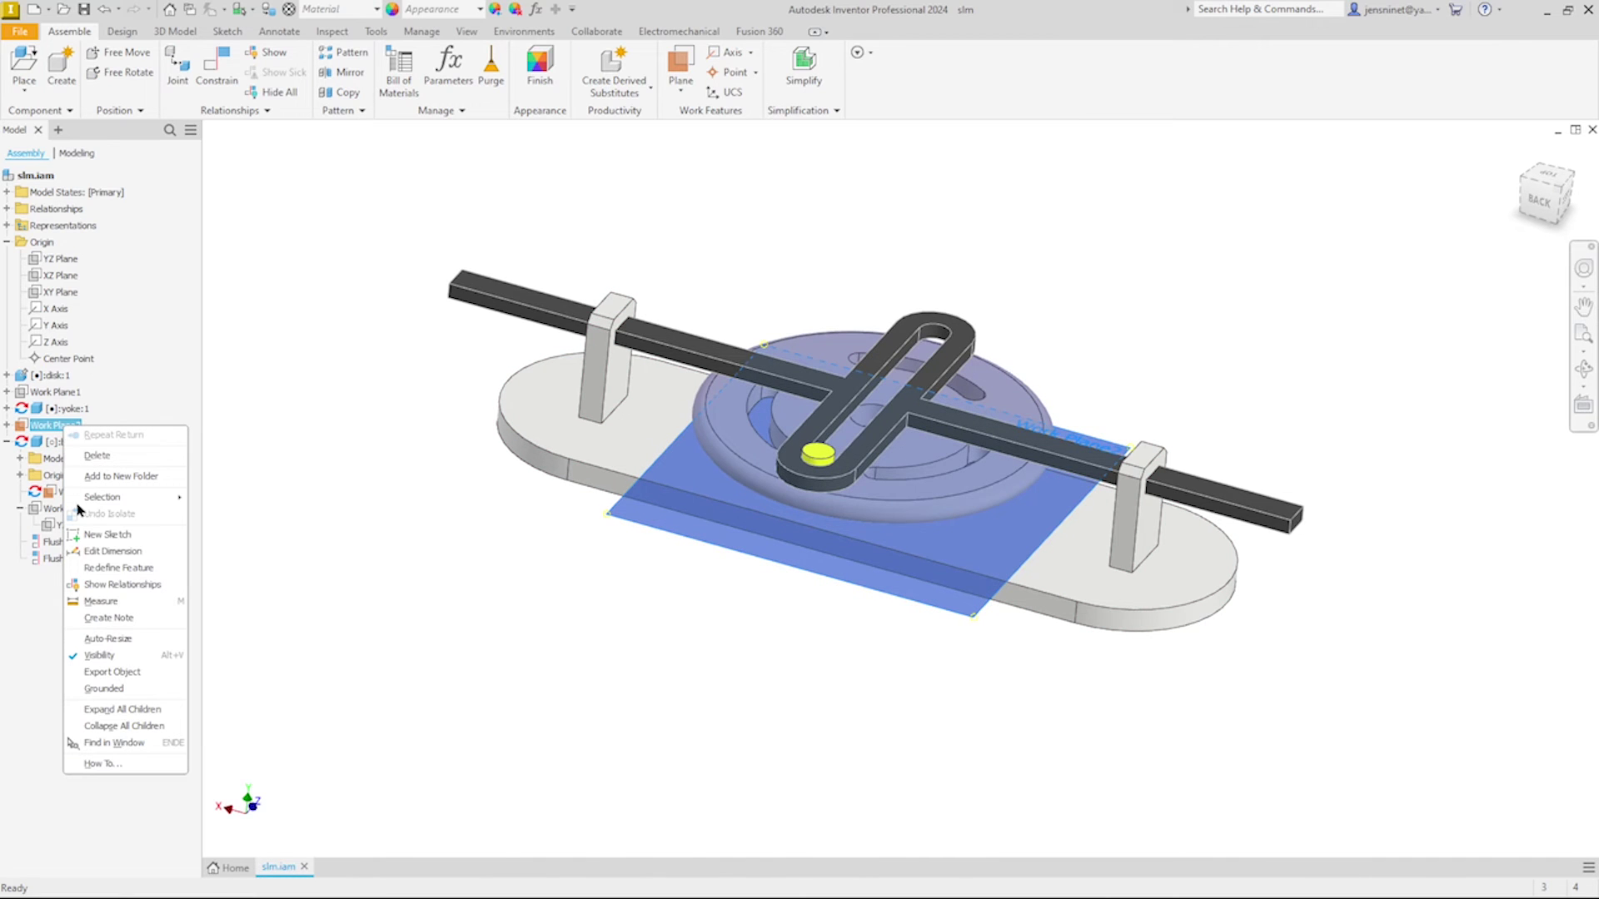
click(102, 656)
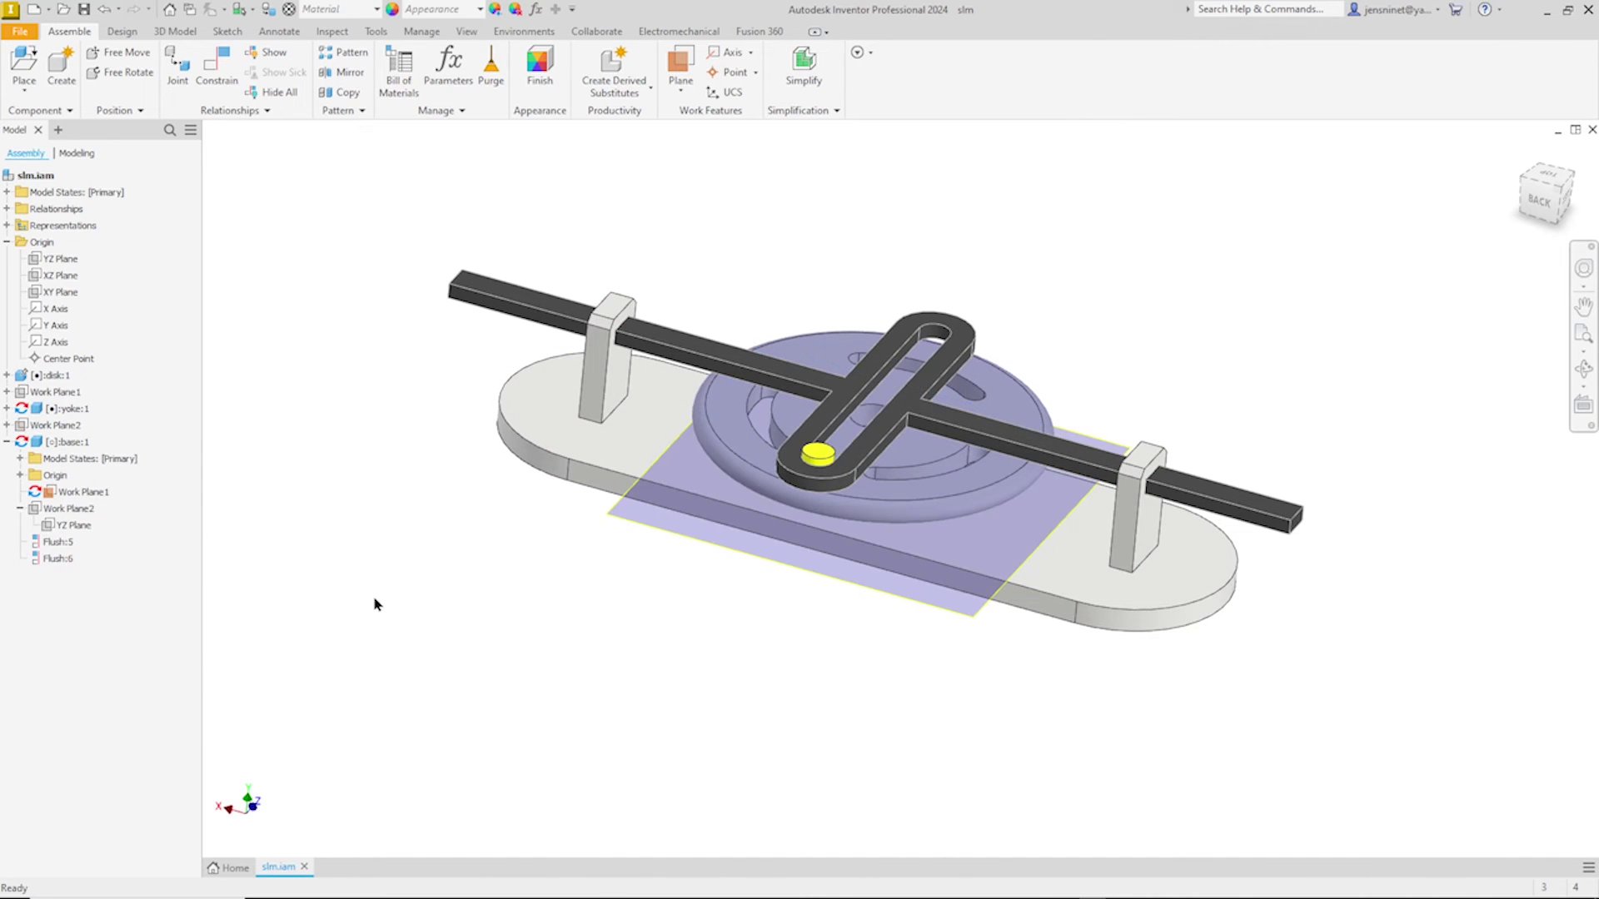
right_click(98, 492)
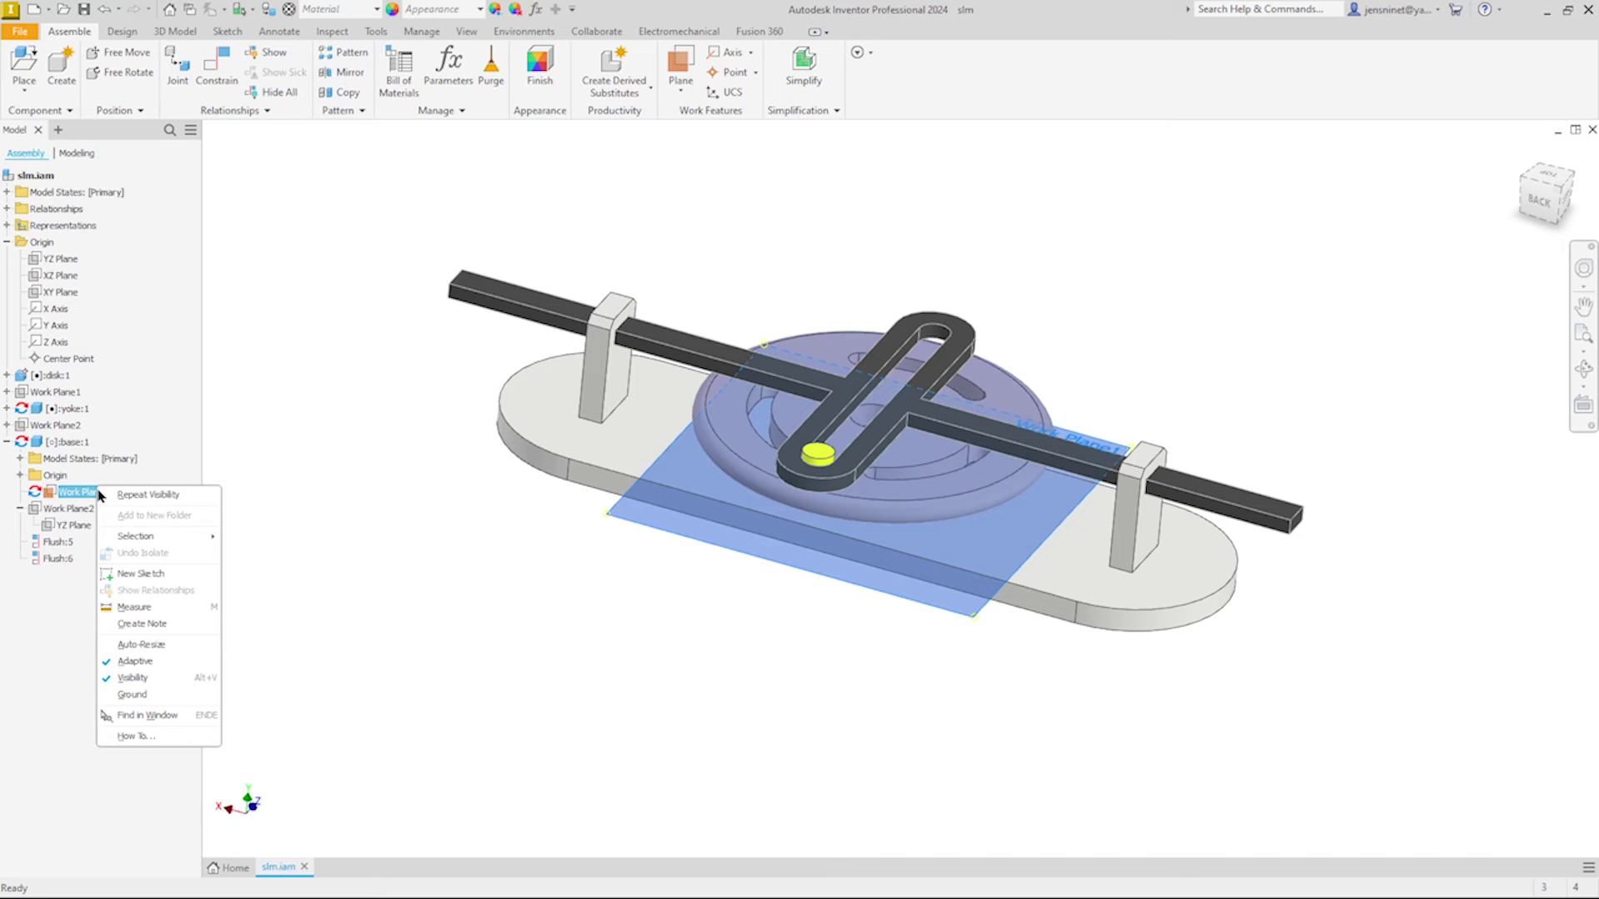
click(132, 679)
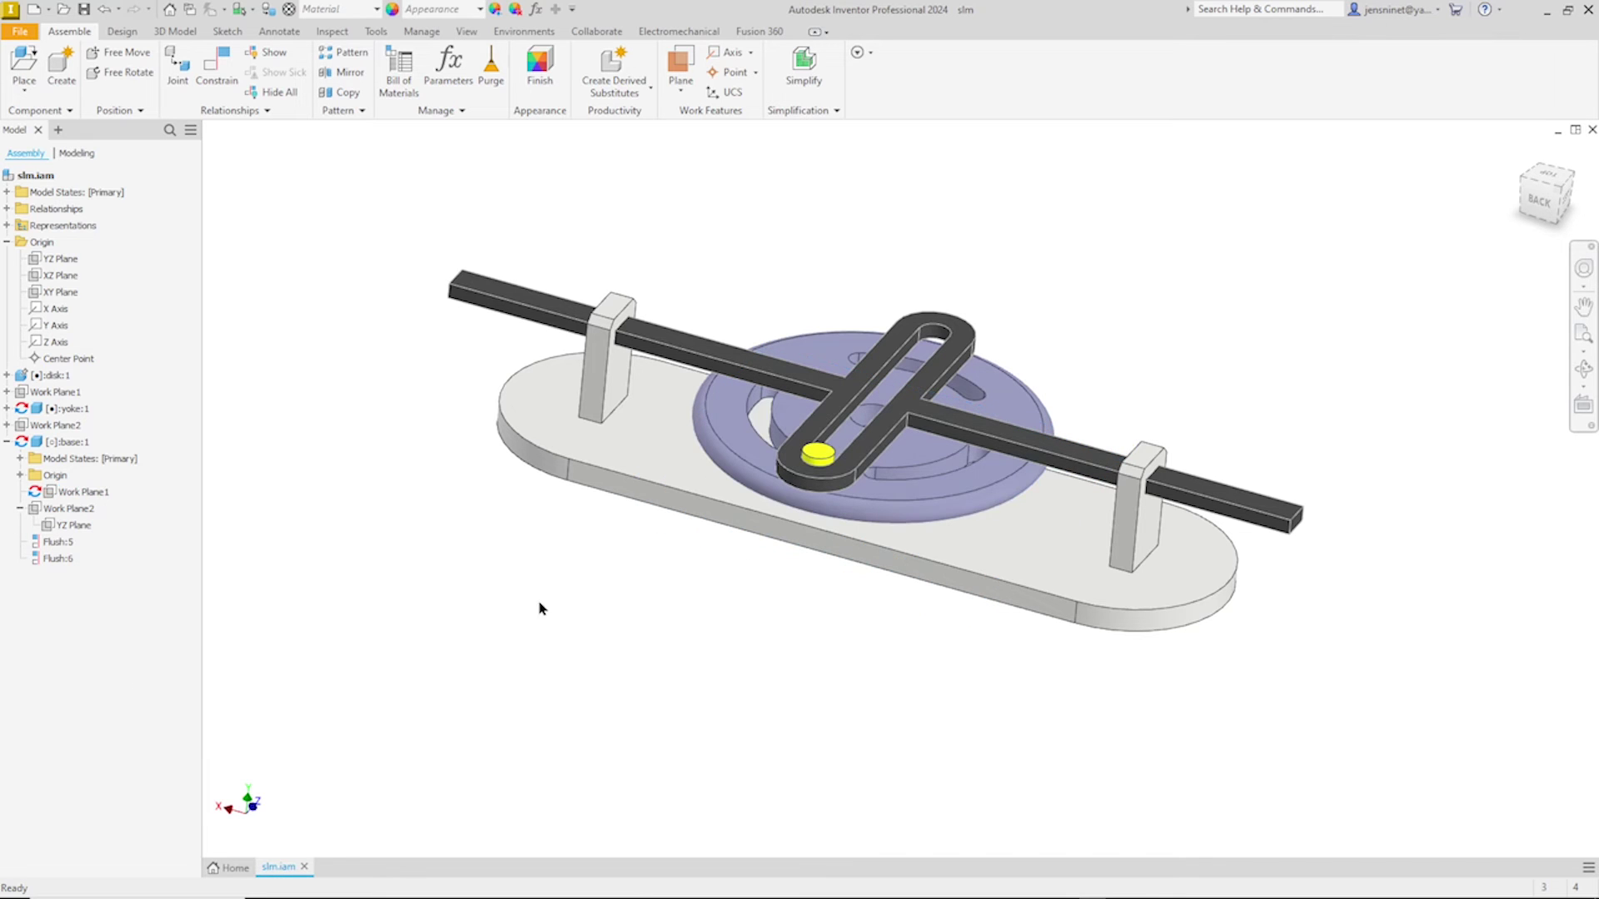
Step: Orbit the assembly to view the three parts from another side and above
shift+middle_drag(540, 608, 882, 544)
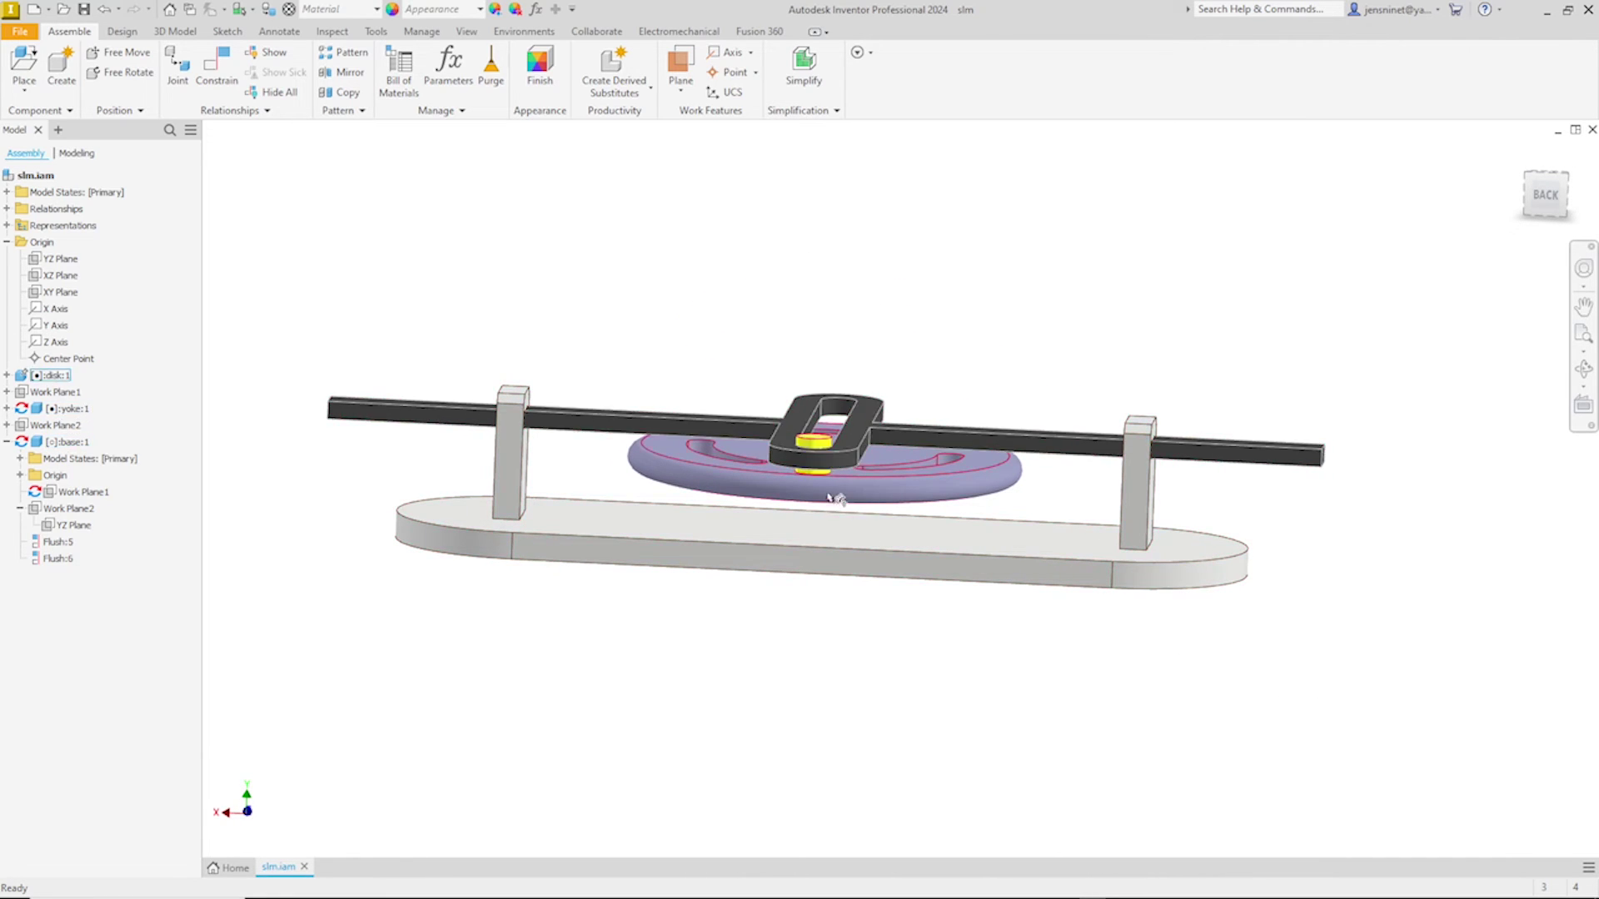
shift+middle_drag(851, 506, 510, 554)
shift+middle_drag(347, 544, 335, 539)
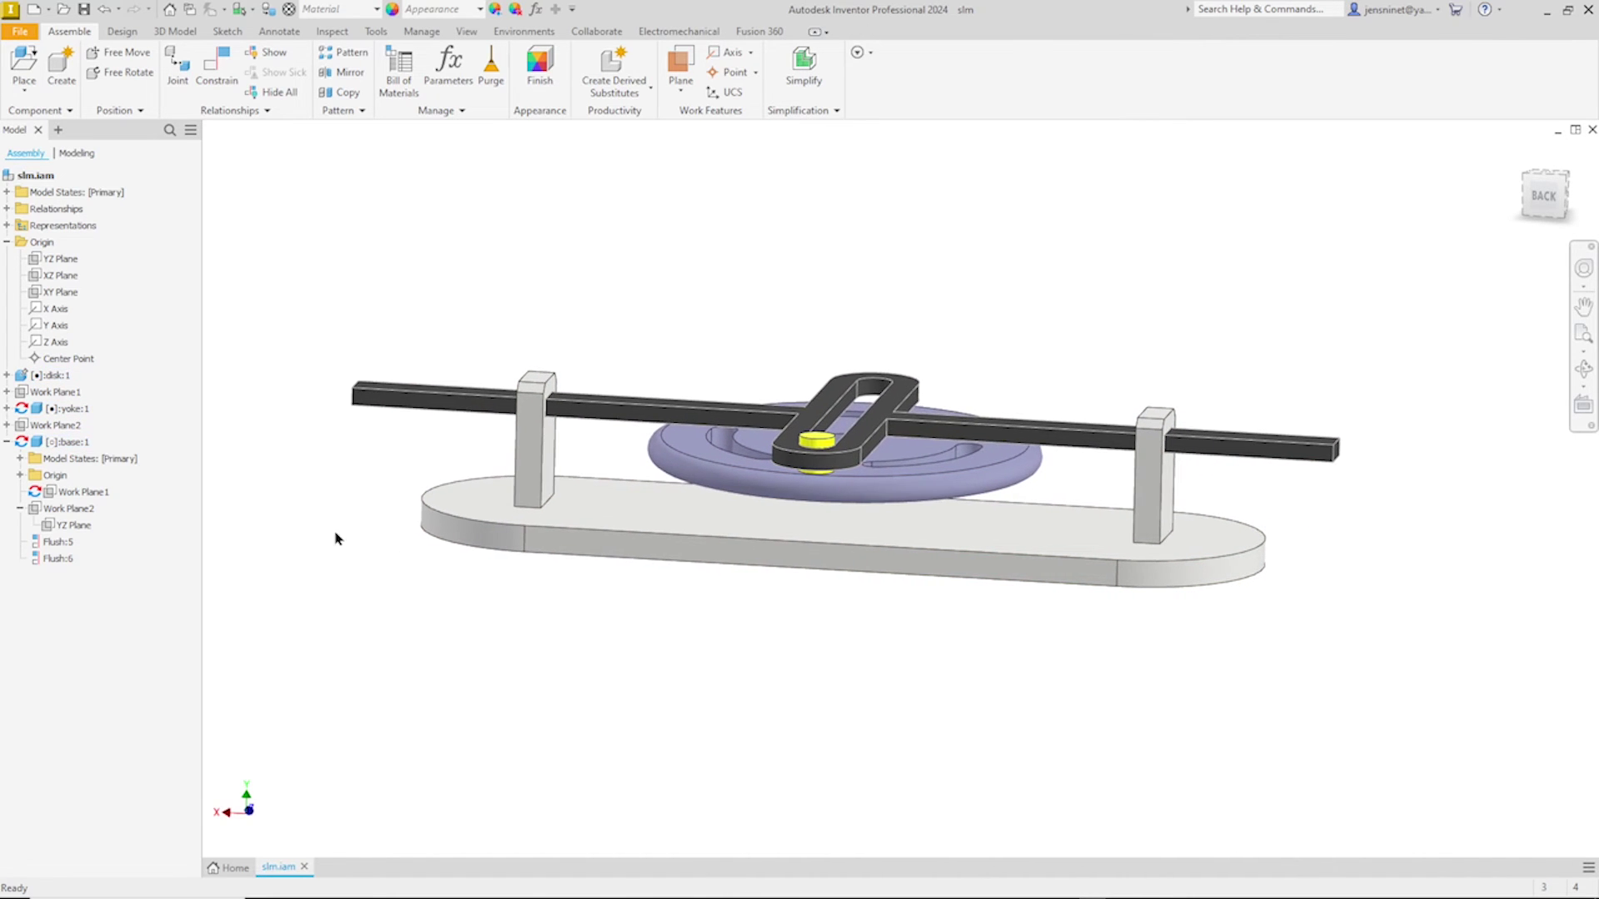
right_click(81, 448)
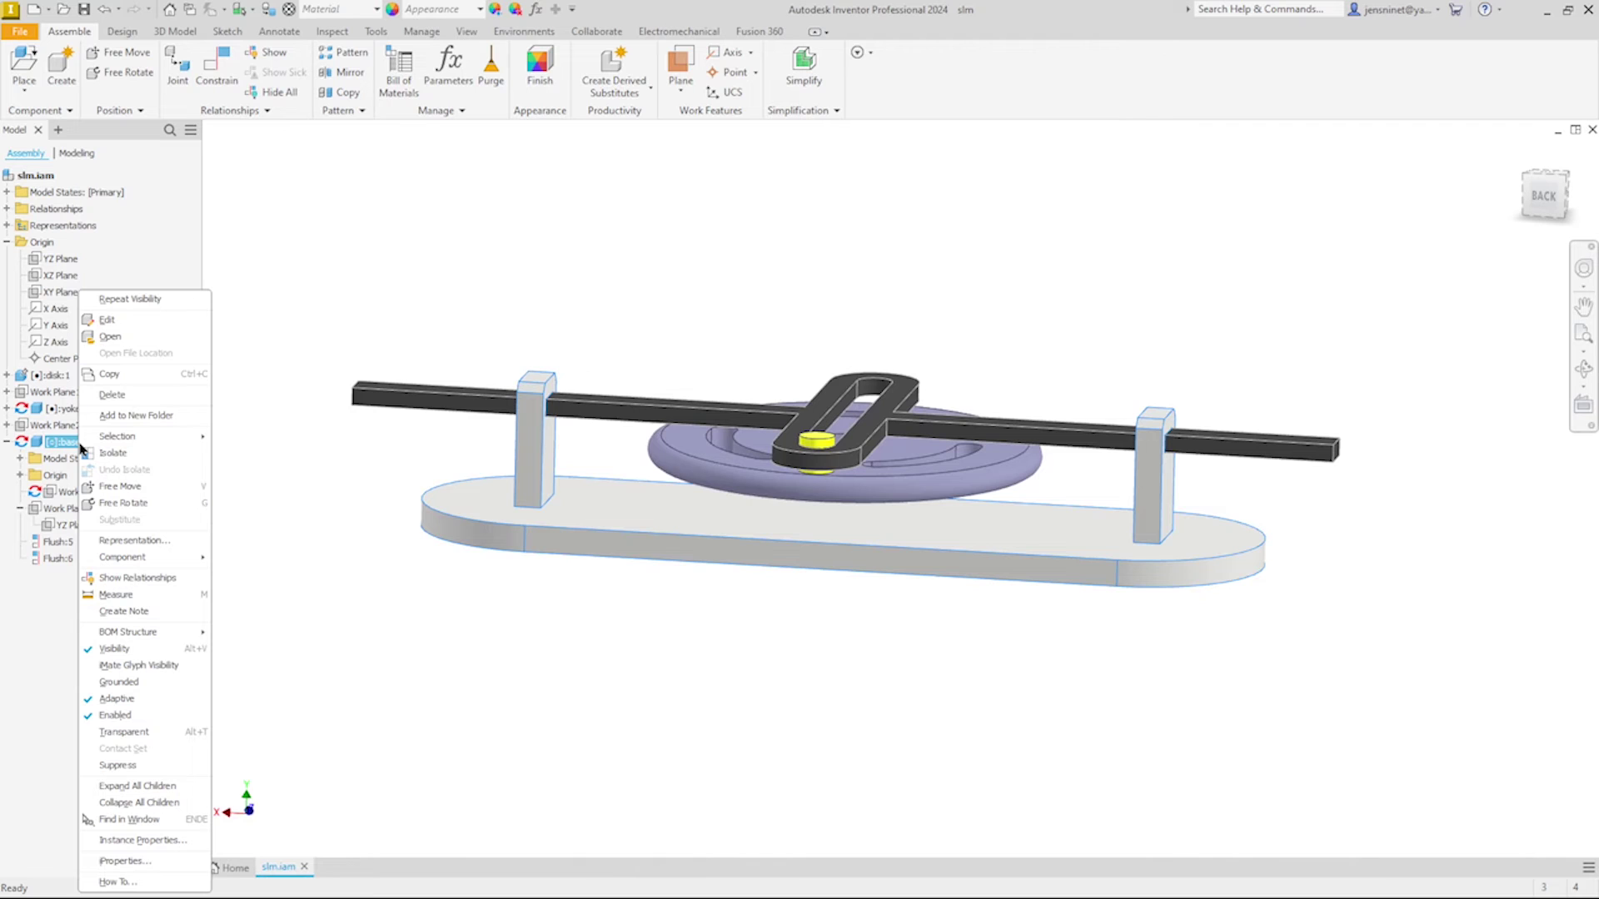
Step: Edit base:1 in place and sketch on its top face, projecting the centre circle
click(107, 319)
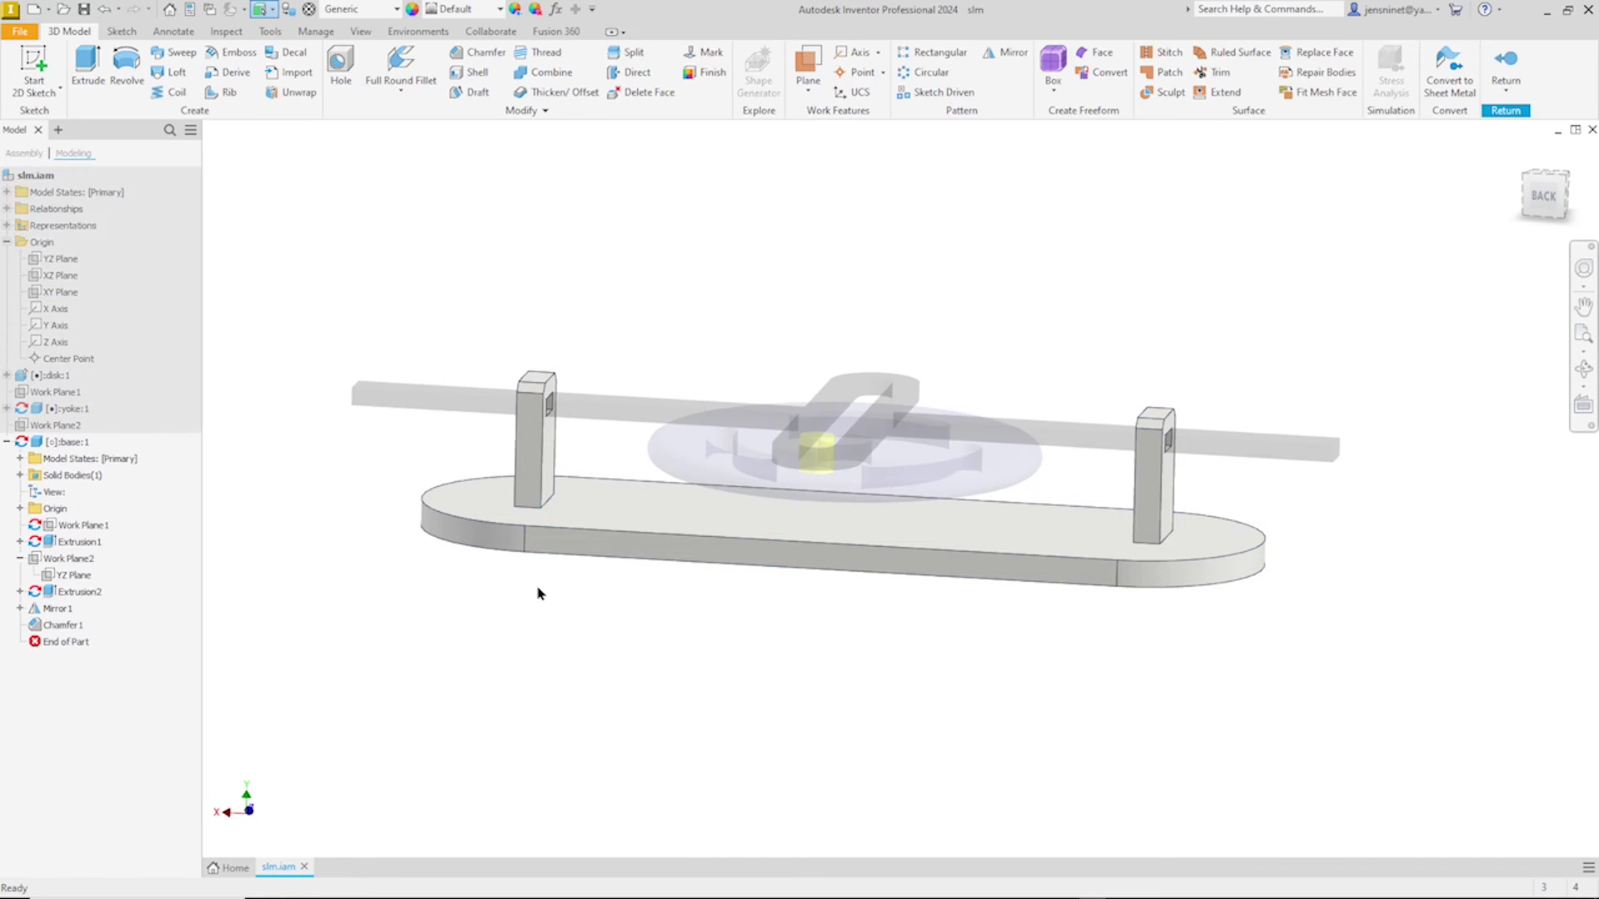
right_click(588, 647)
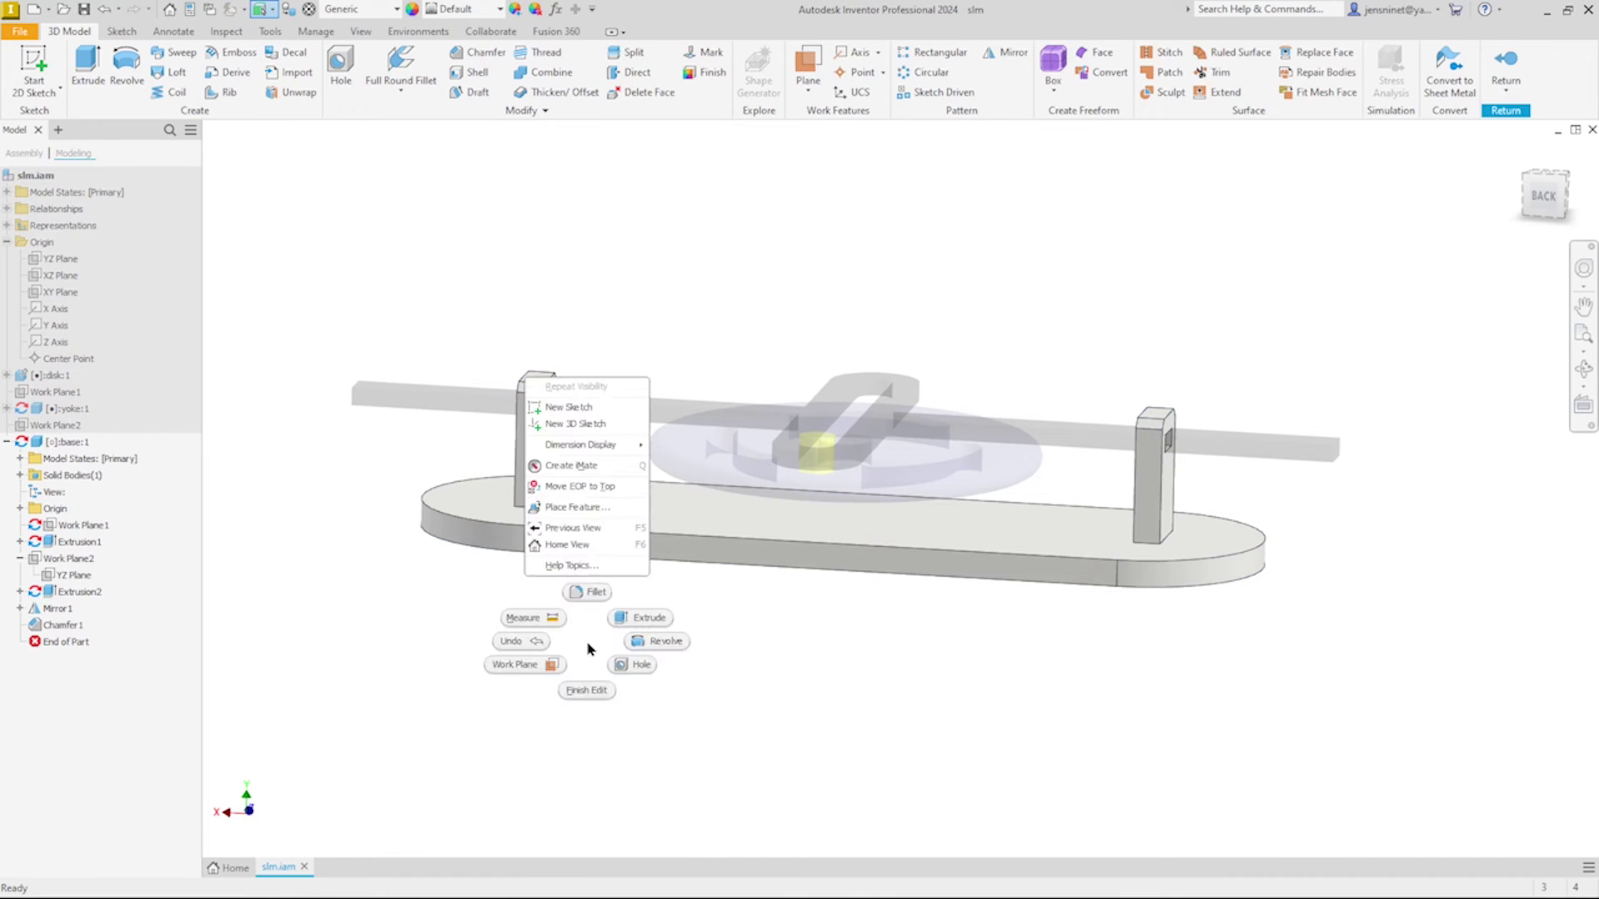
click(583, 408)
click(652, 525)
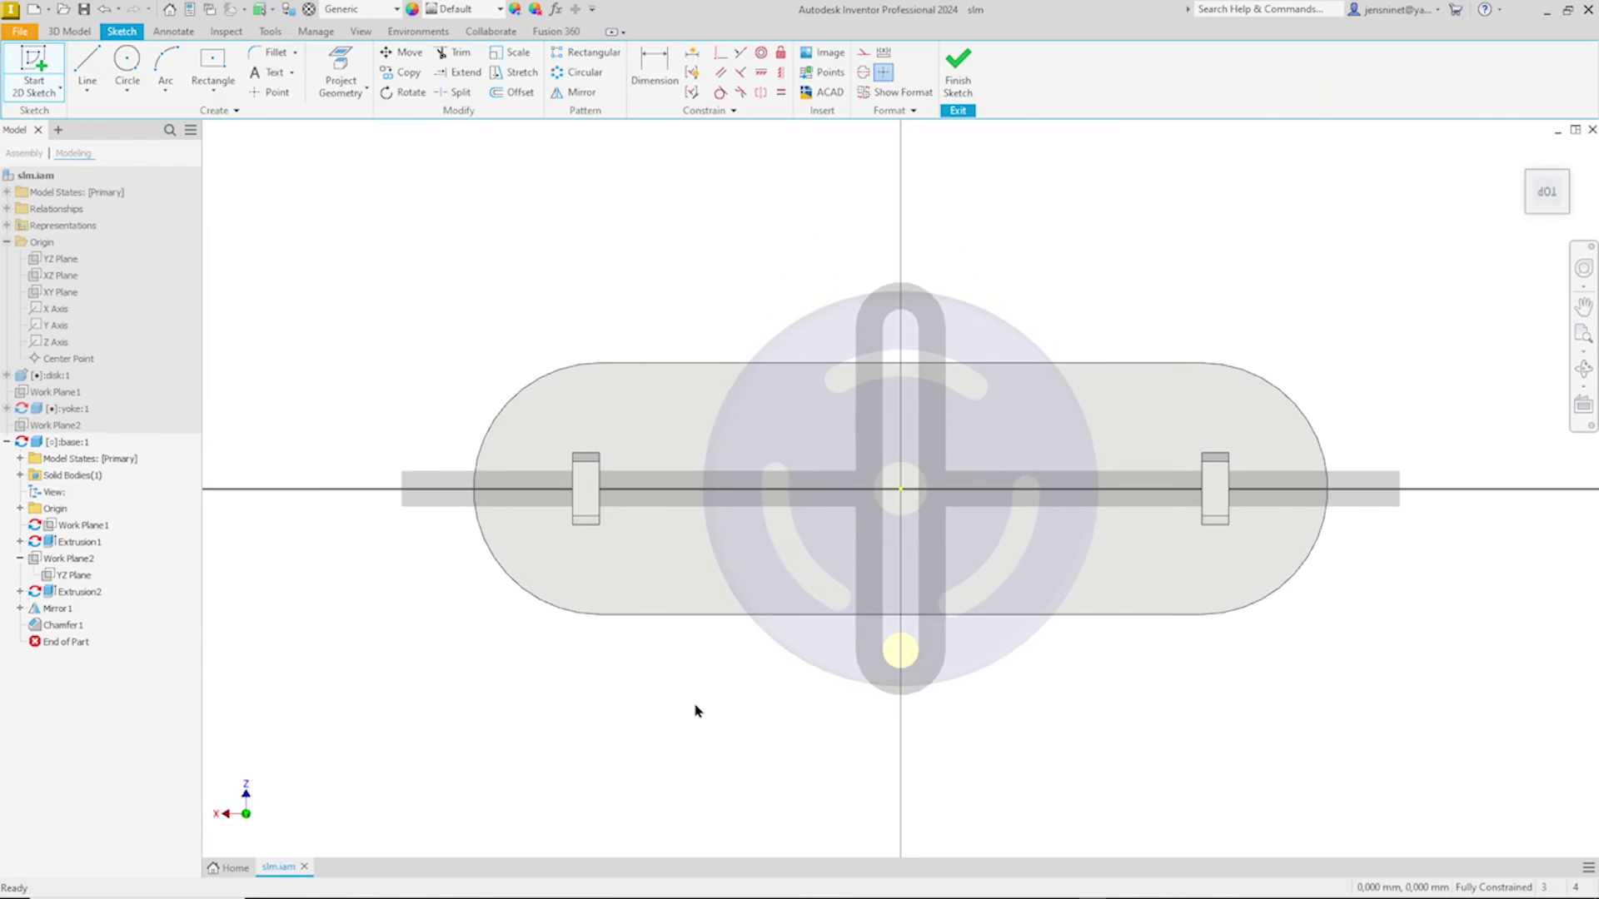
right_click(697, 709)
click(759, 727)
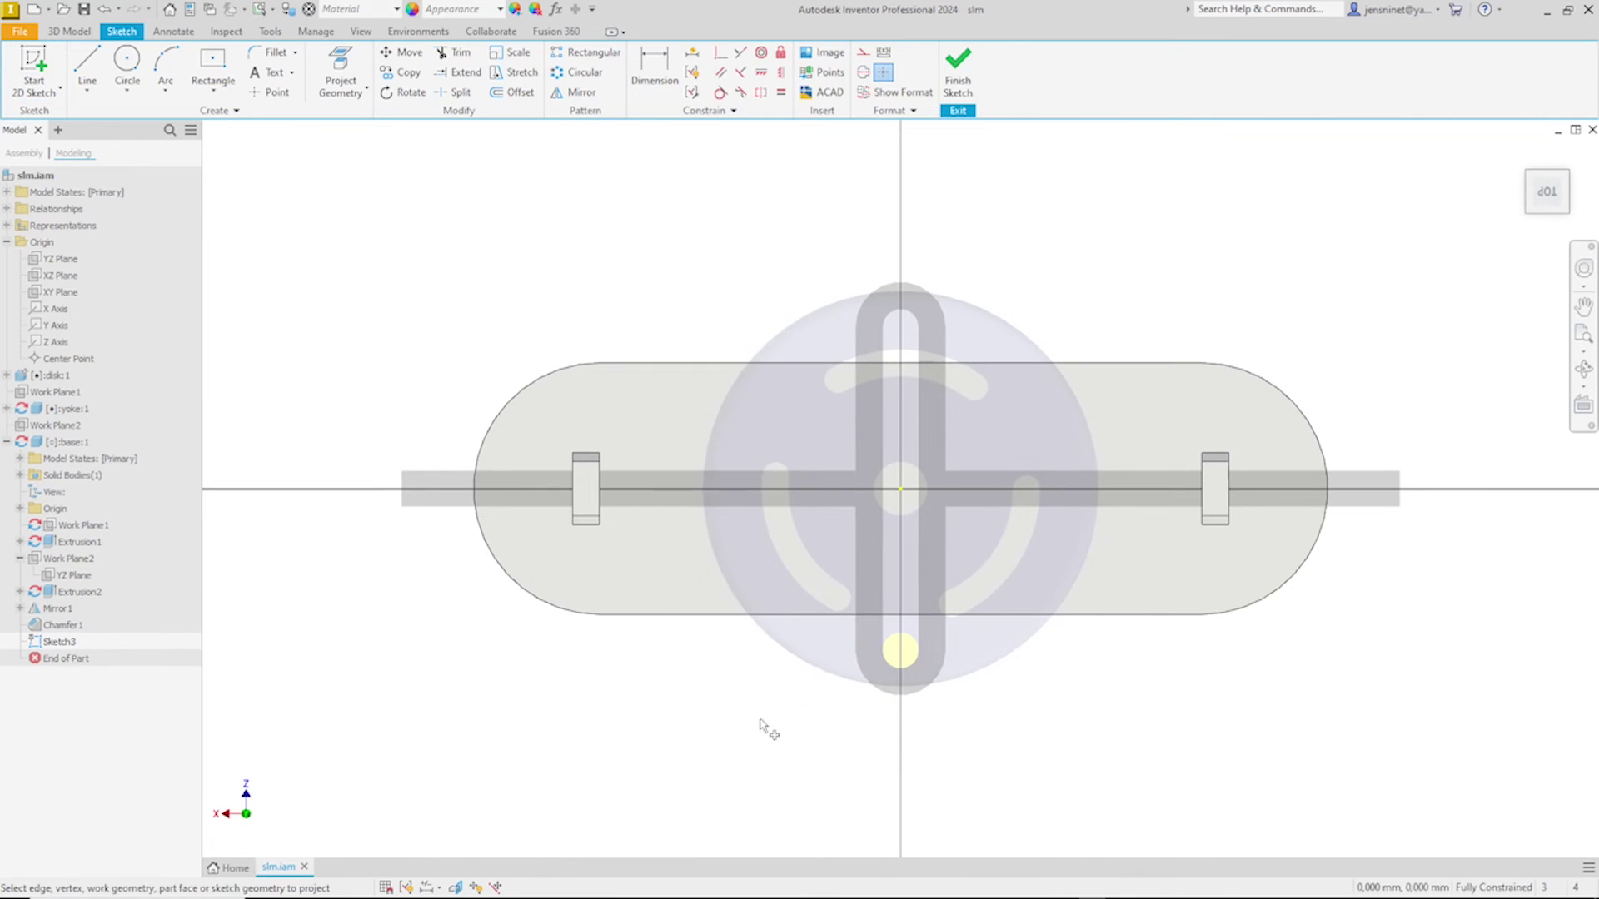
right_click(911, 474)
click(964, 476)
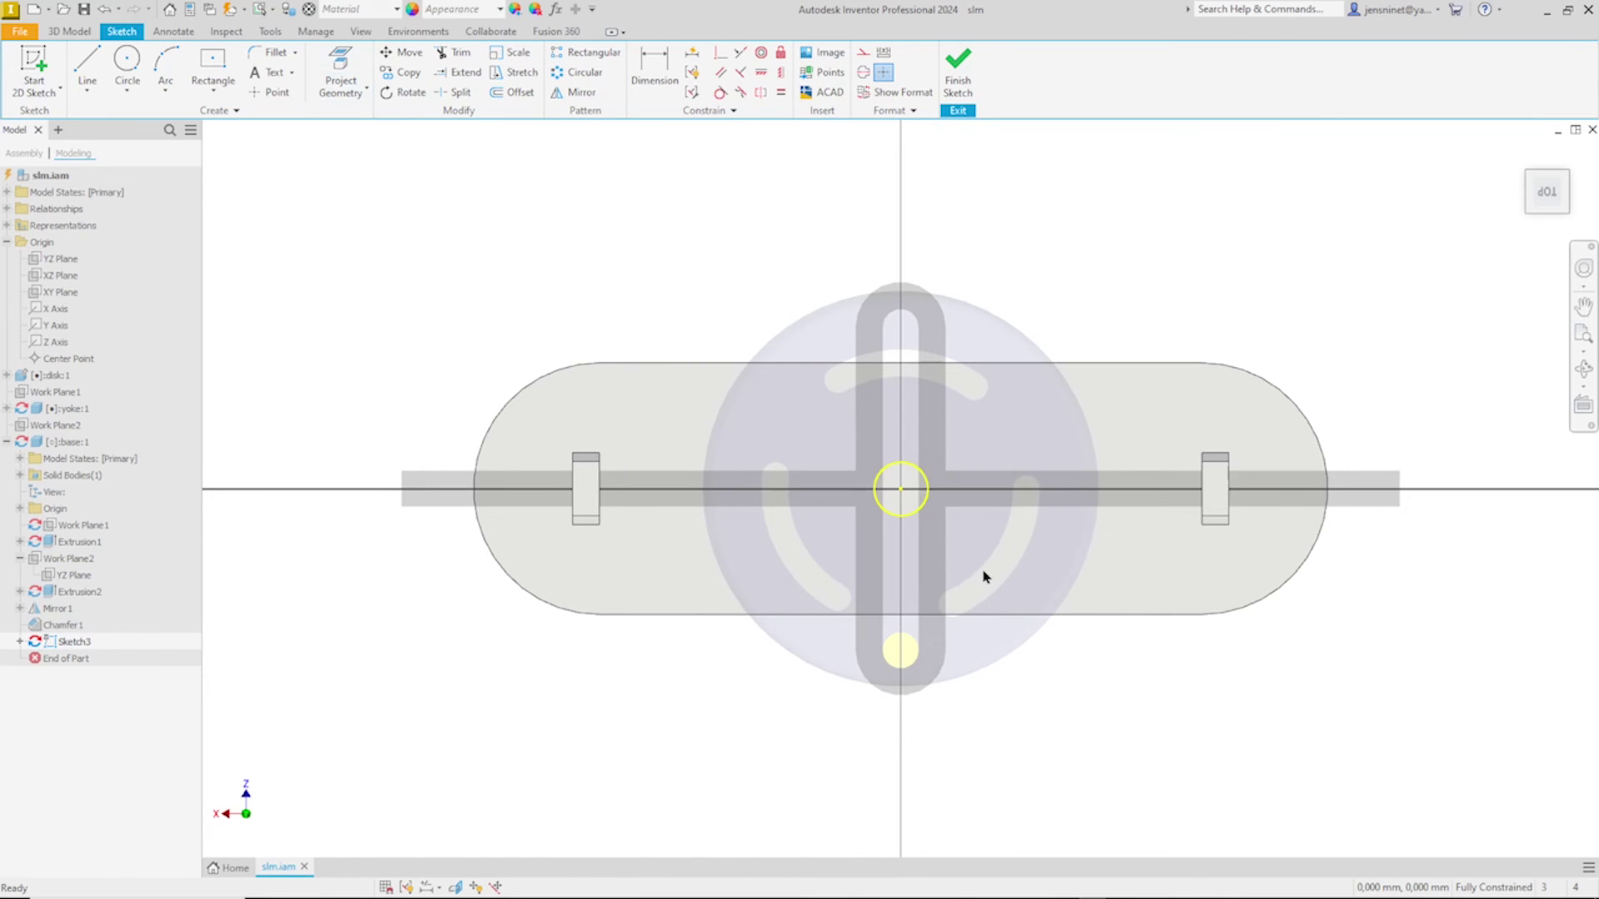
right_click(1031, 709)
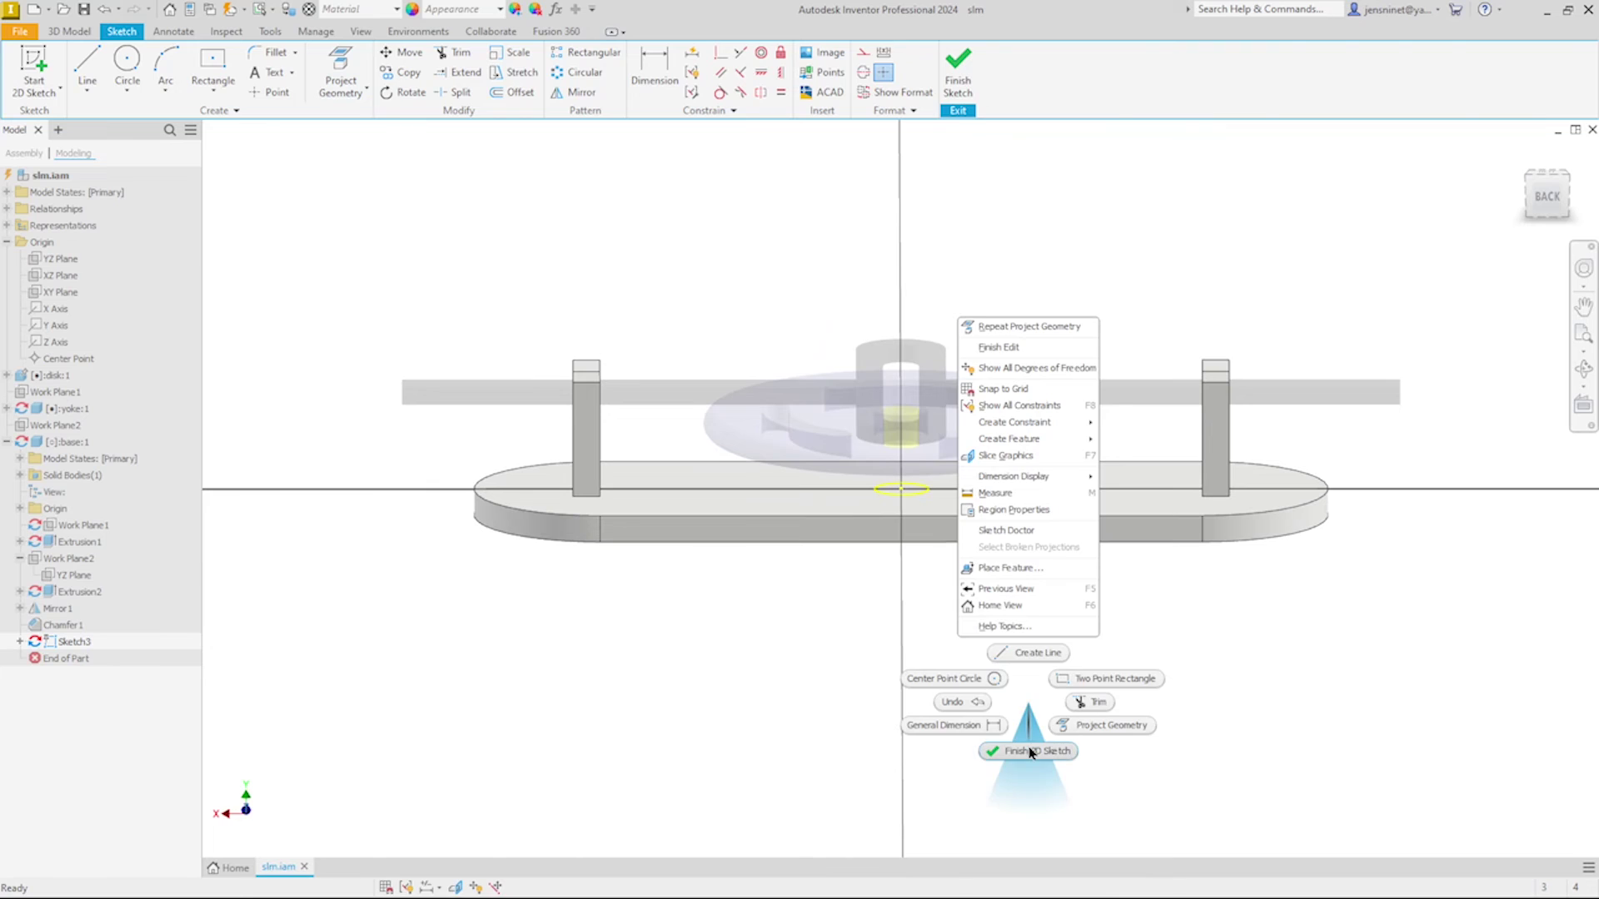
click(1023, 749)
Step: Extrude the projected circle up to the disk face to form the central post
right_click(1017, 703)
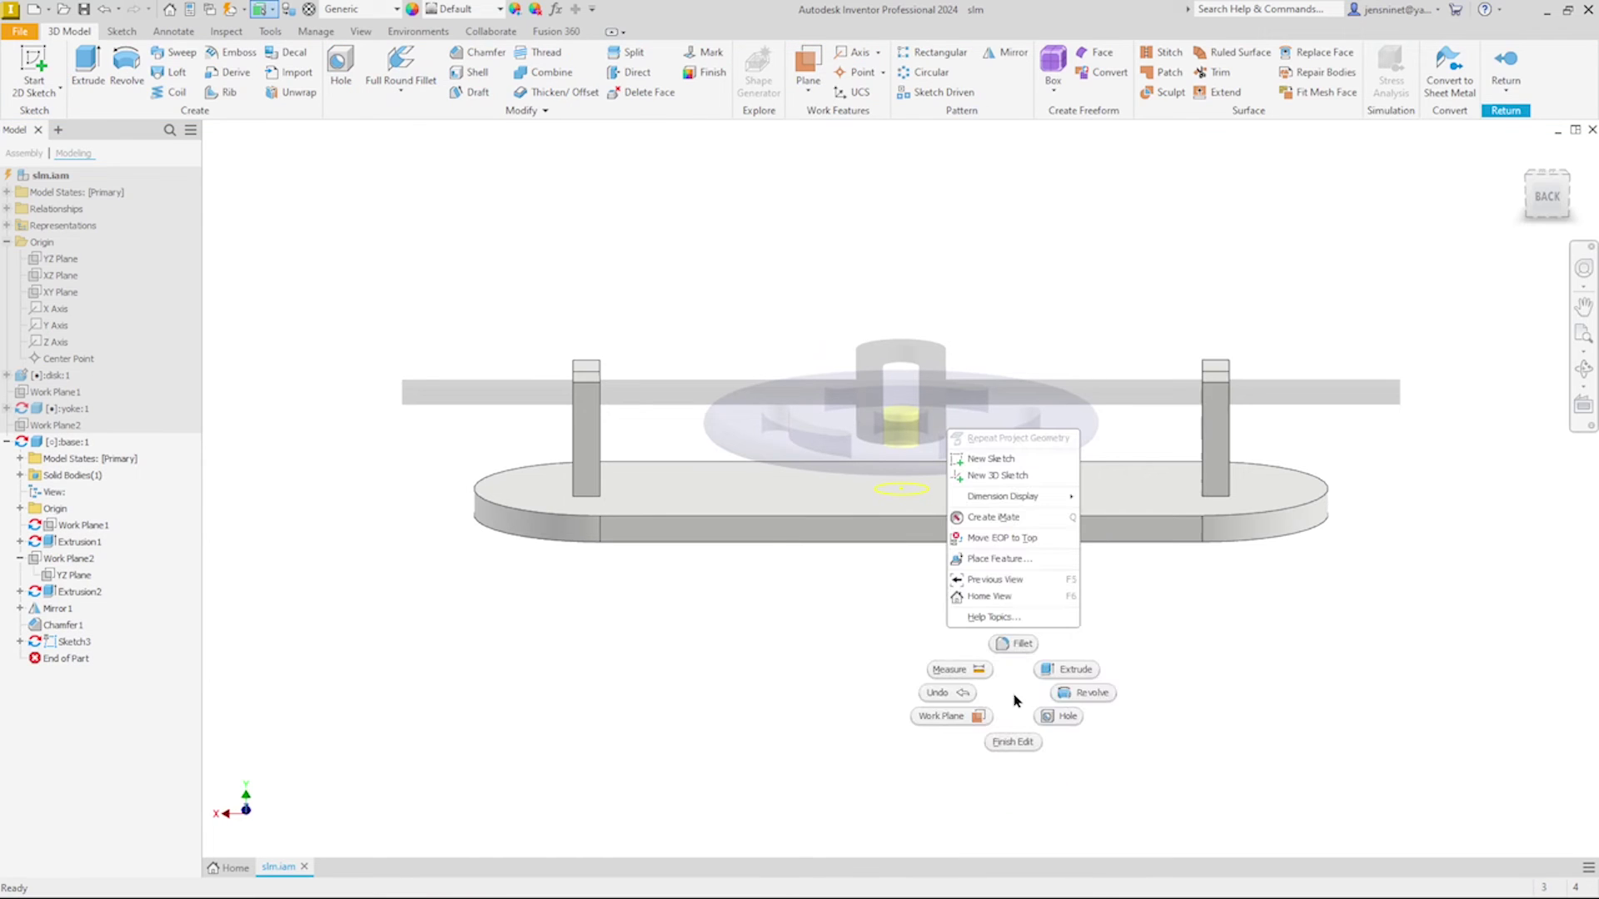
click(1068, 671)
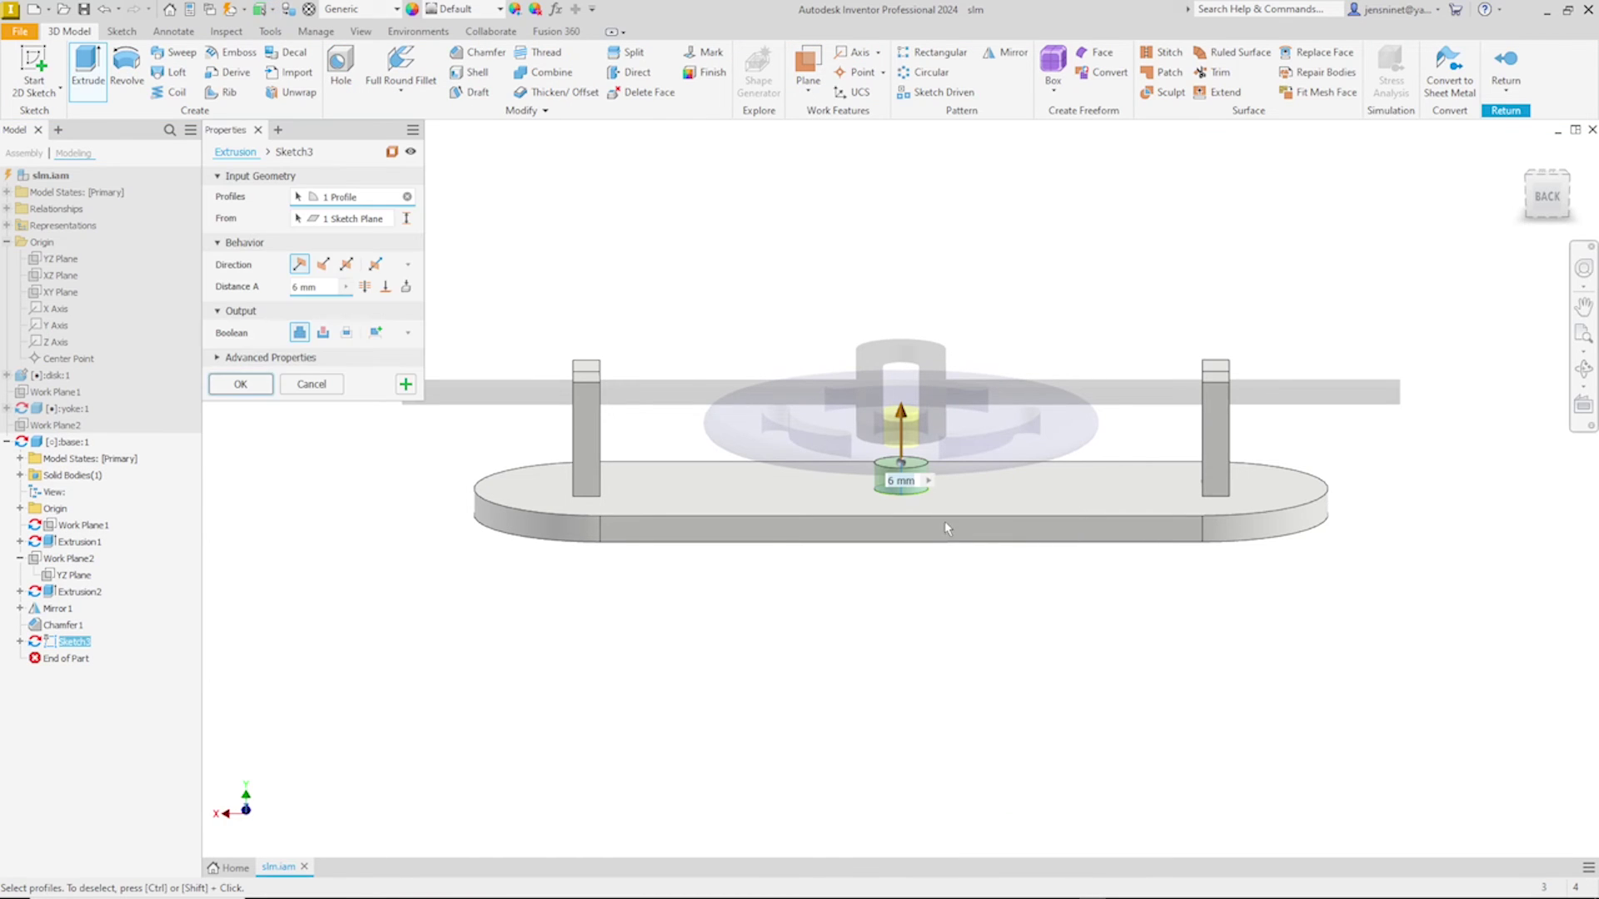
click(385, 287)
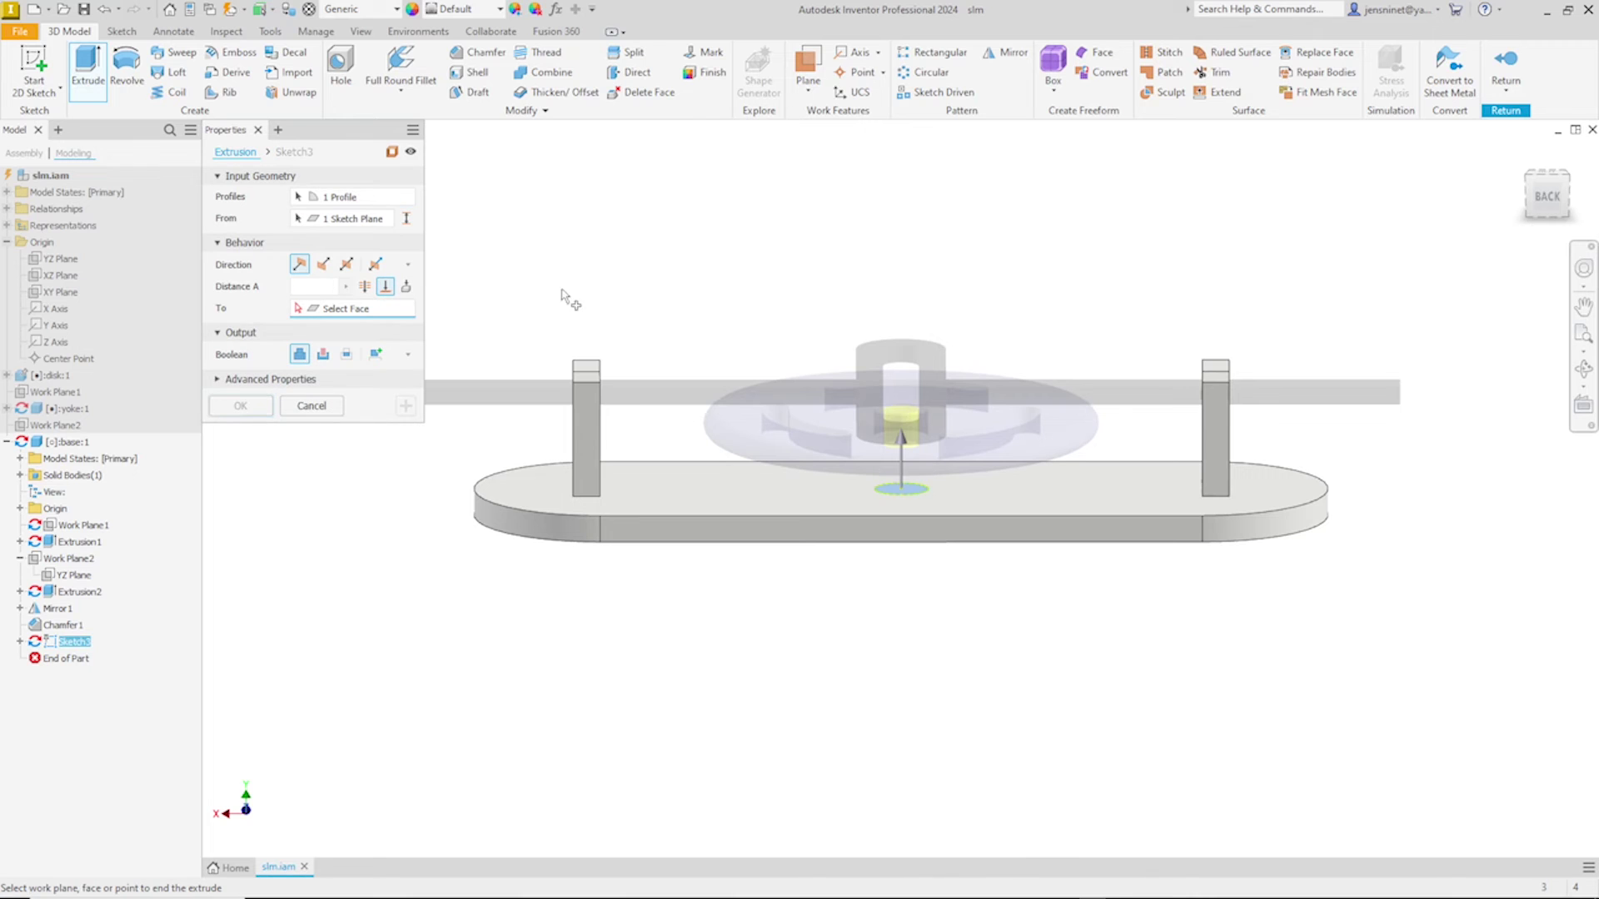
shift+middle_drag(563, 296, 972, 431)
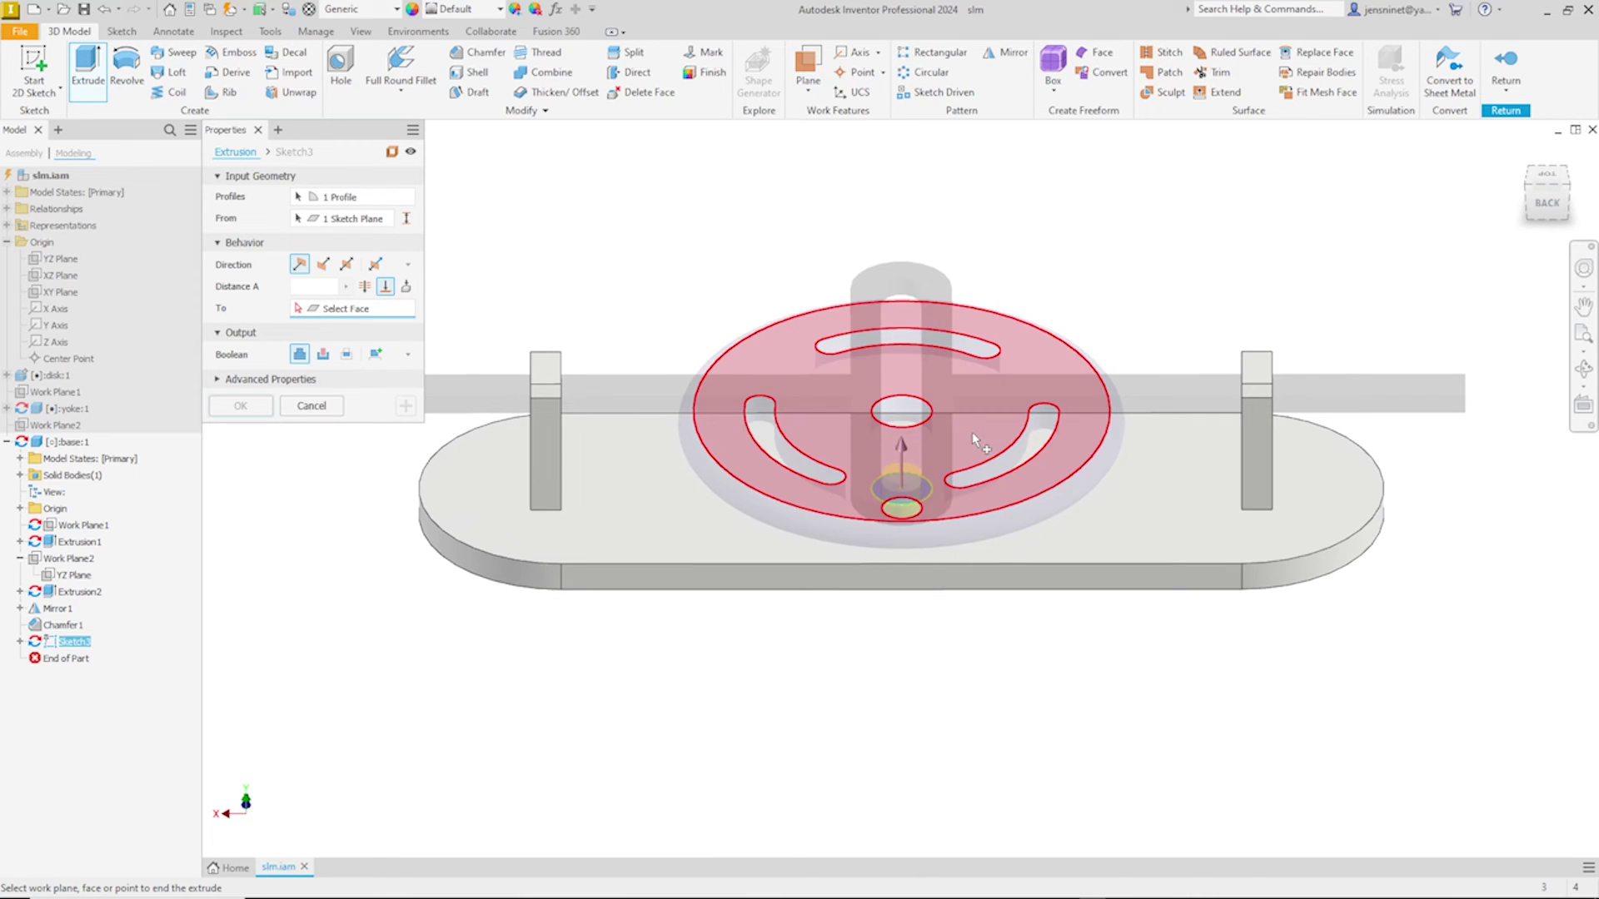
click(971, 431)
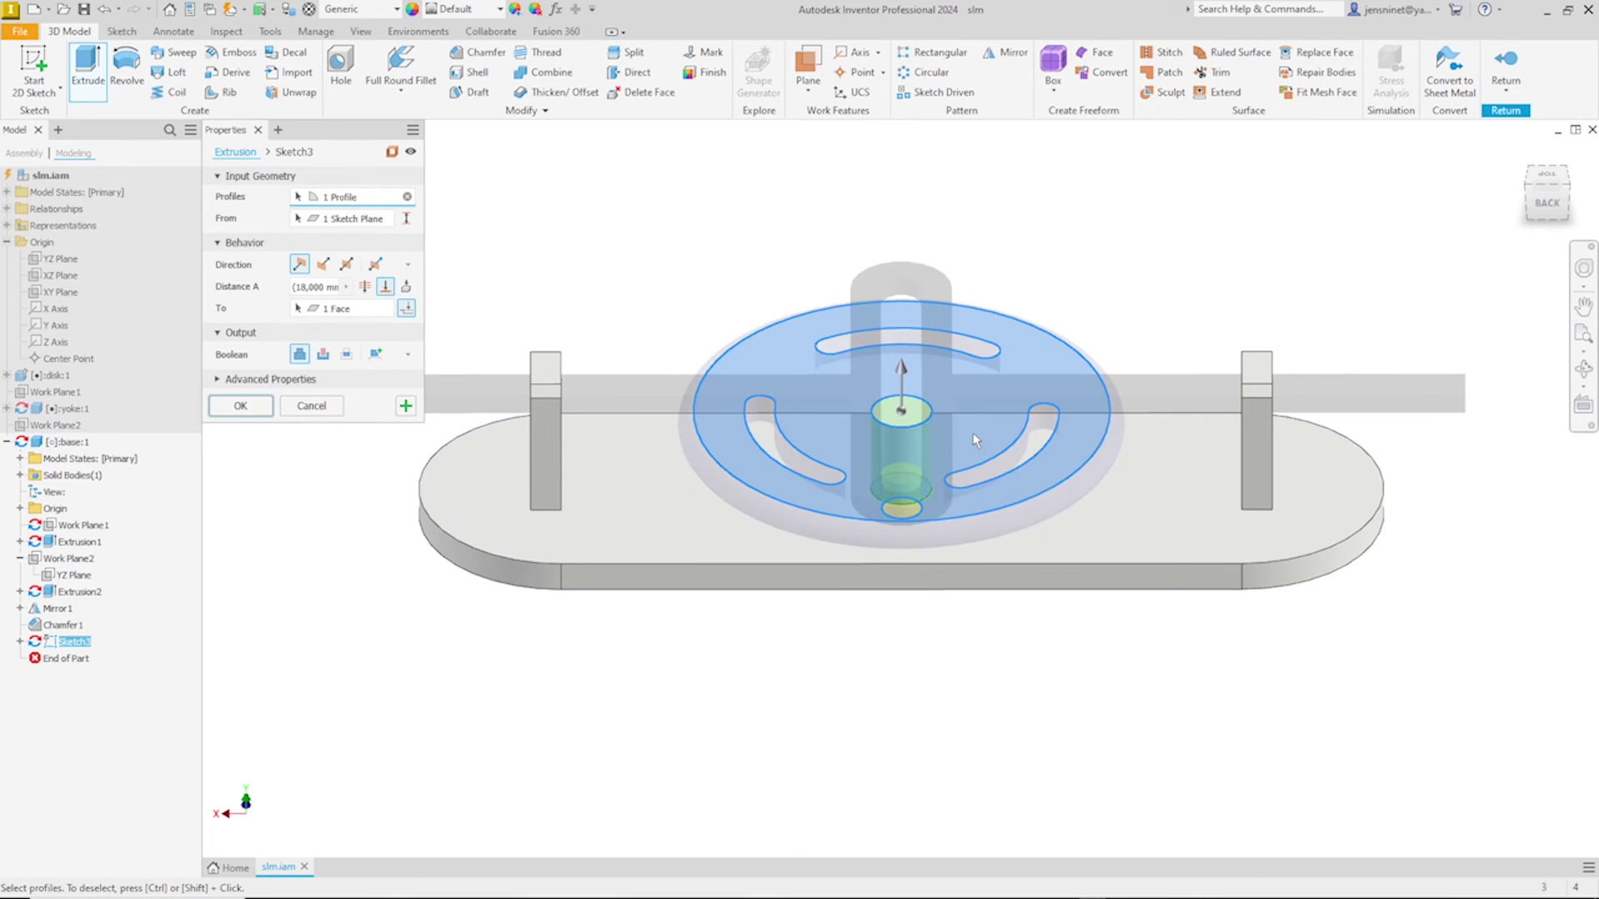
click(241, 406)
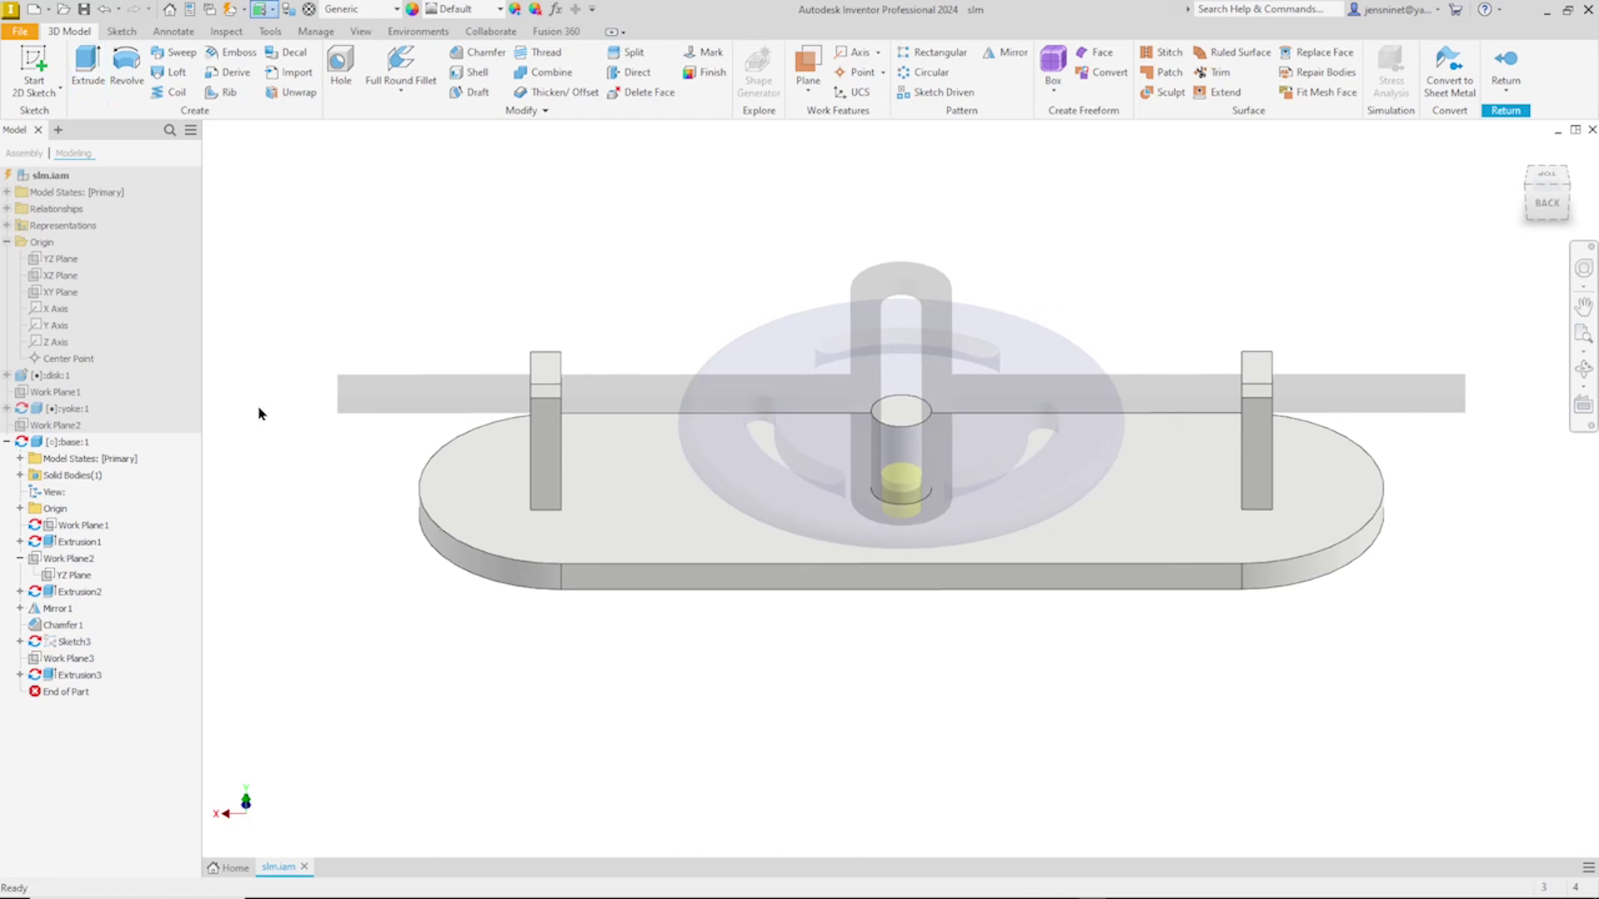
Step: Back in the assembly, unground disk:1 and ground base:1
click(1503, 73)
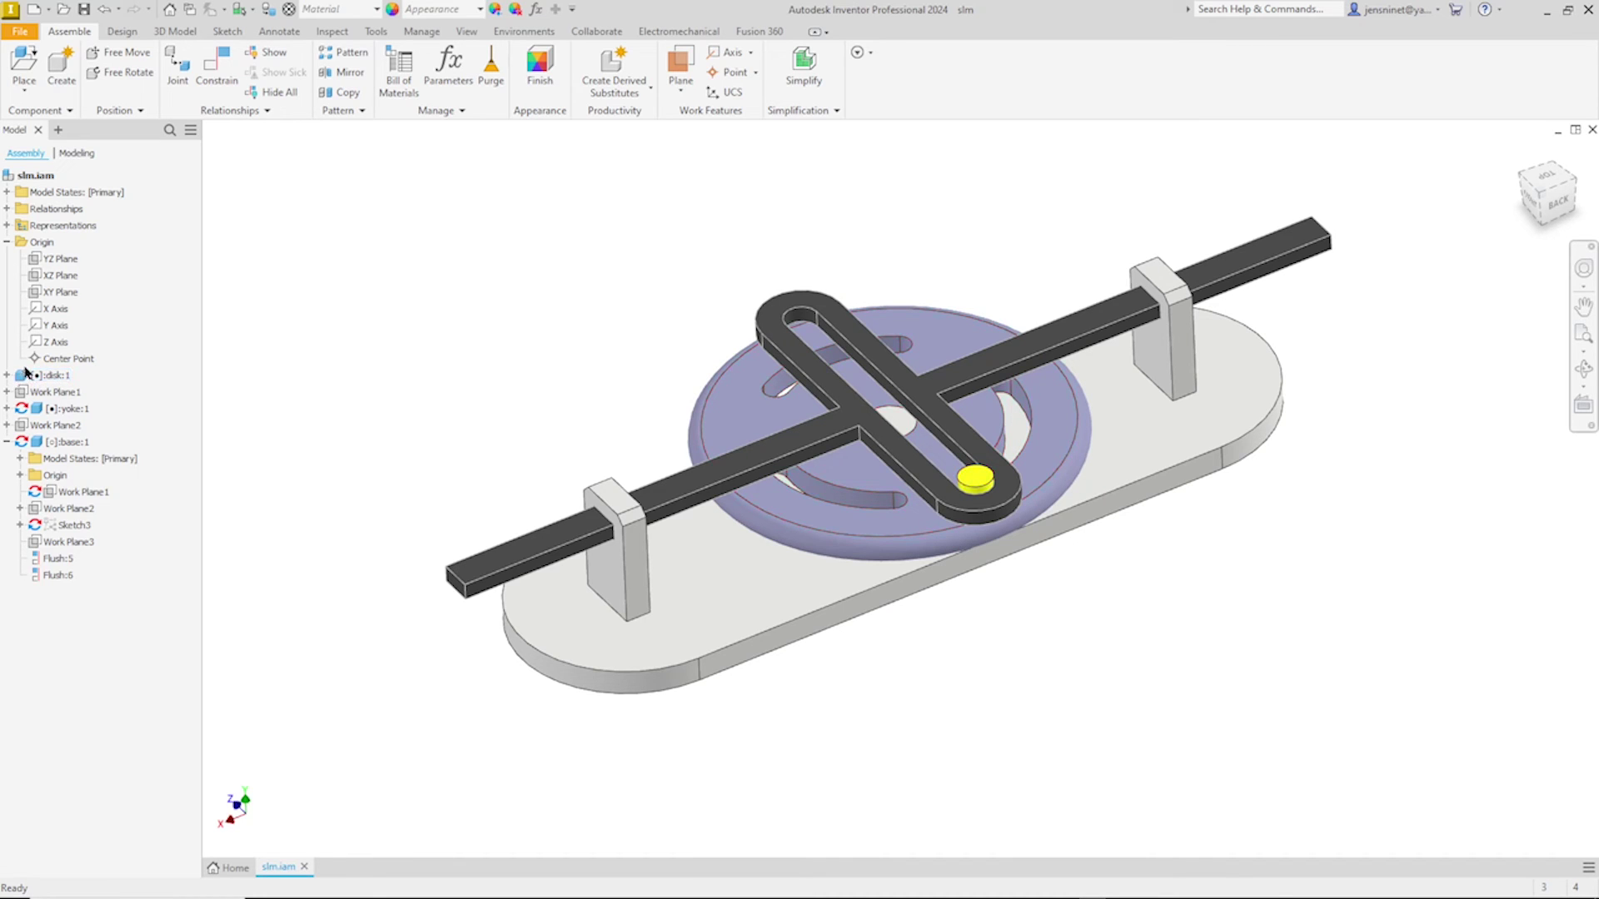
right_click(56, 379)
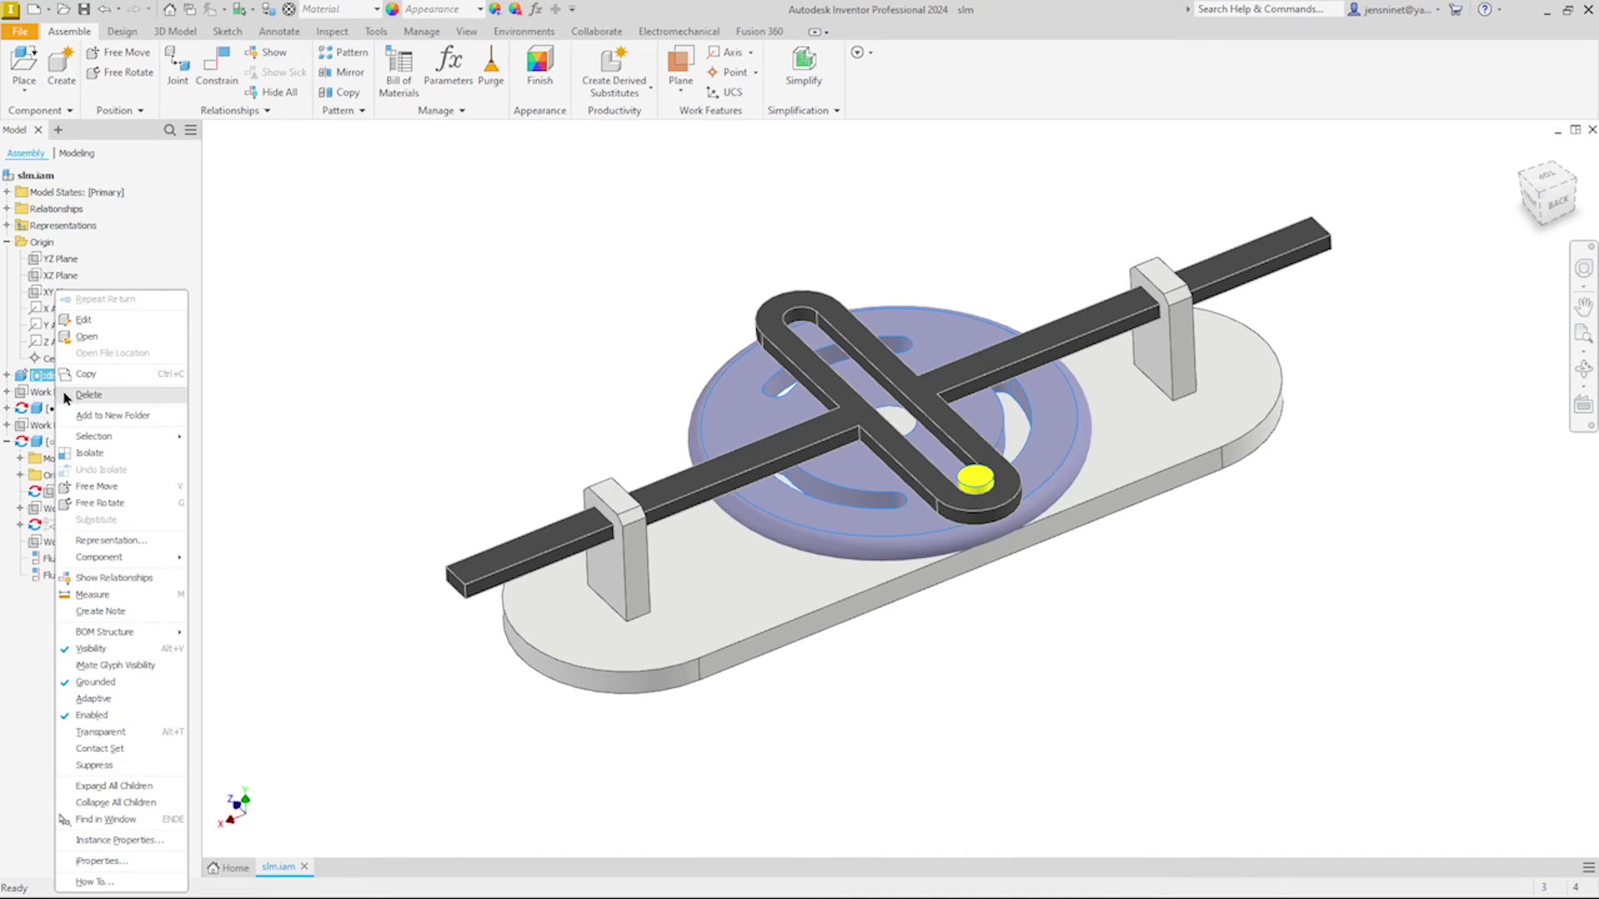
click(113, 687)
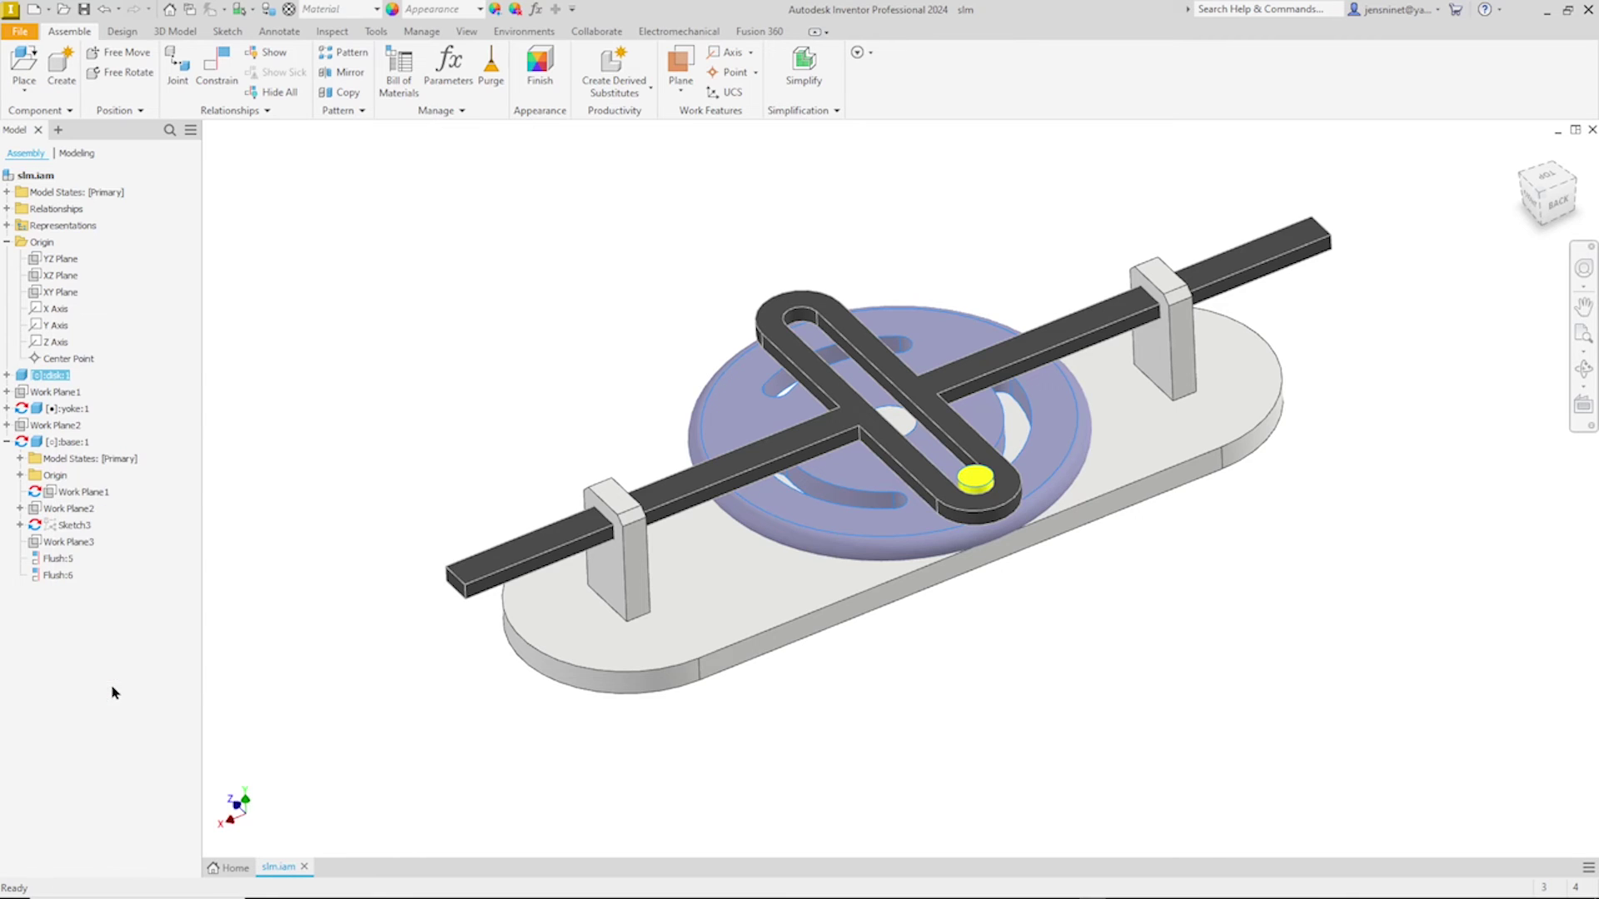
right_click(73, 450)
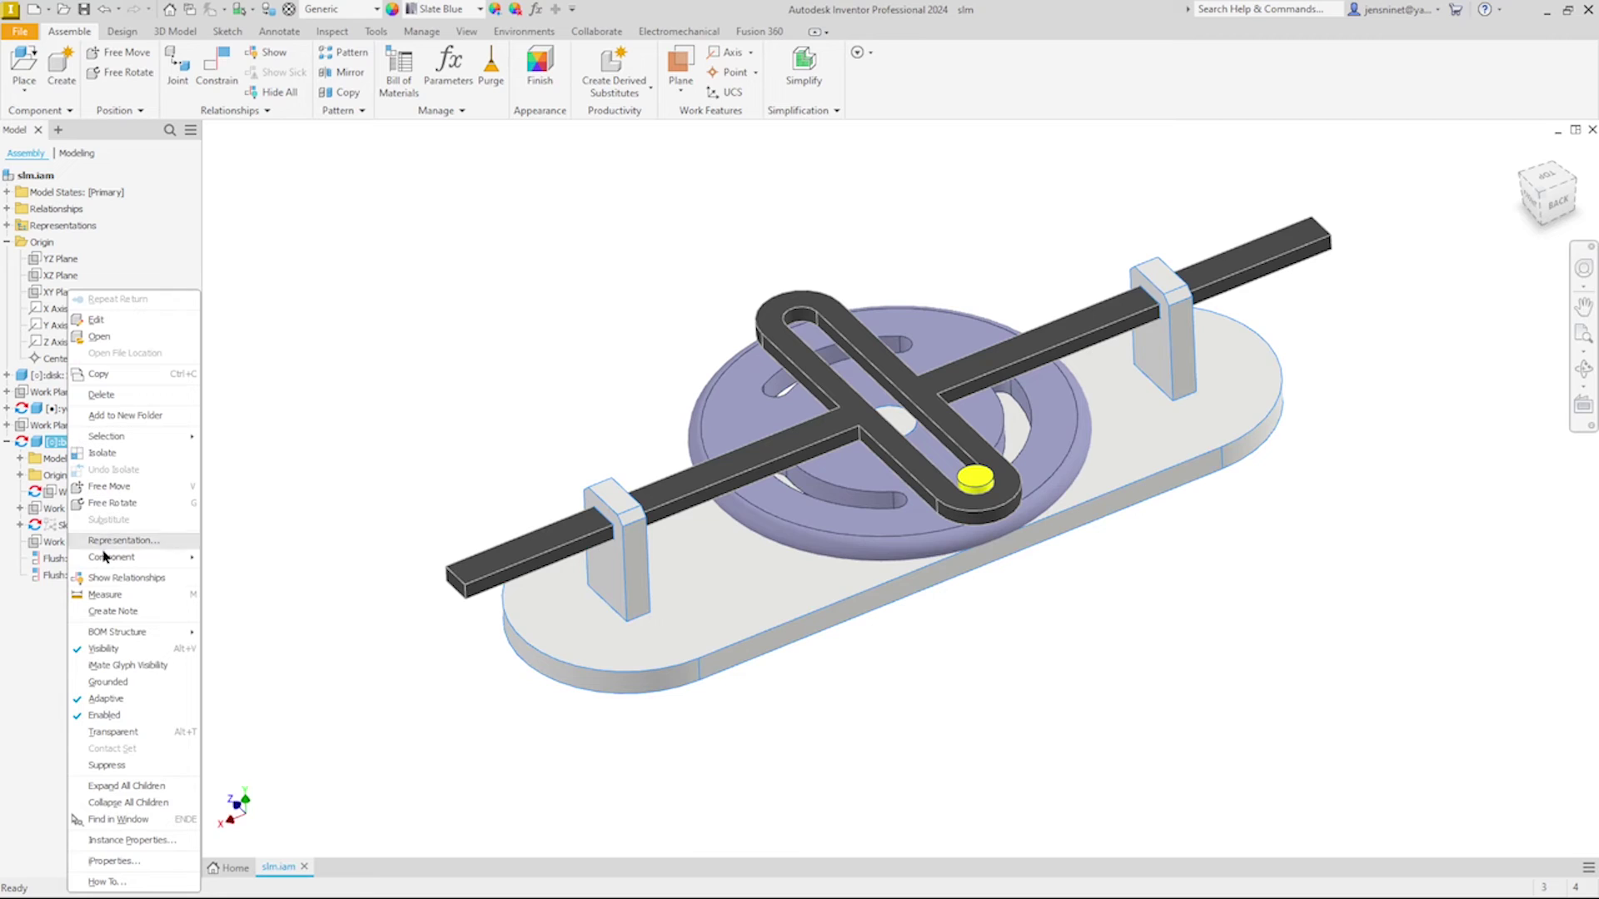
click(122, 682)
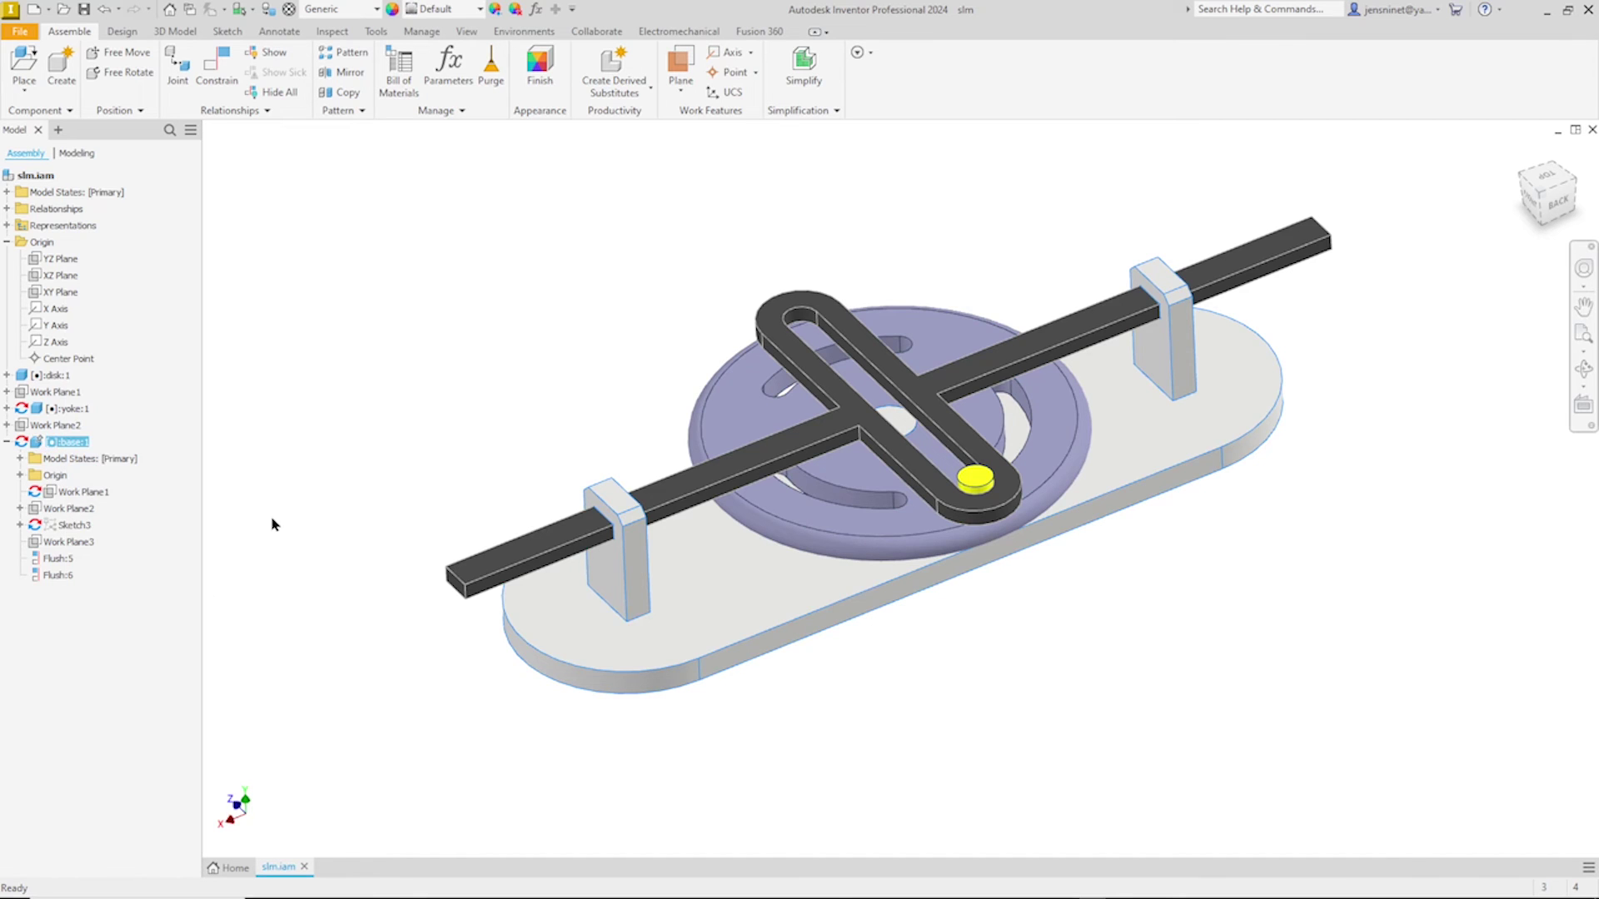
click(327, 483)
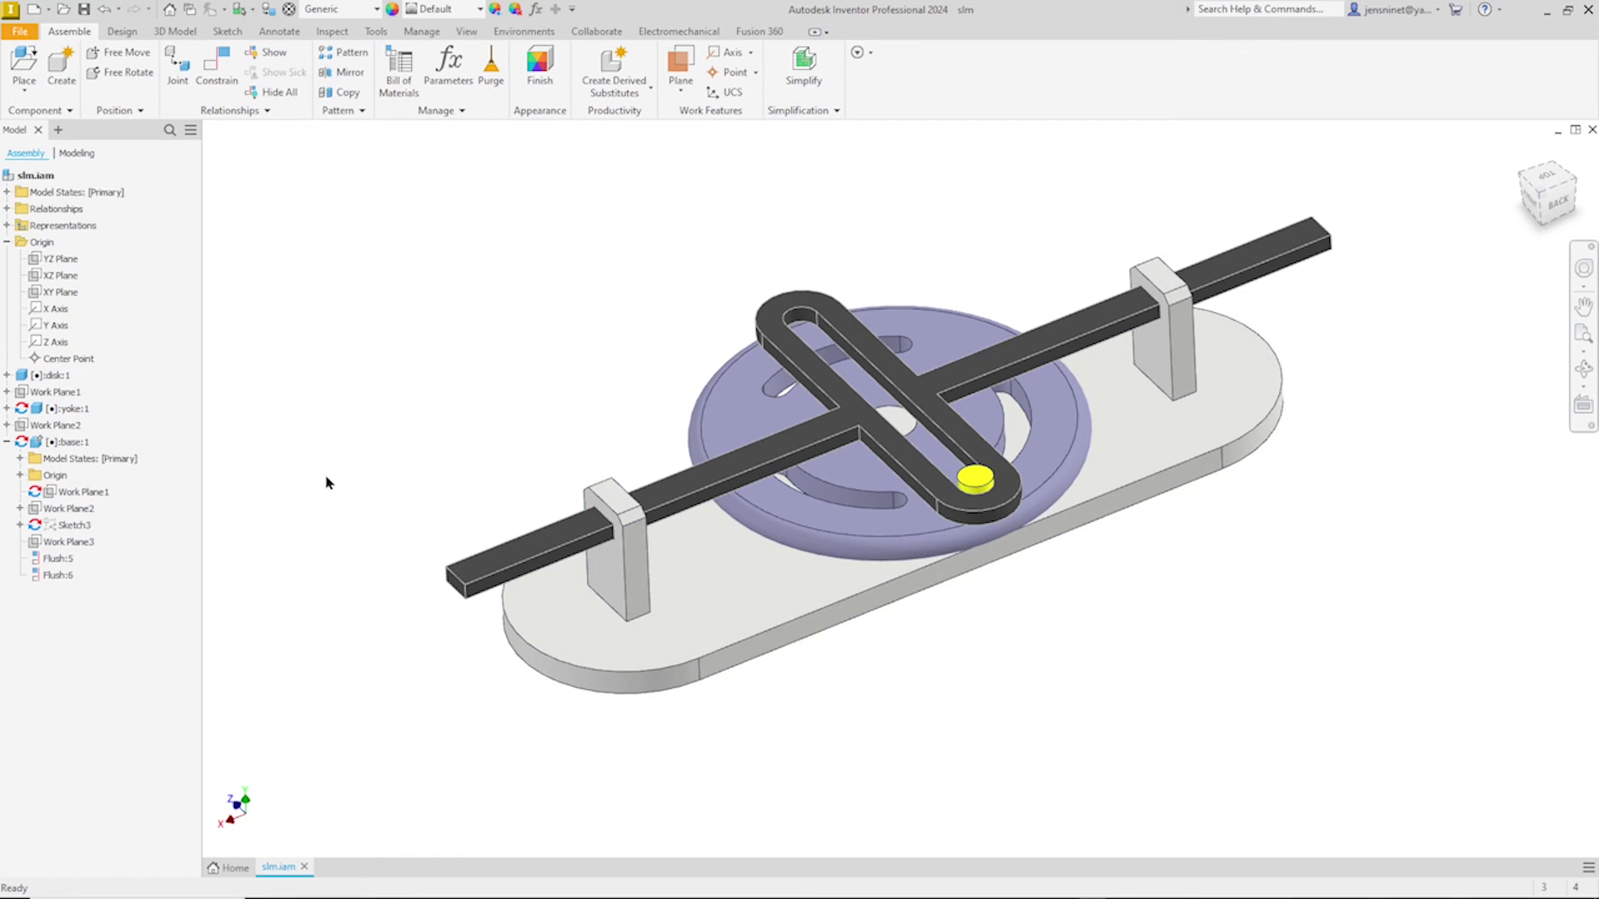
Step: Turn off Adaptive on yoke:1 and base:1, then drag the yoke and disk apart
right_click(71, 409)
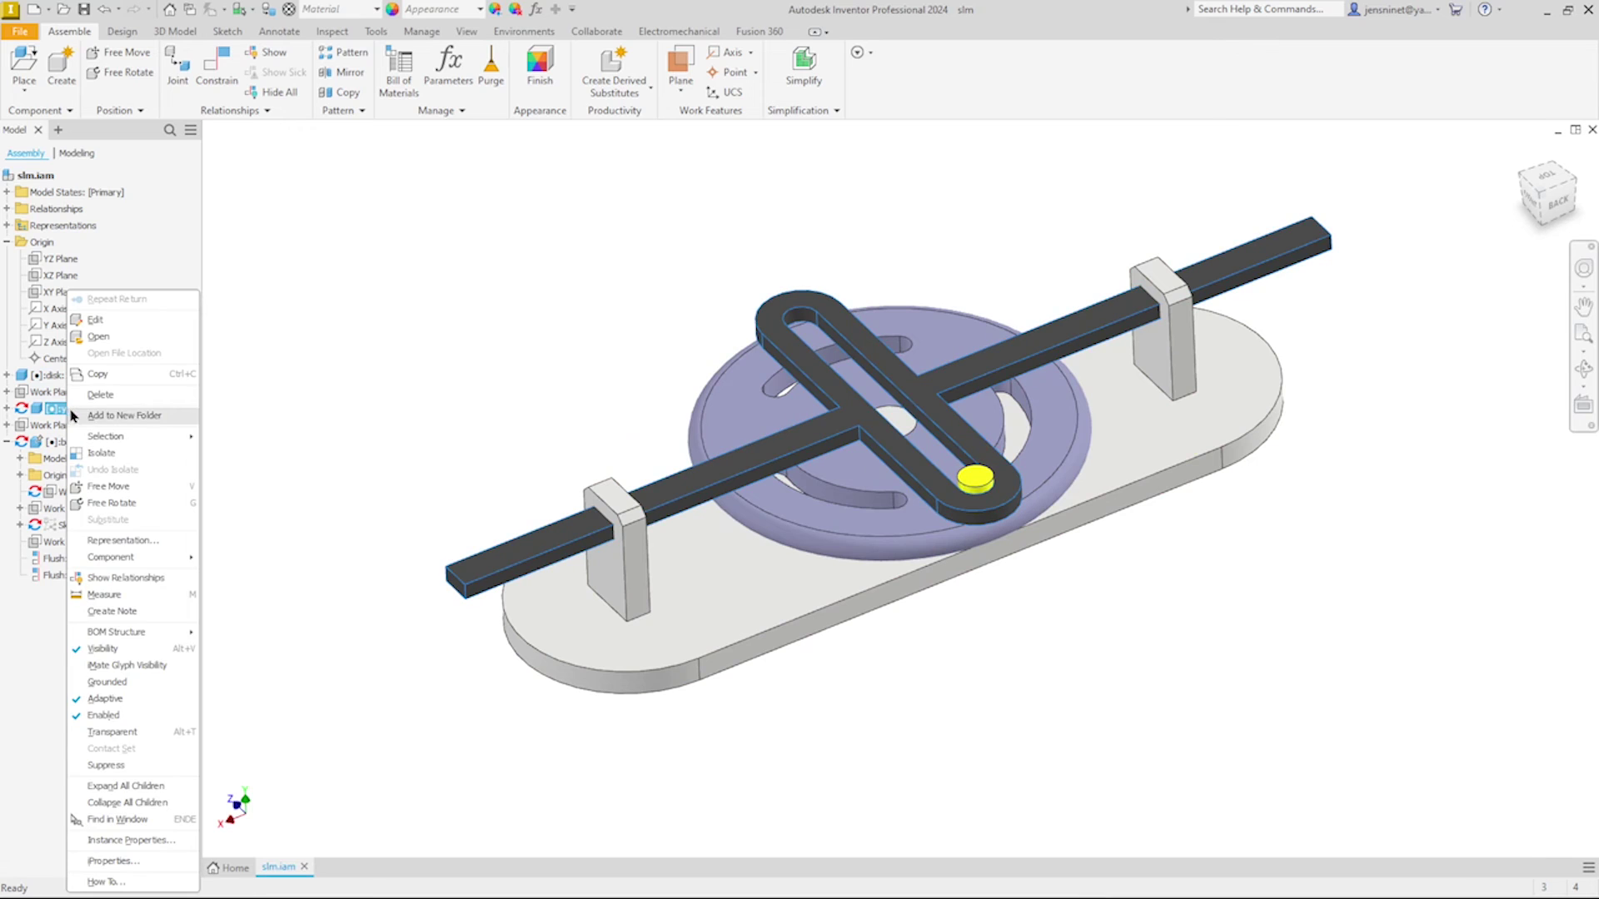
click(93, 701)
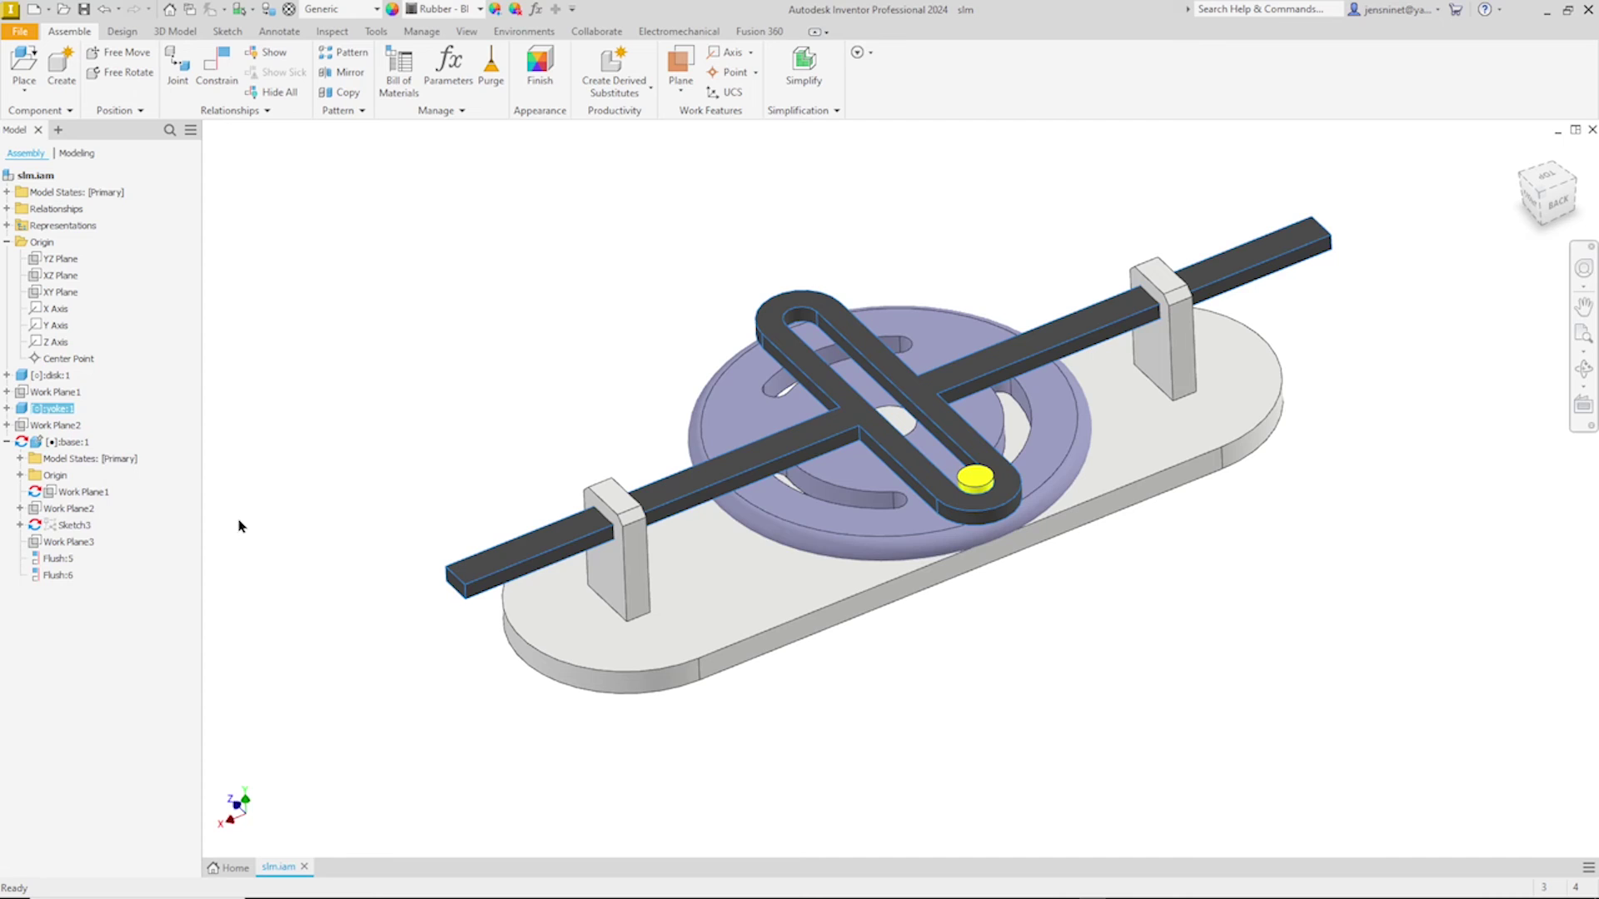
right_click(65, 448)
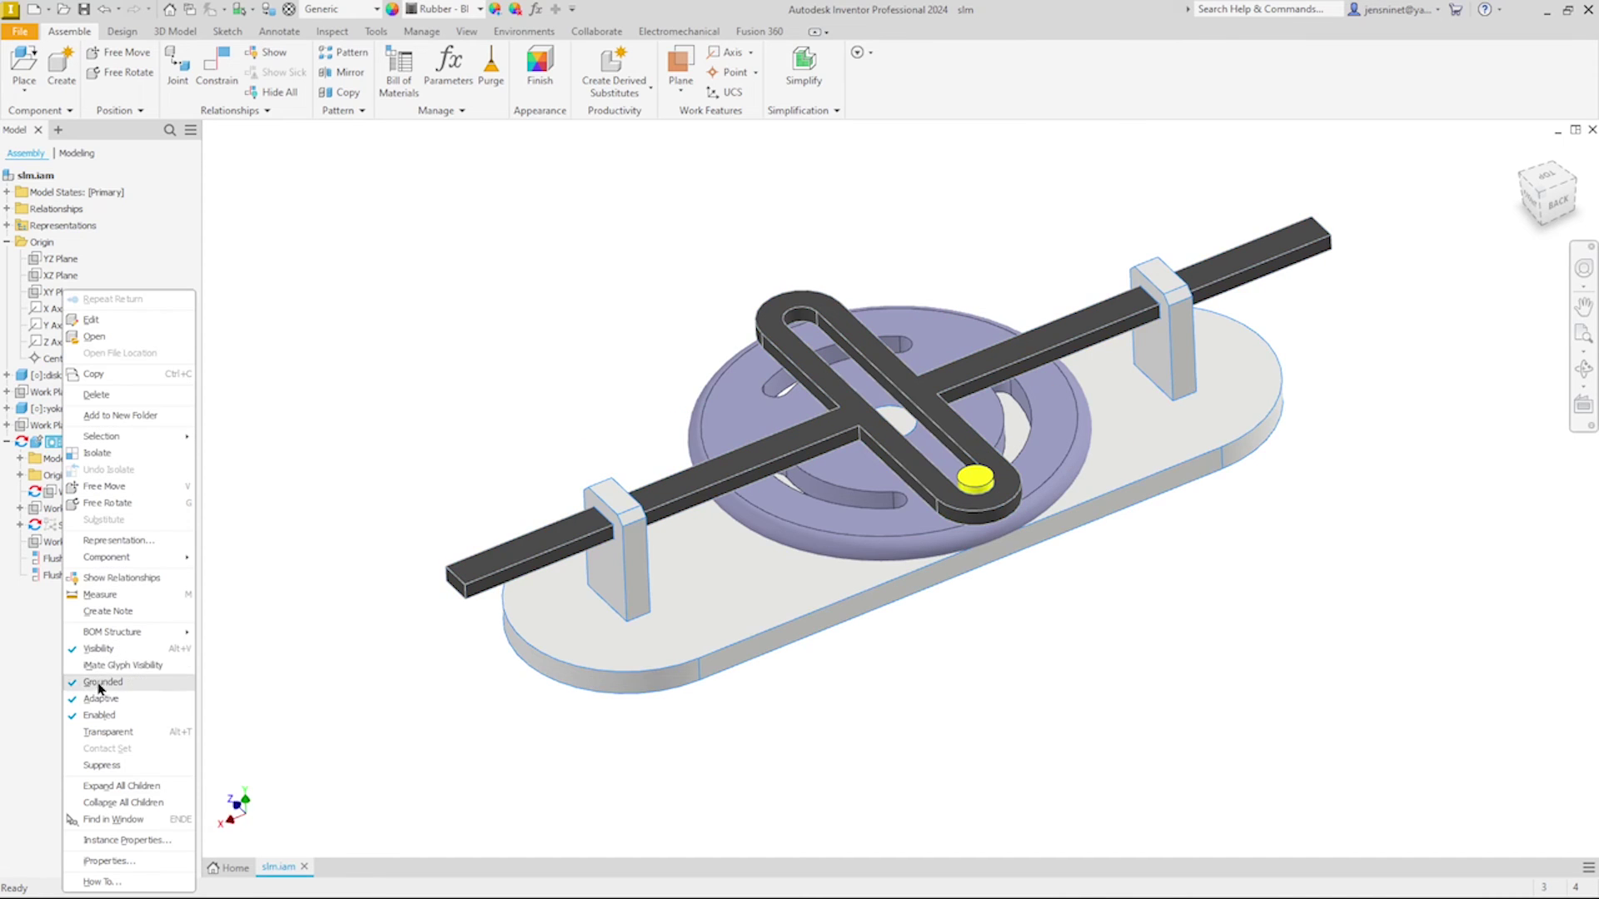
click(102, 700)
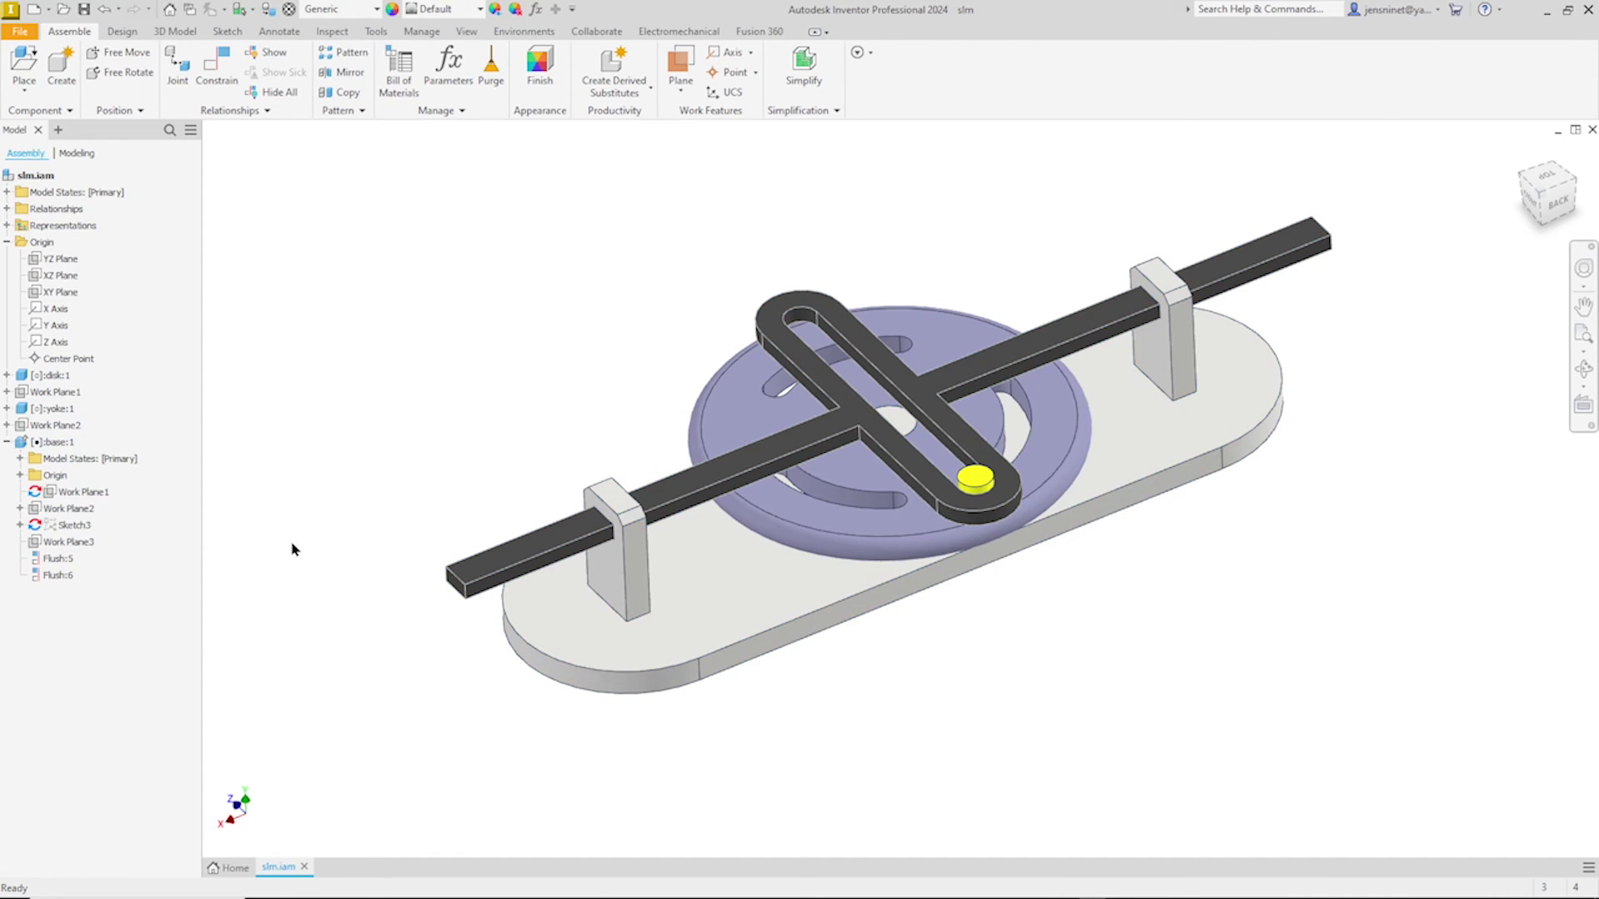
drag(821, 381, 562, 225)
drag(832, 437, 1314, 543)
key(F6)
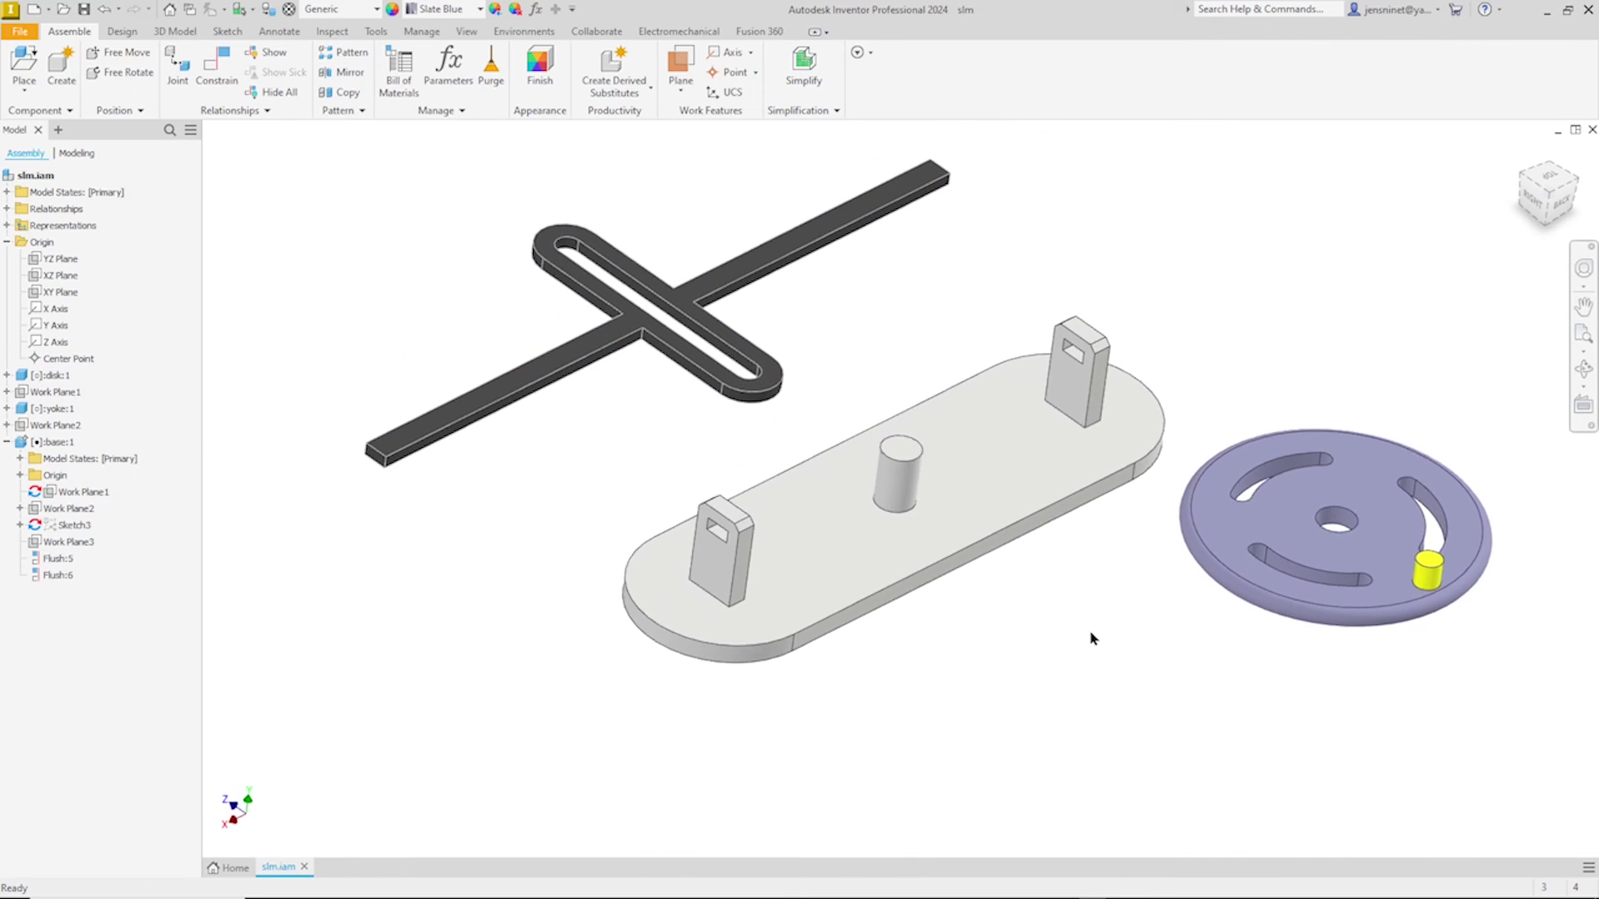
Step: Create a Rotational joint from the disk's centre to the top of the base's post
right_click(1032, 613)
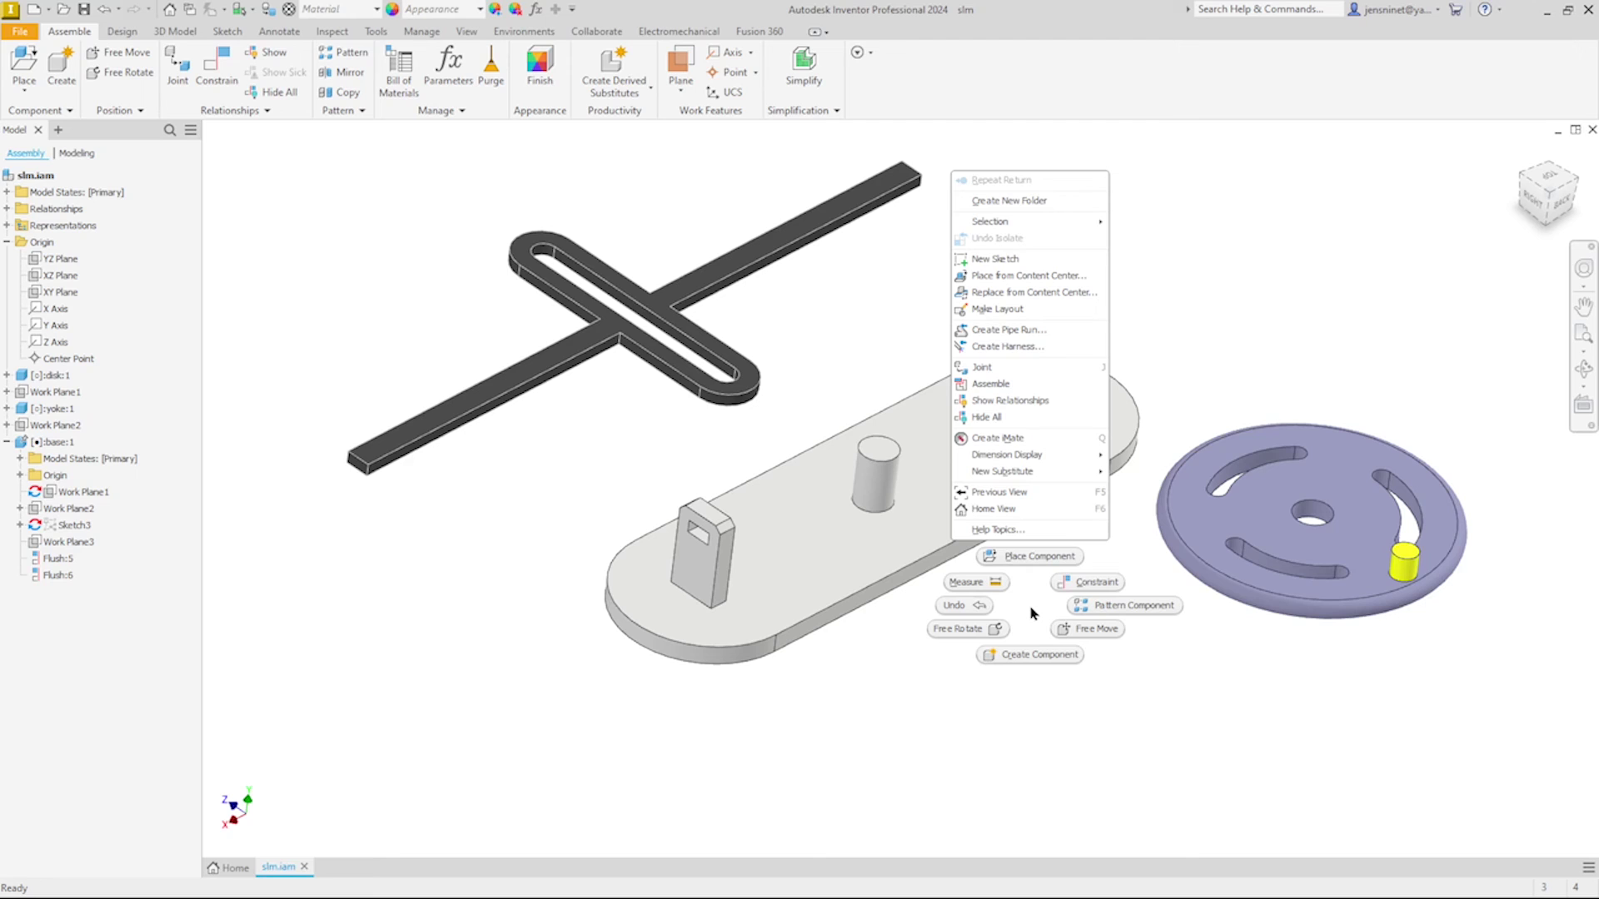
click(981, 367)
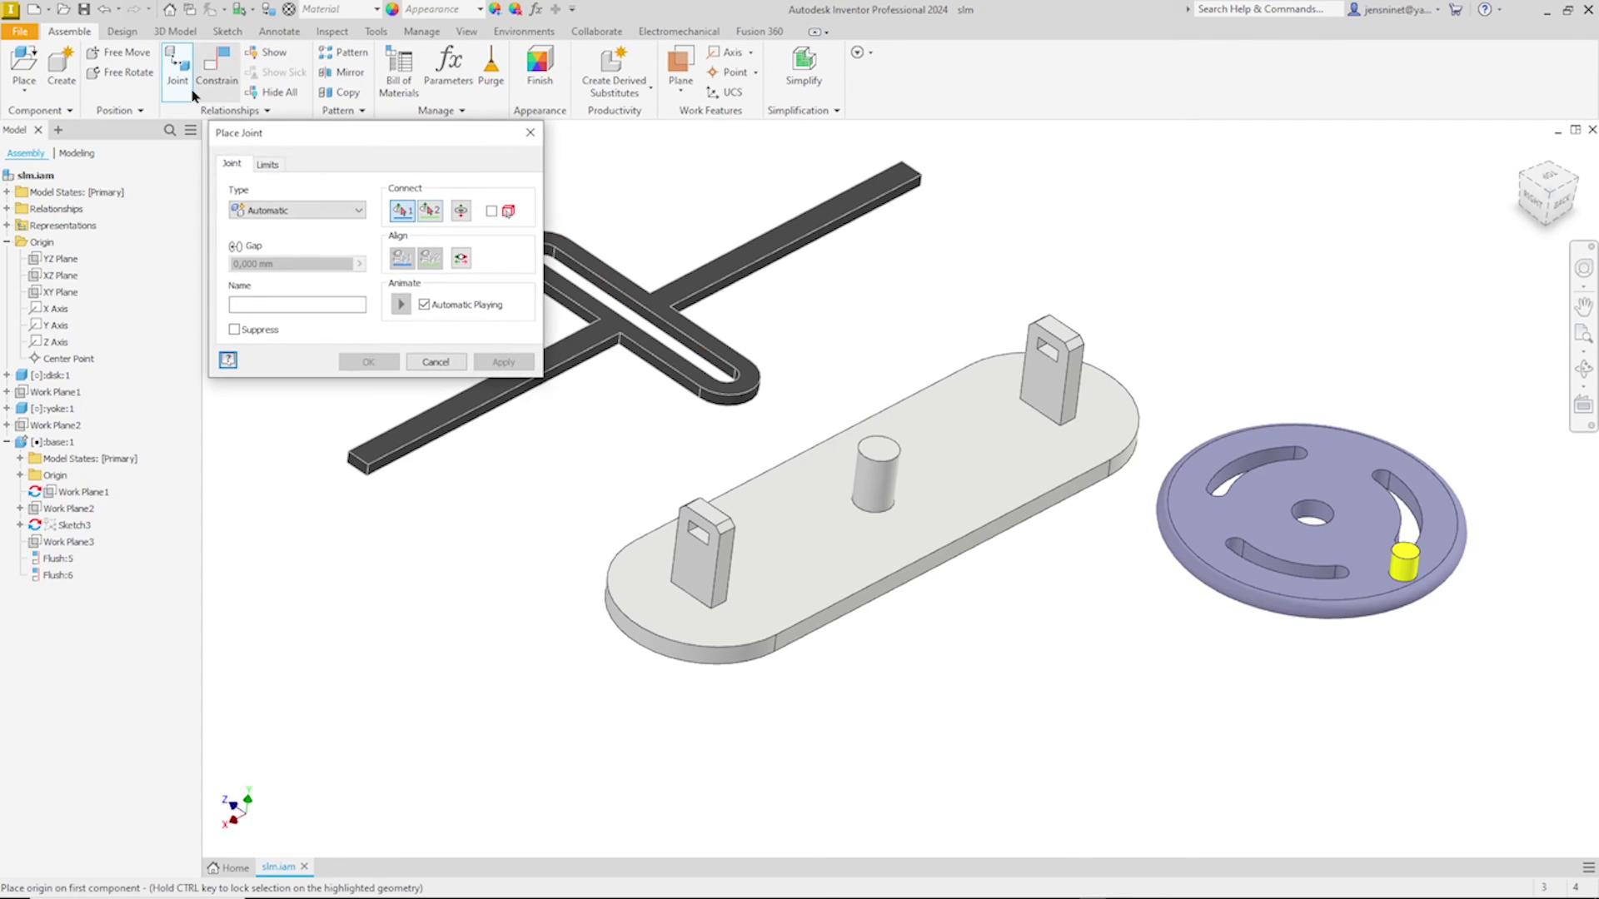
click(358, 211)
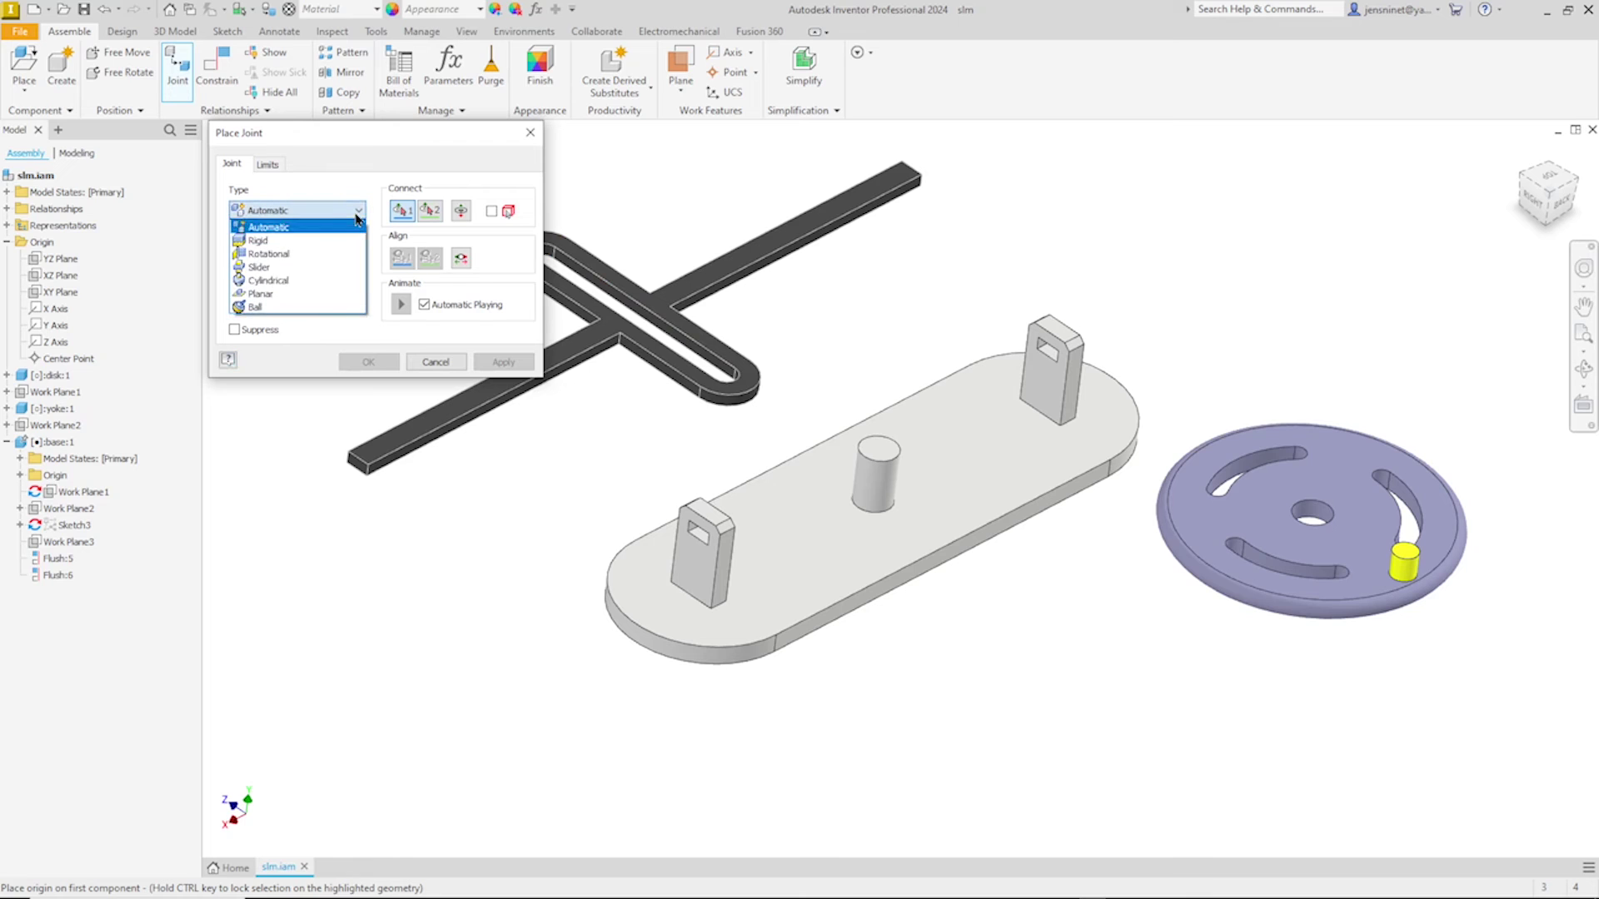
click(275, 254)
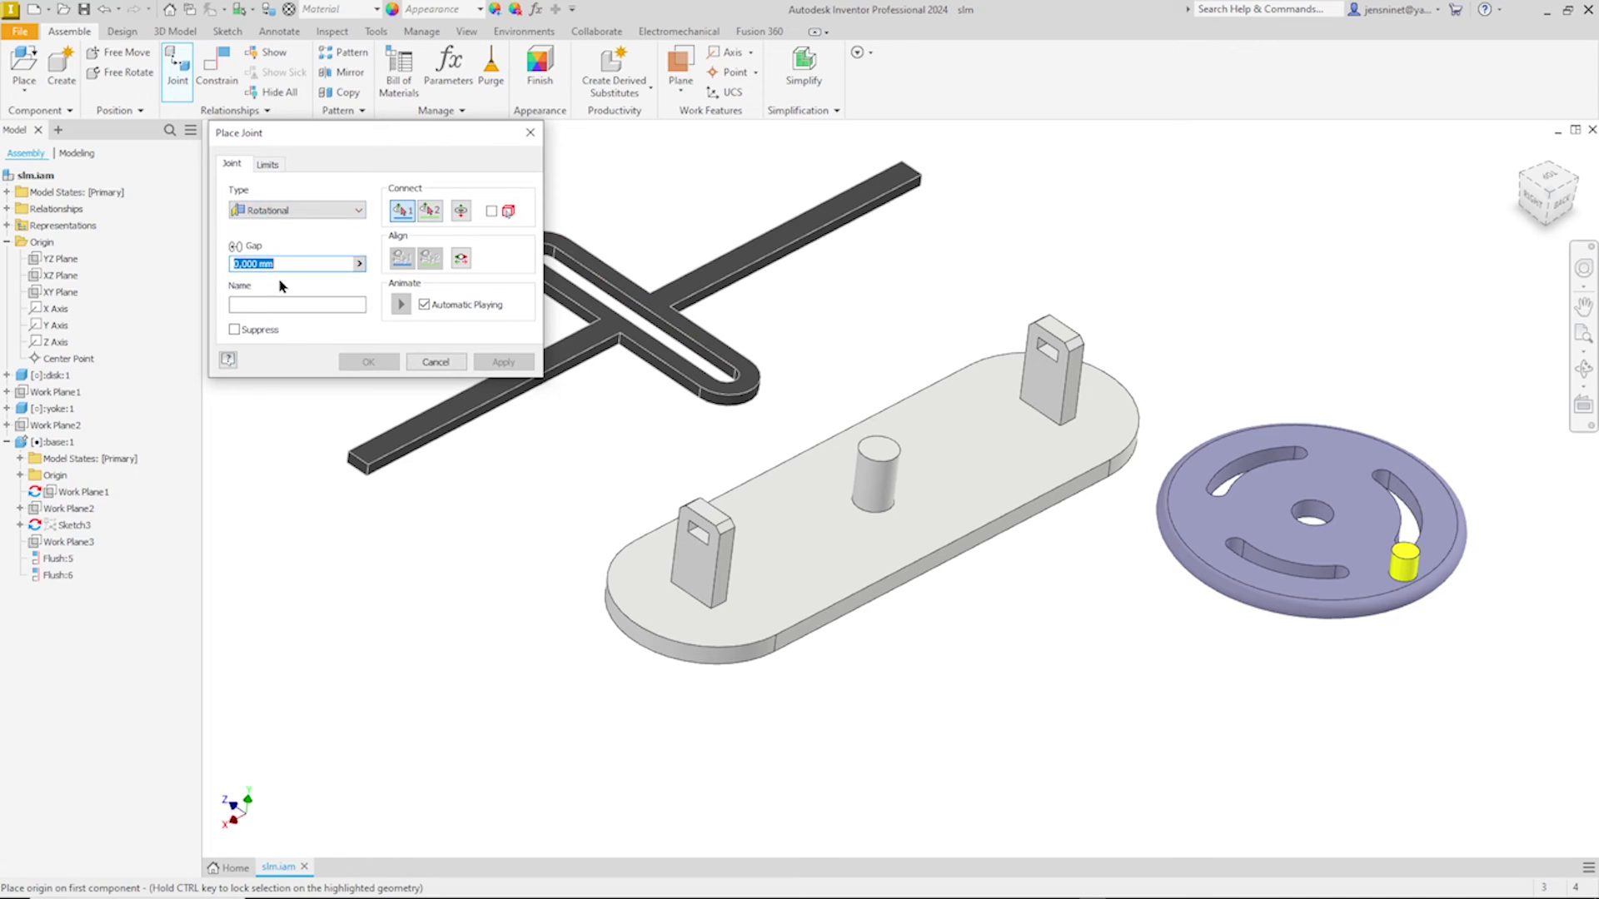
click(1333, 527)
click(897, 470)
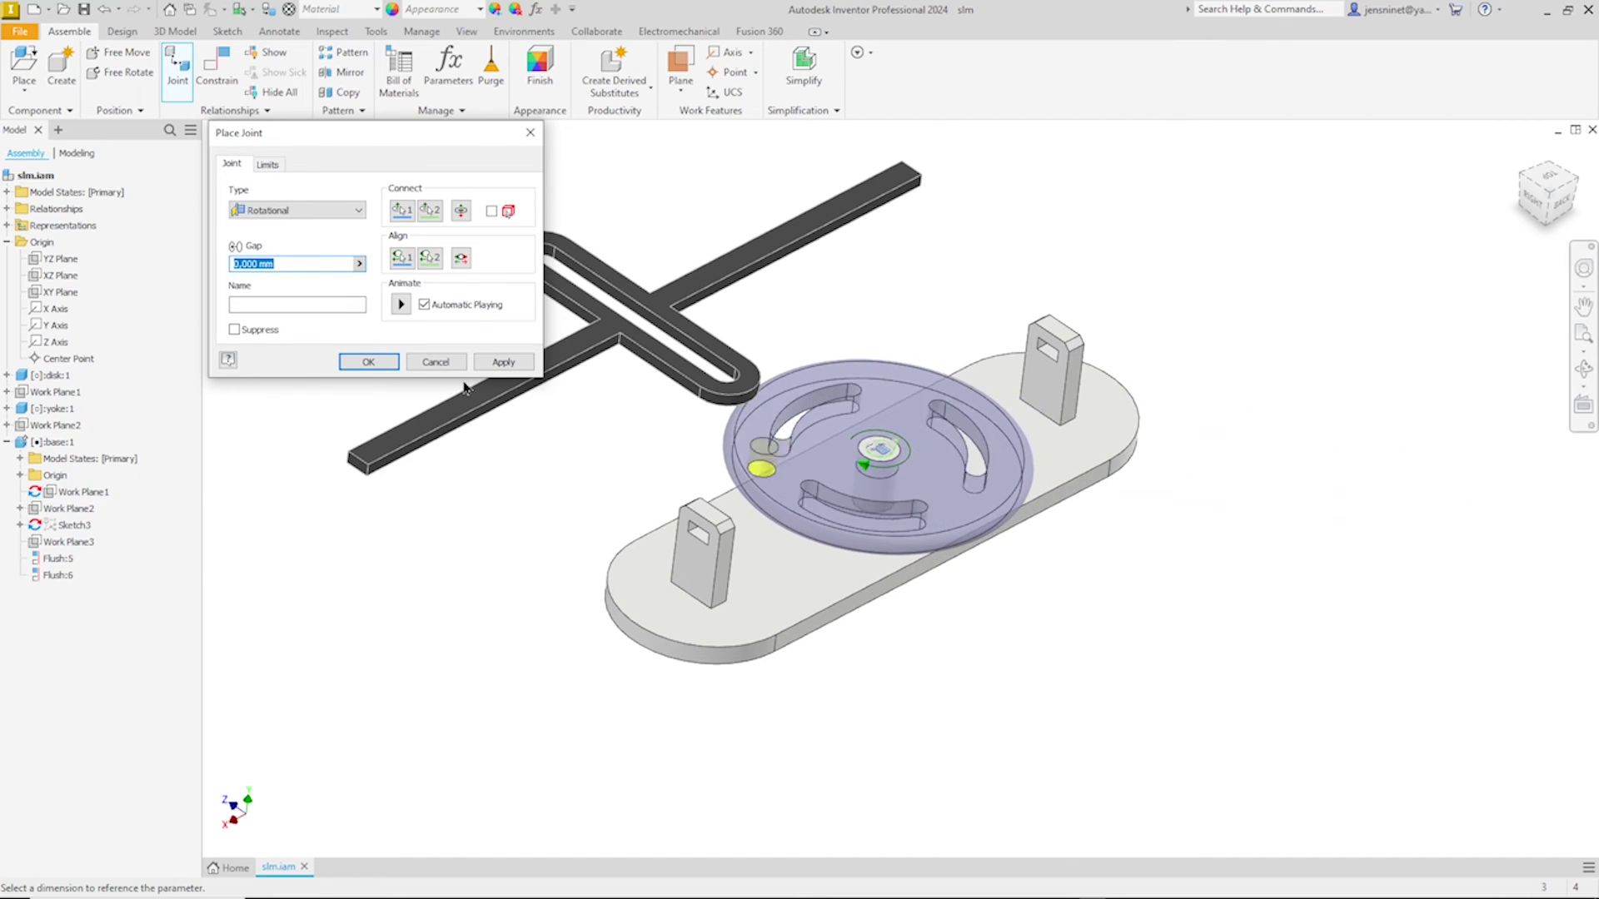
click(369, 362)
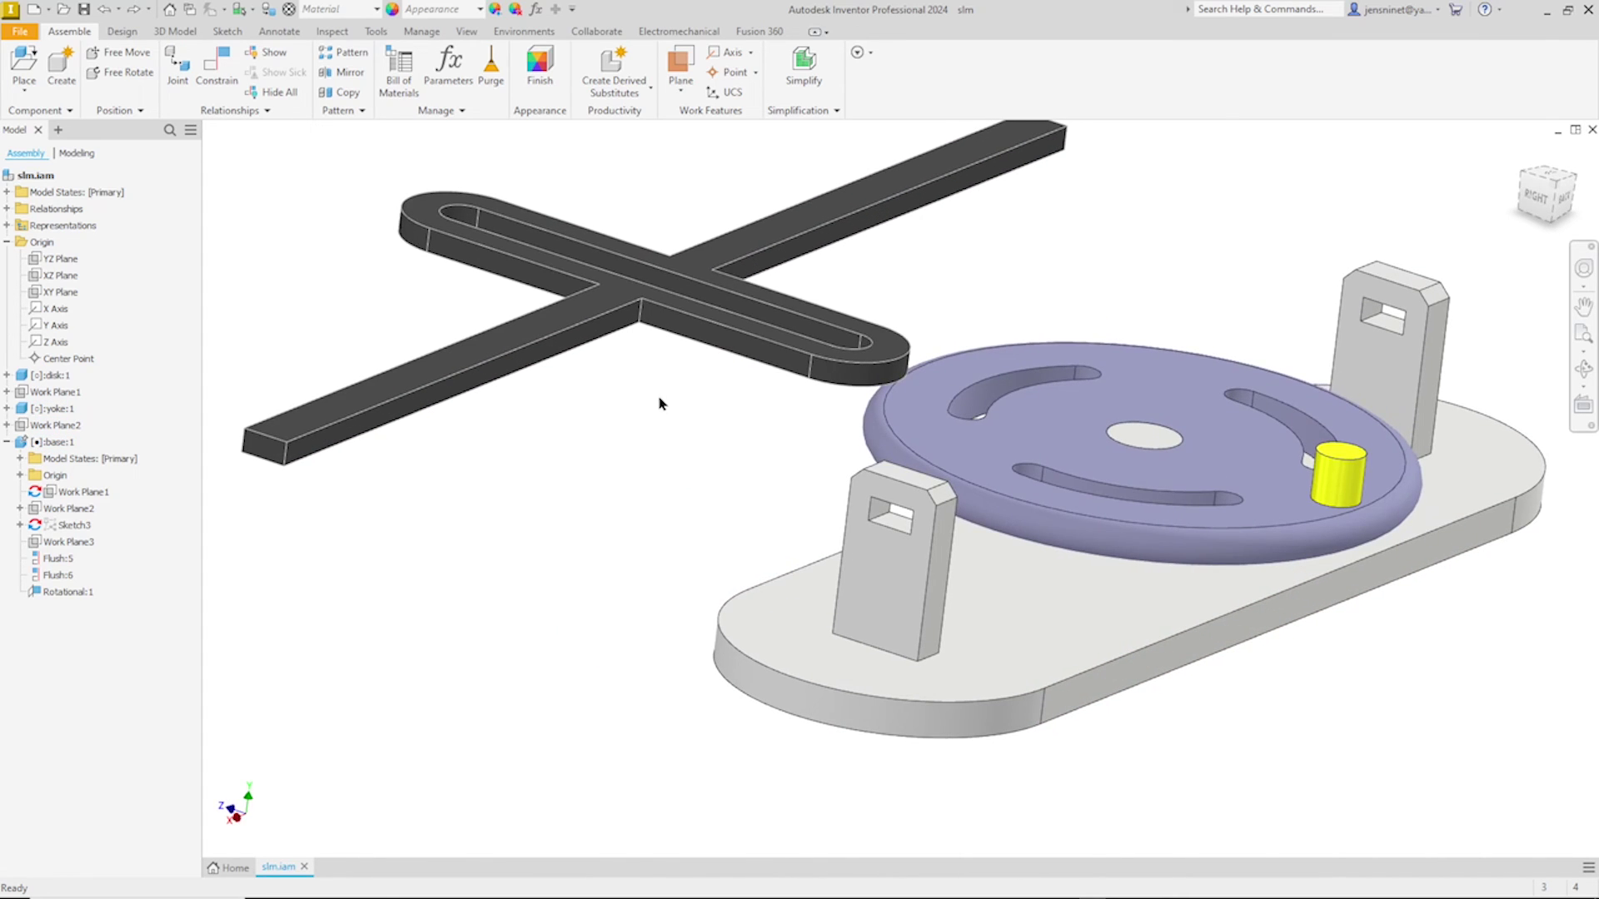
Step: Drag the yoke onto the base brackets, clear above the disk
drag(606, 314, 1082, 374)
shift+middle_drag(1082, 374, 916, 325)
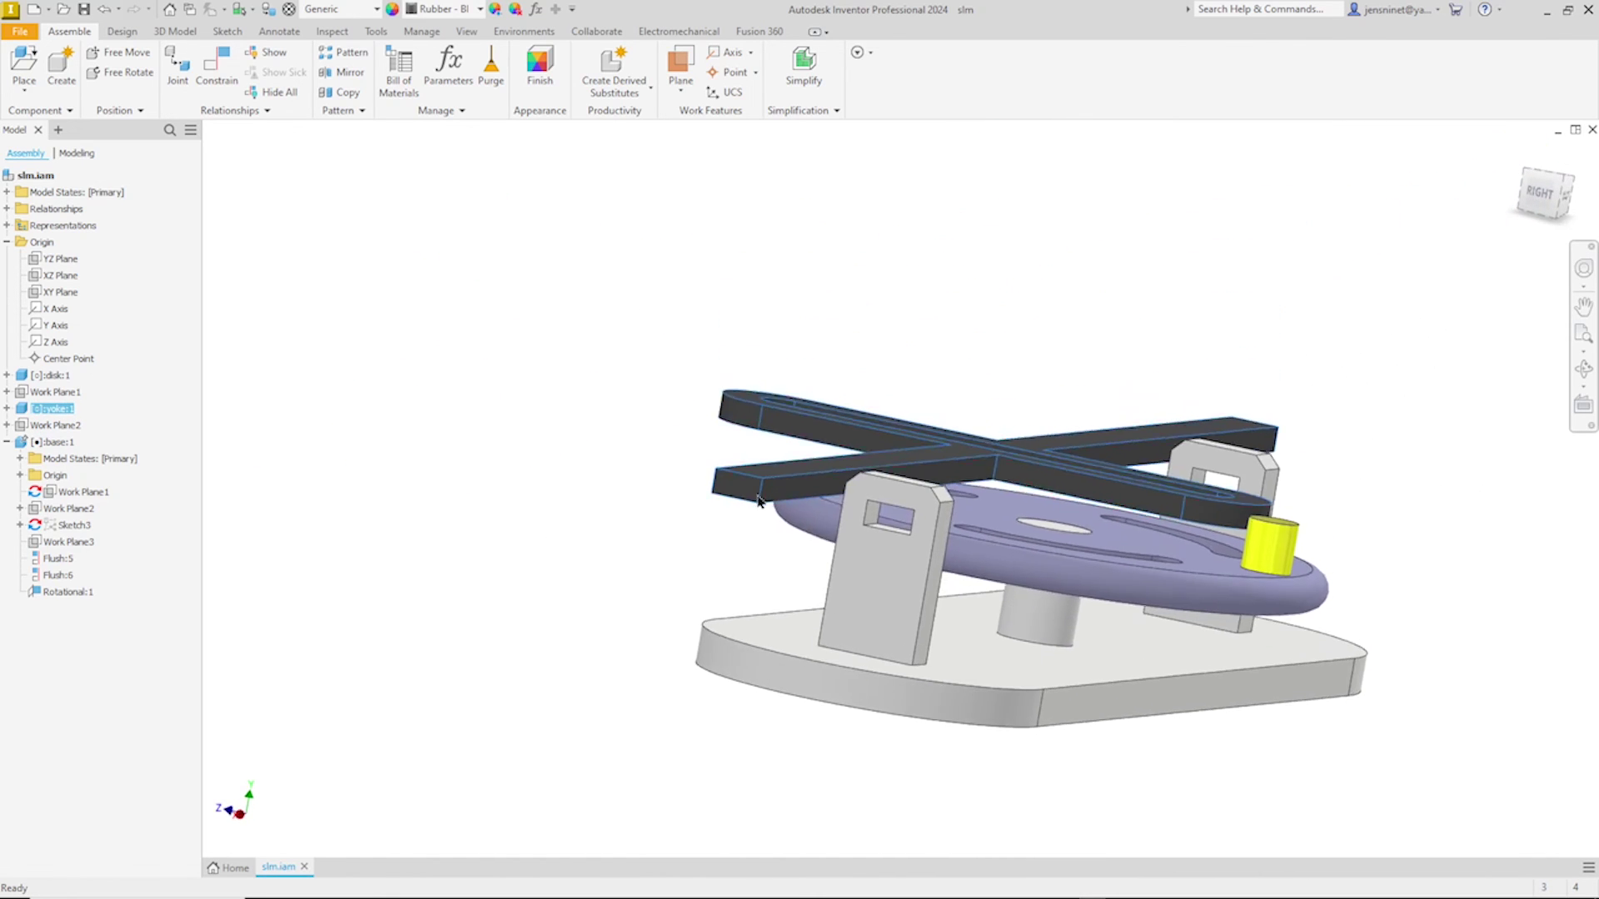
drag(774, 479, 770, 460)
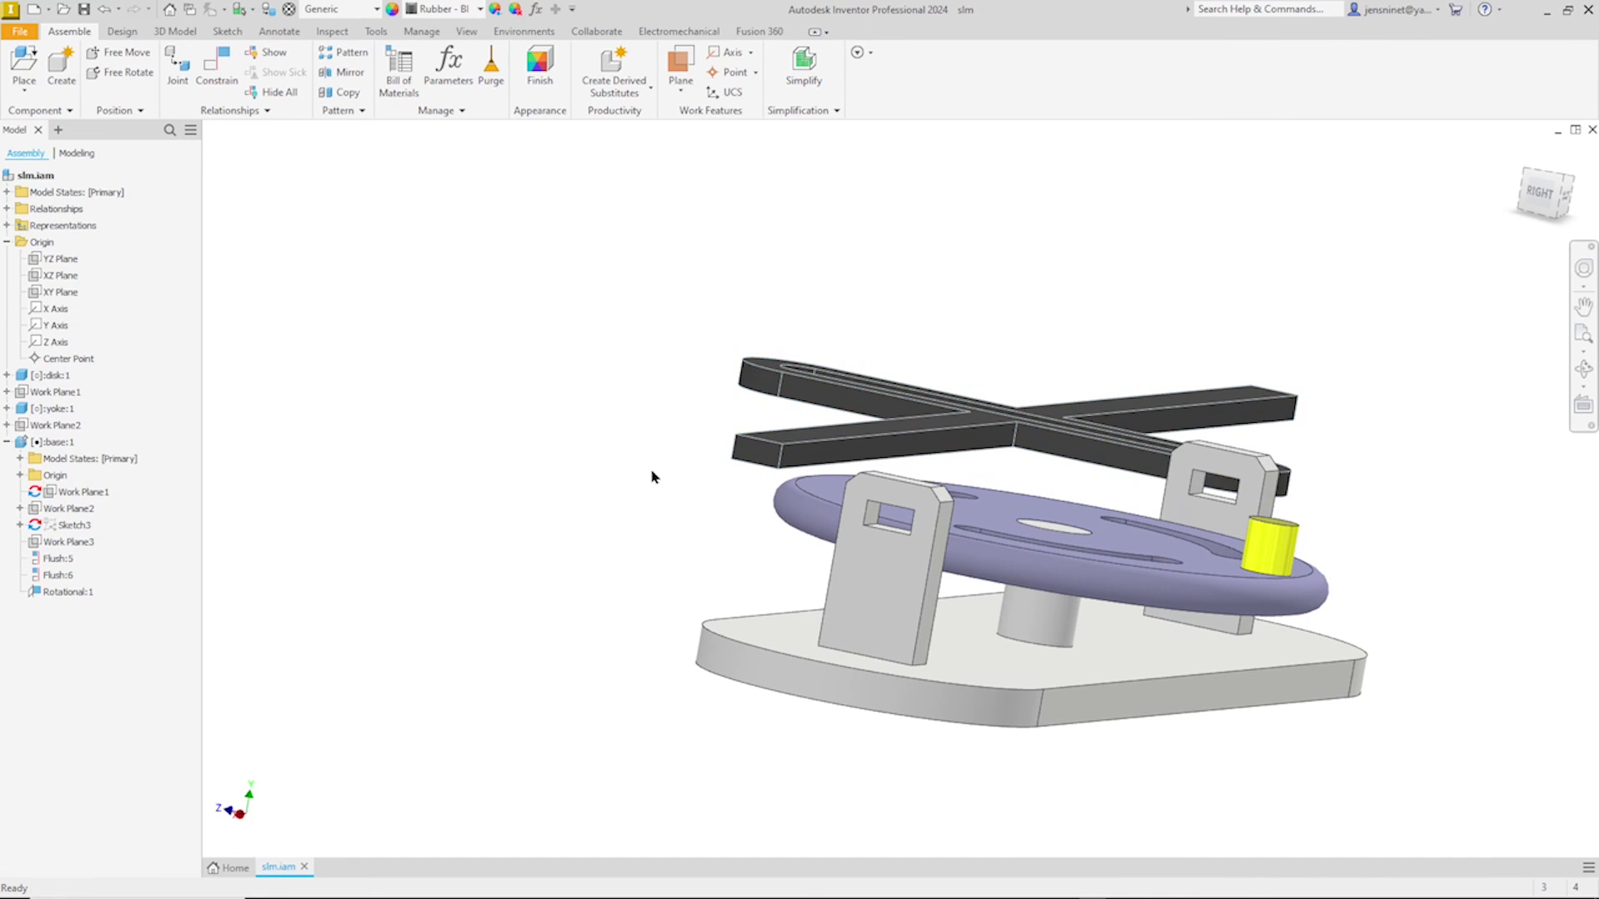
Step: Mate the side face of the yoke's bar to the bracket hole face
right_click(617, 444)
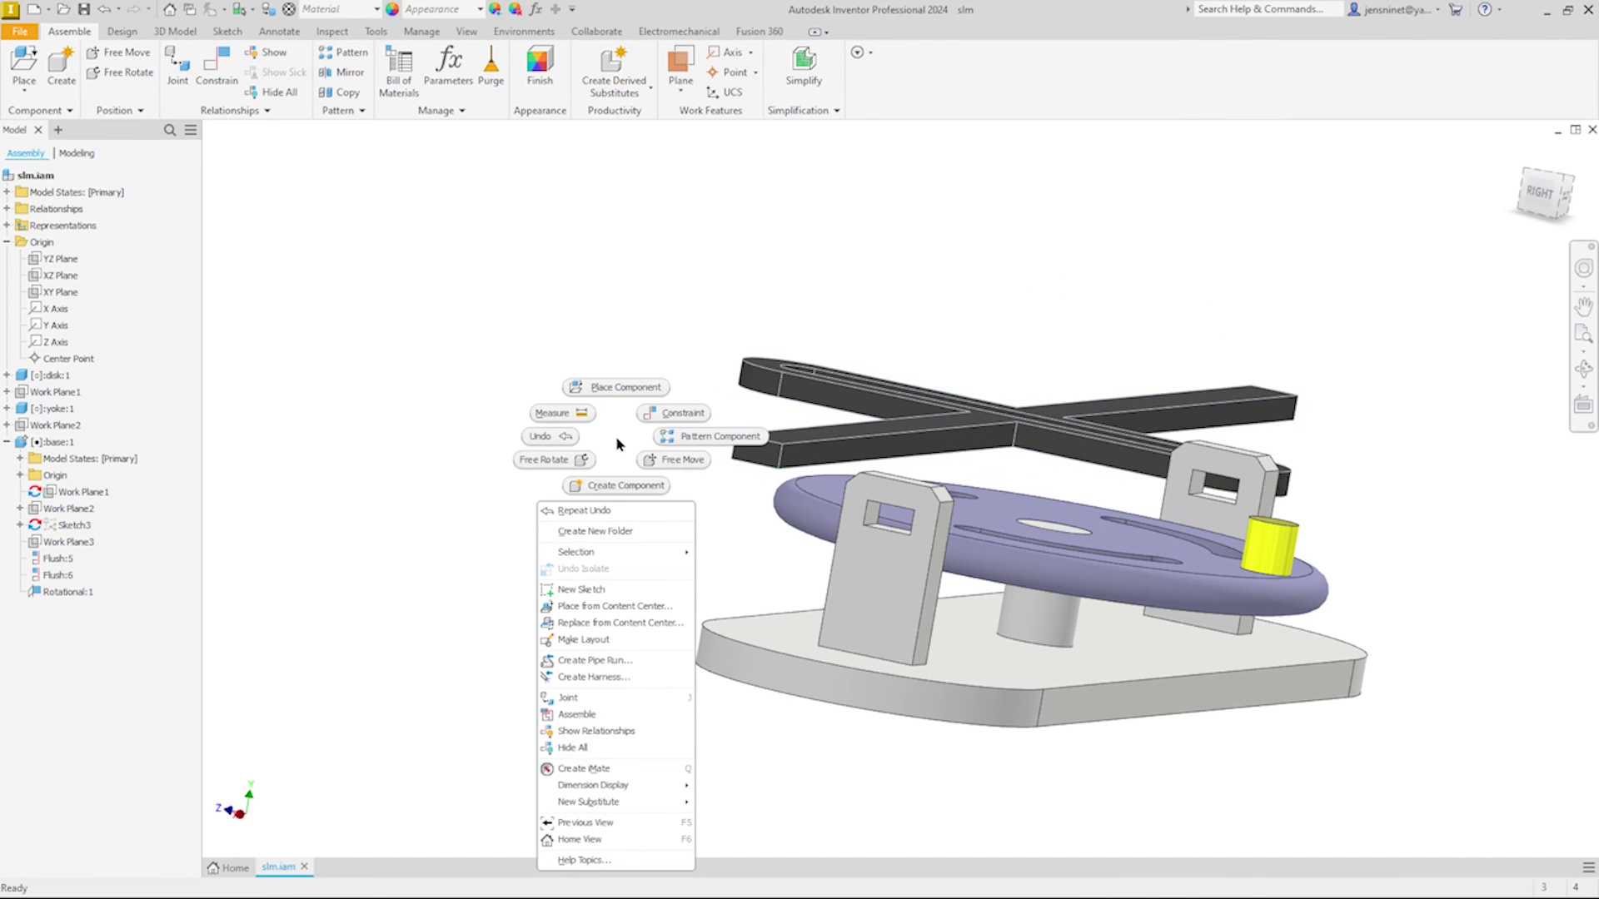
click(681, 414)
scroll(750, 445, up, 3)
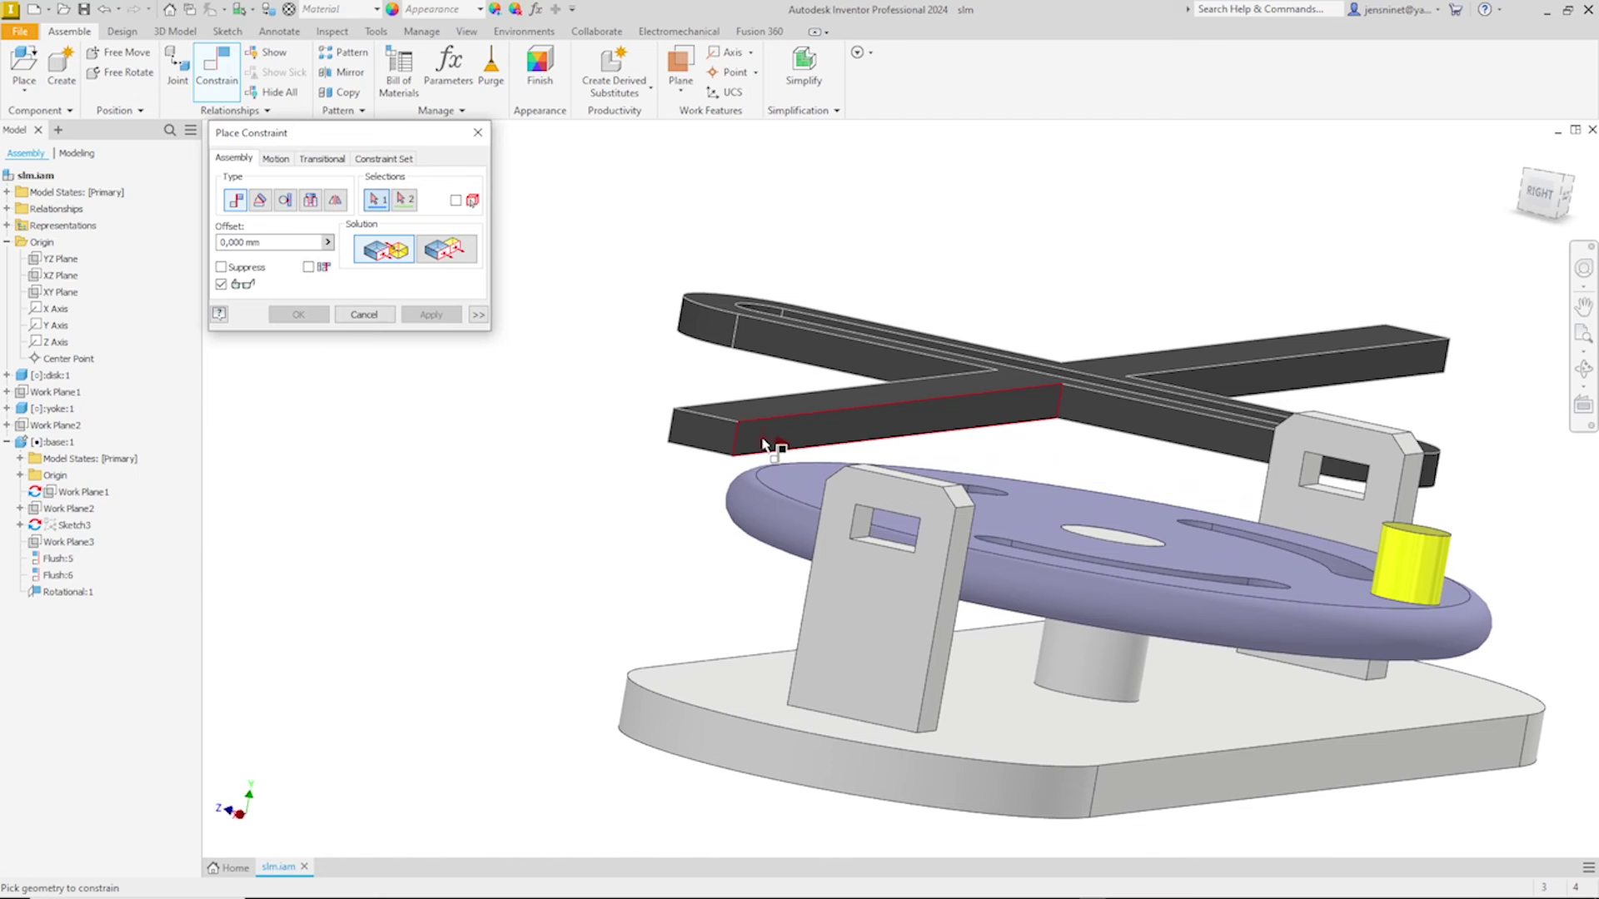
click(764, 446)
shift+middle_drag(765, 445, 886, 527)
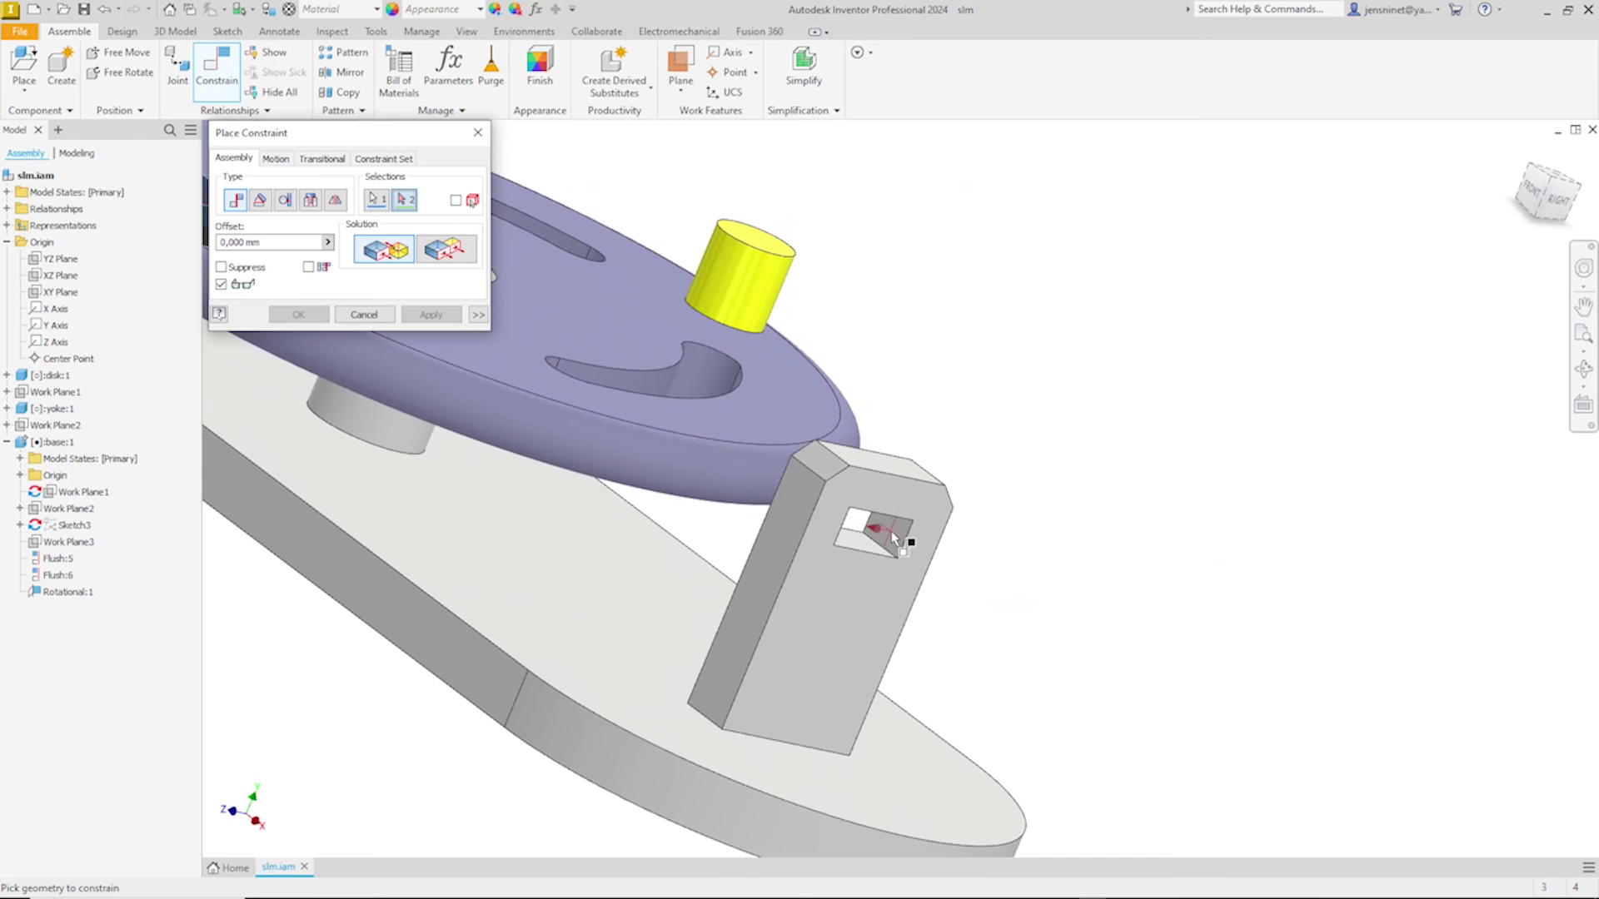
click(891, 531)
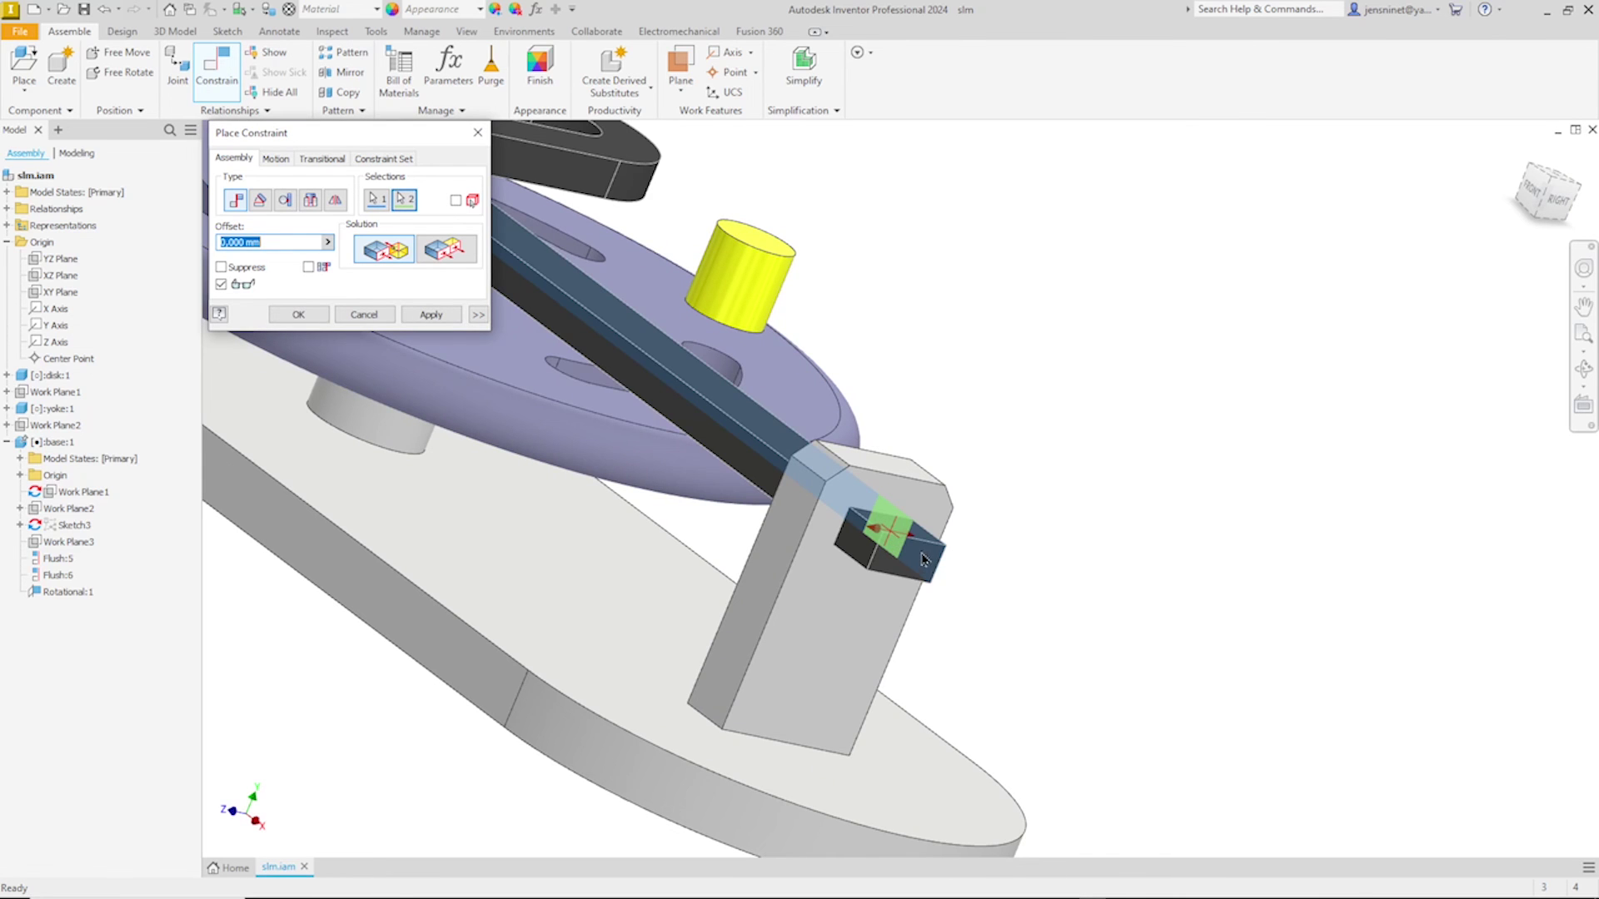
key(F5)
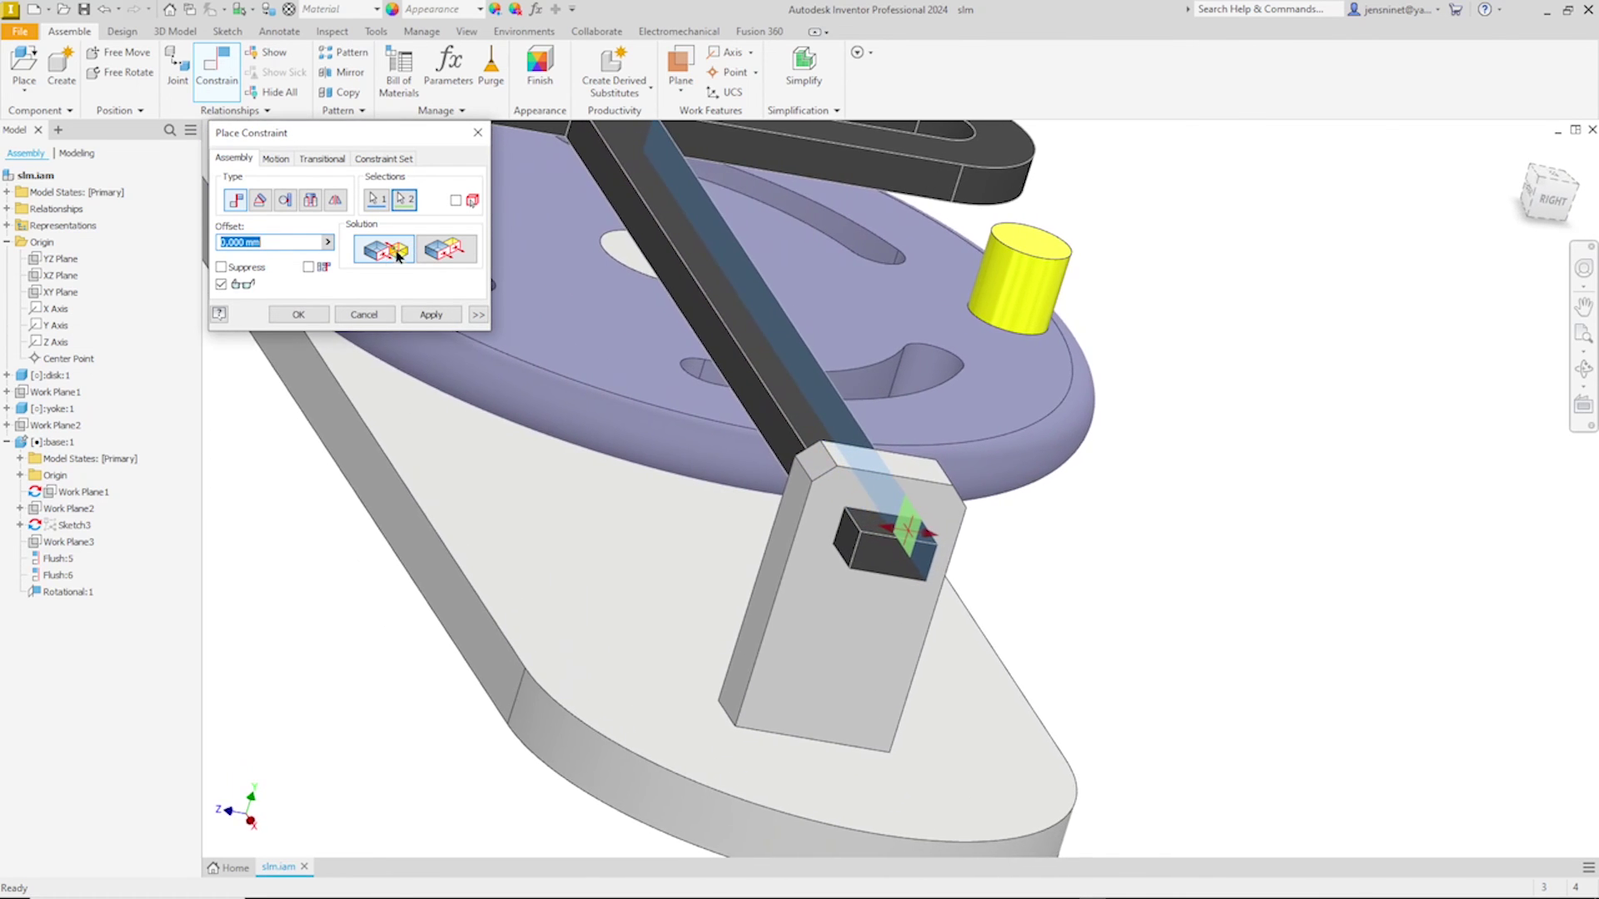
click(300, 314)
key(F5)
key(F5)
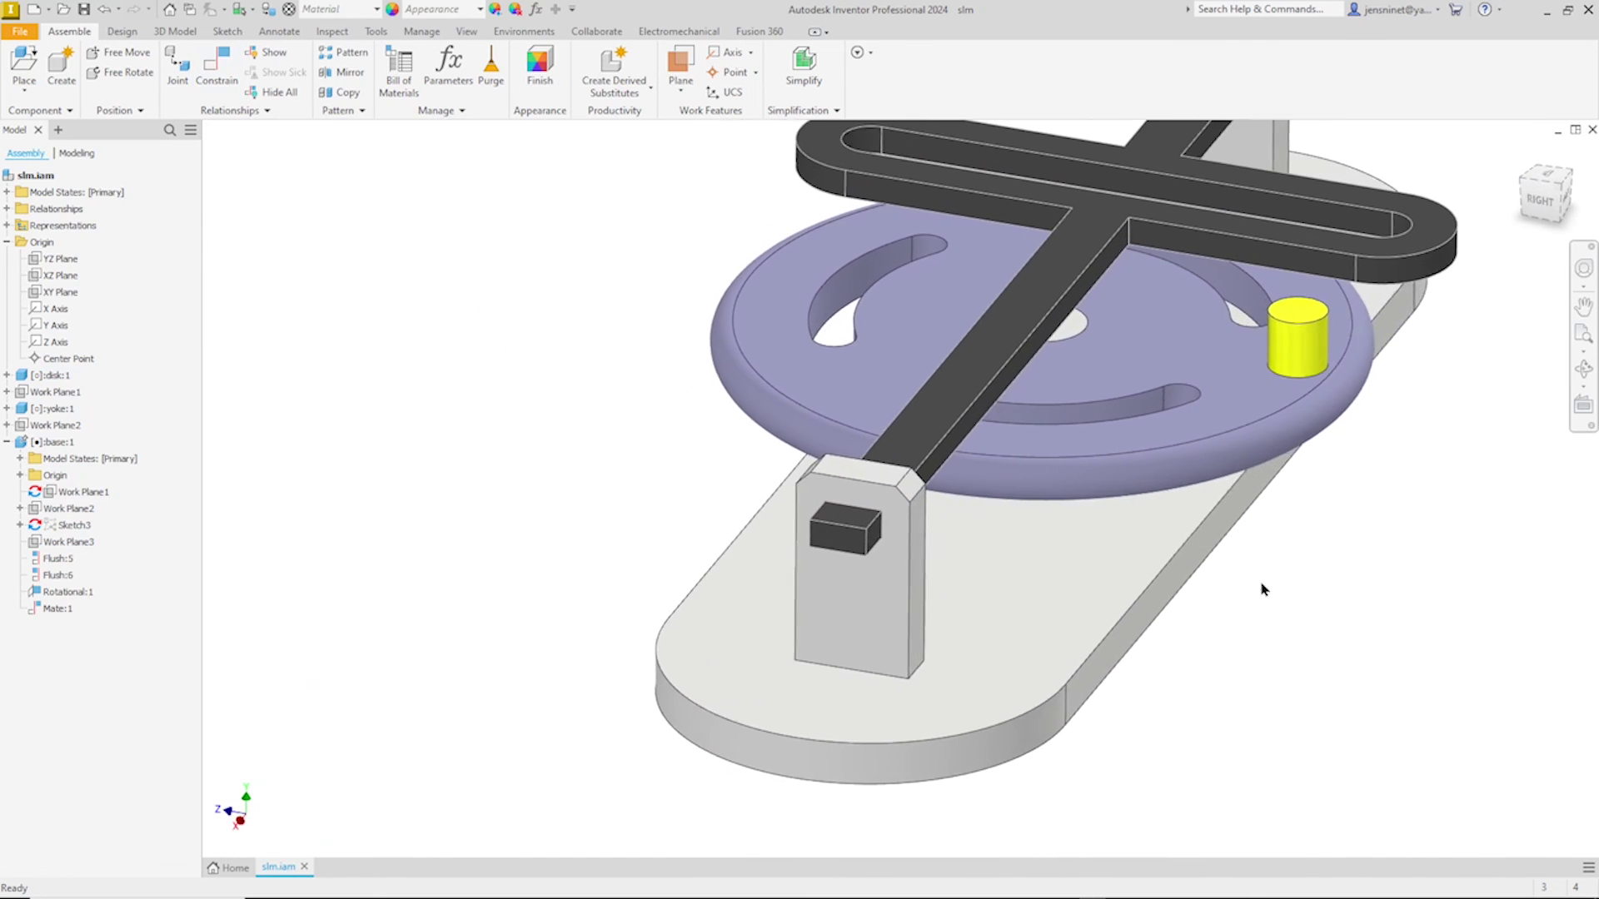
key(F5)
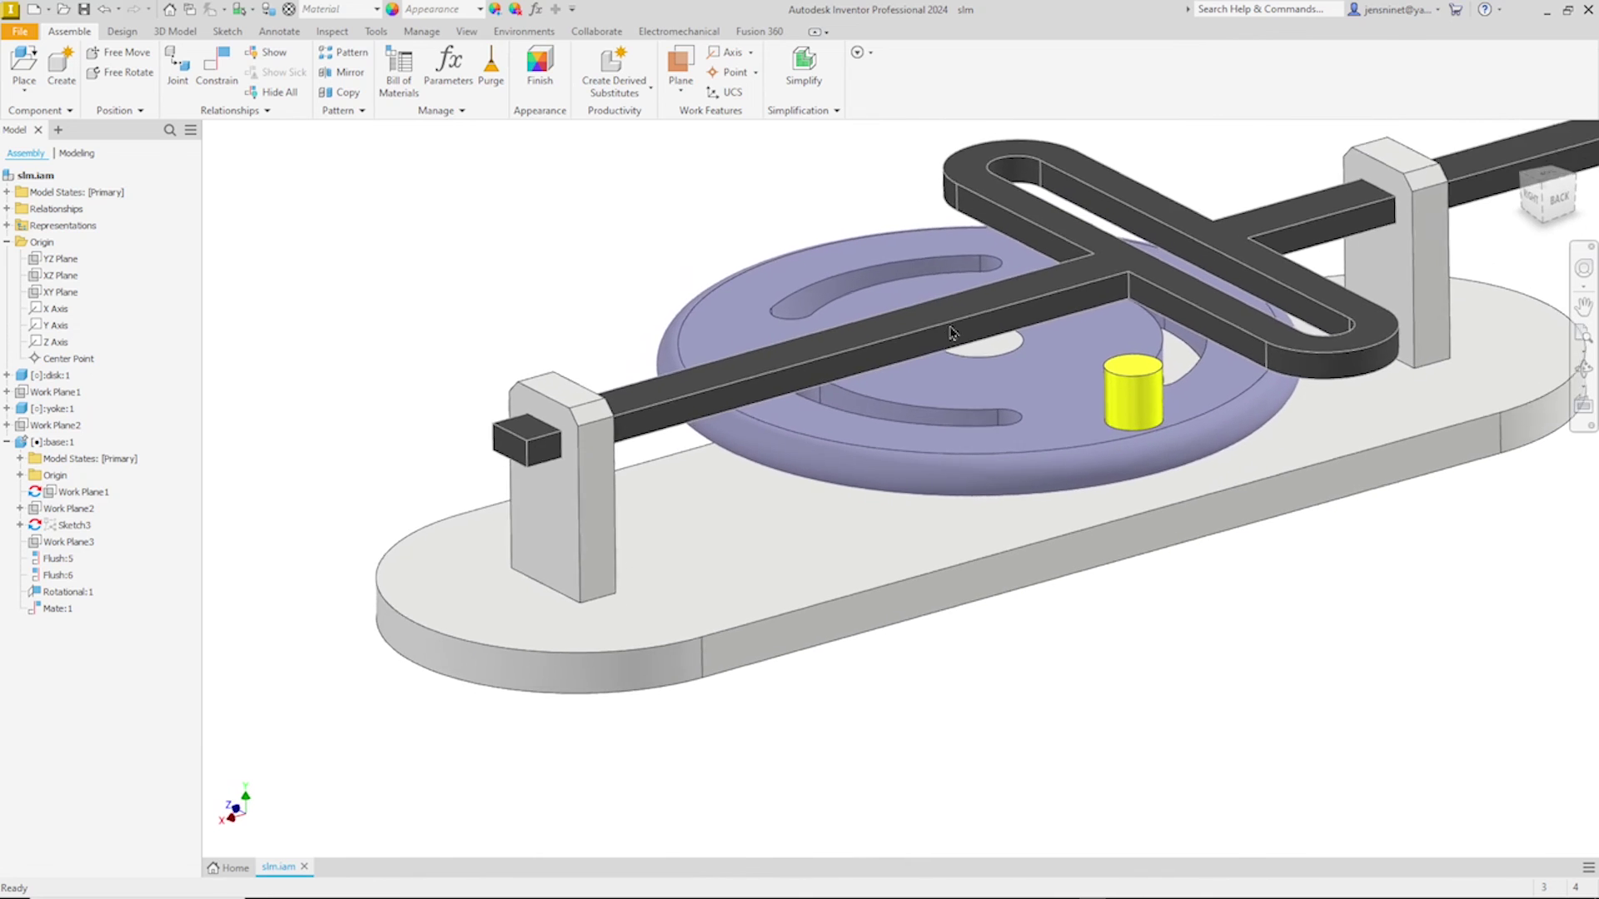
Step: Slide the yoke along its rod and rotate the disk until the yellow pin sits in the slot
drag(1002, 313, 812, 373)
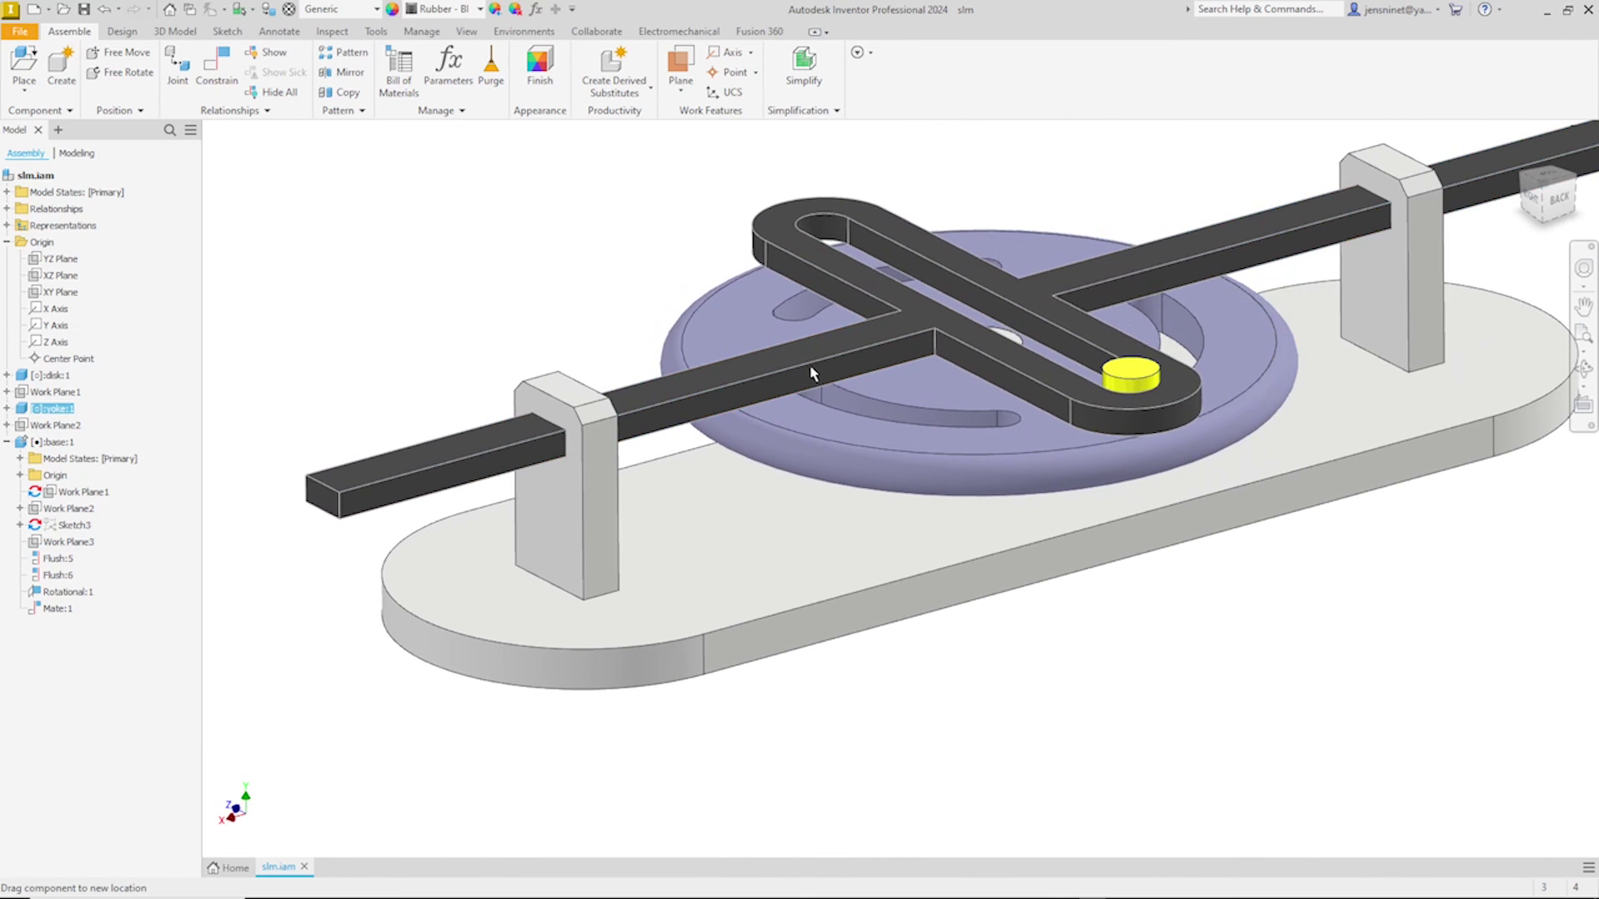
drag(856, 458, 1012, 450)
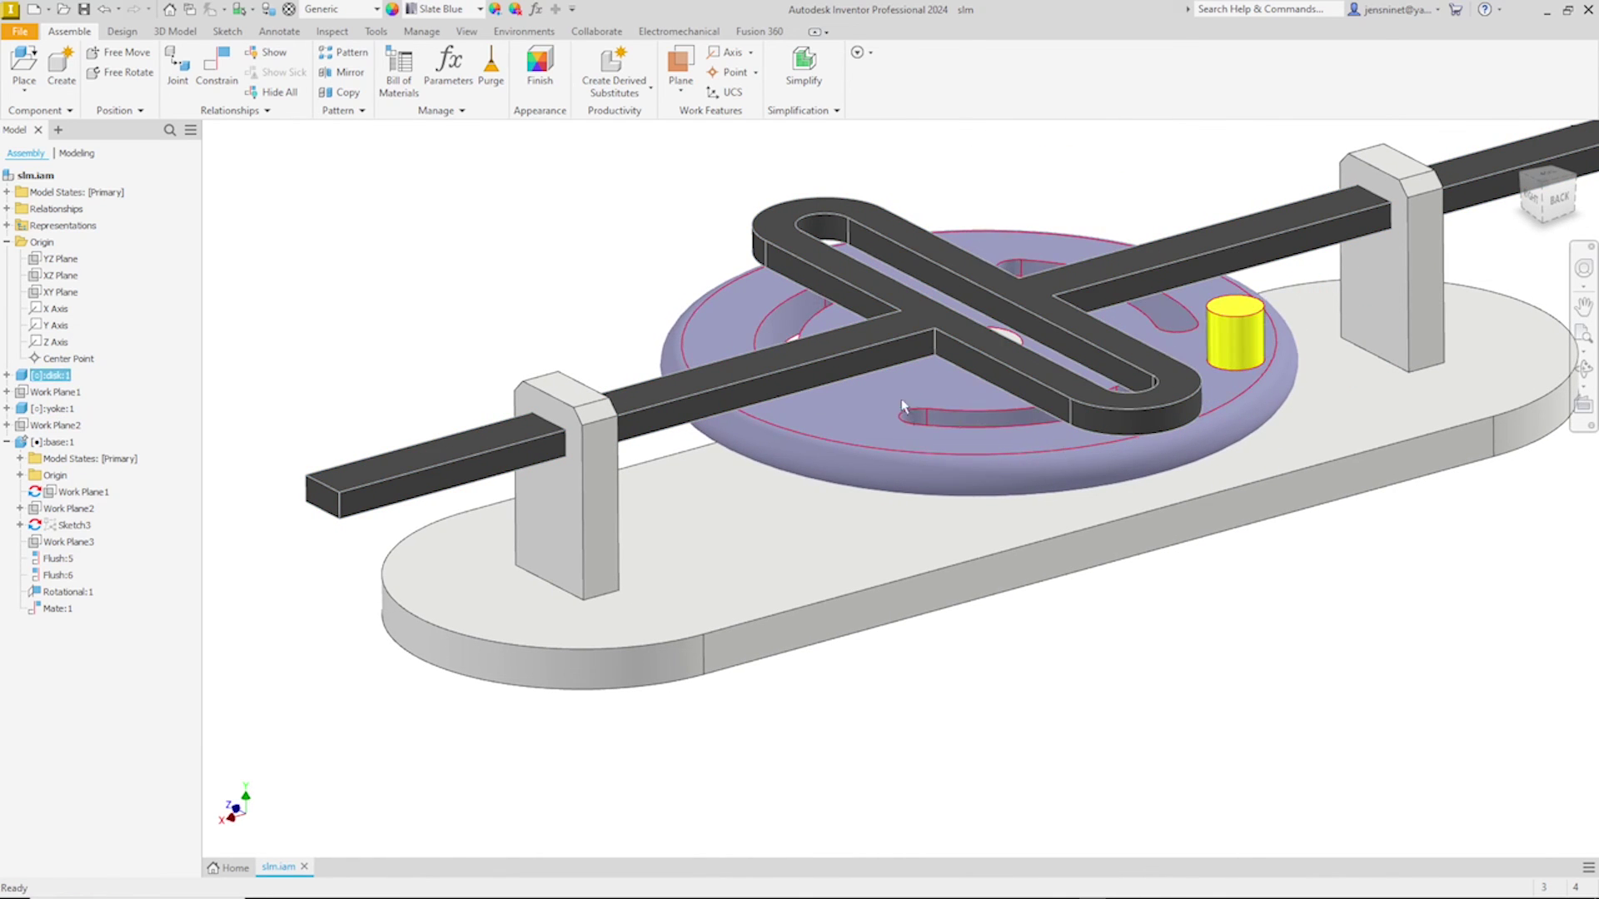
drag(771, 361, 857, 346)
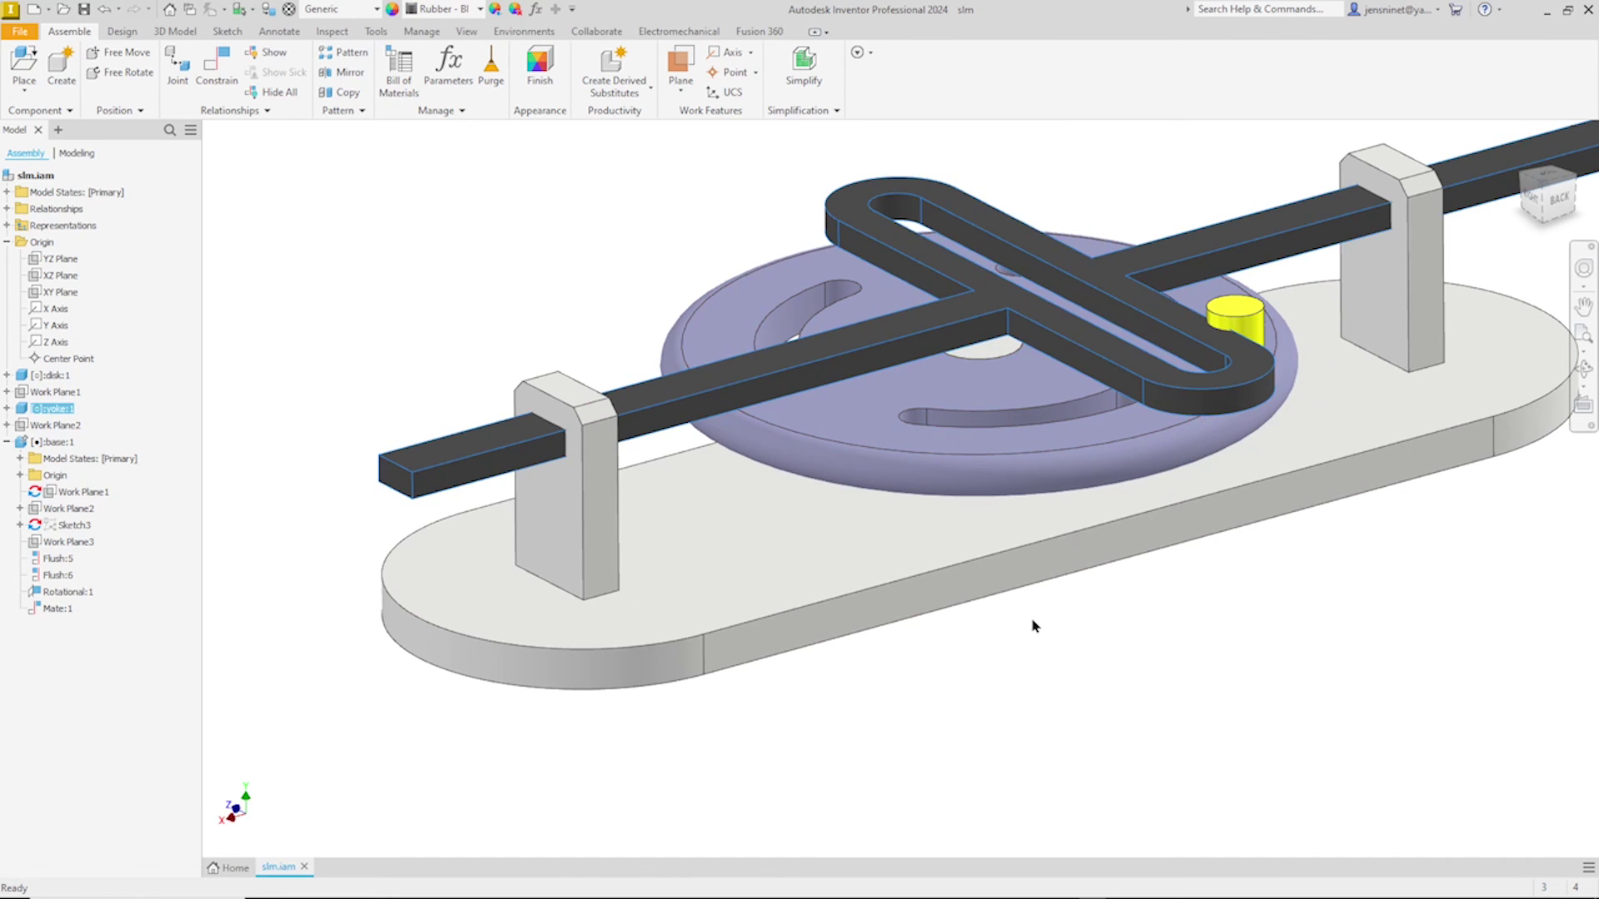
scroll(1202, 692, down, 3)
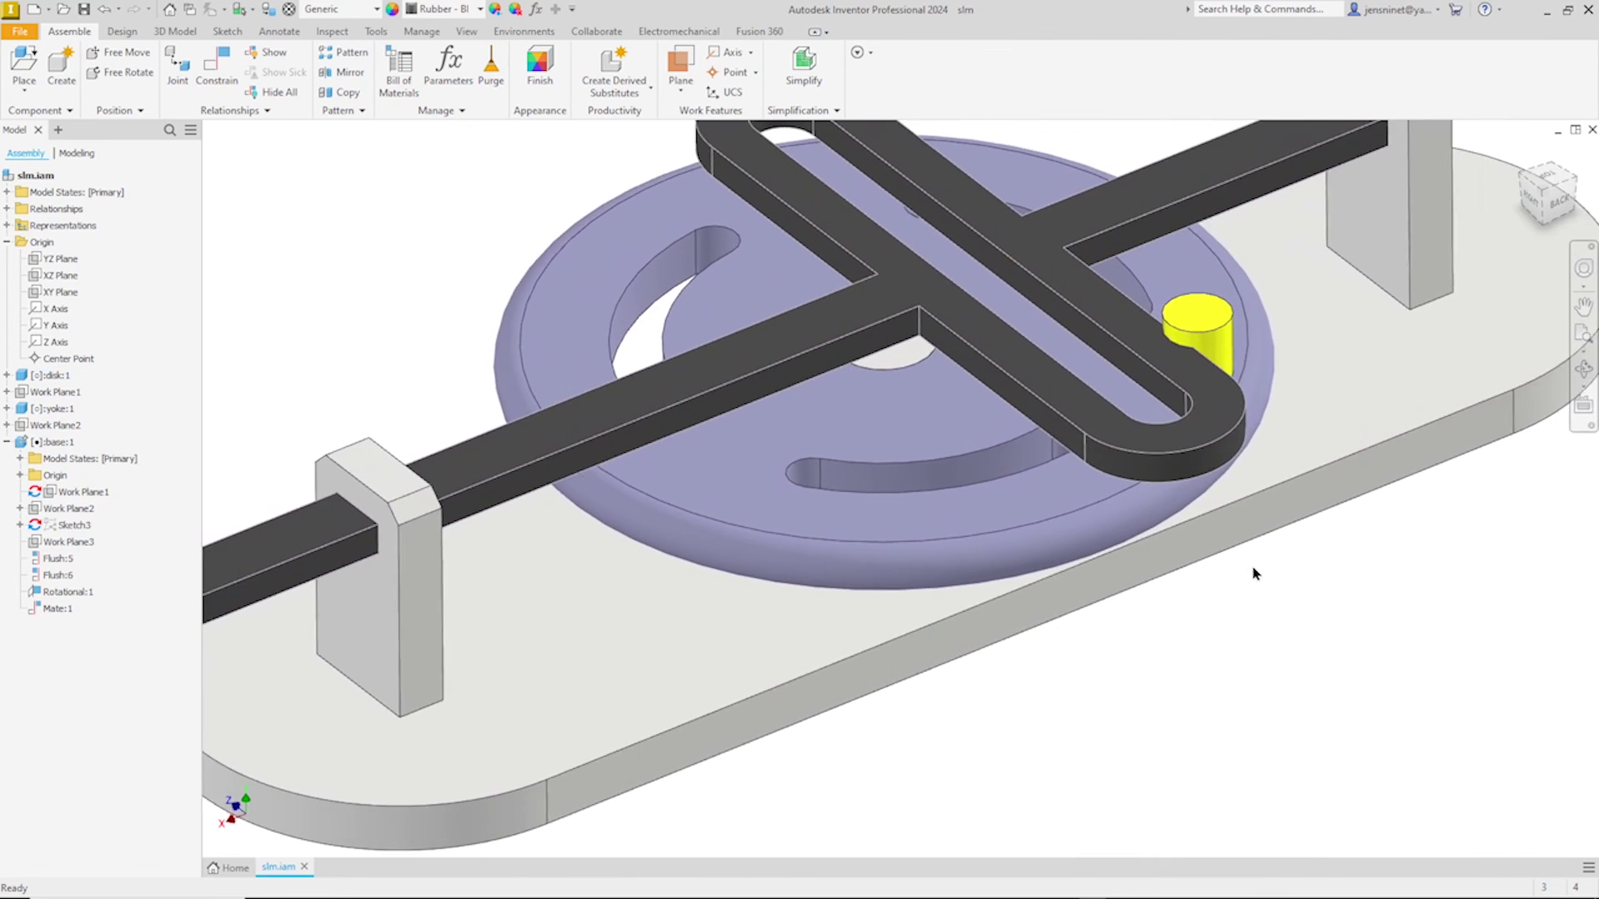
drag(1237, 416, 1182, 447)
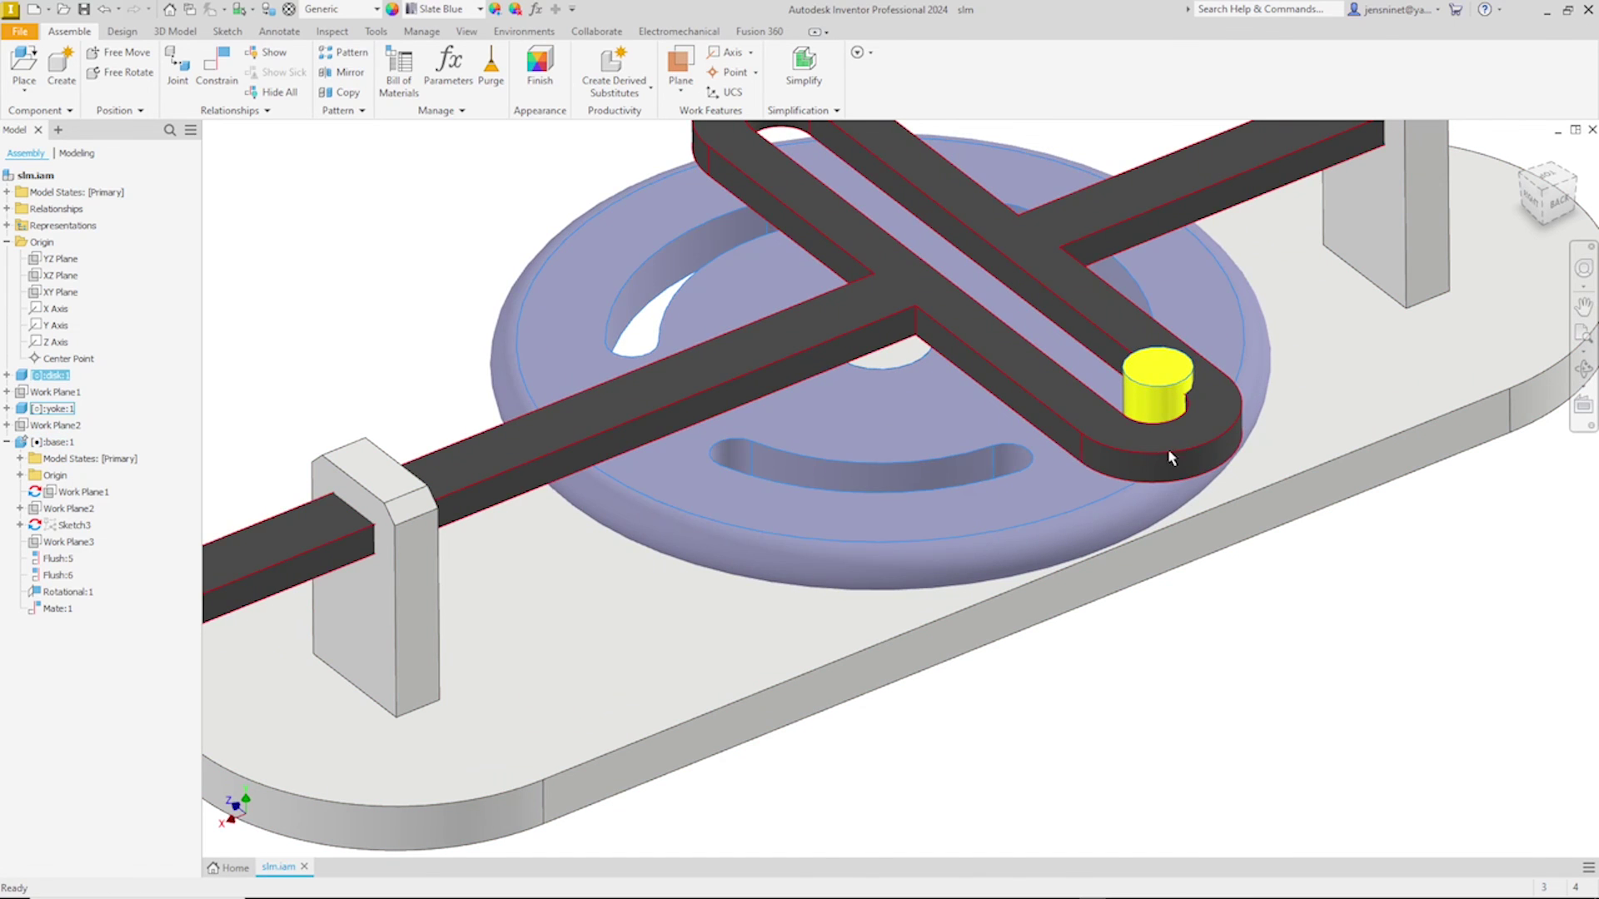
right_click(420, 291)
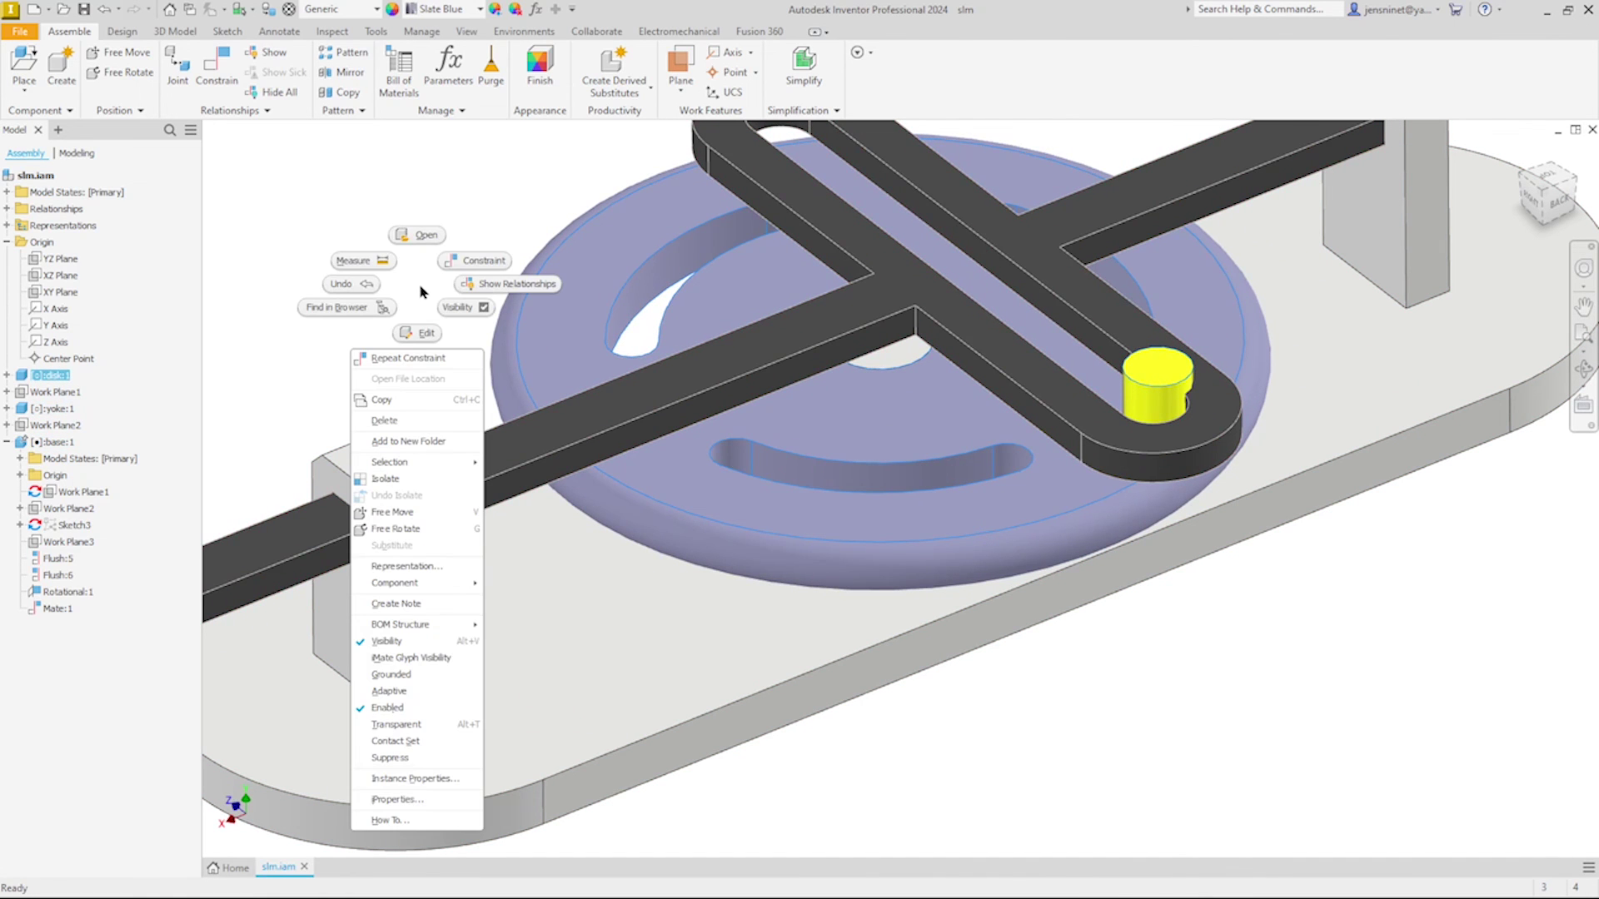
Step: Add a Tangent constraint between the yellow pin's cylinder and the yoke slot's inner face
click(471, 260)
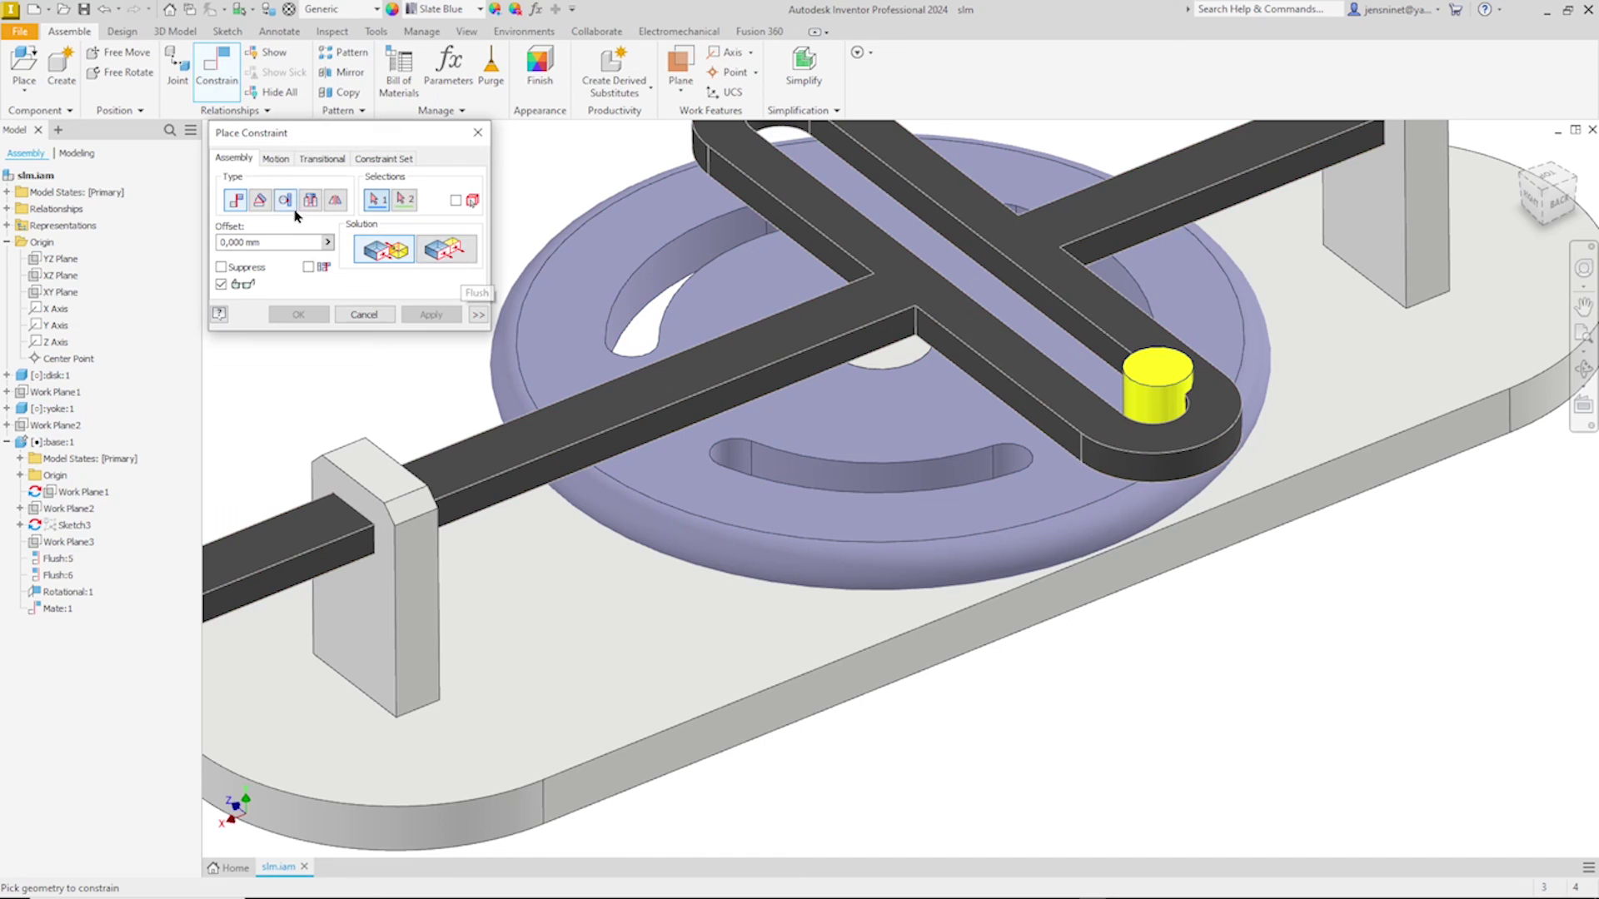
click(285, 201)
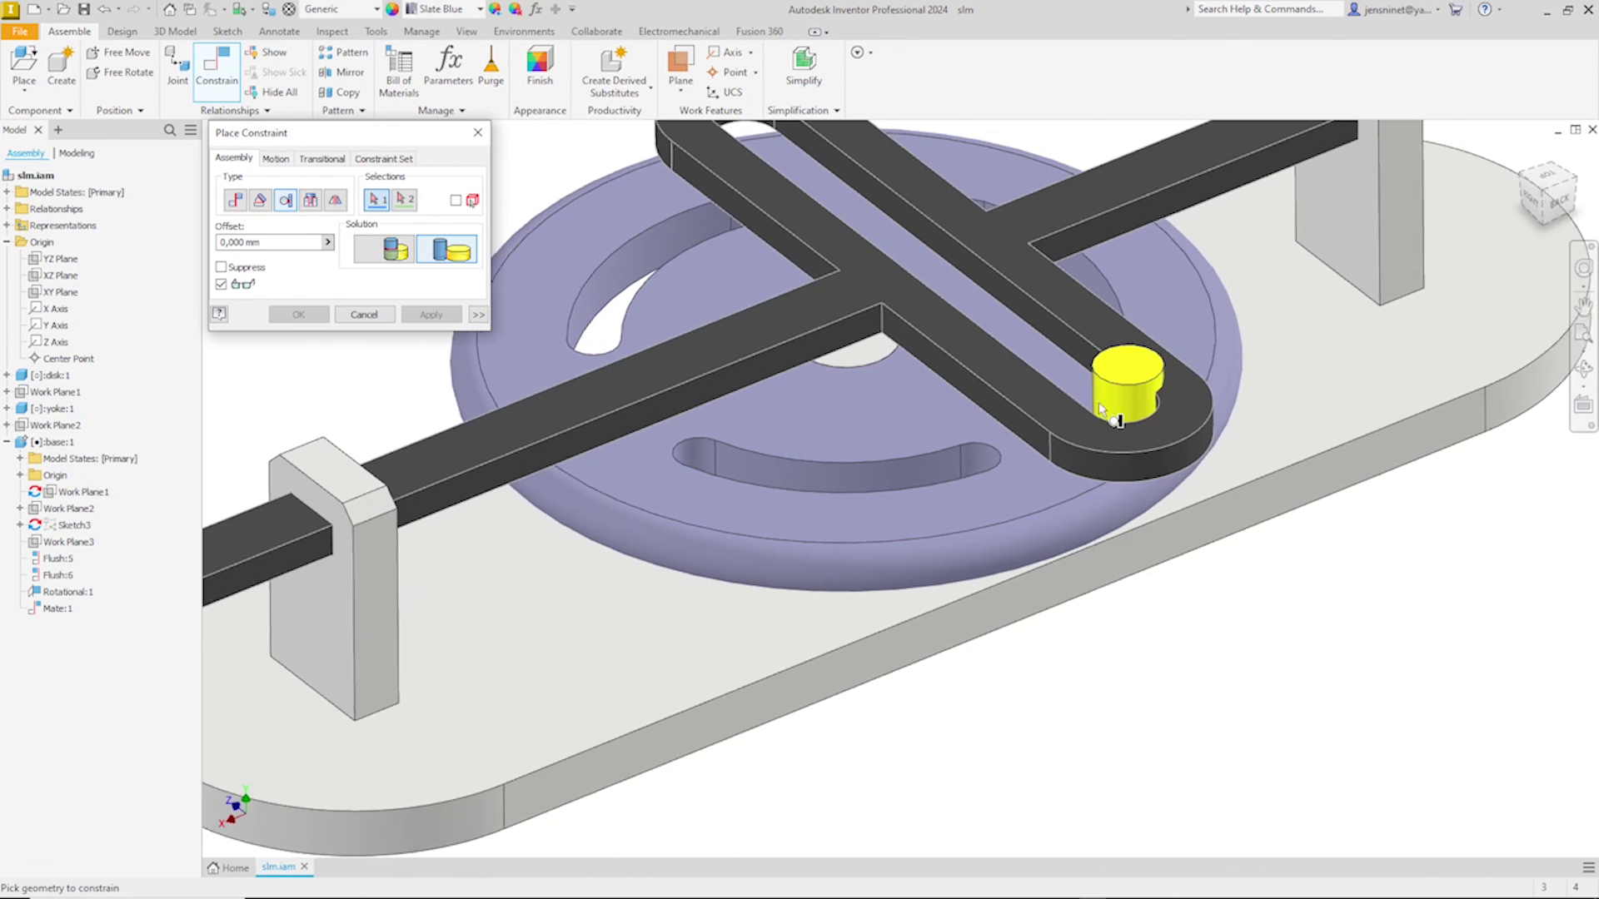
click(1097, 399)
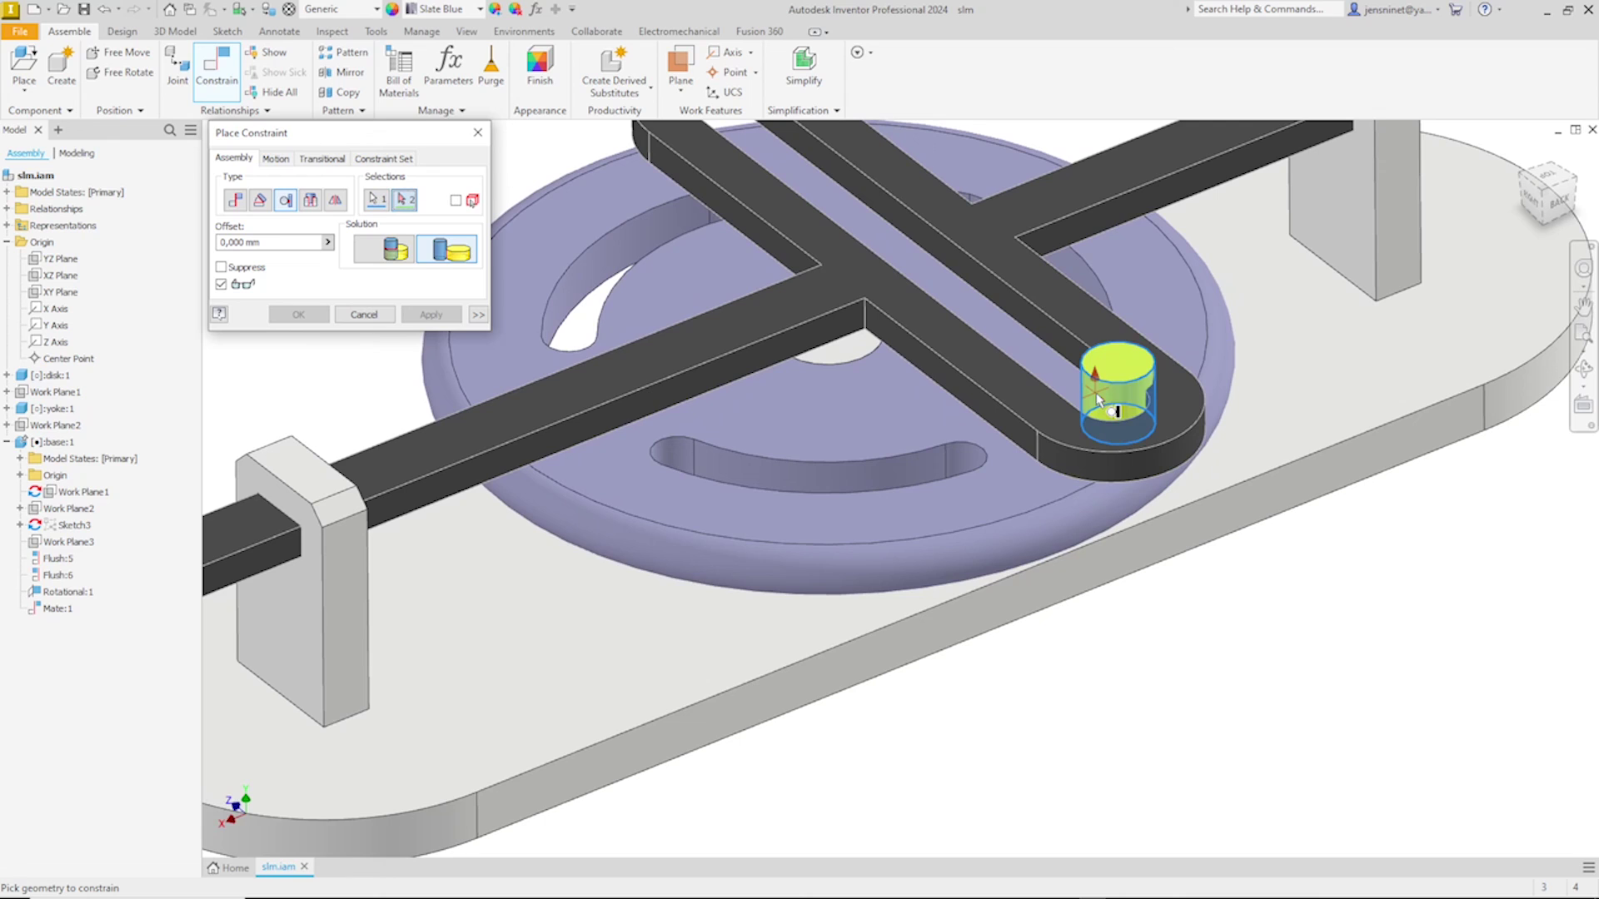
click(1066, 350)
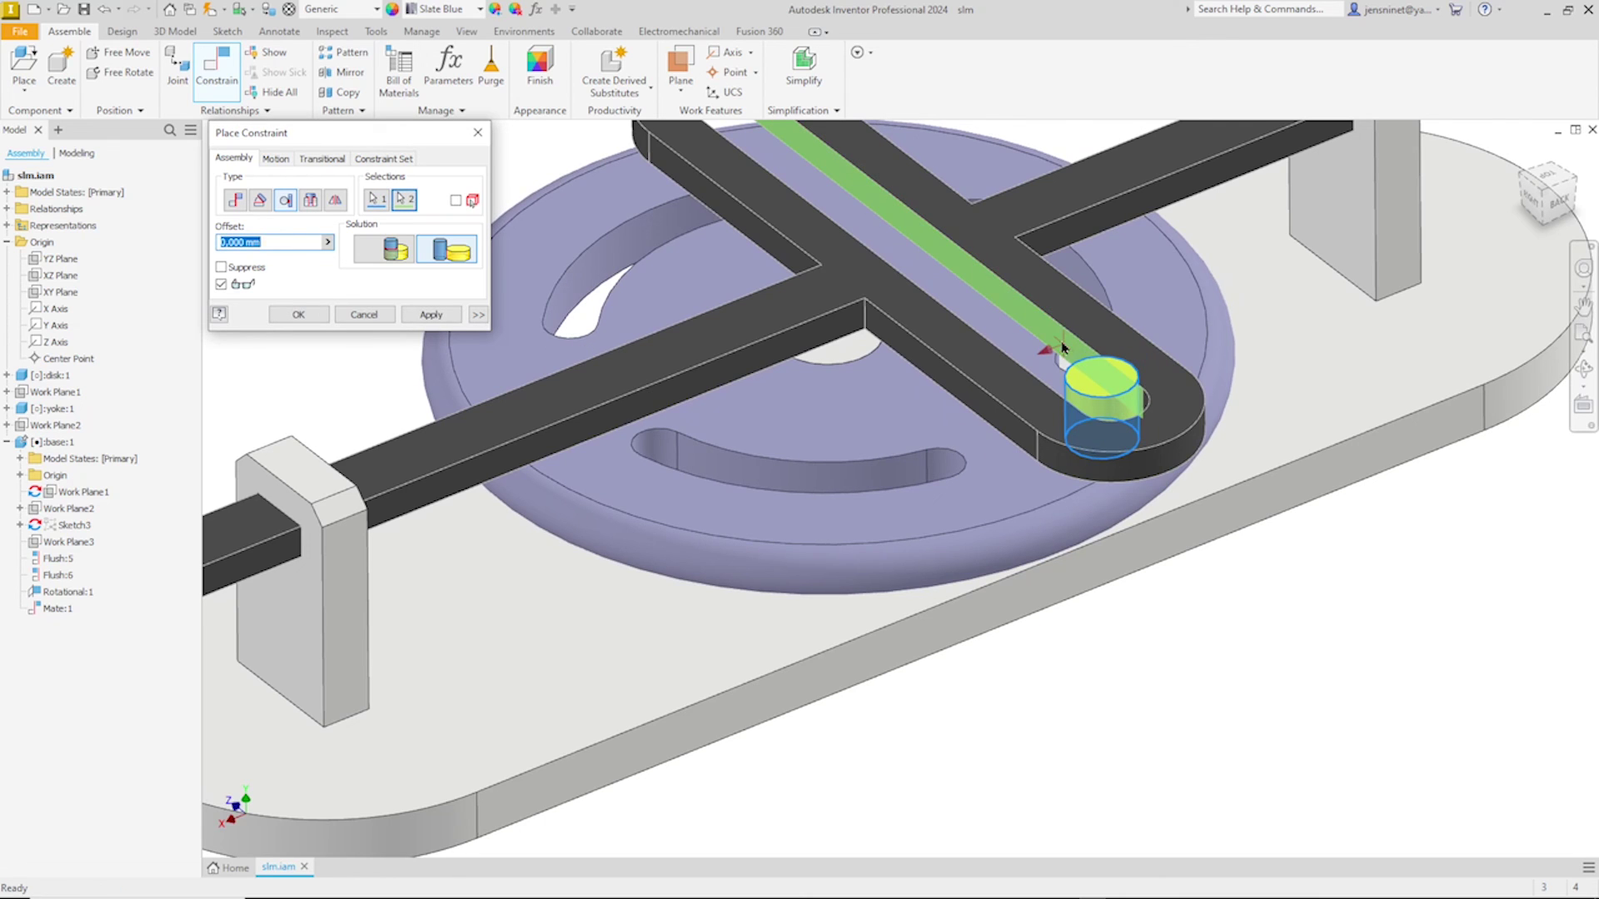
click(428, 315)
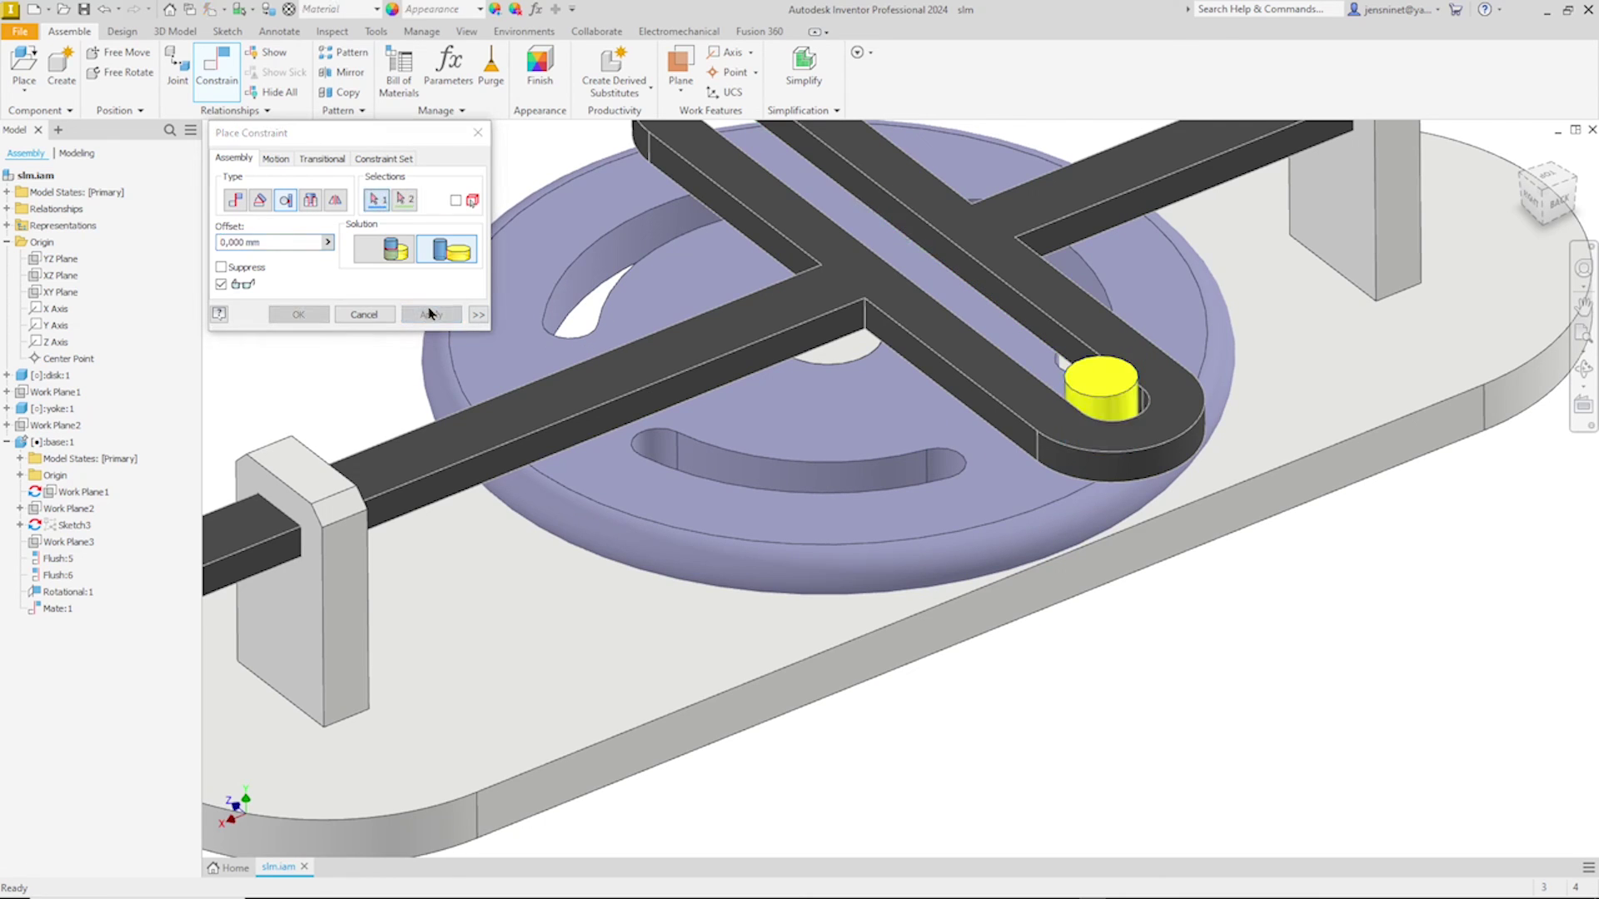
click(477, 133)
scroll(442, 214, down, 1)
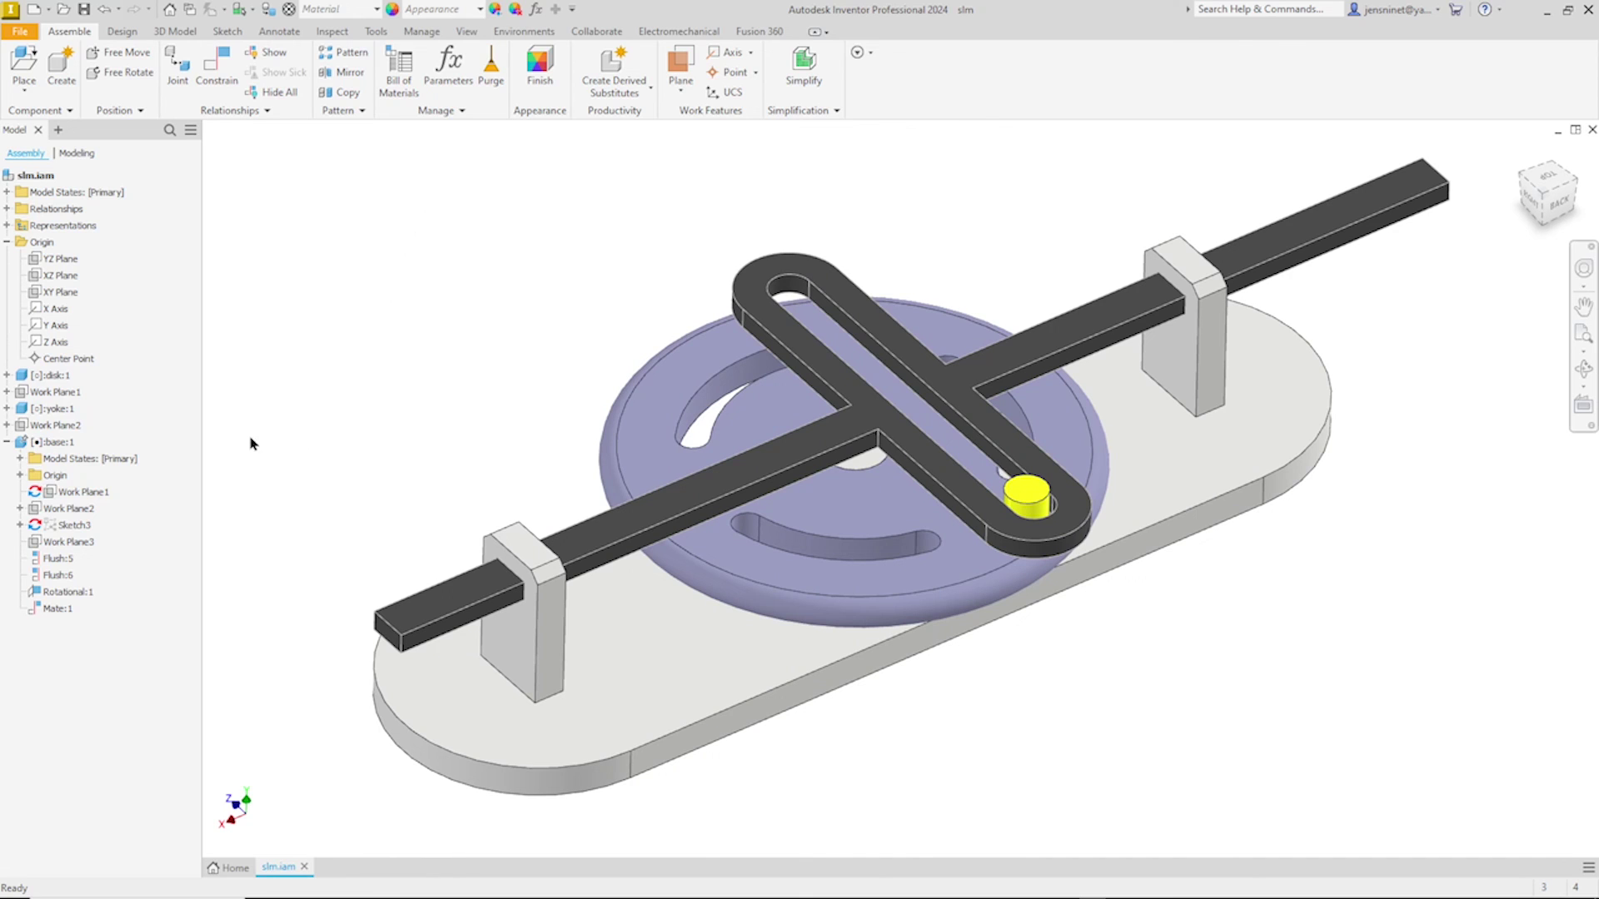
Step: Expand Relationships and open Rotational:1 for editing, then cancel without changes
click(6, 209)
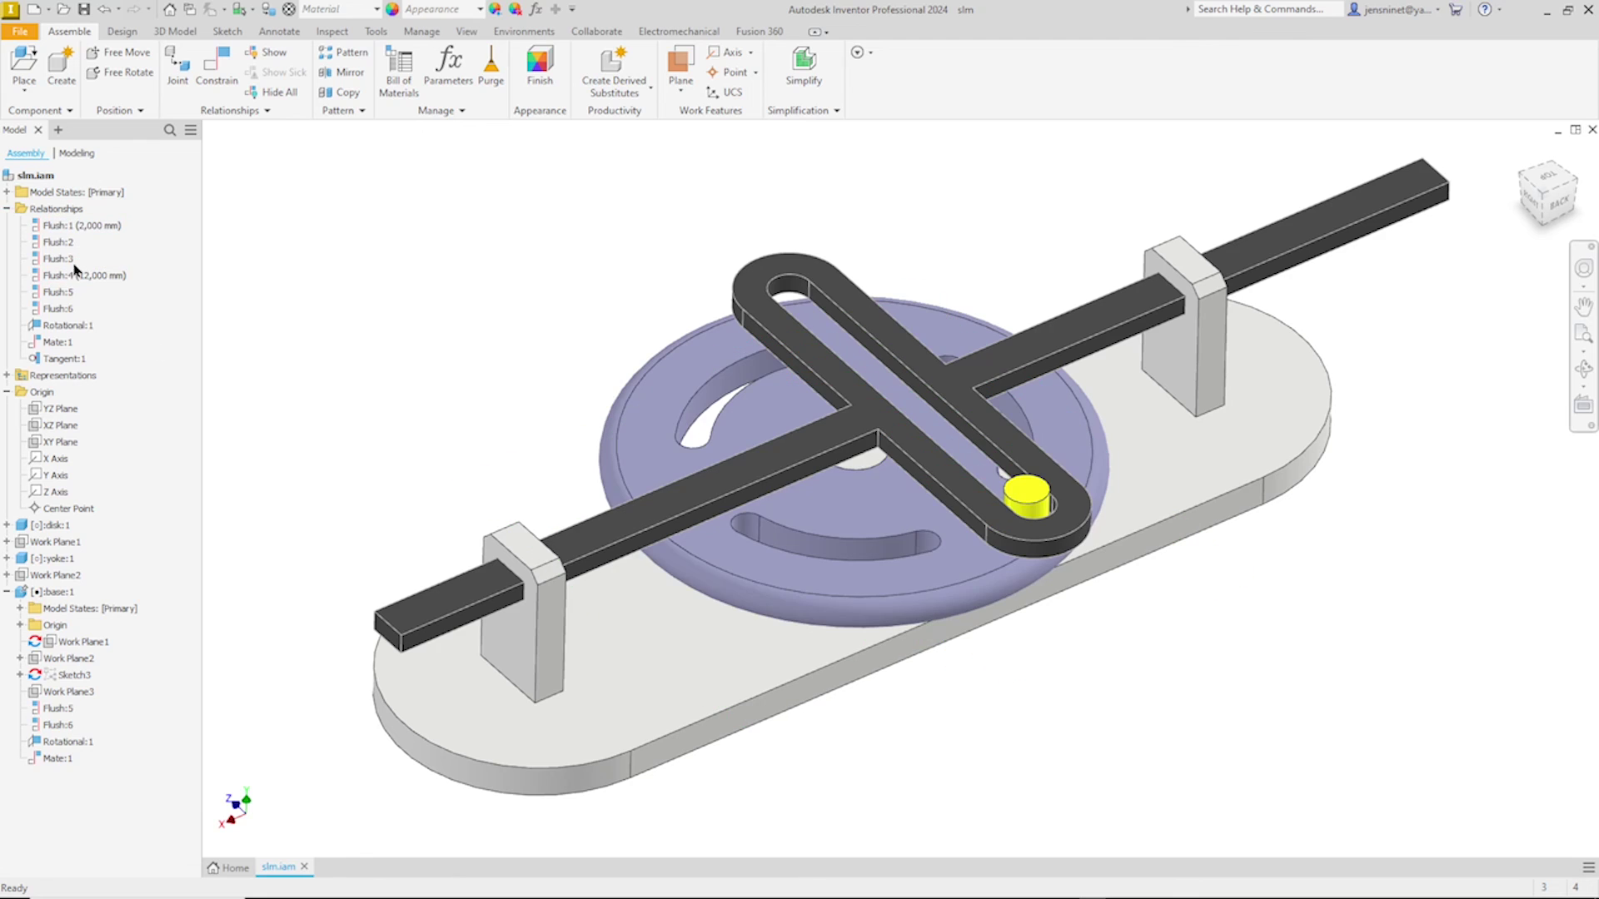
right_click(55, 331)
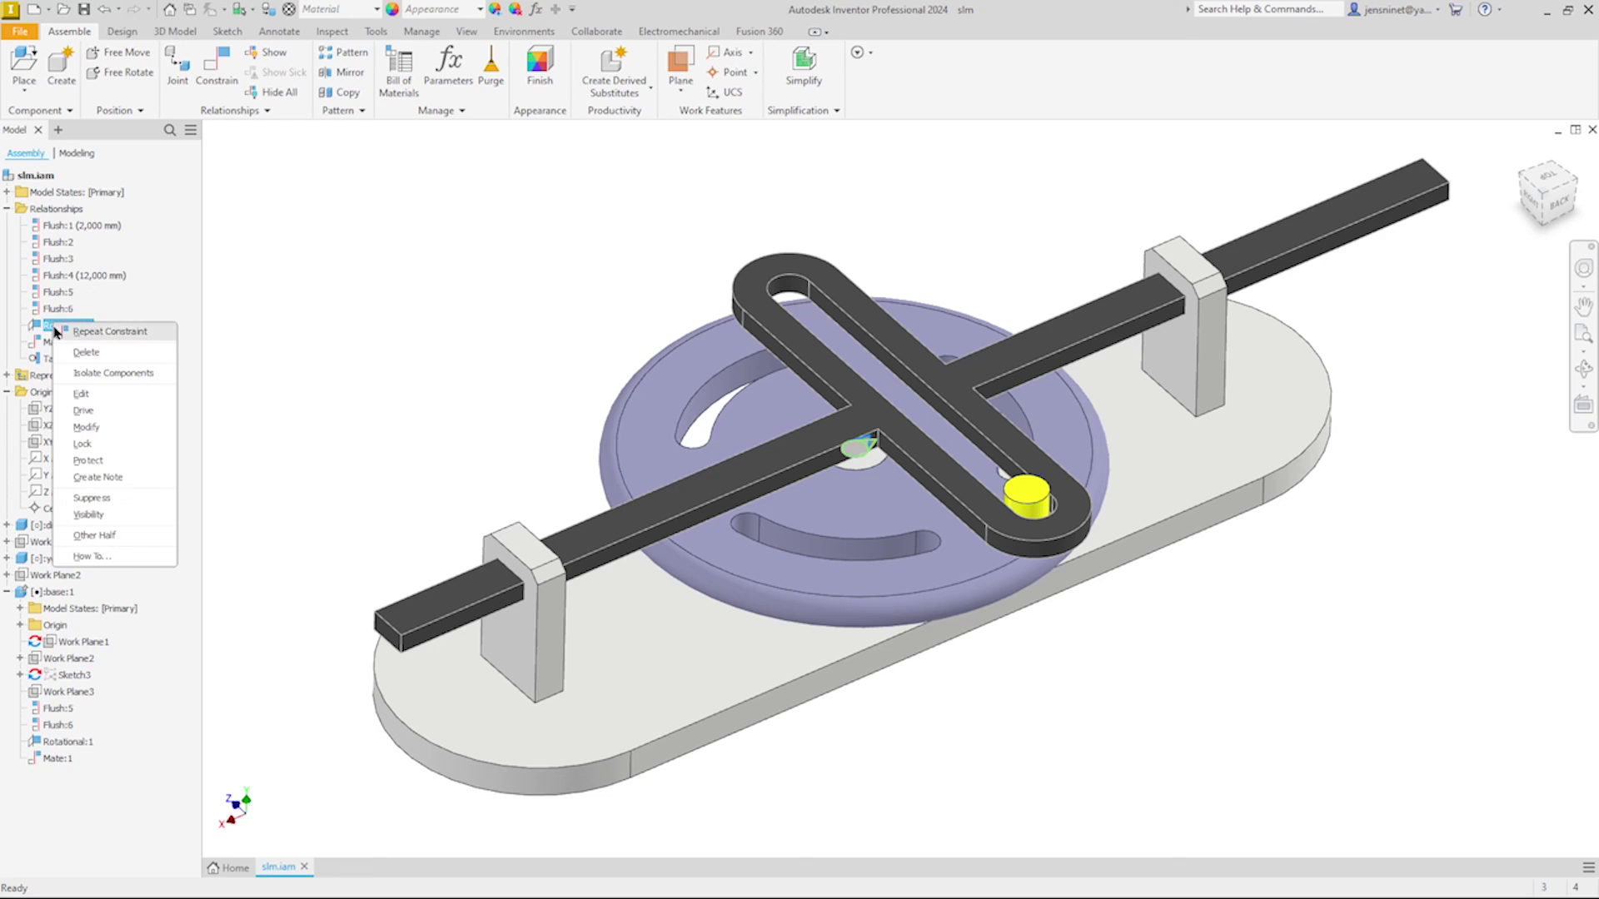
click(84, 394)
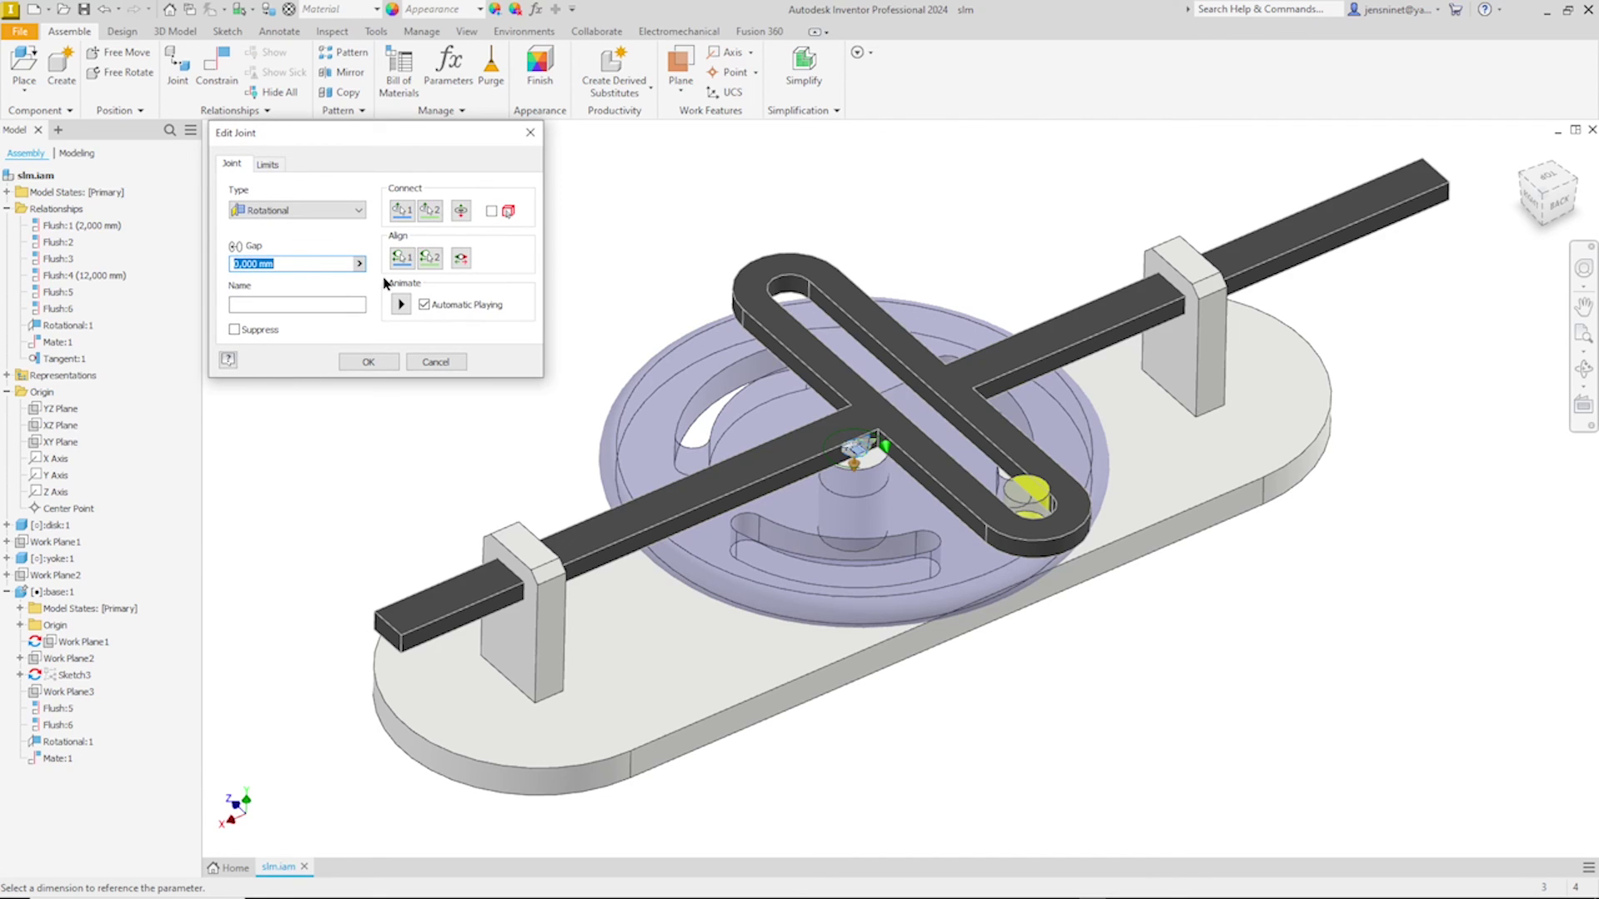
click(434, 361)
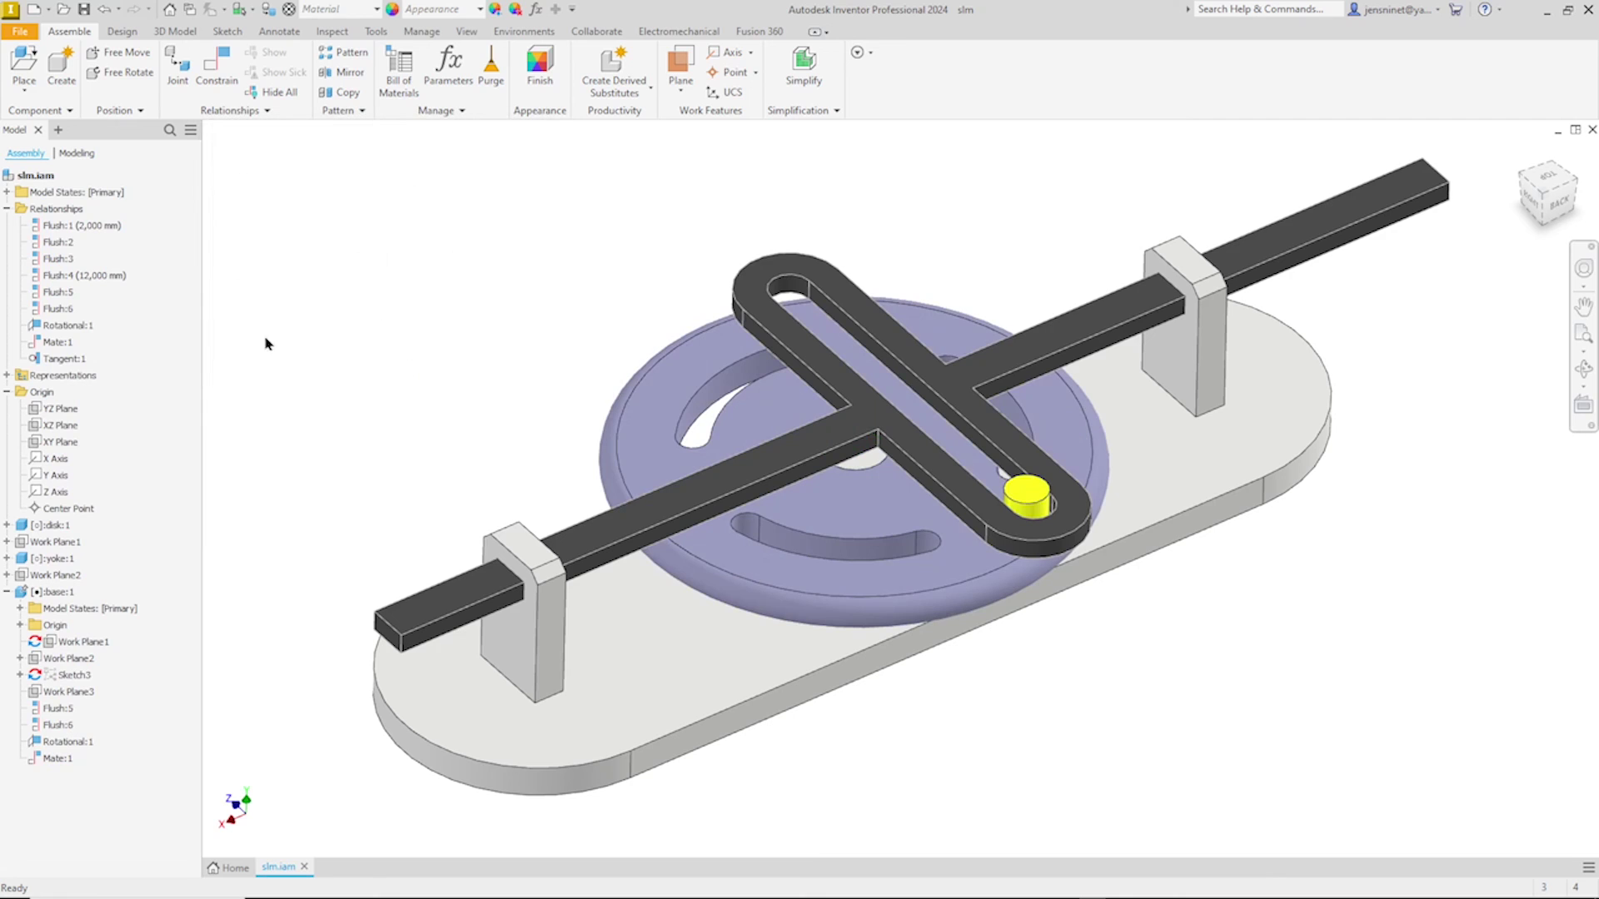
Step: Drive Rotational:1 from 0 to 3600 deg and play it forward
right_click(68, 325)
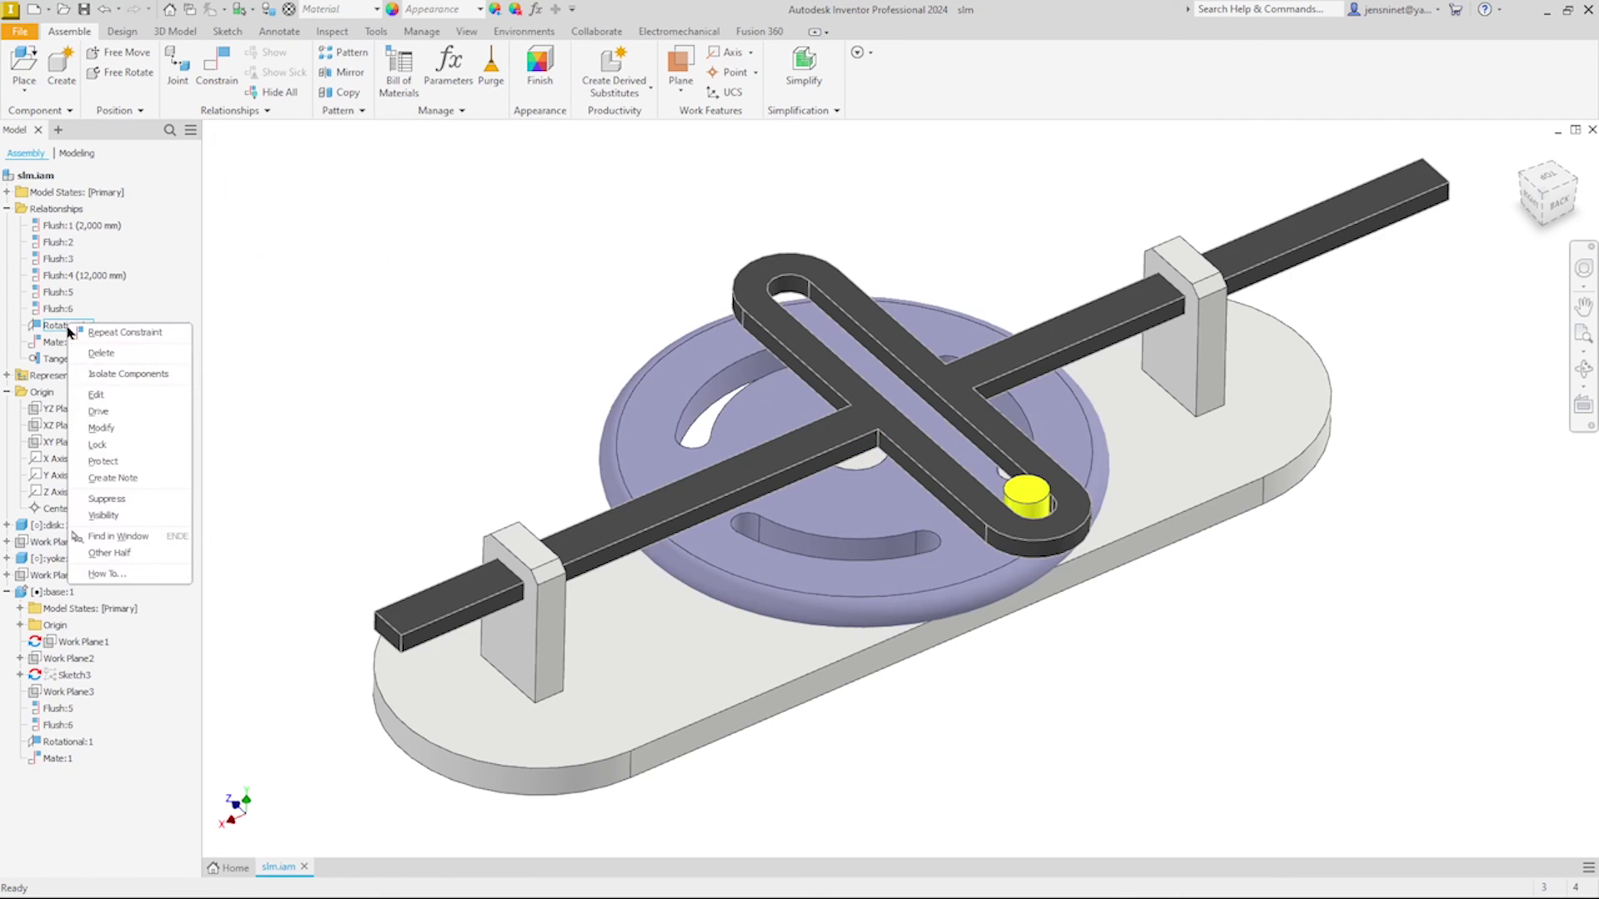
click(99, 412)
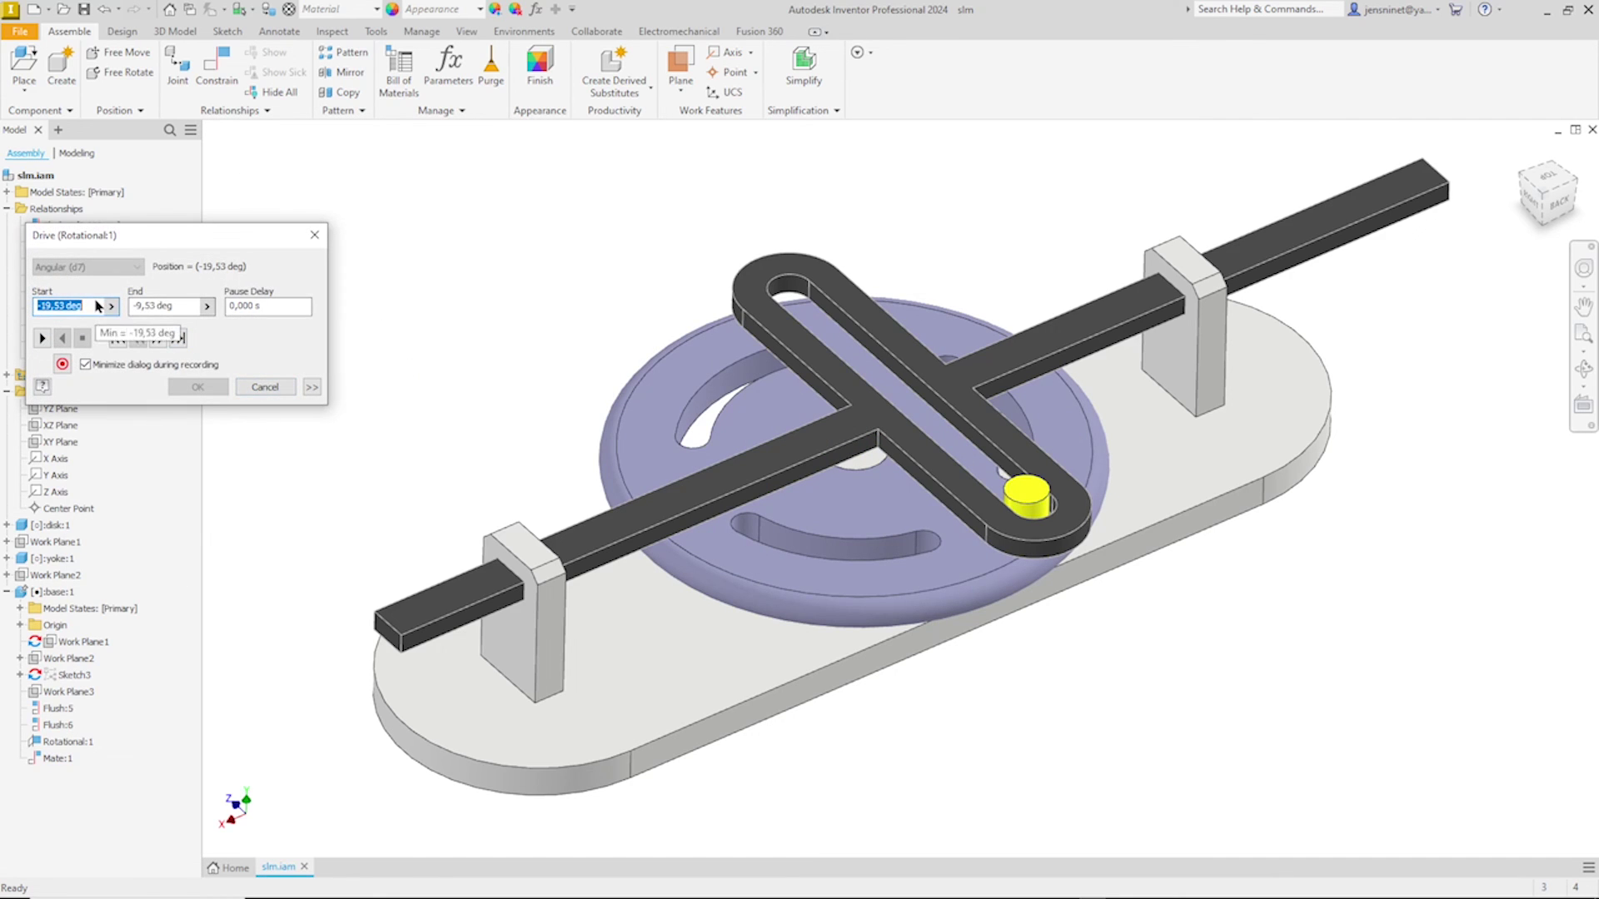
text(0)
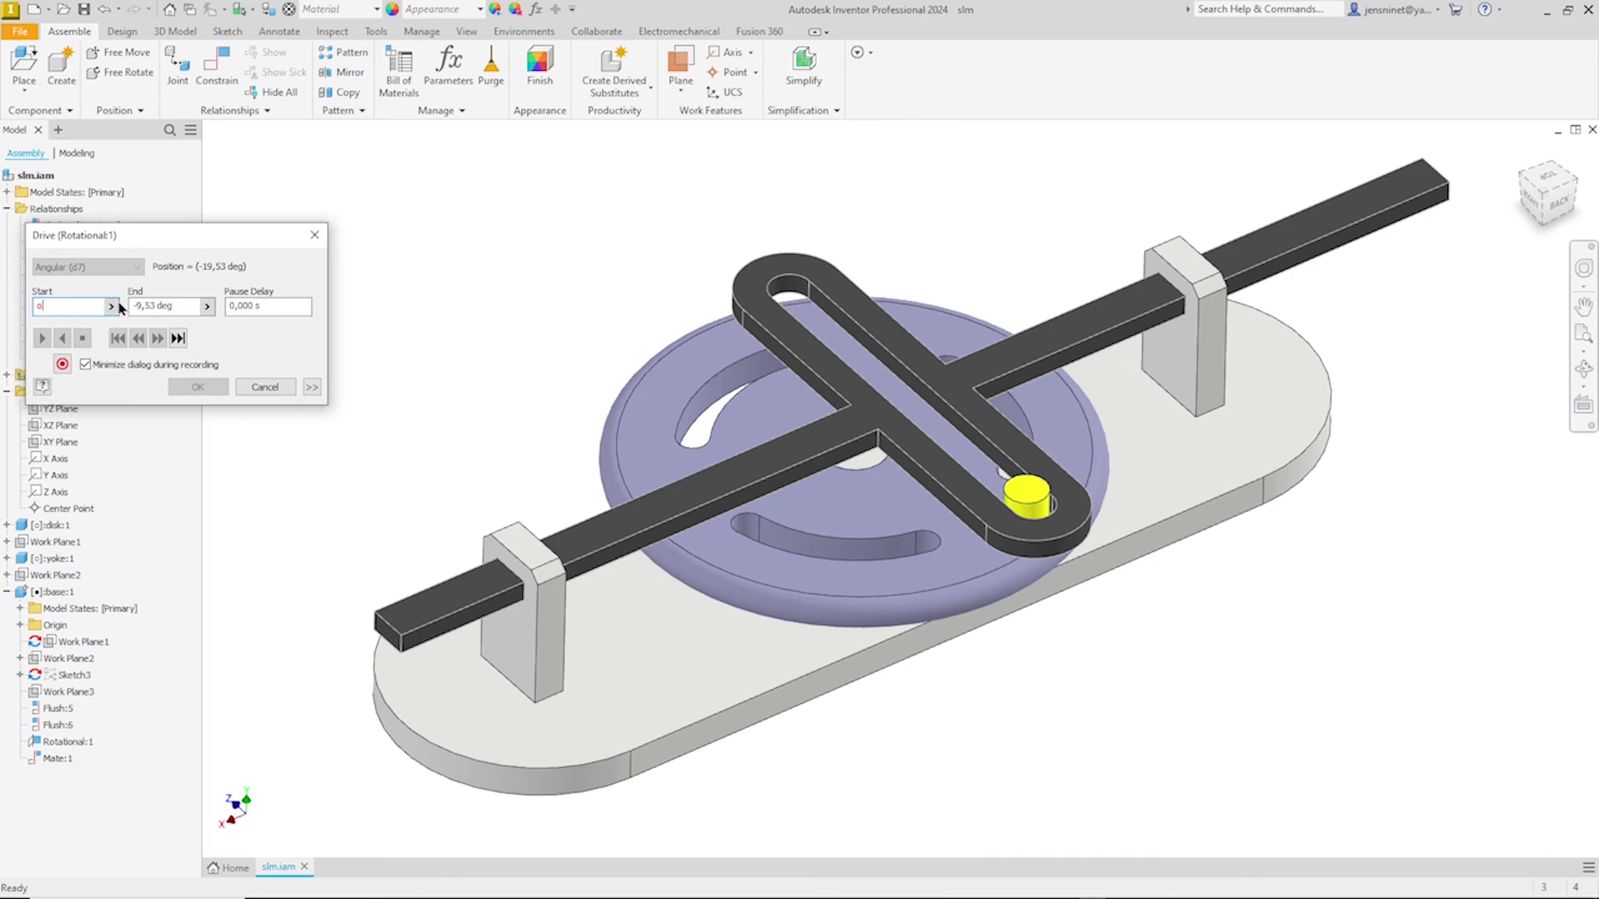
double_click(175, 303)
click(43, 338)
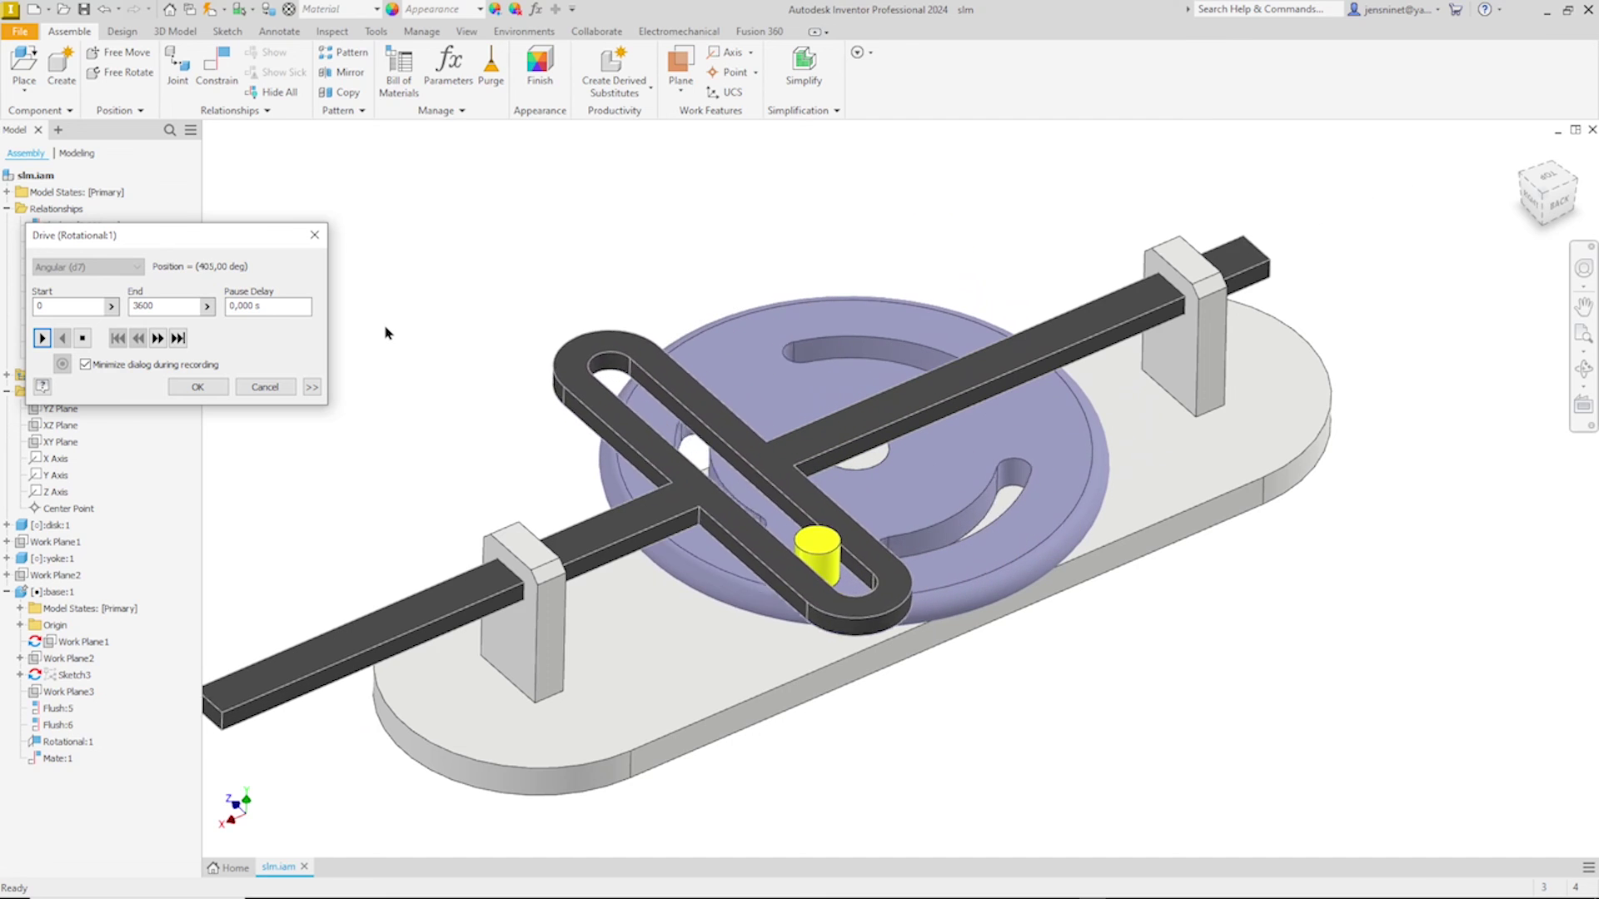
scroll(385, 333, up, 2)
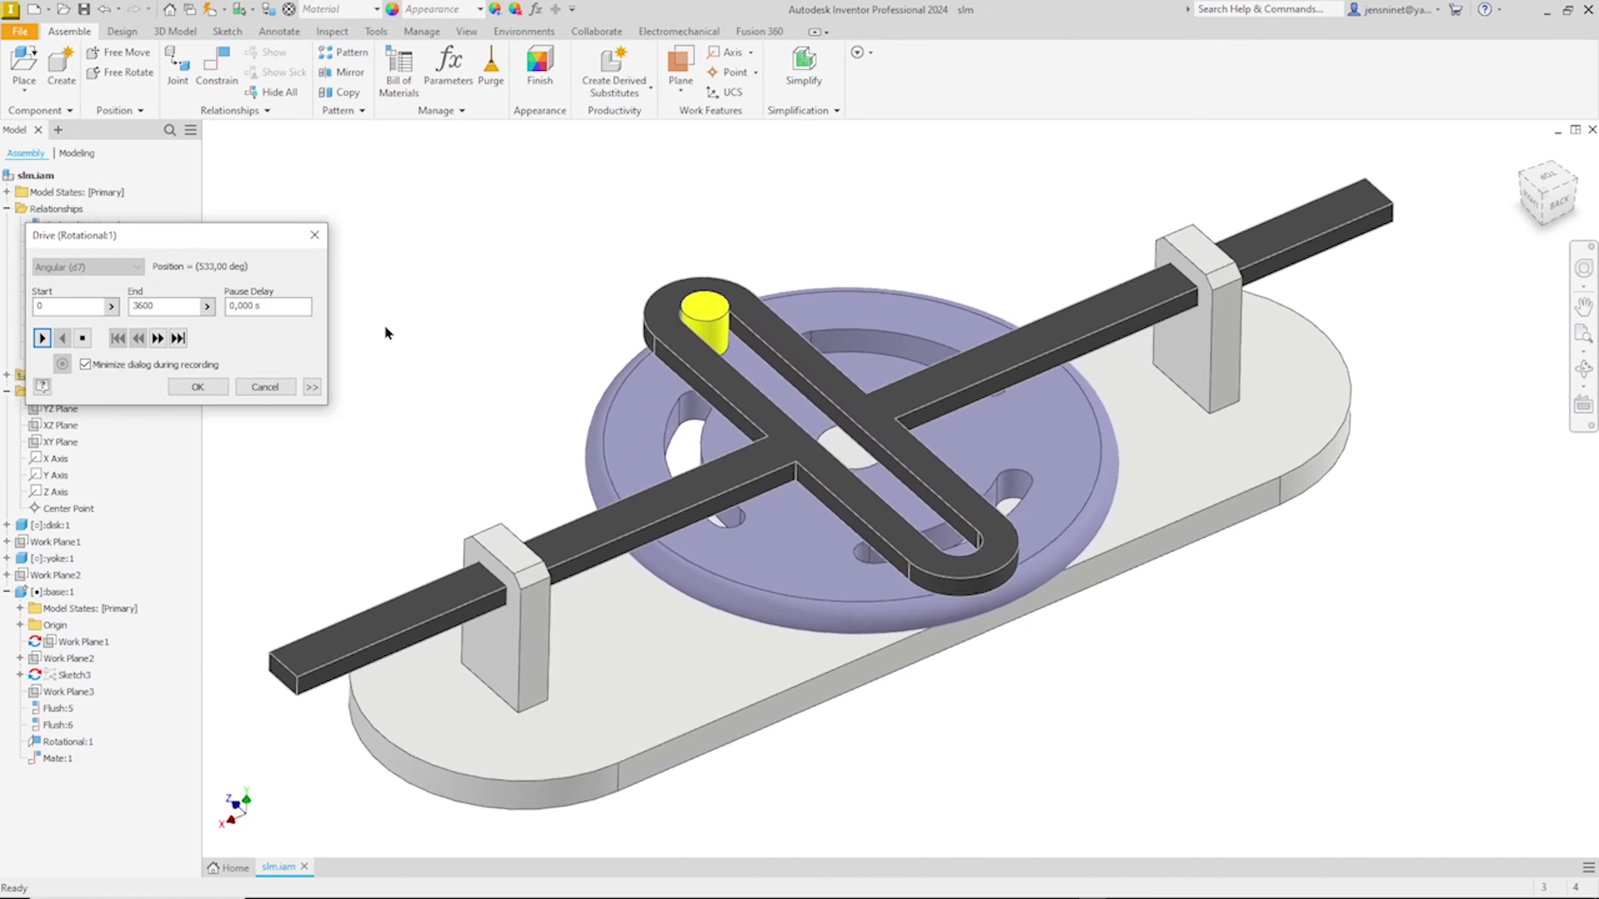